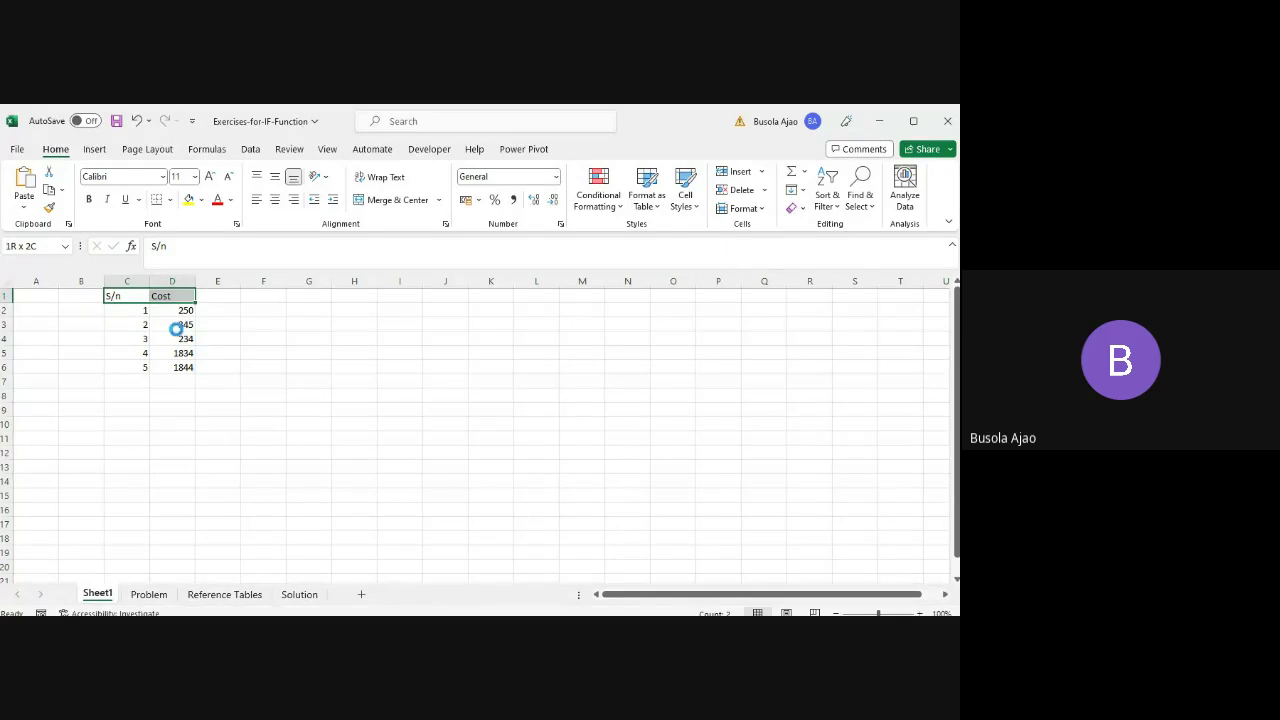
- Format the cost values in D2:D6 as Currency
{"action": "left_click", "coordinate": [176, 329]}
{"action": "key", "text": "Up"}
{"action": "key", "text": "ctrl+shift+Down"}
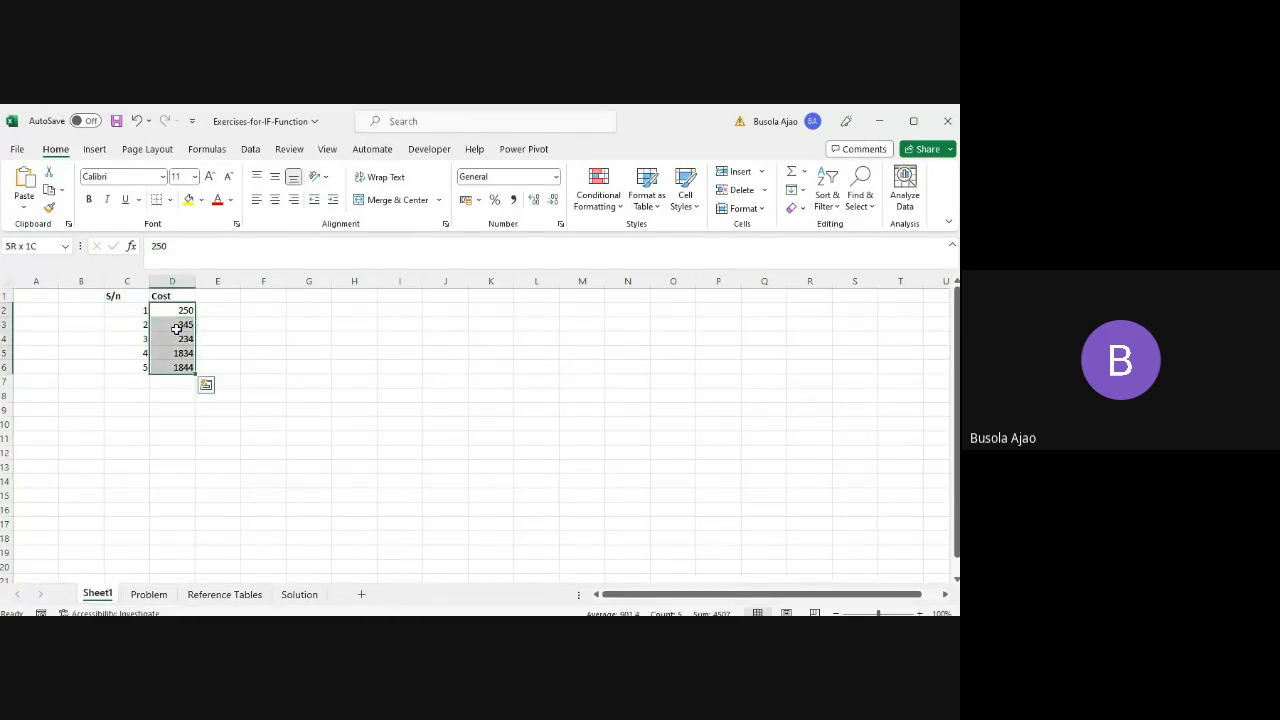
{"action": "left_click", "coordinate": [514, 200]}
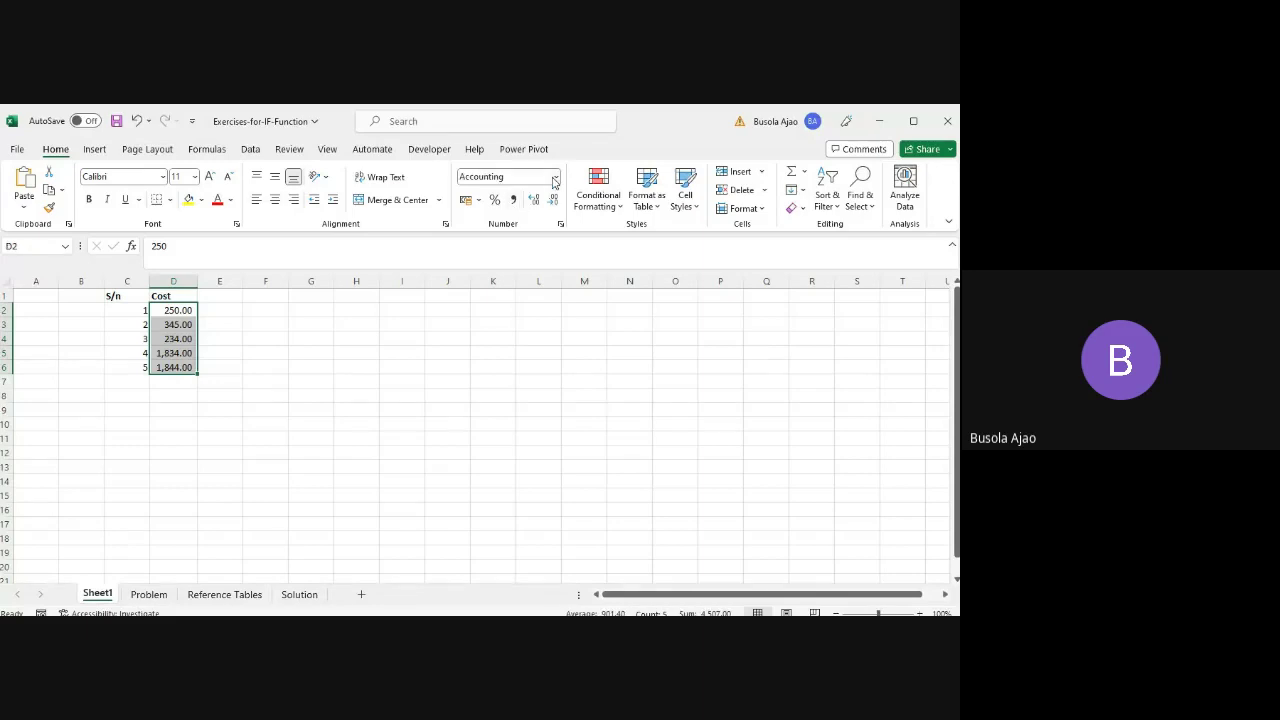
{"action": "left_click", "coordinate": [556, 177]}
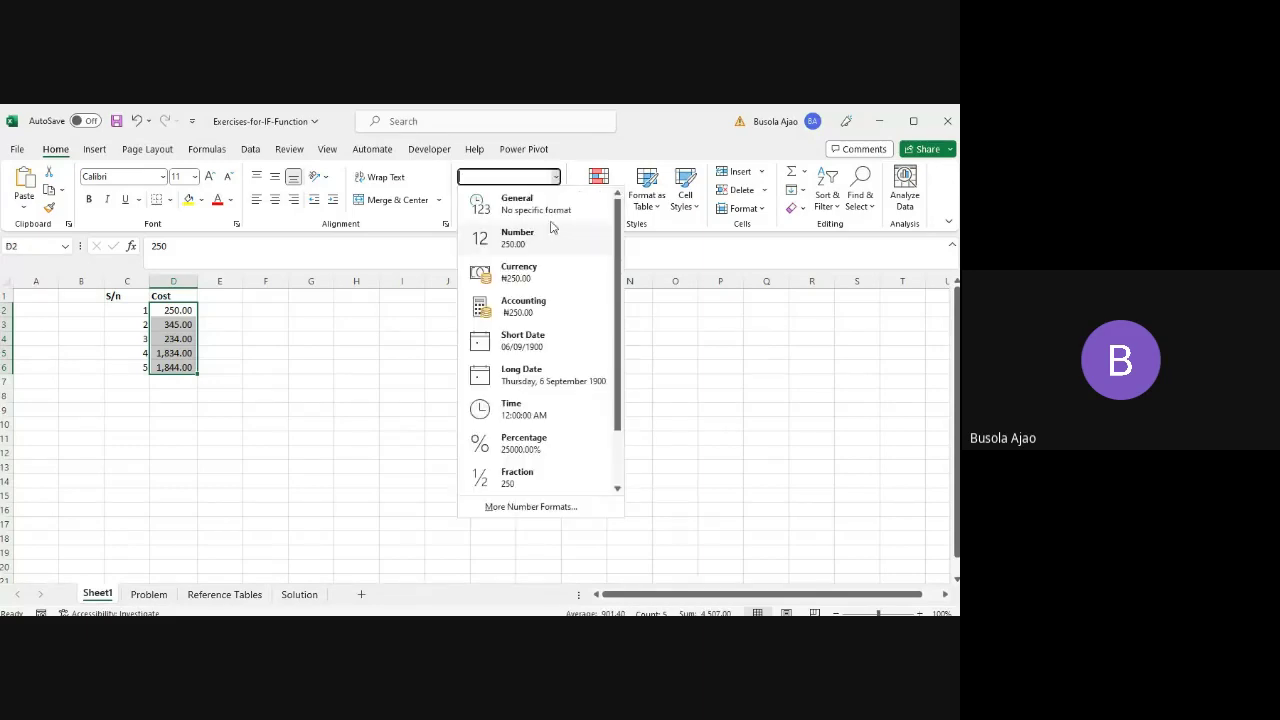
{"action": "left_click", "coordinate": [540, 272]}
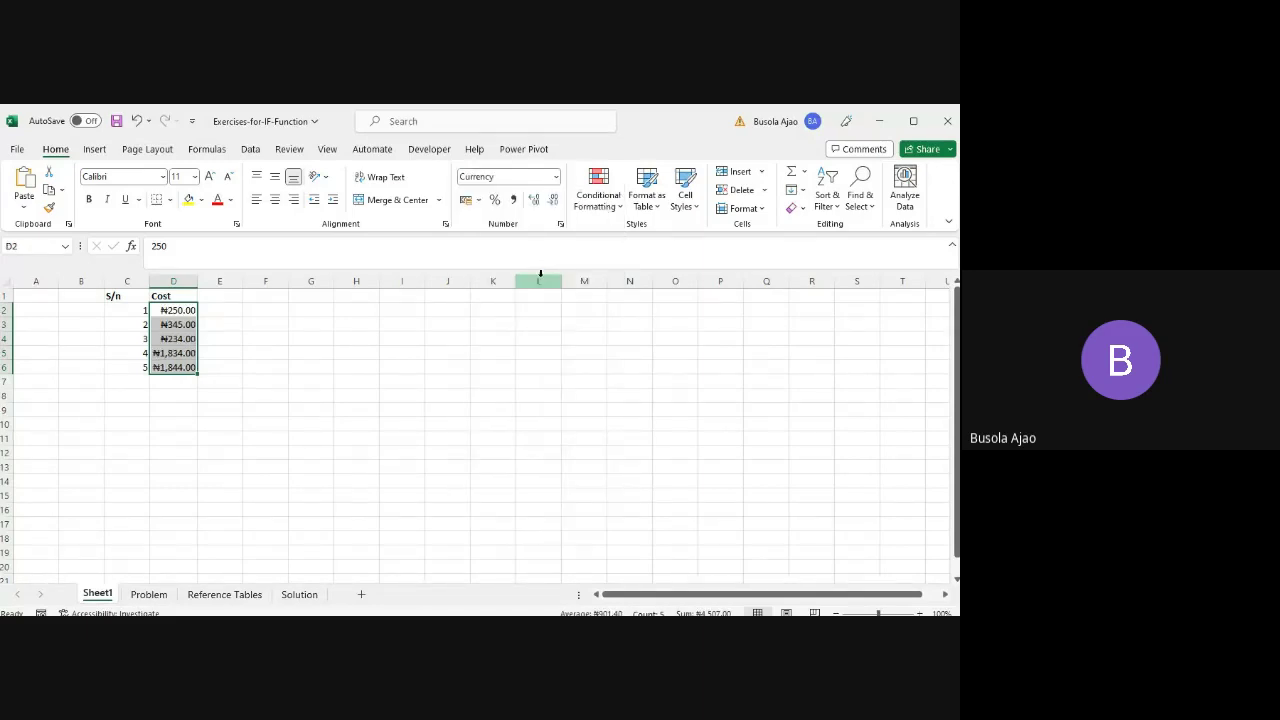
- Widen the Cost column D slightly so the currency amounts have more room
{"action": "left_click_drag", "start_coordinate": [306, 353], "coordinate": [212, 282]}
{"action": "left_click", "coordinate": [211, 294]}
{"action": "left_click", "coordinate": [194, 380]}
- Enter the header "Below N300" in E1 and fit column E's width to it
{"action": "left_click", "coordinate": [235, 309]}
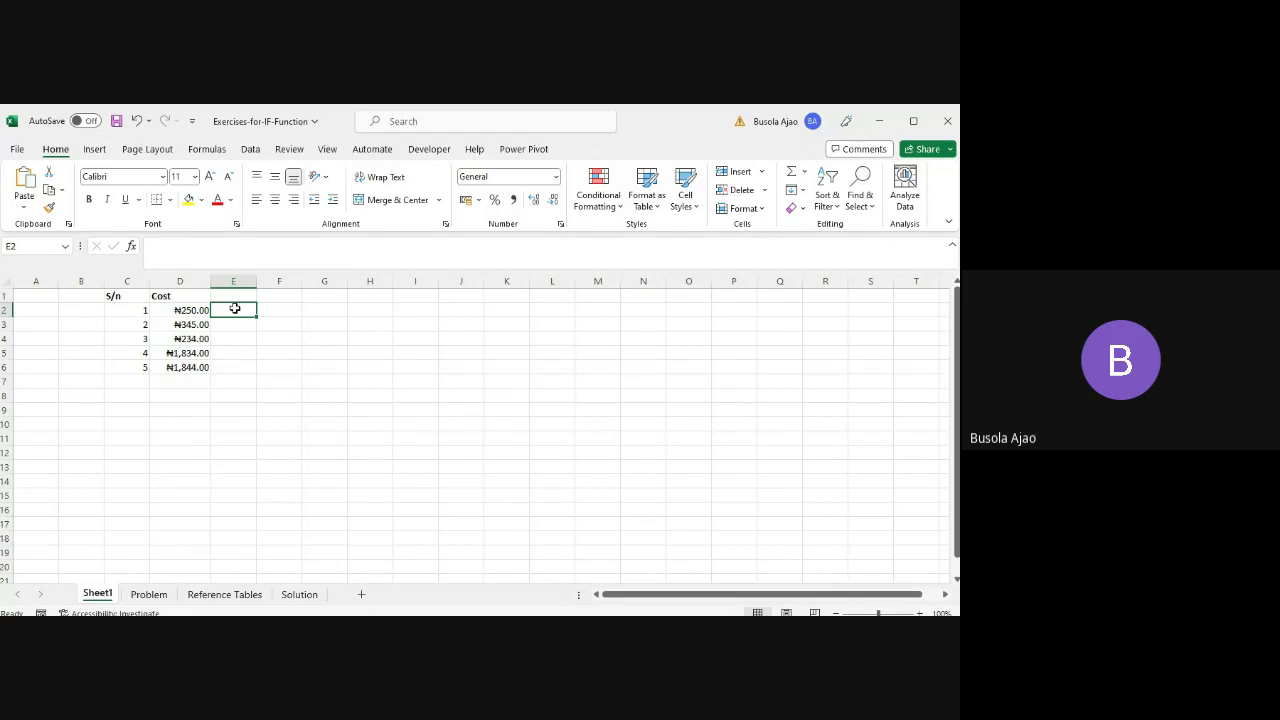
{"action": "key", "text": "Up"}
{"action": "type", "text": "Be"}
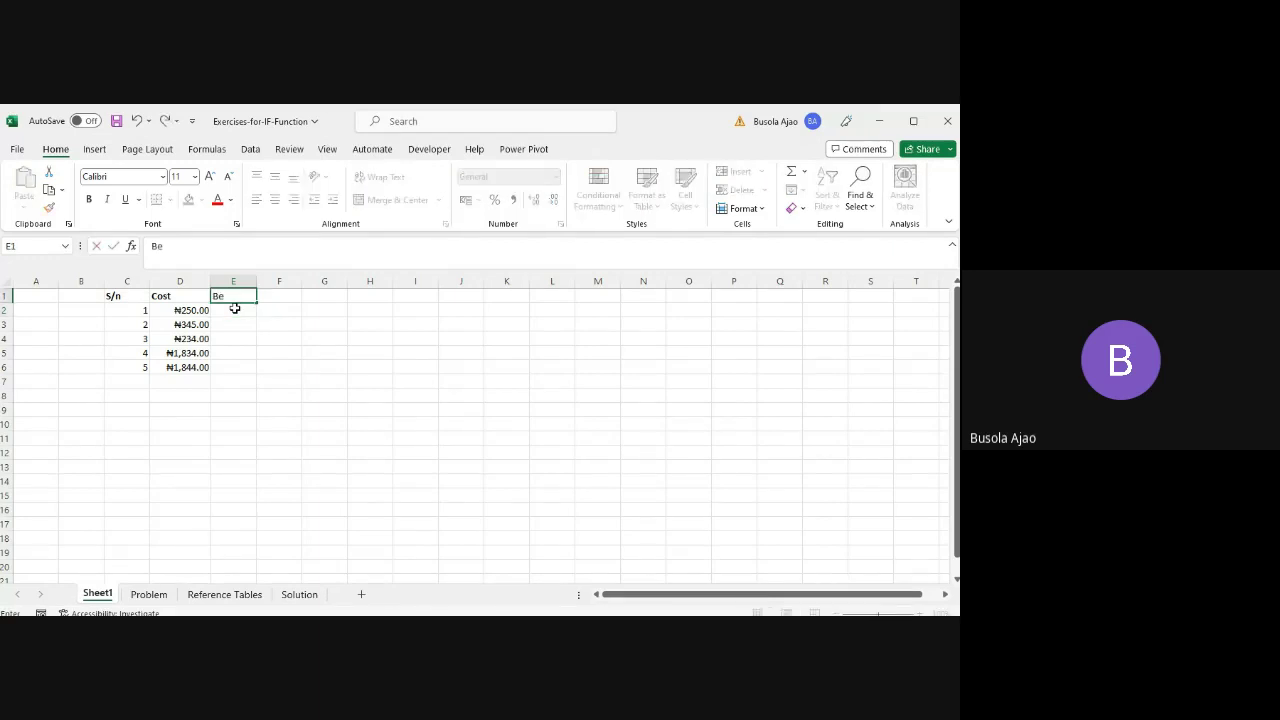
{"action": "type", "text": "low N300"}
{"action": "key", "text": "Return"}
{"action": "double_click", "coordinate": [256, 282]}
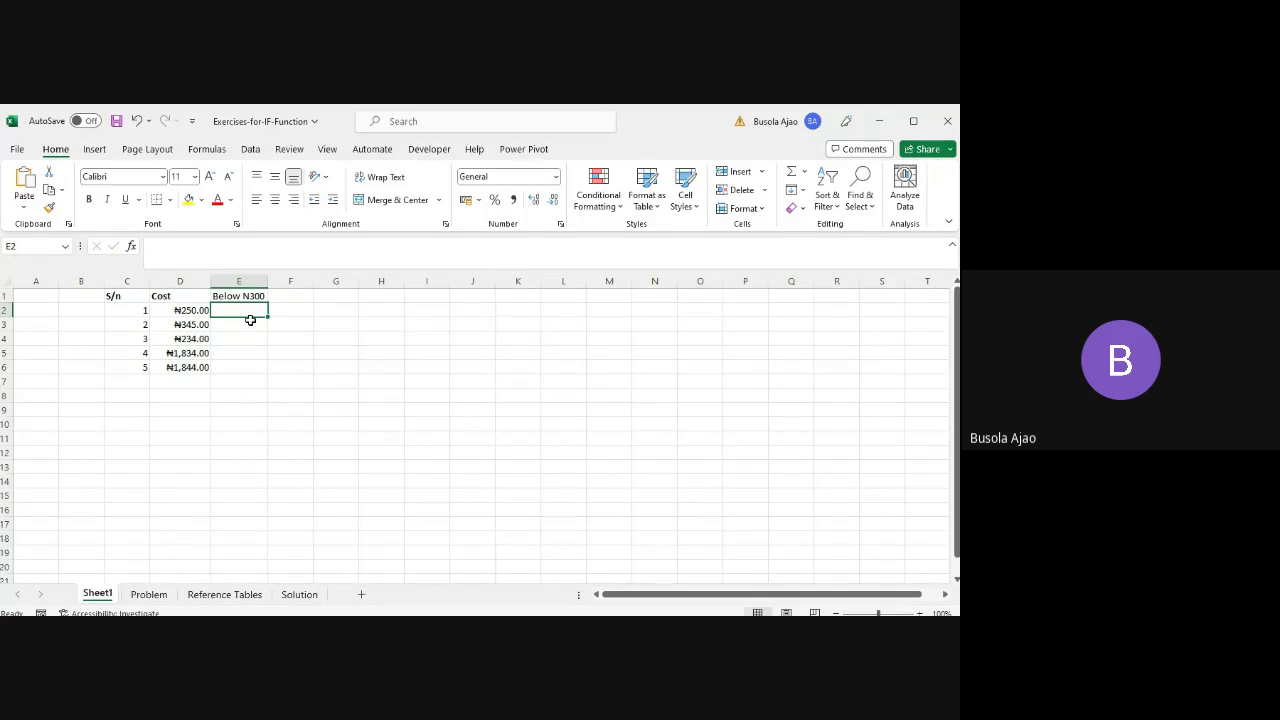
- Enter =IF(D2<300,"Yes","No") in E2 and fill the formula down to E6
{"action": "type", "text": "=If"}
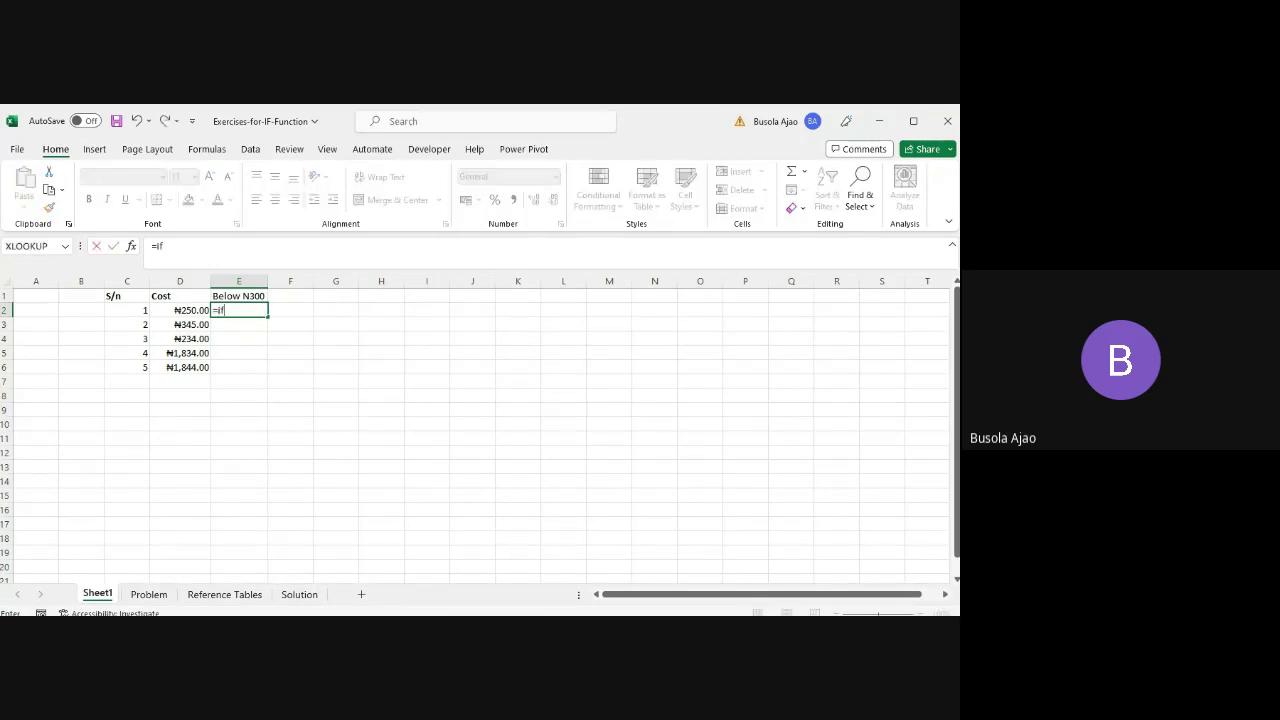
{"action": "type", "text": "("}
{"action": "left_click", "coordinate": [195, 310]}
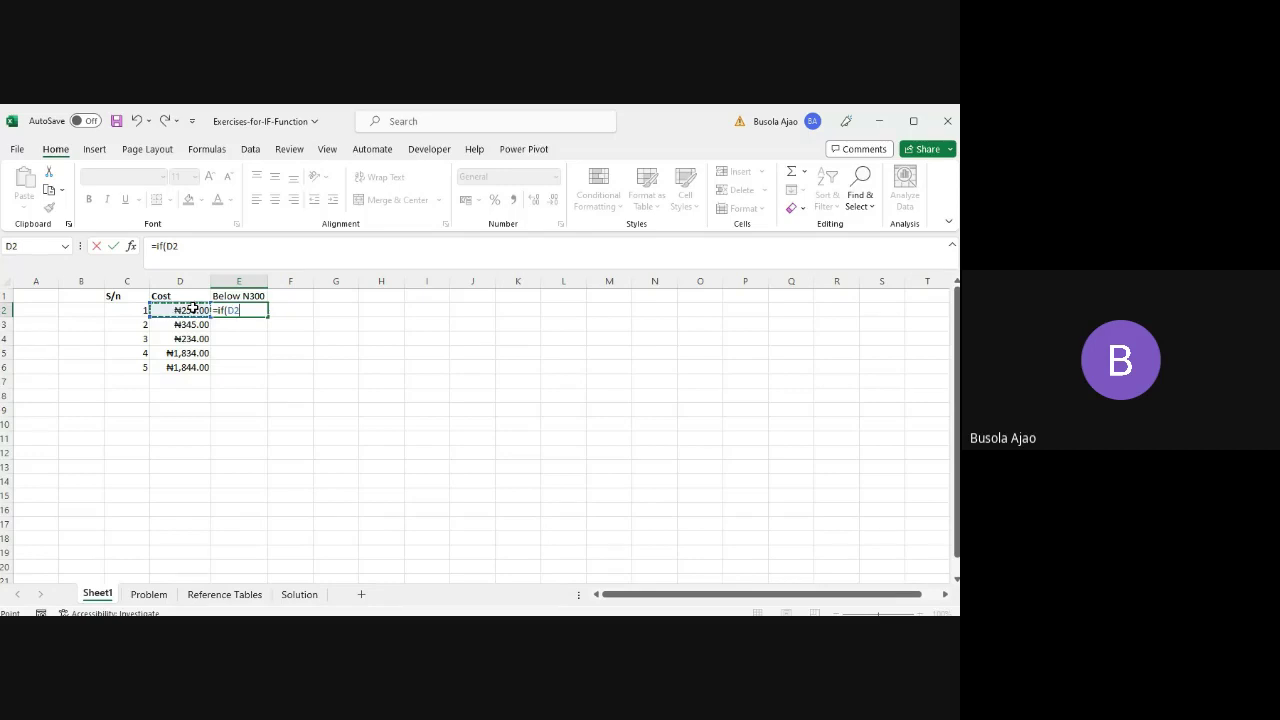
{"action": "type", "text": "<300,\"Yes\",\"No\""}
{"action": "key", "text": "Return"}
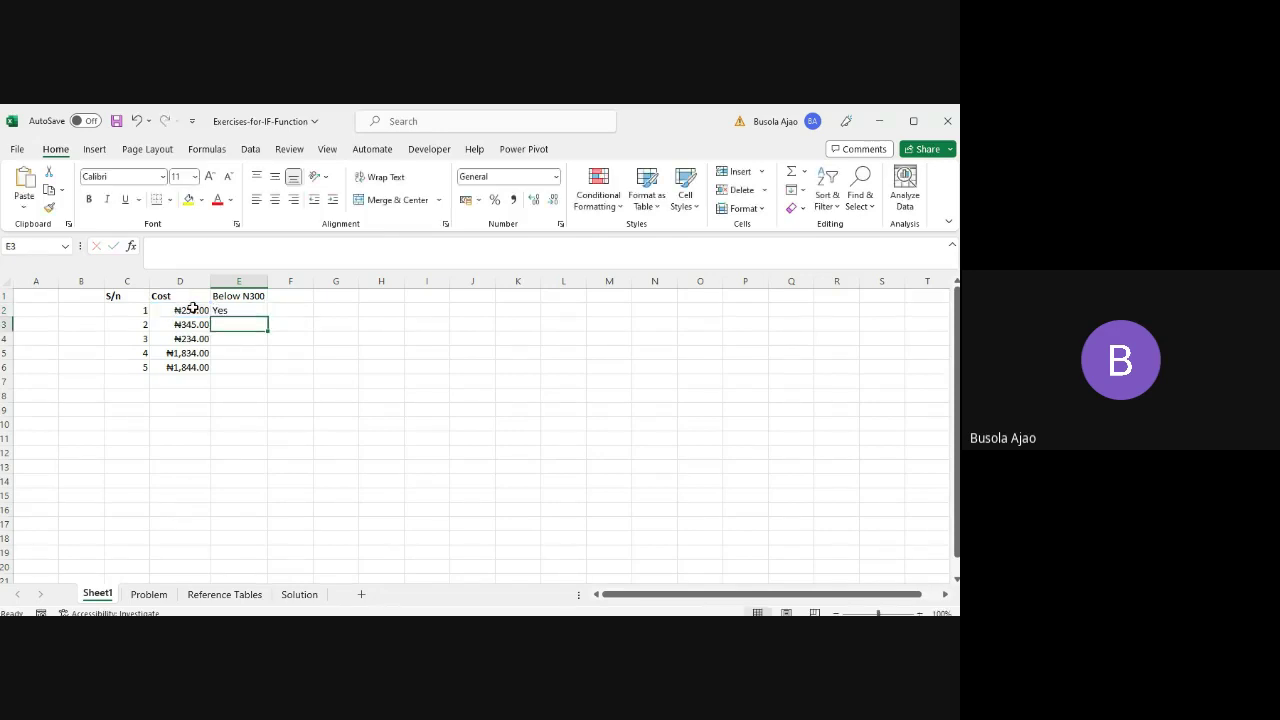
{"action": "key", "text": "Up"}
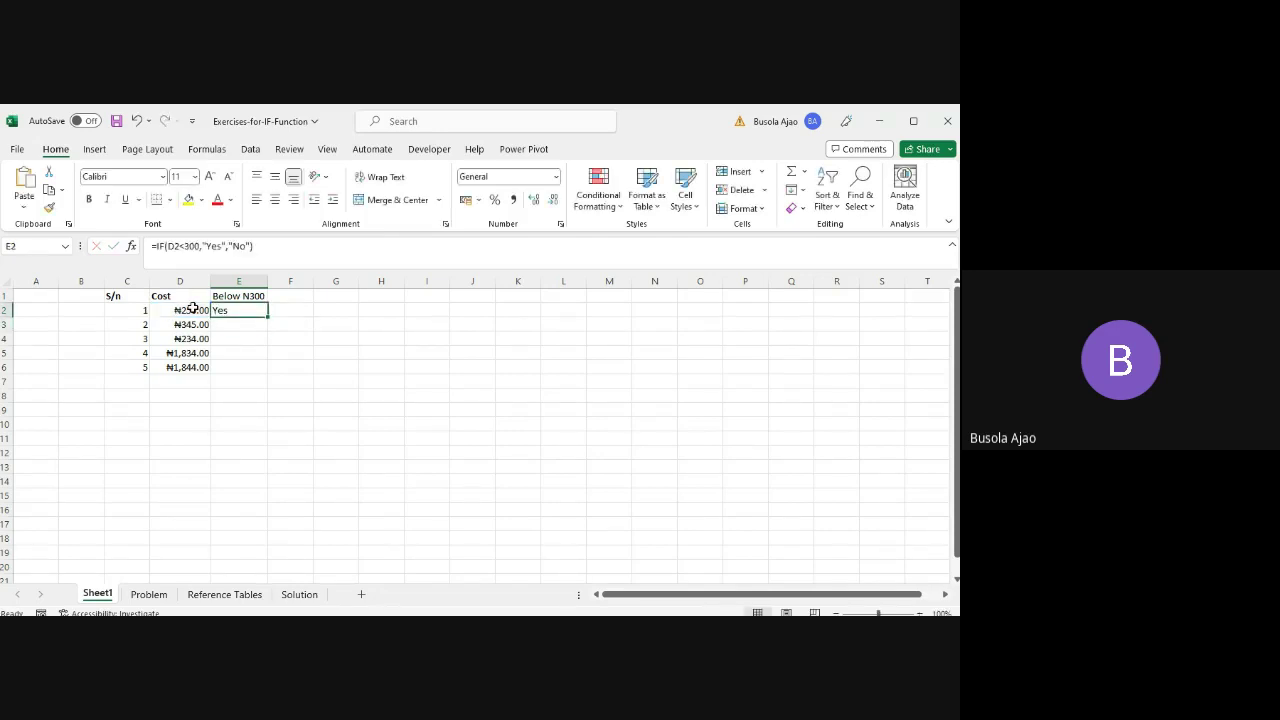
{"action": "double_click", "coordinate": [268, 317]}
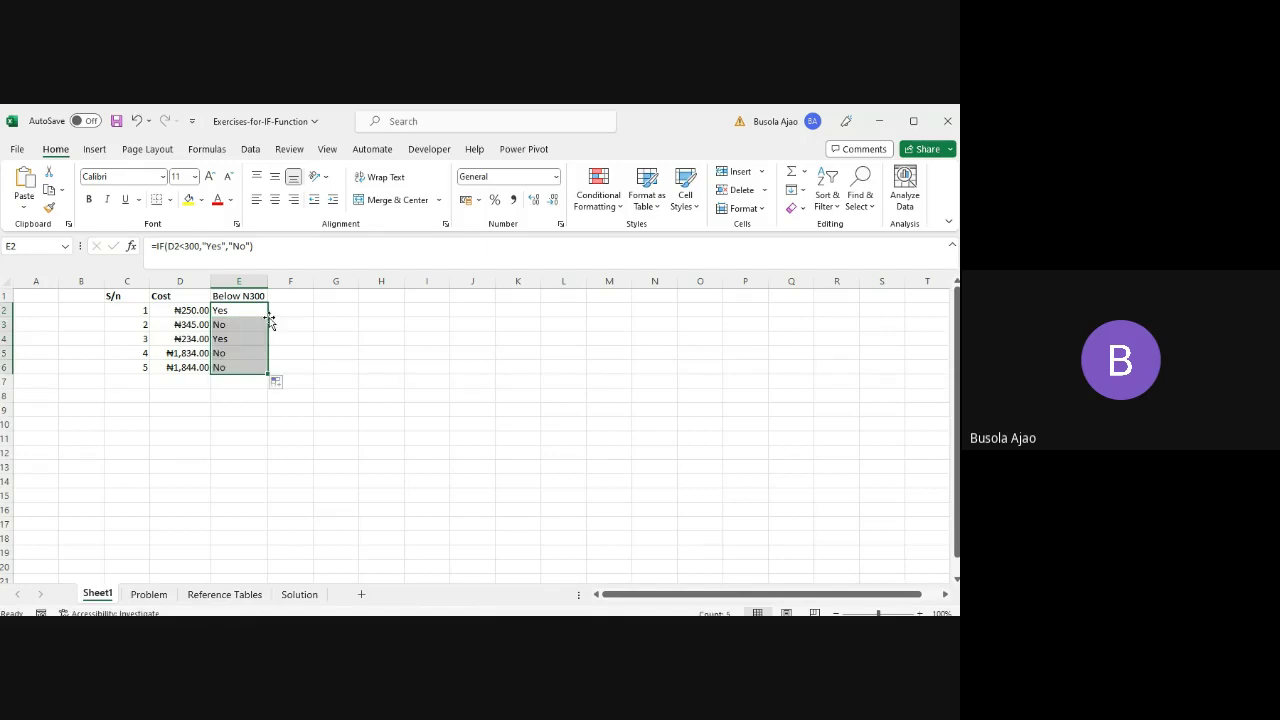
- Check the Below N300 results against the costs in rows 3 to 6
{"action": "key", "text": "Right"}
{"action": "key", "text": "Down"}
{"action": "key", "text": "Left"}
{"action": "key", "text": "Left"}
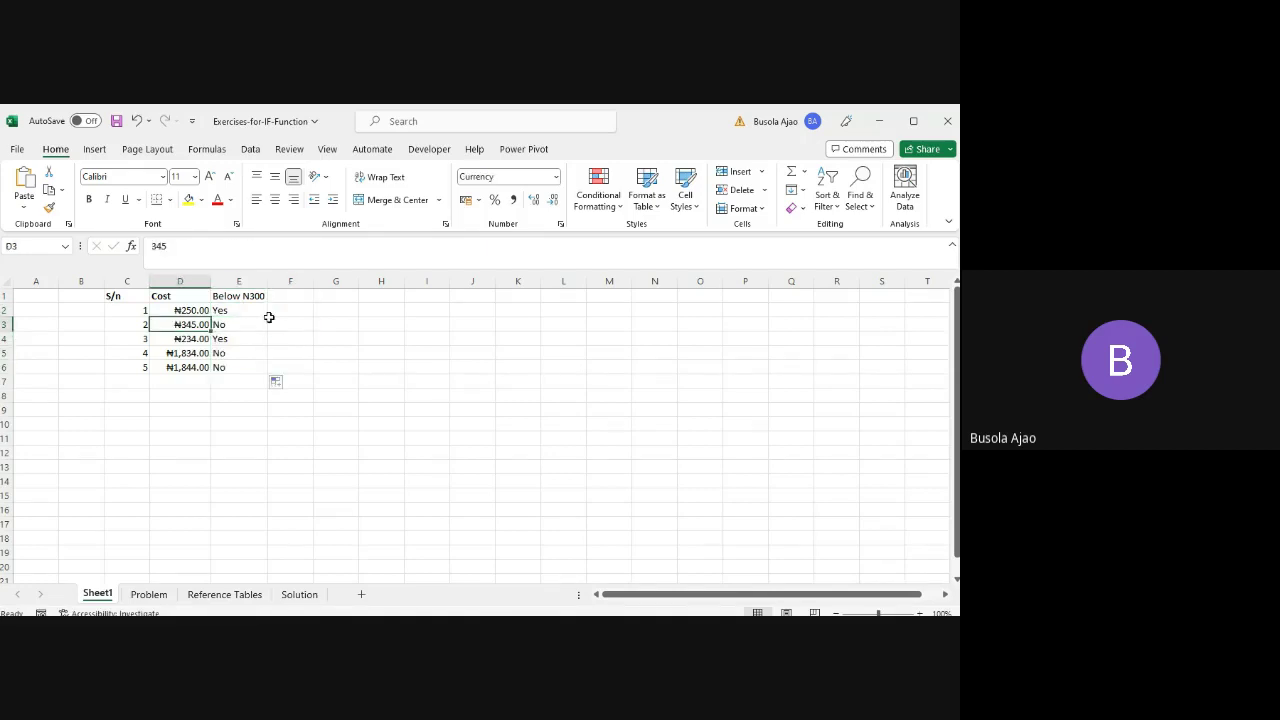
{"action": "key", "text": "Down"}
{"action": "key", "text": "Right"}
{"action": "key", "text": "Down"}
{"action": "key", "text": "Left"}
{"action": "key", "text": "Down"}
{"action": "key", "text": "Right"}
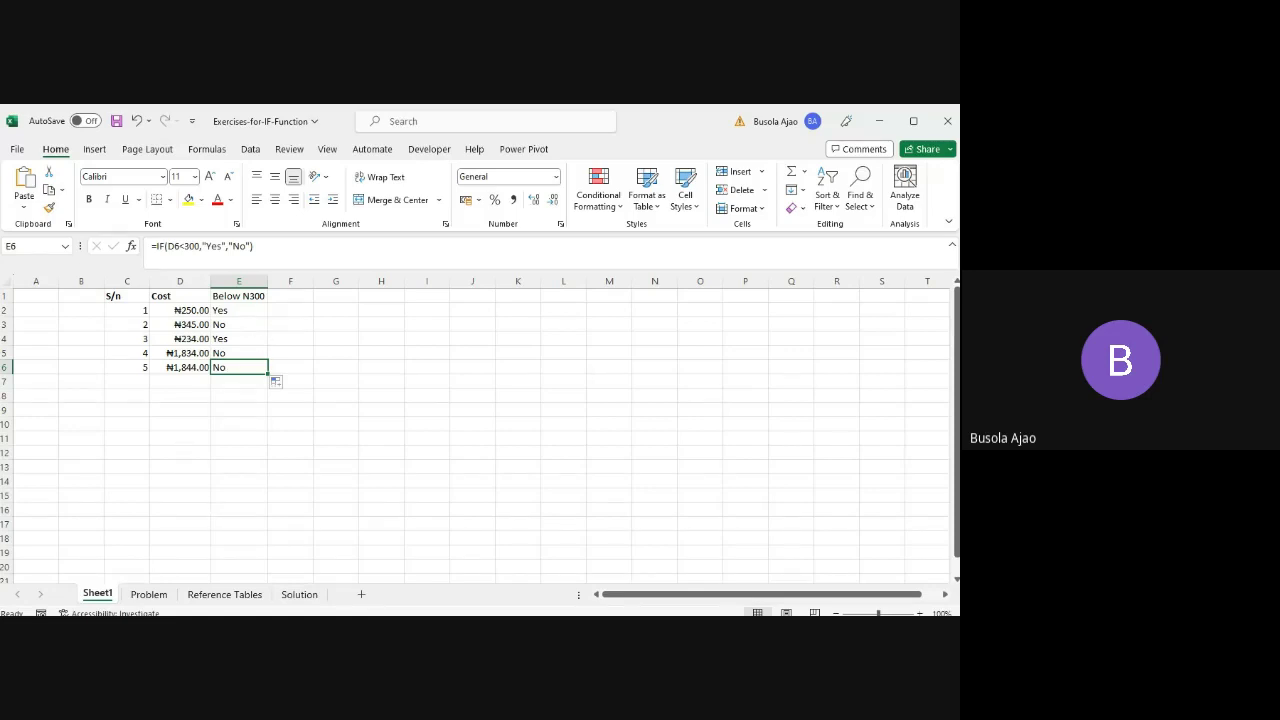
{"action": "key", "text": "alt+Tab"}
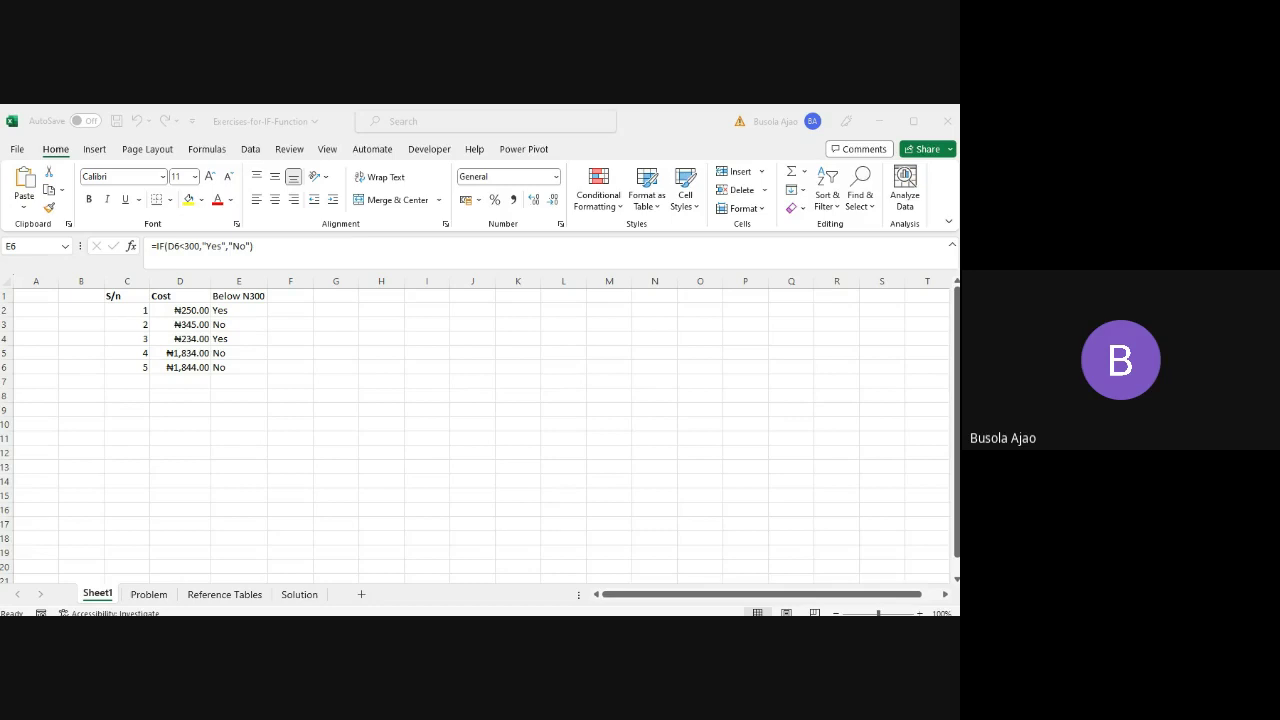
{"action": "left_click", "coordinate": [124, 382]}
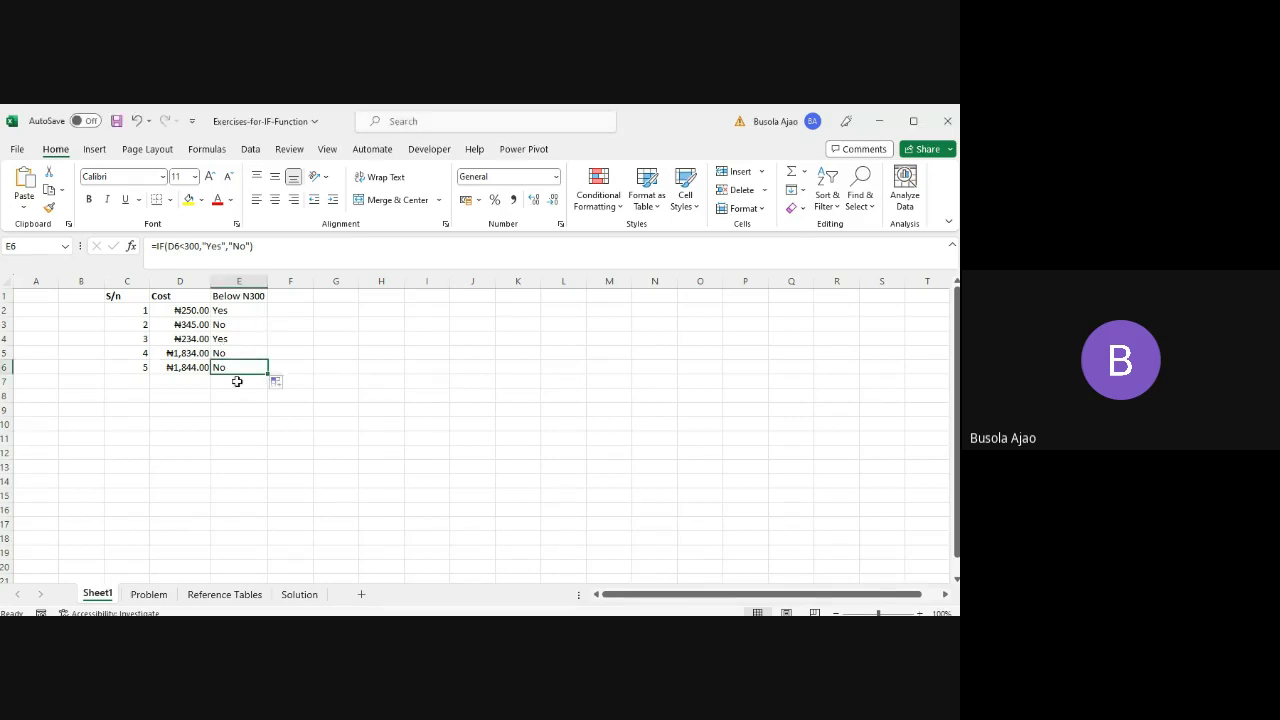
- Total the costs in D8 with =SUM(D2:D7)
{"action": "left_click", "coordinate": [182, 397]}
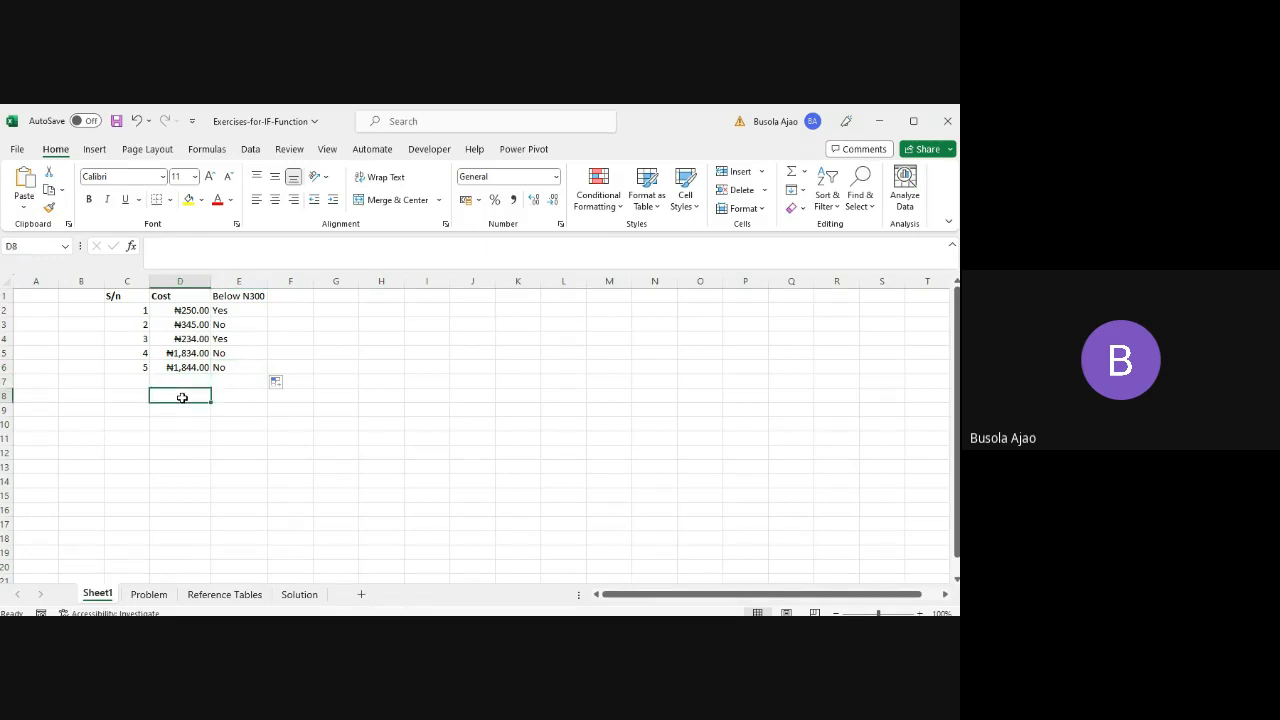
{"action": "key", "text": "alt+equal"}
{"action": "key", "text": "ctrl+Return"}
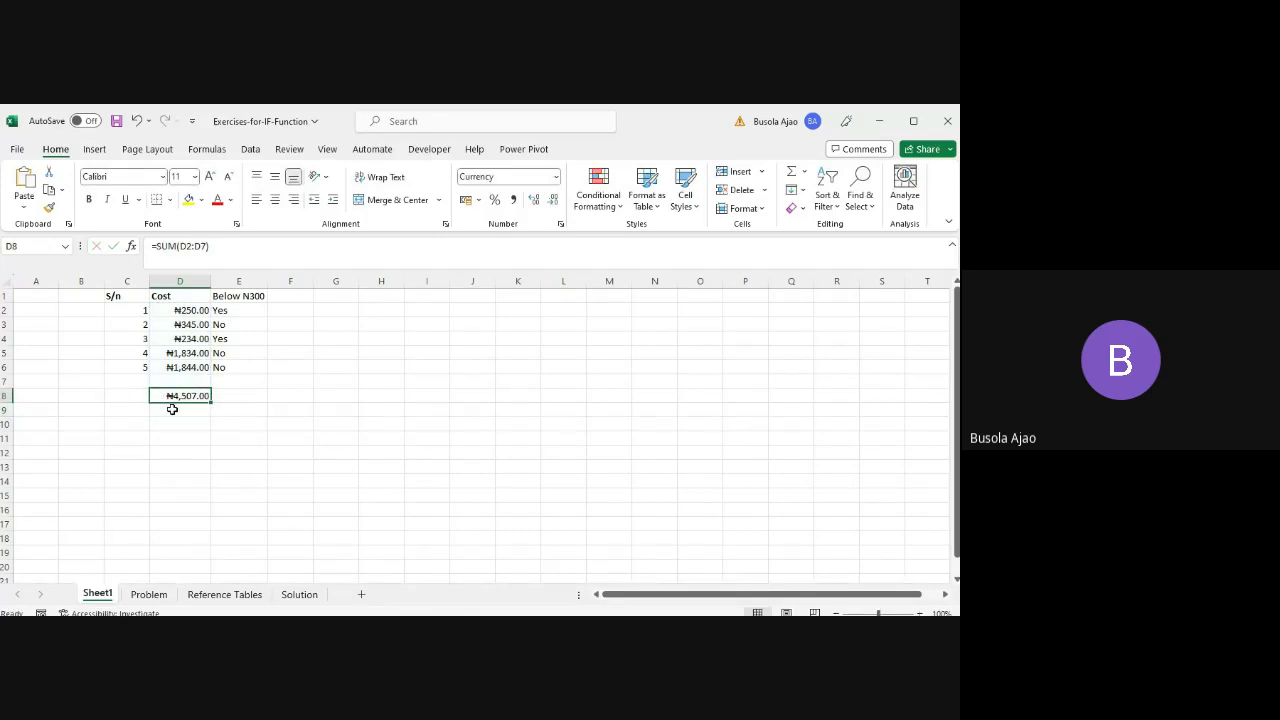
- Enter the label "Shopping total" in E8 and make D8:E8 bold
{"action": "left_click", "coordinate": [240, 396]}
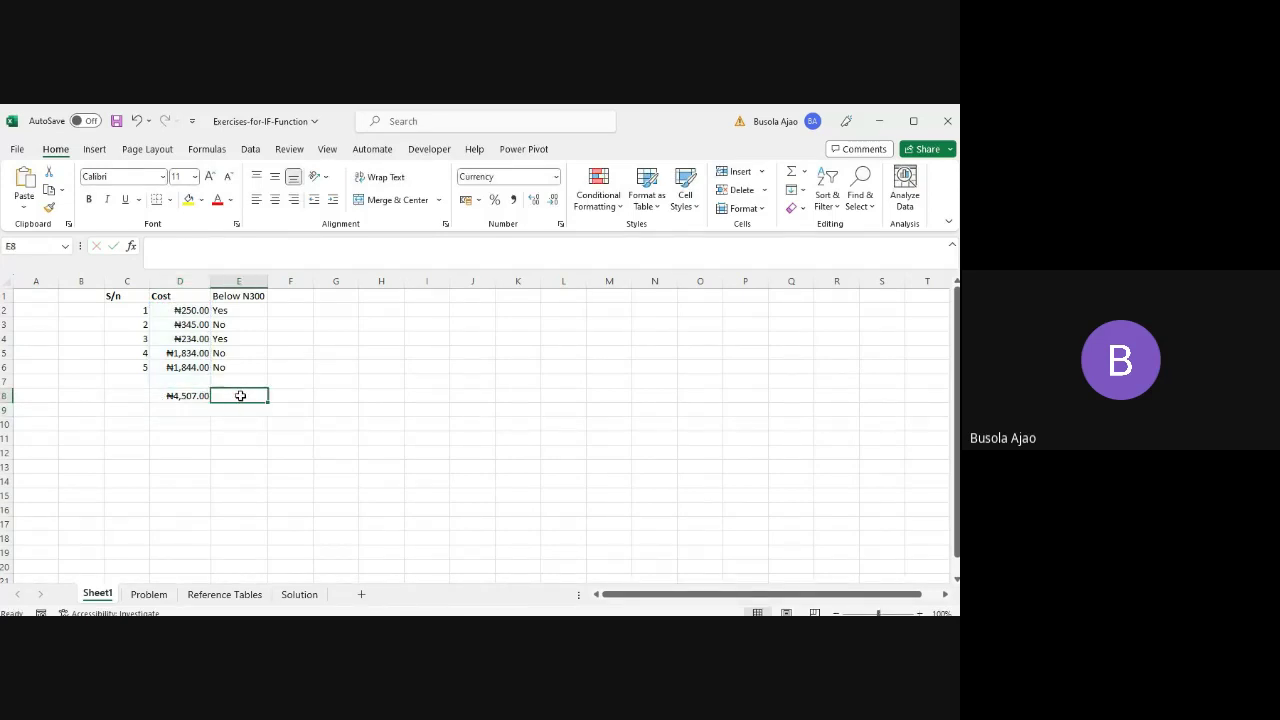
{"action": "type", "text": "Shopping tot"}
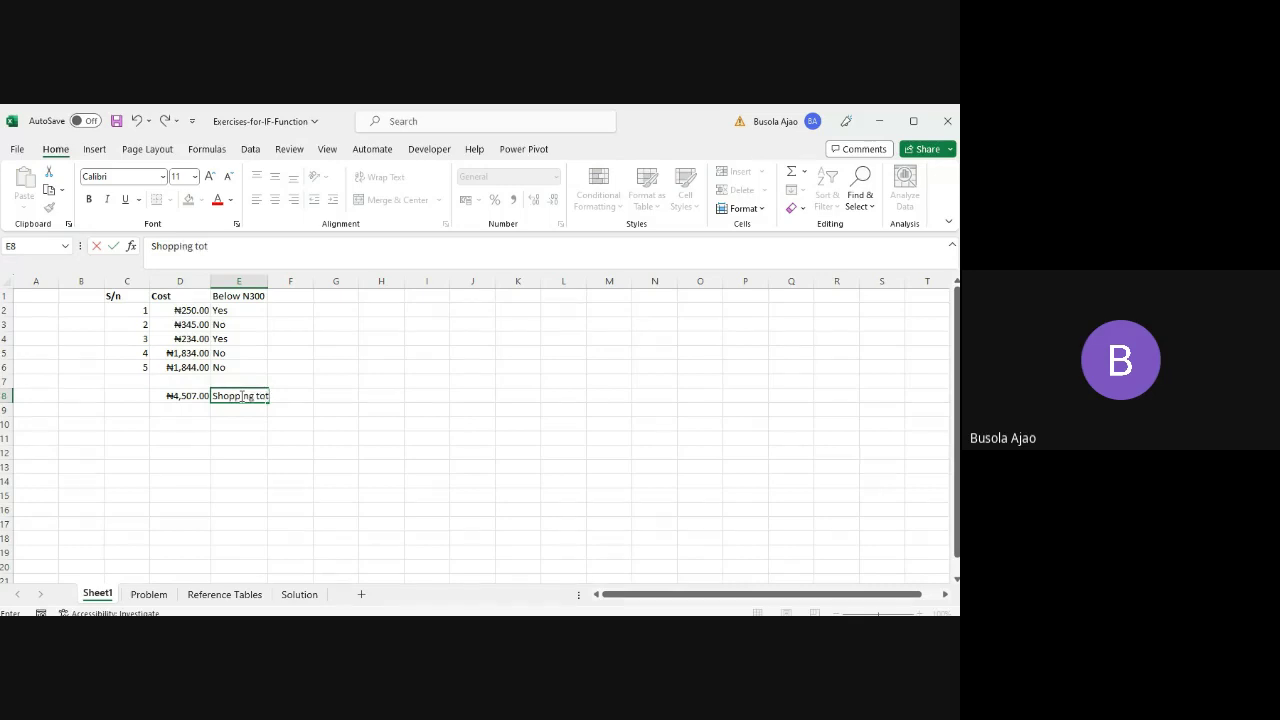
{"action": "type", "text": "al"}
{"action": "key", "text": "Return"}
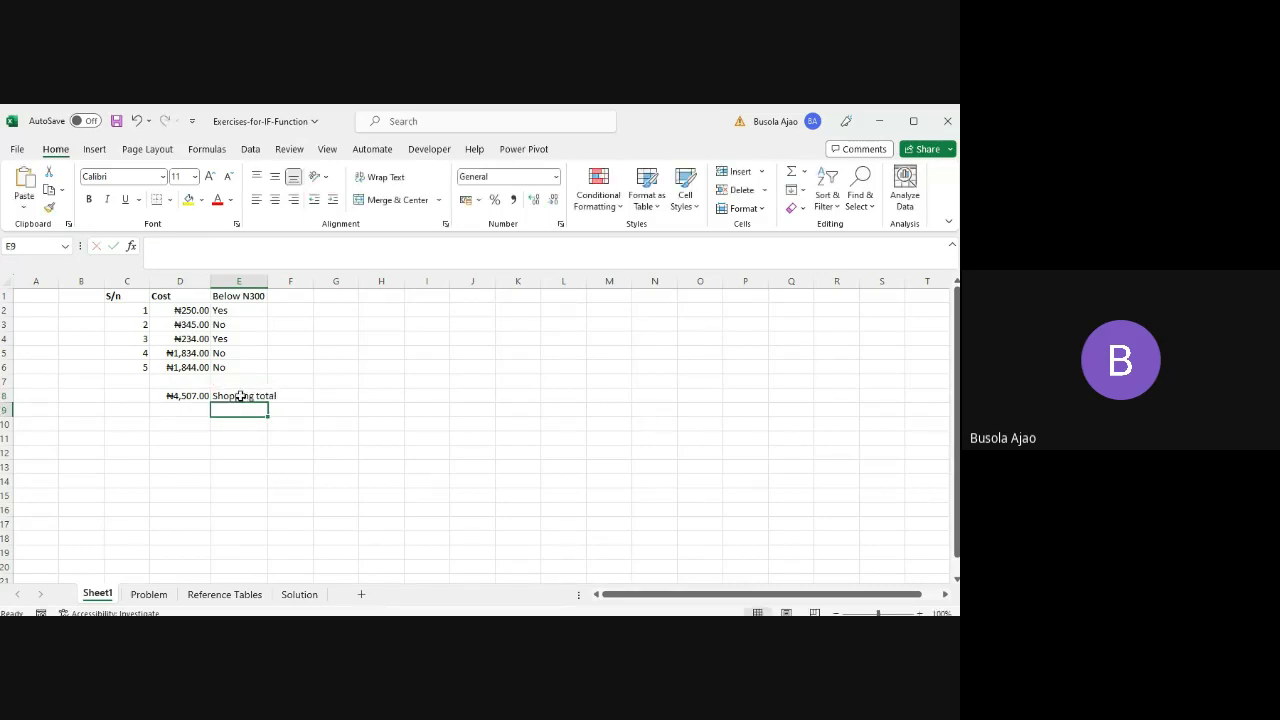
{"action": "left_click", "coordinate": [240, 396]}
{"action": "key", "text": "shift+Left"}
{"action": "key", "text": "ctrl+b"}
{"action": "key", "text": "Down"}
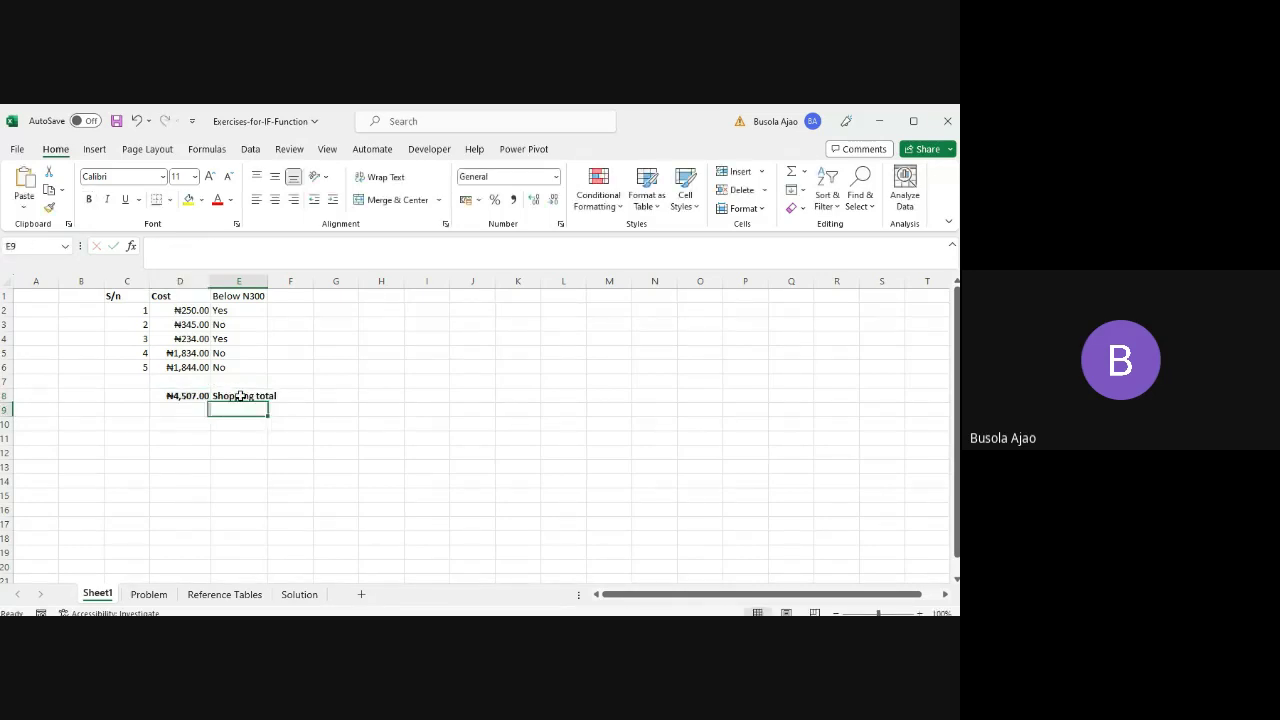
- Enter the label "Below N300 total" in E10
{"action": "key", "text": "Down"}
{"action": "key", "text": "Left"}
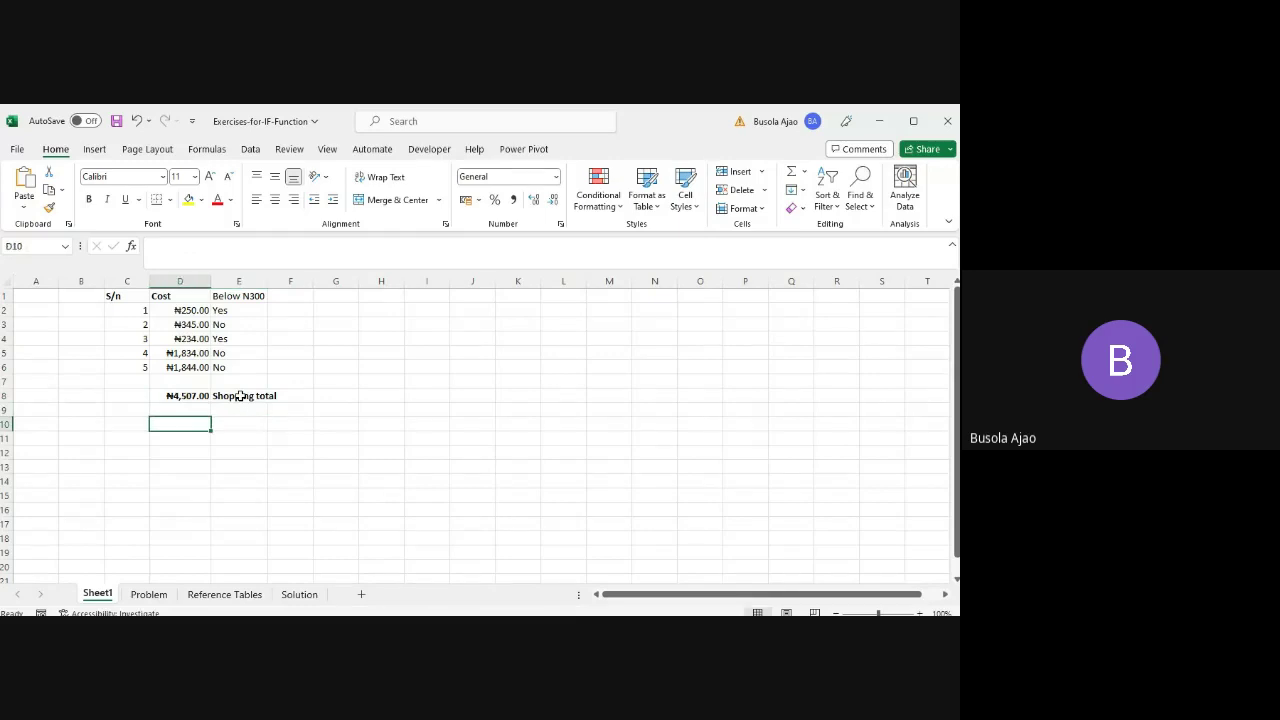
{"action": "key", "text": "Right"}
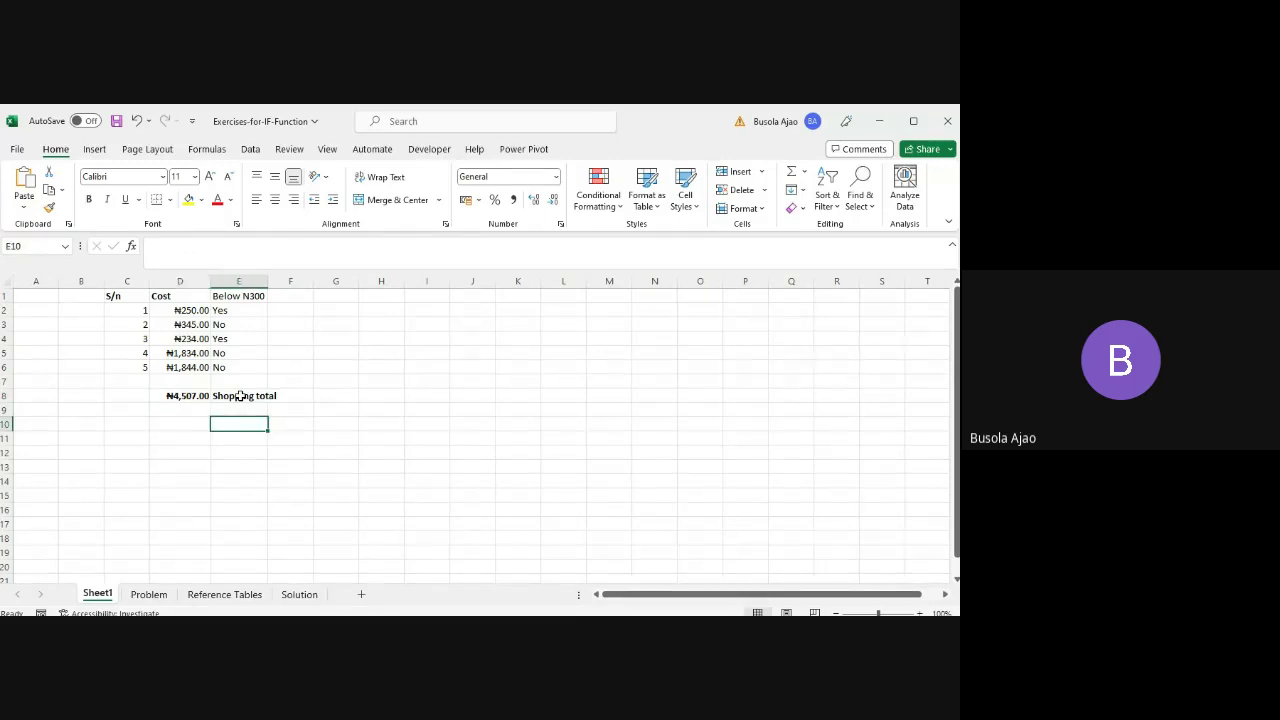
{"action": "type", "text": "Below N"}
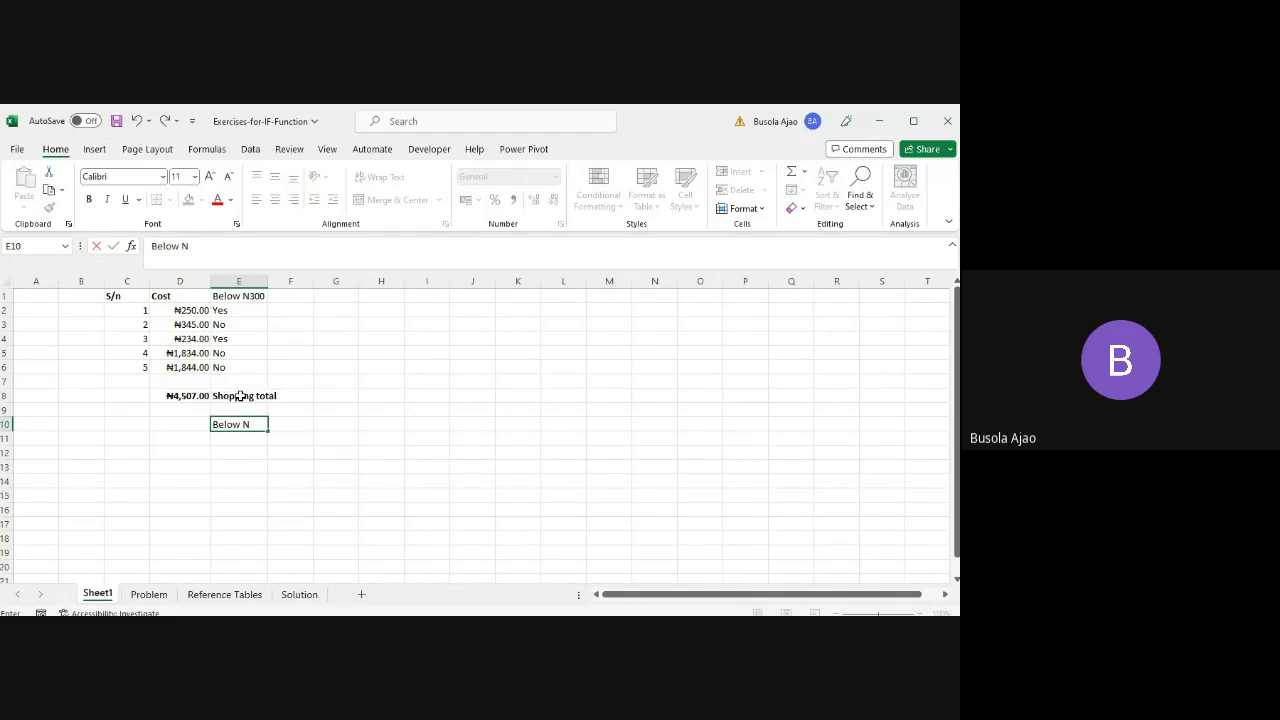
{"action": "type", "text": "300 total"}
{"action": "key", "text": "Return"}
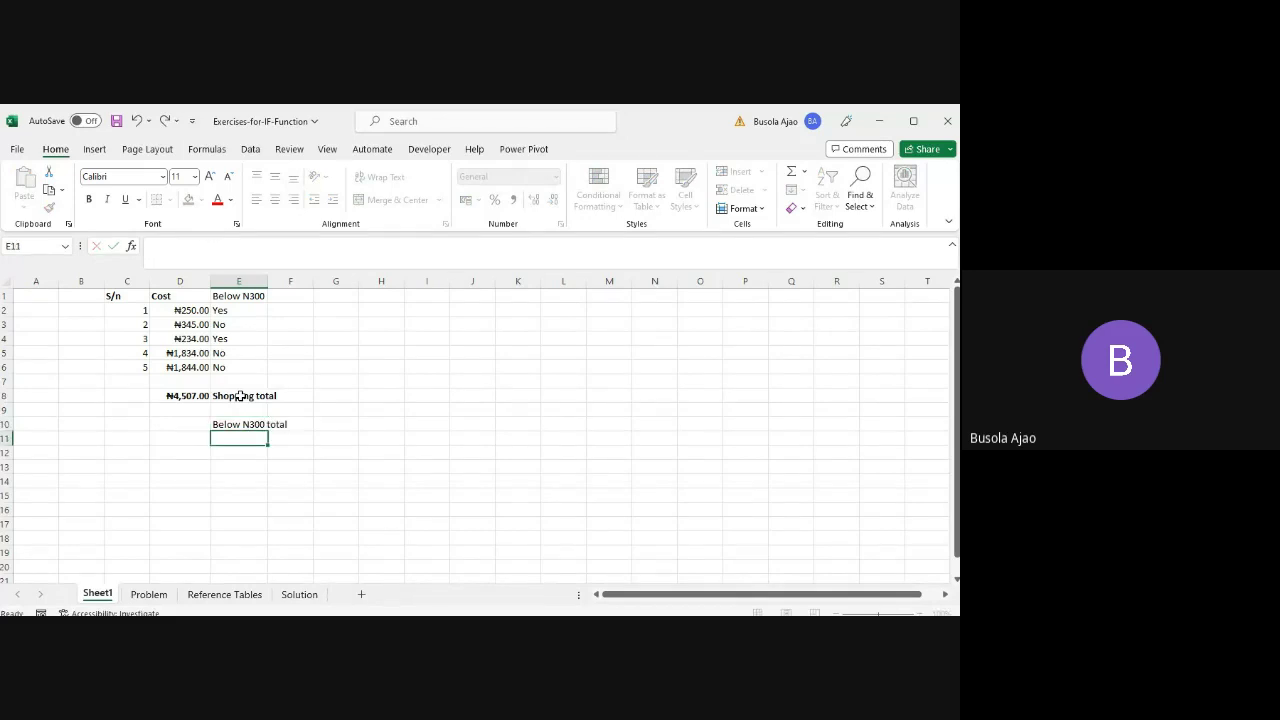
{"action": "key", "text": "Up"}
{"action": "key", "text": "Left"}
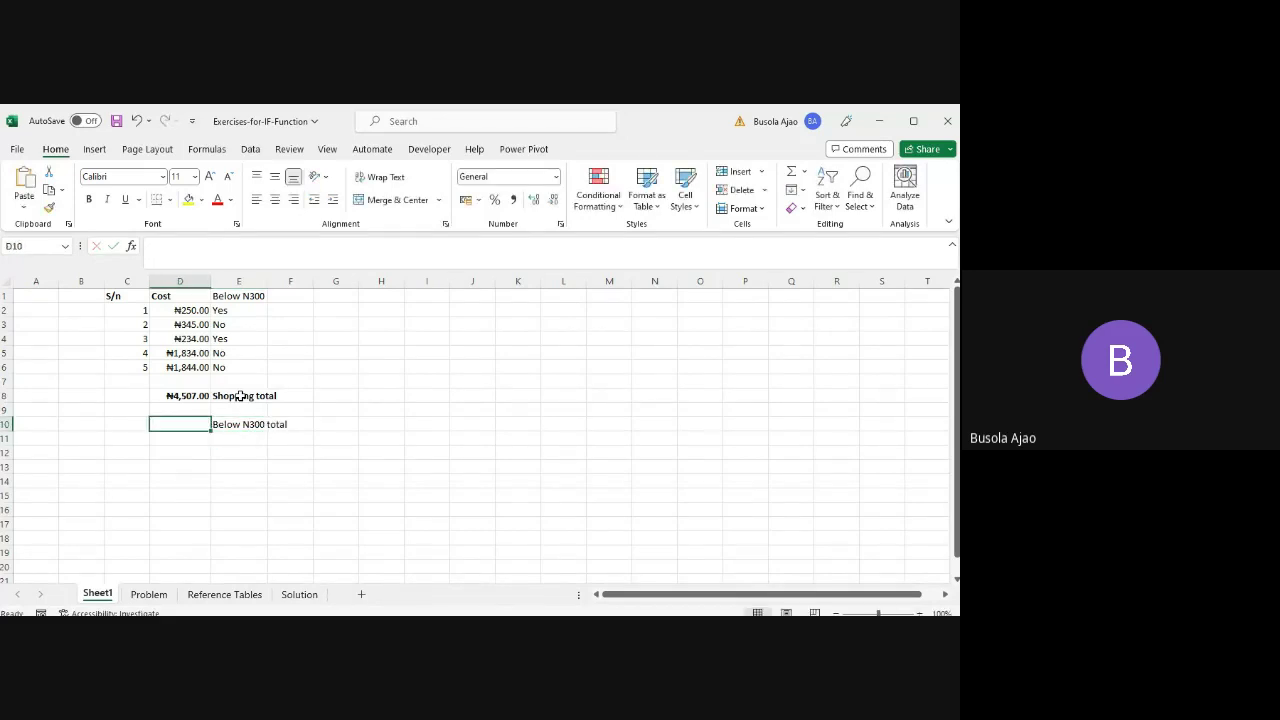
{"action": "type", "text": "="}
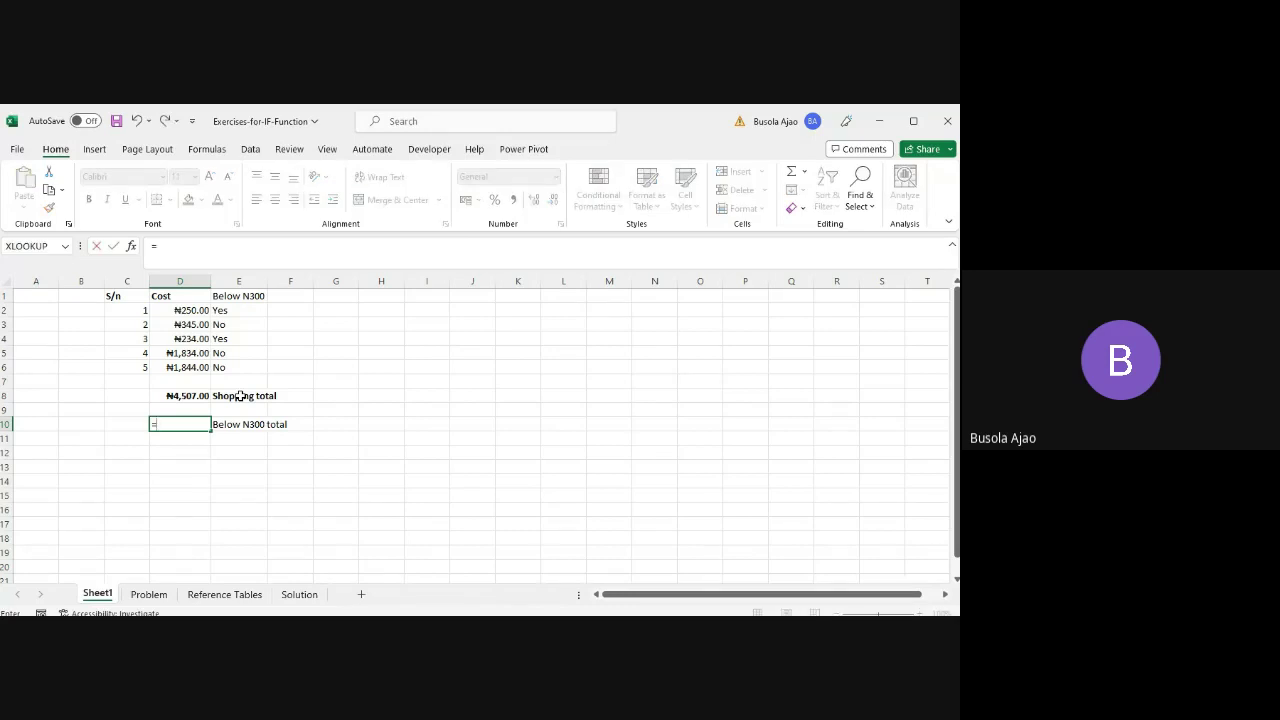
{"action": "key", "text": "alt+Tab"}
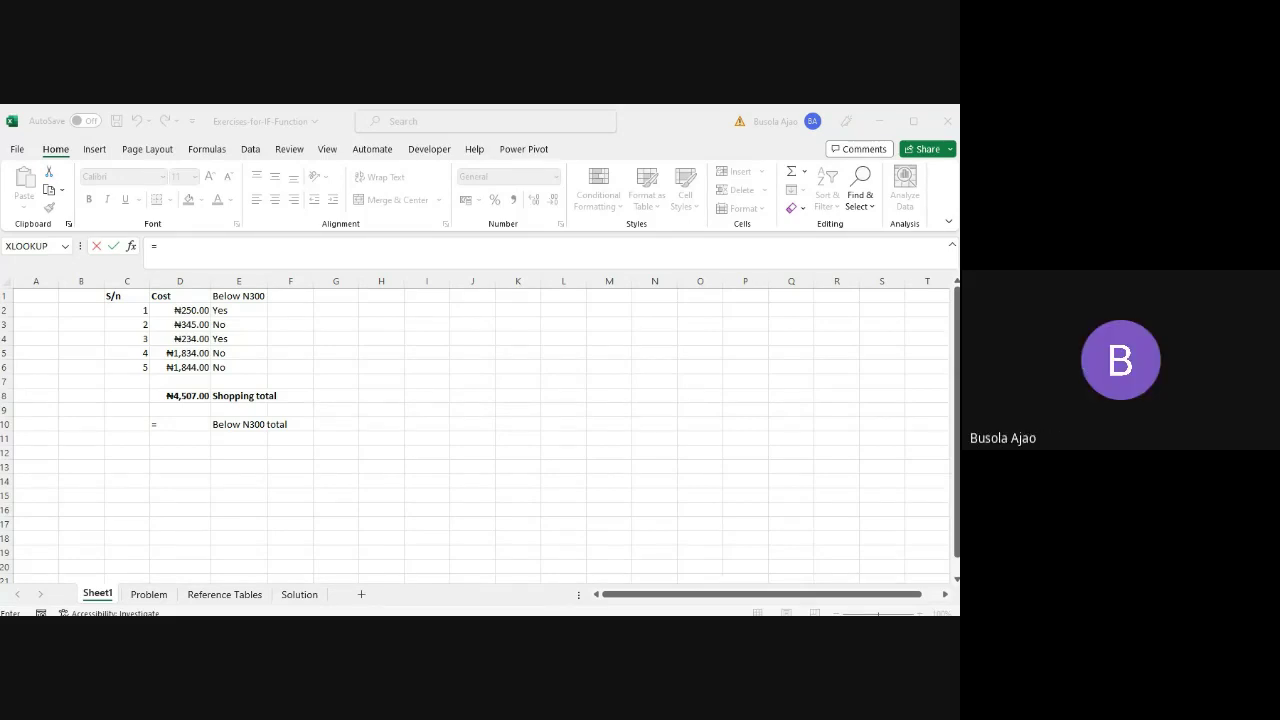
{"action": "left_click", "coordinate": [240, 396]}
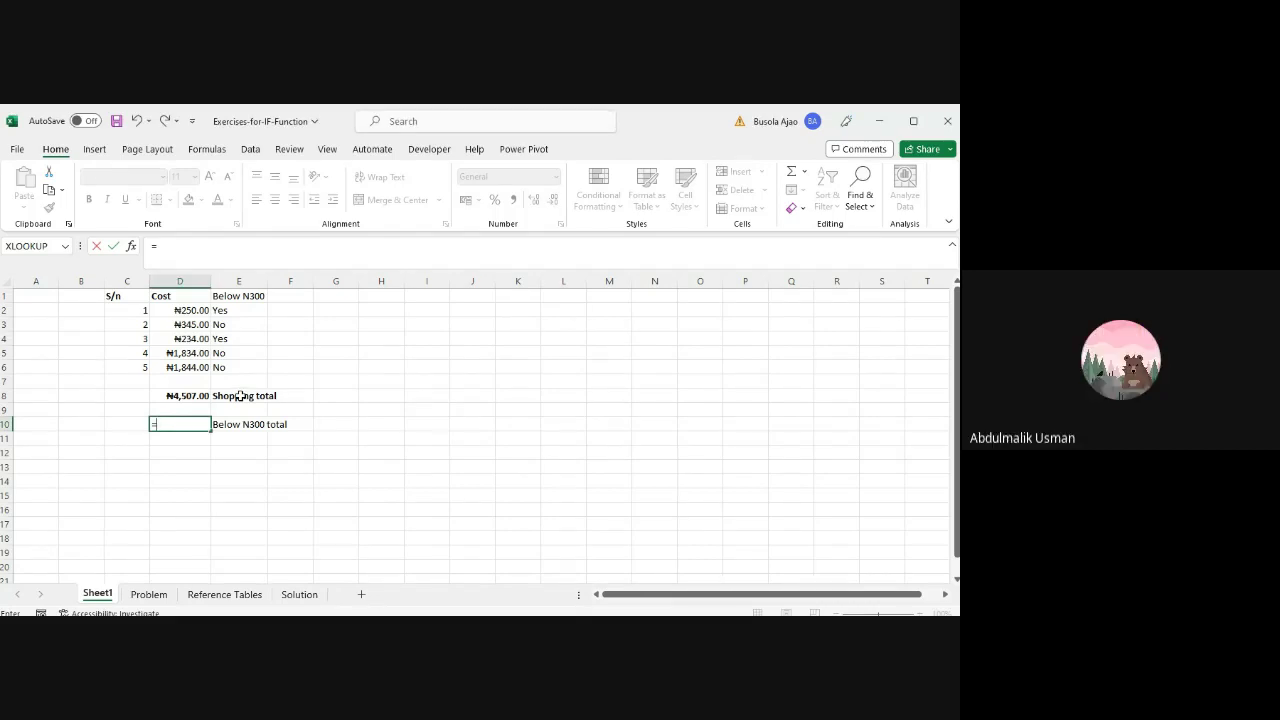
{"action": "type", "text": "sumif"}
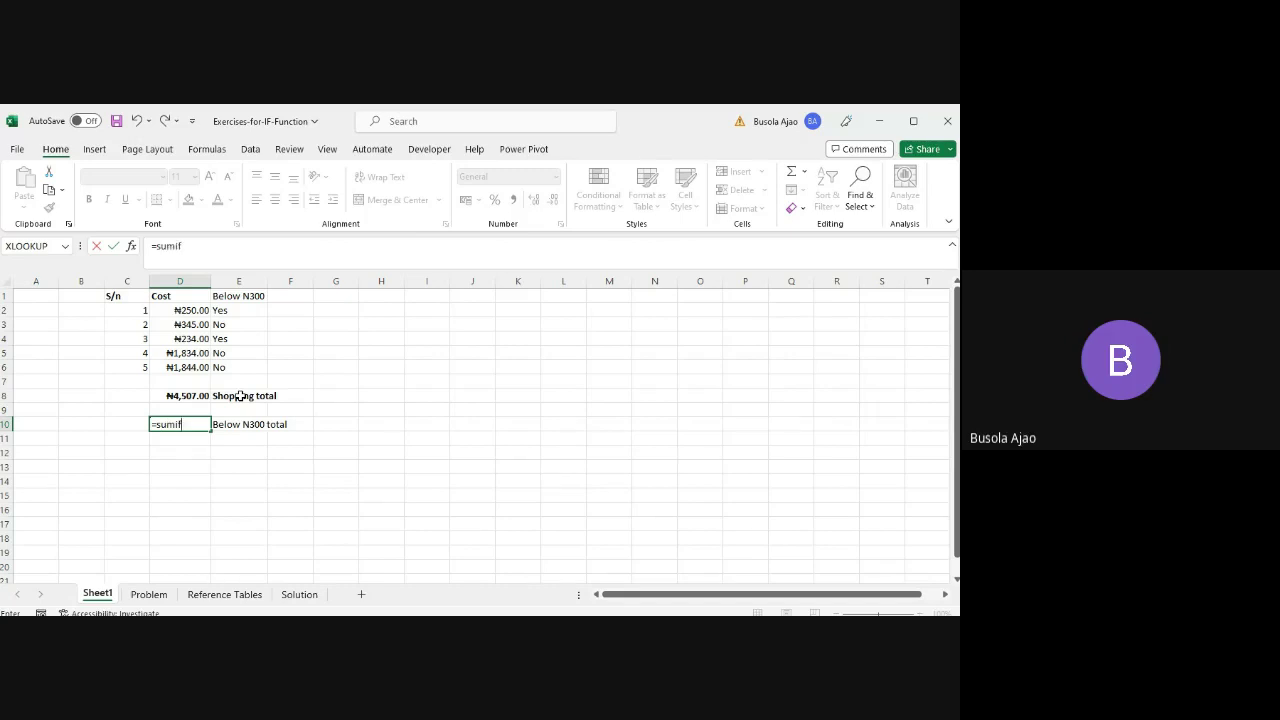
{"action": "type", "text": "("}
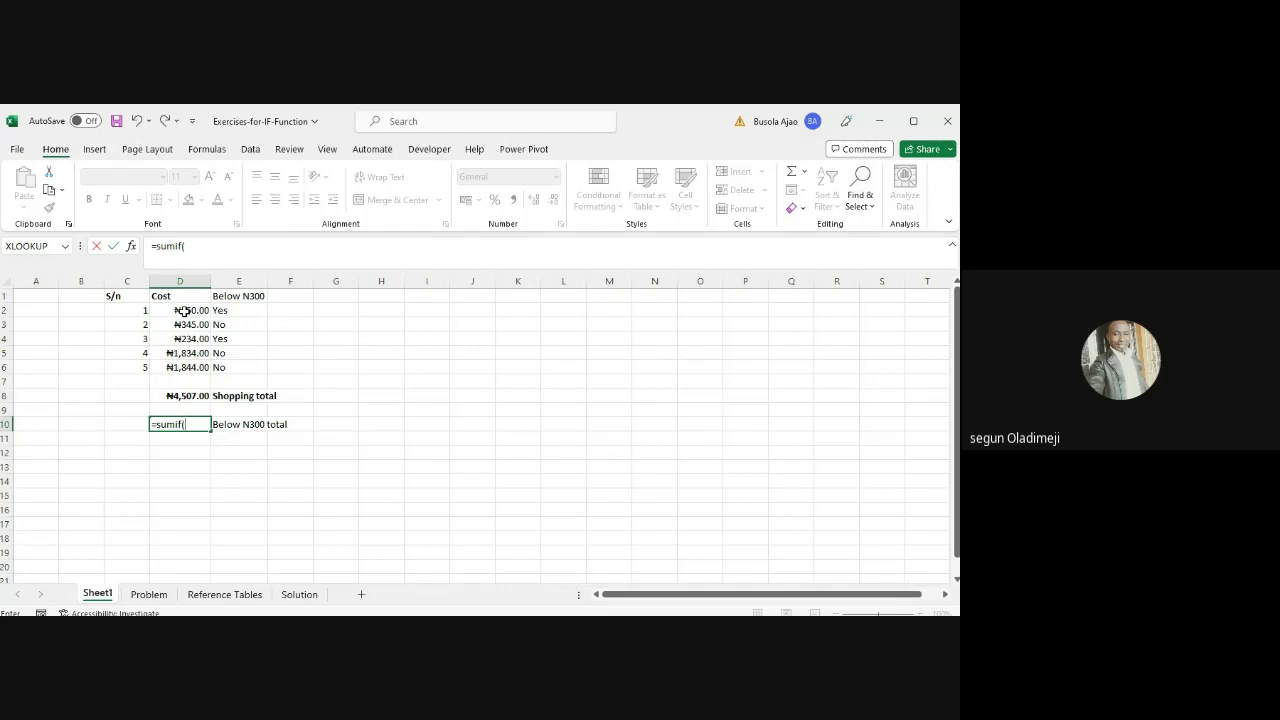
{"action": "left_click", "coordinate": [185, 312]}
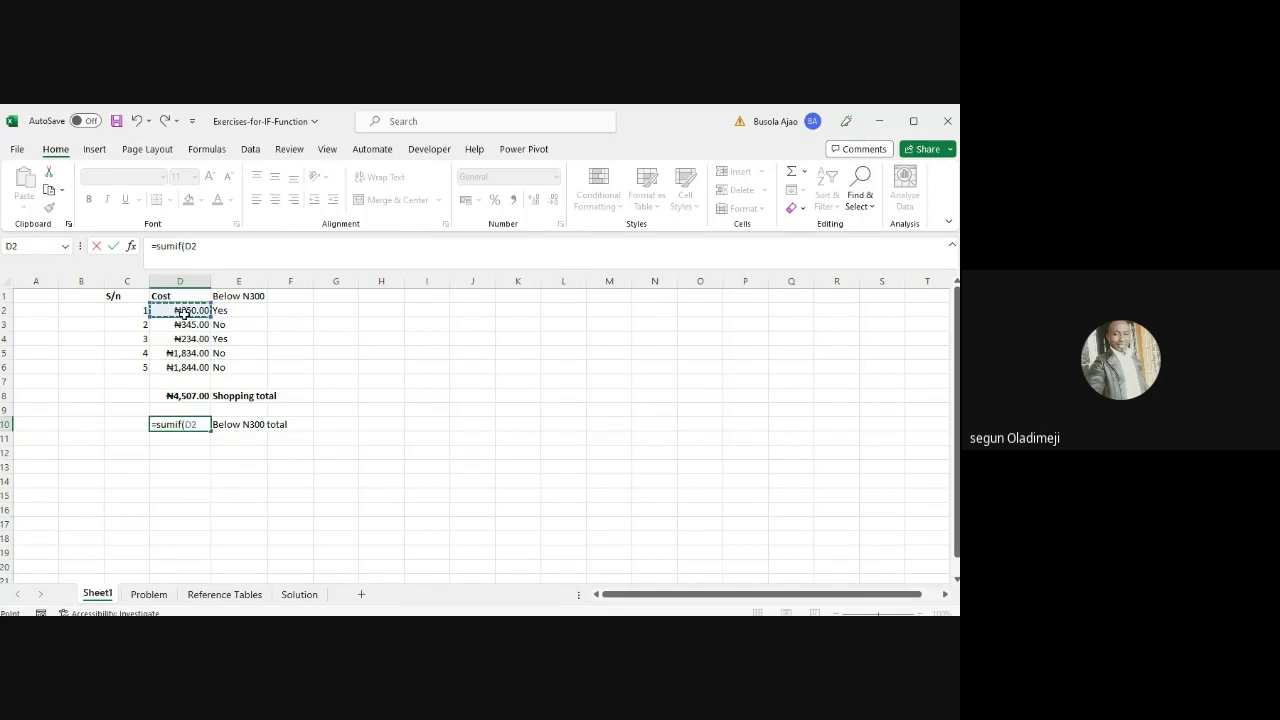
{"action": "left_click_drag", "start_coordinate": [185, 312], "coordinate": [189, 362]}
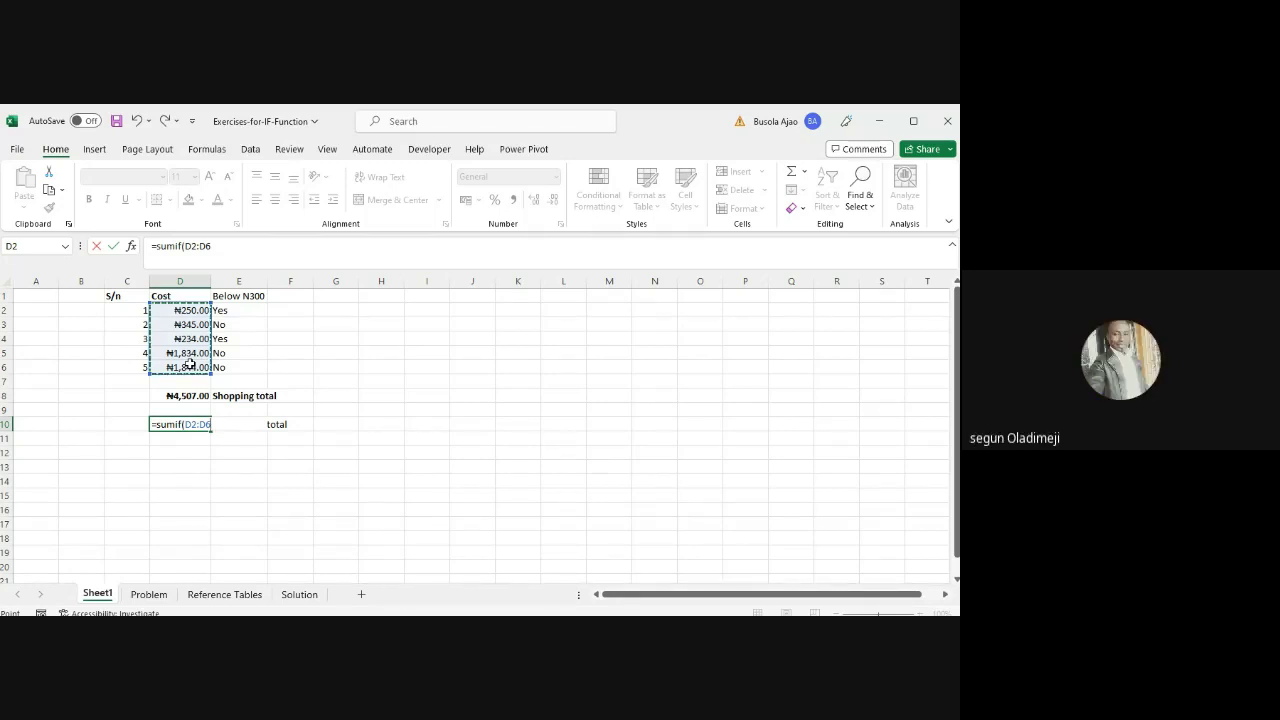
{"action": "type", "text": ",<300,"}
{"action": "key", "text": "Escape"}
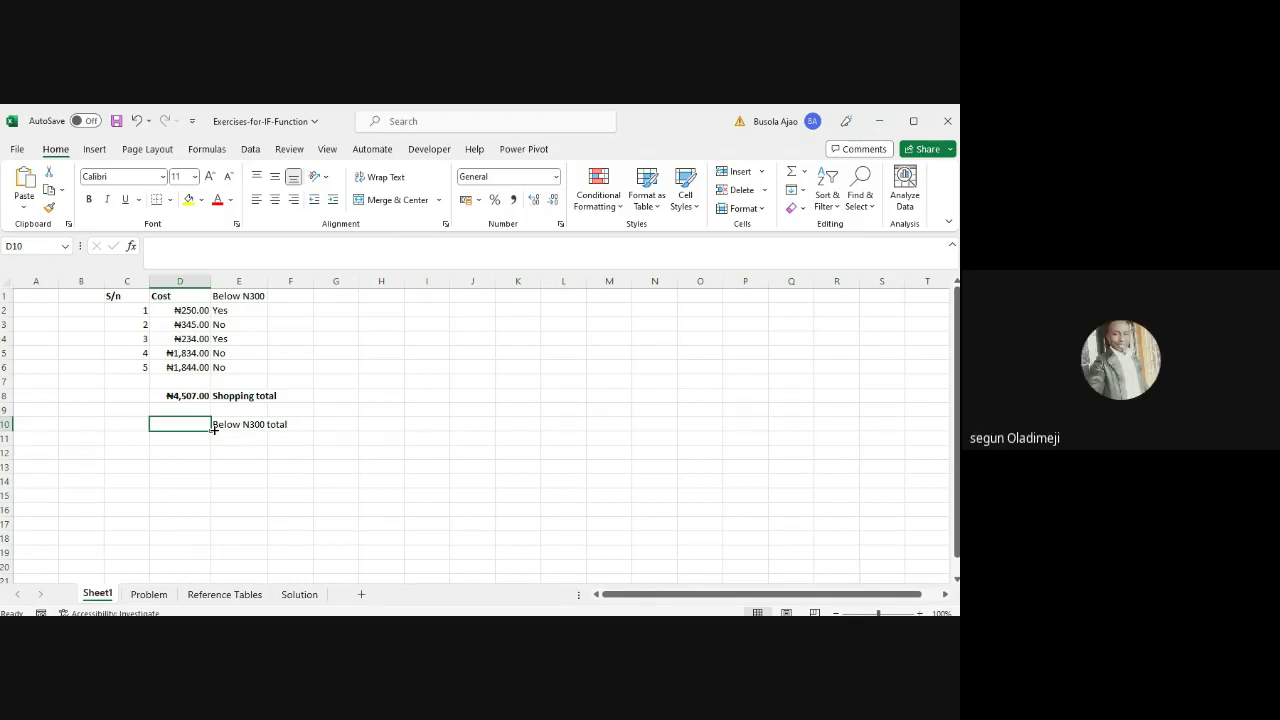
- Change the formula in E2 to =IF(D2<300,D2,"No") so it returns the cost instead of "Yes"
{"action": "left_click", "coordinate": [219, 311]}
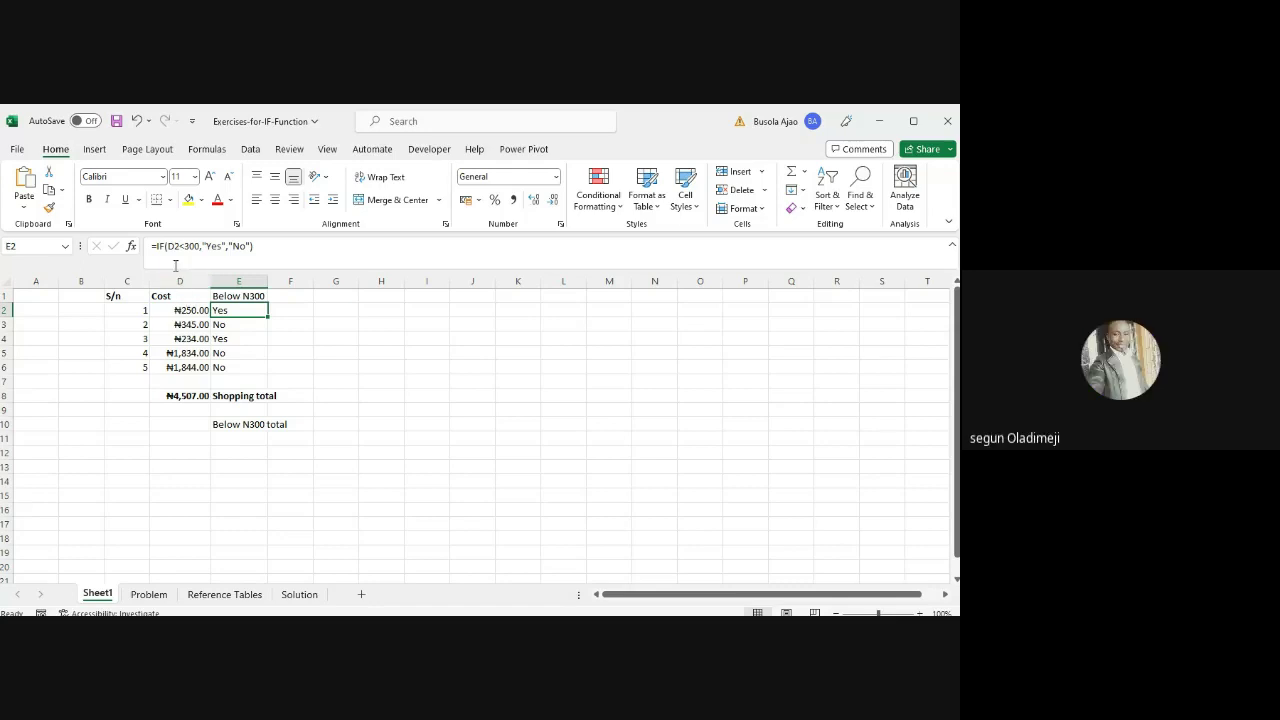
{"action": "left_click", "coordinate": [224, 246]}
{"action": "key", "text": "BackSpace"}
{"action": "key", "text": "BackSpace"}
{"action": "key", "text": "BackSpace"}
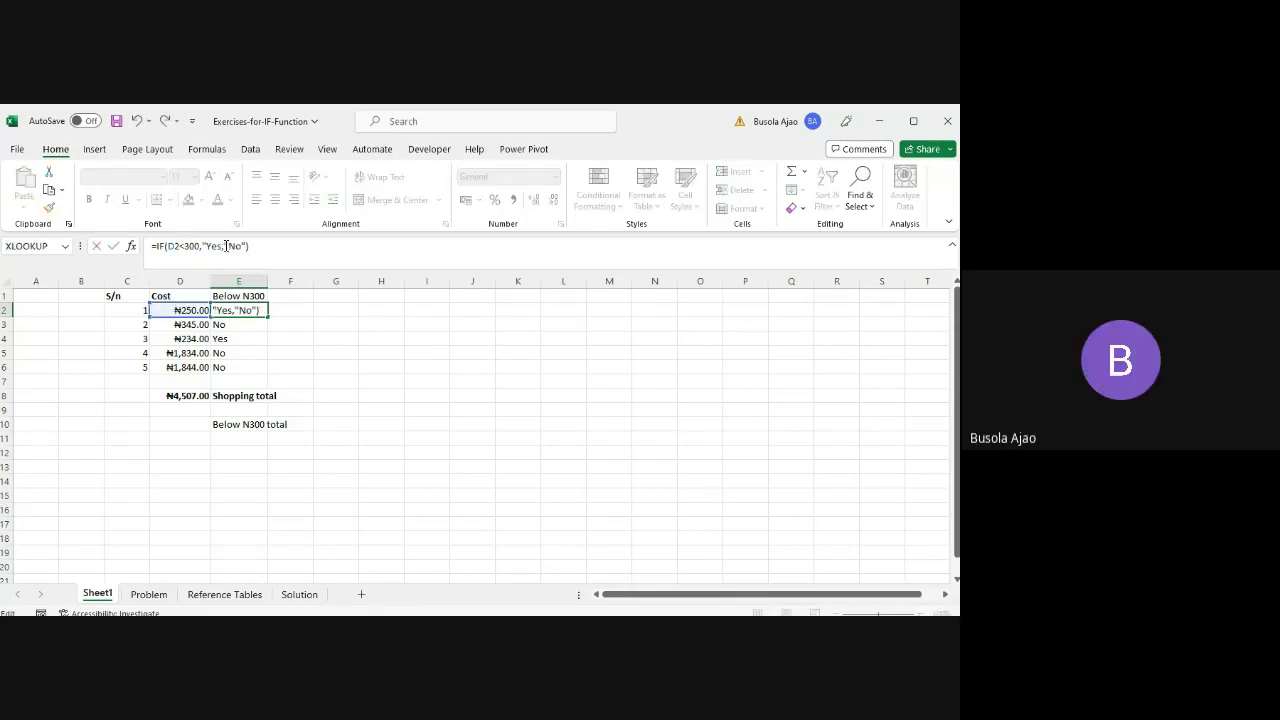
{"action": "key", "text": "BackSpace"}
{"action": "type", "text": "D2"}
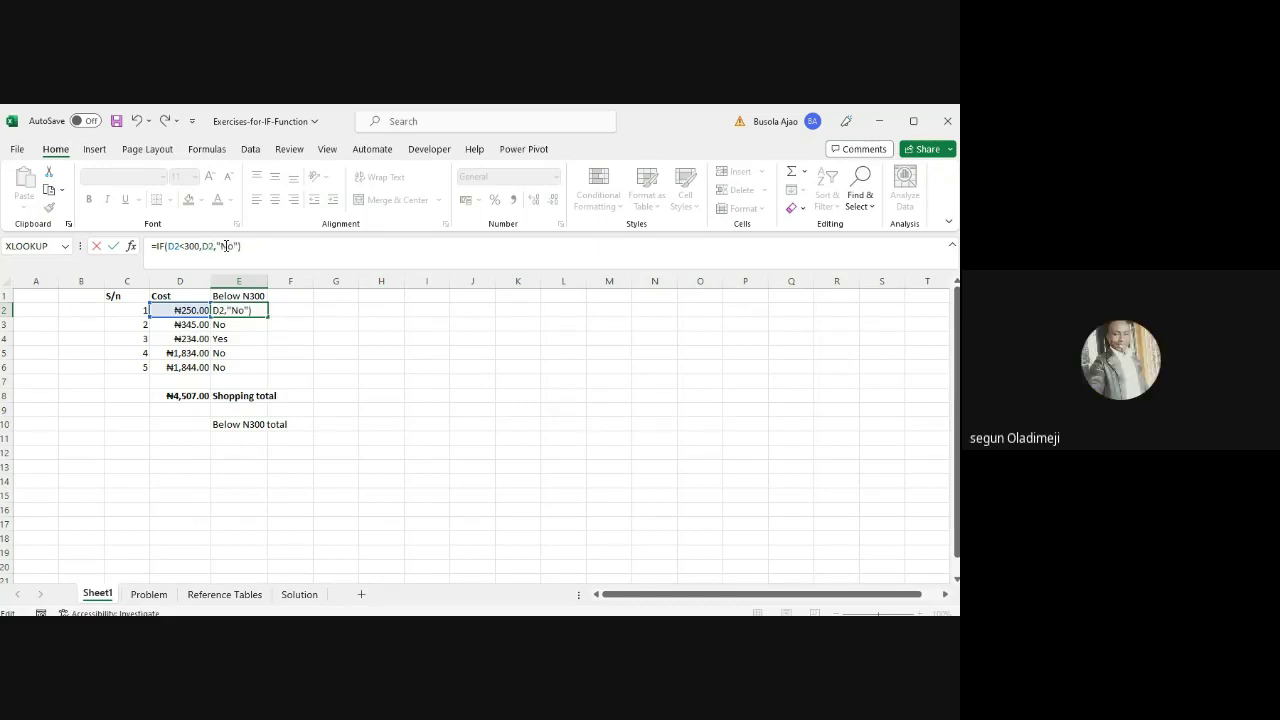
{"action": "key", "text": "Return"}
- Copy the revised IF formula from E2 down to E6
{"action": "key", "text": "Left"}
{"action": "key", "text": "Left"}
{"action": "key", "text": "Down"}
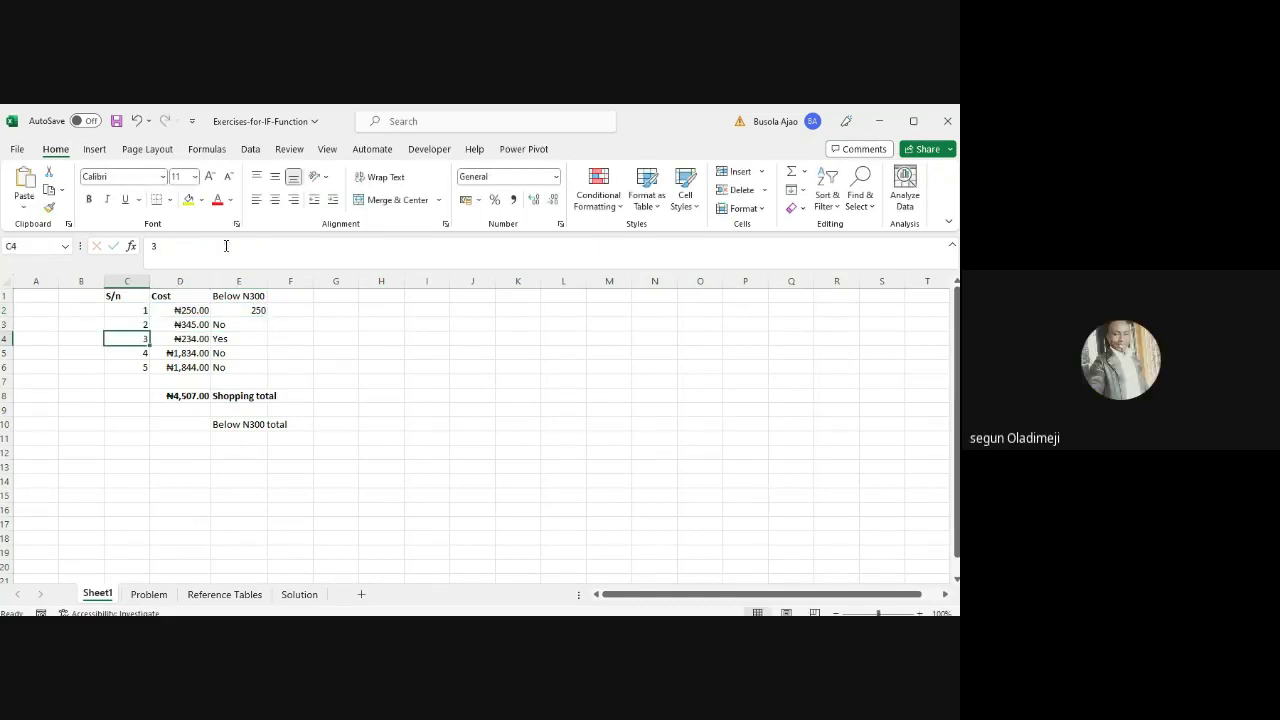
{"action": "key", "text": "Right"}
{"action": "key", "text": "Right"}
{"action": "key", "text": "Up"}
{"action": "key", "text": "Up"}
{"action": "key", "text": "ctrl+c"}
{"action": "key", "text": "Down"}
{"action": "key", "text": "shift+Down"}
{"action": "key", "text": "shift+Down"}
{"action": "key", "text": "shift+Down"}
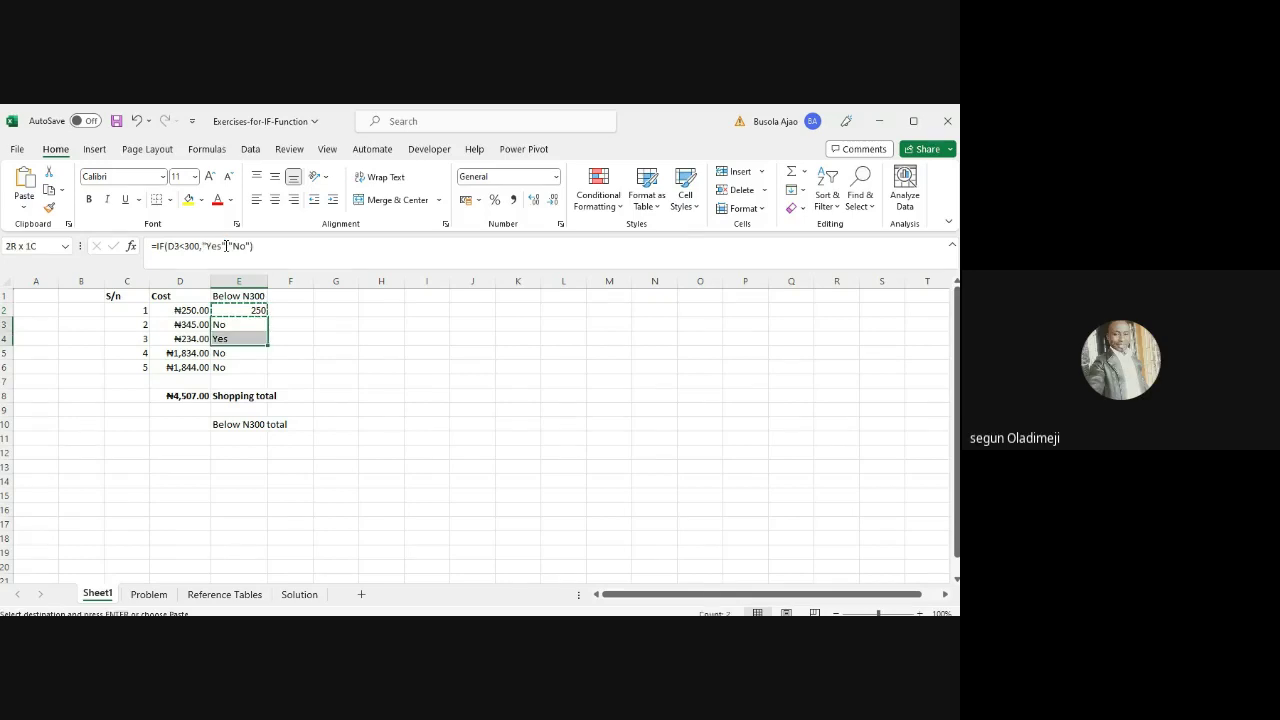
{"action": "key", "text": "ctrl+v"}
{"action": "key", "text": "Up"}
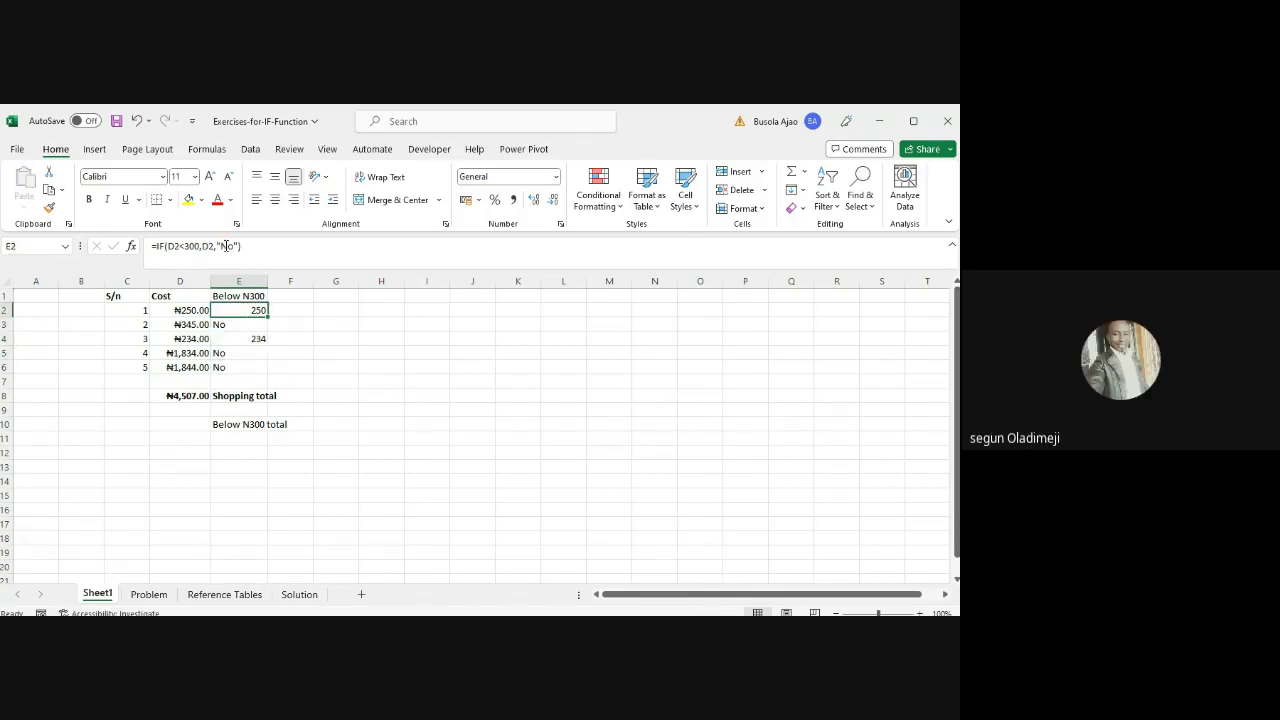
{"action": "key", "text": "shift+Down"}
{"action": "key", "text": "shift+Down"}
{"action": "key", "text": "shift+Down"}
{"action": "key", "text": "shift+Down"}
{"action": "key", "text": "ctrl+v"}
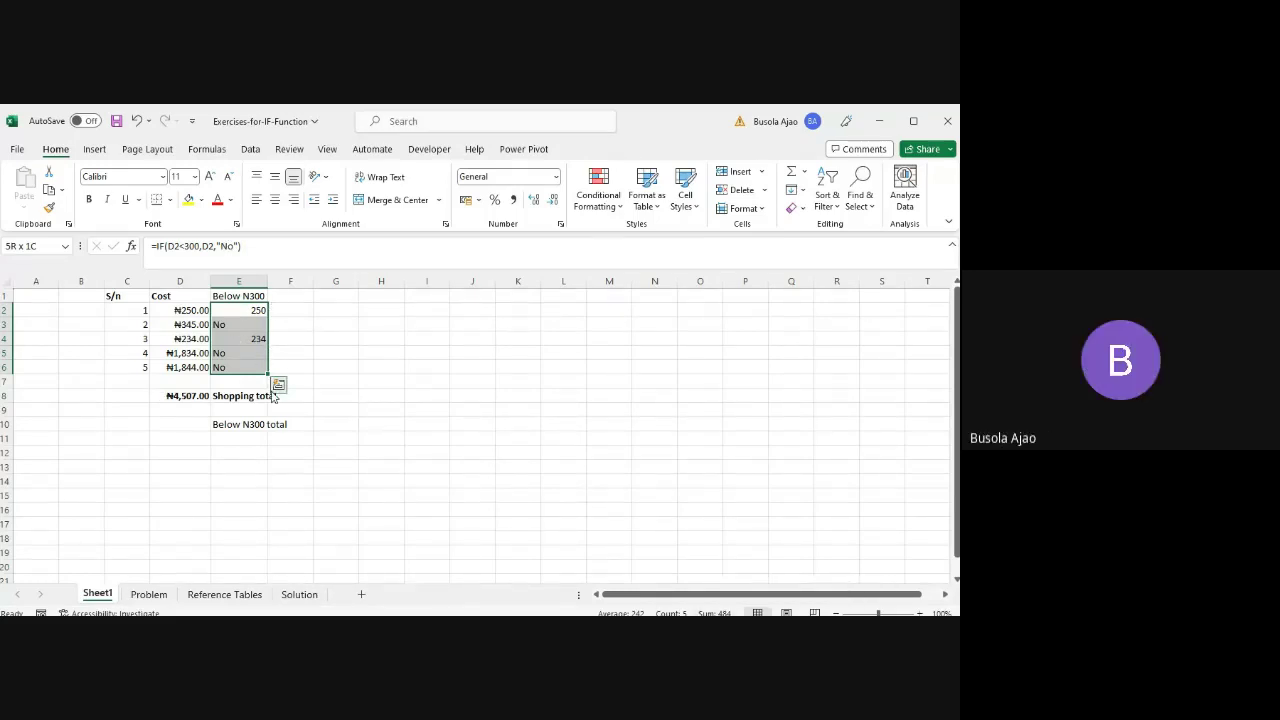
- Change the formula in E2 to =IF(D2<300,D2,0) and fill it down to E6
{"action": "left_click", "coordinate": [223, 315]}
{"action": "key", "text": "Down"}
{"action": "key", "text": "Down"}
{"action": "key", "text": "Down"}
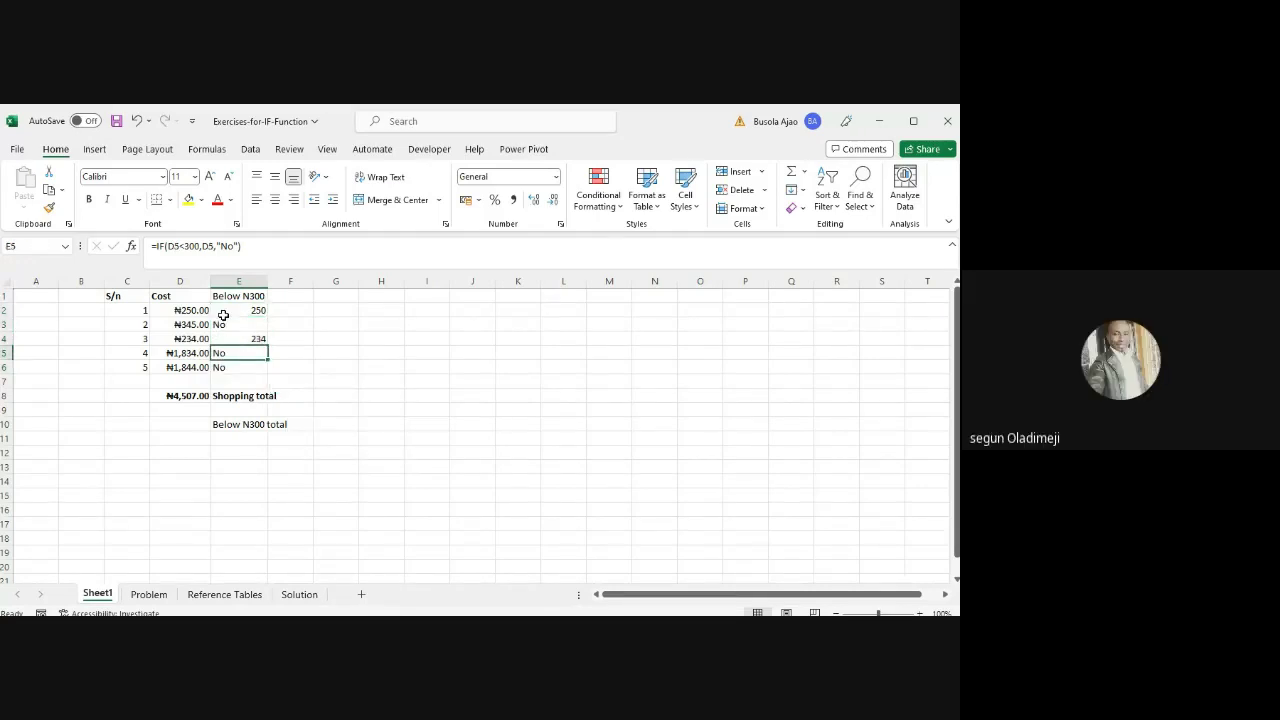
{"action": "key", "text": "Up"}
{"action": "key", "text": "Up"}
{"action": "key", "text": "Up"}
{"action": "left_click", "coordinate": [236, 246]}
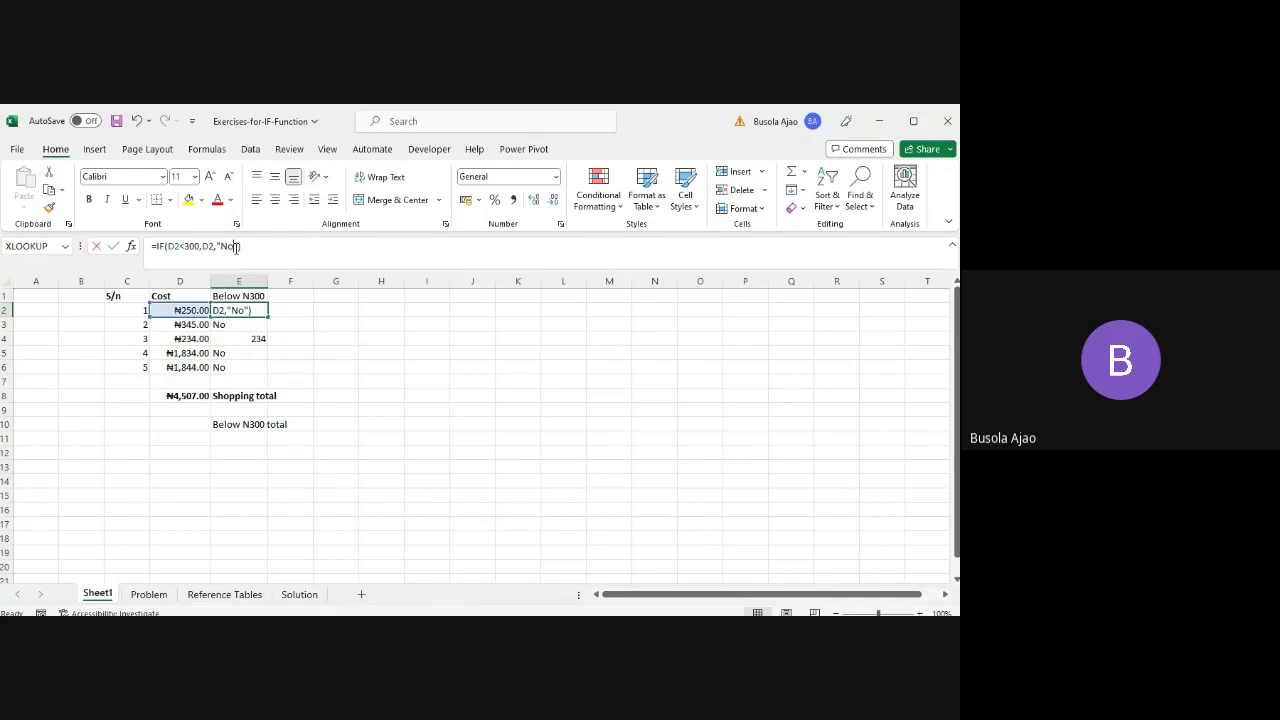
{"action": "key", "text": "BackSpace"}
{"action": "key", "text": "BackSpace"}
{"action": "key", "text": "BackSpace"}
{"action": "key", "text": "BackSpace"}
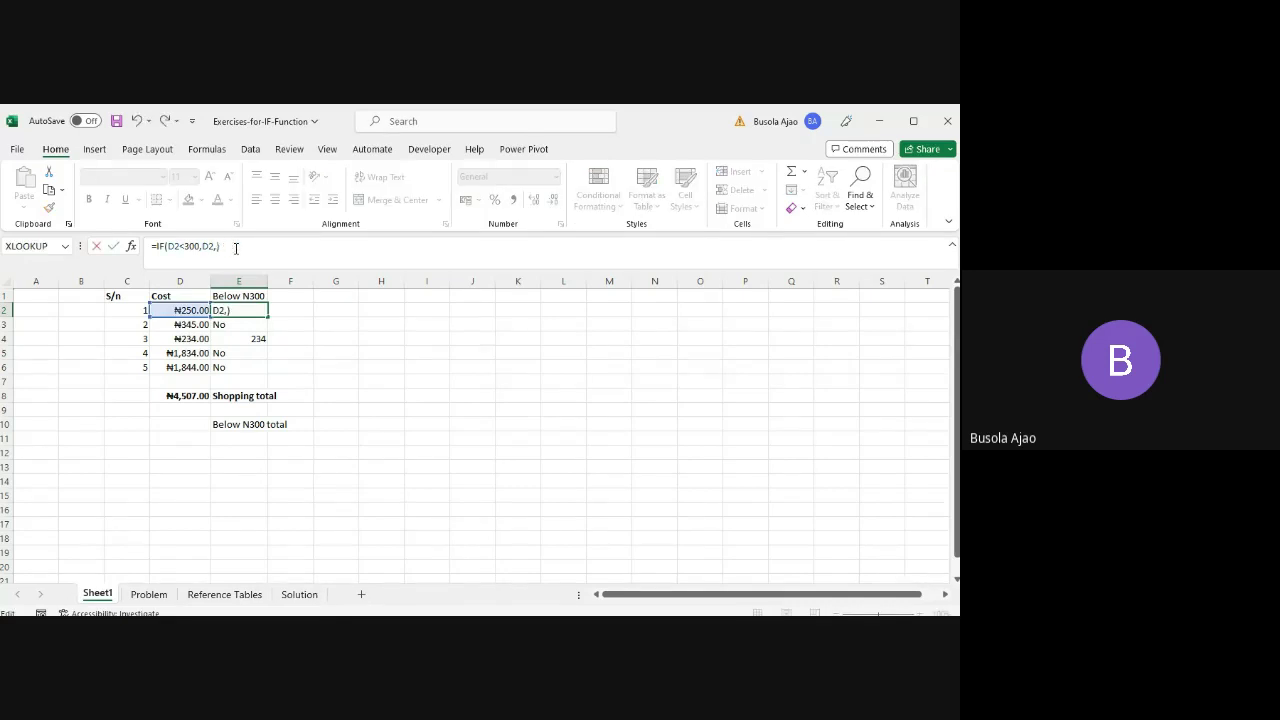
{"action": "type", "text": "0"}
{"action": "key", "text": "Return"}
{"action": "key", "text": "Up"}
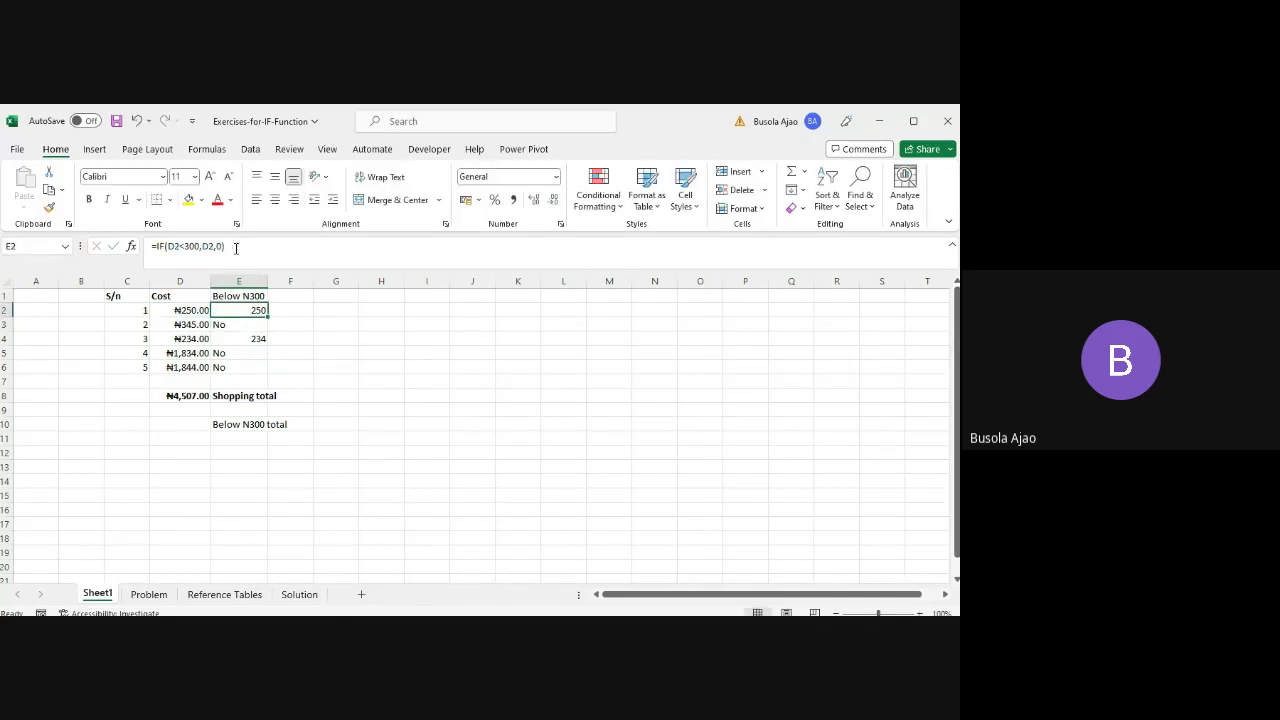
{"action": "double_click", "coordinate": [268, 317]}
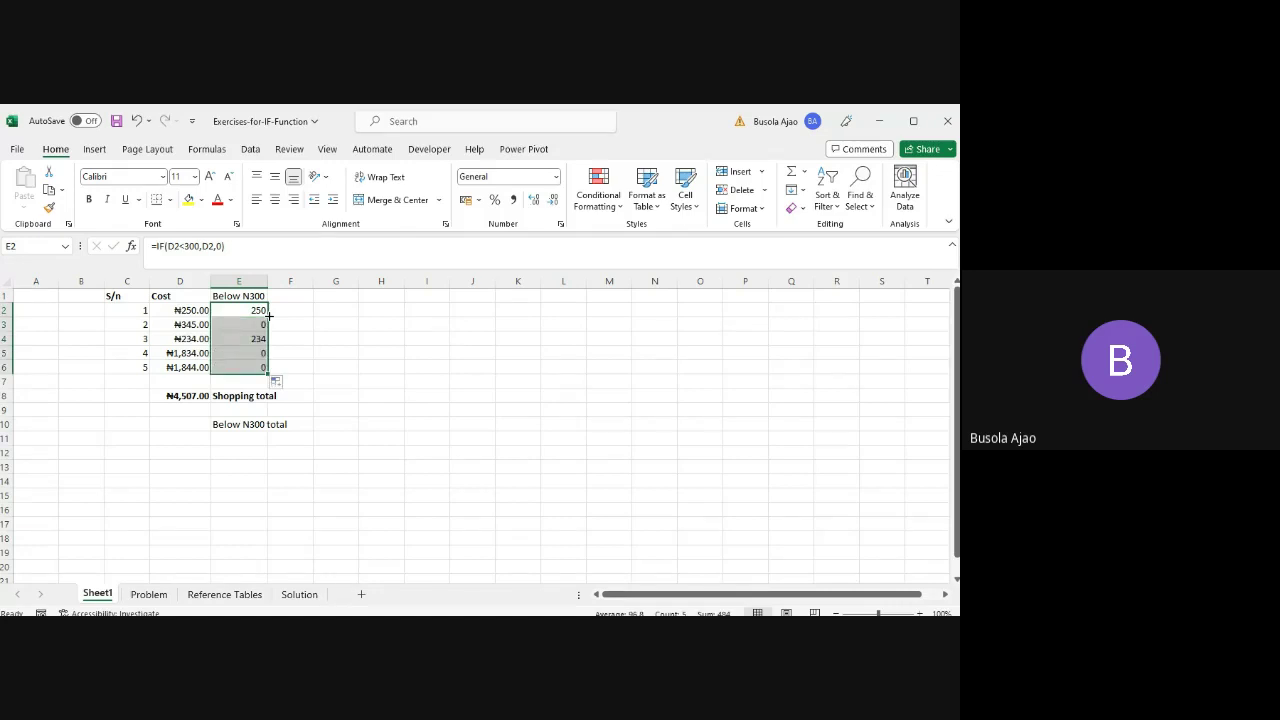
- Review the IF results in E2:E6 of the Below N300 column
{"action": "key", "text": "Down"}
{"action": "key", "text": "Down"}
{"action": "key", "text": "Down"}
{"action": "key", "text": "Down"}
{"action": "key", "text": "Up"}
{"action": "key", "text": "Up"}
{"action": "key", "text": "Up"}
{"action": "key", "text": "Up"}
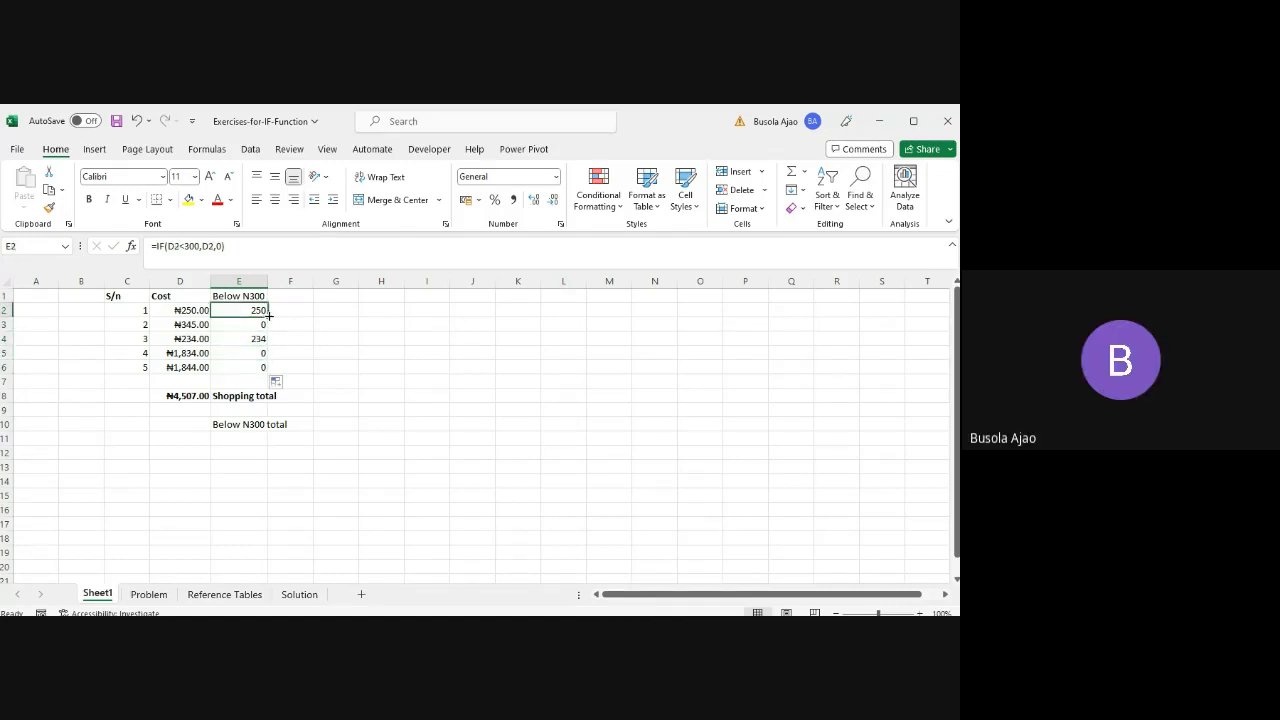
{"action": "key", "text": "shift+Down"}
{"action": "key", "text": "shift+Down"}
{"action": "key", "text": "shift+Down"}
{"action": "key", "text": "shift+Down"}
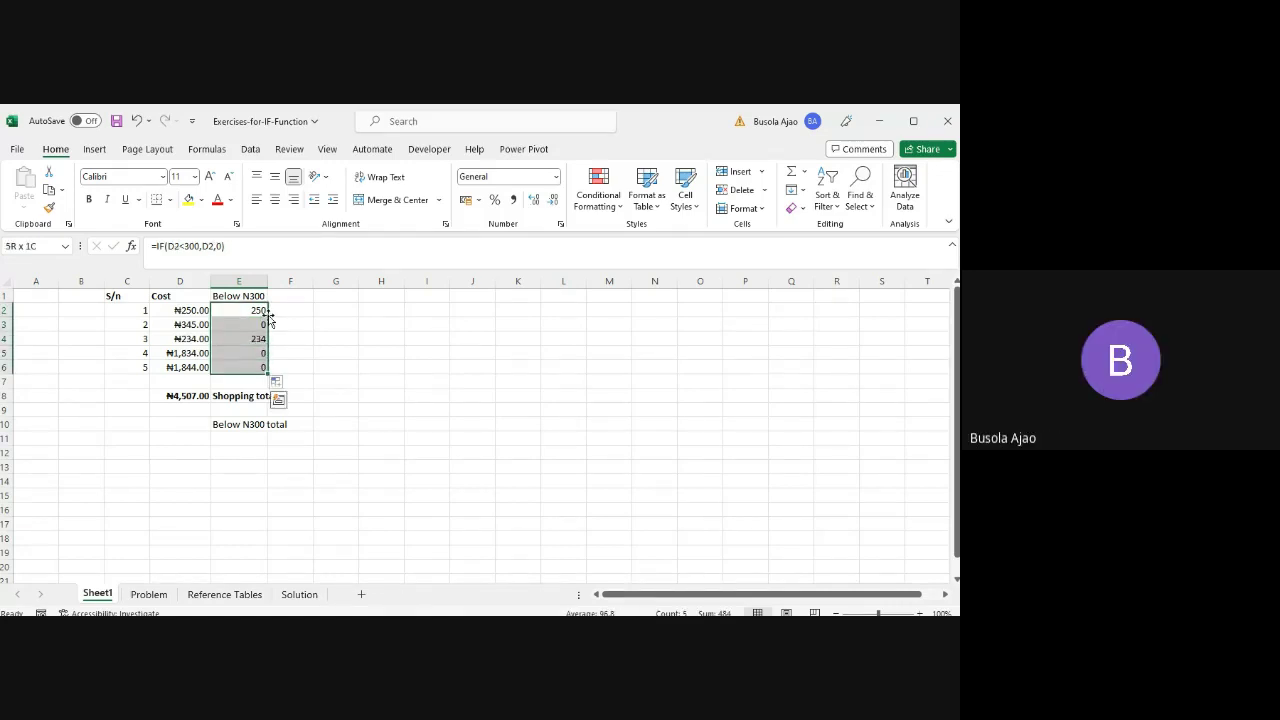
{"action": "left_click", "coordinate": [231, 351]}
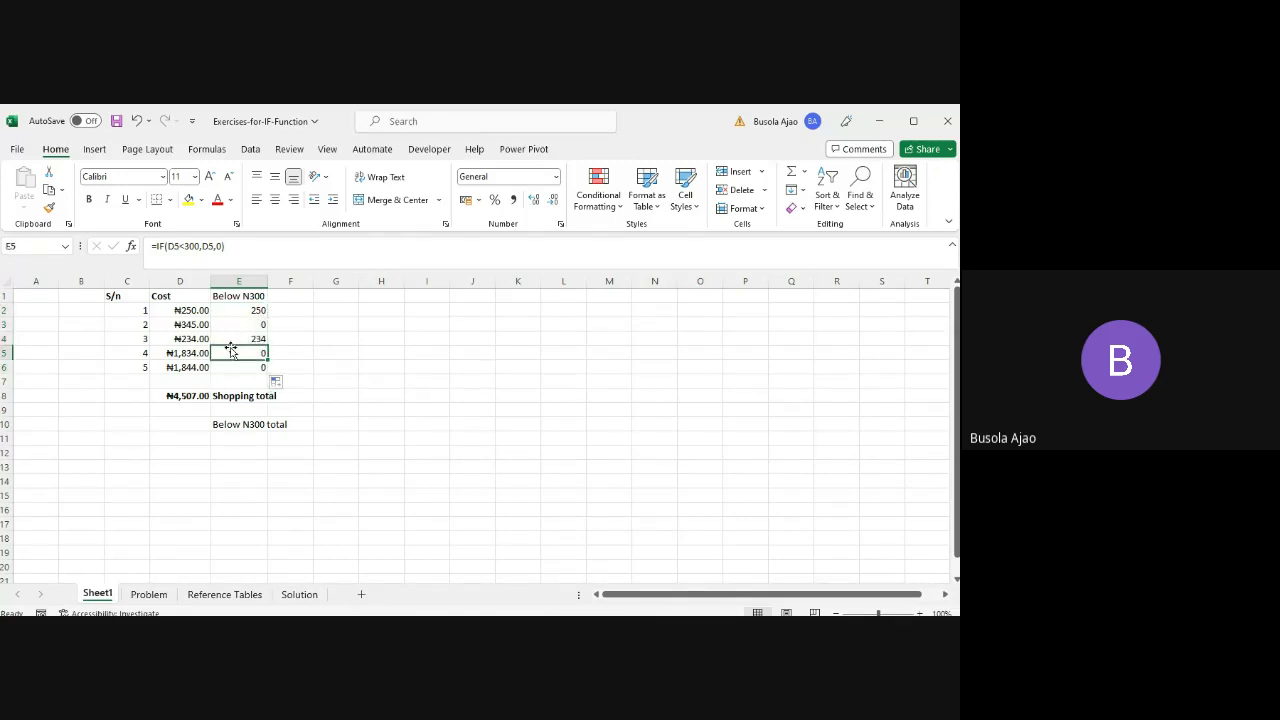
{"action": "key", "text": "Up"}
{"action": "key", "text": "Up"}
{"action": "key", "text": "Up"}
{"action": "key", "text": "Up"}
{"action": "key", "text": "Down"}
{"action": "key", "text": "Down"}
{"action": "key", "text": "Down"}
{"action": "key", "text": "Down"}
{"action": "key", "text": "Down"}
{"action": "key", "text": "Down"}
- Enter a SUMIF formula in D10 with D2:D6 as the range and the criterion left empty
{"action": "key", "text": "Up"}
{"action": "key", "text": "Left"}
{"action": "key", "text": "Down"}
{"action": "key", "text": "Down"}
{"action": "key", "text": "Down"}
{"action": "key", "text": "Down"}
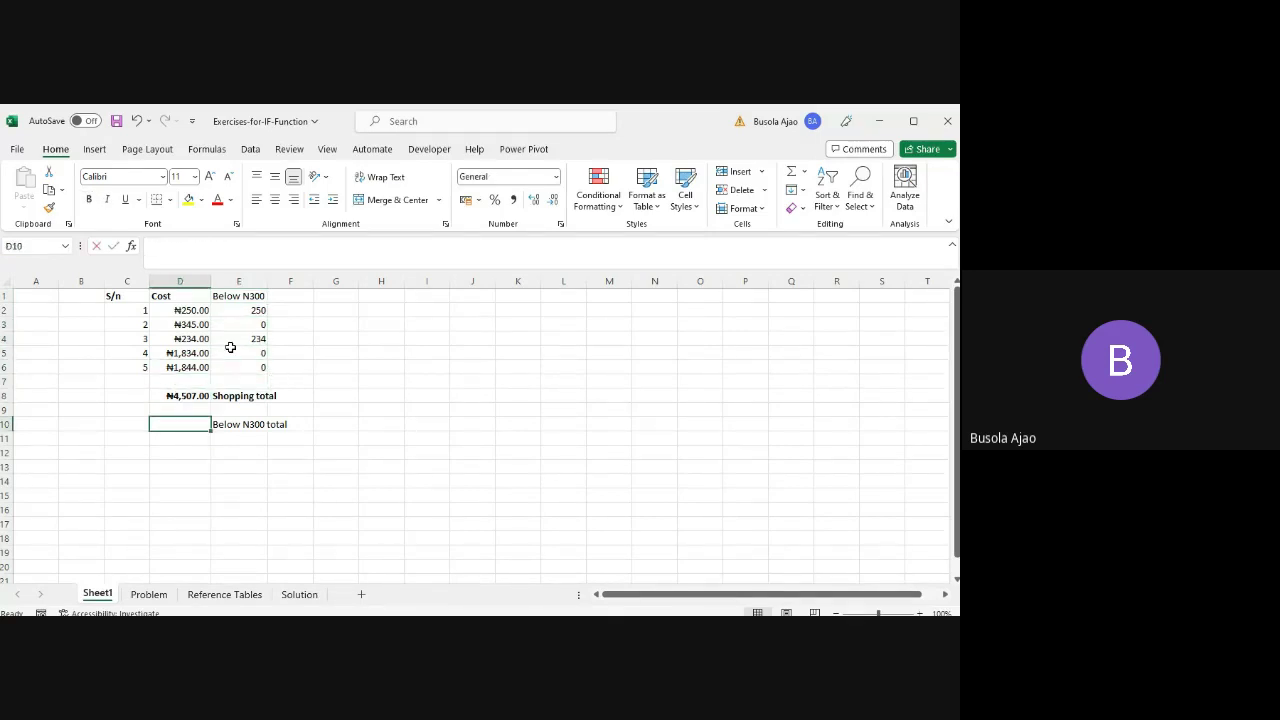
{"action": "type", "text": "=sumif("}
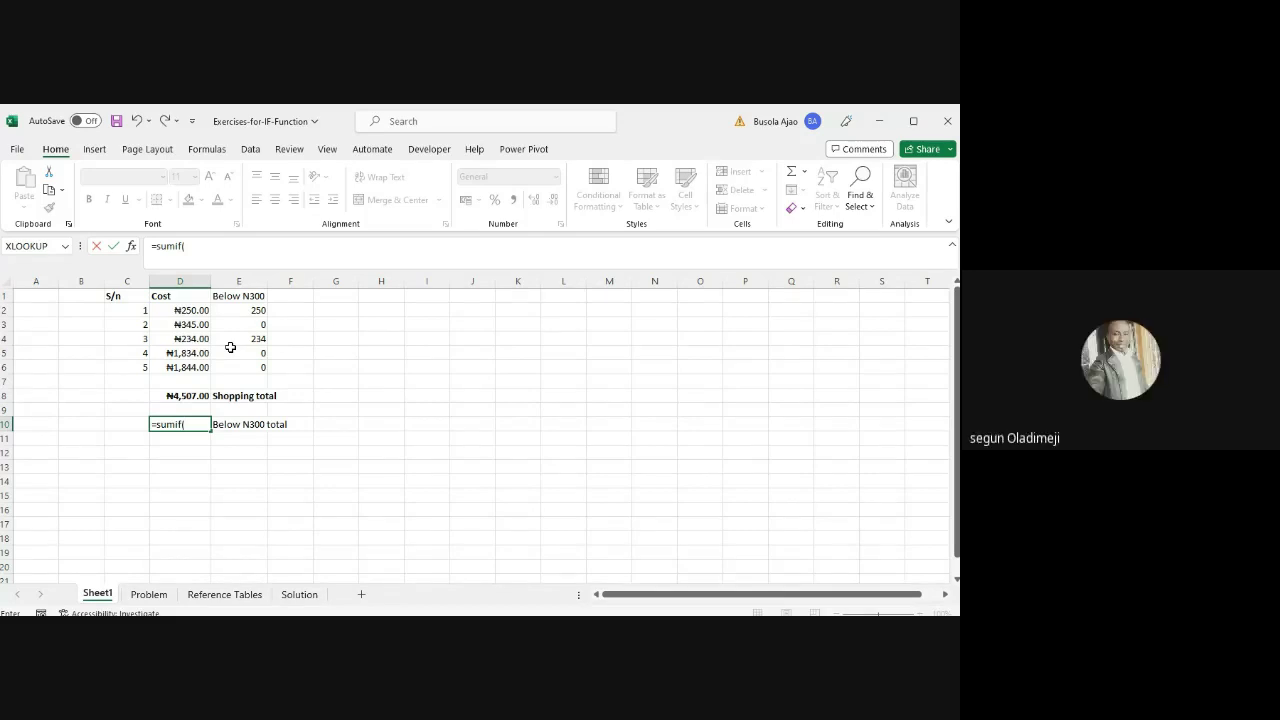
{"action": "left_click_drag", "start_coordinate": [204, 309], "coordinate": [207, 367]}
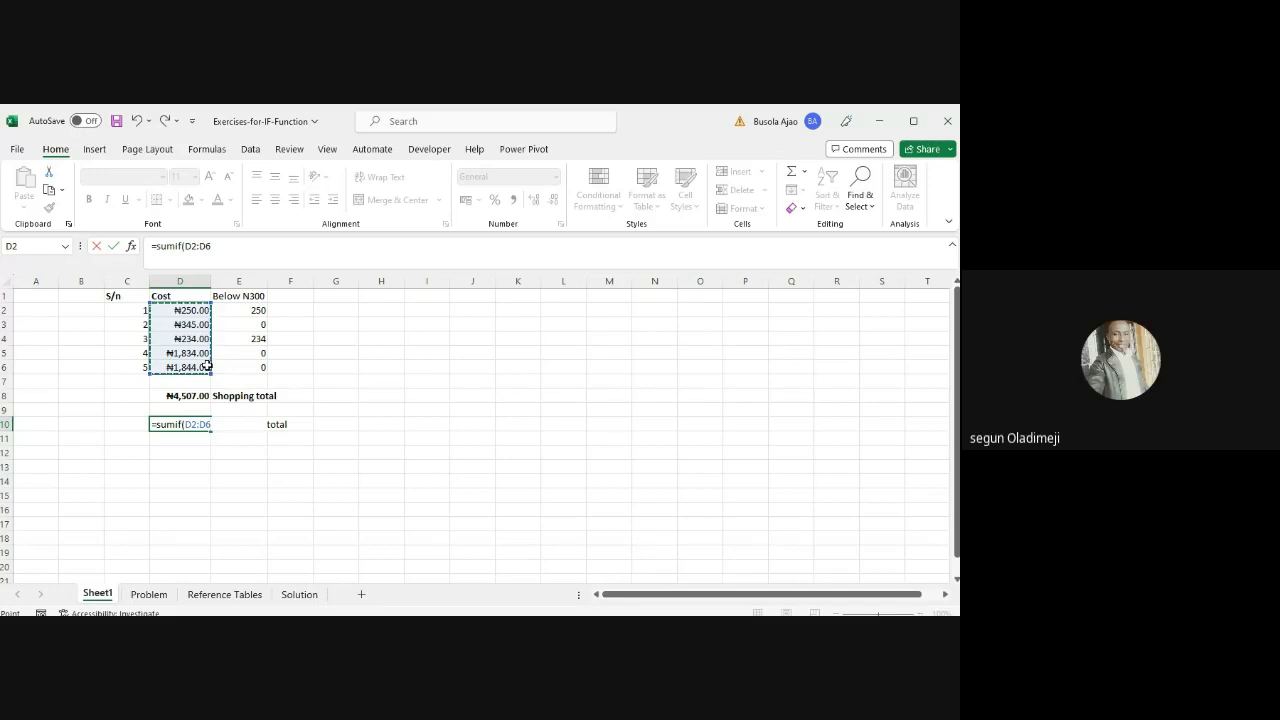
{"action": "type", "text": ","}
{"action": "key", "text": "Tab"}
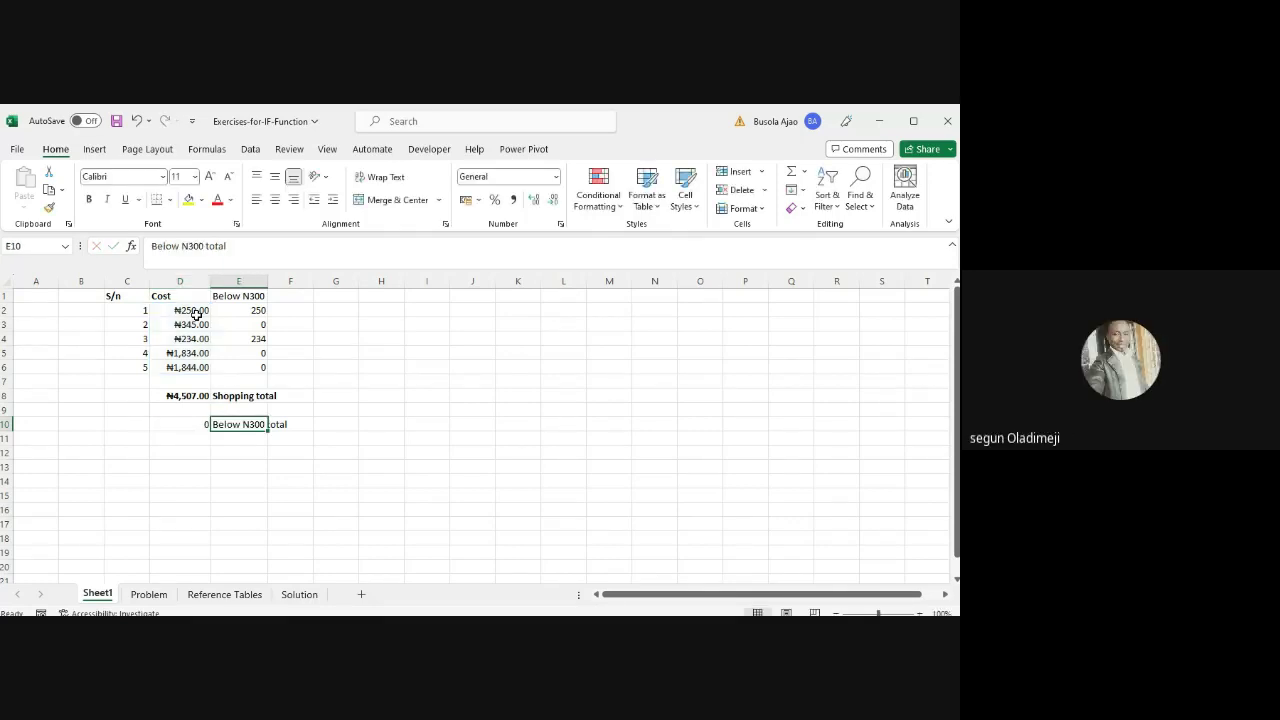
- Try to complete the D10 formula as =SUMIF(D2:D6,<300,D2:D6)
{"action": "key", "text": "alt+Tab"}
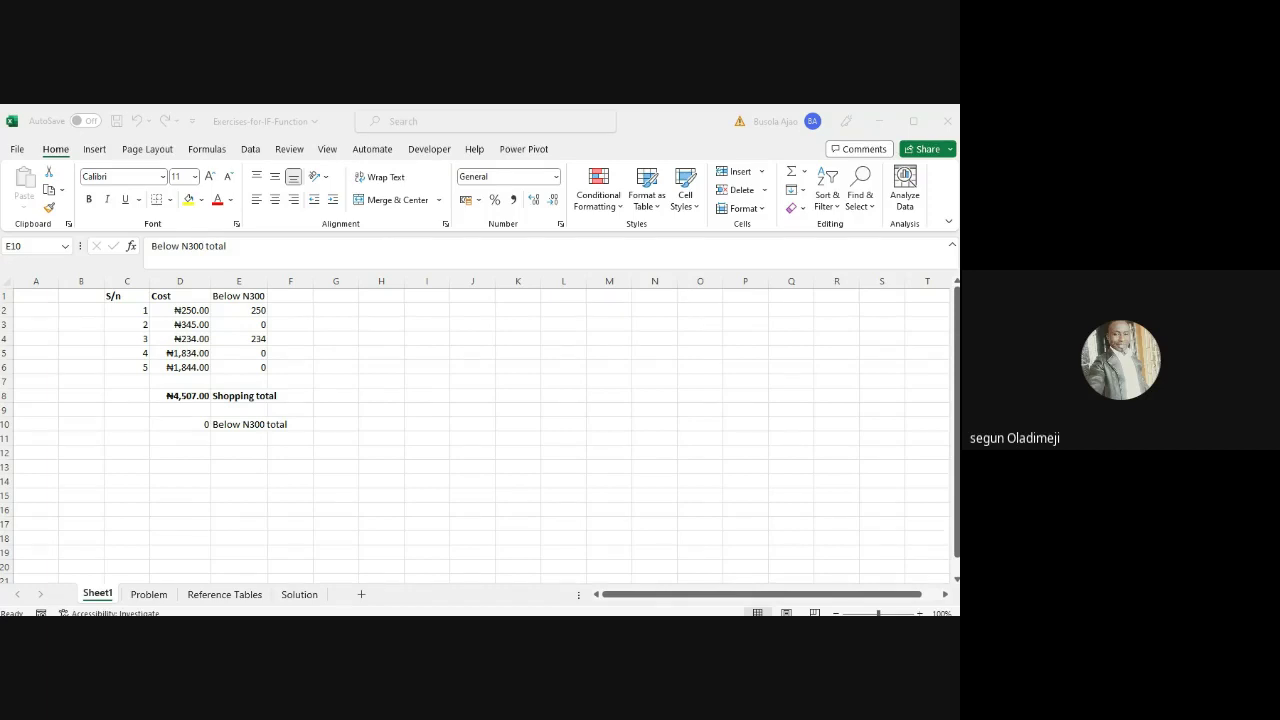
{"action": "key", "text": "alt+Tab"}
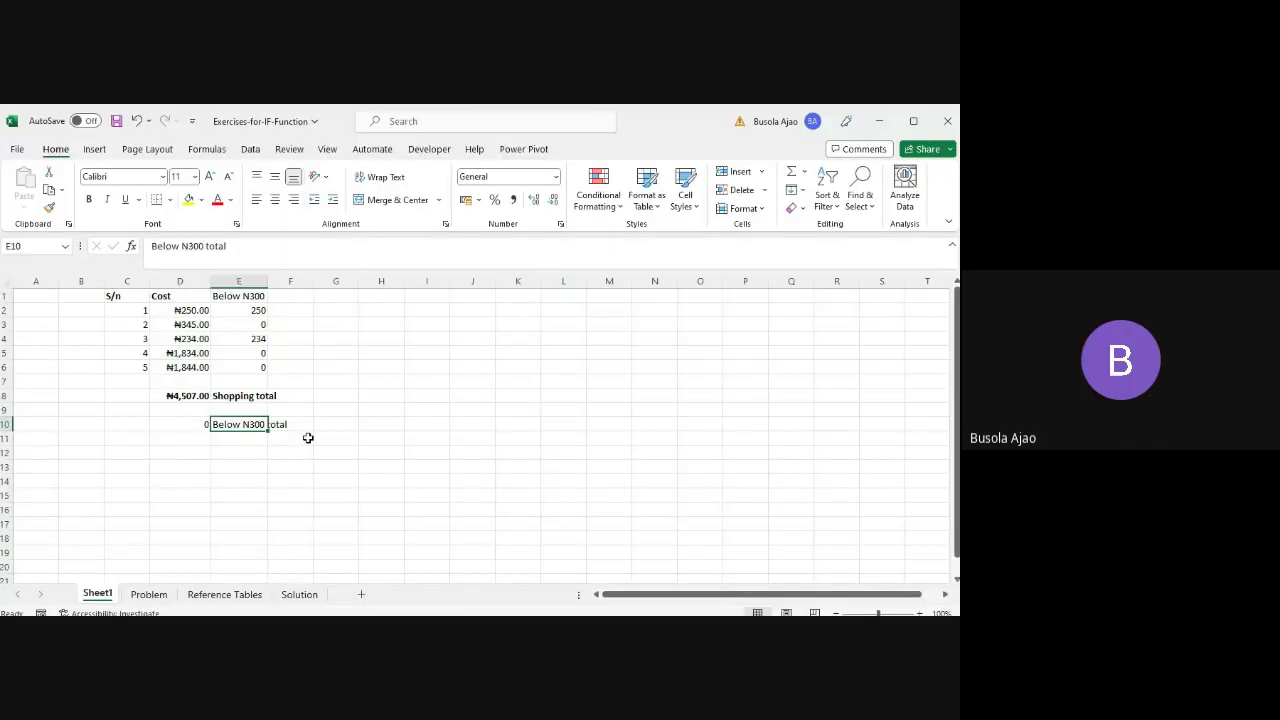
{"action": "key", "text": "Left"}
{"action": "left_click", "coordinate": [237, 244]}
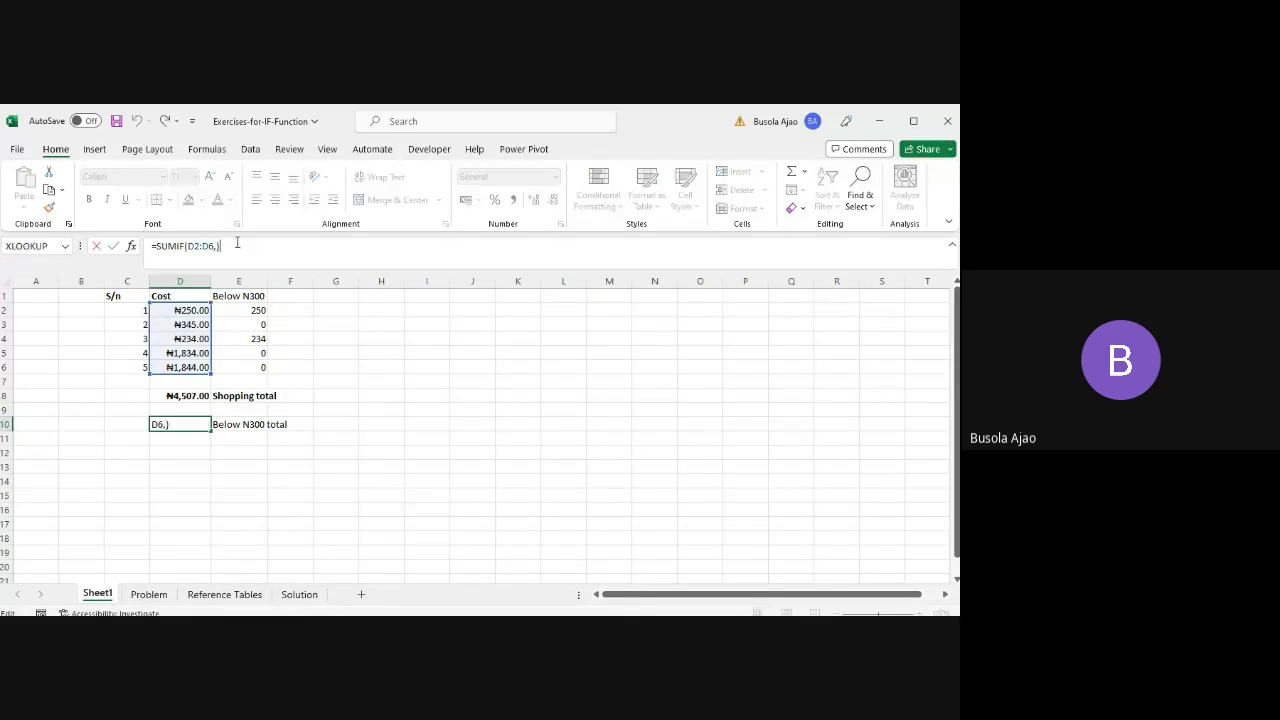
{"action": "key", "text": "BackSpace"}
{"action": "type", "text": "<300,"}
{"action": "left_click_drag", "start_coordinate": [205, 310], "coordinate": [203, 367]}
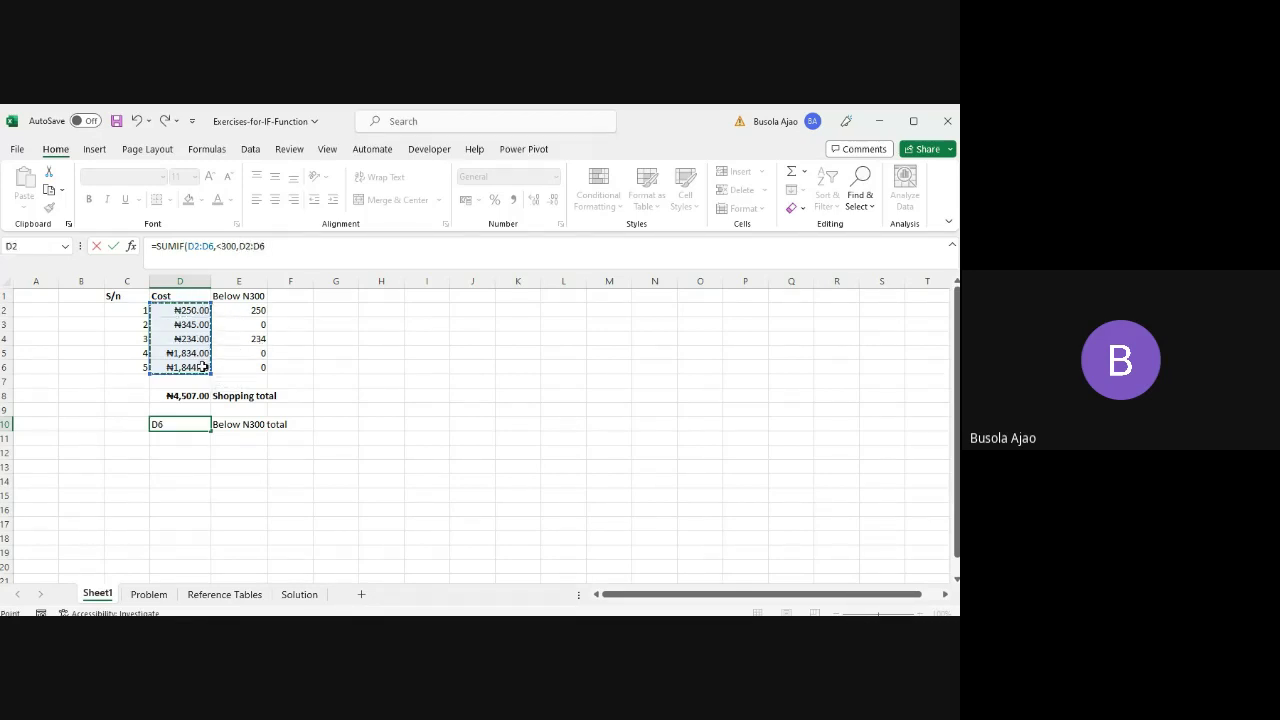
{"action": "type", "text": ")"}
{"action": "key", "text": "Return"}
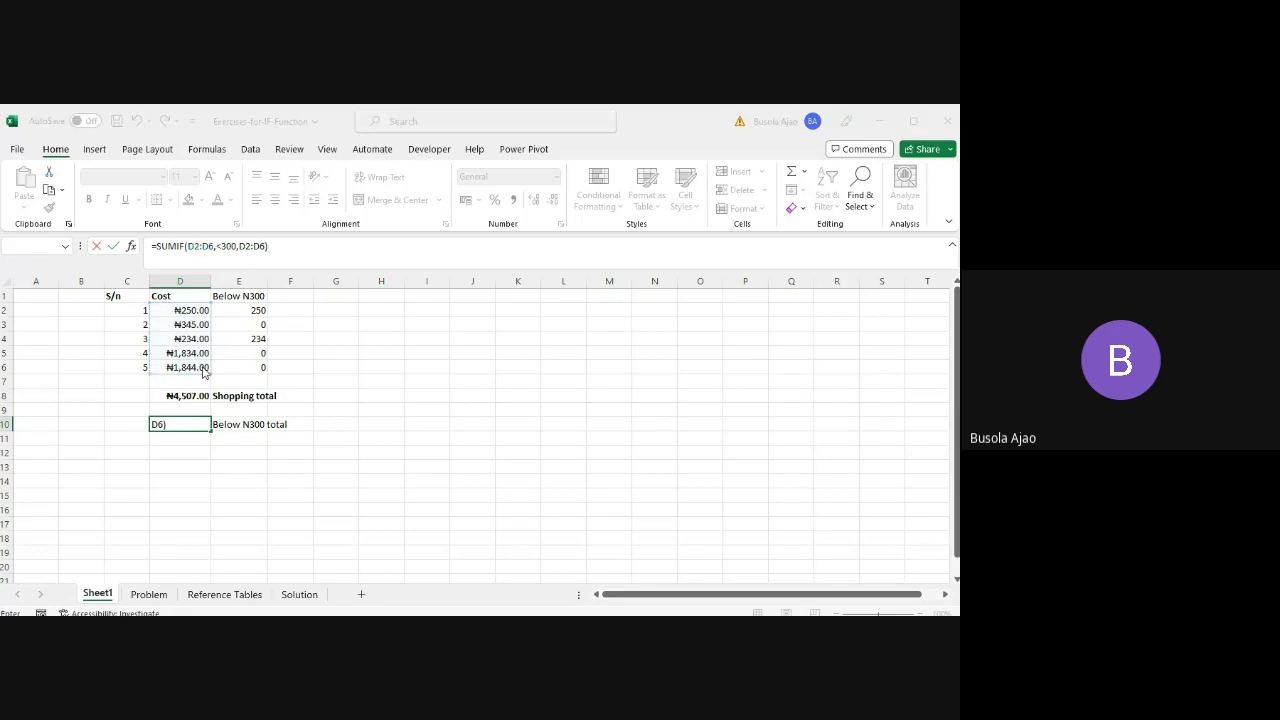
{"action": "key", "text": "Return"}
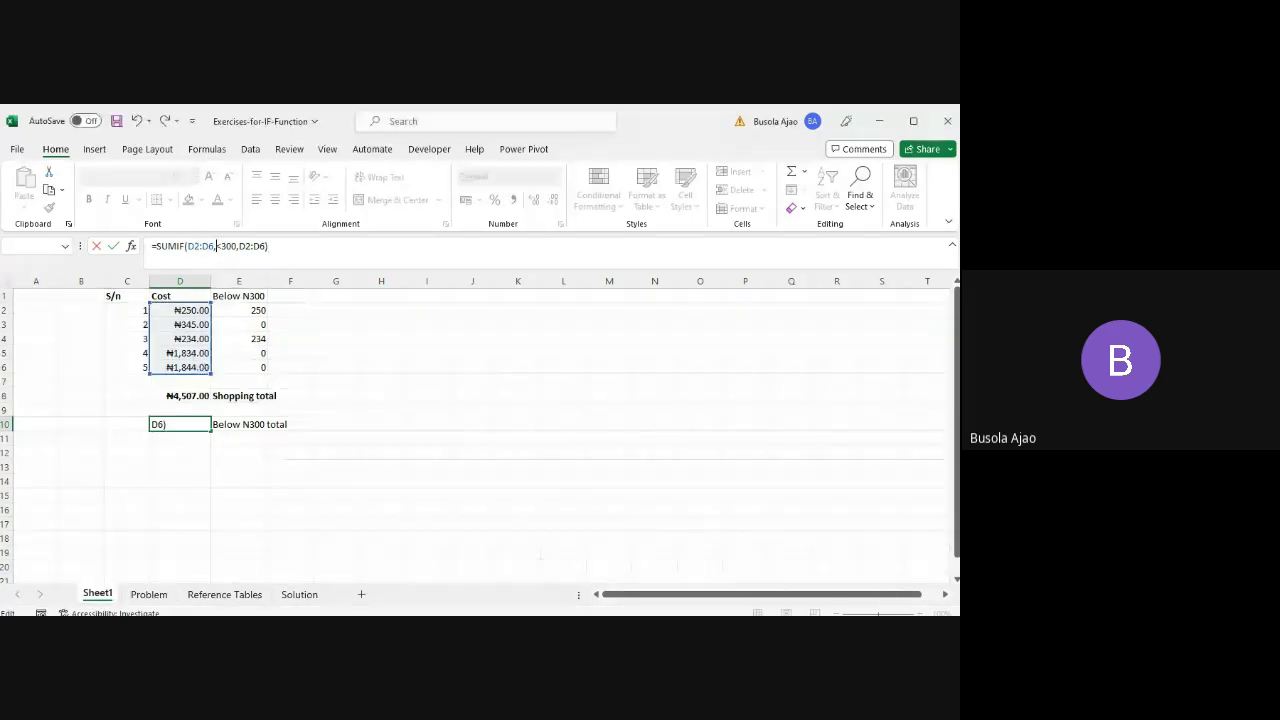
- Enclose the criterion in quotation marks so D10 holds =SUMIF(D2:D6,"<300",D2:D6)
{"action": "type", "text": "\""}
{"action": "key", "text": "Right"}
{"action": "key", "text": "Right"}
{"action": "key", "text": "Right"}
{"action": "key", "text": "Right"}
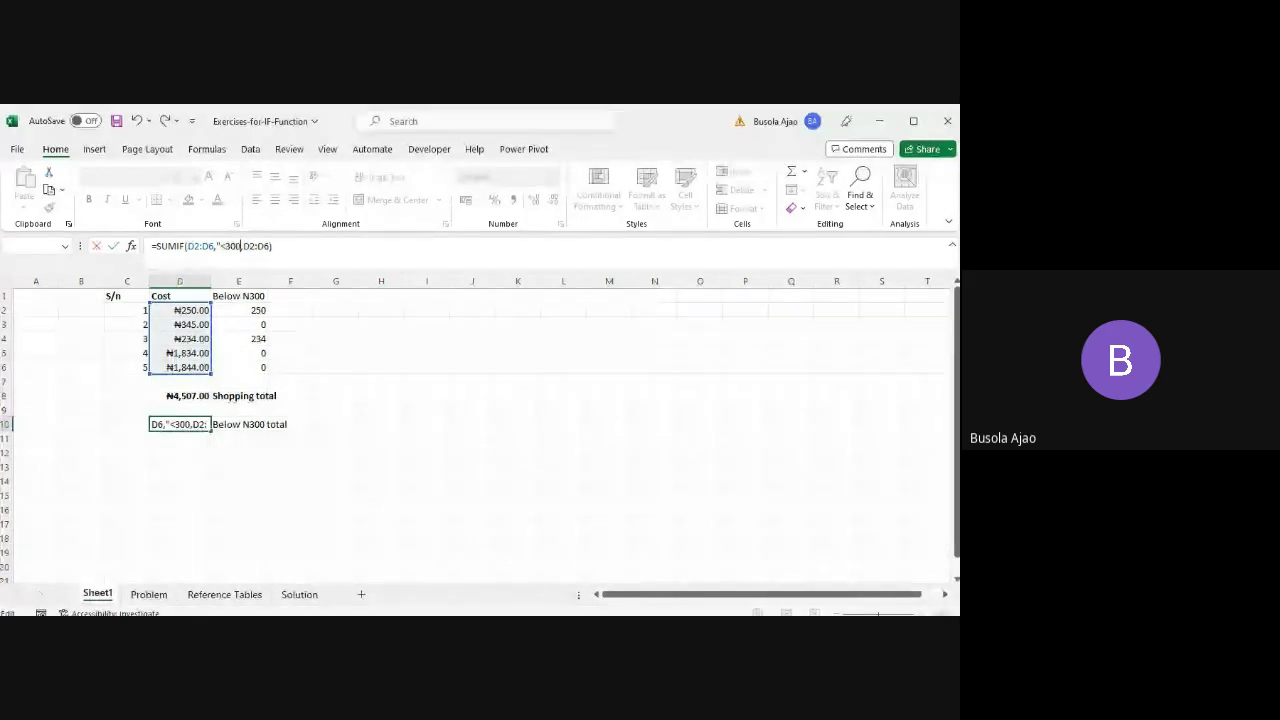
{"action": "type", "text": "\""}
{"action": "key", "text": "Return"}
{"action": "key", "text": "Up"}
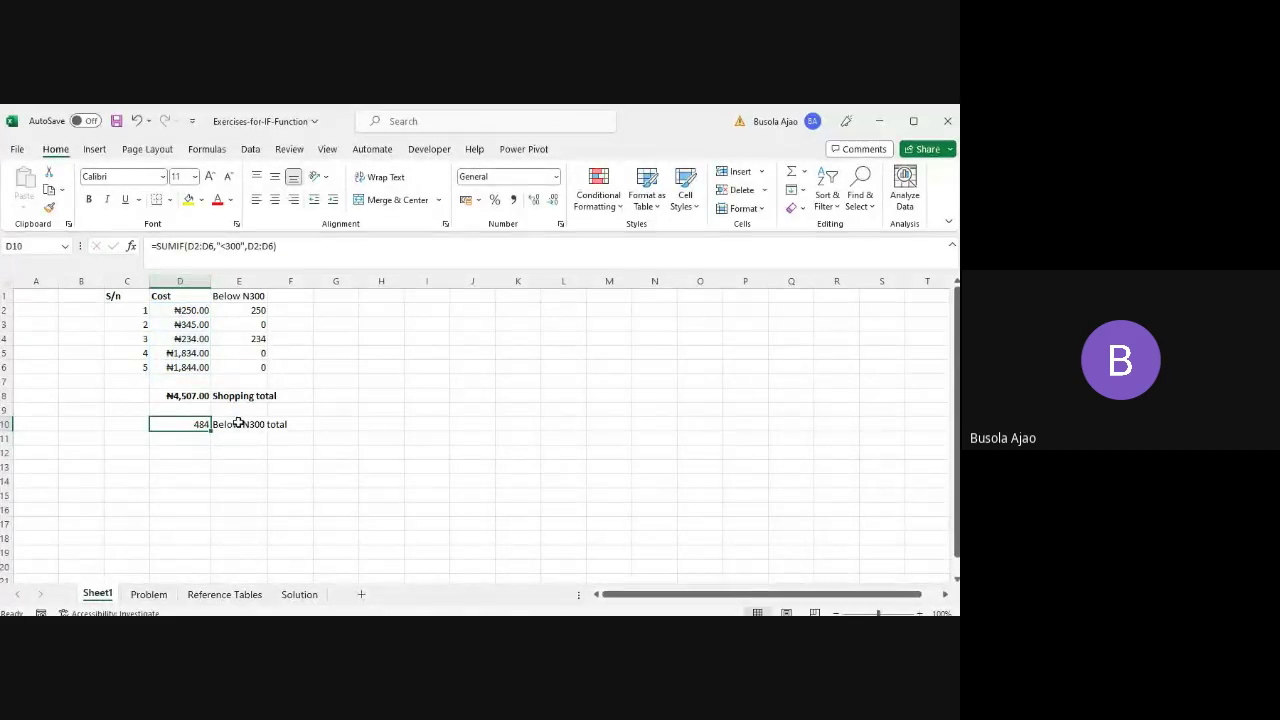
- Apply the comma number style to the Below N300 total in D10
{"action": "left_click", "coordinate": [513, 201]}
{"action": "key", "text": "Up"}
{"action": "key", "text": "Down"}
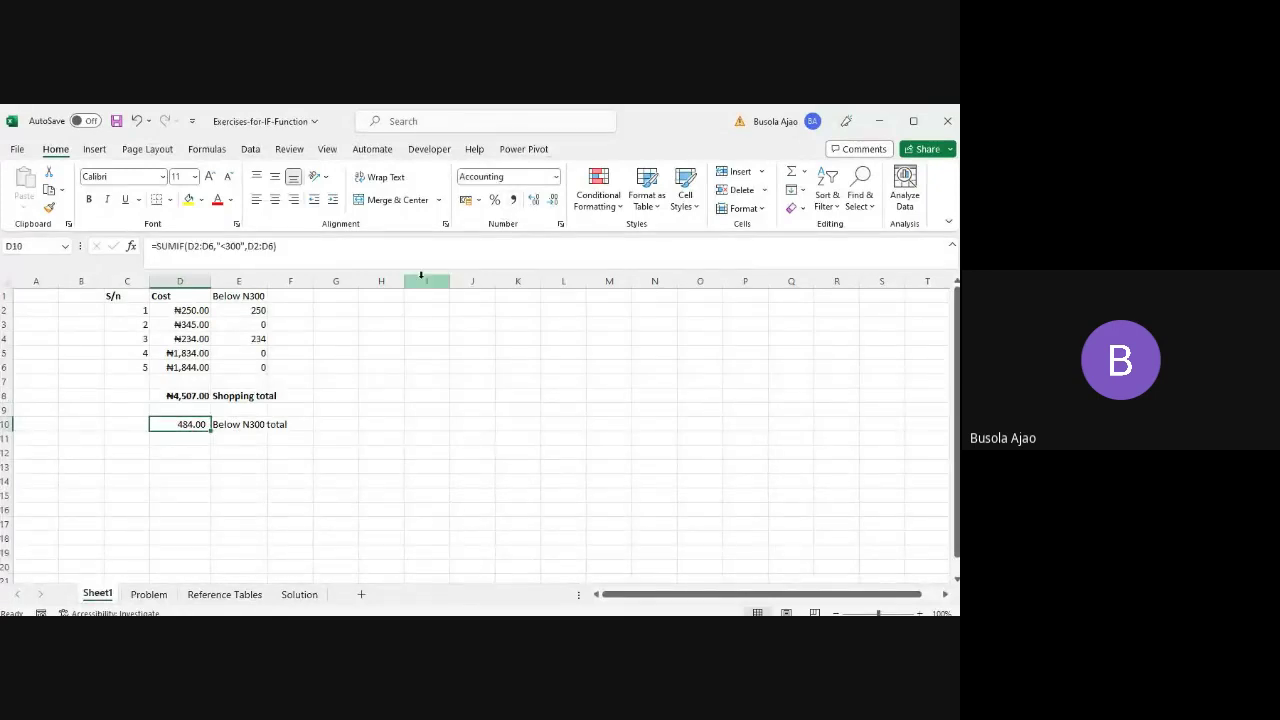
- Compare the IF results in E2:E6 with the SUMIF total in D10
{"action": "left_click", "coordinate": [262, 310]}
{"action": "key", "text": "Down"}
{"action": "key", "text": "Down"}
{"action": "key", "text": "Down"}
{"action": "key", "text": "Down"}
{"action": "key", "text": "Down"}
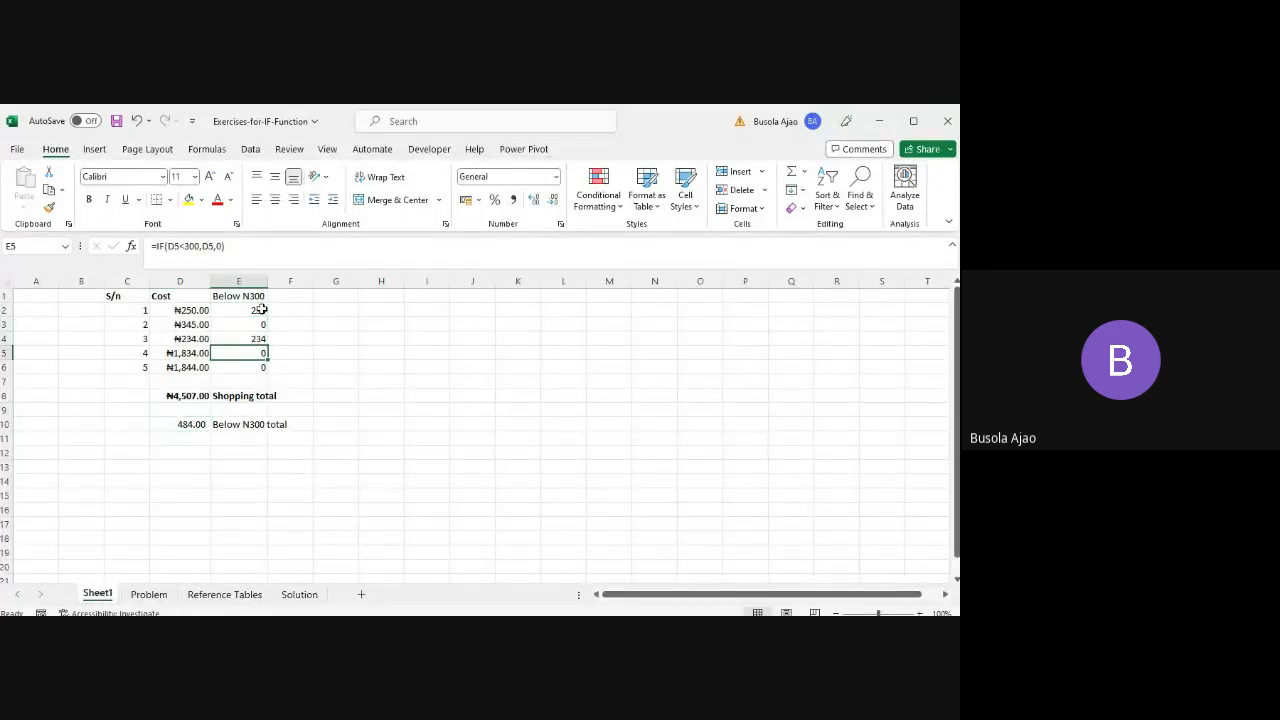
{"action": "key", "text": "Up"}
{"action": "key", "text": "Up"}
{"action": "key", "text": "Up"}
{"action": "key", "text": "Up"}
{"action": "key", "text": "Up"}
{"action": "key", "text": "Up"}
{"action": "key", "text": "Down"}
{"action": "key", "text": "Down"}
{"action": "key", "text": "Down"}
{"action": "key", "text": "Down"}
{"action": "key", "text": "Down"}
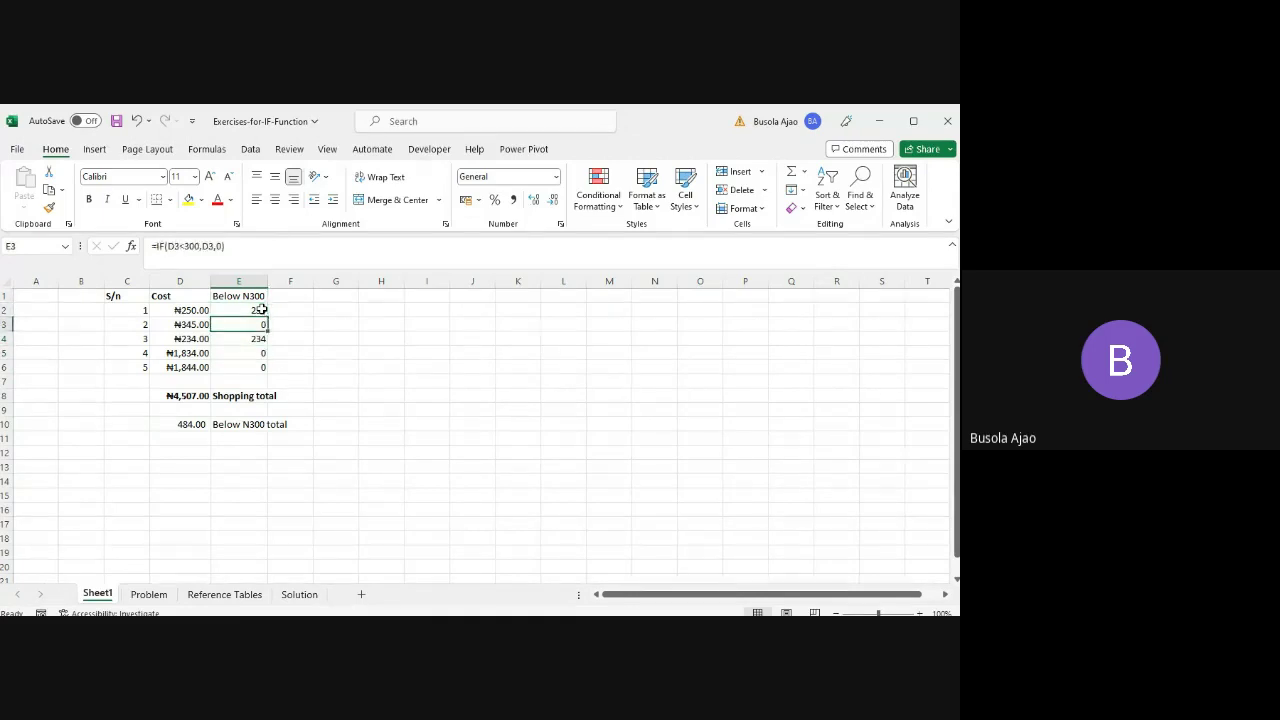
{"action": "key", "text": "Up"}
{"action": "key", "text": "Up"}
{"action": "key", "text": "Up"}
{"action": "key", "text": "Up"}
{"action": "key", "text": "Down"}
{"action": "key", "text": "Down"}
{"action": "key", "text": "Down"}
{"action": "key", "text": "Down"}
{"action": "key", "text": "Down"}
{"action": "key", "text": "Left"}
{"action": "key", "text": "Down"}
{"action": "key", "text": "Down"}
{"action": "key", "text": "Down"}
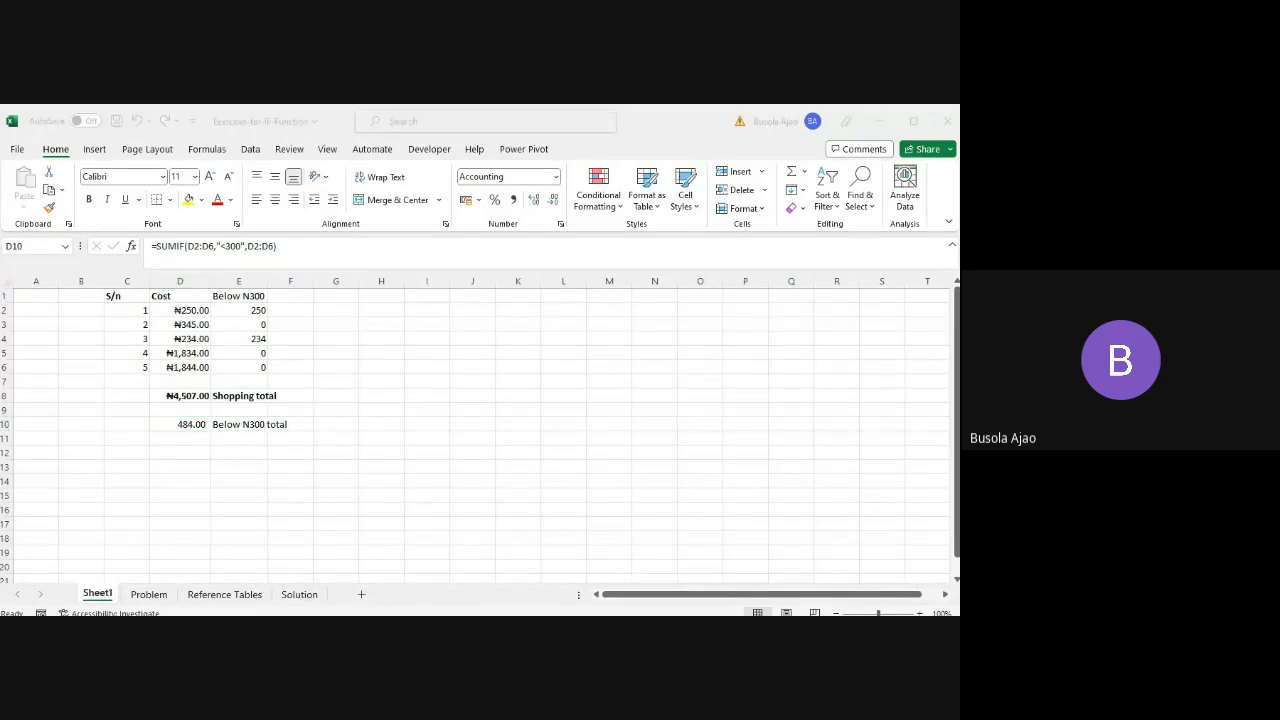
- Open the recent workbook RealEstate Data - Day2 Data
{"action": "left_click", "coordinate": [16, 151]}
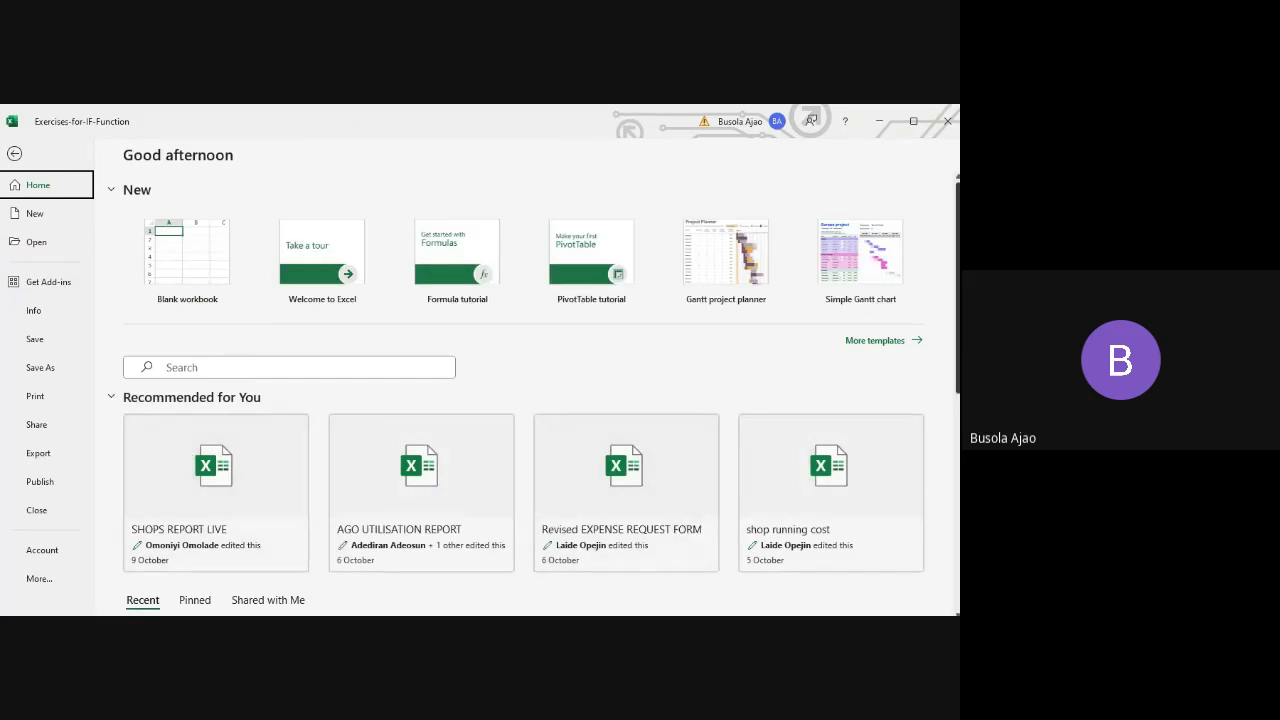
{"action": "scroll", "coordinate": [540, 390], "scroll_direction": "down", "scroll_amount": 5}
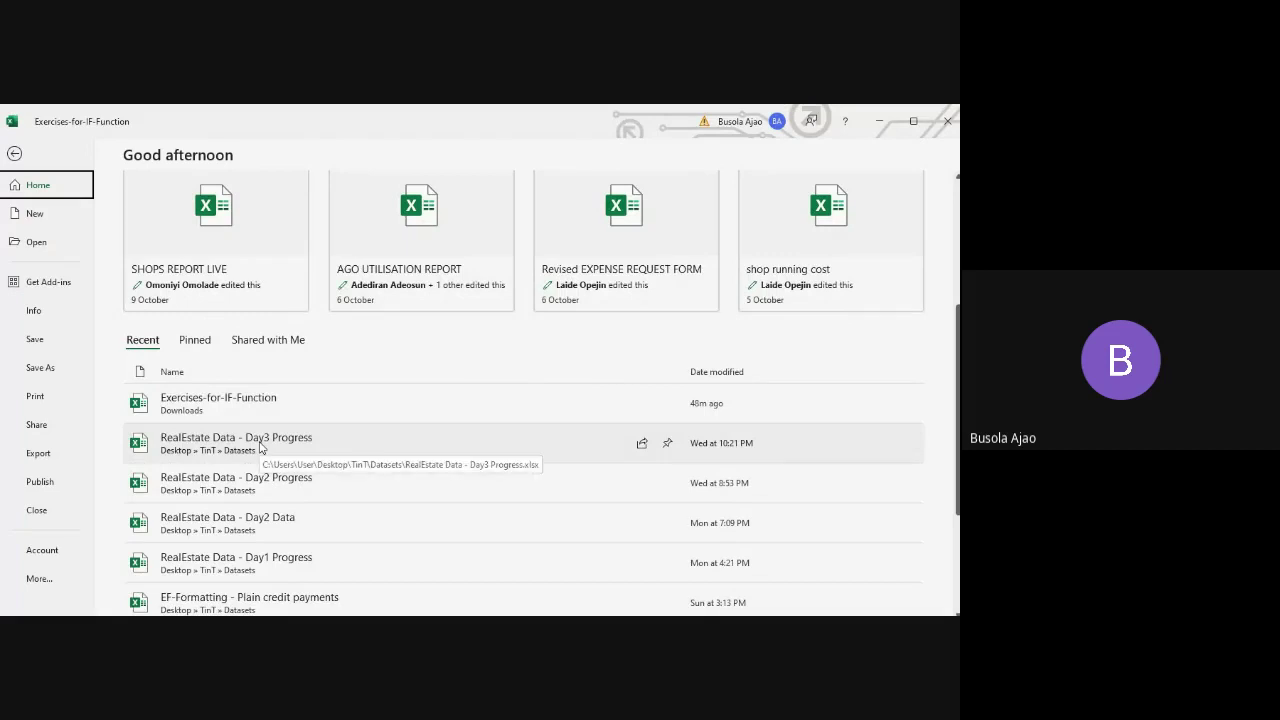
{"action": "left_click", "coordinate": [259, 523]}
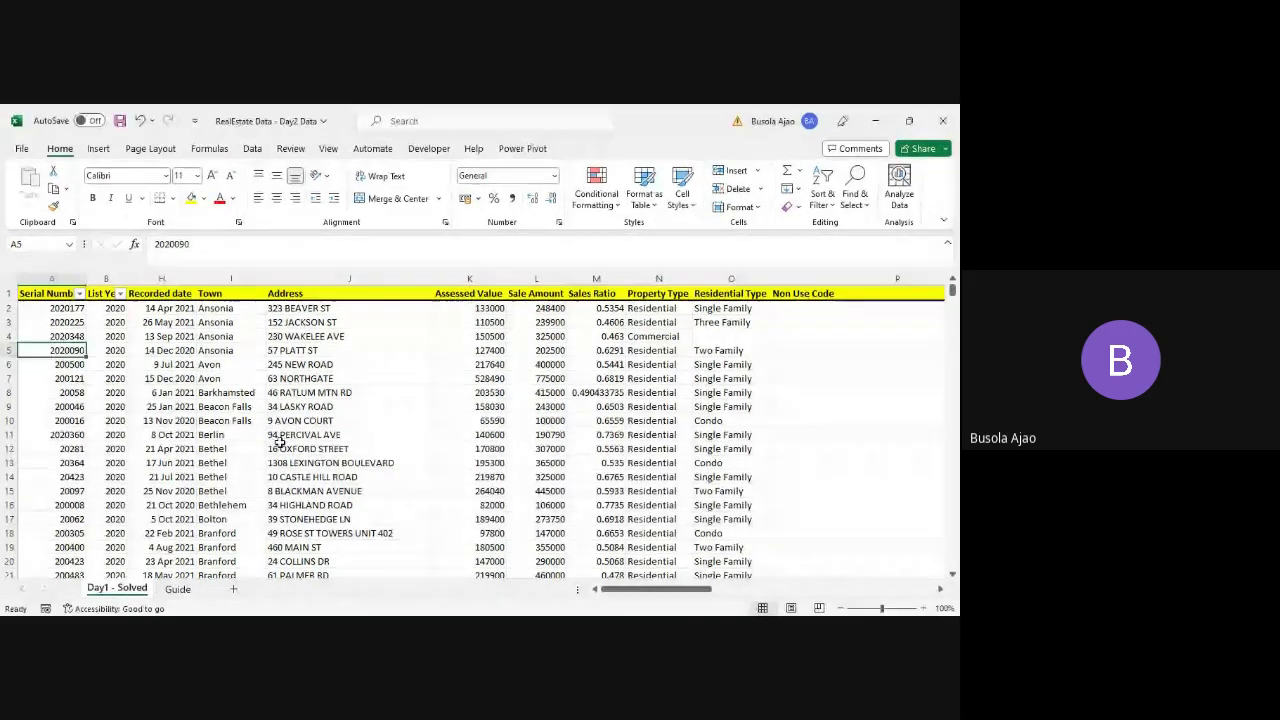
- Look across row 5 of the Day1 - Solved sheet to the Assessed Value column
{"action": "key", "text": "Right"}
{"action": "key", "text": "Right"}
{"action": "key", "text": "Right"}
{"action": "key", "text": "Right"}
{"action": "key", "text": "Right"}
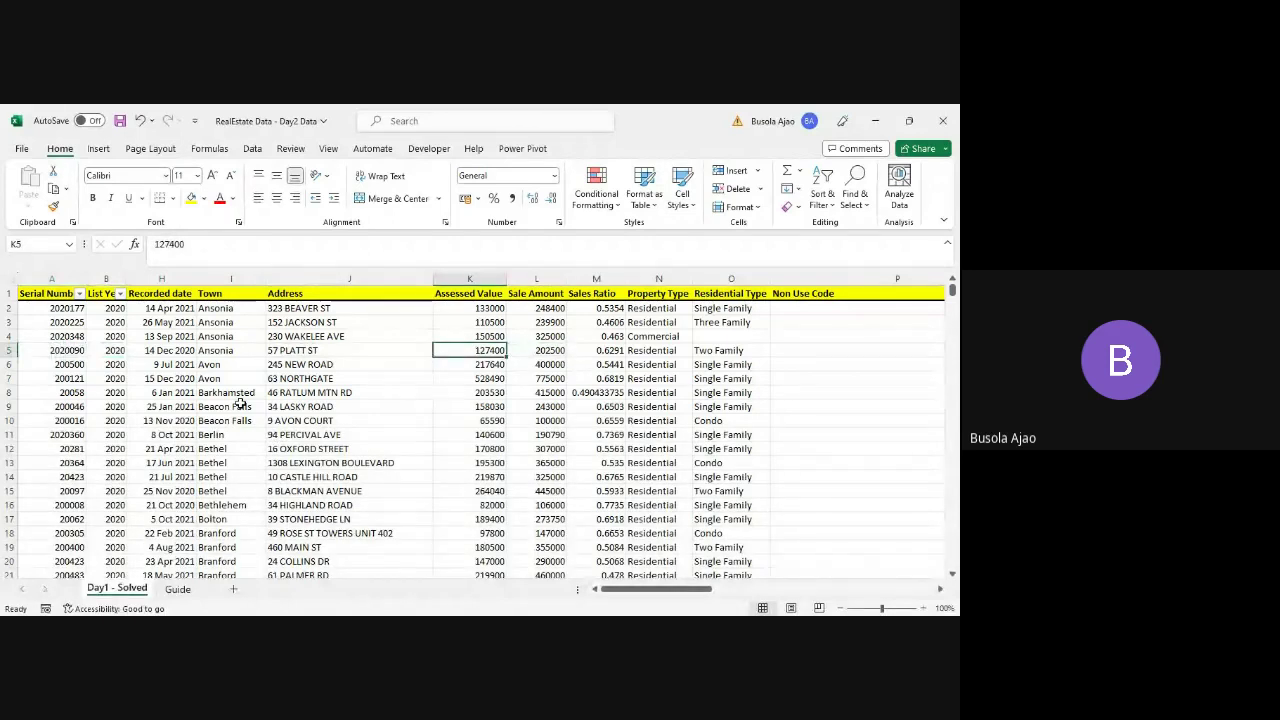
{"action": "key", "text": "ctrl+Down"}
{"action": "key", "text": "Down"}
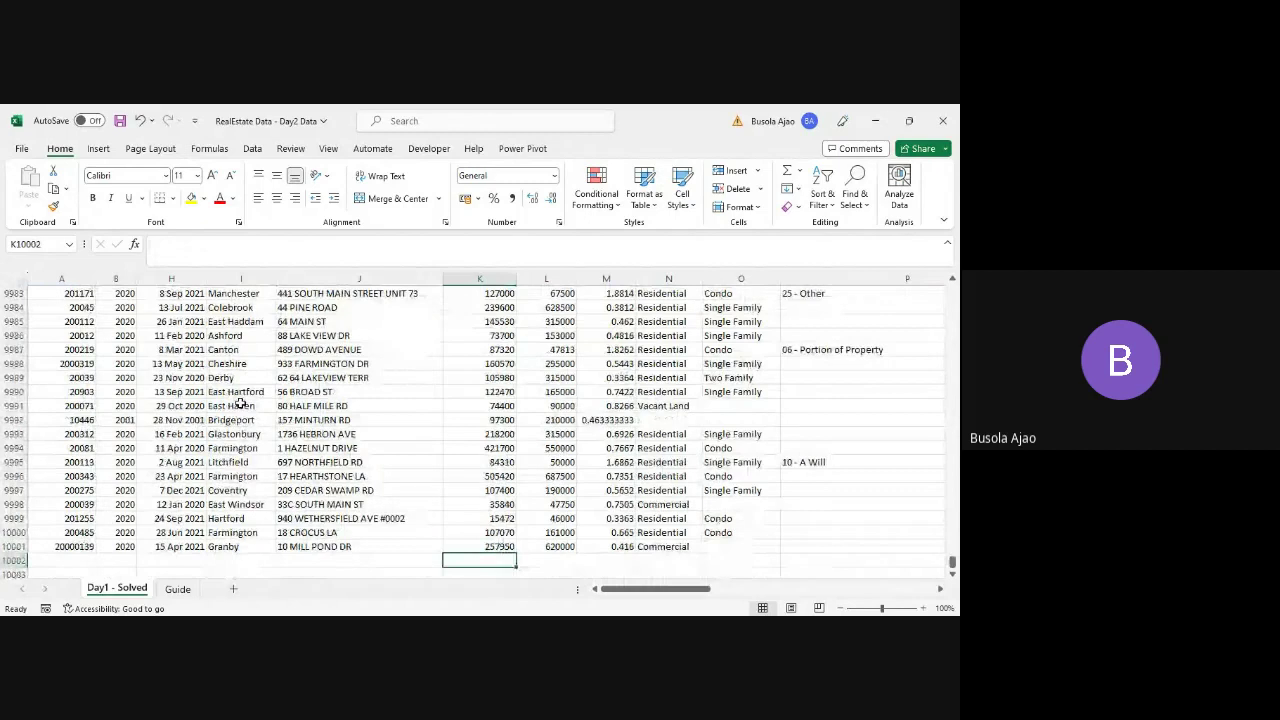
{"action": "key", "text": "Down"}
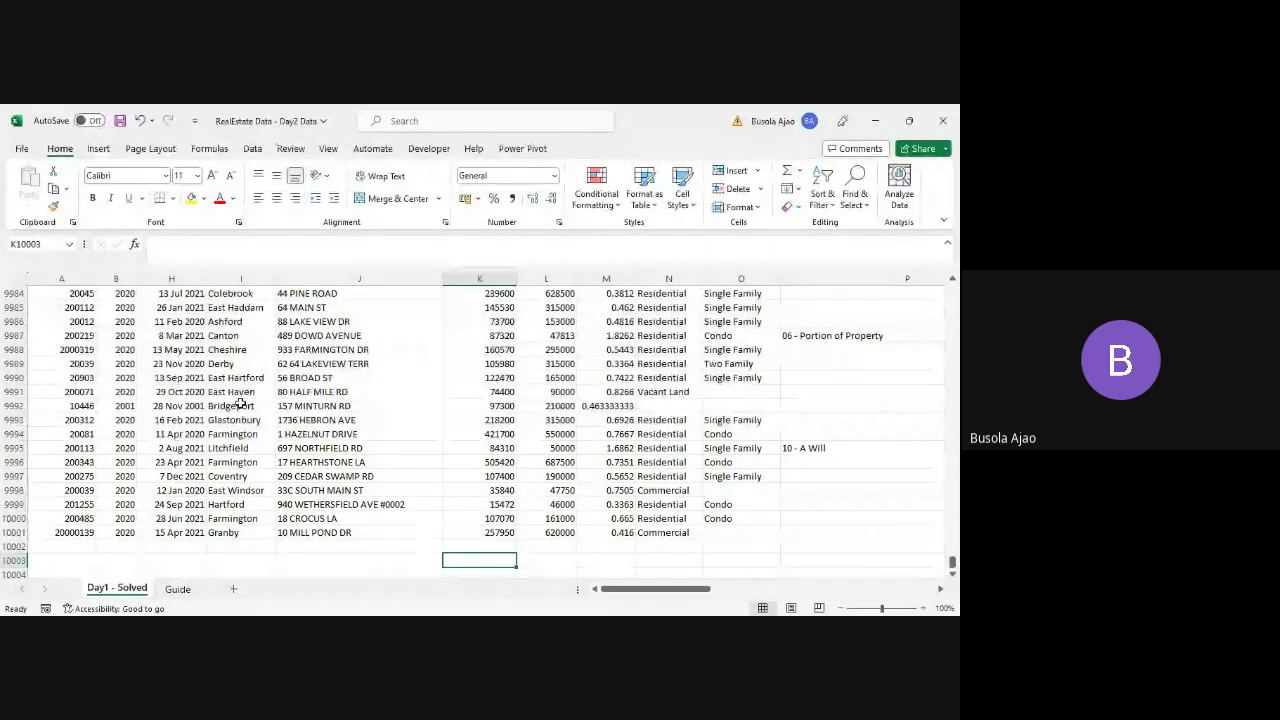
{"action": "type", "text": "="}
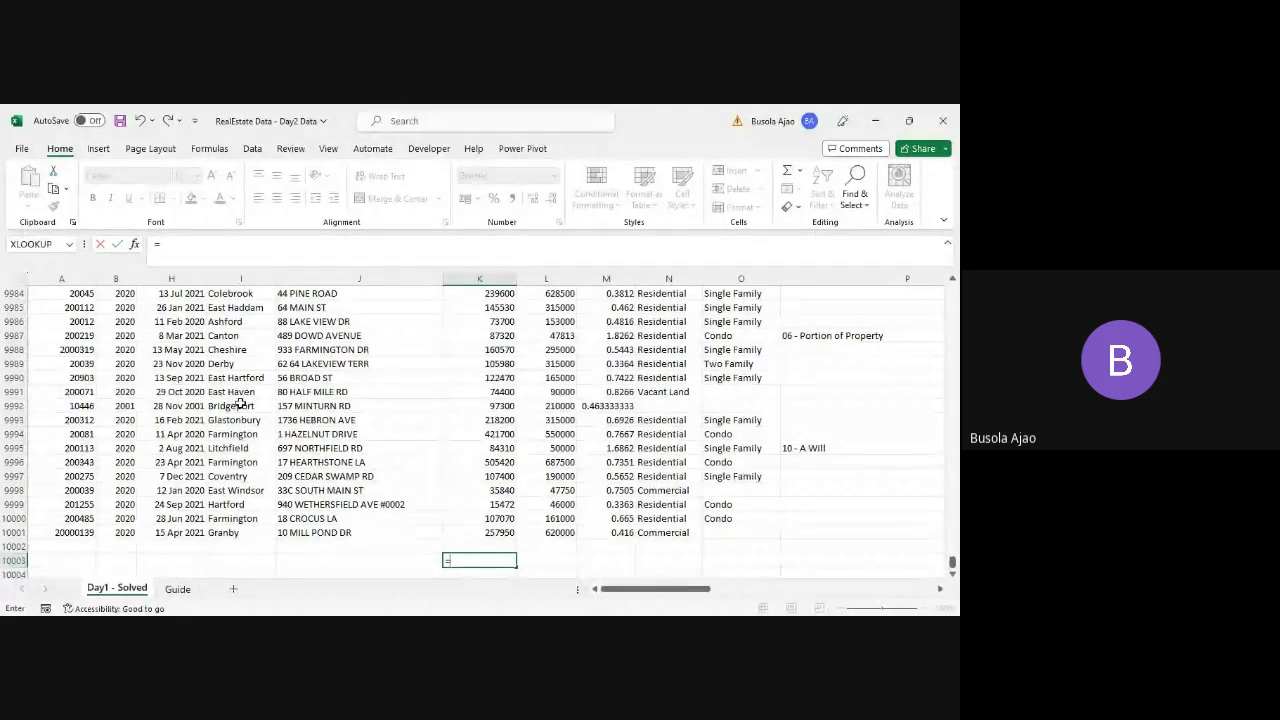
{"action": "key", "text": "Escape"}
{"action": "key", "text": "ctrl+Up"}
{"action": "key", "text": "ctrl+Up"}
{"action": "key", "text": "Down"}
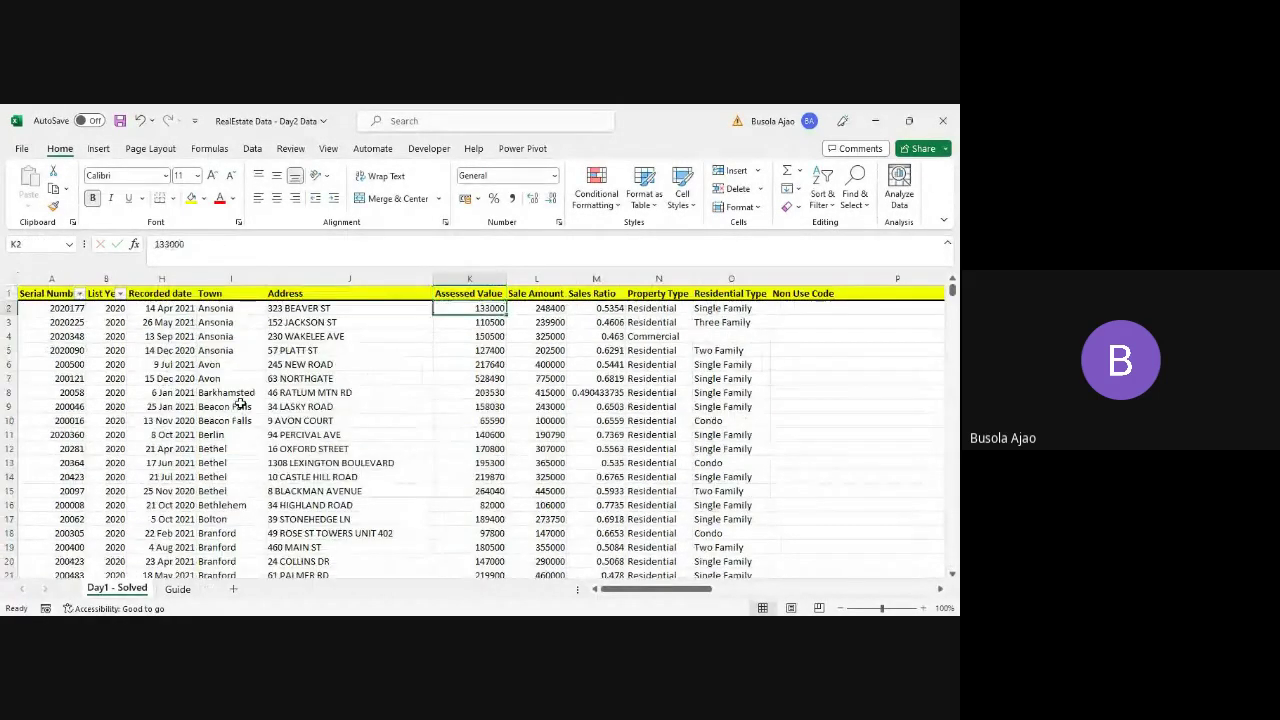
- Freeze the header row and the Serial Number column of the Day1 - Solved sheet, using B2 as the split cell
{"action": "key", "text": "Left"}
{"action": "key", "text": "Left"}
{"action": "key", "text": "Left"}
{"action": "key", "text": "Left"}
{"action": "key", "text": "Left"}
{"action": "key", "text": "Right"}
{"action": "key", "text": "Right"}
{"action": "key", "text": "Right"}
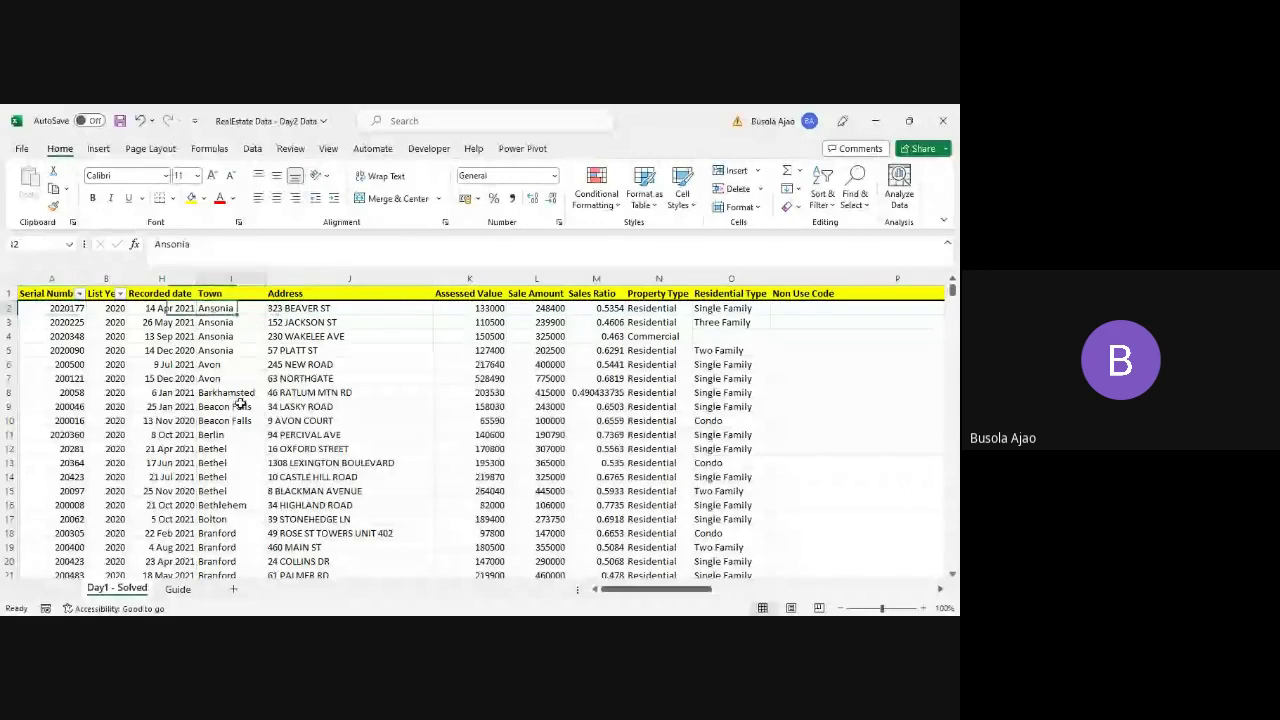
{"action": "key", "text": "Left"}
{"action": "key", "text": "Left"}
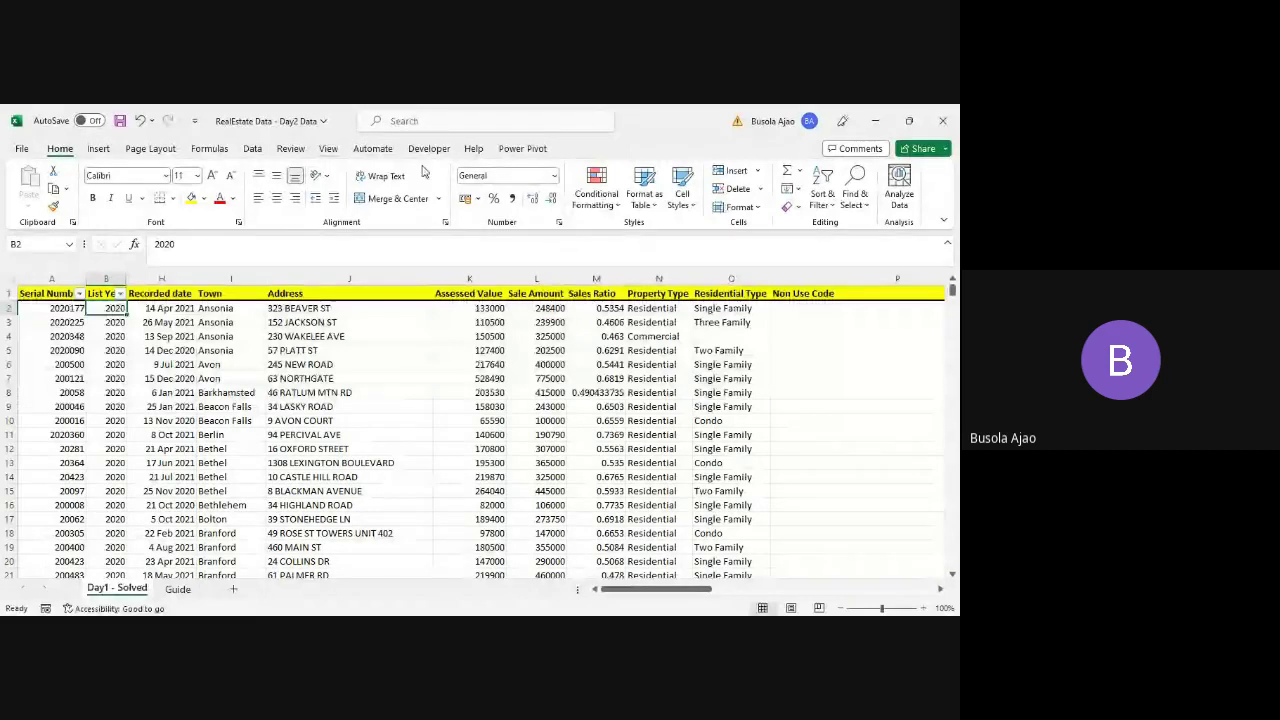
{"action": "left_click", "coordinate": [330, 149]}
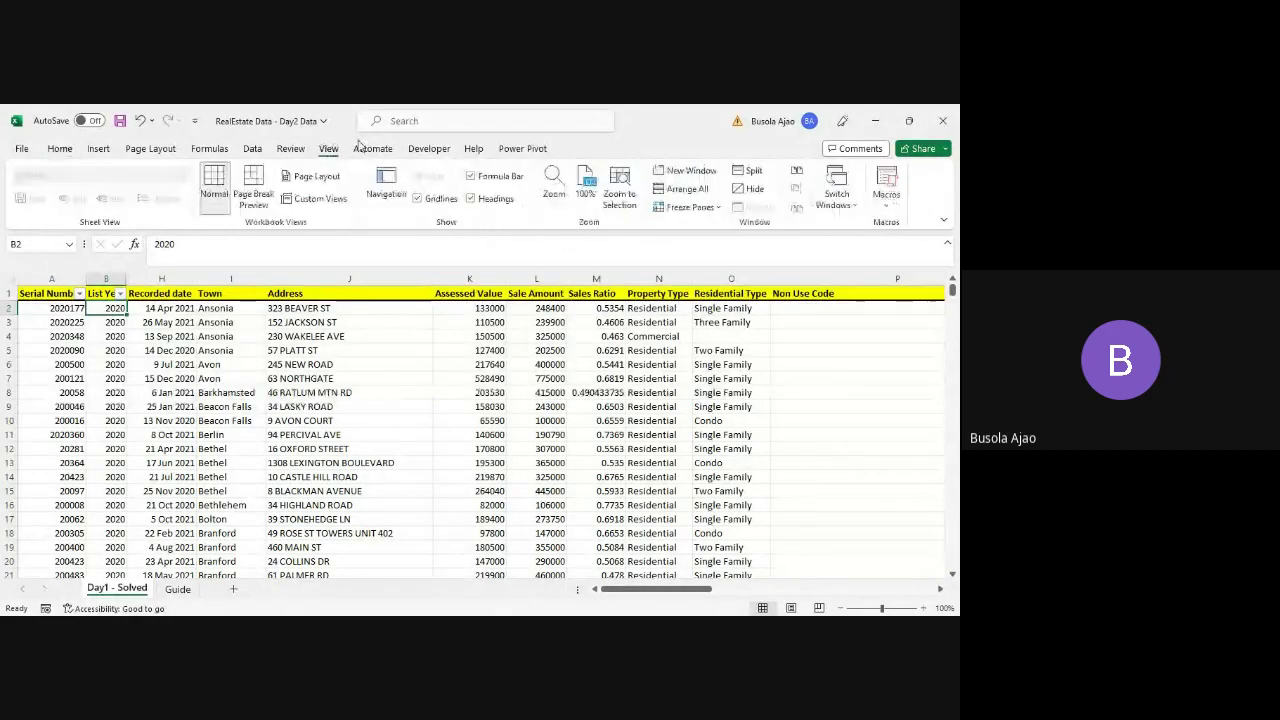
{"action": "left_click", "coordinate": [712, 207]}
{"action": "left_click", "coordinate": [720, 229]}
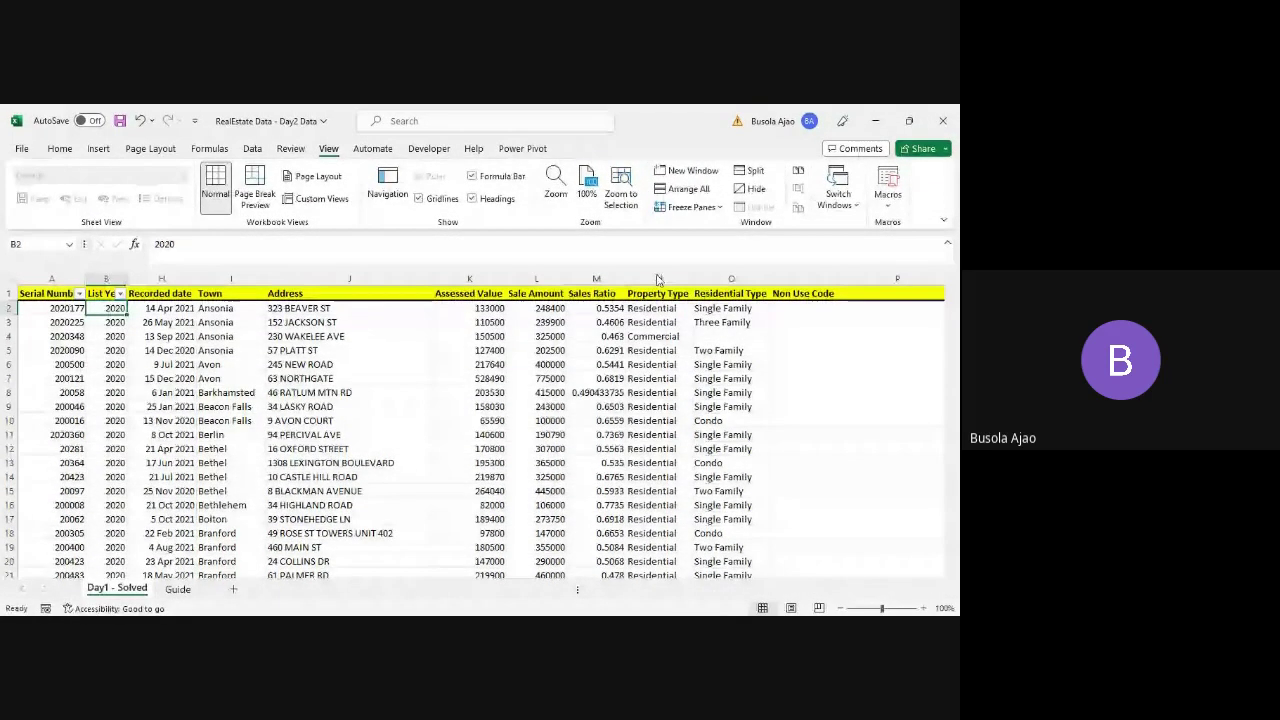
- Begin a SUMIF formula in K10003 below the Assessed Value column, with K2:K10001 as the criteria range
{"action": "left_click", "coordinate": [368, 355]}
{"action": "key", "text": "Right"}
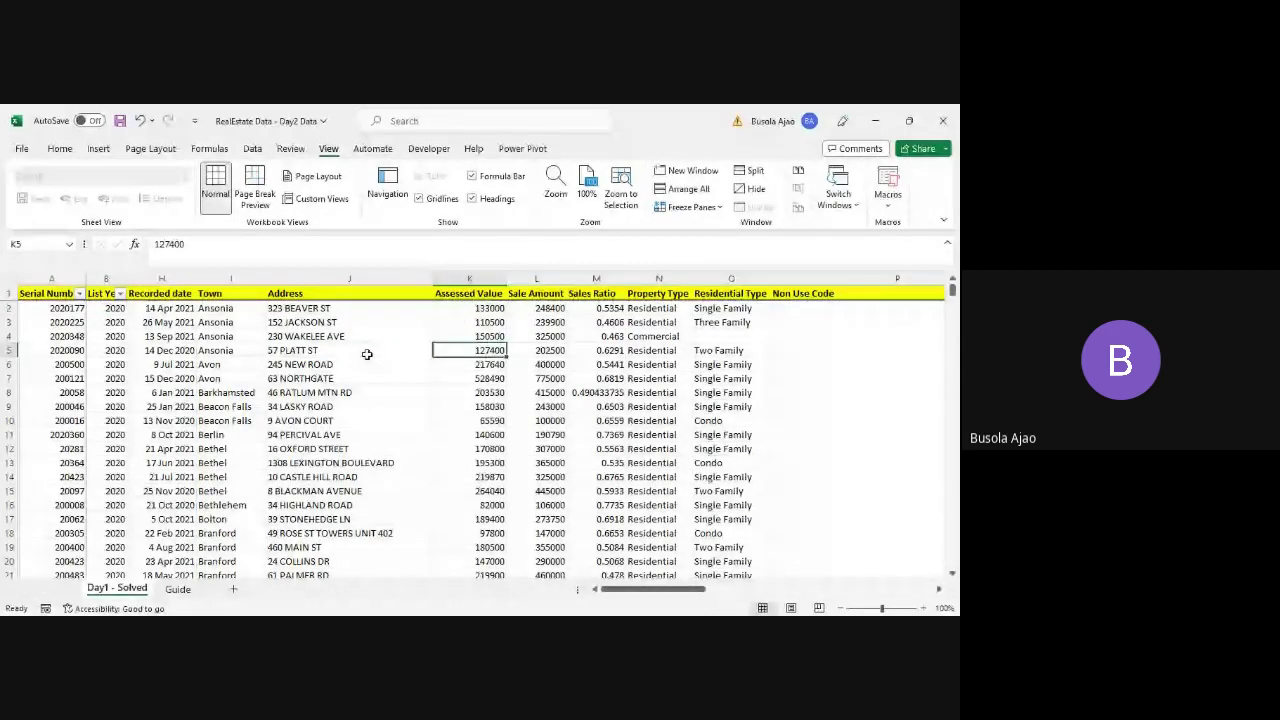
{"action": "key", "text": "ctrl+Down"}
{"action": "key", "text": "Down"}
{"action": "key", "text": "Down"}
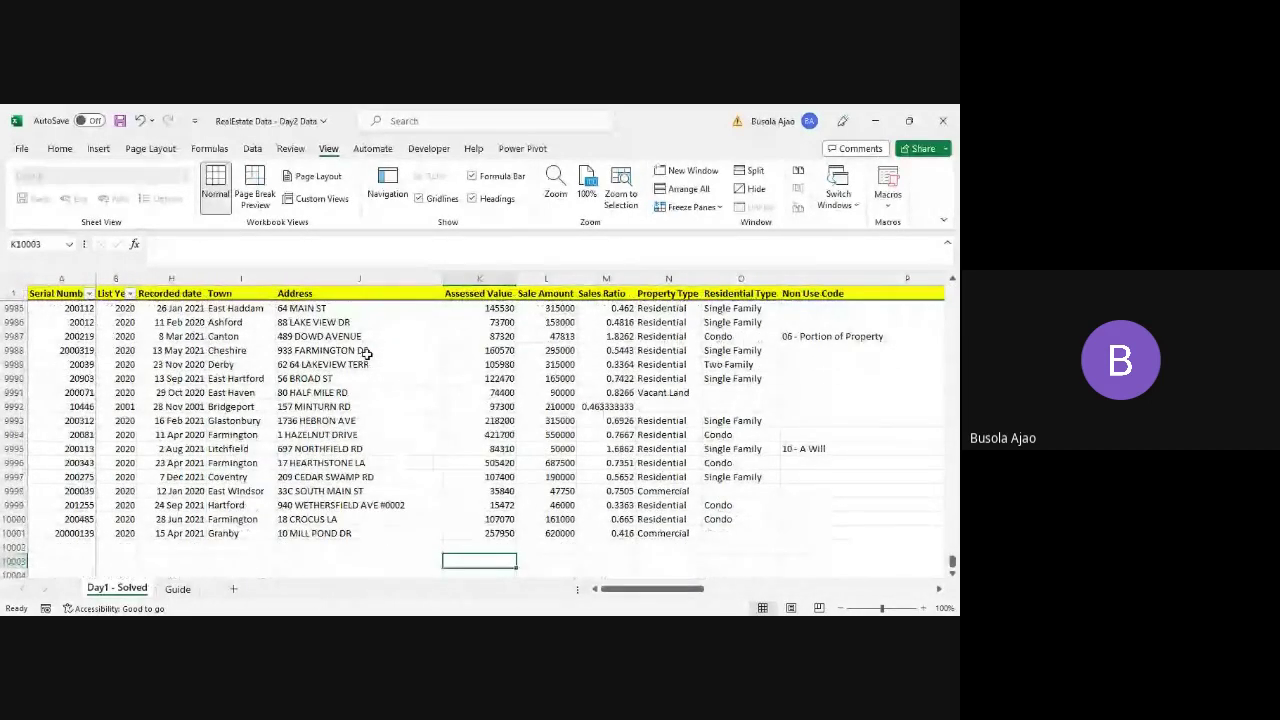
{"action": "type", "text": "="}
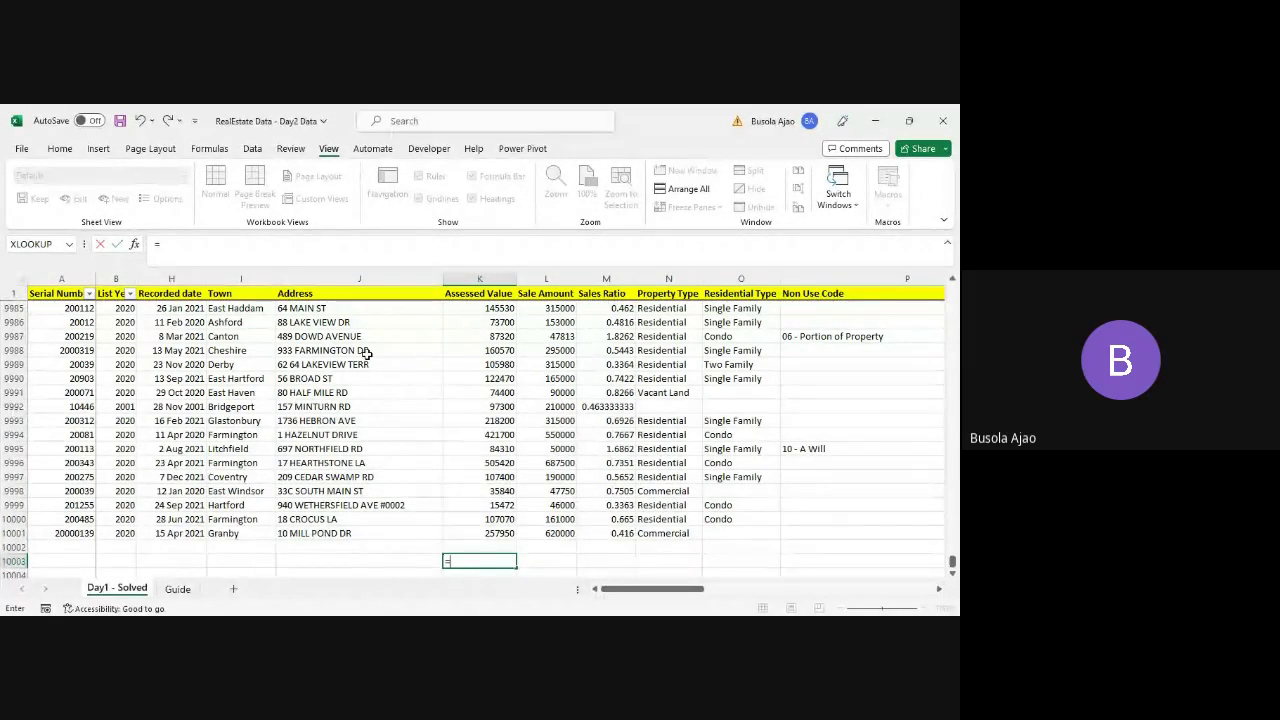
{"action": "type", "text": "s"}
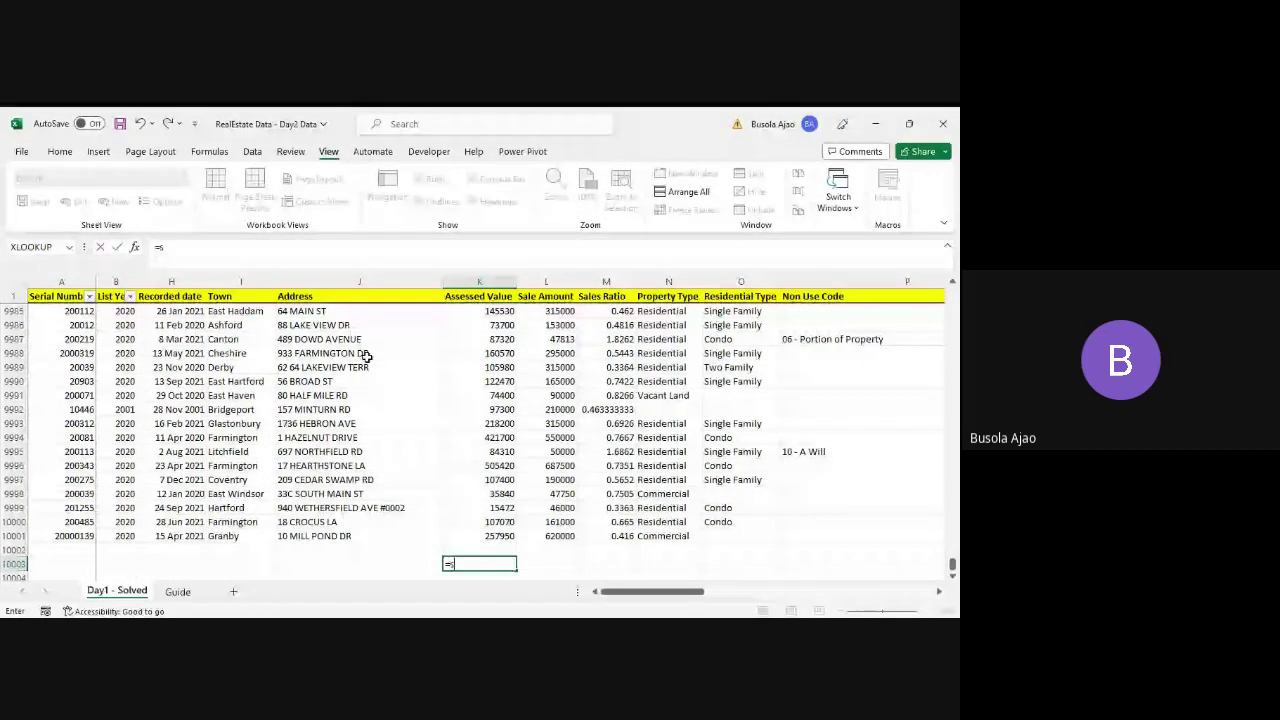
{"action": "type", "text": "umif"}
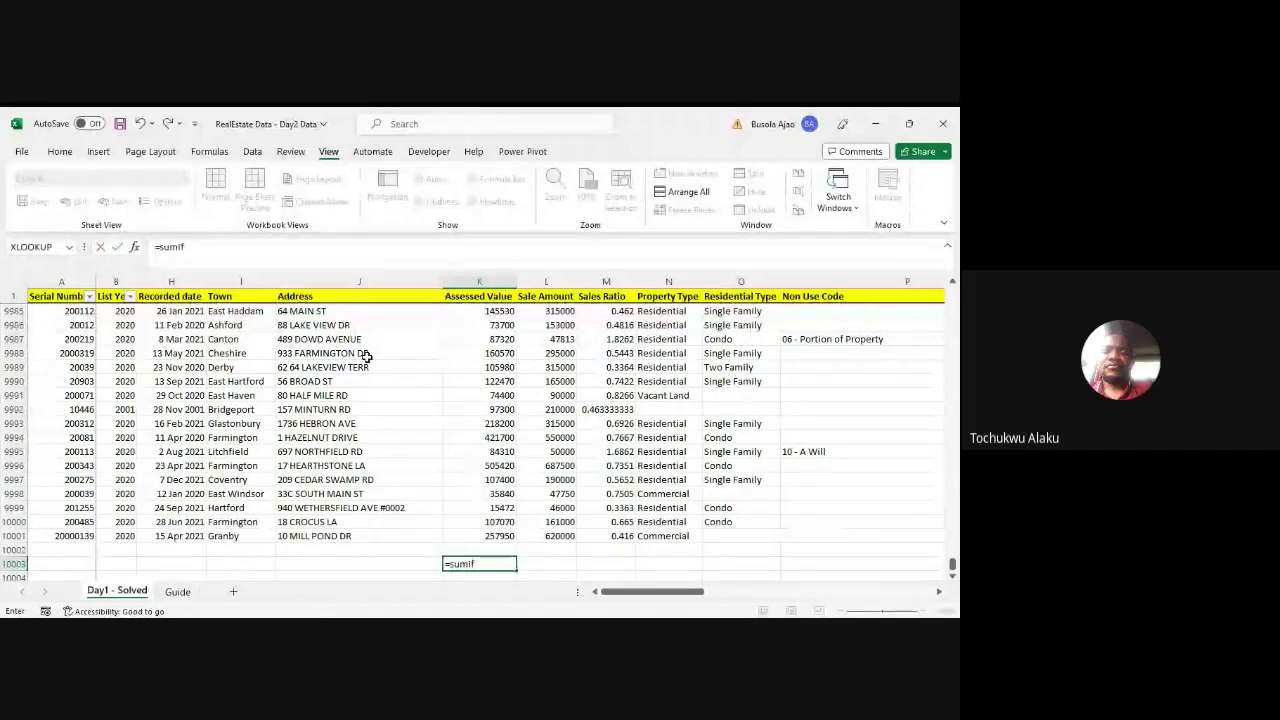
{"action": "type", "text": "(k2"}
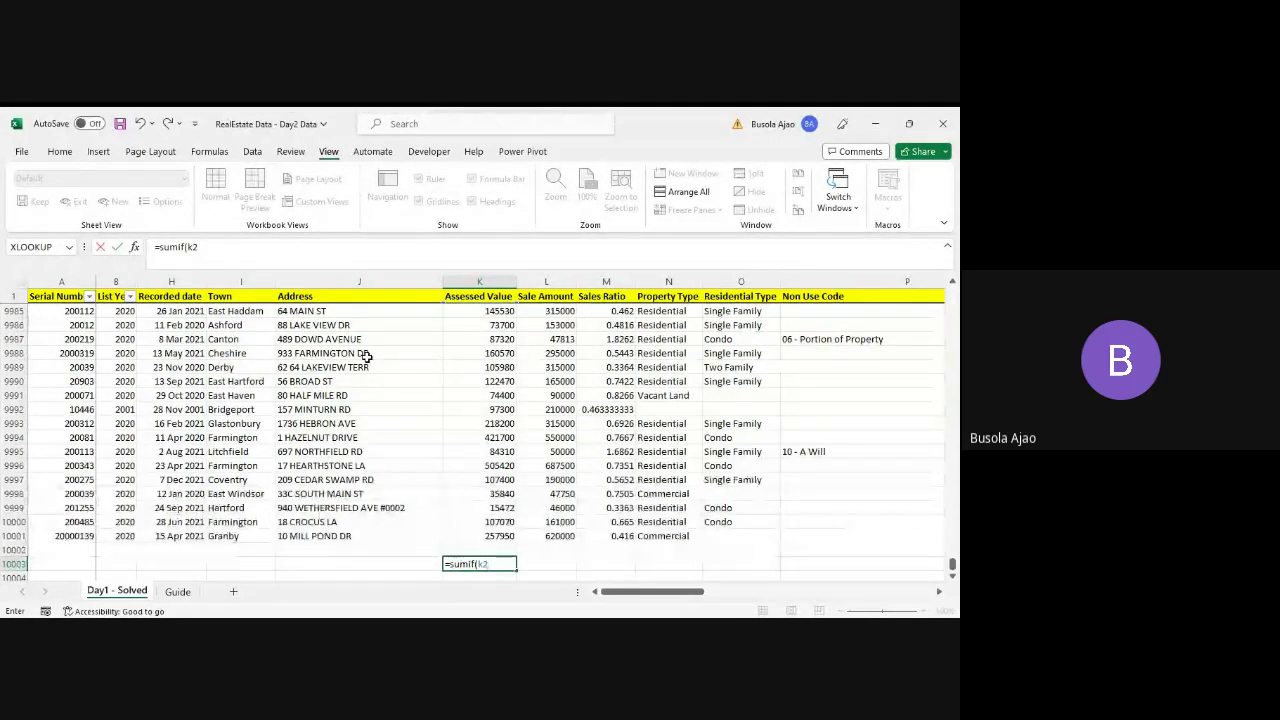
{"action": "type", "text": ":k"}
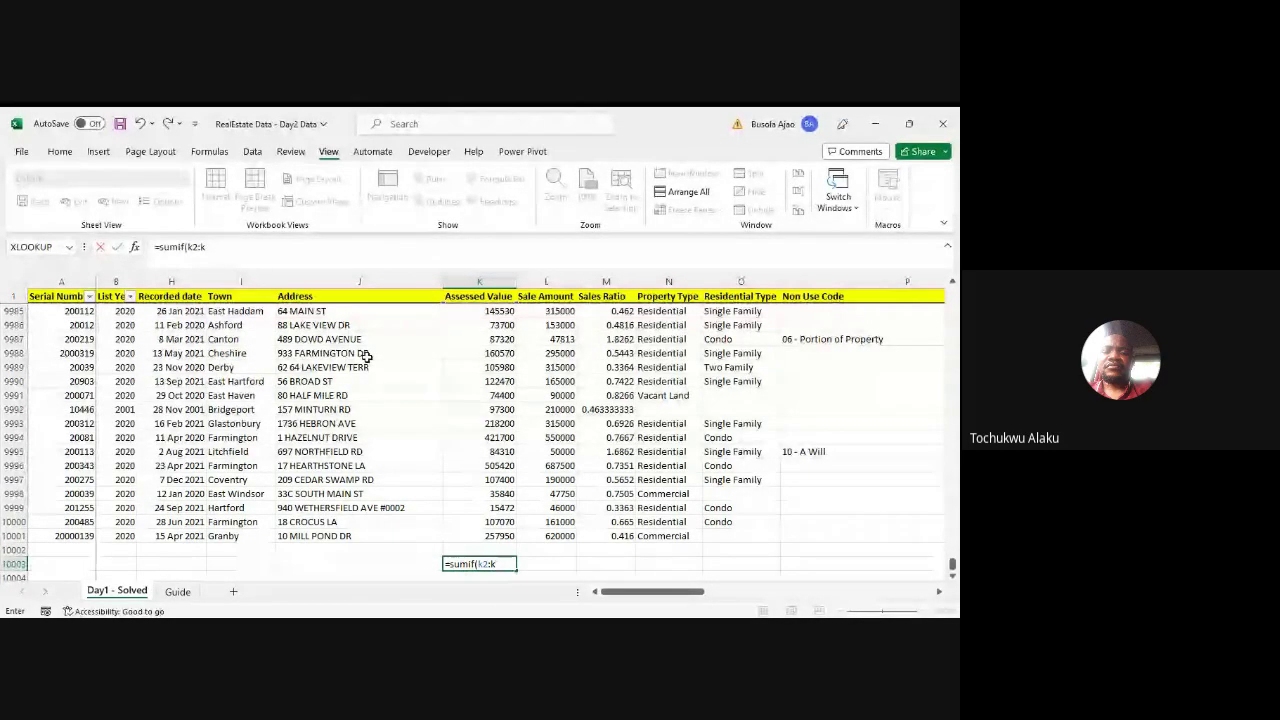
{"action": "type", "text": "10"}
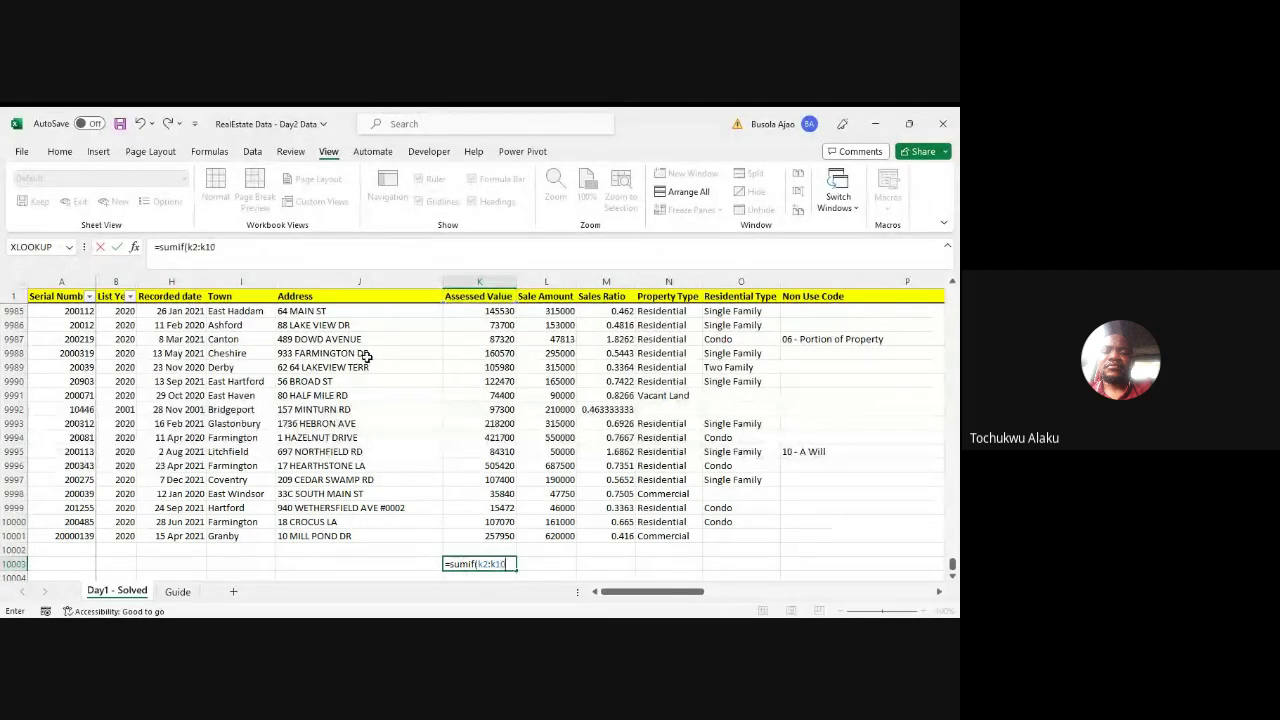
{"action": "type", "text": "00"}
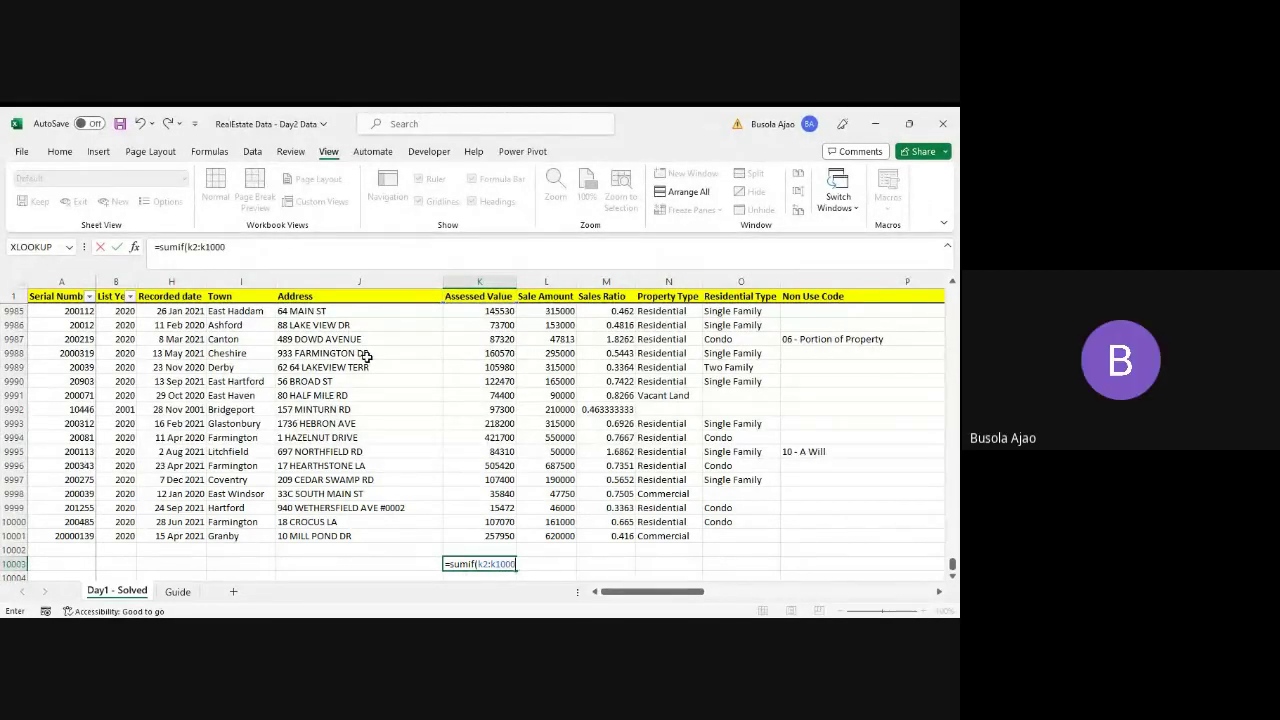
{"action": "type", "text": "1"}
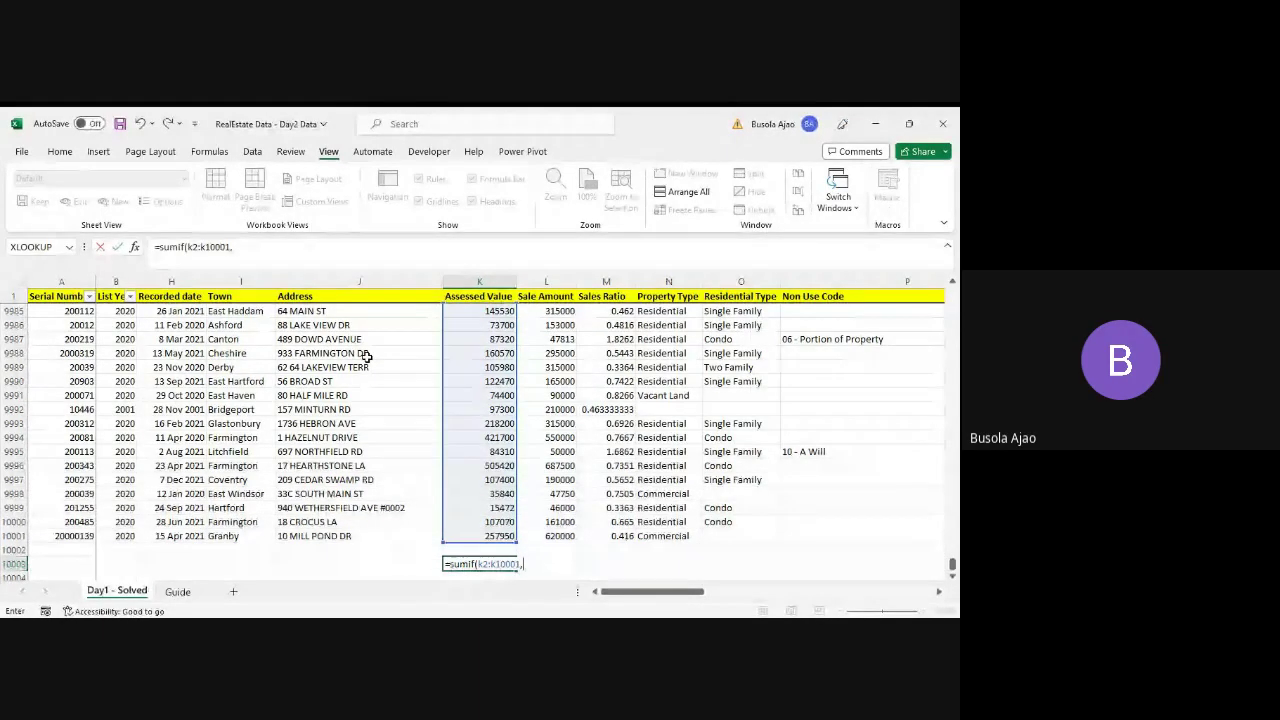
- Complete the SUMIF in K10003 with the criterion ">1000000" and the sum range K2:K10001
{"action": "type", "text": ","}
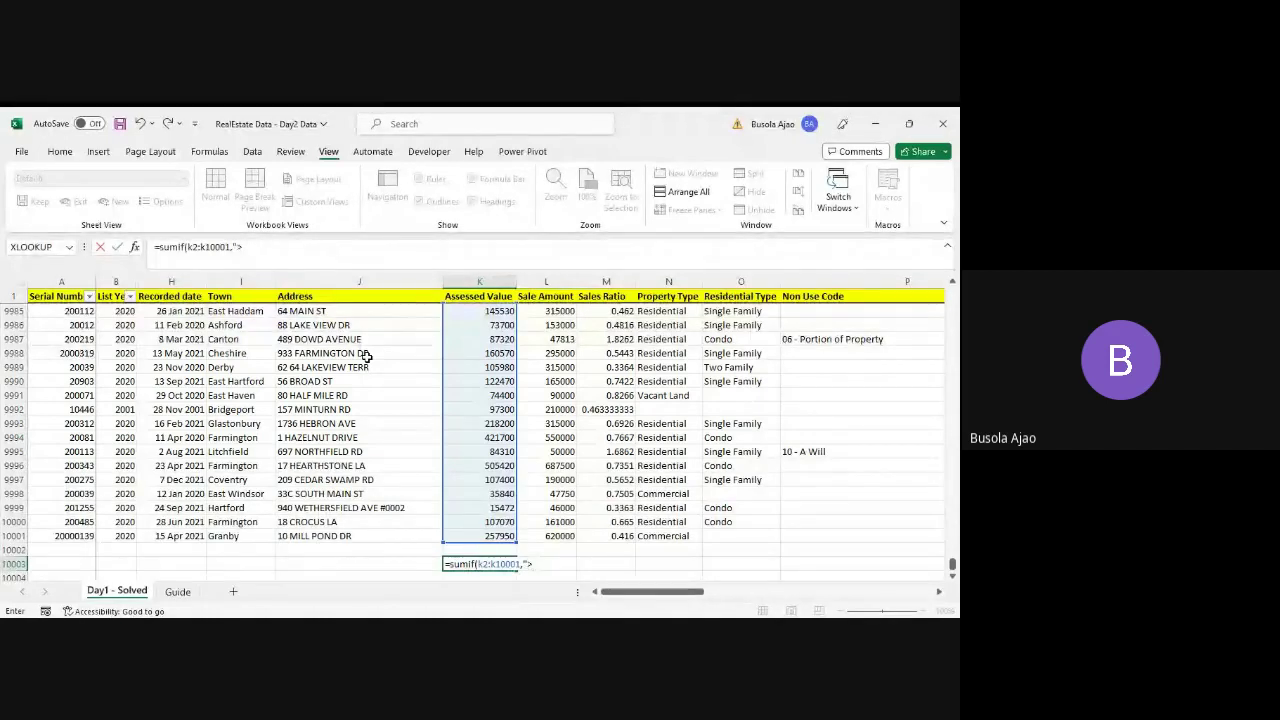
{"action": "type", "text": ">1"}
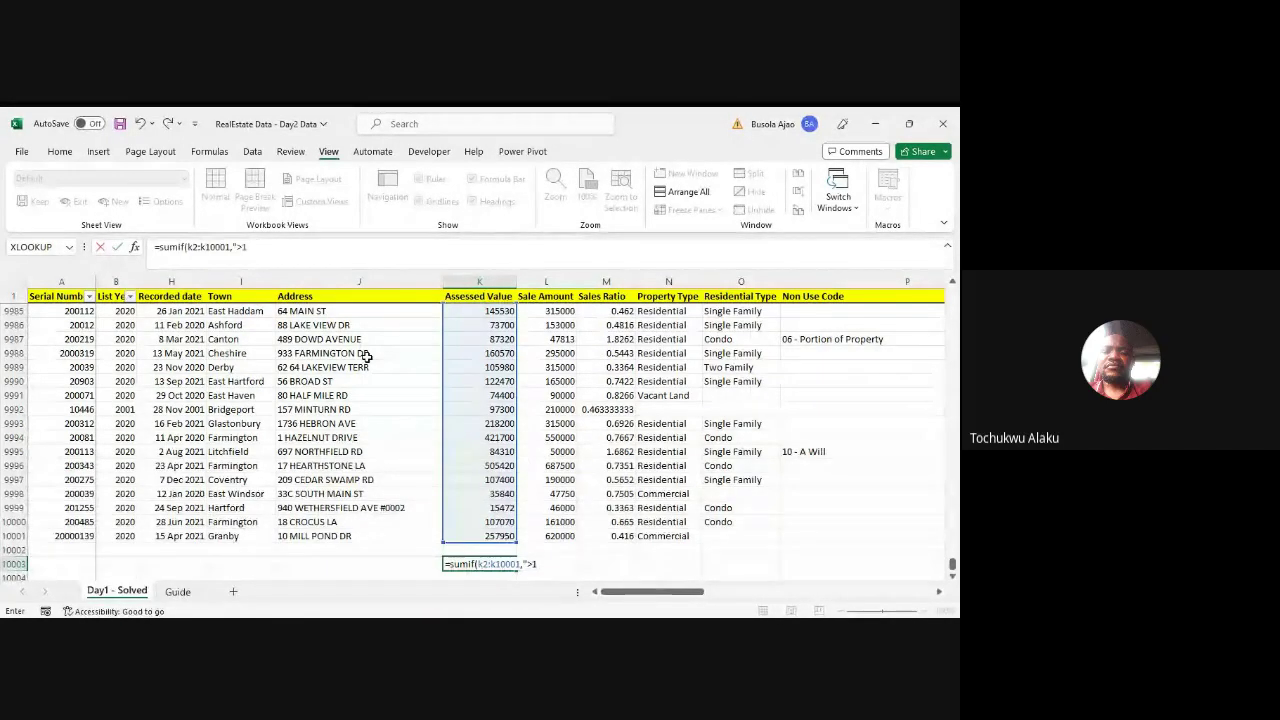
{"action": "type", "text": "000000\","}
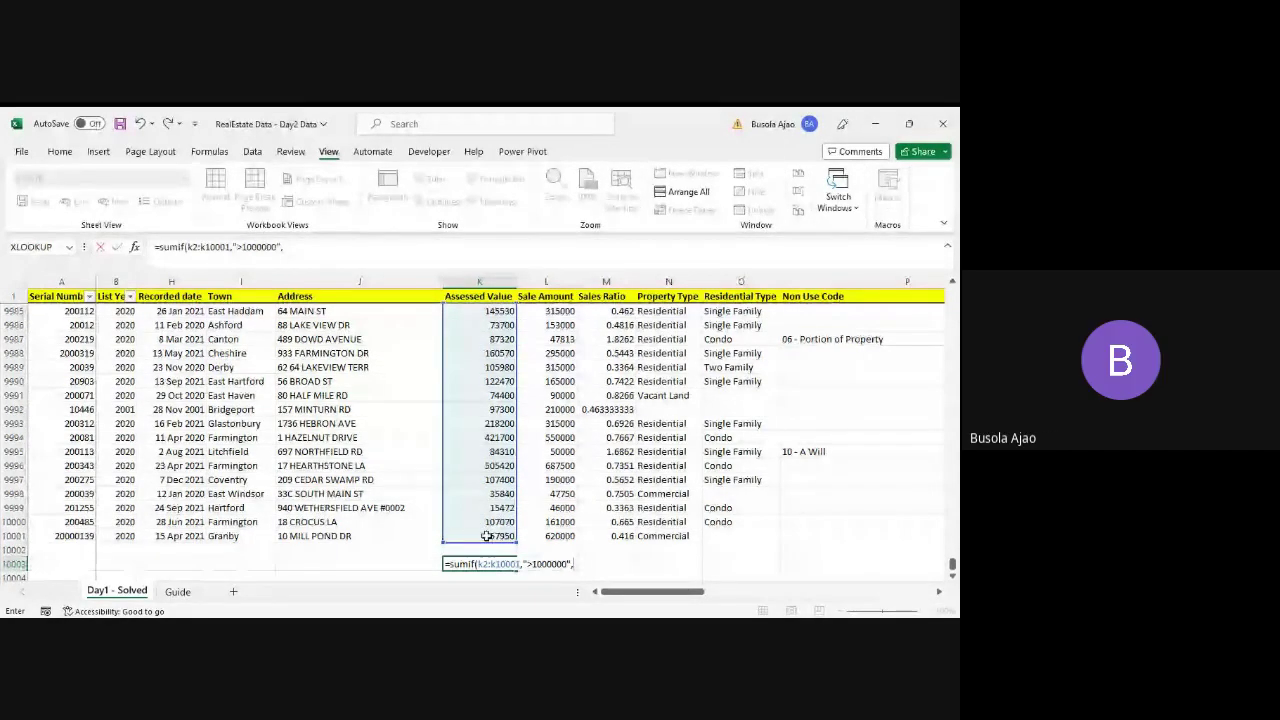
{"action": "type", "text": "k2"}
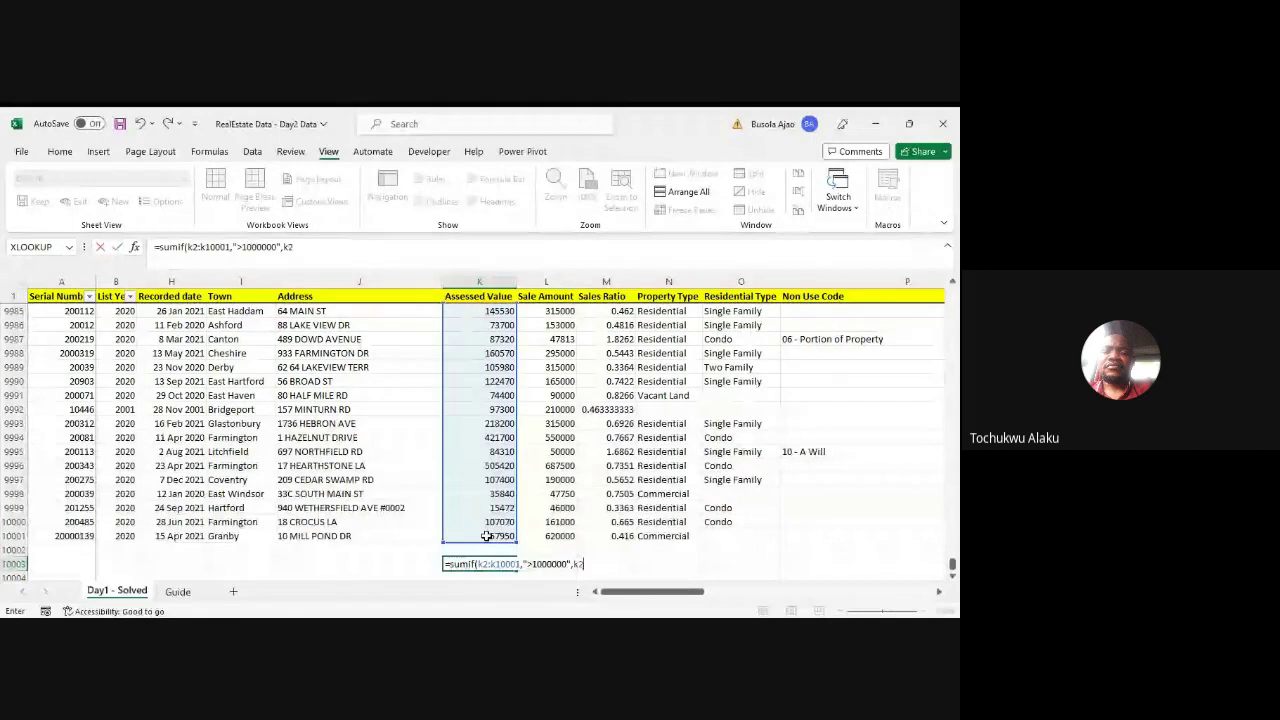
{"action": "type", "text": ":k10001"}
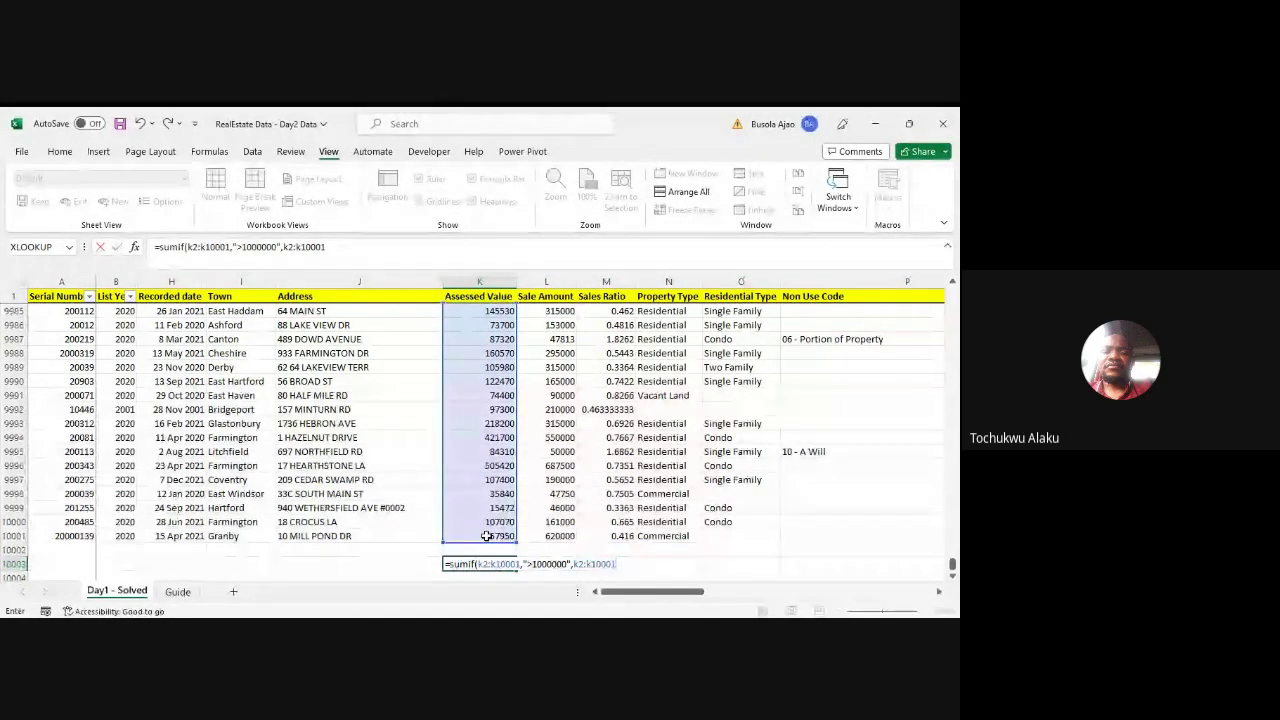
{"action": "key", "text": "Return"}
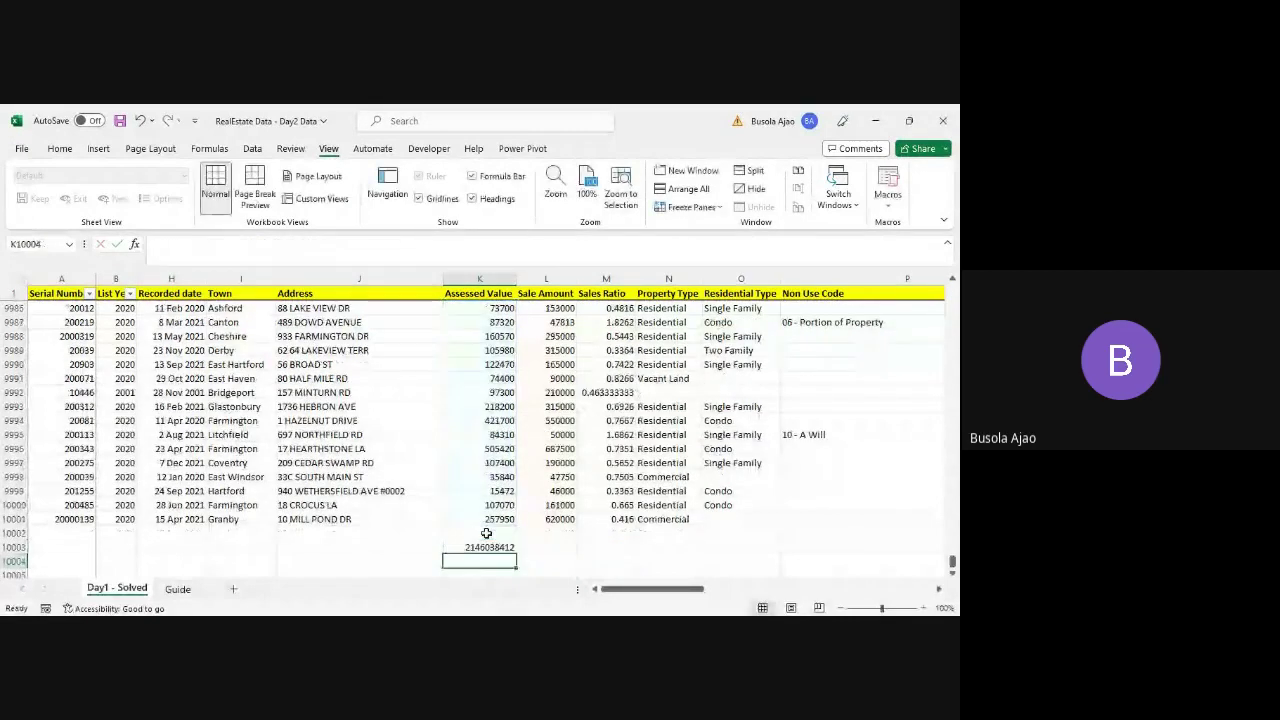
- Format the SUMIF total in K10003 with the comma number style and no decimal places
{"action": "key", "text": "Up"}
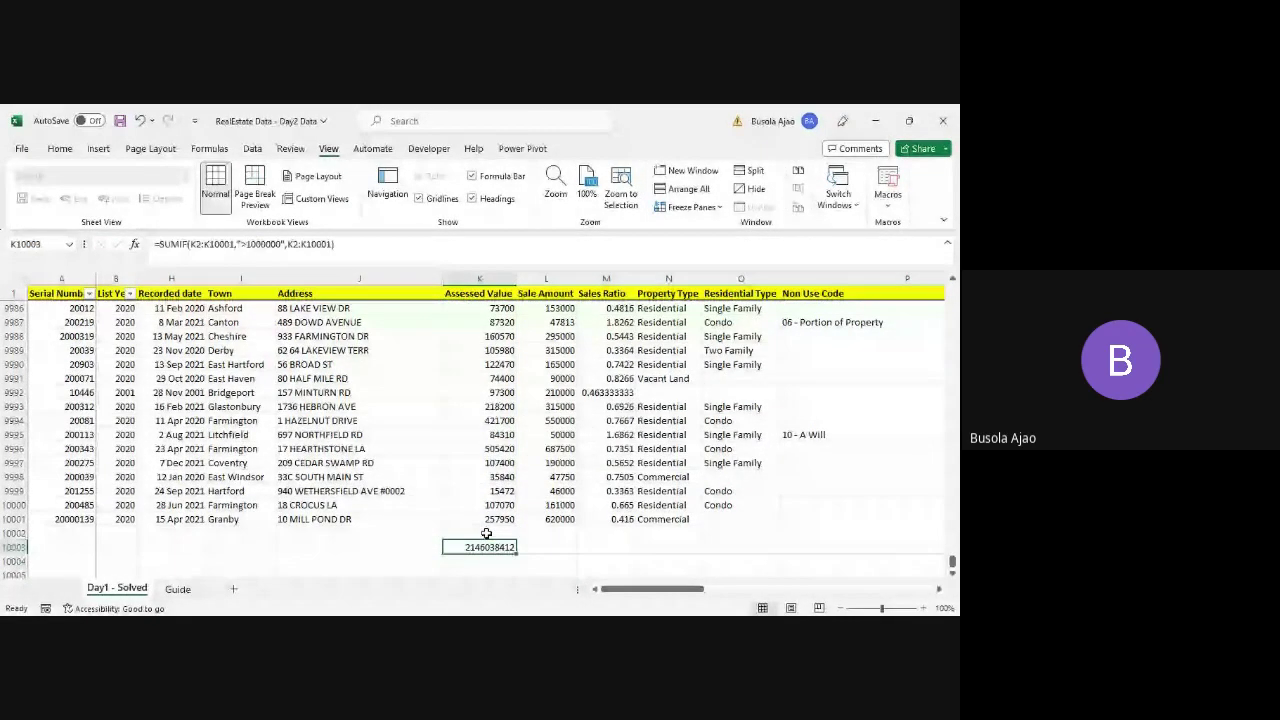
{"action": "left_click", "coordinate": [59, 149]}
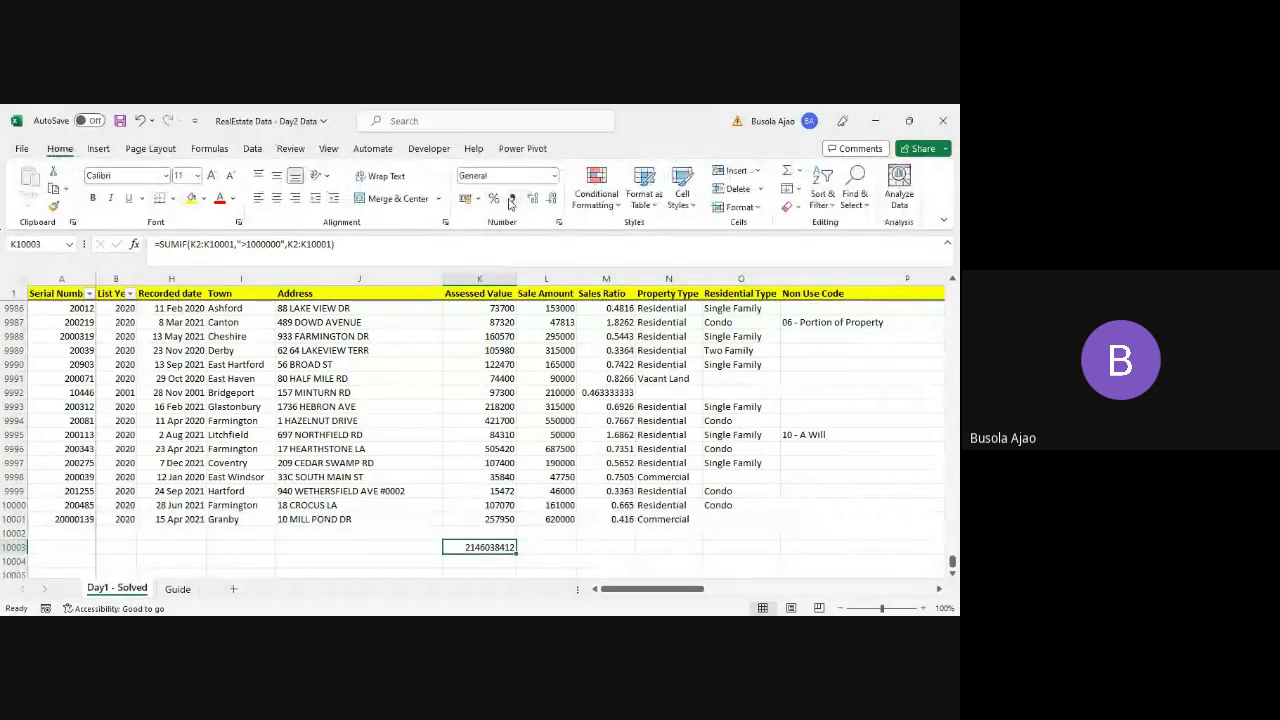
{"action": "left_click", "coordinate": [510, 200]}
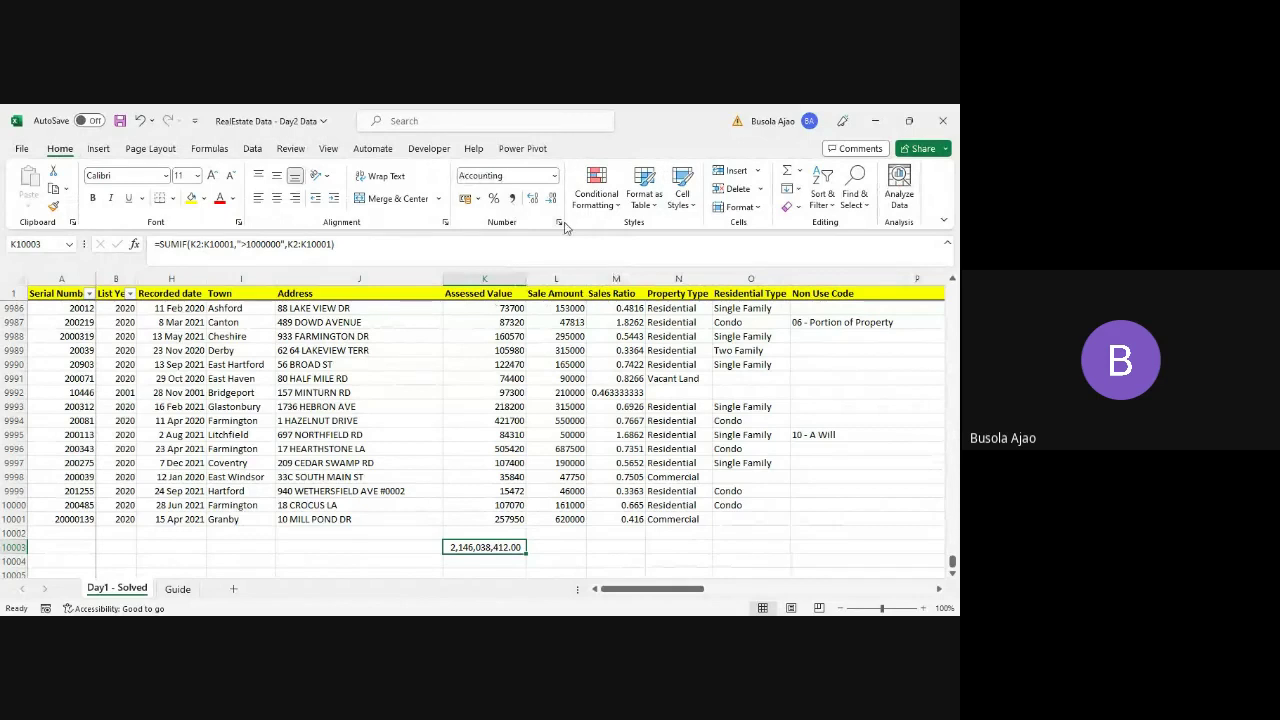
{"action": "left_click", "coordinate": [551, 199]}
{"action": "left_click", "coordinate": [551, 199]}
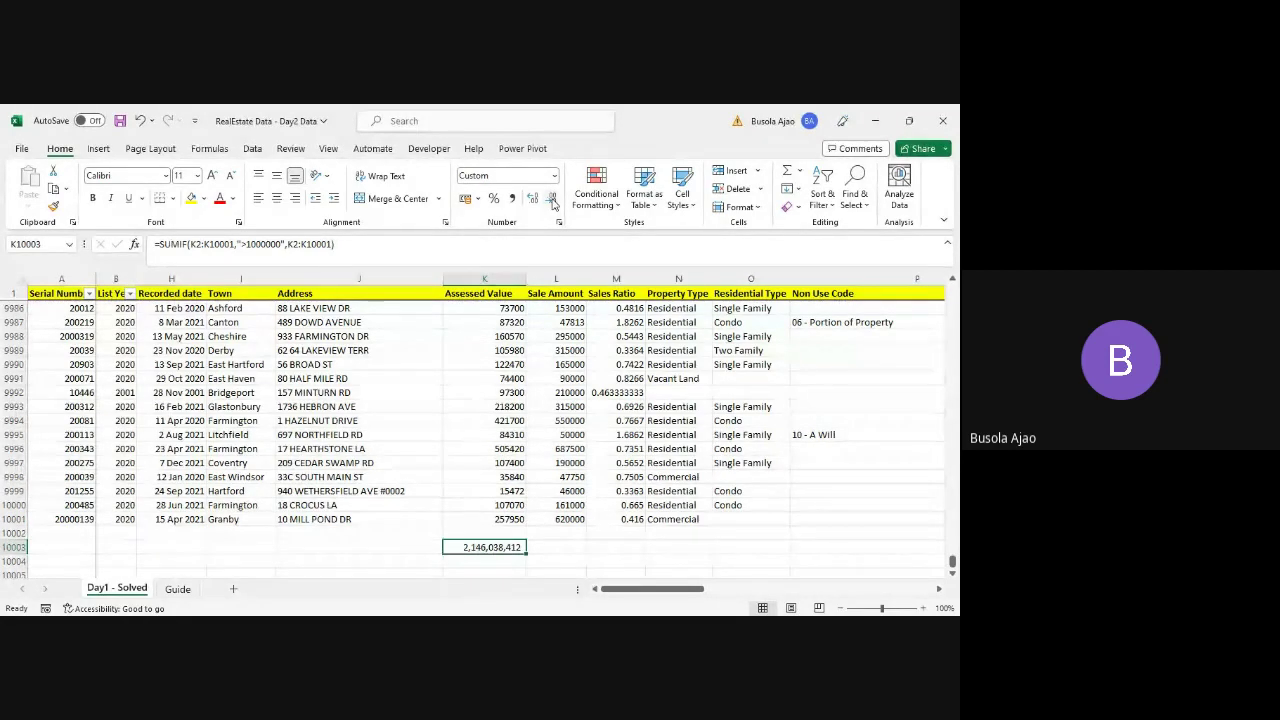
{"action": "key", "text": "Right"}
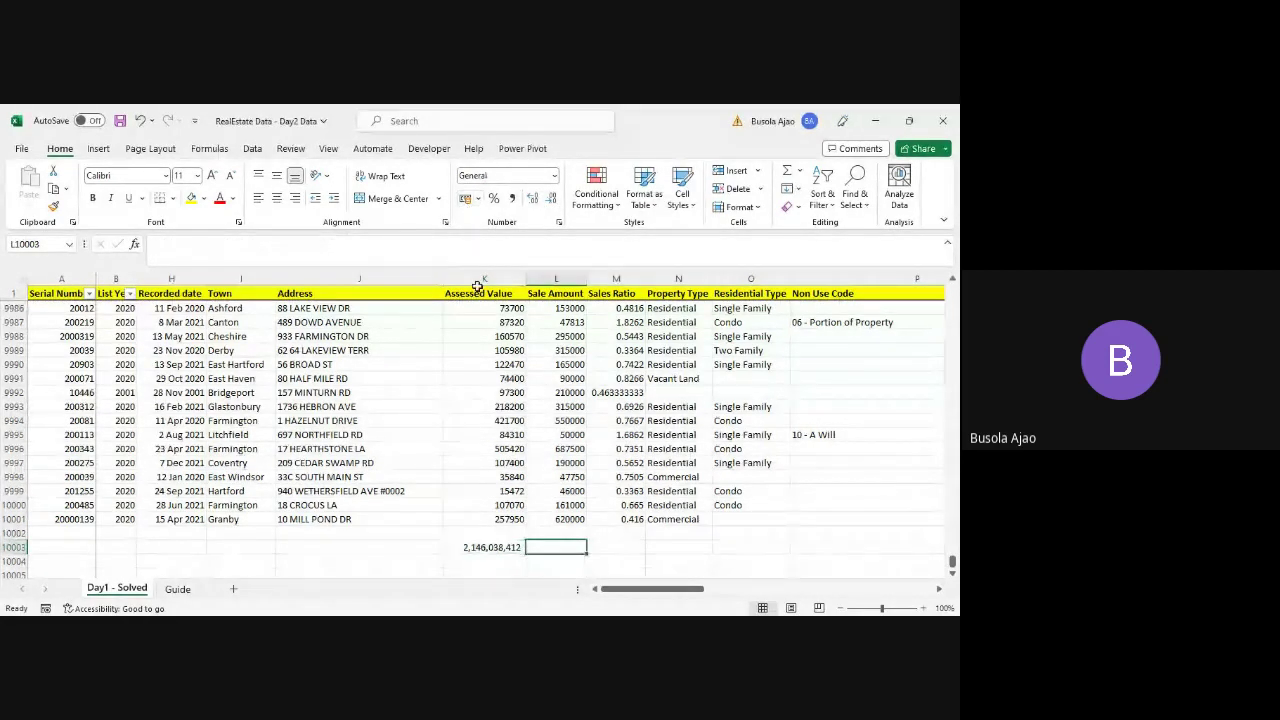
{"action": "key", "text": "Left"}
{"action": "key", "text": "Right"}
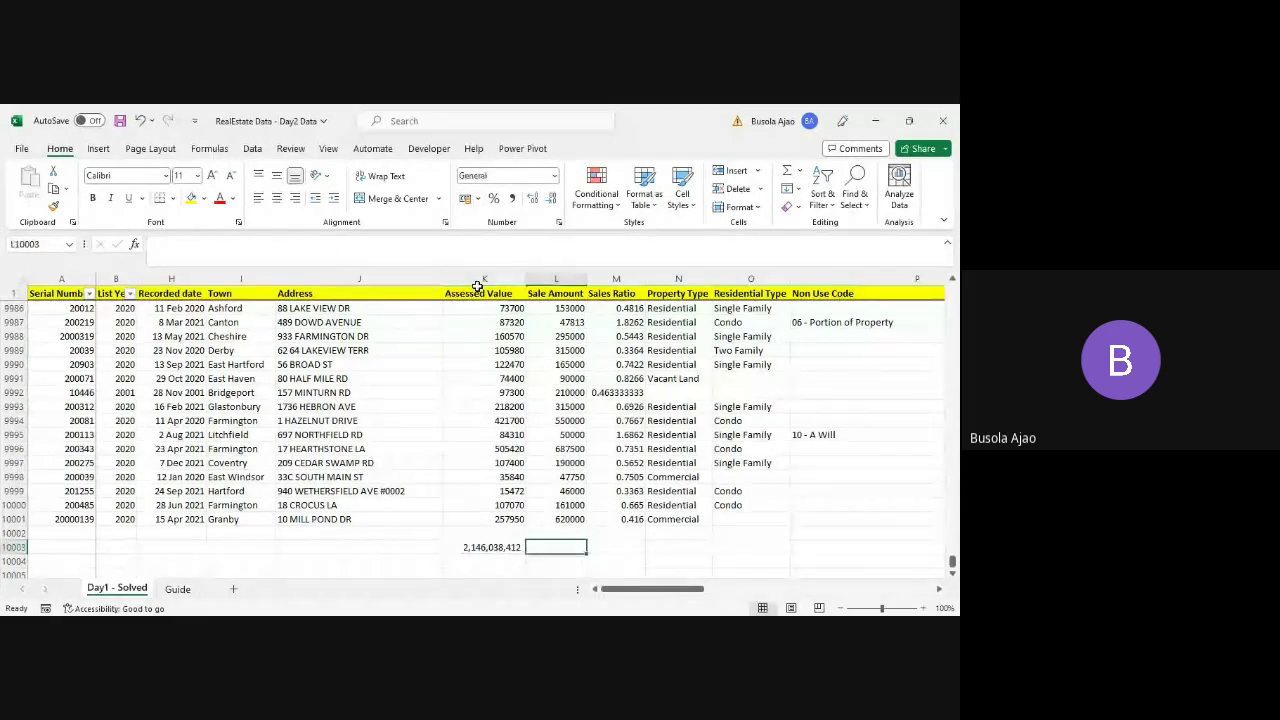
{"action": "key", "text": "Left"}
{"action": "key", "text": "Right"}
{"action": "key", "text": "Left"}
{"action": "key", "text": "Left"}
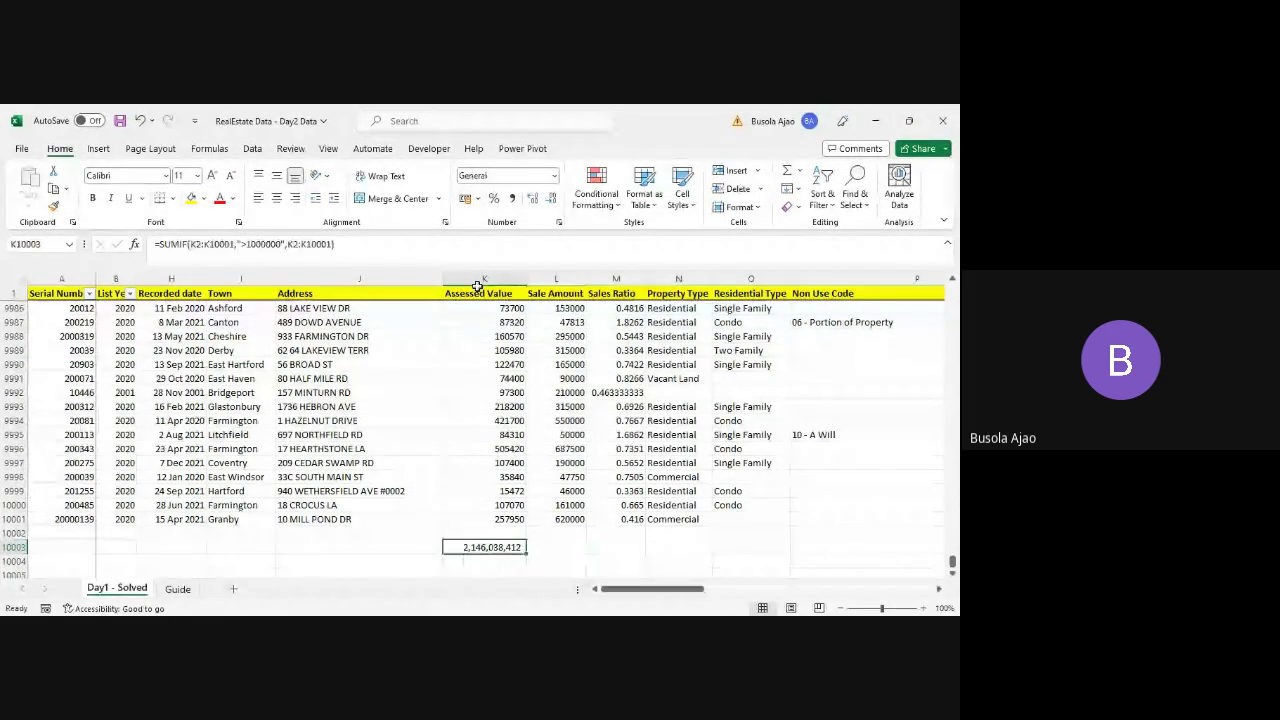
{"action": "key", "text": "Right"}
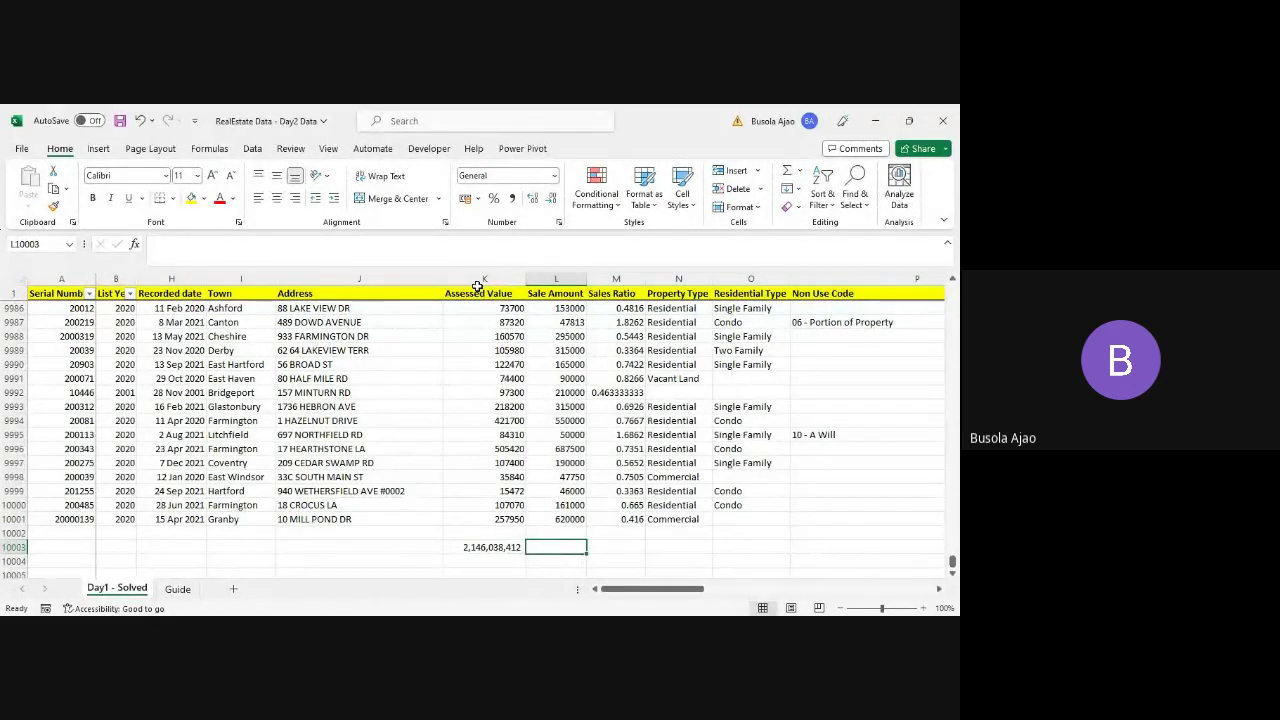
{"action": "key", "text": "Left"}
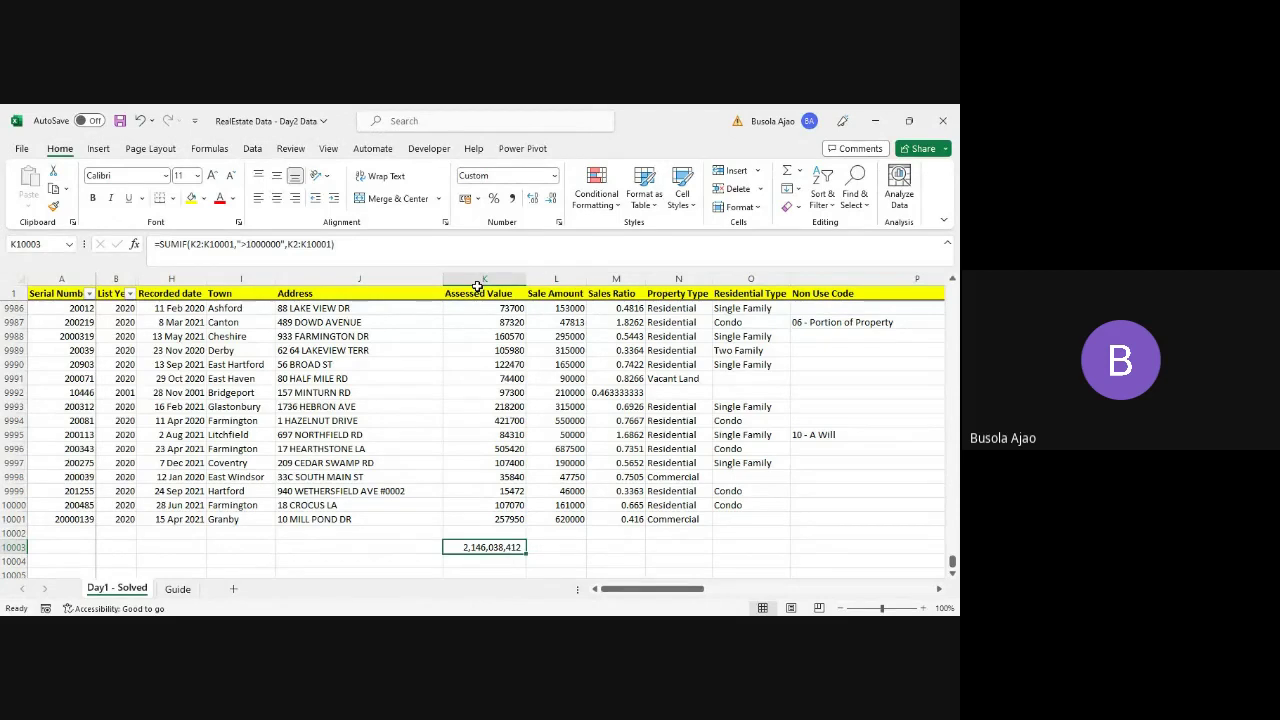
- Try copying the SUMIF formula from K10003 to L10003 below Sale Amount, and clear the copy
{"action": "key", "text": "ctrl+c"}
{"action": "key", "text": "Right"}
{"action": "key", "text": "Return"}
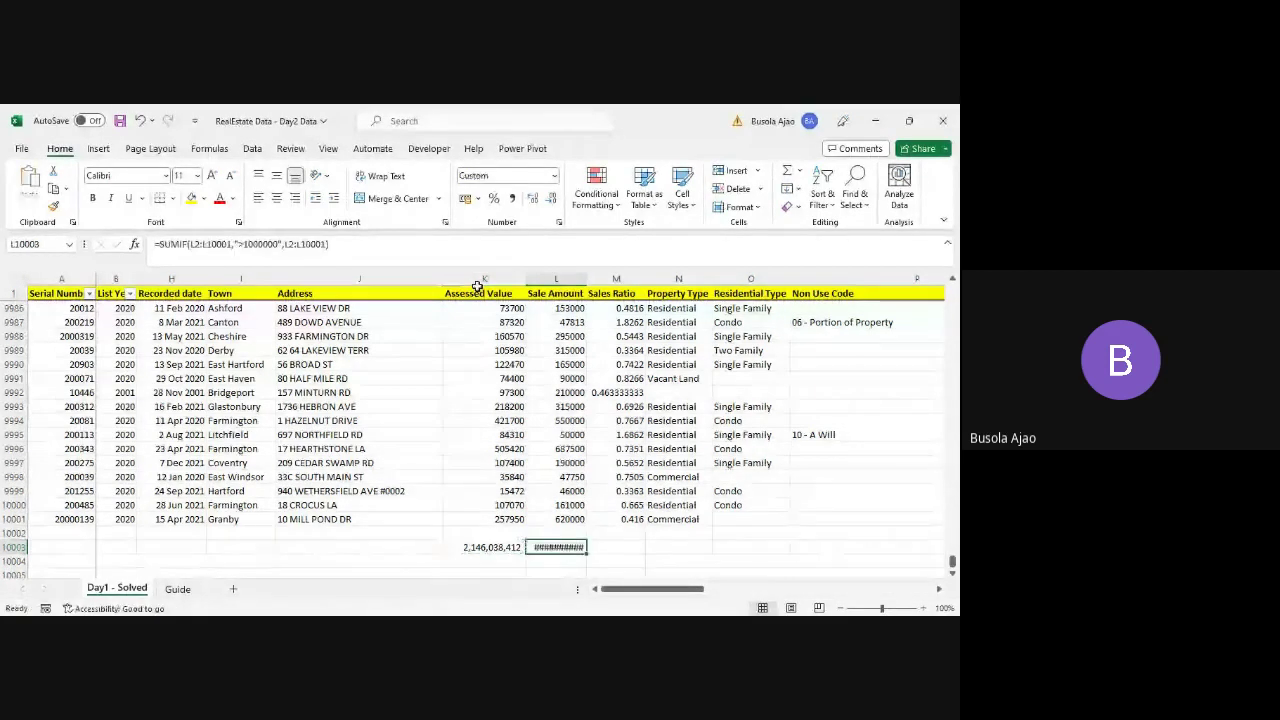
{"action": "key", "text": "Delete"}
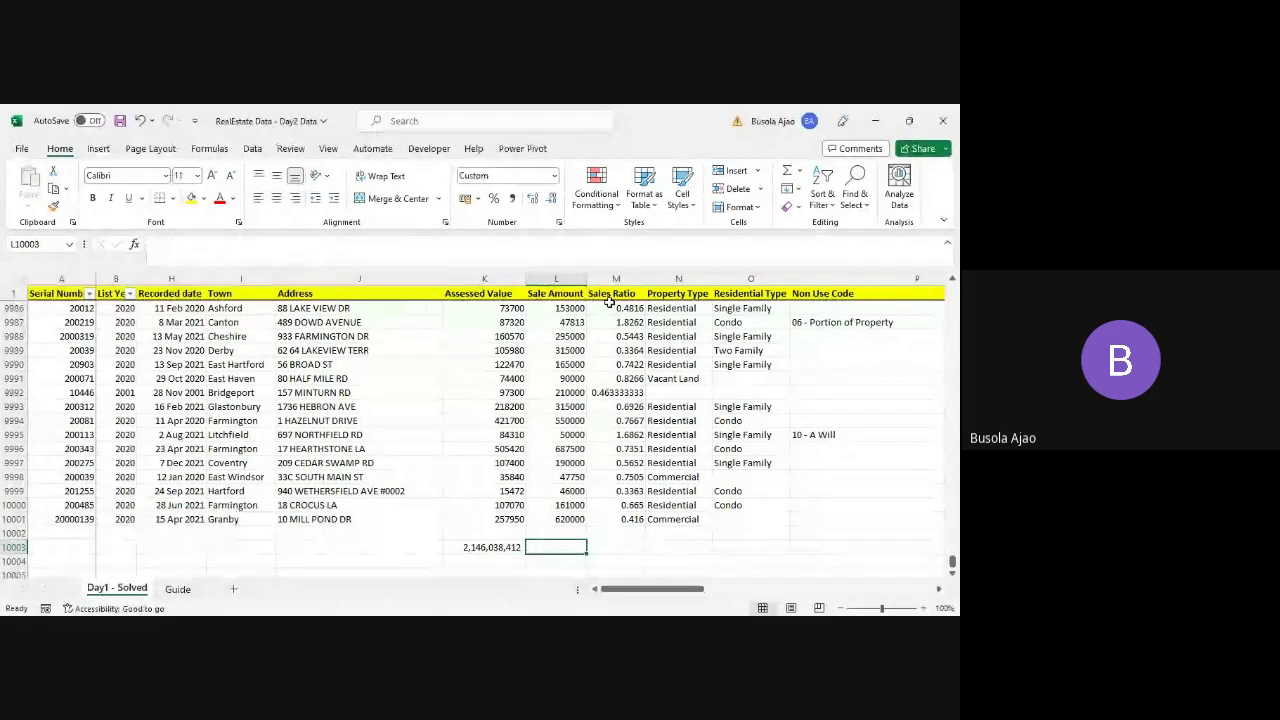
- Begin a SUMIF formula in L10003 below the Sale Amount column, with L2:L10001 as the criteria range
{"action": "type", "text": "="}
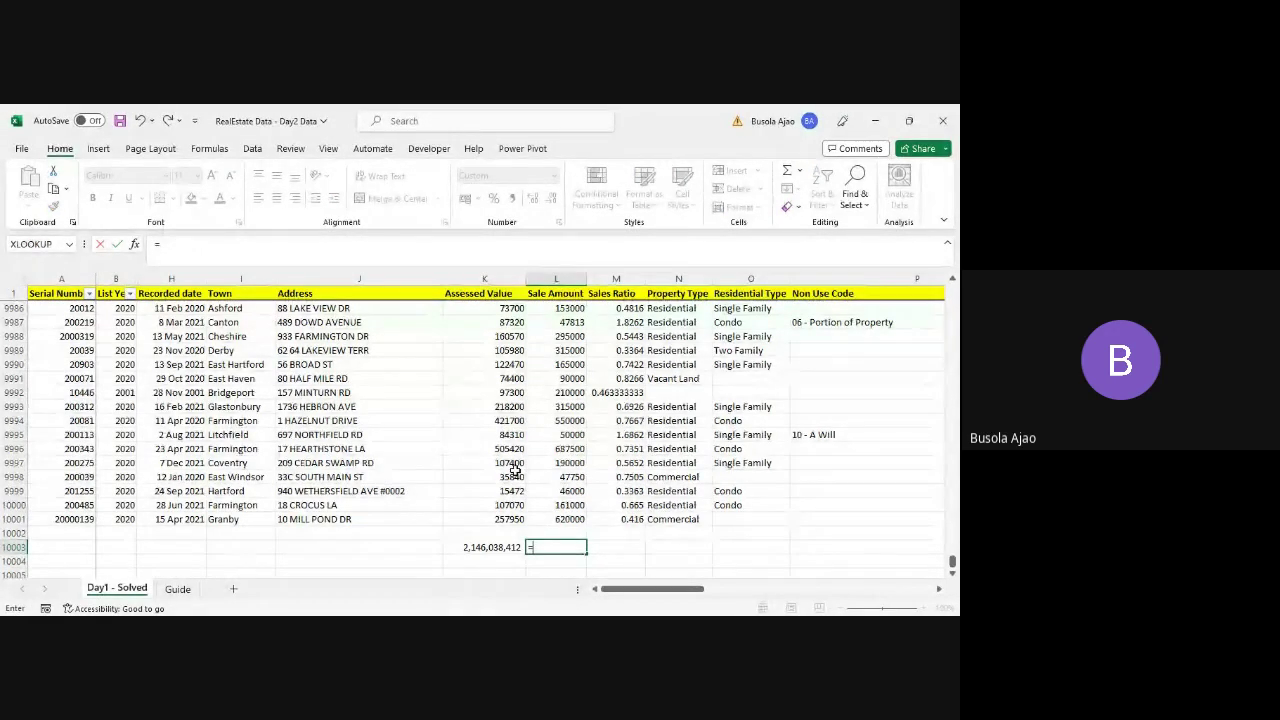
{"action": "type", "text": "sumif"}
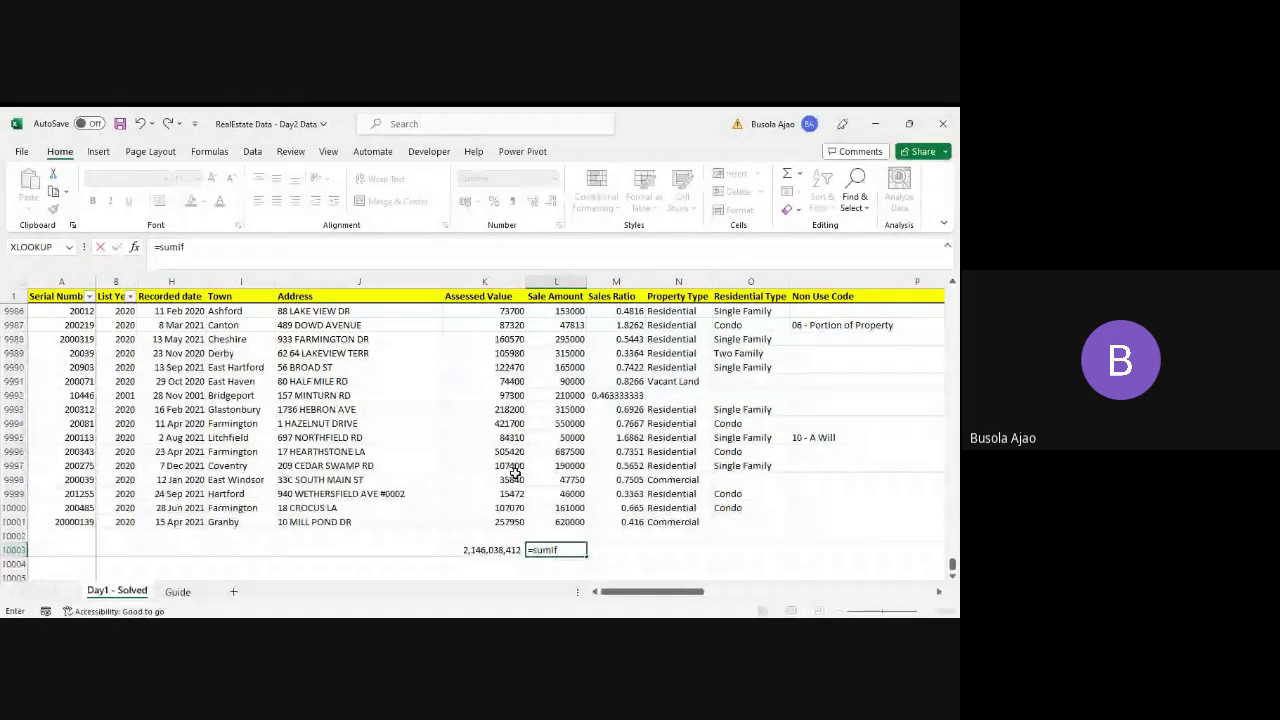
{"action": "type", "text": "("}
{"action": "key", "text": "Up"}
{"action": "key", "text": "Up"}
{"action": "key", "text": "ctrl+shift+Up"}
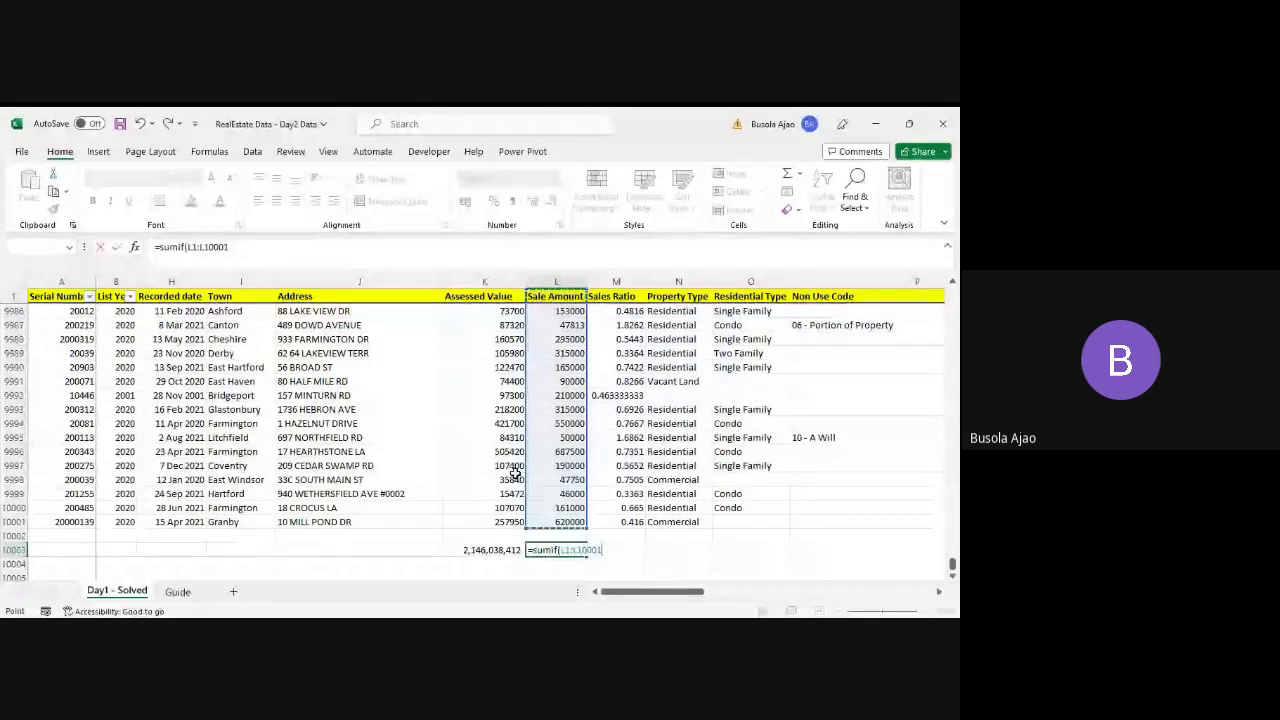
{"action": "key", "text": "shift+Down"}
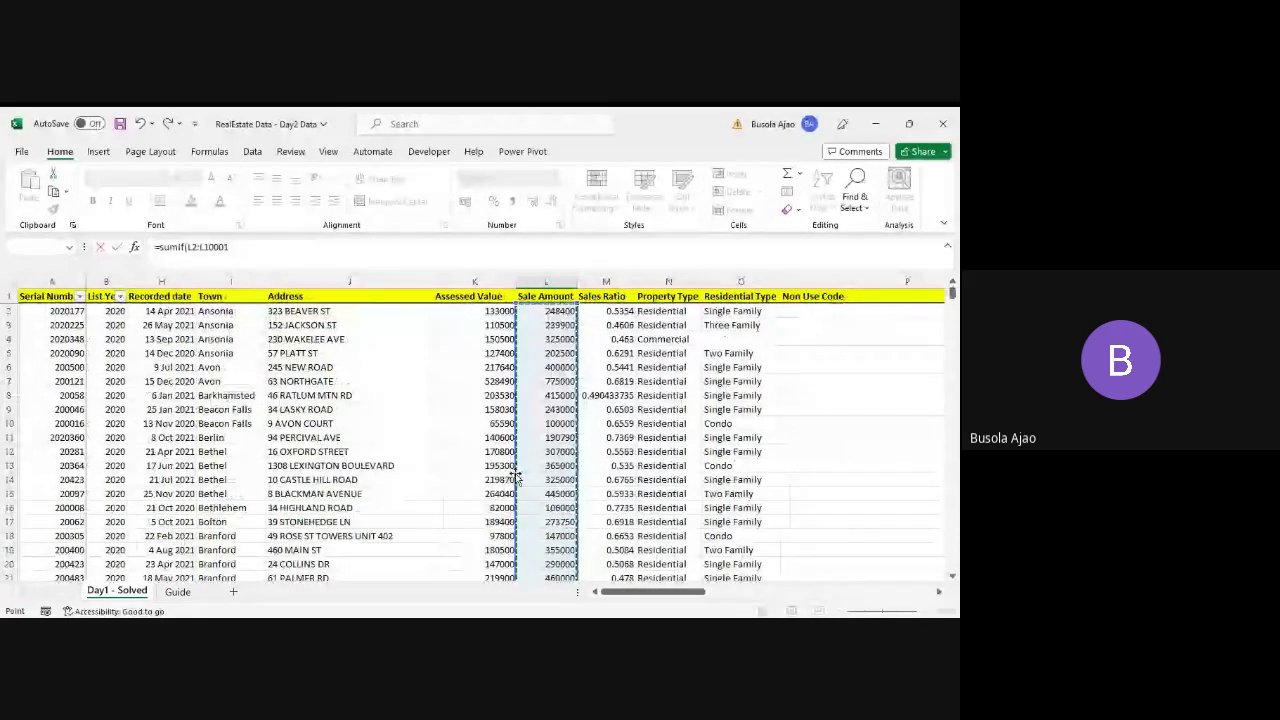
- Complete the SUMIF in L10003 with the criterion ">1000000" and the sum range L2:L10001
{"action": "type", "text": ",\""}
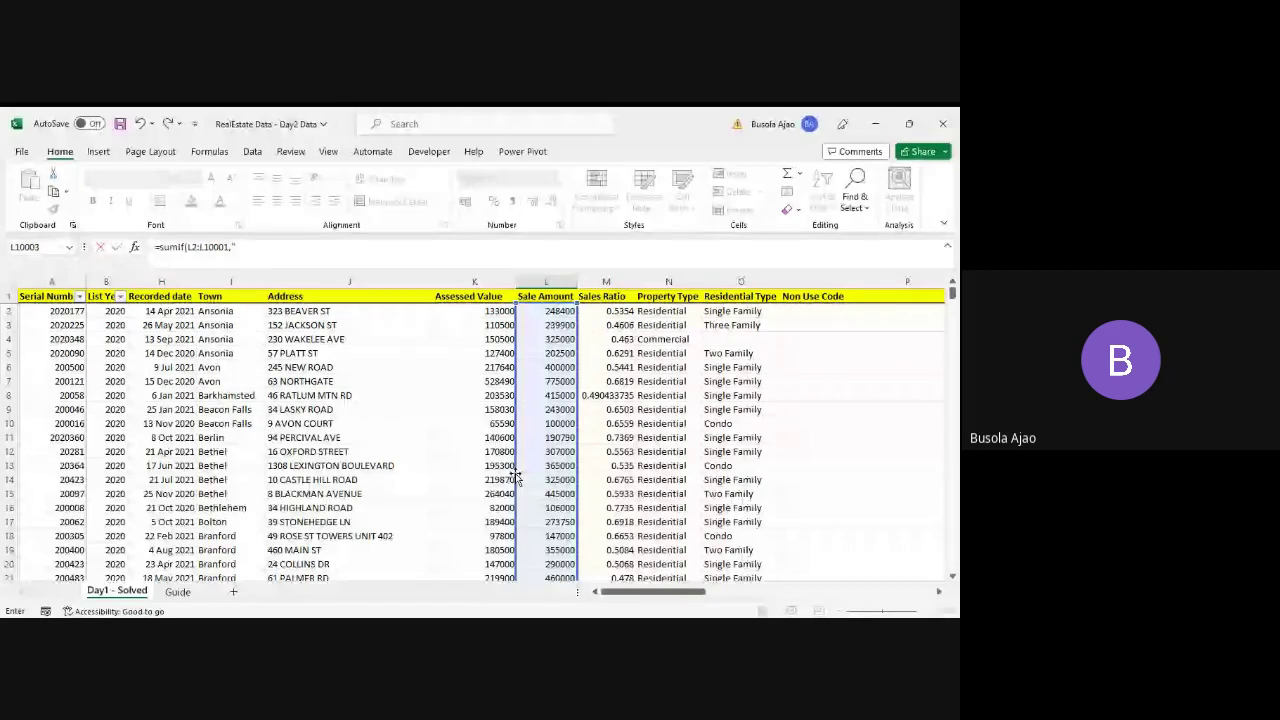
{"action": "type", "text": ">1"}
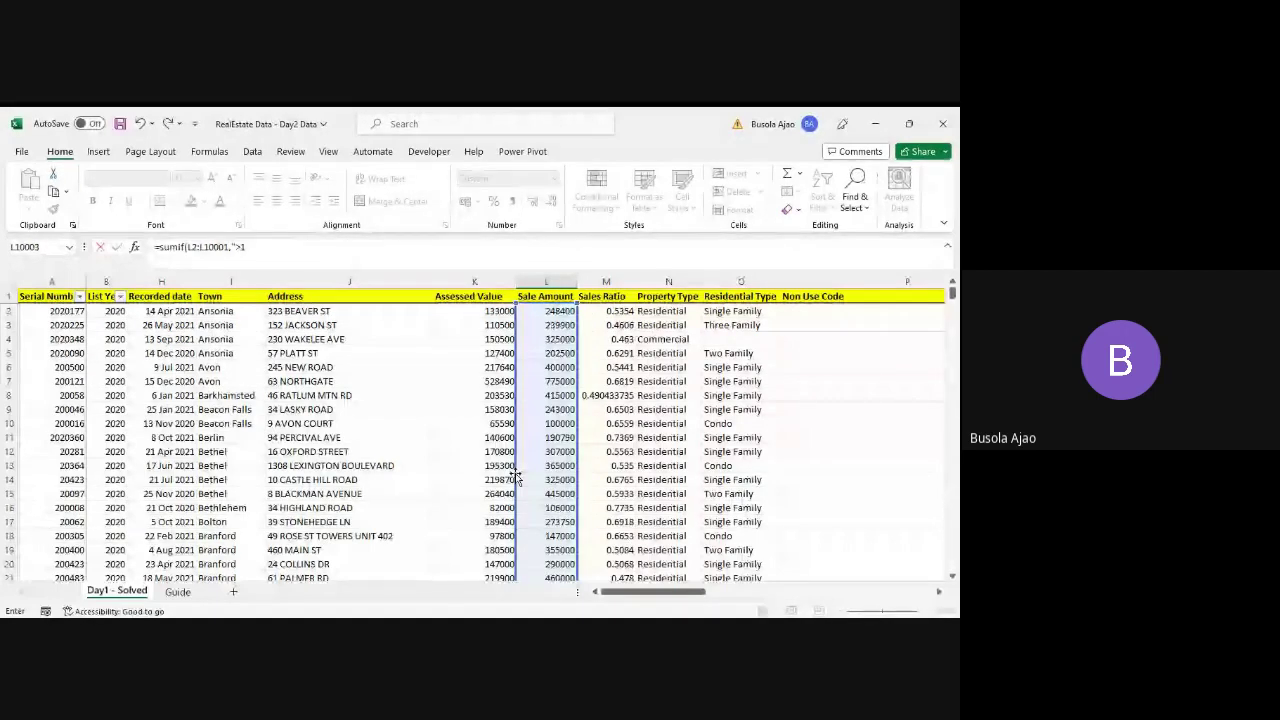
{"action": "type", "text": "000000"}
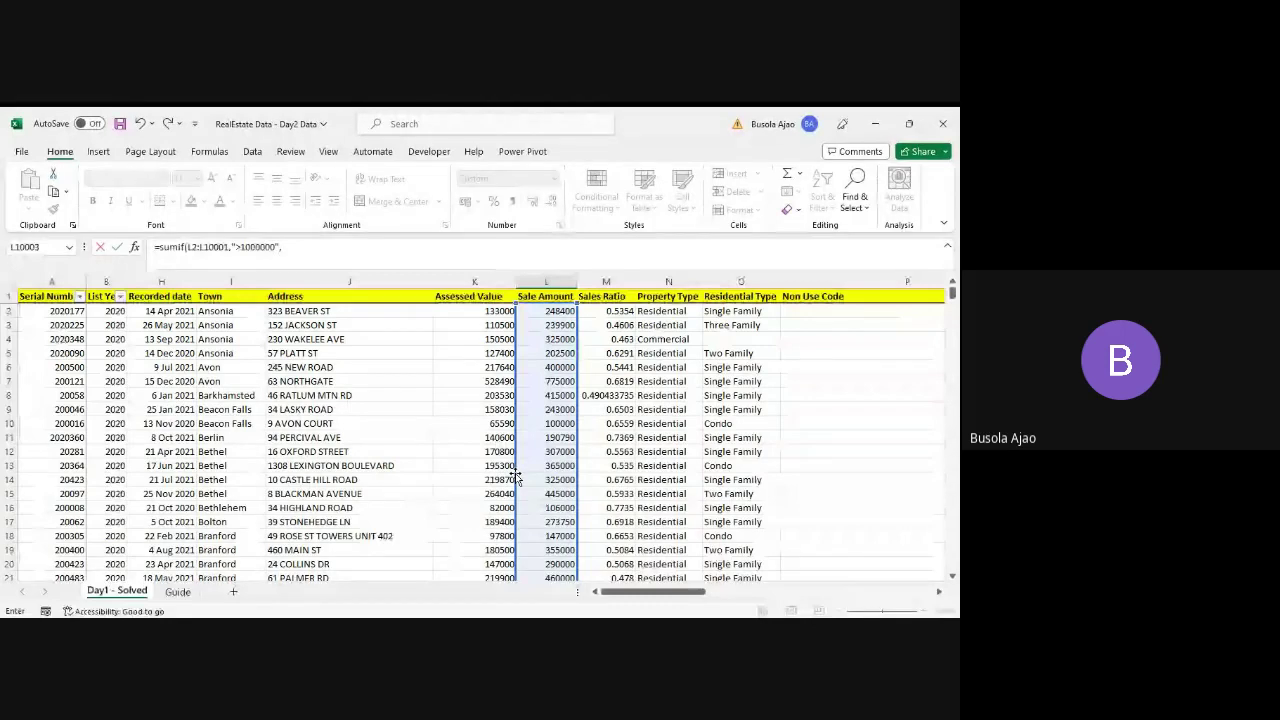
{"action": "left_click", "coordinate": [545, 310]}
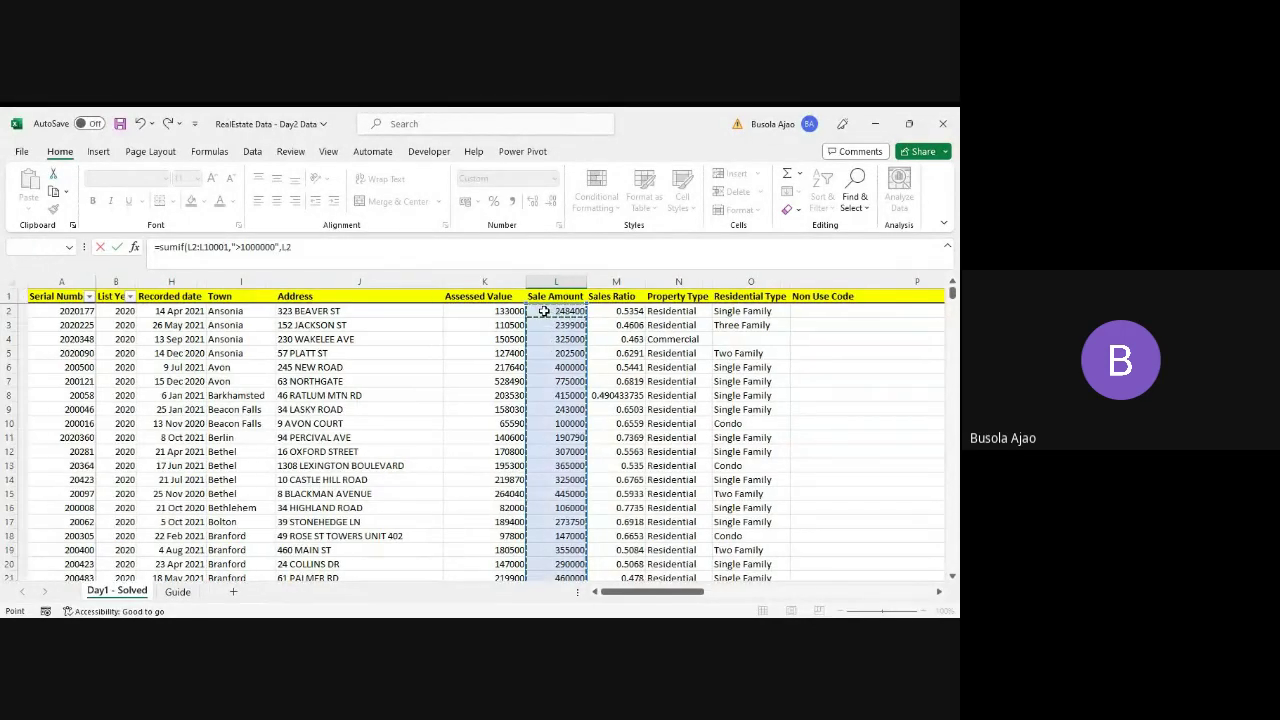
{"action": "key", "text": "ctrl+shift+Down"}
{"action": "key", "text": "Return"}
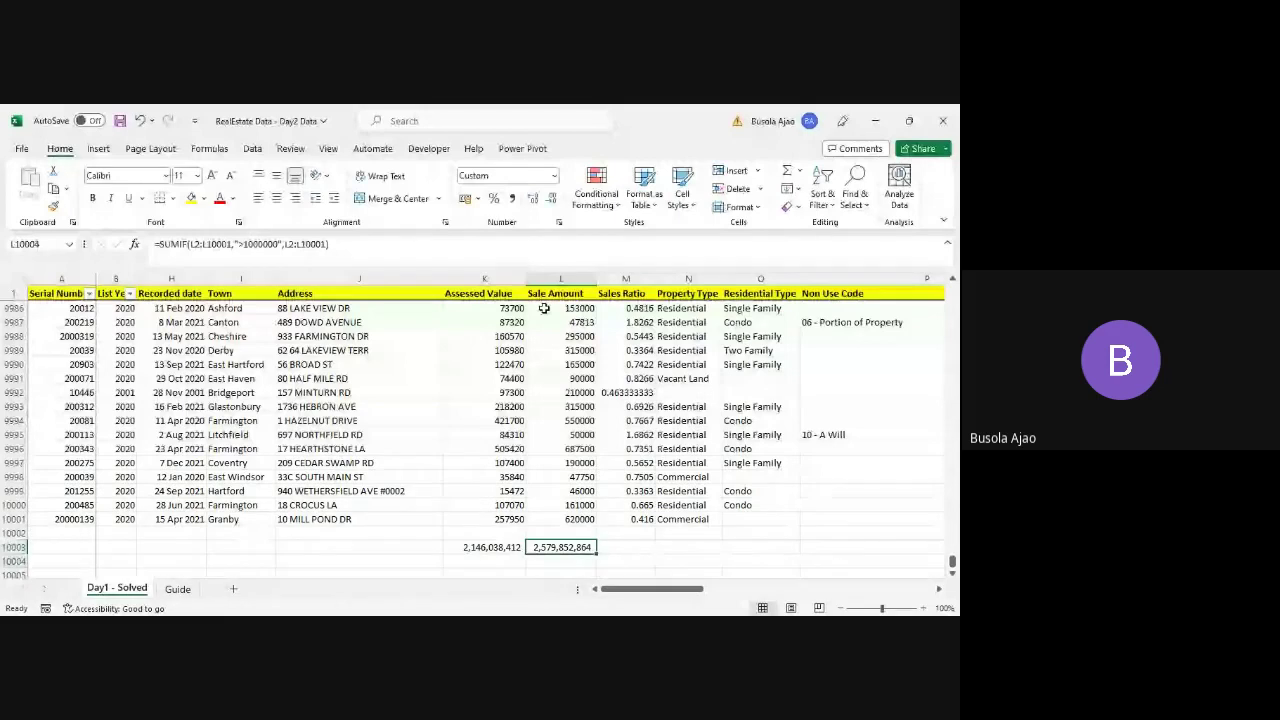
{"action": "key", "text": "Down"}
{"action": "key", "text": "Left"}
{"action": "key", "text": "Up"}
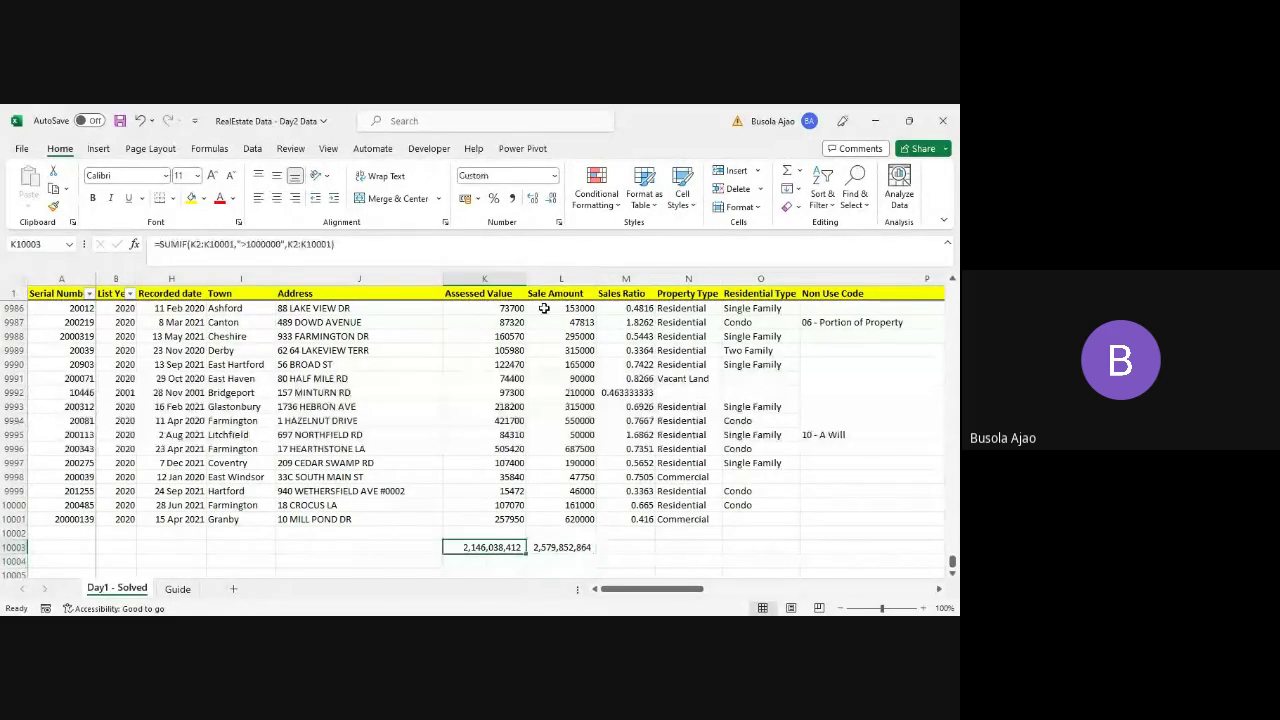
{"action": "key", "text": "Right"}
{"action": "key", "text": "Left"}
{"action": "key", "text": "Down"}
{"action": "key", "text": "Right"}
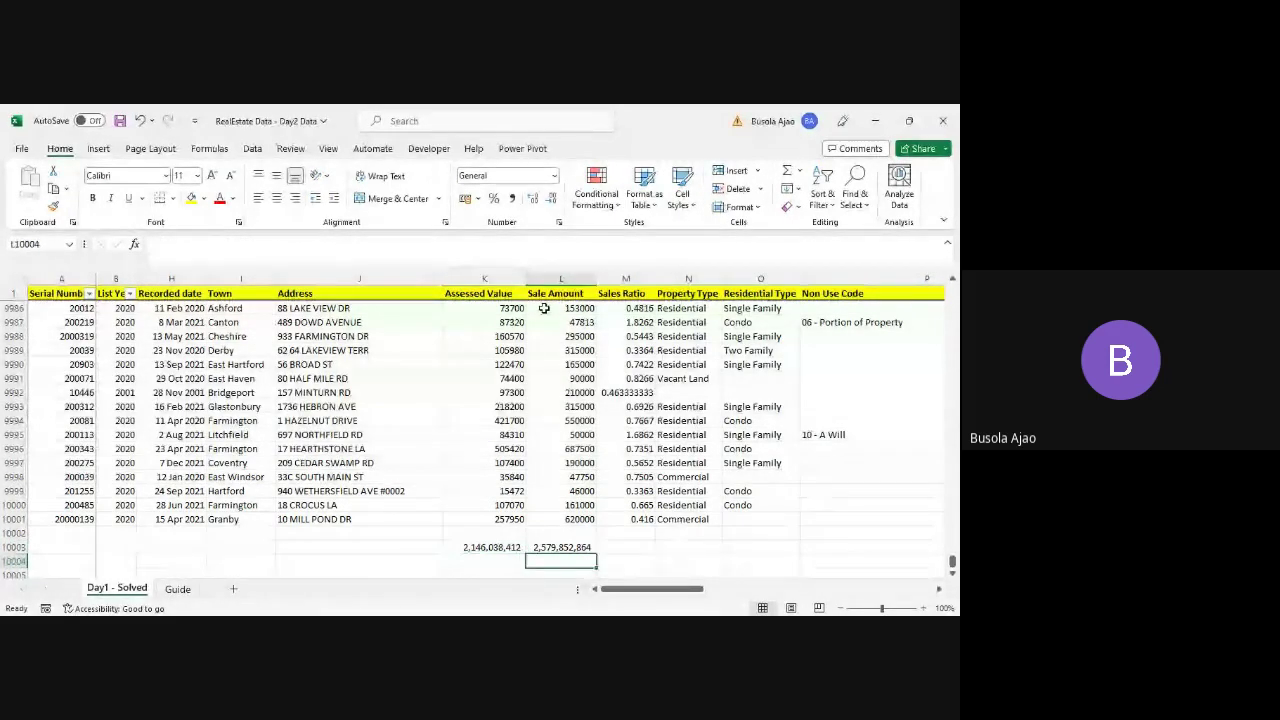
{"action": "key", "text": "Left"}
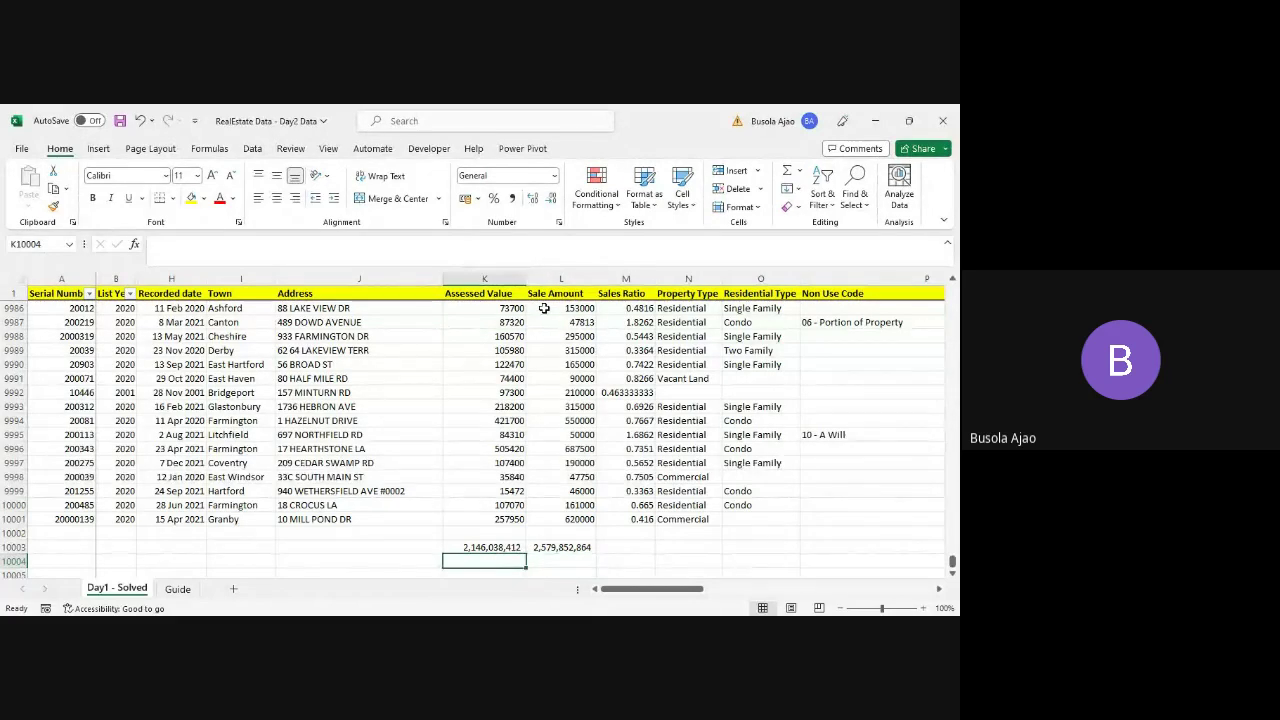
{"action": "key", "text": "Up"}
{"action": "key", "text": "Down"}
{"action": "type", "text": "="}
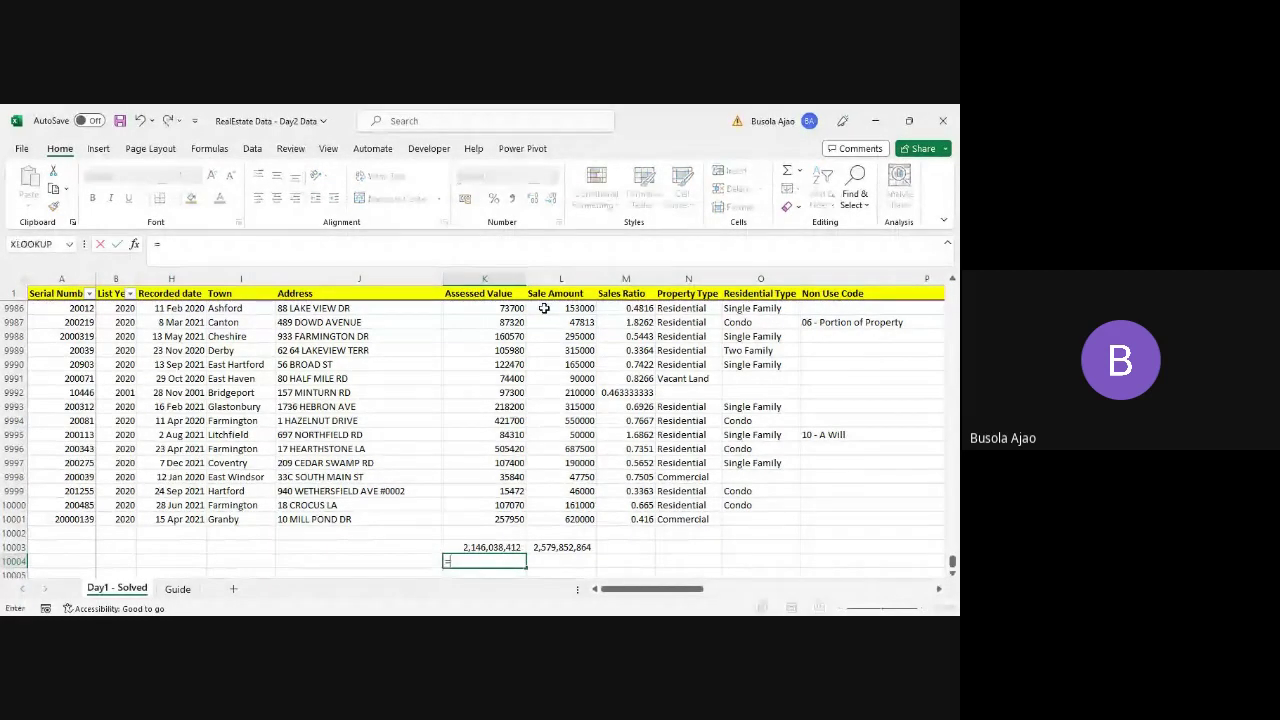
{"action": "type", "text": "counti"}
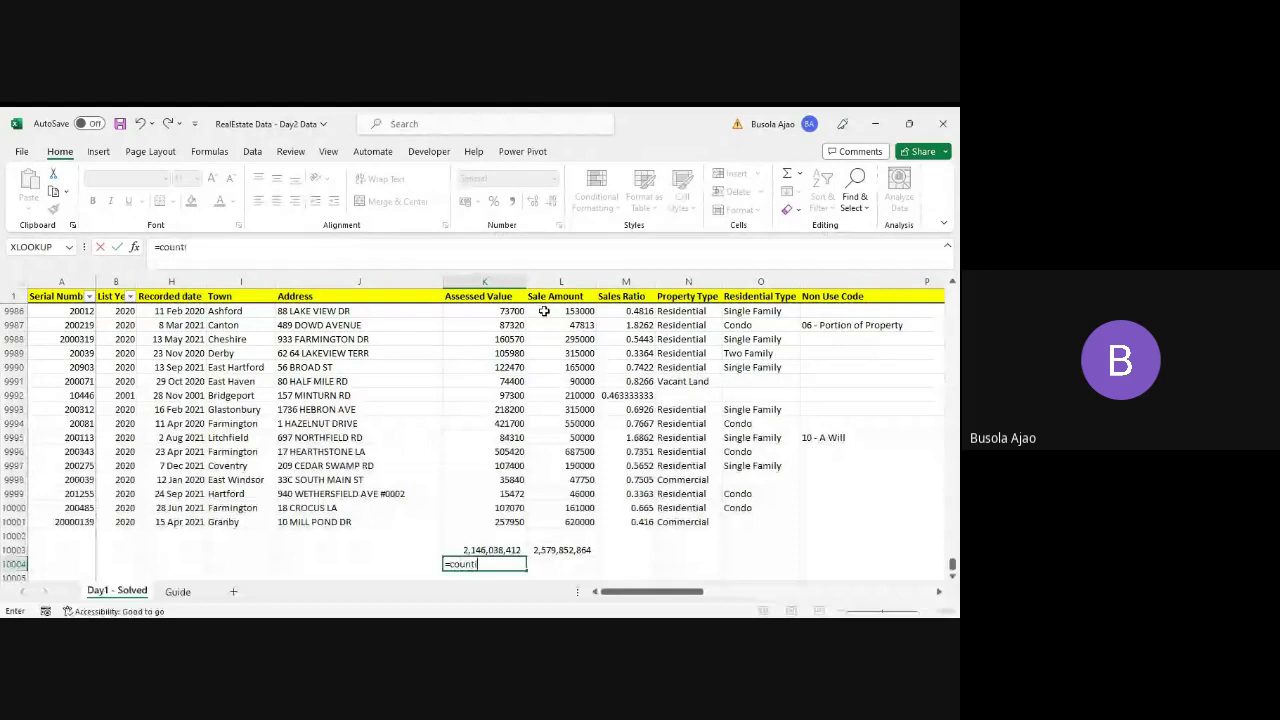
{"action": "type", "text": "f)"}
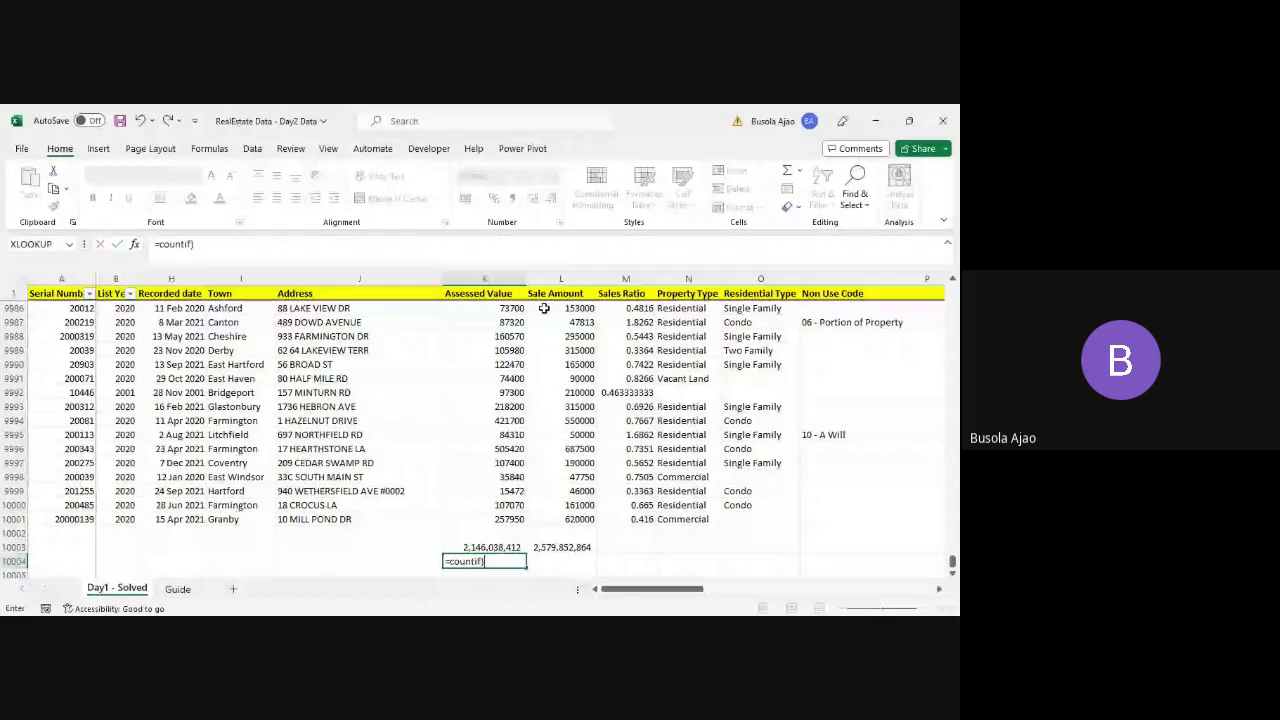
{"action": "key", "text": "BackSpace"}
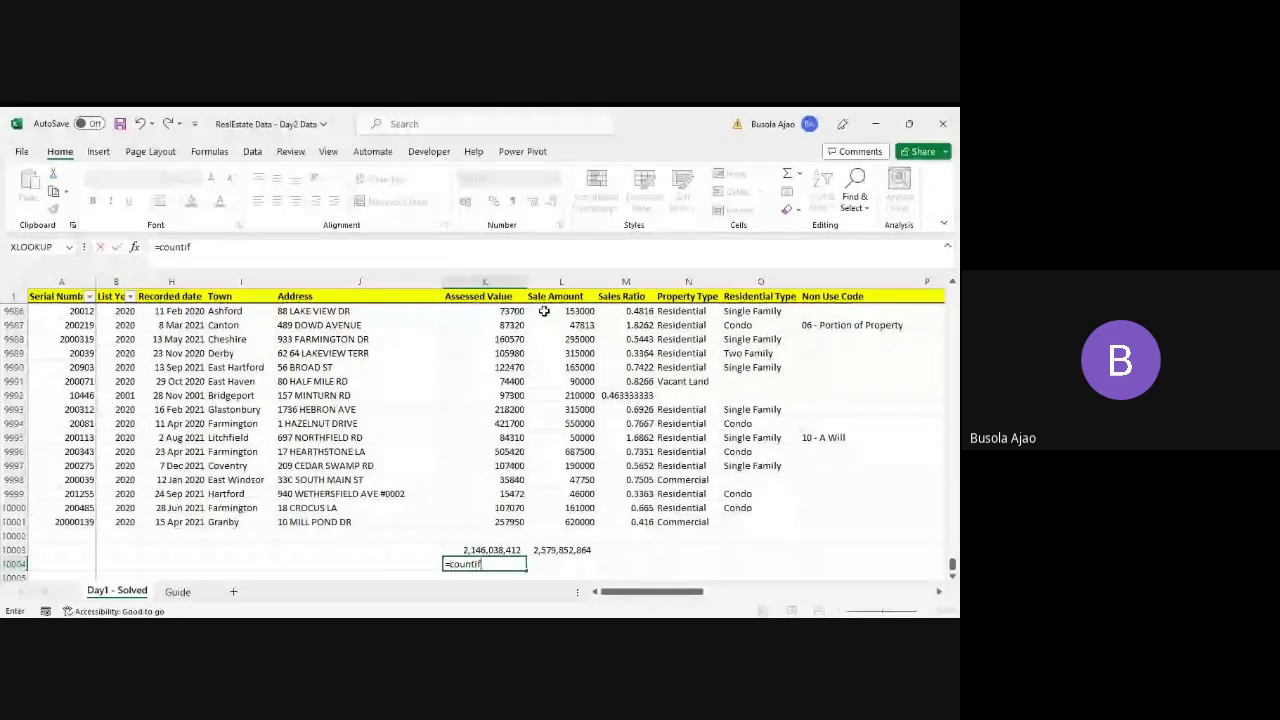
{"action": "key", "text": "ctrl+Return"}
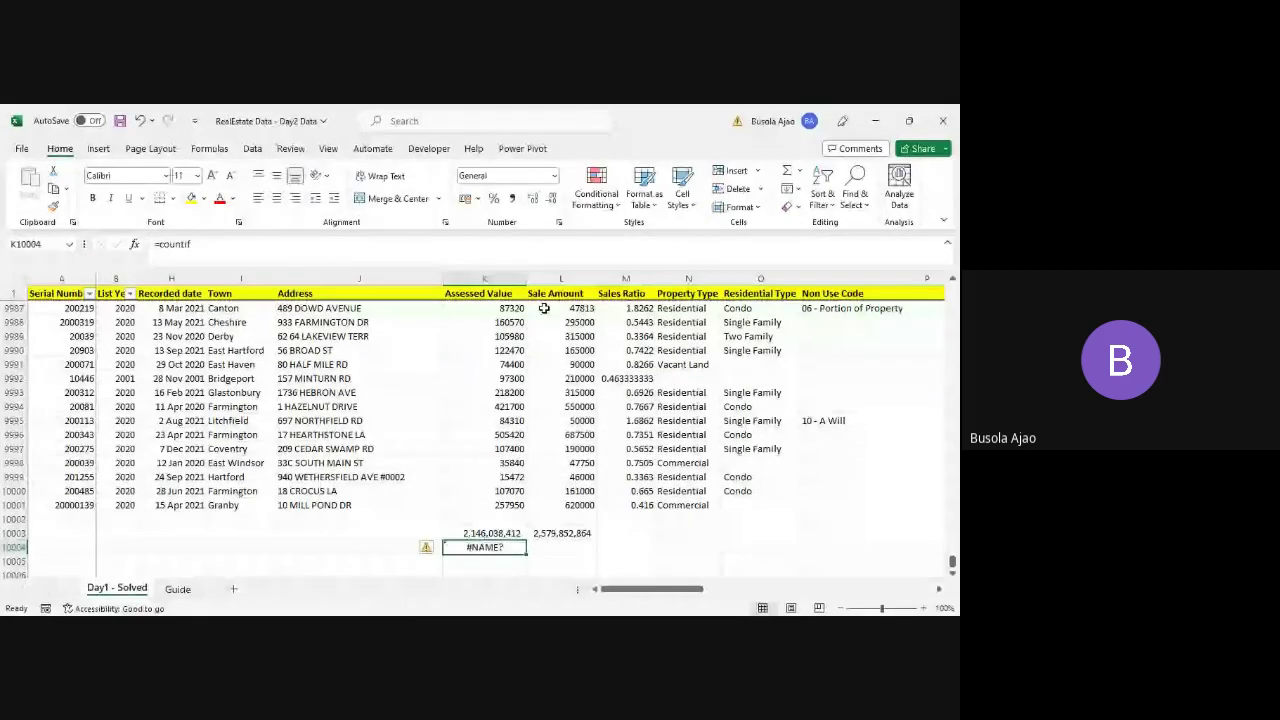
{"action": "key", "text": "Delete"}
- Copy the text of the SUMIF formula in K10003 into K10004, keeping its references to K2:K10001
{"action": "key", "text": "Up"}
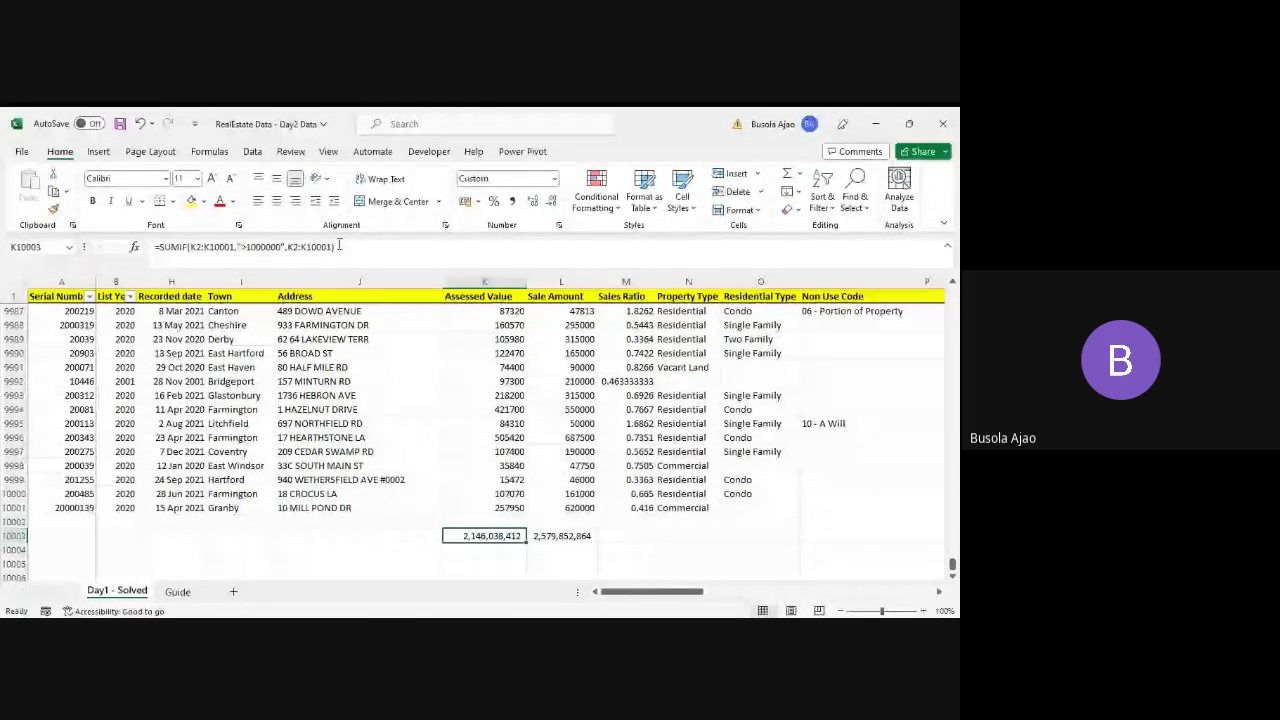
{"action": "left_click_drag", "start_coordinate": [343, 251], "coordinate": [115, 254]}
{"action": "key", "text": "Return"}
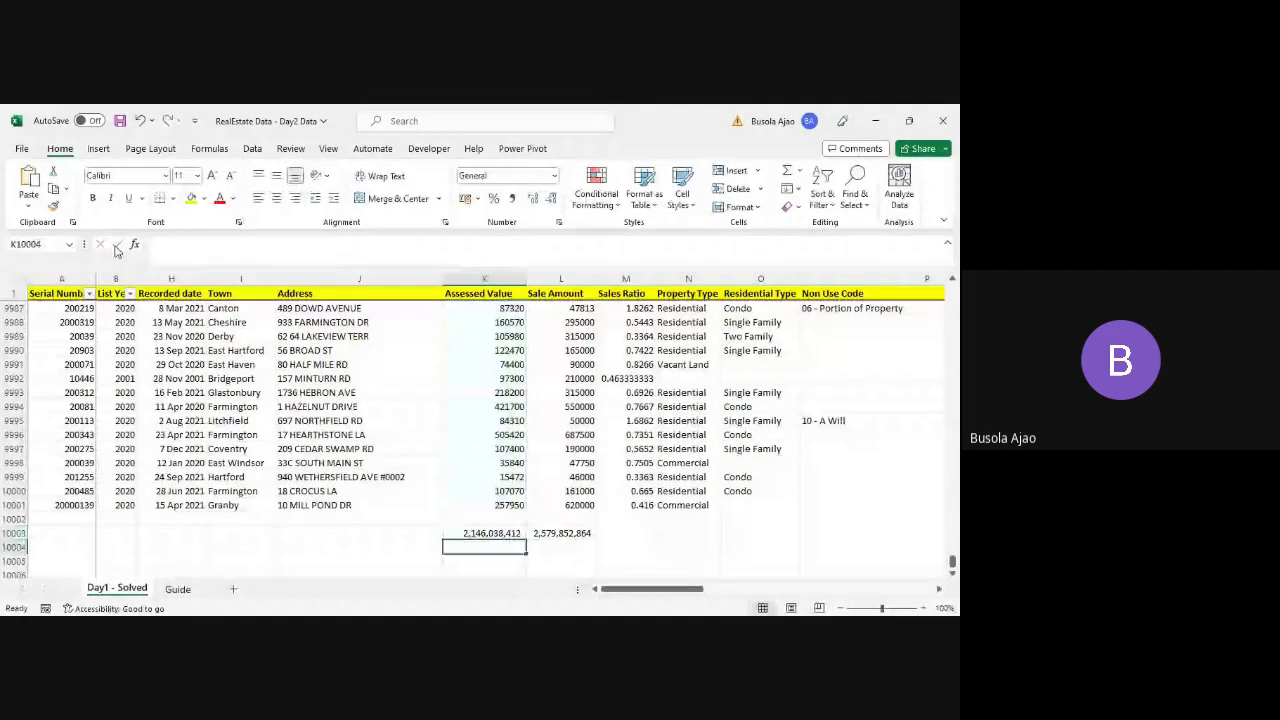
{"action": "left_click", "coordinate": [194, 246]}
{"action": "key", "text": "ctrl+v"}
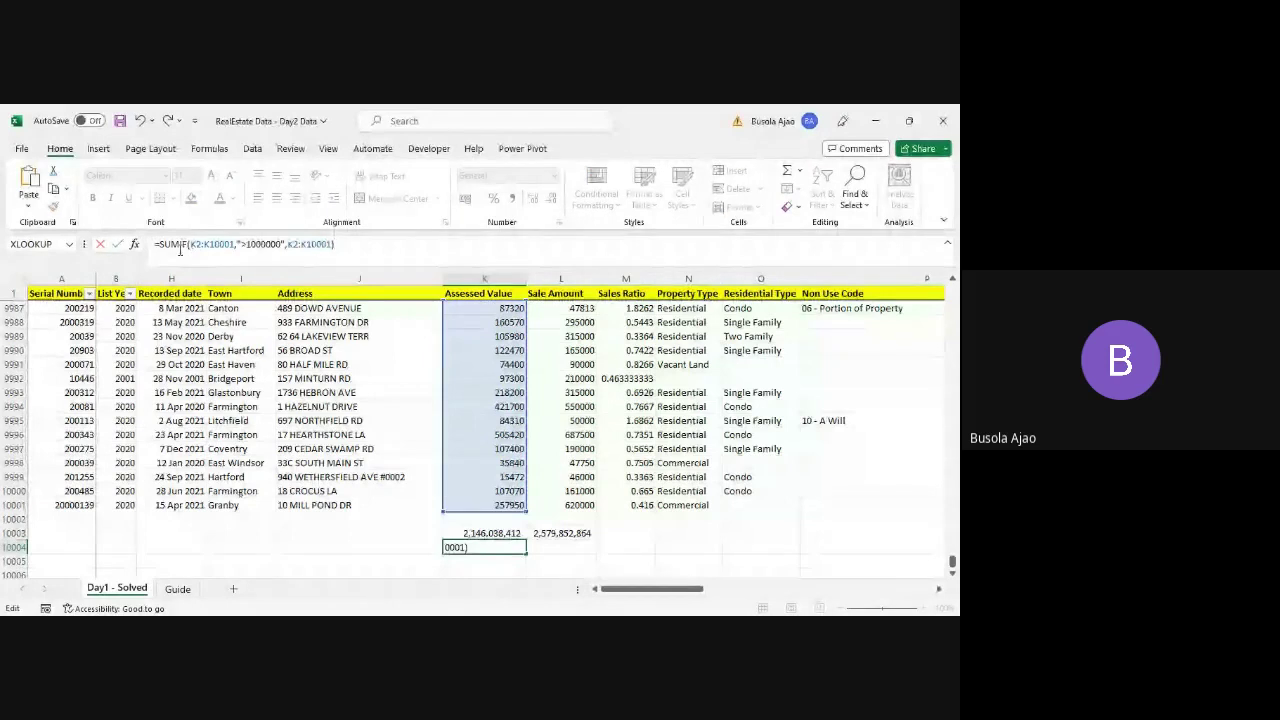
- Replace SUM with COUNT in the K10004 formula so that it uses the COUNTIF function
{"action": "left_click", "coordinate": [180, 250]}
{"action": "key", "text": "BackSpace"}
{"action": "key", "text": "BackSpace"}
{"action": "key", "text": "BackSpace"}
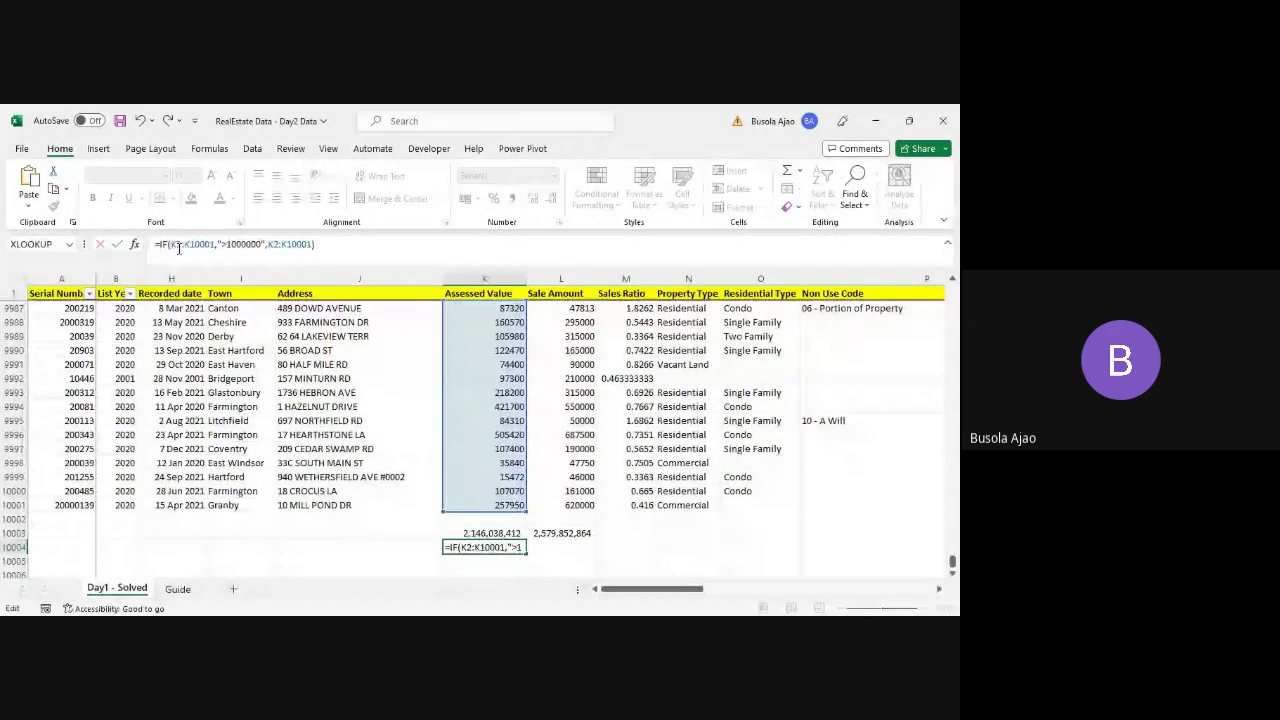
{"action": "type", "text": "COUNT"}
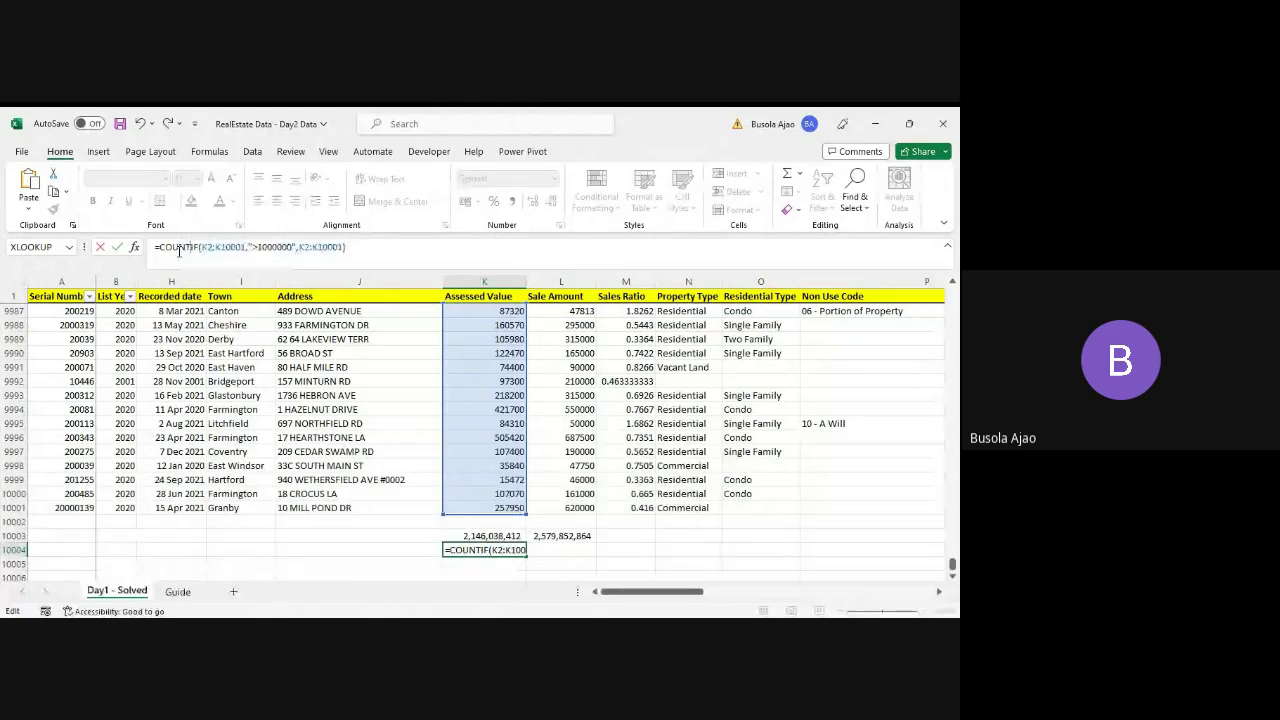
- Remove the third argument K2:K10001 from the K10004 formula and enter it as =COUNTIF(K2:K10001,">1000000")
{"action": "key", "text": "Return"}
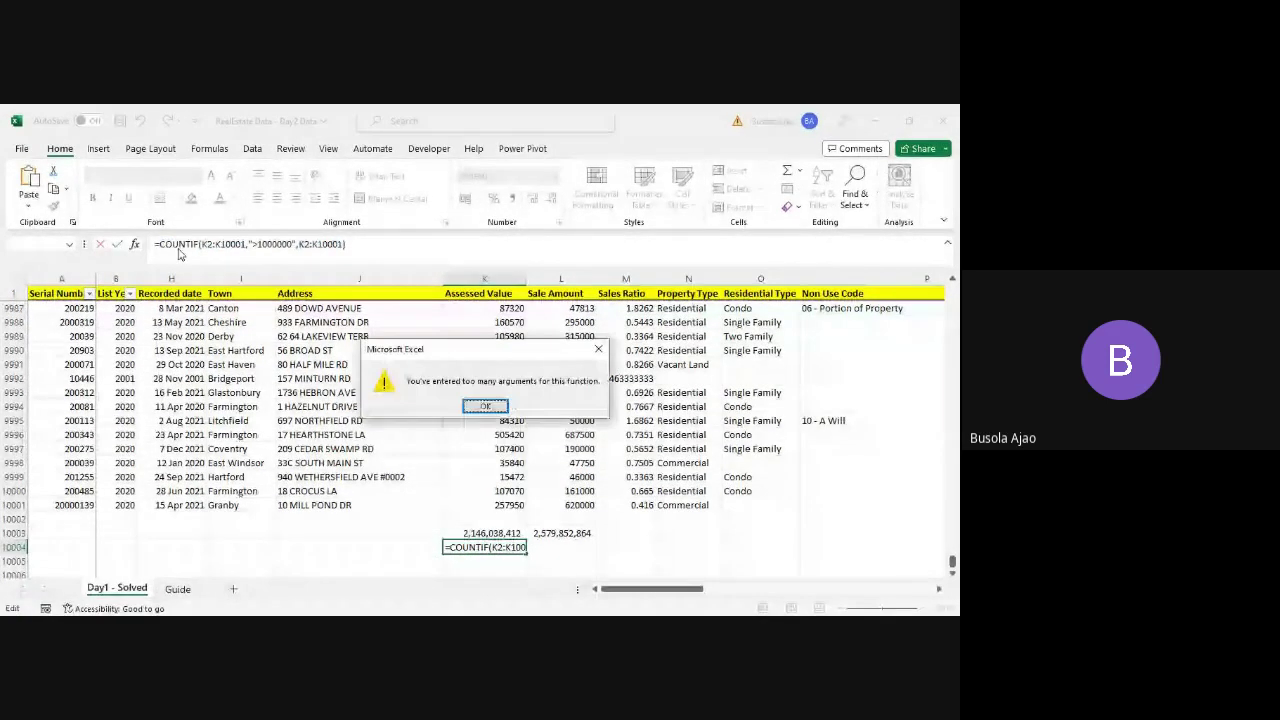
{"action": "key", "text": "Return"}
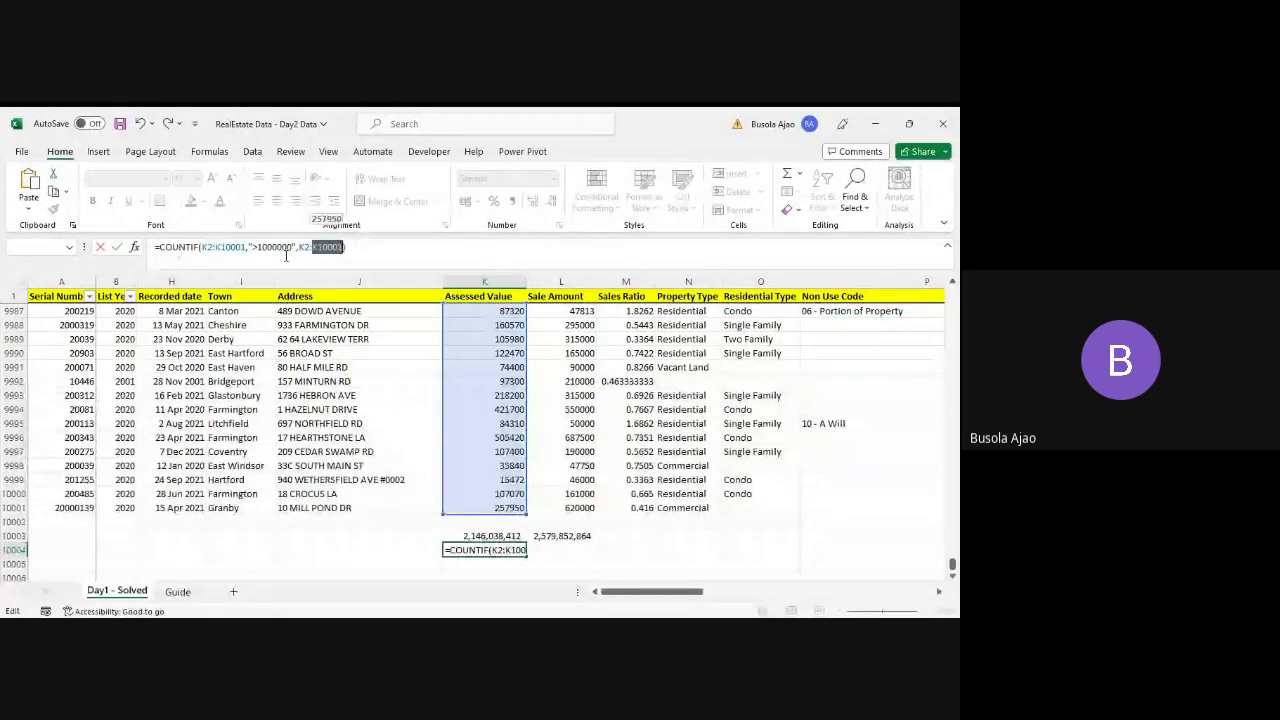
{"action": "key", "text": "BackSpace"}
{"action": "key", "text": "BackSpace"}
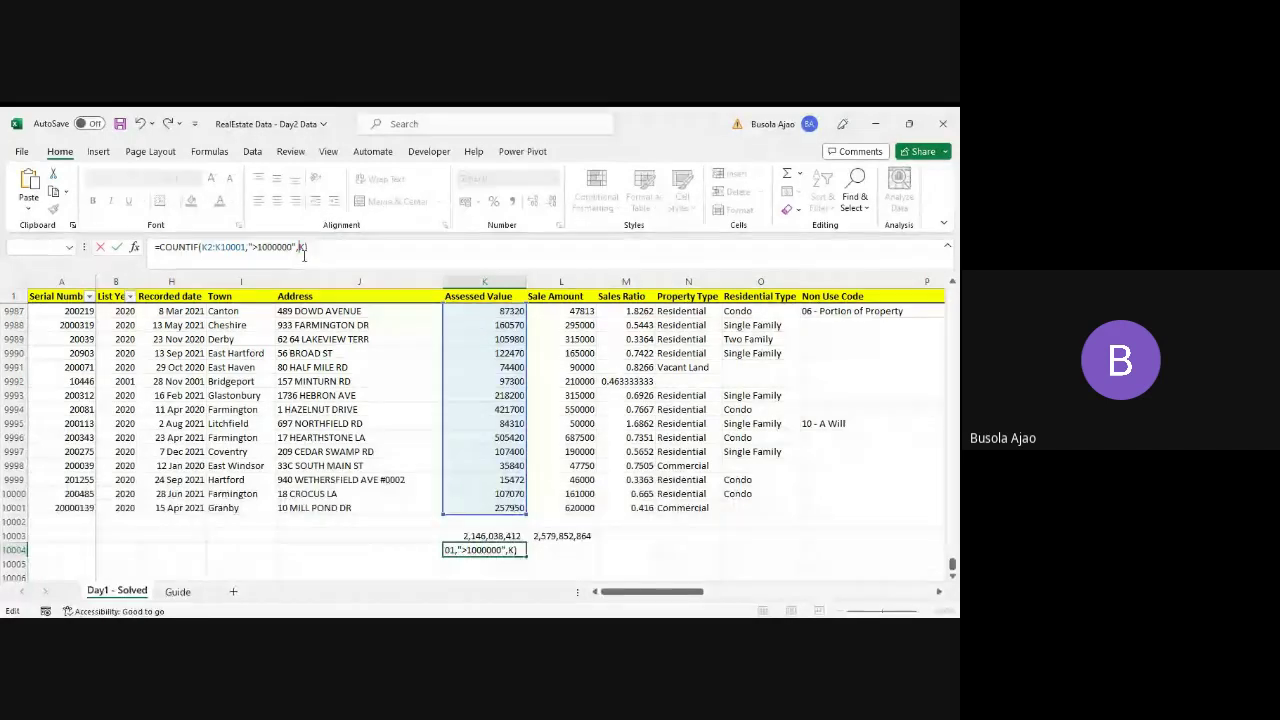
{"action": "key", "text": "Return"}
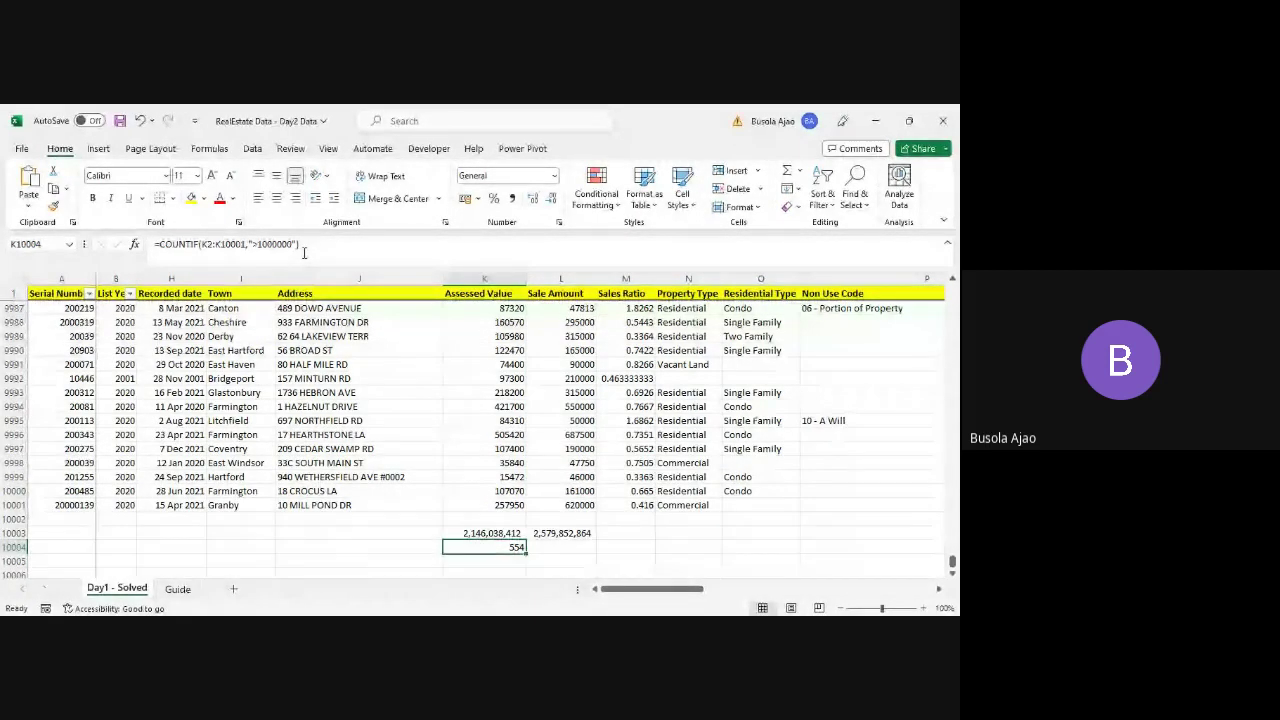
- Calculate the average of the Assessed Values above 1000000 in K10005 with the formula =K10003/K10004
{"action": "key", "text": "Down"}
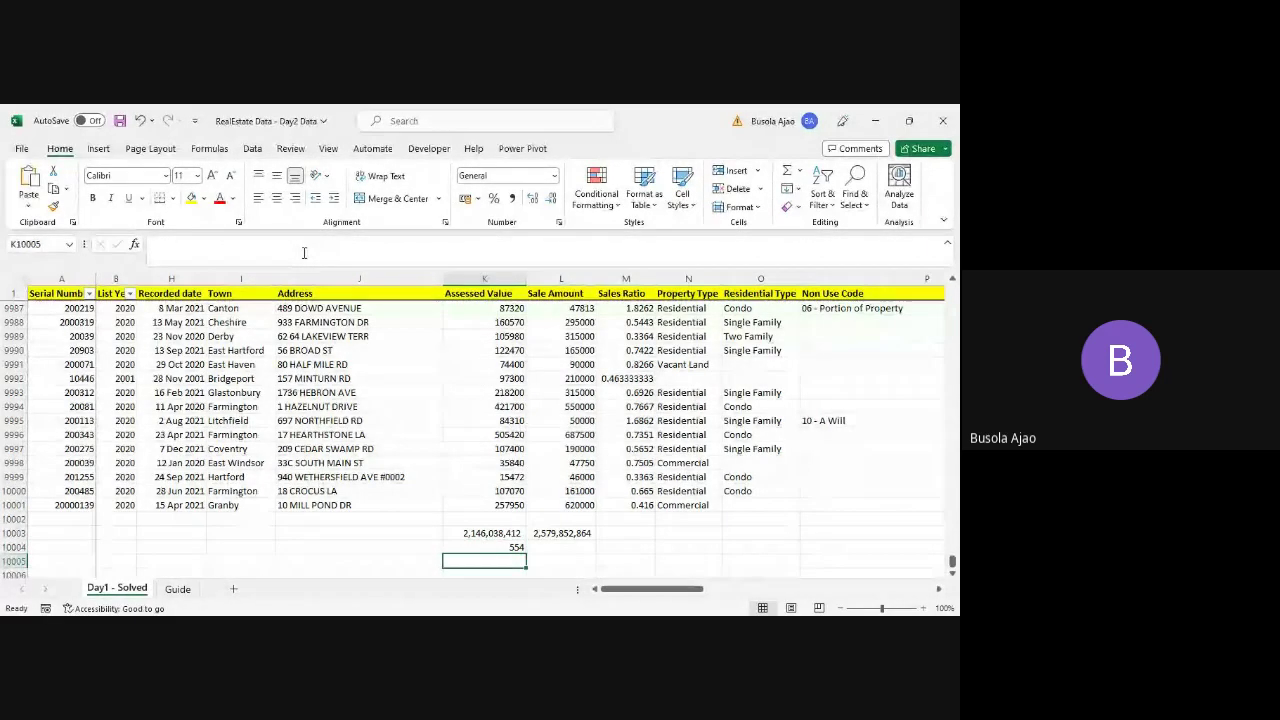
{"action": "type", "text": "="}
{"action": "key", "text": "Up"}
{"action": "key", "text": "Up"}
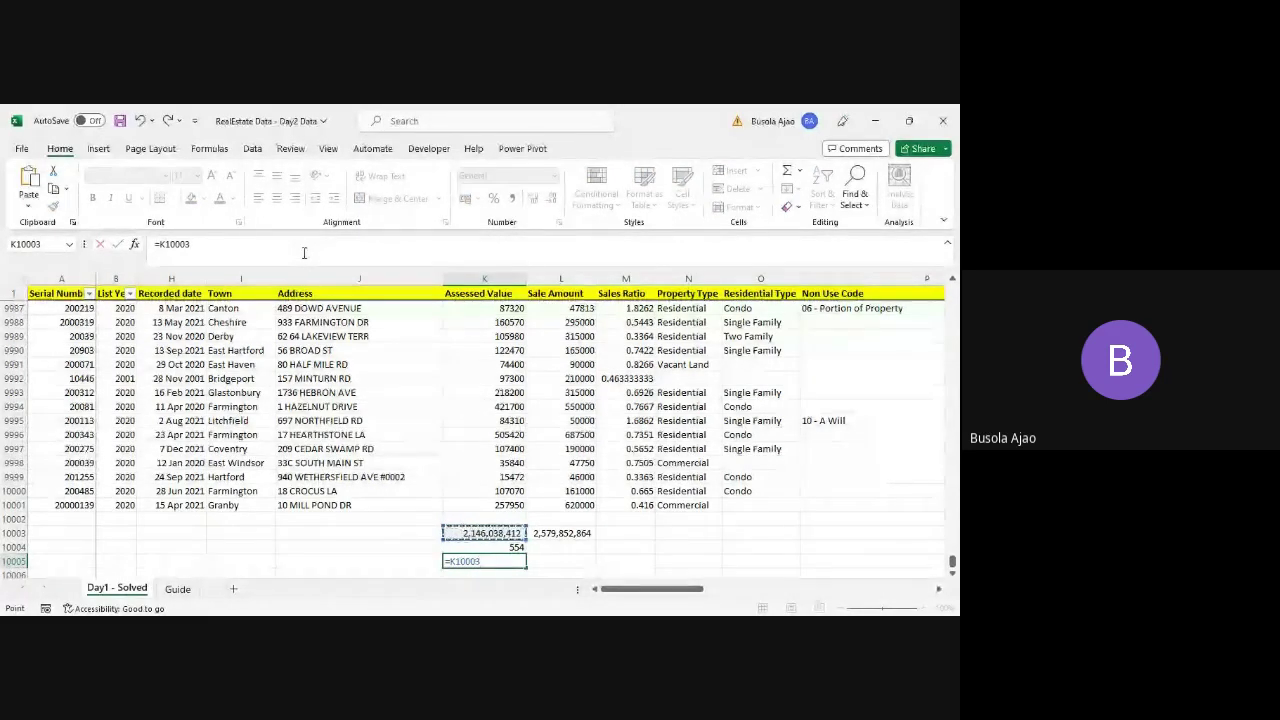
{"action": "type", "text": "/"}
{"action": "key", "text": "Up"}
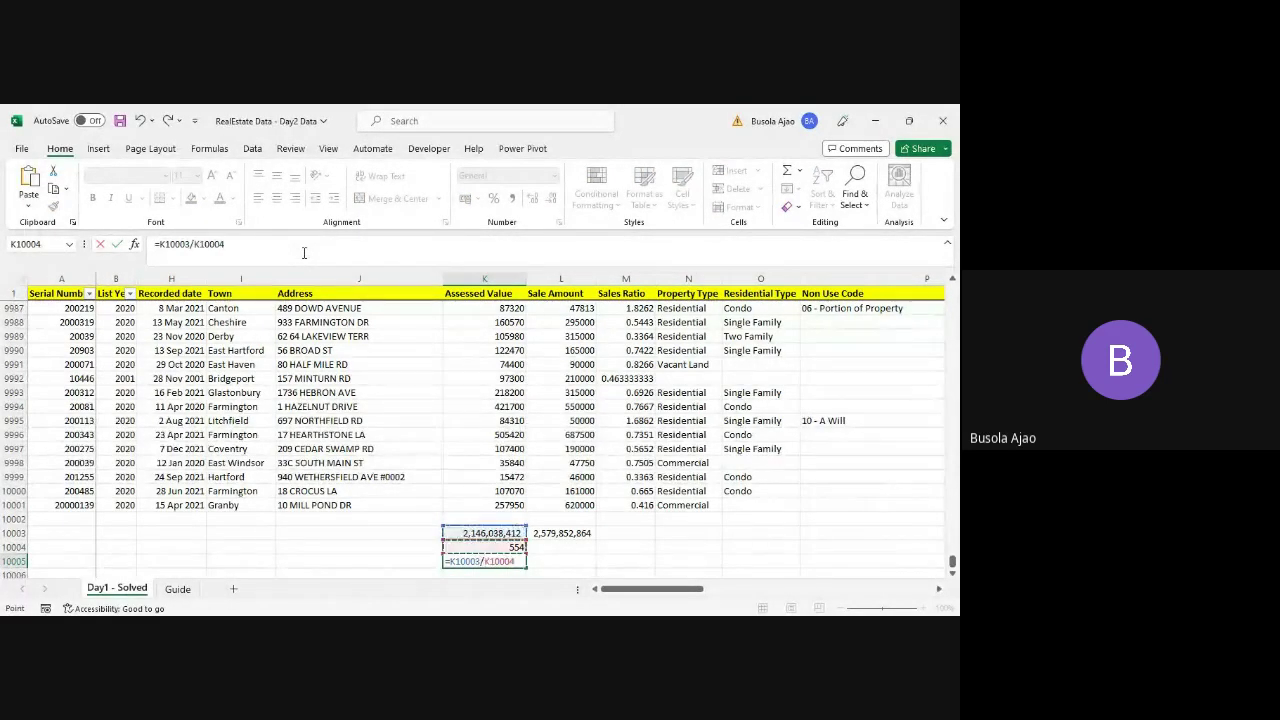
{"action": "key", "text": "Return"}
{"action": "key", "text": "Up"}
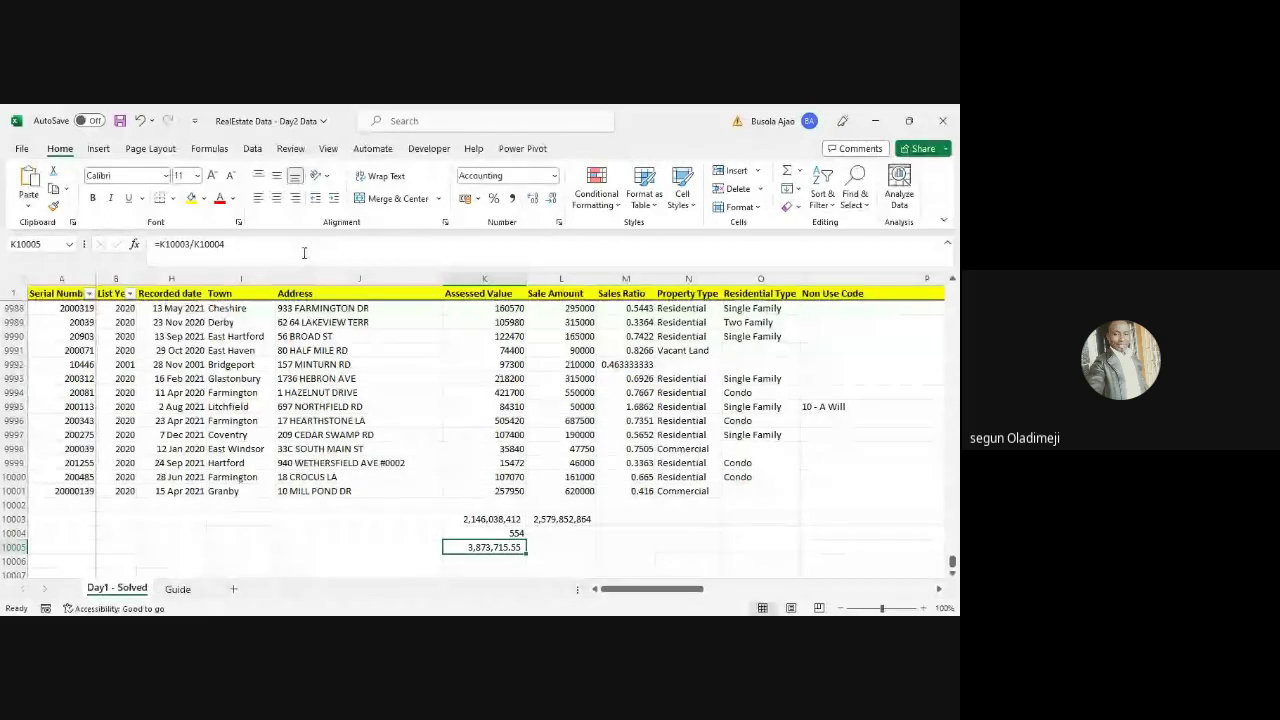
{"action": "key", "text": "alt+Tab"}
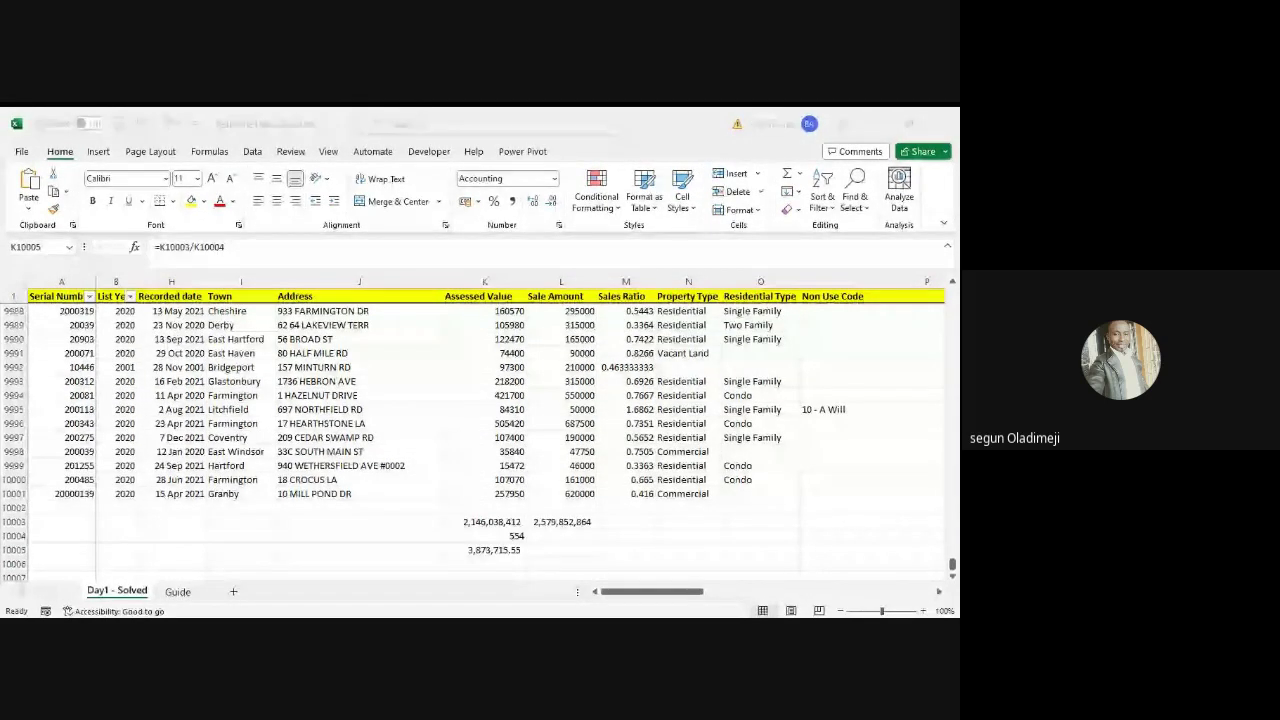
{"action": "key", "text": "alt+Tab"}
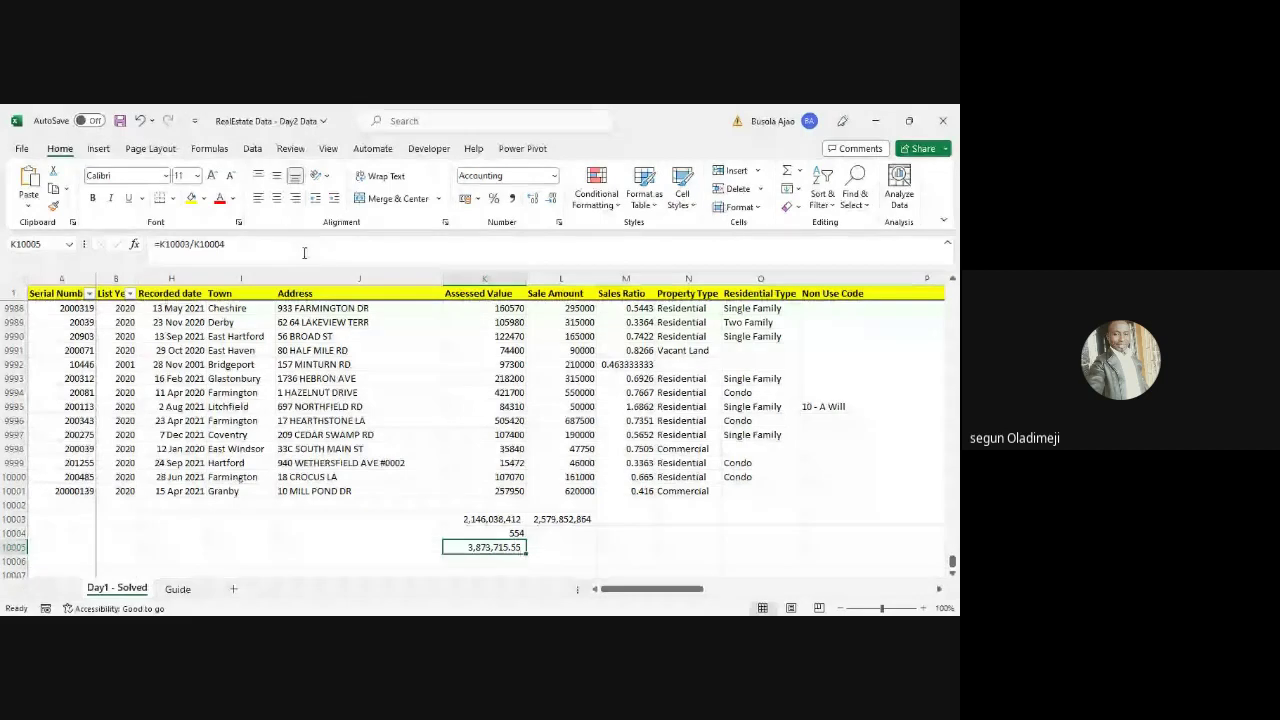
- Change the end of the sum range in the K10003 SUMIF formula to column L, row 10001
{"action": "key", "text": "Up"}
{"action": "key", "text": "Up"}
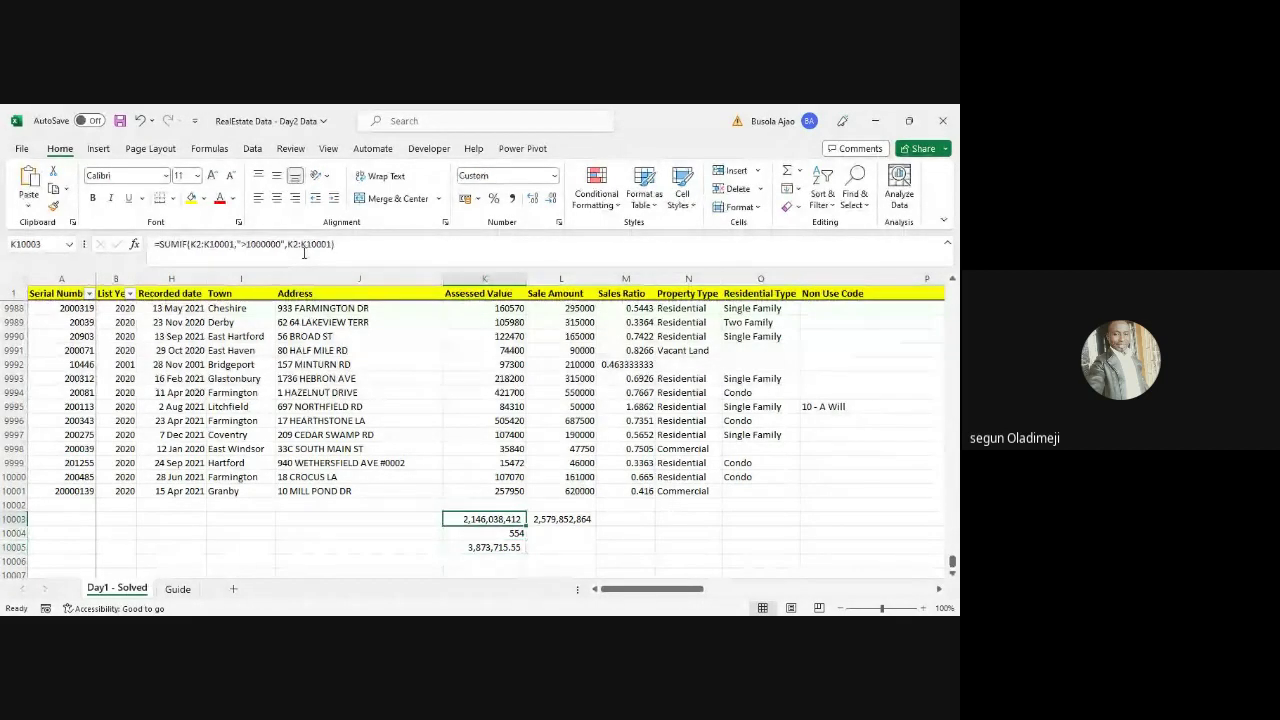
{"action": "left_click", "coordinate": [346, 245]}
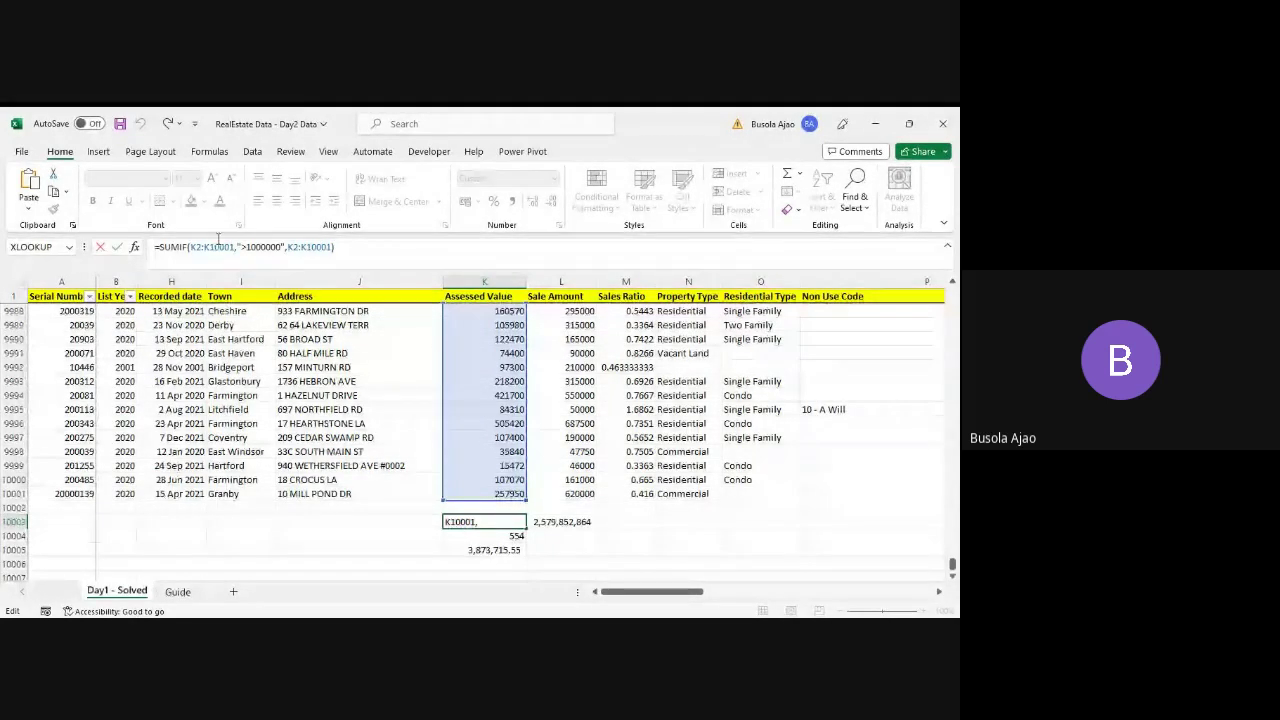
{"action": "left_click", "coordinate": [261, 247]}
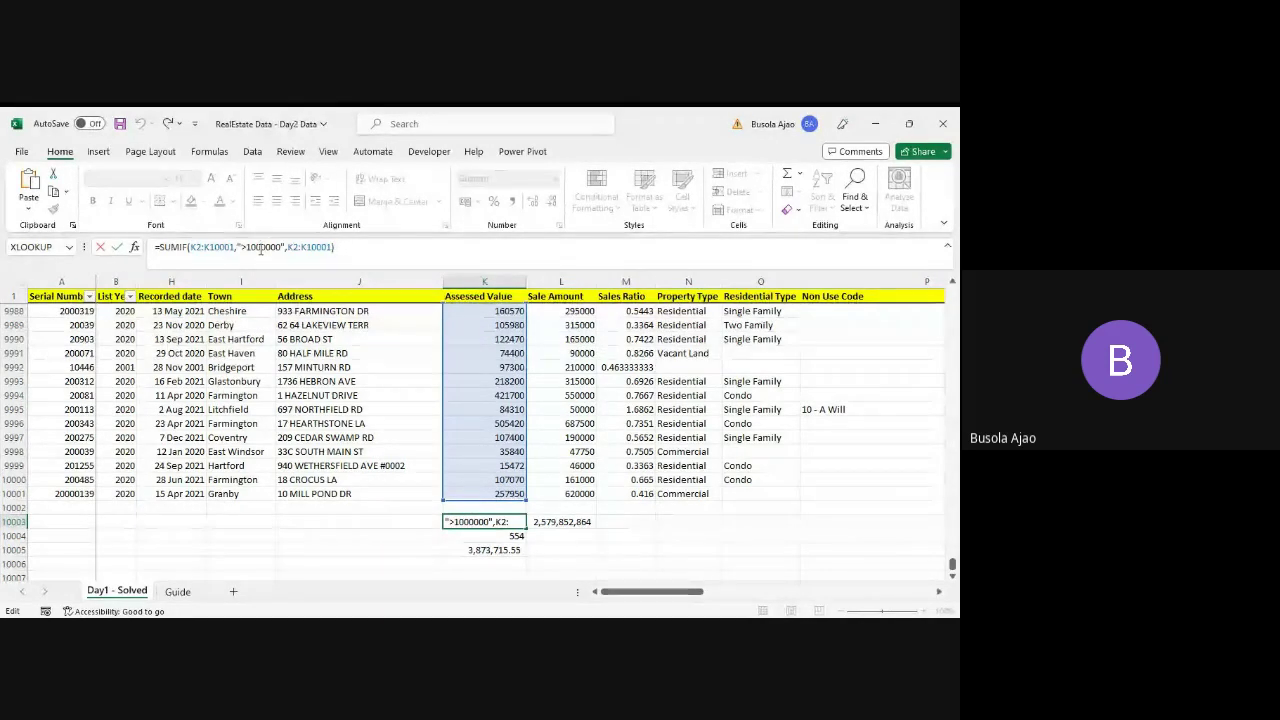
{"action": "left_click", "coordinate": [313, 247]}
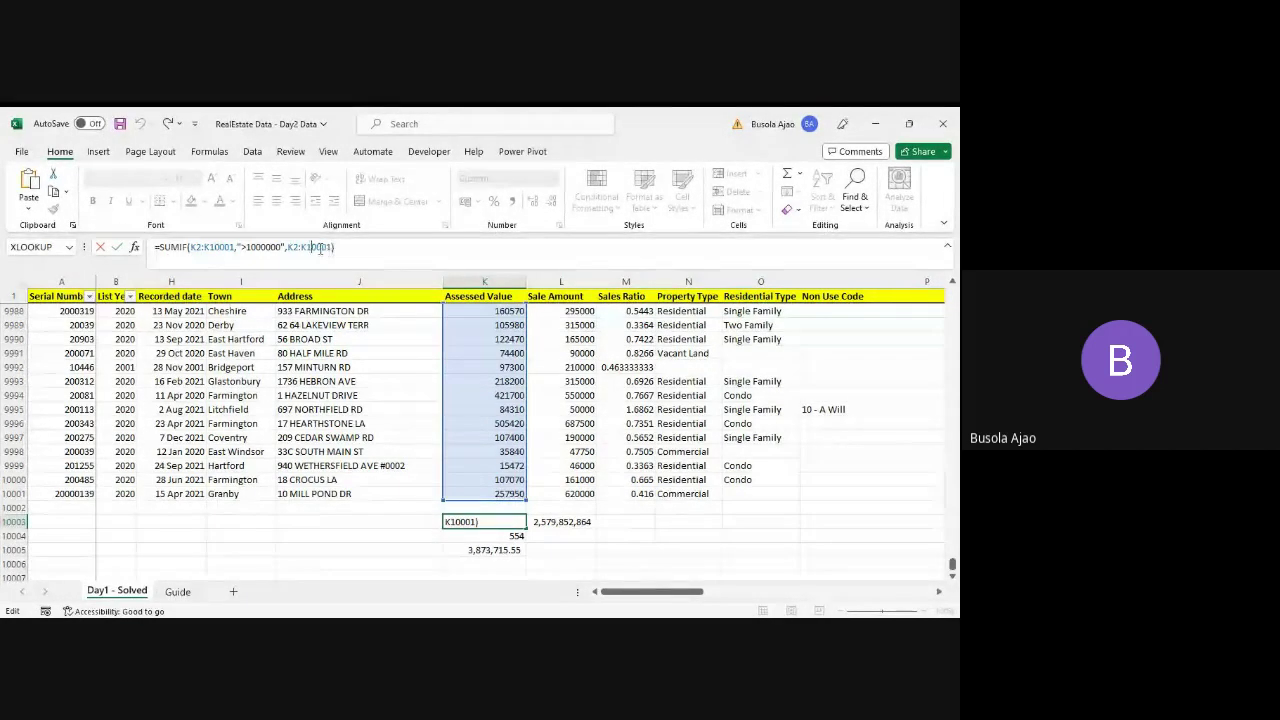
{"action": "left_click", "coordinate": [303, 247]}
{"action": "key", "text": "Delete"}
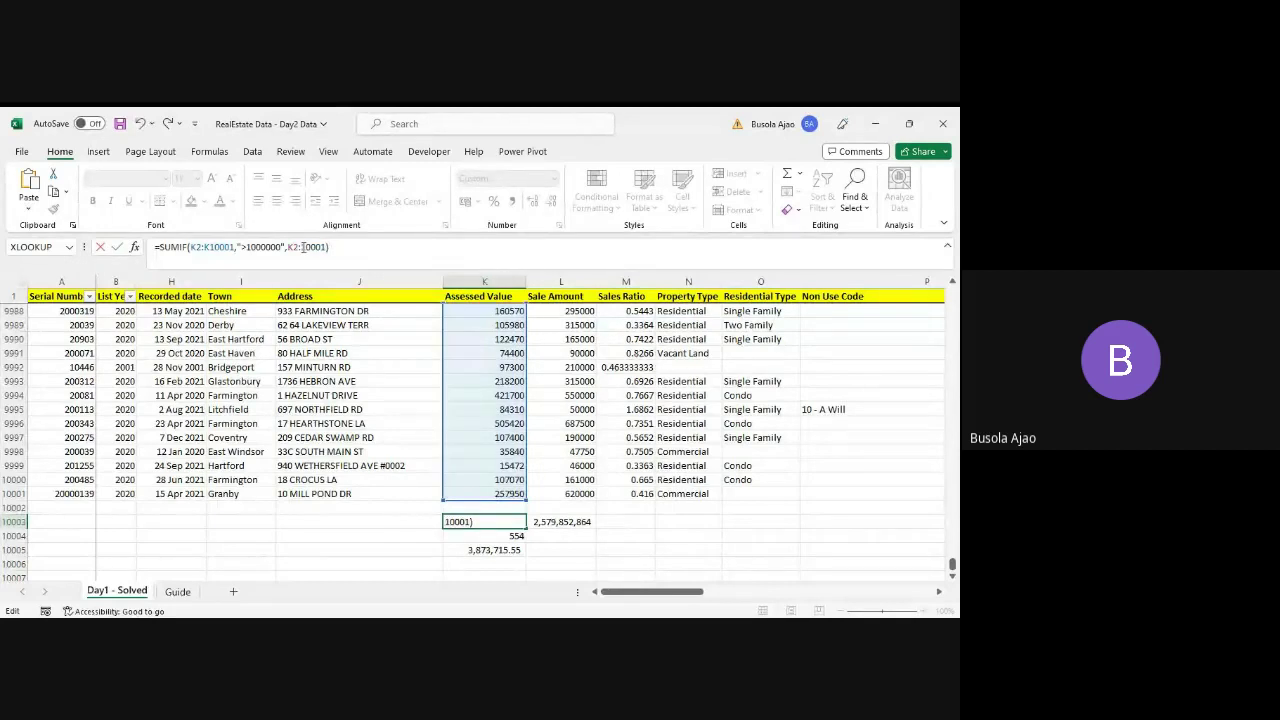
{"action": "type", "text": "L"}
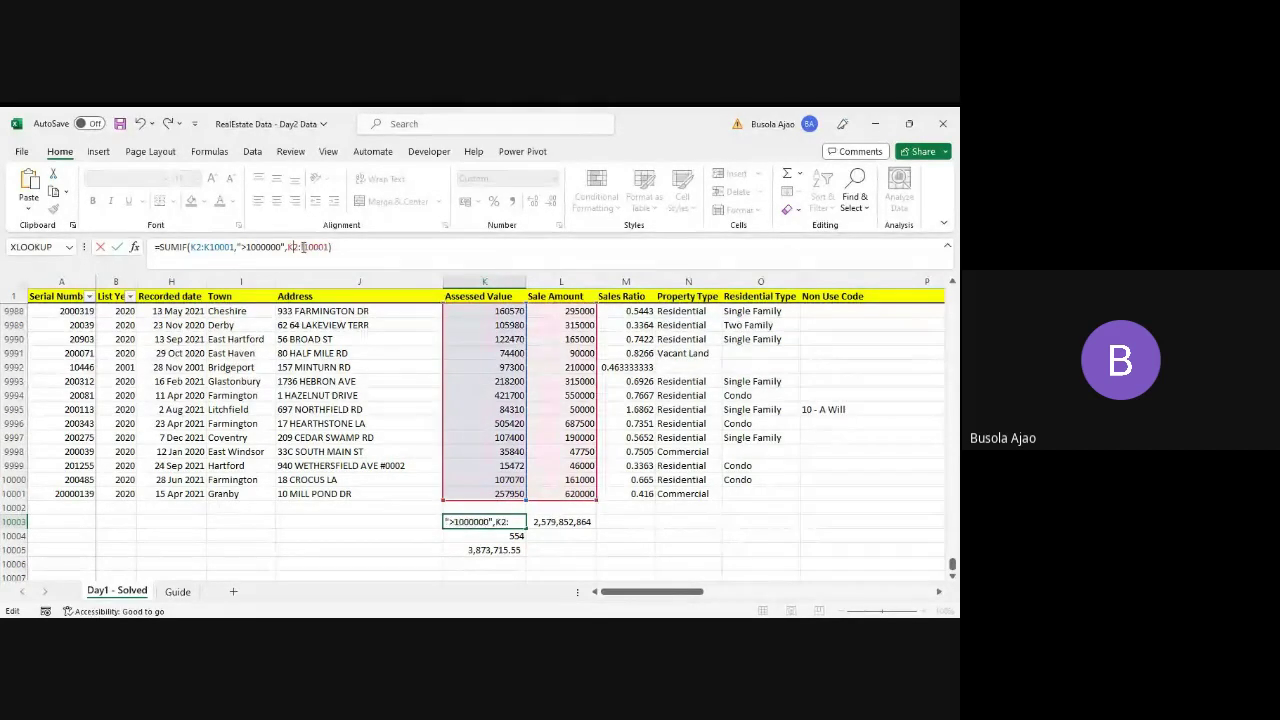
- Change the start of the K10003 sum range to L2 and enter the formula as =SUMIF(K2:K10001,">1000000",L2:L10001)
{"action": "key", "text": "Left"}
{"action": "key", "text": "Left"}
{"action": "key", "text": "Left"}
{"action": "key", "text": "Left"}
{"action": "key", "text": "Delete"}
{"action": "type", "text": "L"}
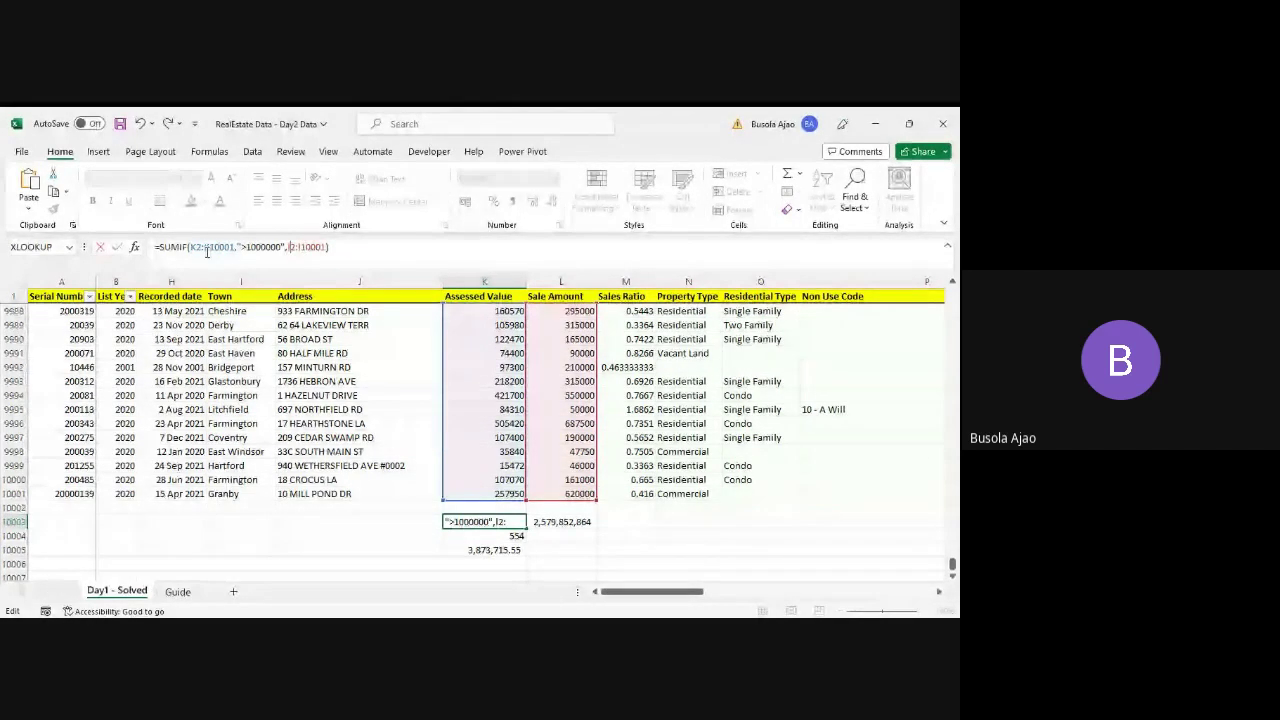
{"action": "left_click", "coordinate": [204, 247]}
{"action": "type", "text": "K"}
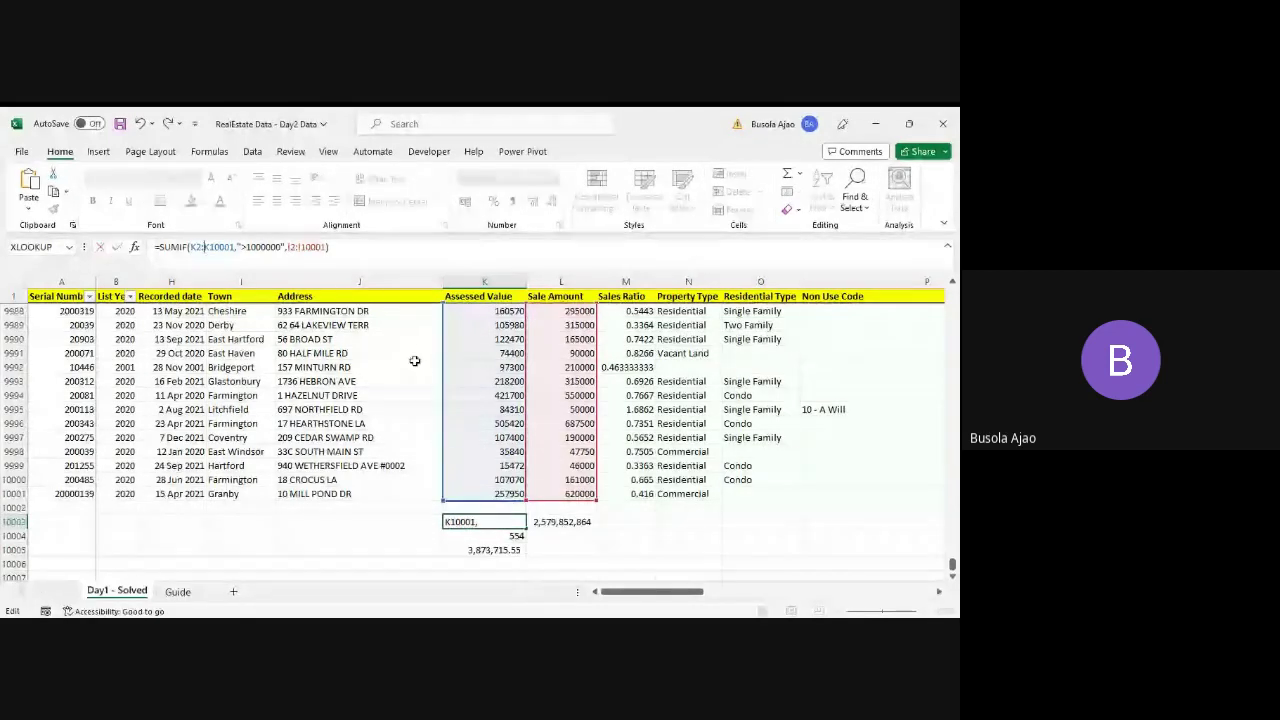
{"action": "left_click", "coordinate": [252, 248]}
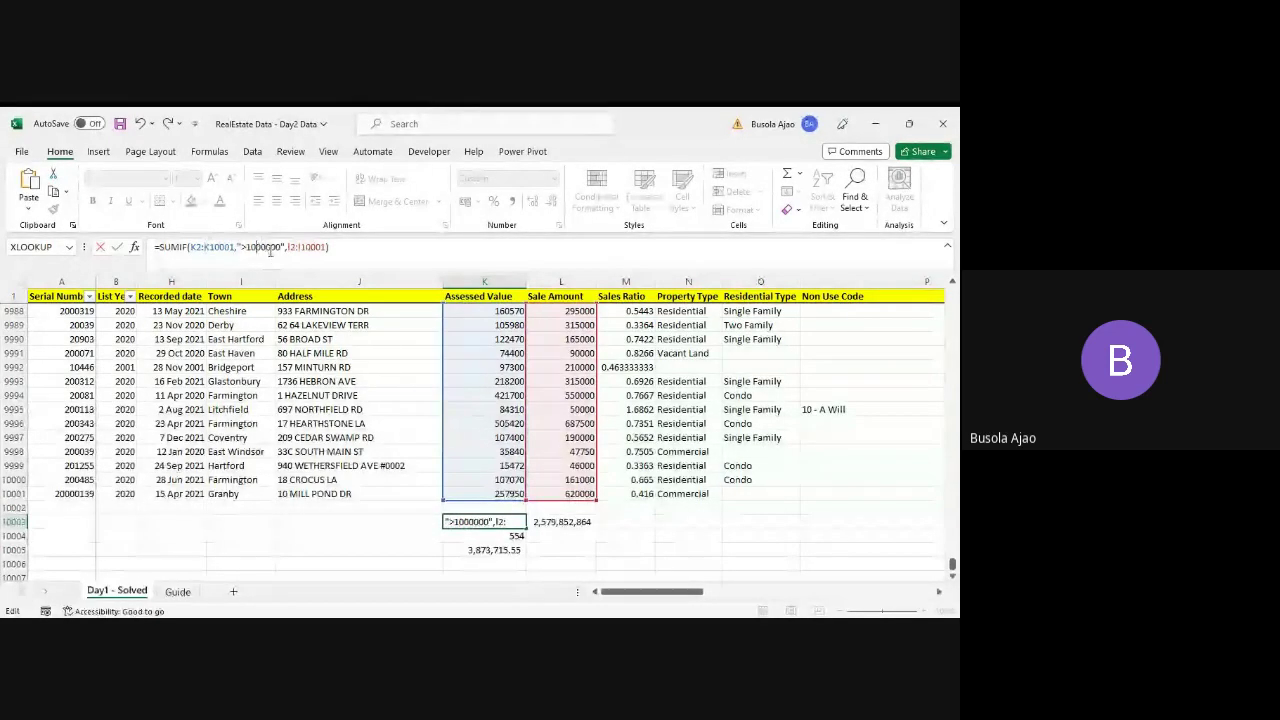
{"action": "left_click", "coordinate": [323, 247]}
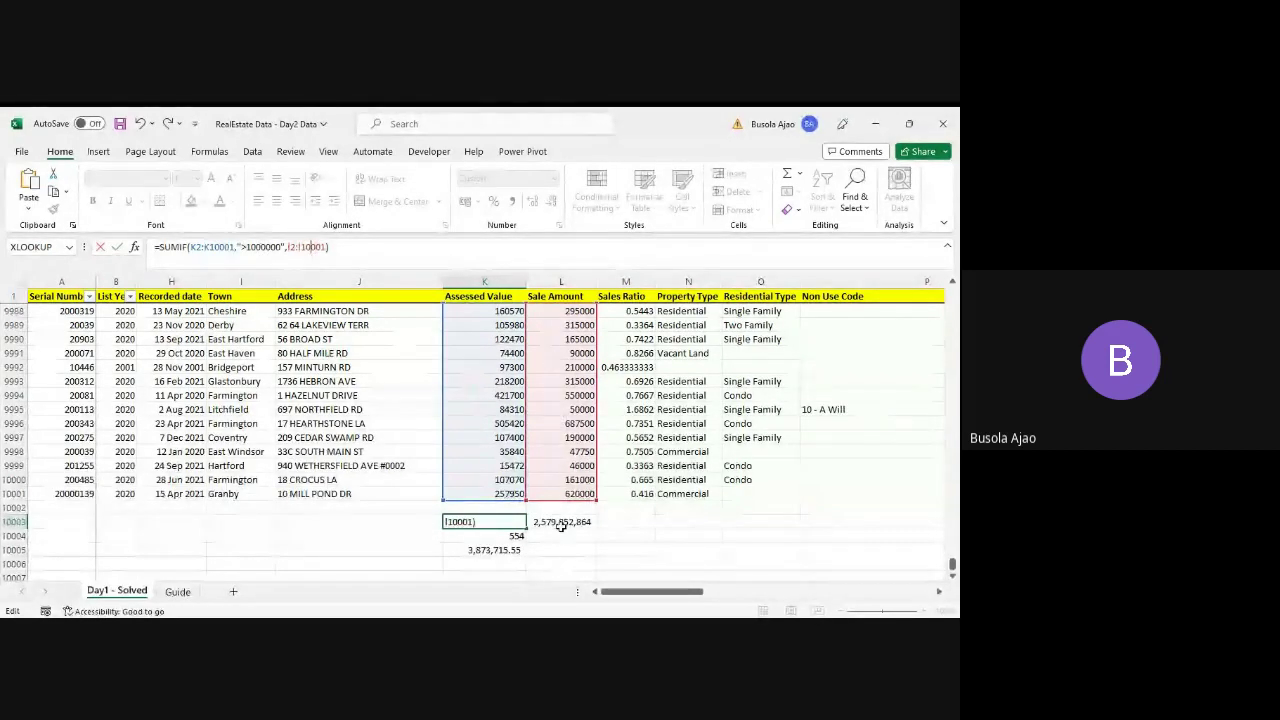
{"action": "key", "text": "ctrl+Return"}
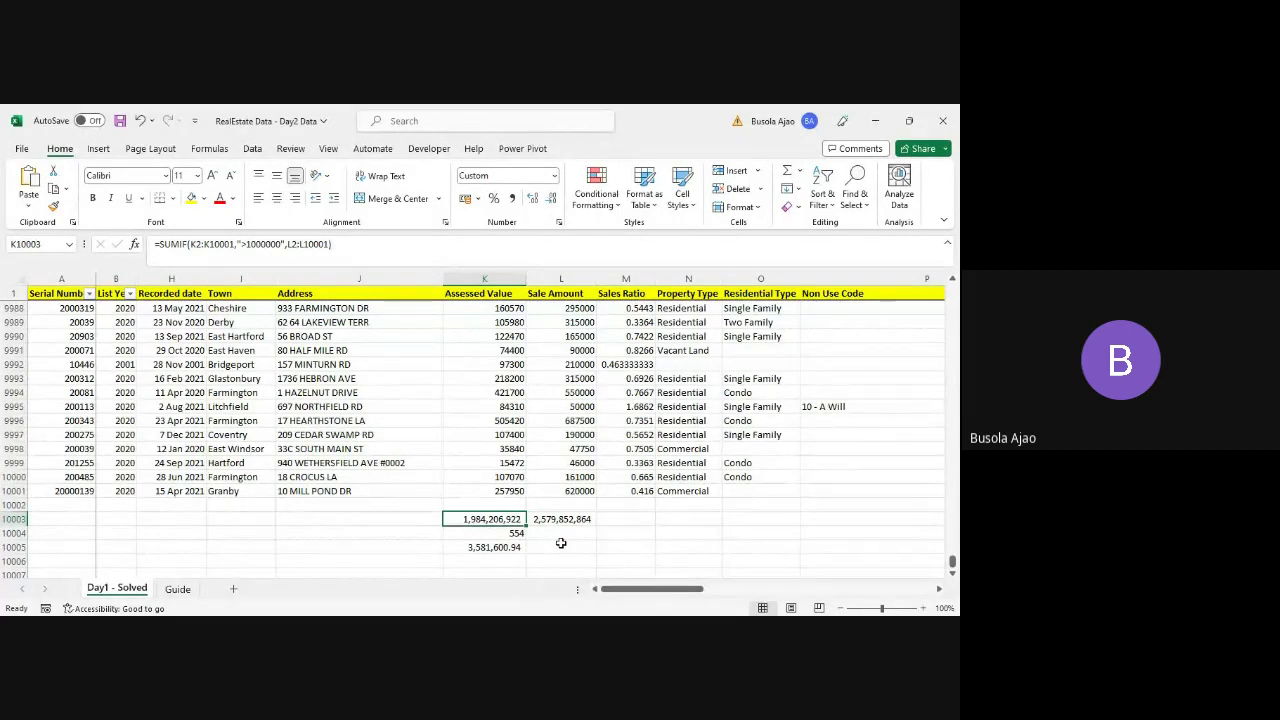
- Review the SUMIF formula in K10003 and the COUNTIF formula in K10004 against the Assessed Value data in column K
{"action": "key", "text": "Down"}
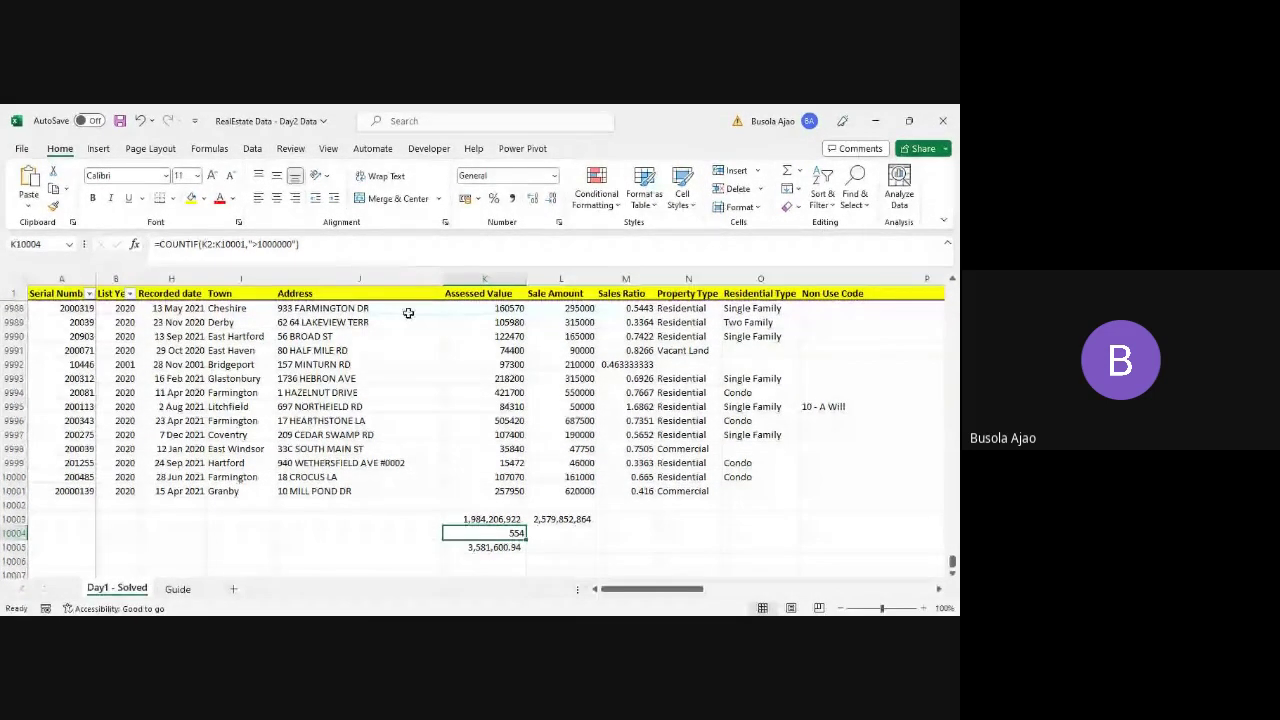
{"action": "left_click", "coordinate": [490, 520]}
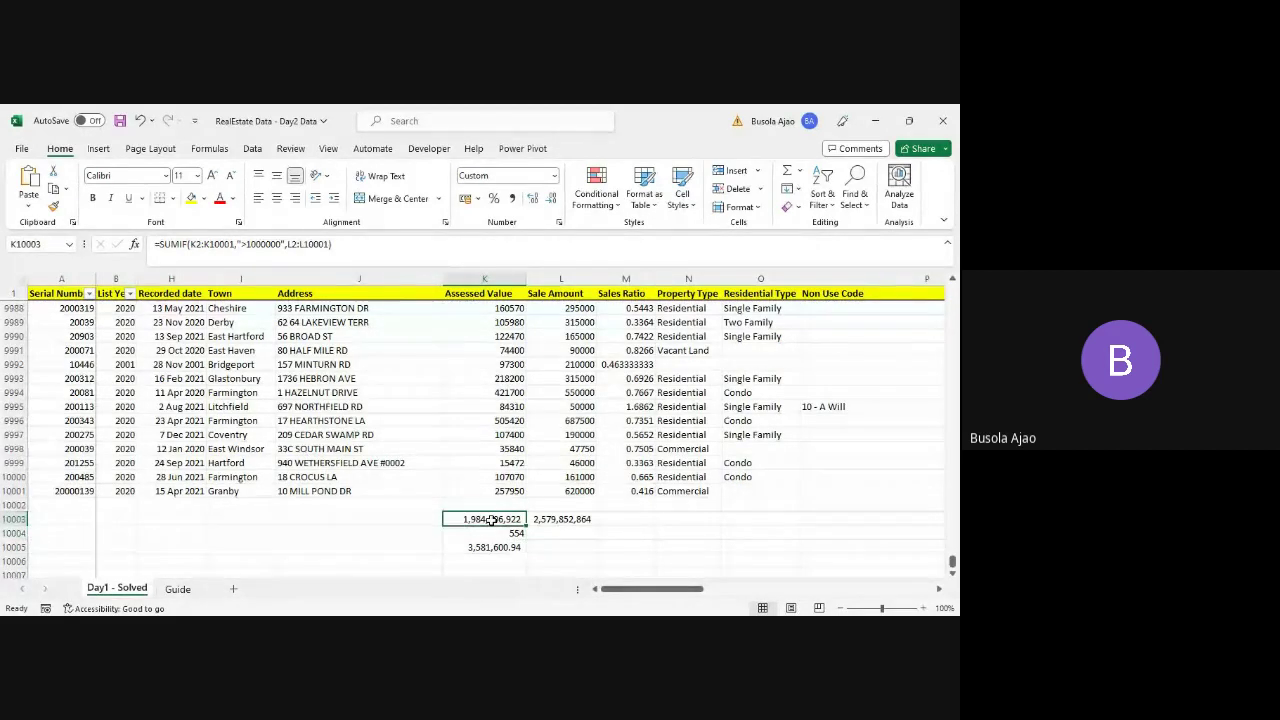
{"action": "left_click", "coordinate": [492, 449]}
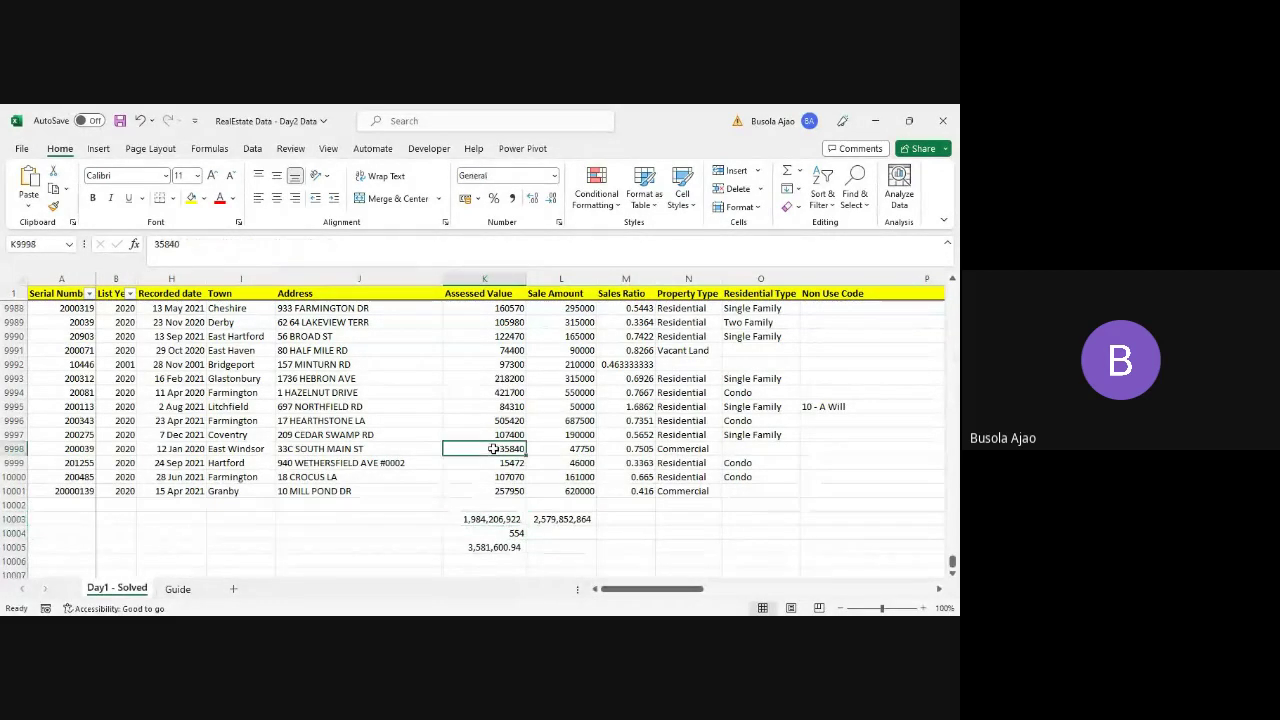
{"action": "left_click", "coordinate": [501, 517]}
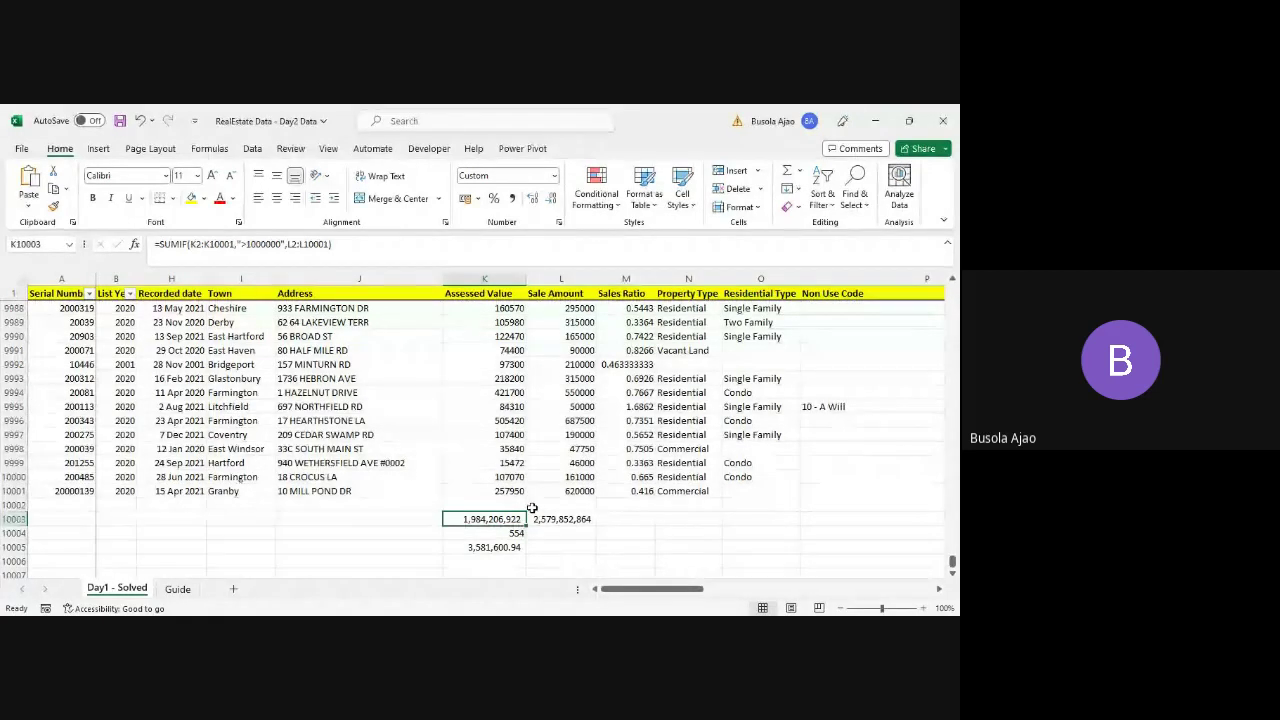
{"action": "left_click", "coordinate": [506, 533]}
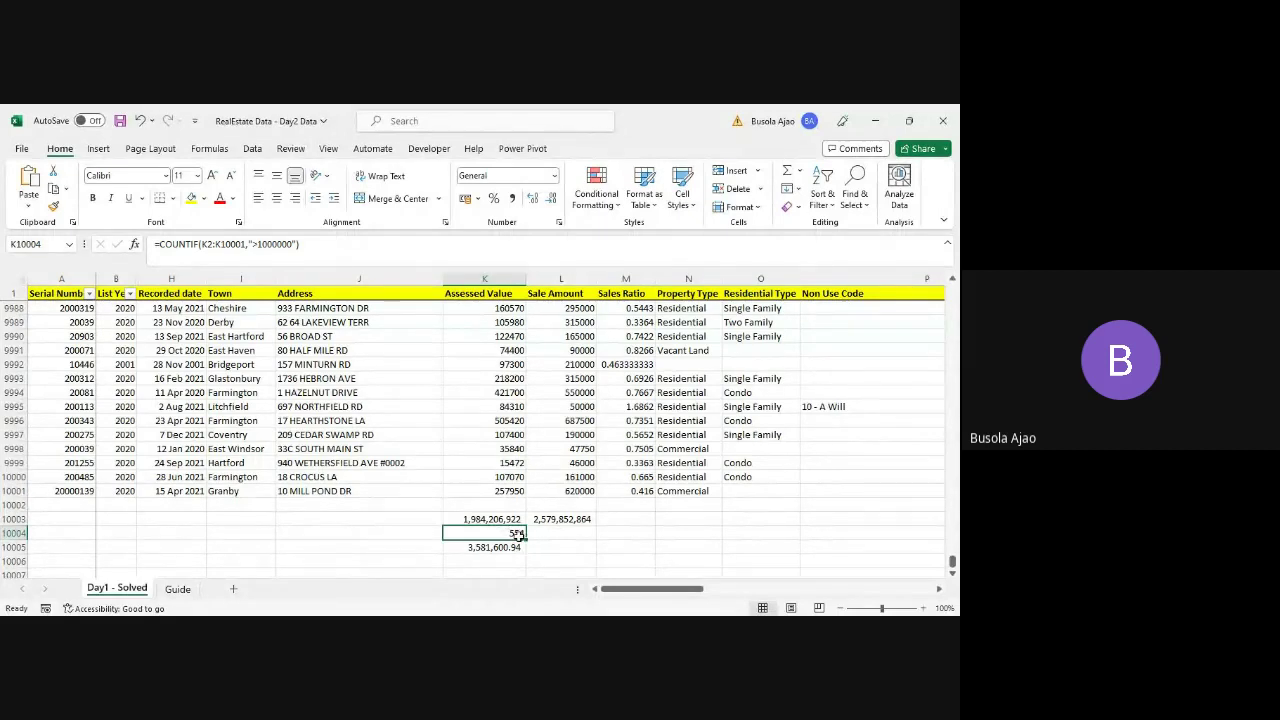
{"action": "key", "text": "alt+Tab"}
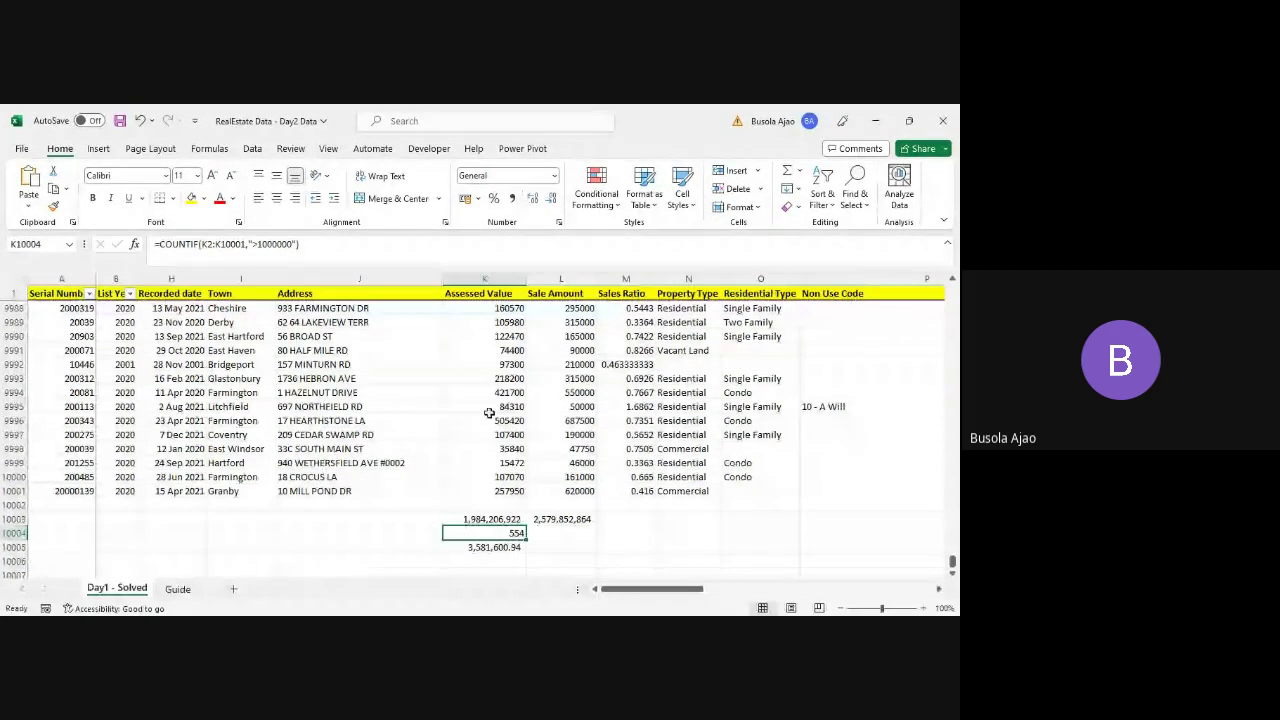
{"action": "left_click", "coordinate": [515, 337]}
{"action": "key", "text": "ctrl+Up"}
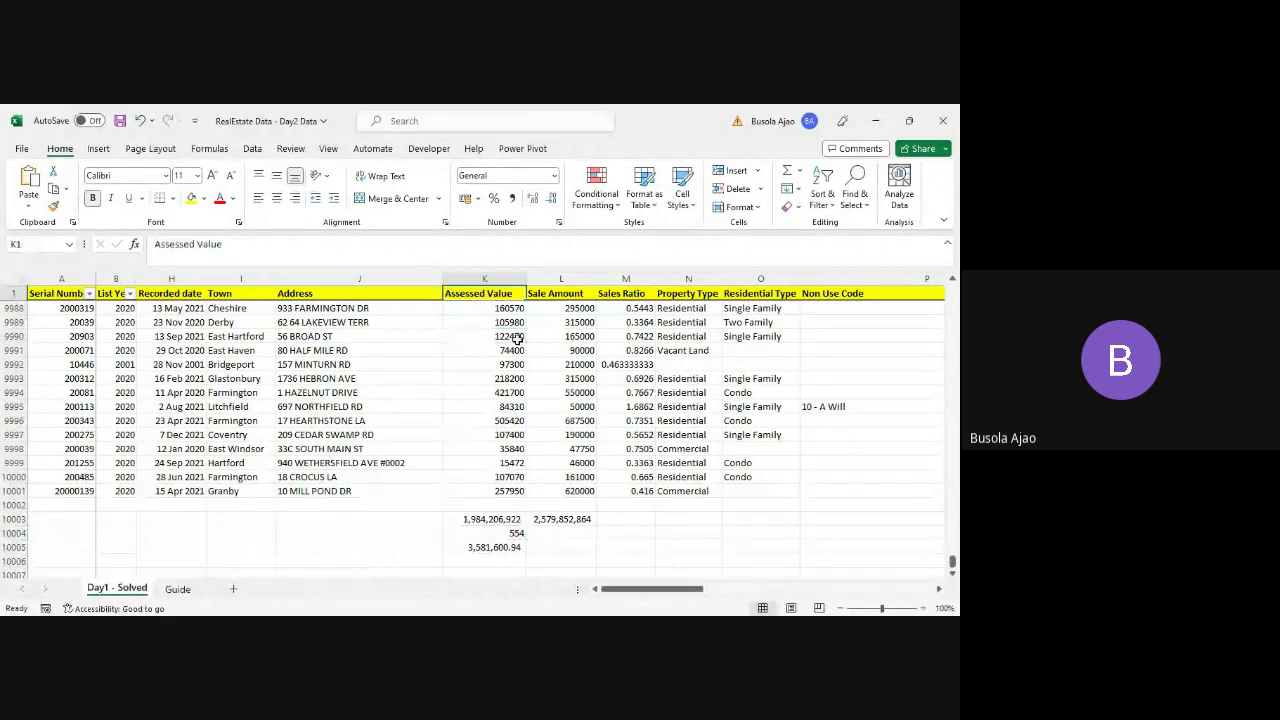
{"action": "key", "text": "Down"}
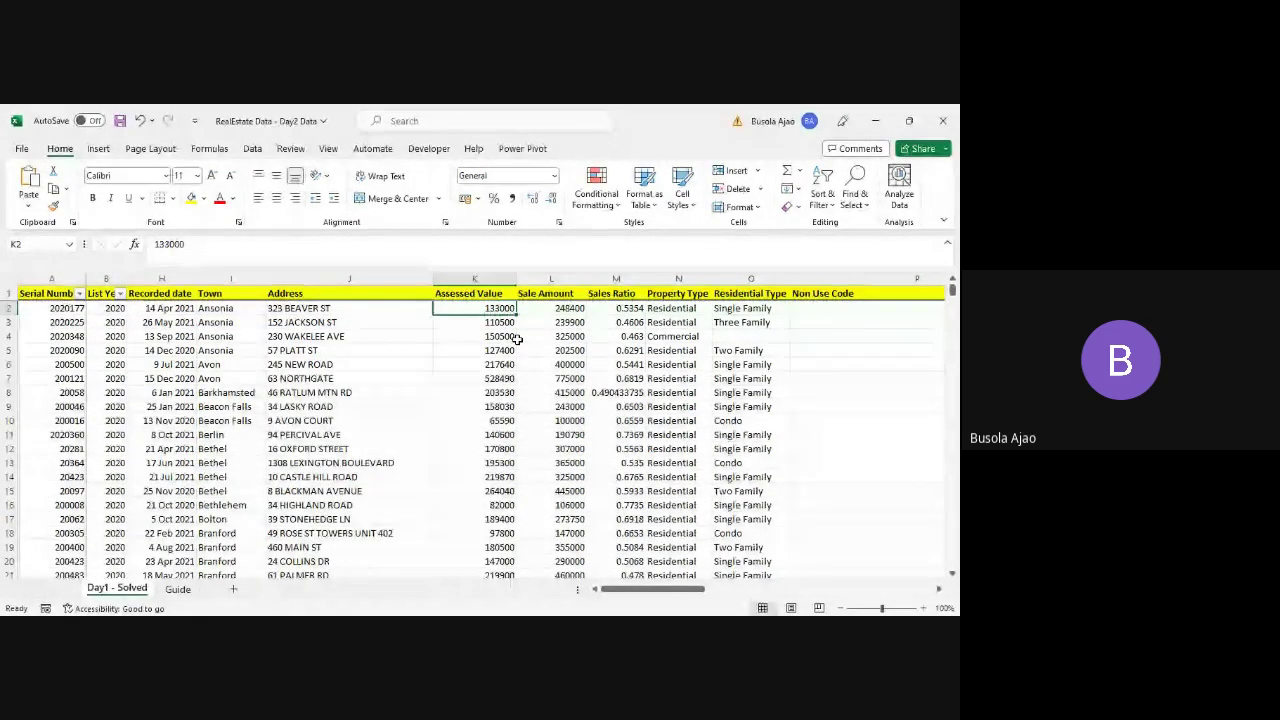
{"action": "key", "text": "ctrl+Down"}
{"action": "key", "text": "Down"}
{"action": "key", "text": "Down"}
{"action": "key", "text": "Down"}
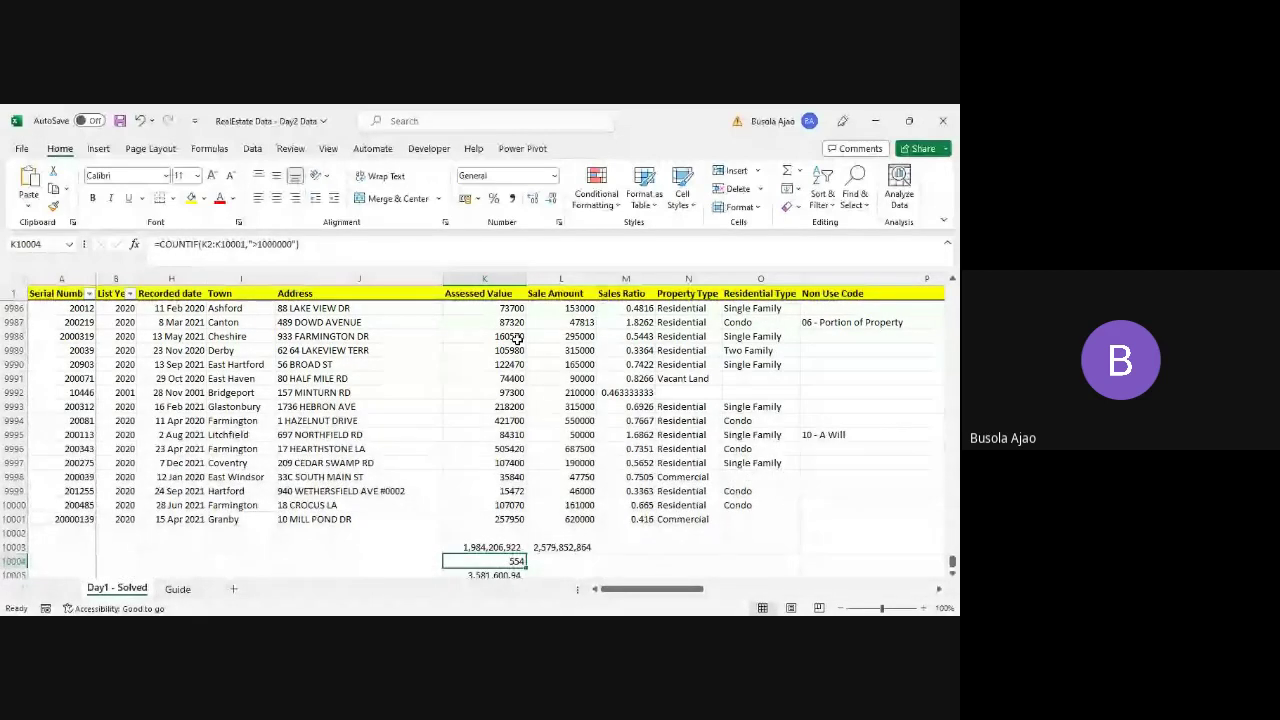
{"action": "key", "text": "Up"}
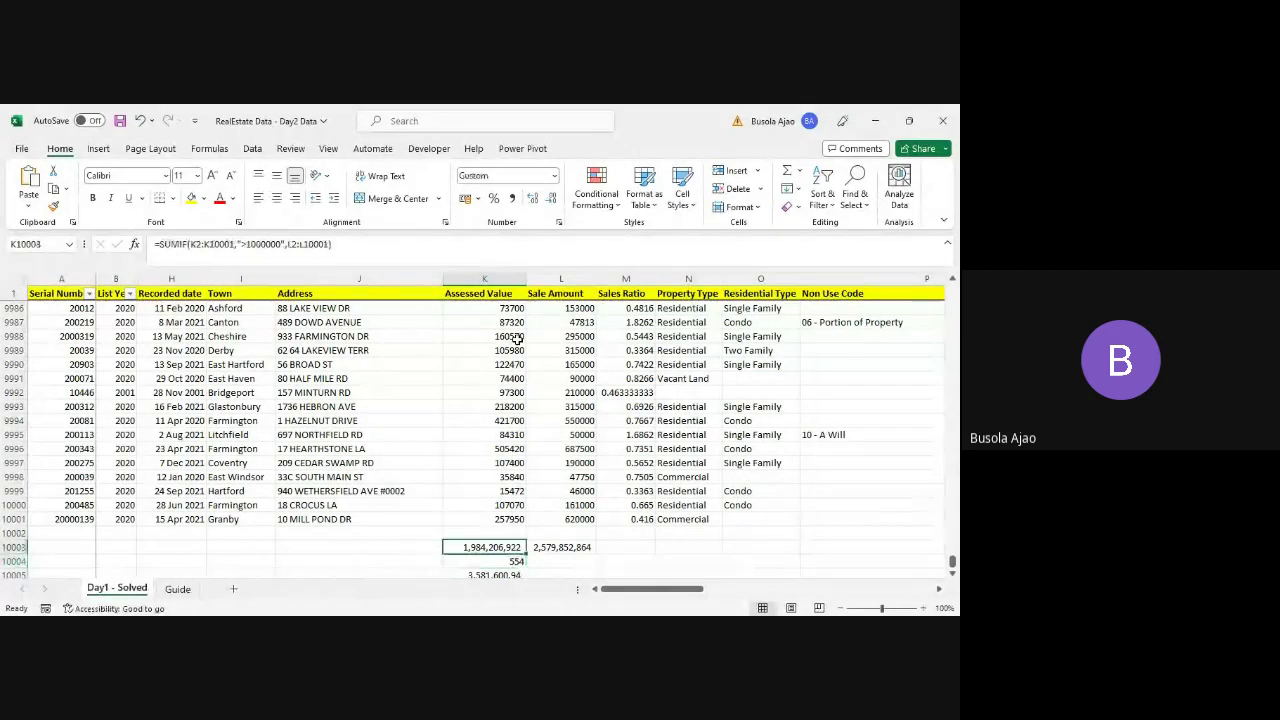
{"action": "key", "text": "Down"}
- Format the whole Assessed Value column with thousands separators and no decimal places
{"action": "key", "text": "ctrl+Up"}
{"action": "key", "text": "ctrl+Up"}
{"action": "key", "text": "ctrl+Up"}
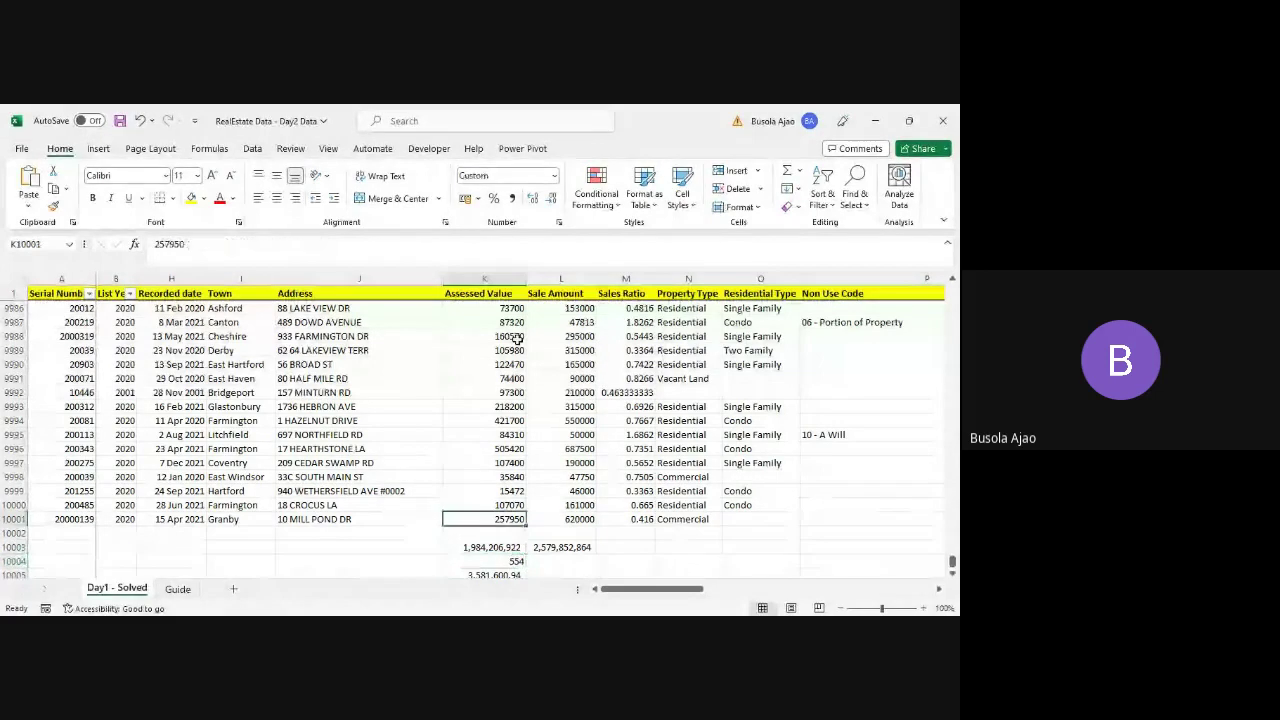
{"action": "key", "text": "Down"}
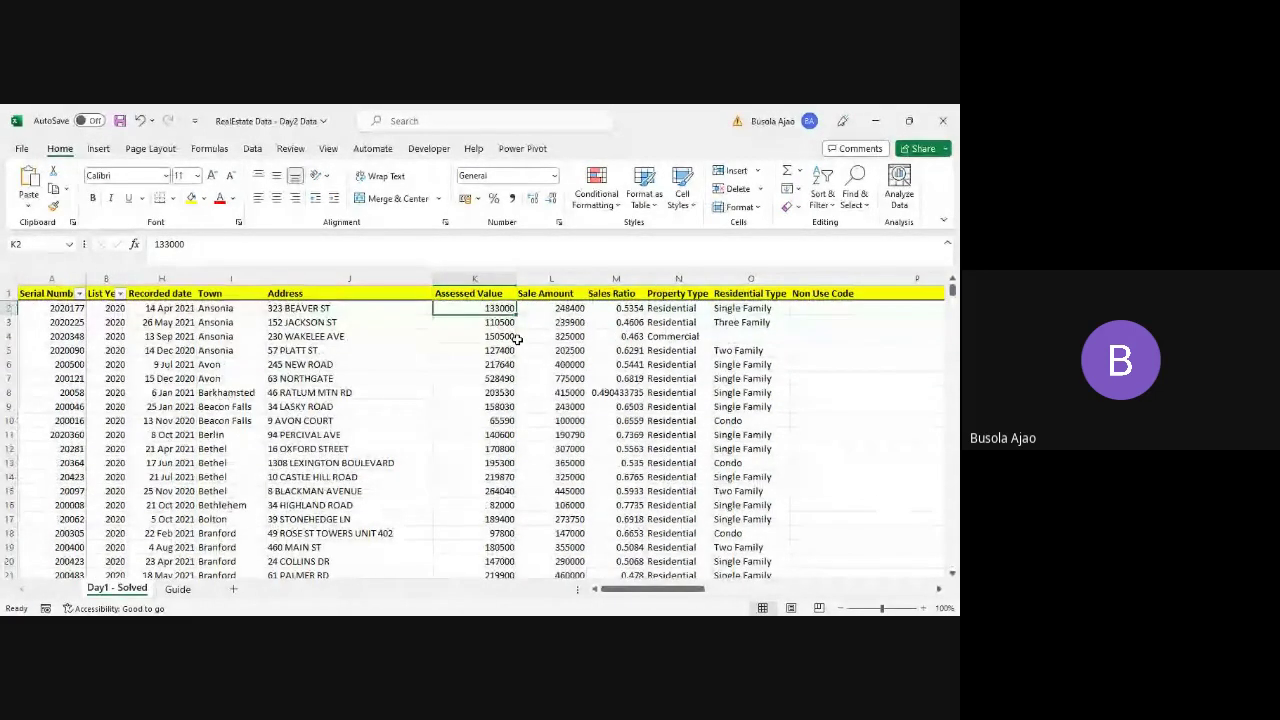
{"action": "key", "text": "ctrl+space"}
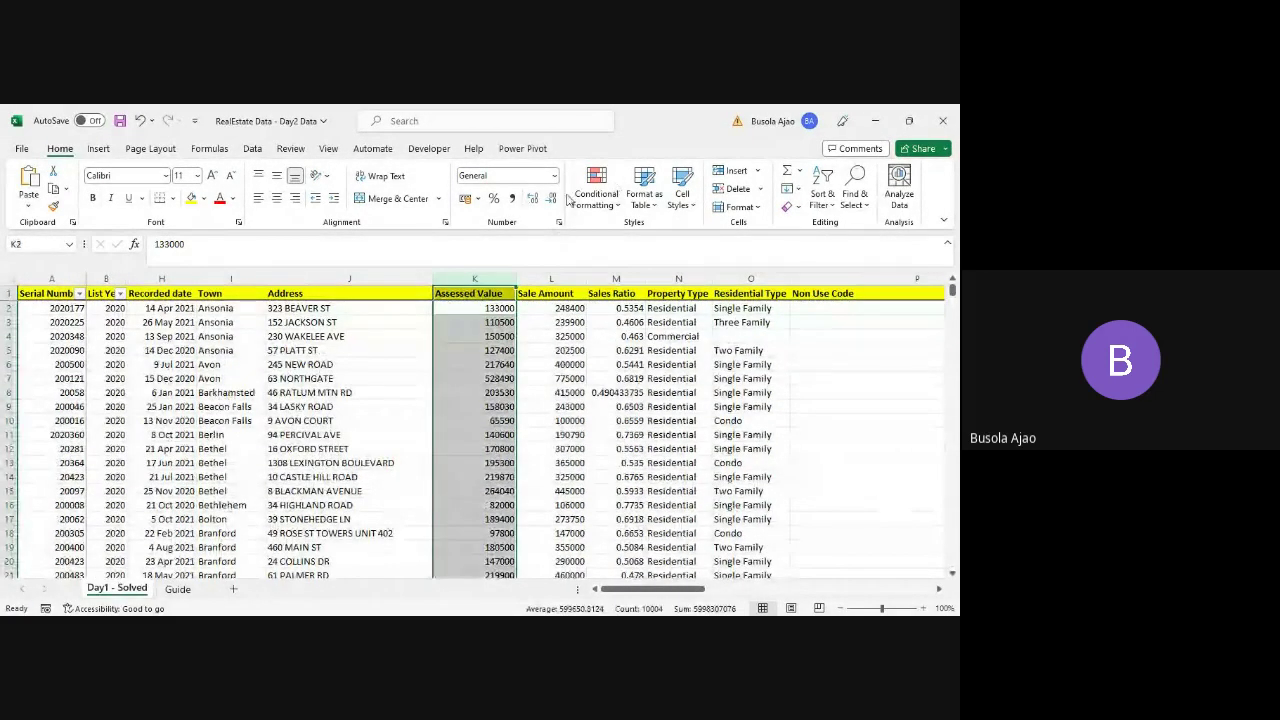
{"action": "left_click", "coordinate": [513, 200]}
{"action": "left_click", "coordinate": [553, 200]}
{"action": "left_click", "coordinate": [553, 200]}
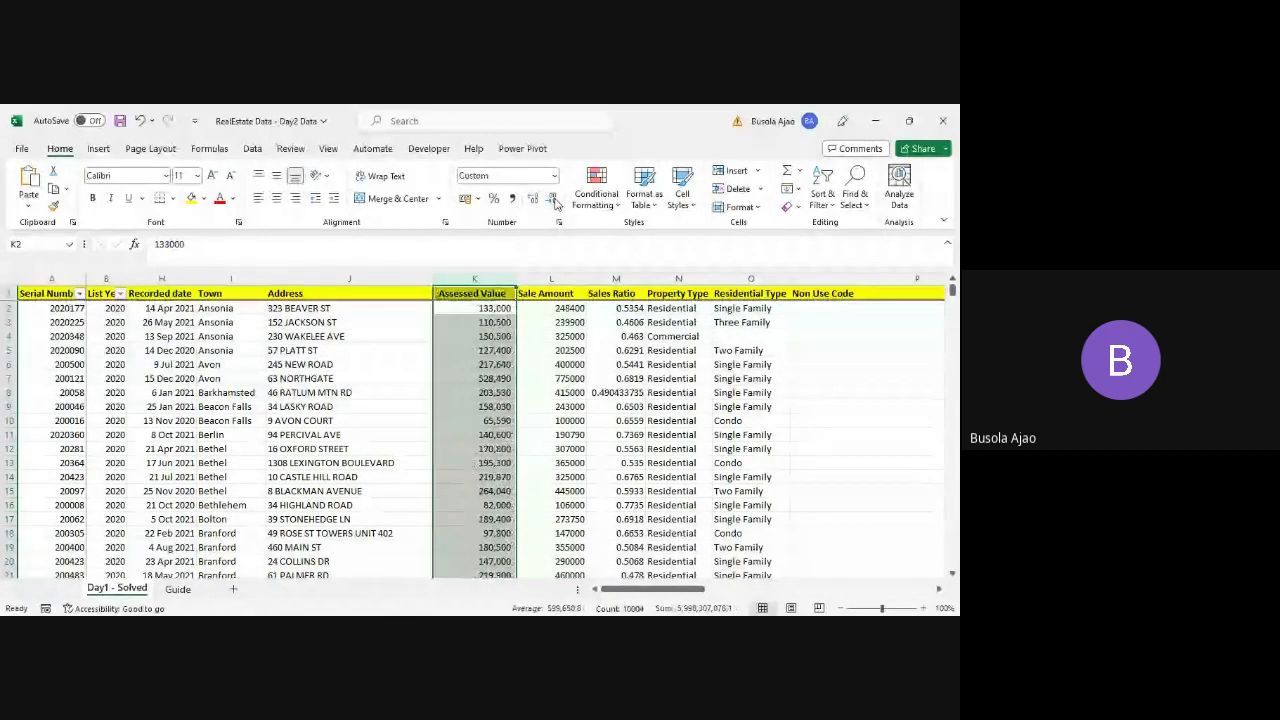
- Scan down the Assessed Value column to about row 178, examining which properties have values above 1,000,000
{"action": "key", "text": "Down"}
{"action": "key", "text": "Down"}
{"action": "key", "text": "Down"}
{"action": "key", "text": "Down"}
{"action": "key", "text": "Down"}
{"action": "key", "text": "Down"}
{"action": "key", "text": "Down"}
{"action": "key", "text": "Down"}
{"action": "key", "text": "Down"}
{"action": "key", "text": "Down"}
{"action": "key", "text": "Down"}
{"action": "key", "text": "Down"}
{"action": "key", "text": "Down"}
{"action": "key", "text": "Down"}
{"action": "key", "text": "Down"}
{"action": "key", "text": "Down"}
{"action": "key", "text": "Down"}
{"action": "key", "text": "Down"}
{"action": "key", "text": "Down"}
{"action": "key", "text": "Down"}
{"action": "key", "text": "Down"}
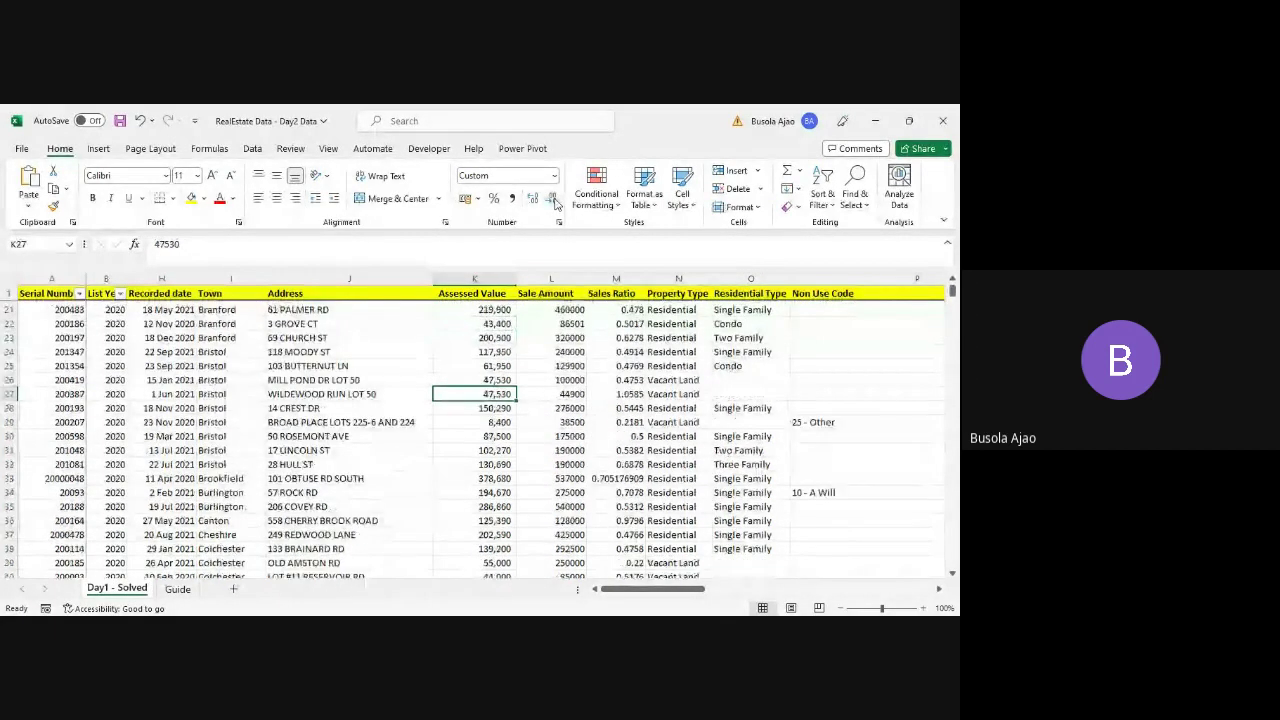
{"action": "key", "text": "Down"}
{"action": "key", "text": "Down"}
{"action": "key", "text": "Down"}
{"action": "key", "text": "Down"}
{"action": "key", "text": "Down"}
{"action": "key", "text": "Down"}
{"action": "key", "text": "Down"}
{"action": "key", "text": "Down"}
{"action": "key", "text": "Down"}
{"action": "key", "text": "Down"}
{"action": "key", "text": "Down"}
{"action": "key", "text": "Down"}
{"action": "key", "text": "Down"}
{"action": "key", "text": "Down"}
{"action": "key", "text": "Down"}
{"action": "key", "text": "Down"}
{"action": "key", "text": "Down"}
{"action": "key", "text": "Down"}
{"action": "key", "text": "Down"}
{"action": "key", "text": "Down"}
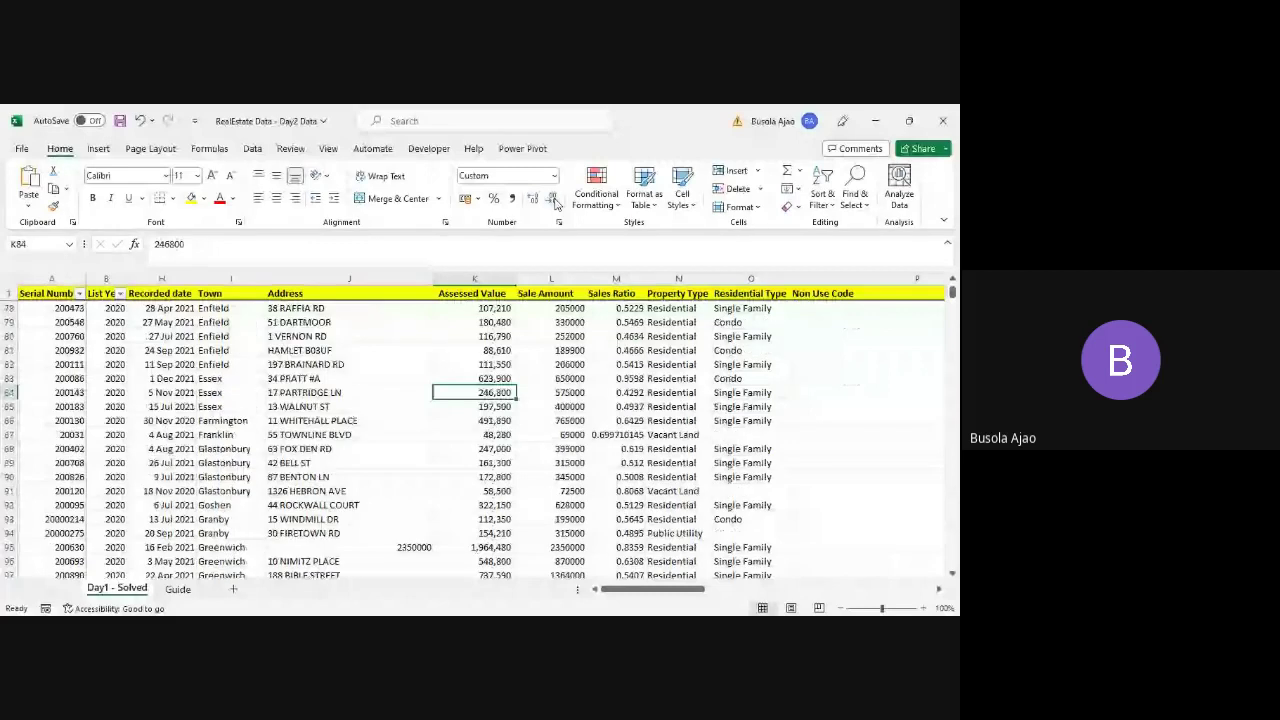
{"action": "key", "text": "Page_Down"}
{"action": "key", "text": "Up"}
{"action": "key", "text": "Up"}
{"action": "key", "text": "Up"}
{"action": "key", "text": "Up"}
{"action": "key", "text": "Up"}
{"action": "key", "text": "Up"}
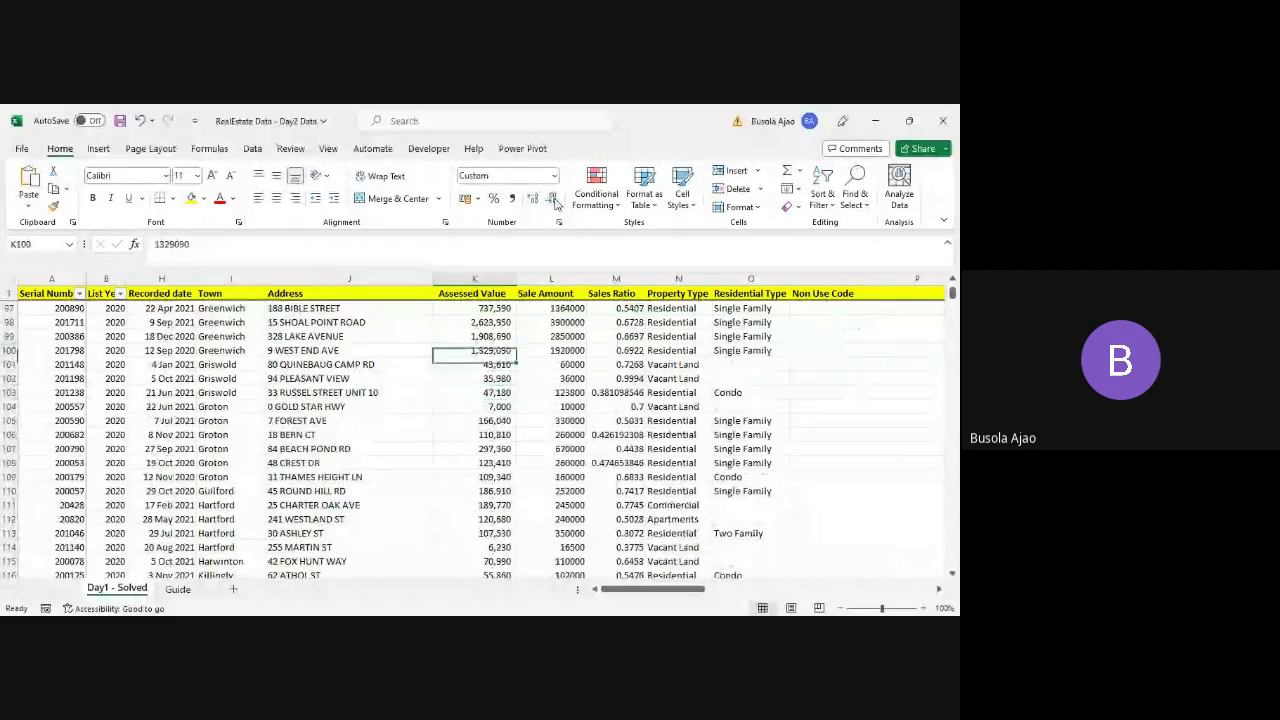
{"action": "key", "text": "Up"}
{"action": "key", "text": "Up"}
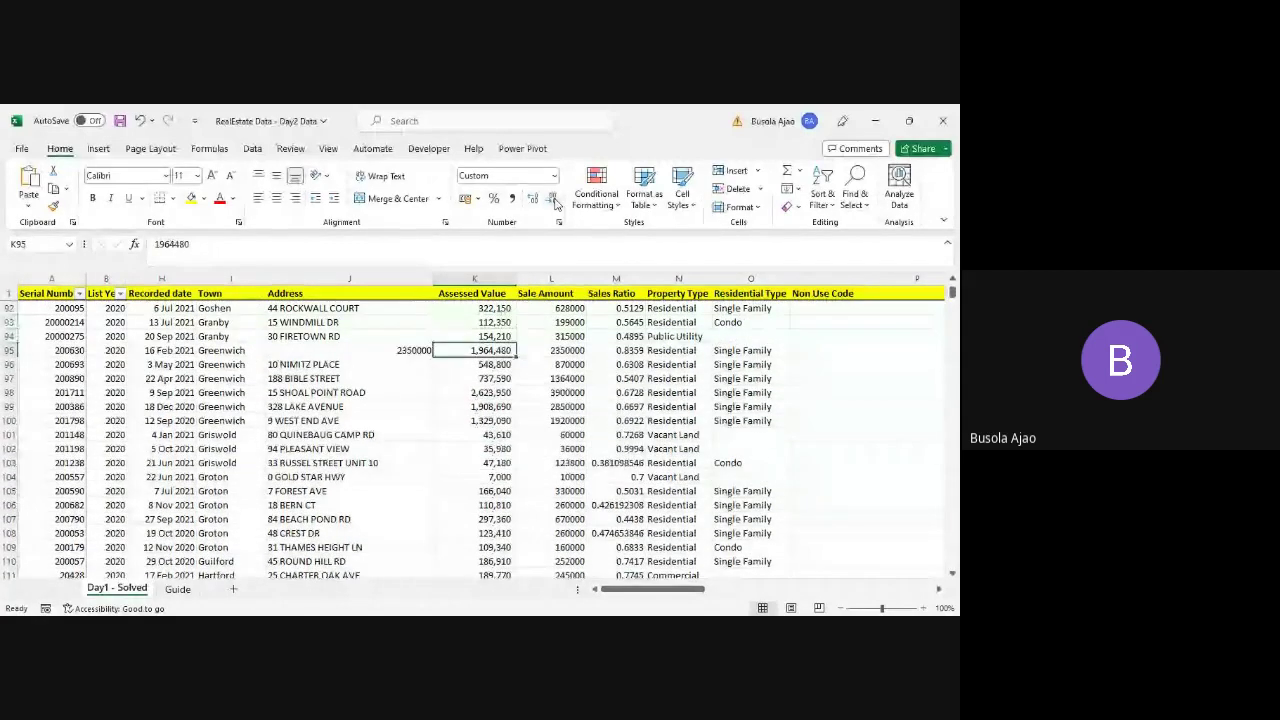
{"action": "key", "text": "Down"}
{"action": "key", "text": "Down"}
{"action": "key", "text": "Down"}
{"action": "key", "text": "Down"}
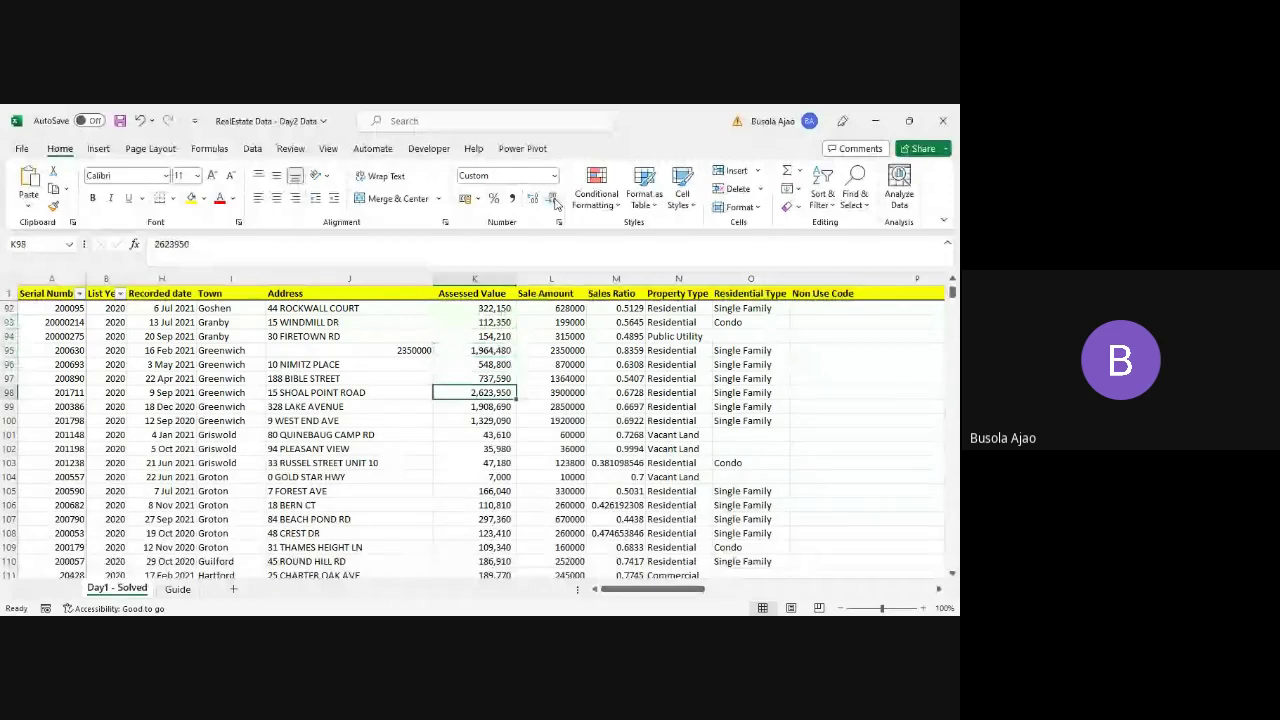
{"action": "key", "text": "Down"}
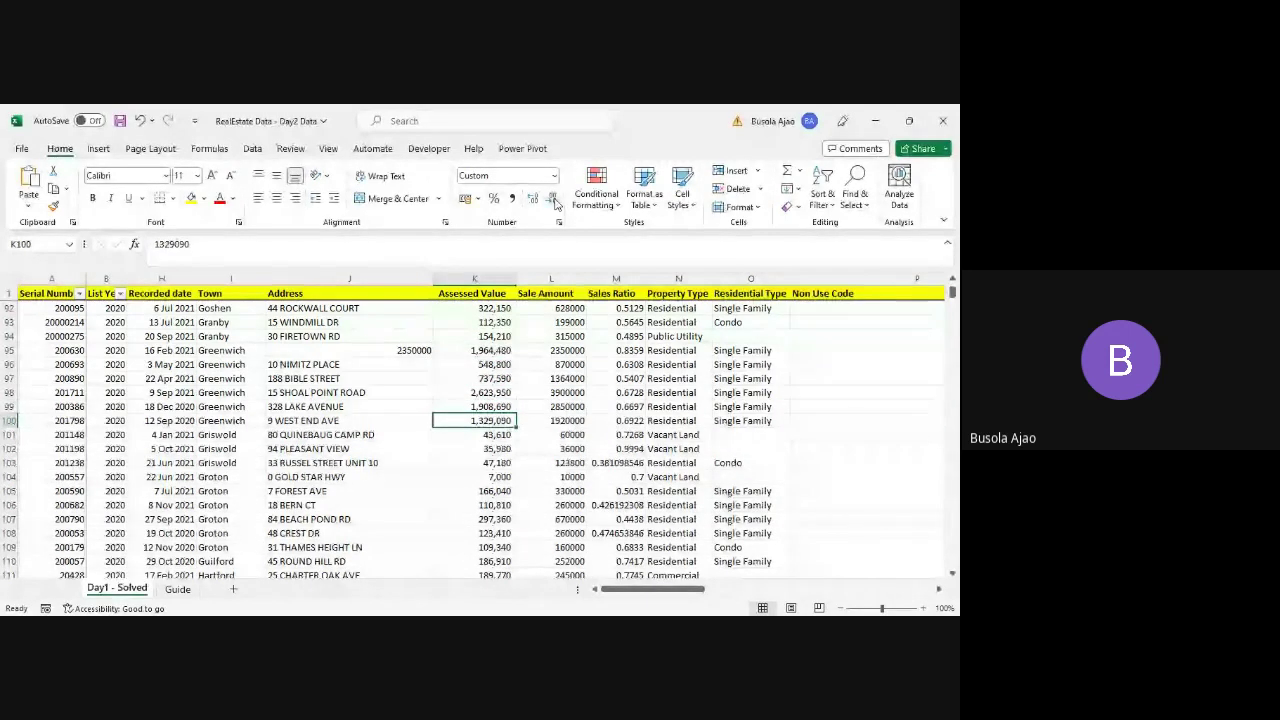
{"action": "key", "text": "Page_Down"}
{"action": "key", "text": "Down"}
{"action": "key", "text": "Down"}
{"action": "key", "text": "Down"}
{"action": "key", "text": "Down"}
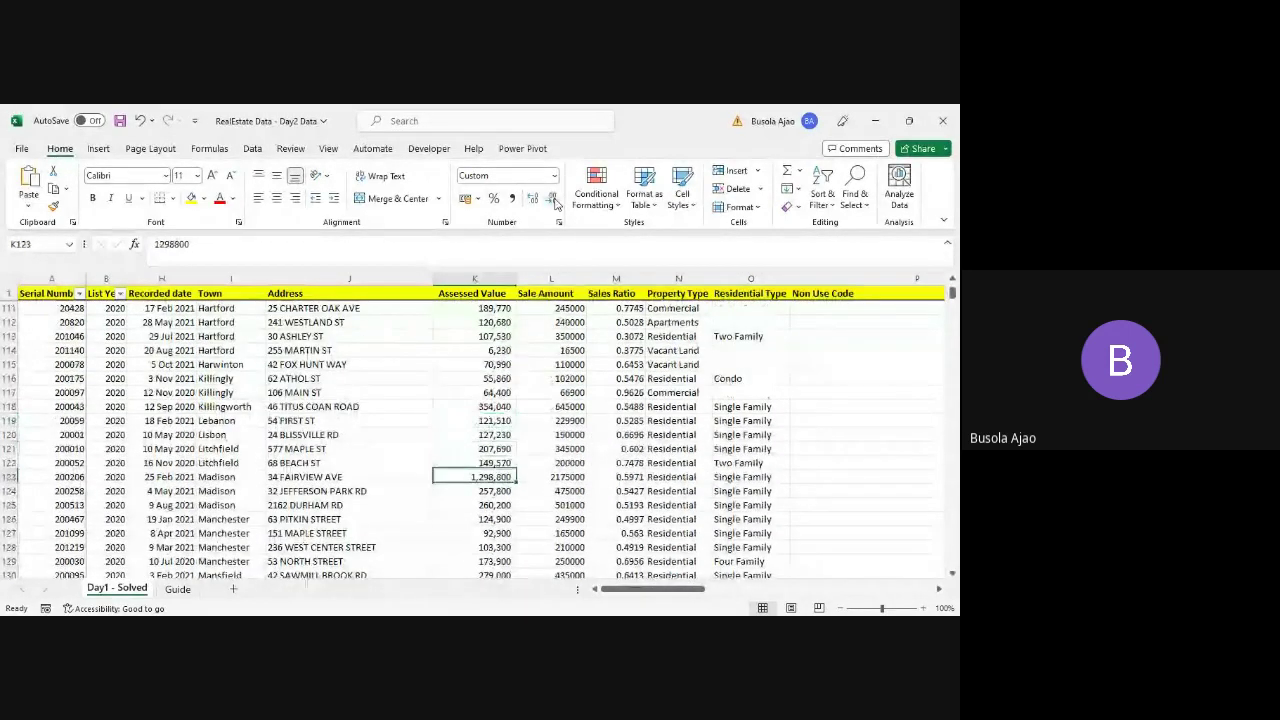
{"action": "key", "text": "Page_Down"}
{"action": "key", "text": "Up"}
{"action": "key", "text": "Up"}
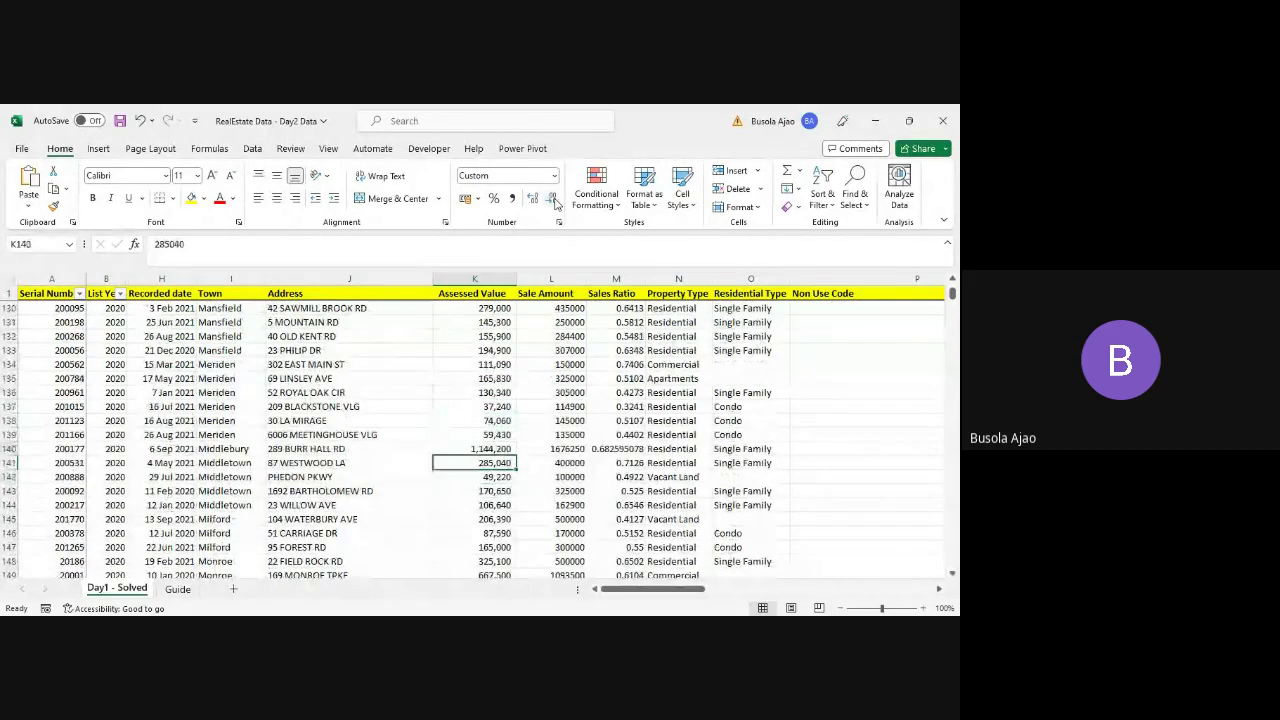
{"action": "key", "text": "Page_Down"}
{"action": "key", "text": "Page_Down"}
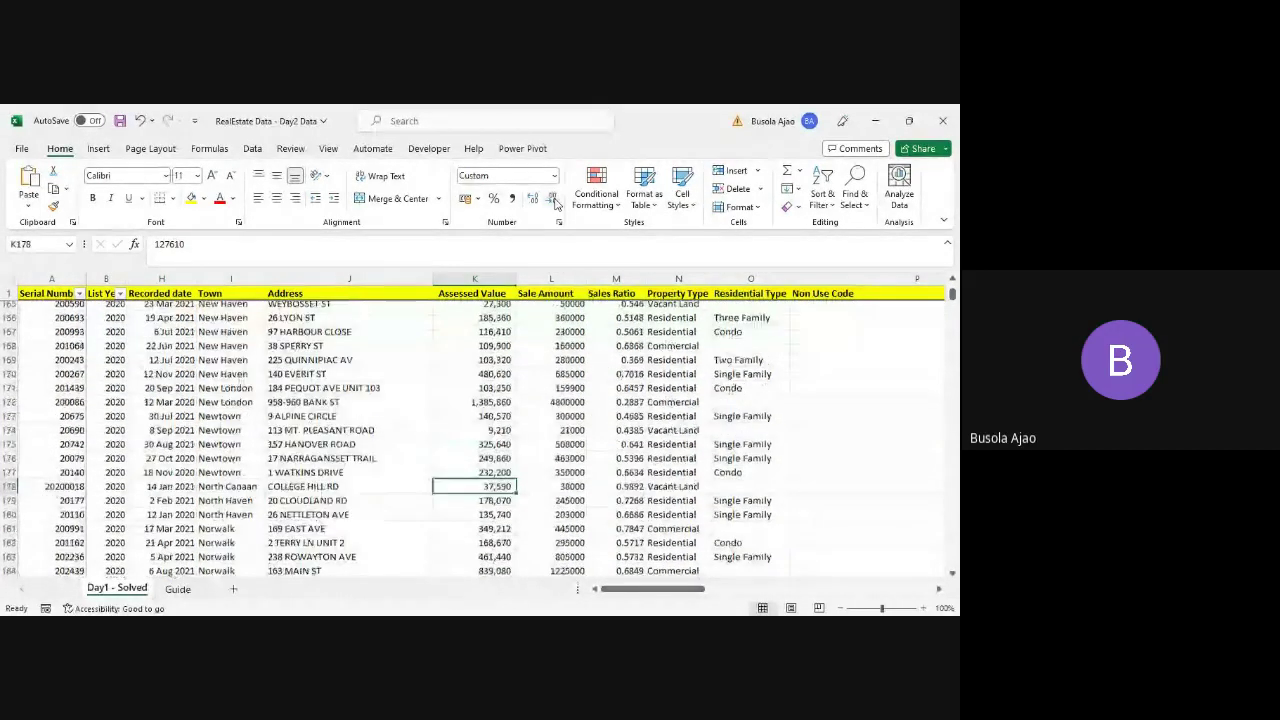
{"action": "key", "text": "Up"}
{"action": "key", "text": "Up"}
{"action": "key", "text": "Up"}
{"action": "key", "text": "Up"}
{"action": "key", "text": "Up"}
{"action": "key", "text": "Up"}
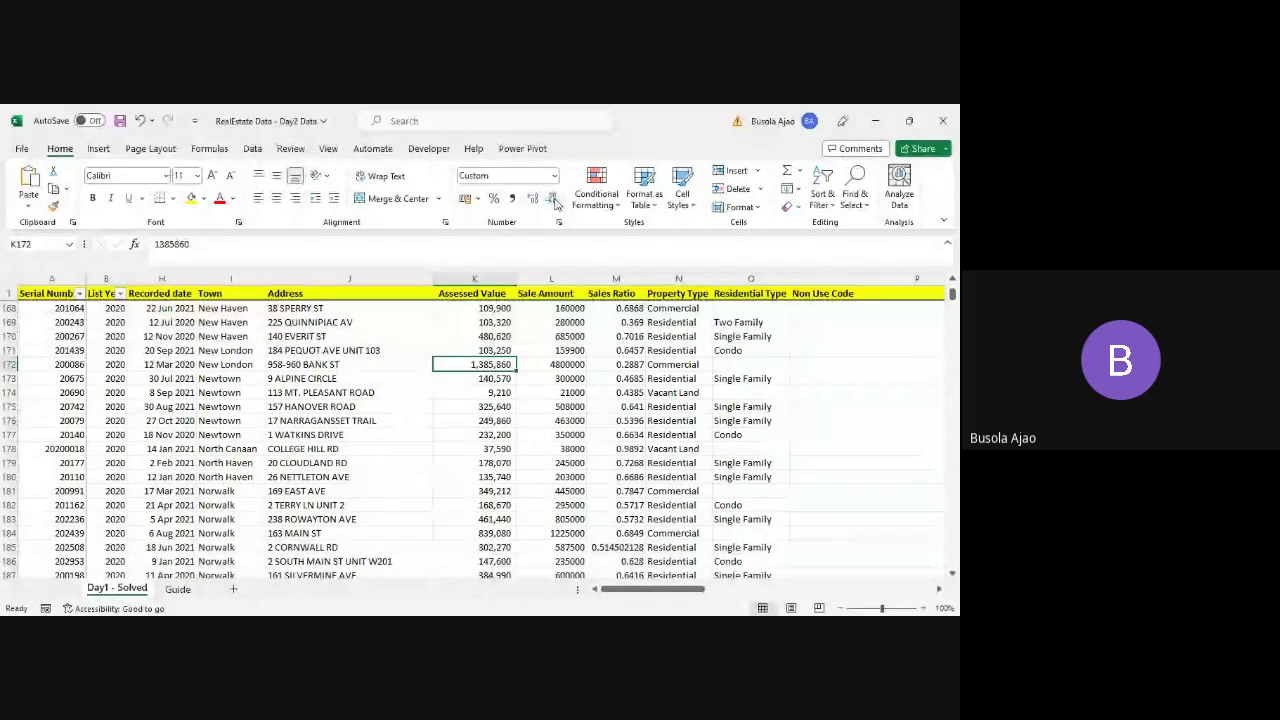
- Change the sum range of the SUMIF in K10003 to K2:K10001 so it reads =SUMIF(K2:K10001,">1000000",K2:K10001)
{"action": "key", "text": "ctrl+Down"}
{"action": "key", "text": "Down"}
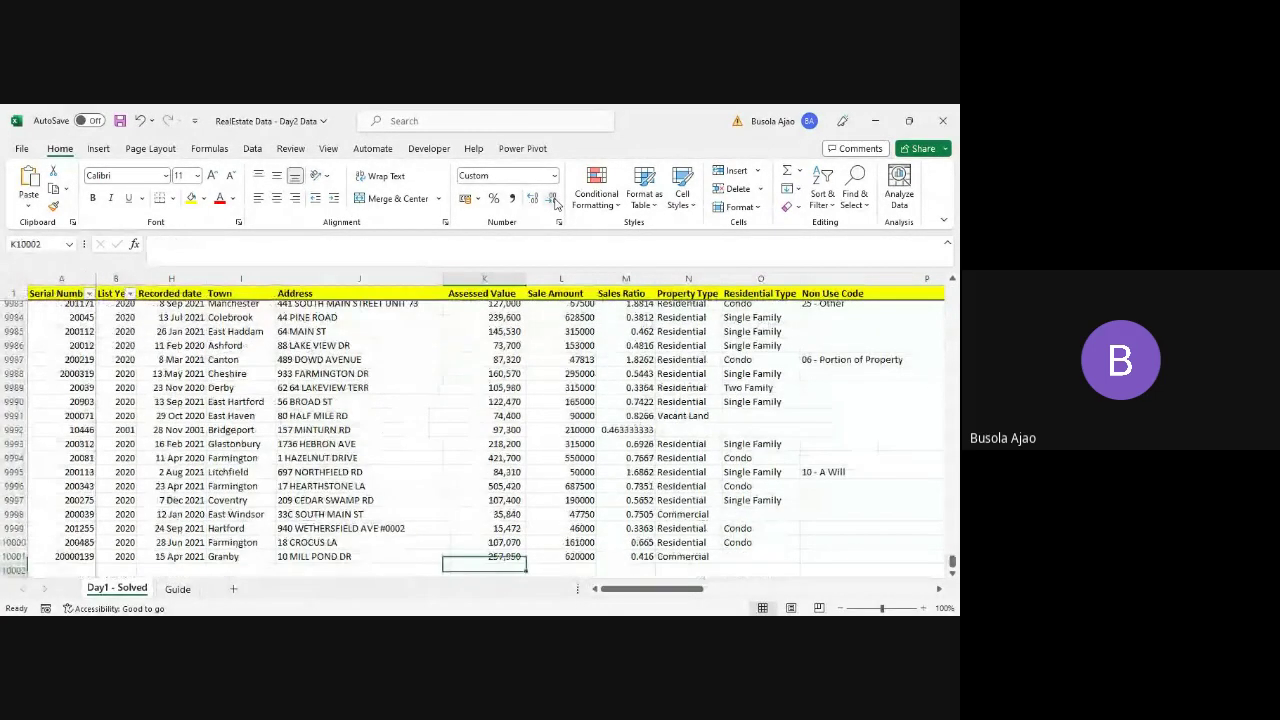
{"action": "key", "text": "Down"}
{"action": "key", "text": "Down"}
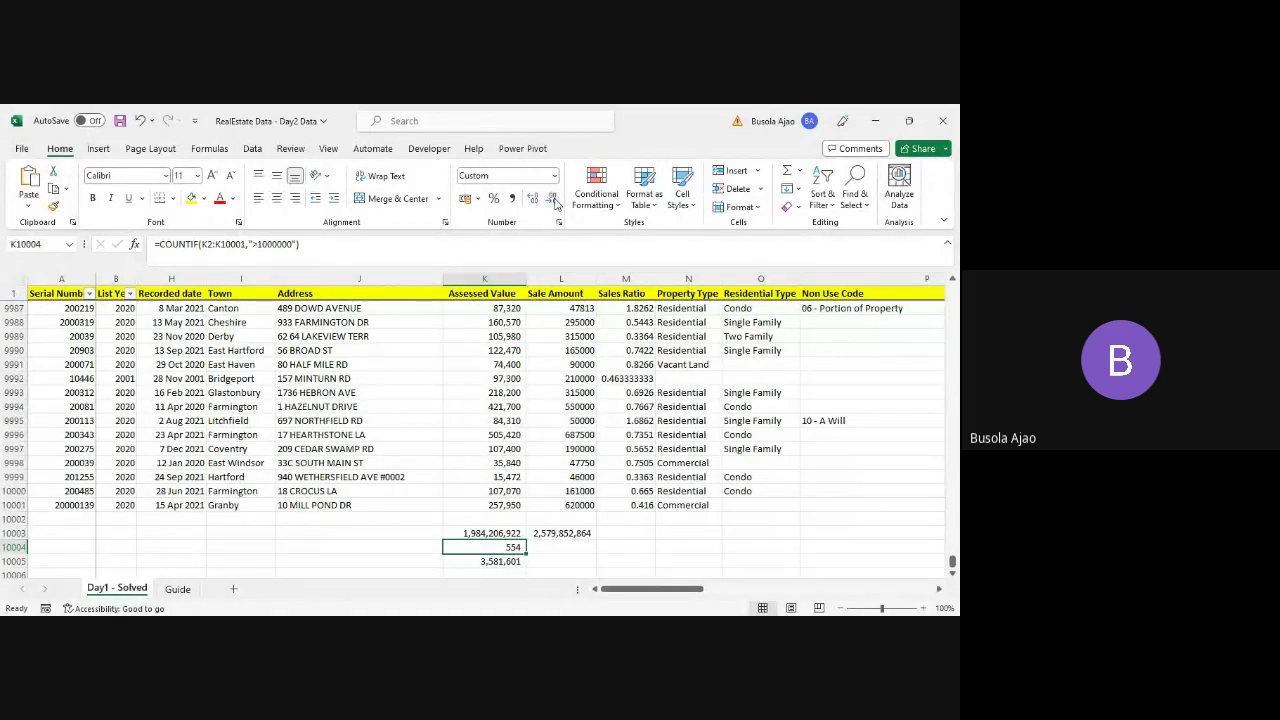
{"action": "key", "text": "Up"}
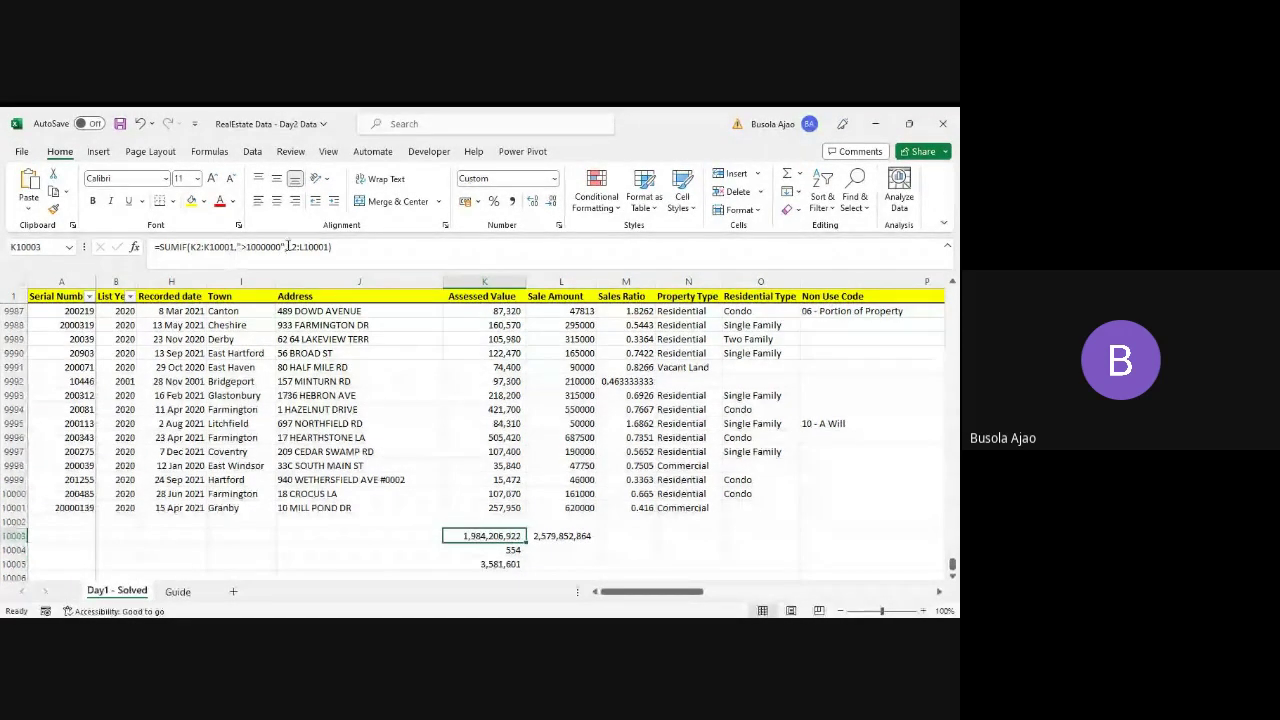
{"action": "left_click", "coordinate": [288, 246]}
{"action": "key", "text": "Delete"}
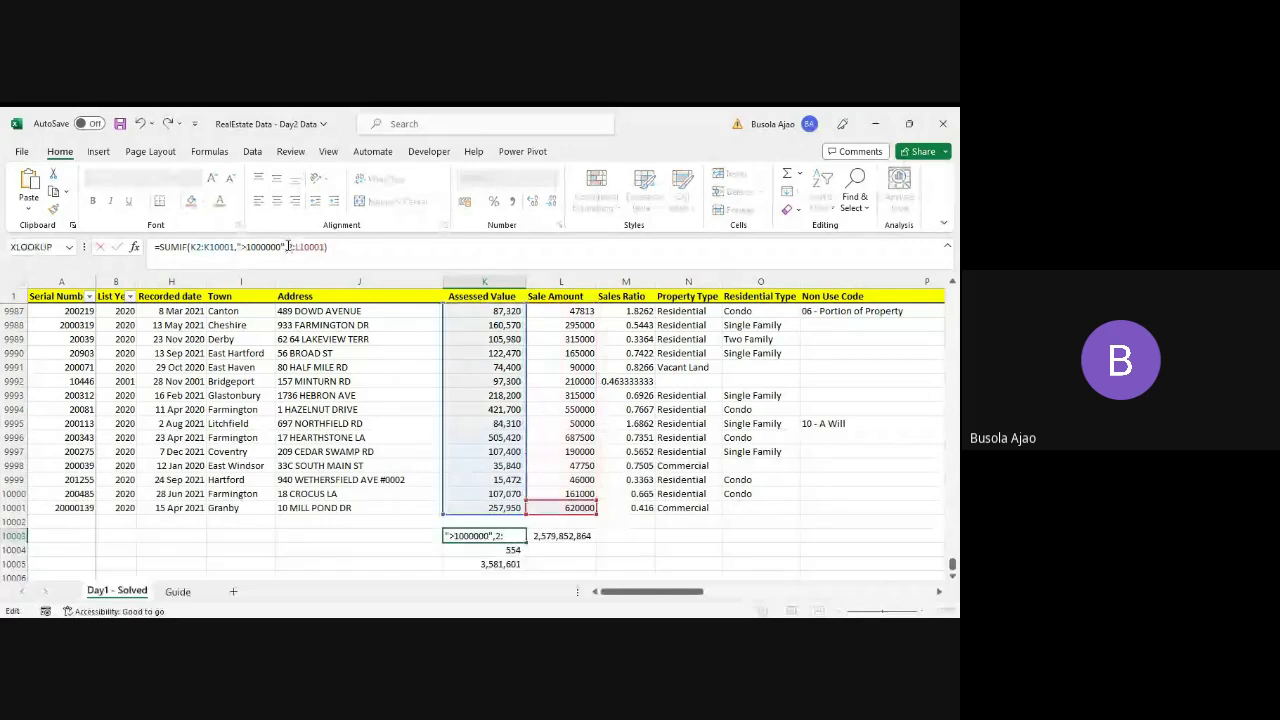
{"action": "type", "text": "K"}
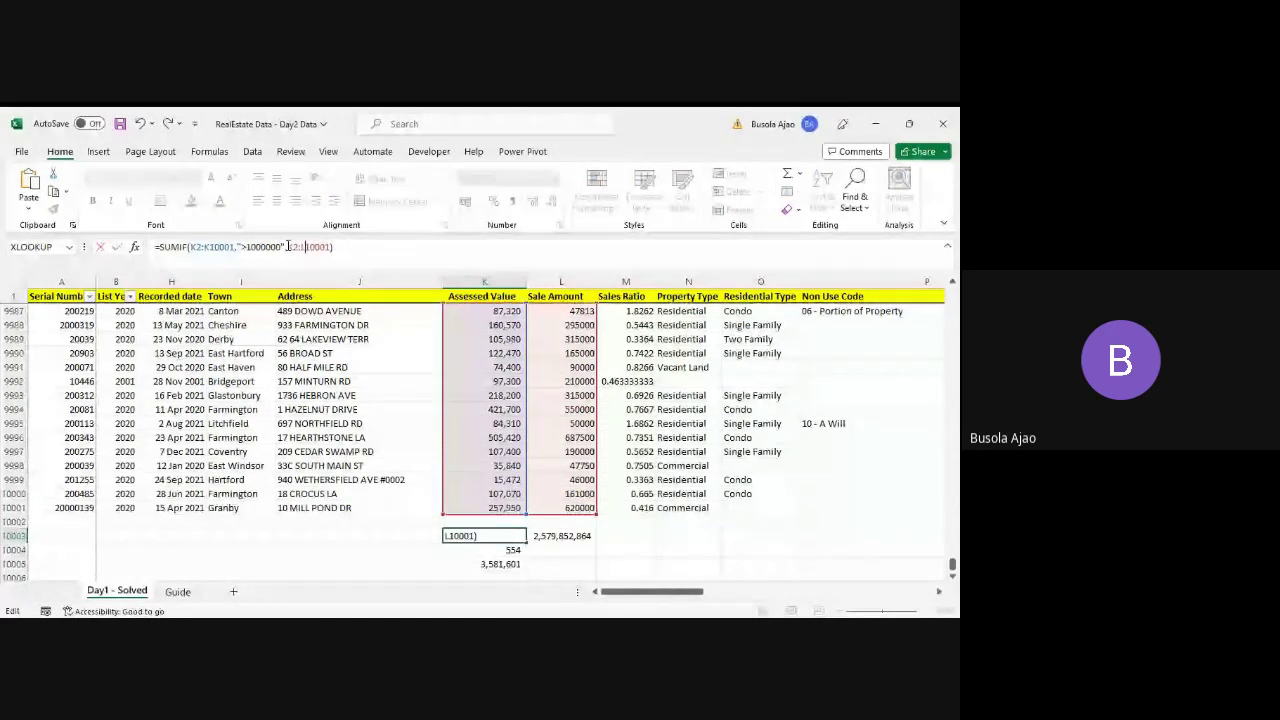
{"action": "type", "text": "K2:K10001"}
{"action": "key", "text": "Return"}
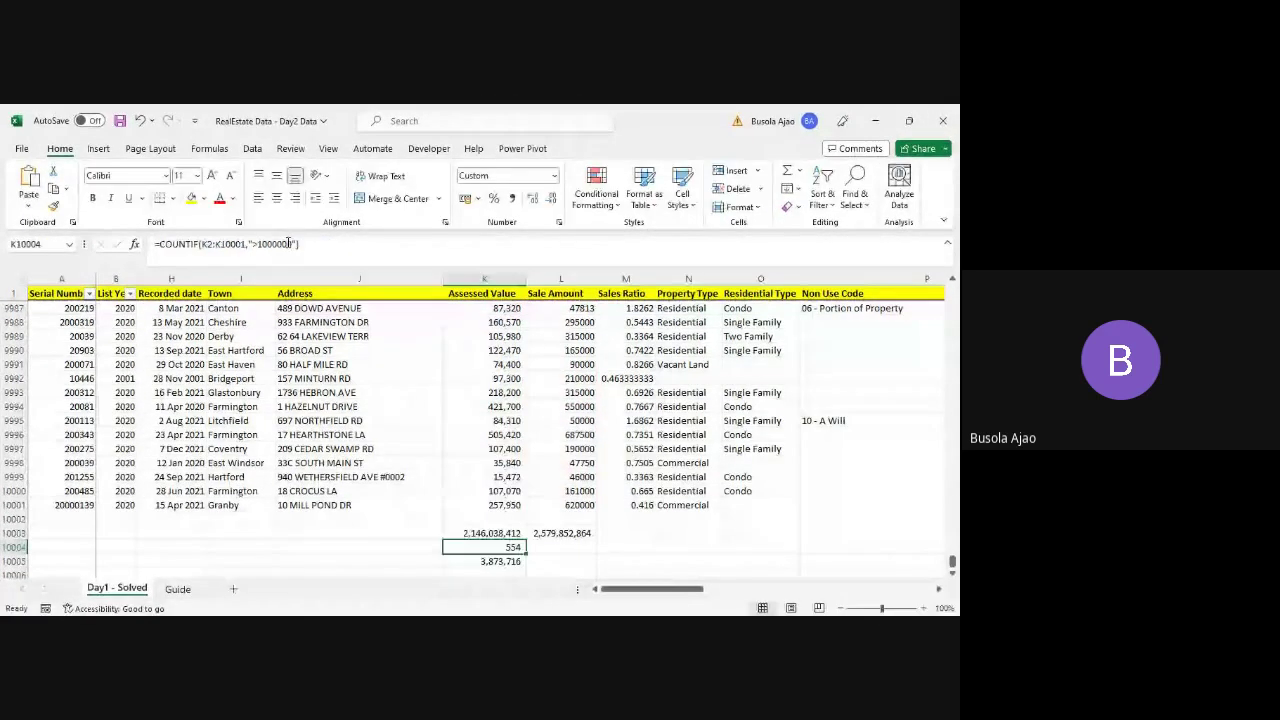
- Inspect the criteria range and sum range of the SUMIF formula in K10003
{"action": "key", "text": "Up"}
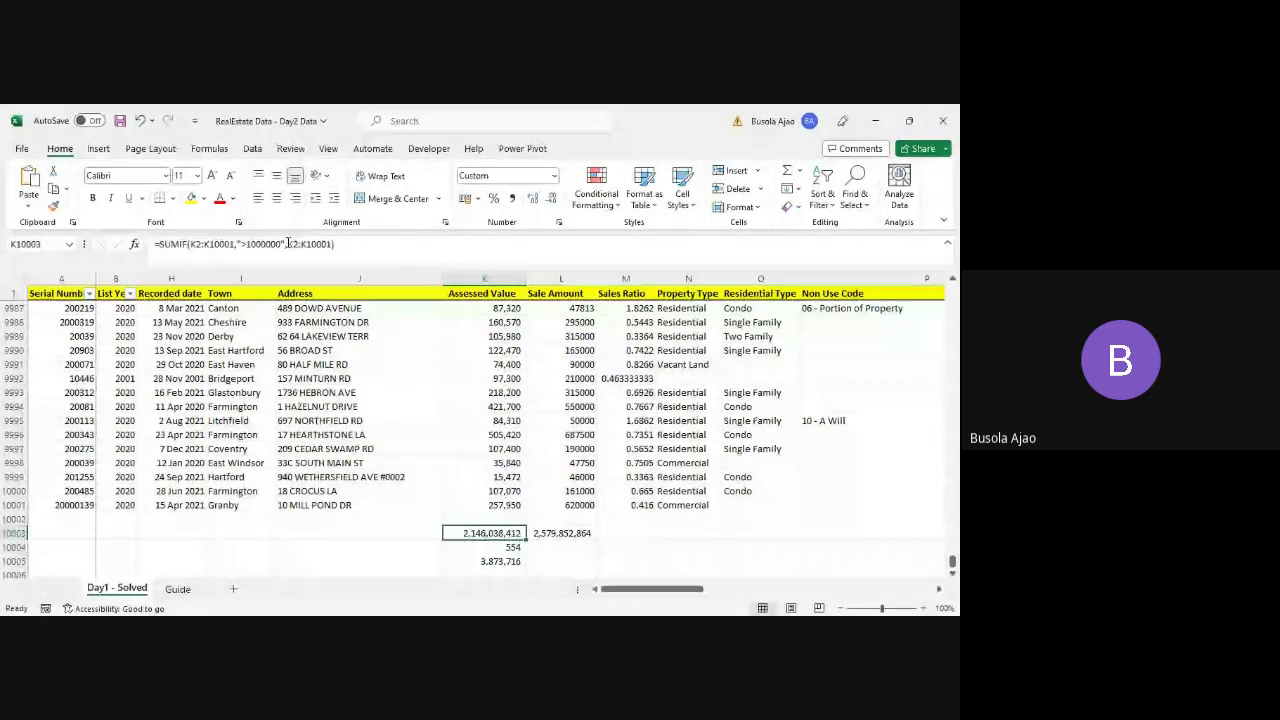
{"action": "left_click", "coordinate": [374, 250]}
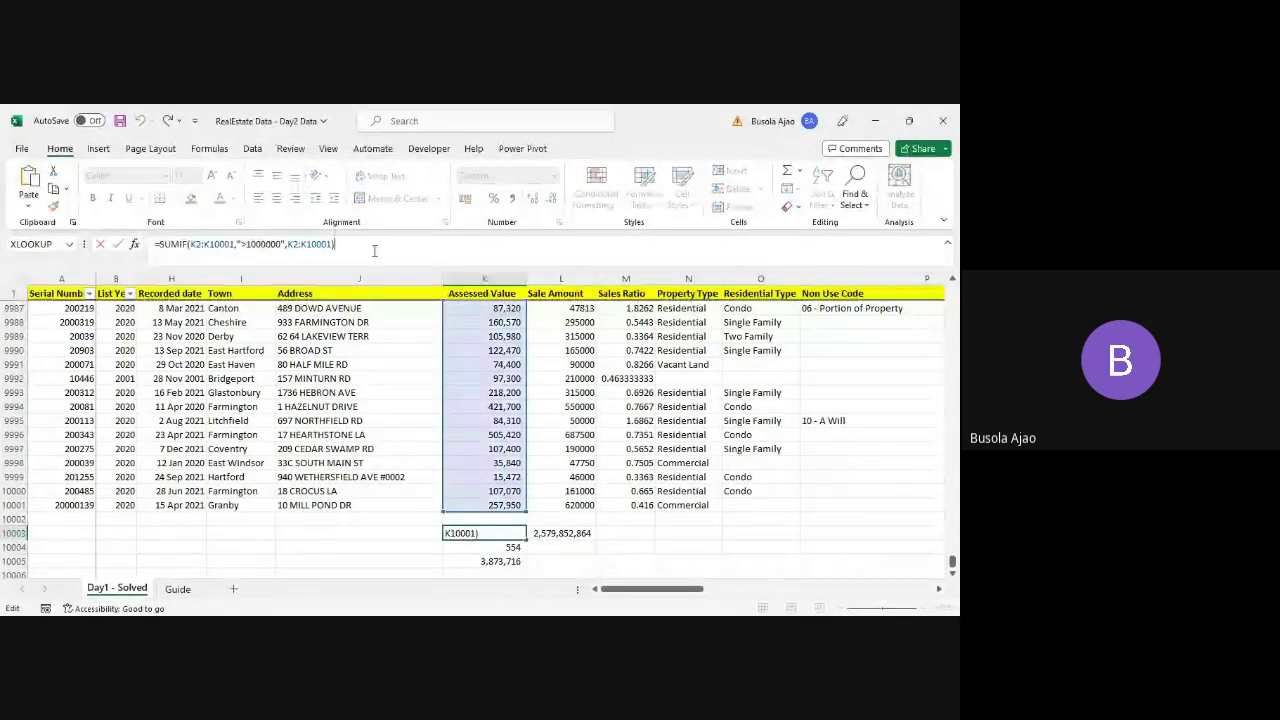
{"action": "key", "text": "Return"}
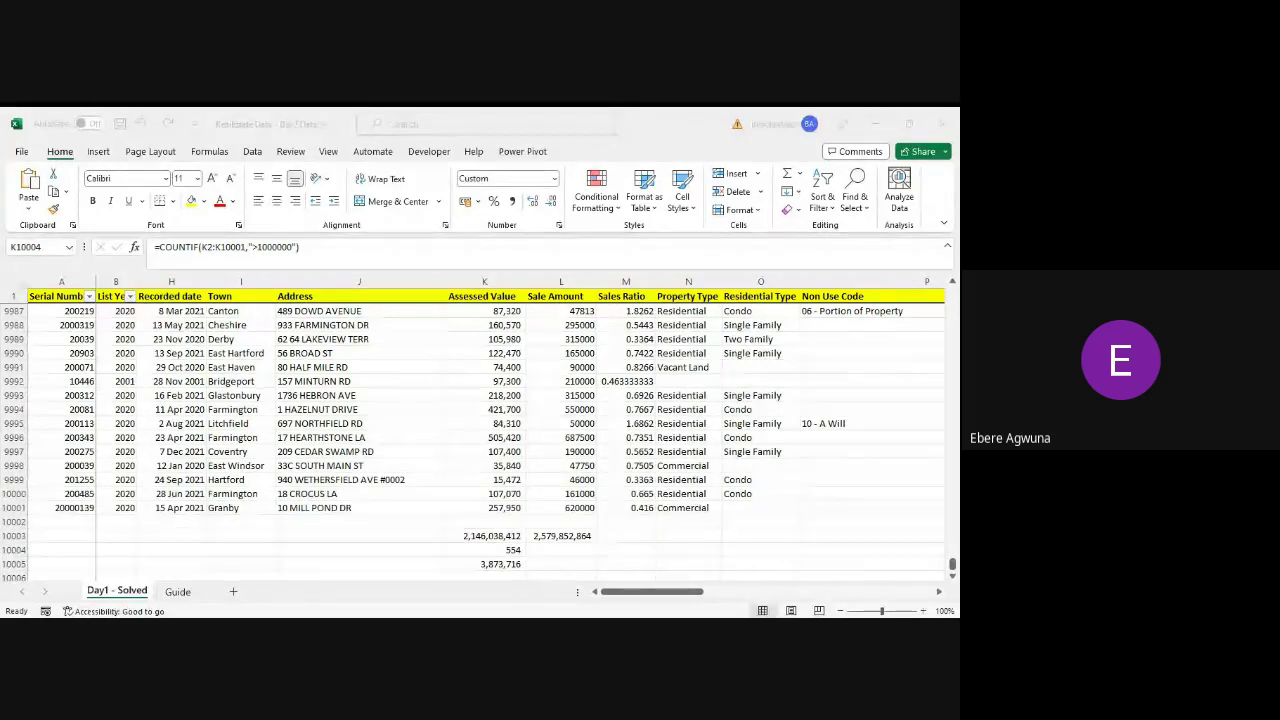
- Select all Assessed Value data in K2:K10001 and review the range from its last row back to its first
{"action": "left_click", "coordinate": [358, 326]}
{"action": "left_click", "coordinate": [458, 323]}
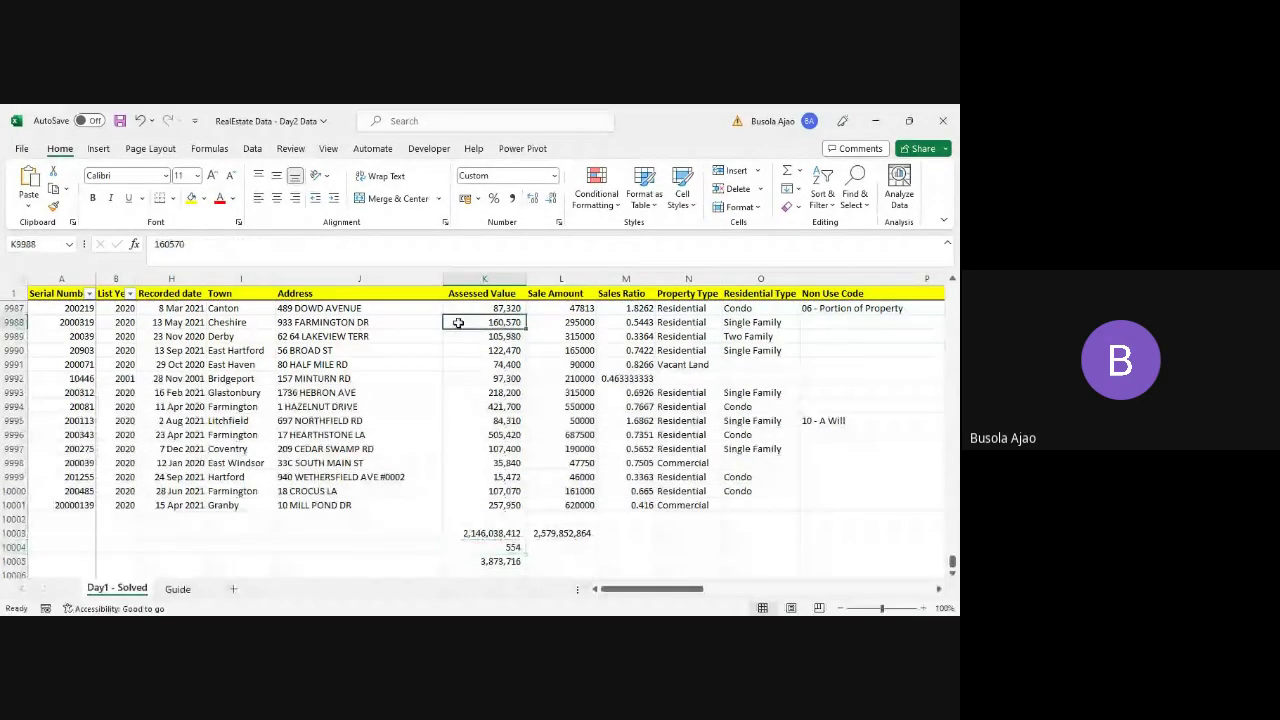
{"action": "key", "text": "ctrl+Up"}
{"action": "key", "text": "ctrl+shift+Down"}
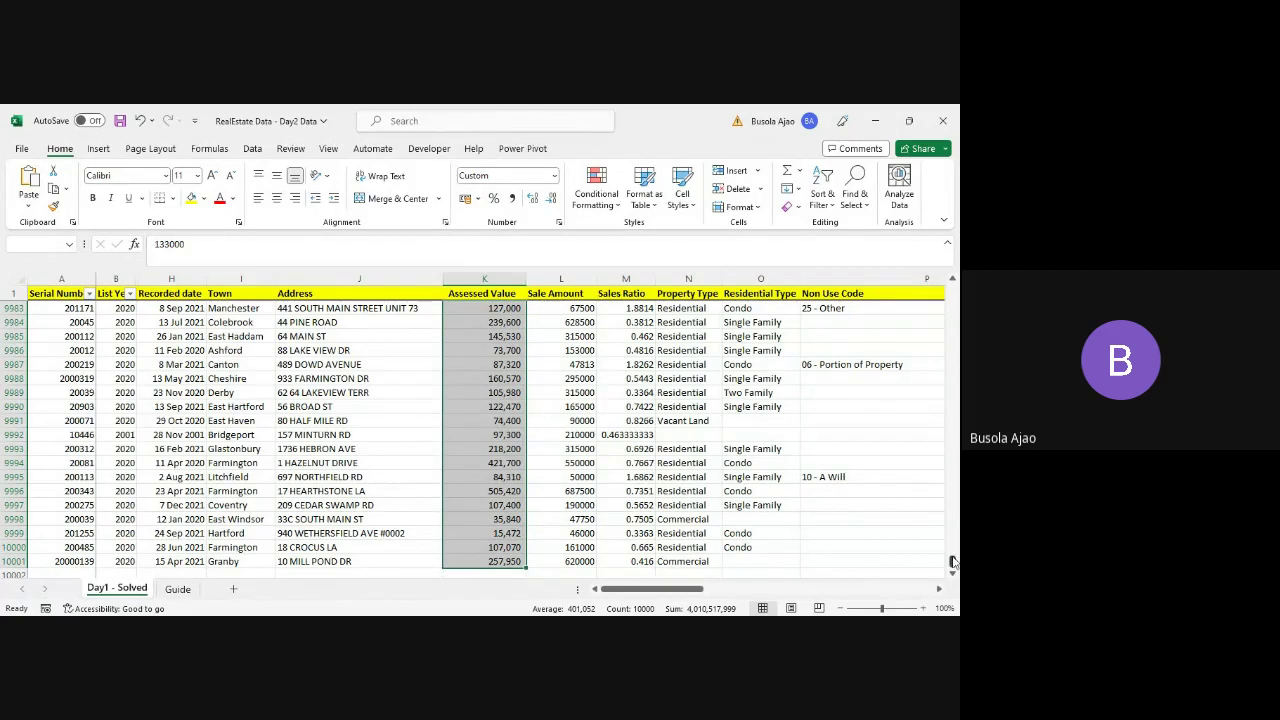
{"action": "scroll", "coordinate": [952, 563], "scroll_direction": "down", "scroll_amount": 1}
{"action": "left_click_drag", "start_coordinate": [952, 563], "coordinate": [951, 285]}
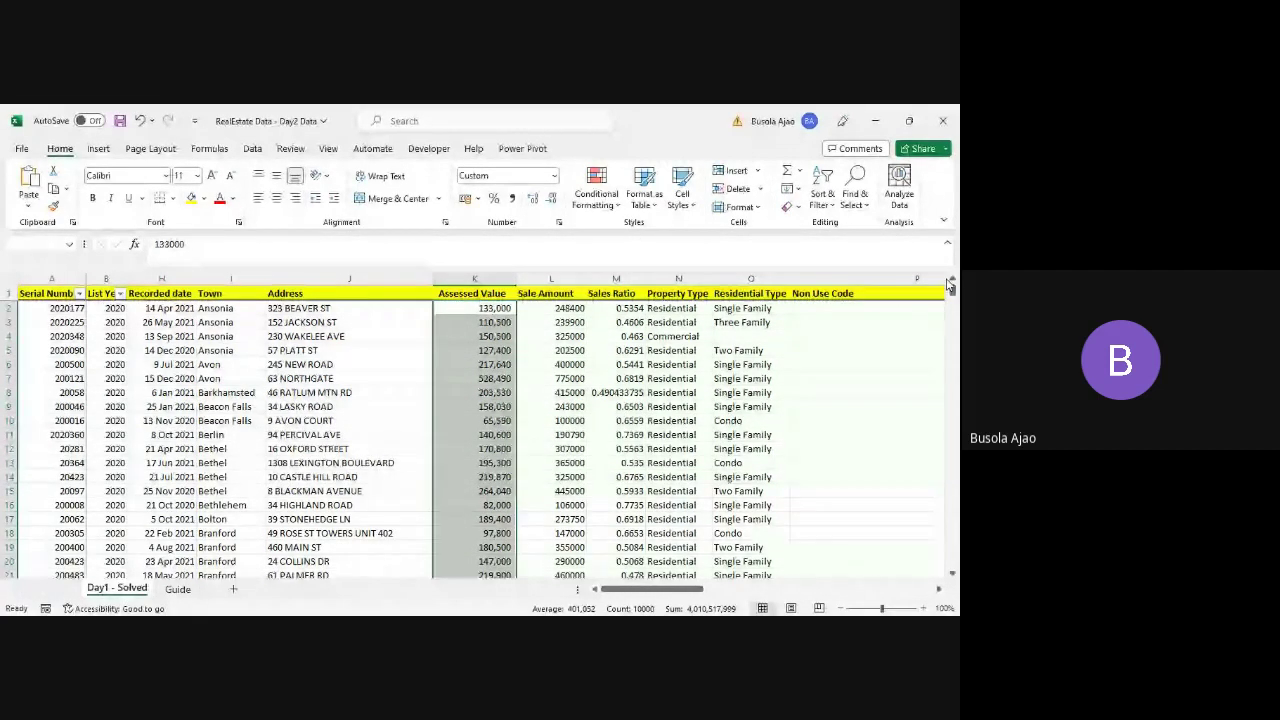
- Switch to the Exercises-for-IF-Function workbook and select the first Status cell, G6, of Exercise 01 on the Problem sheet
{"action": "key", "text": "alt+Tab"}
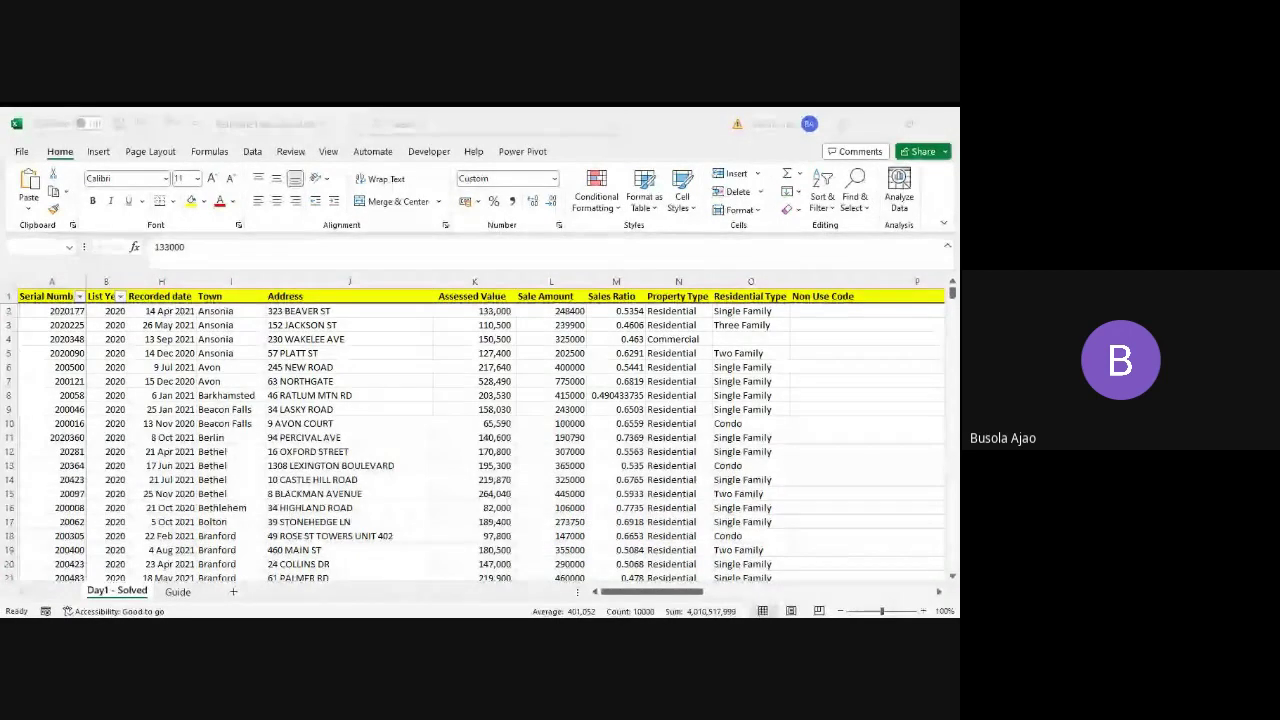
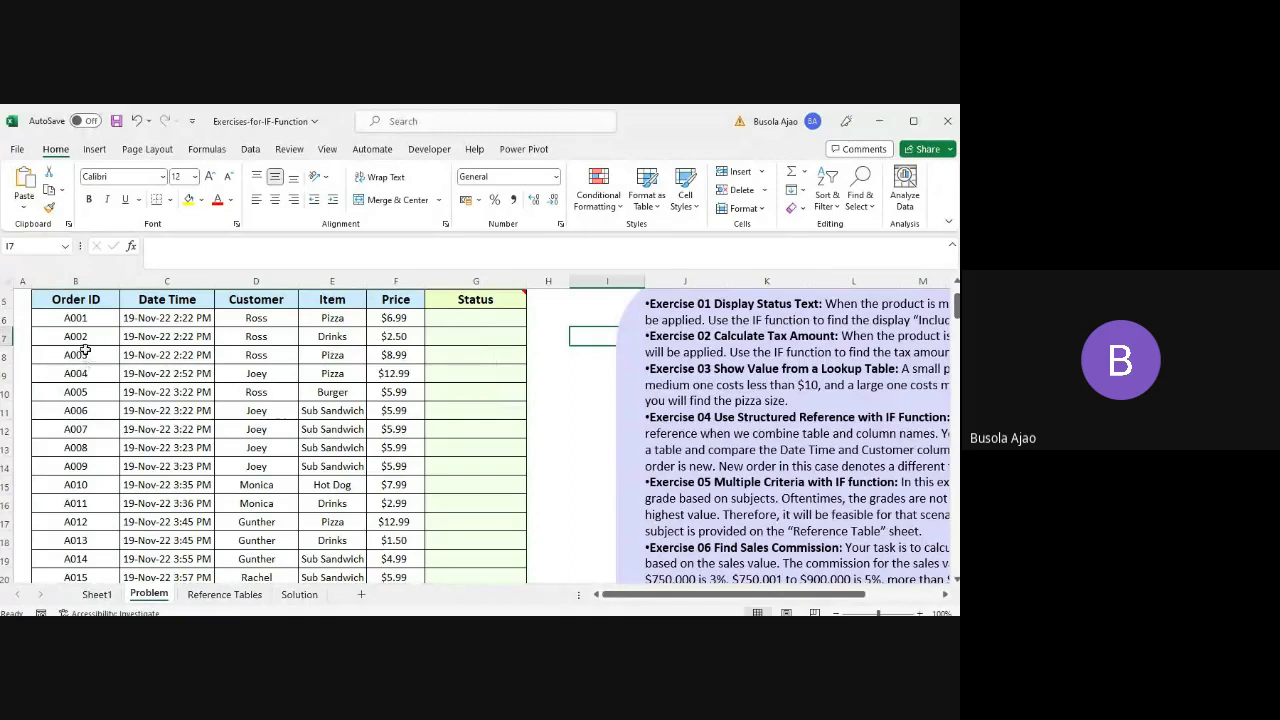
{"action": "scroll", "coordinate": [518, 355], "scroll_direction": "up", "scroll_amount": 2}
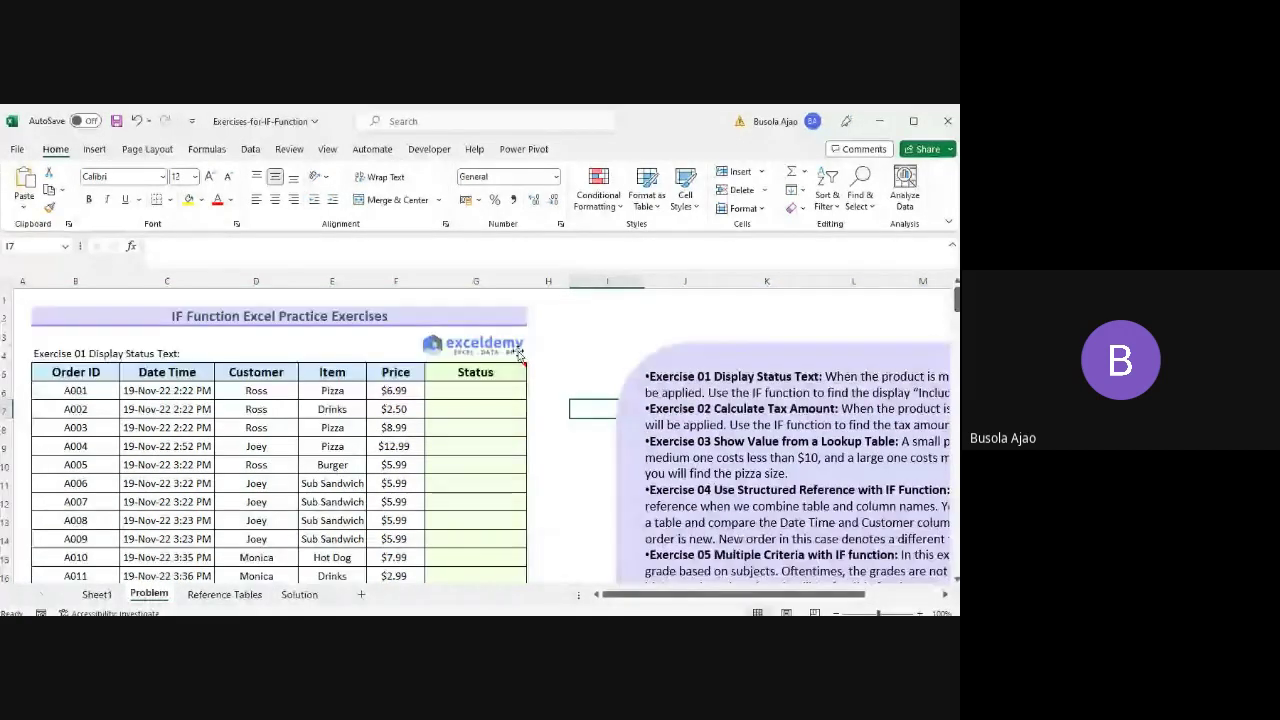
{"action": "left_click", "coordinate": [108, 378]}
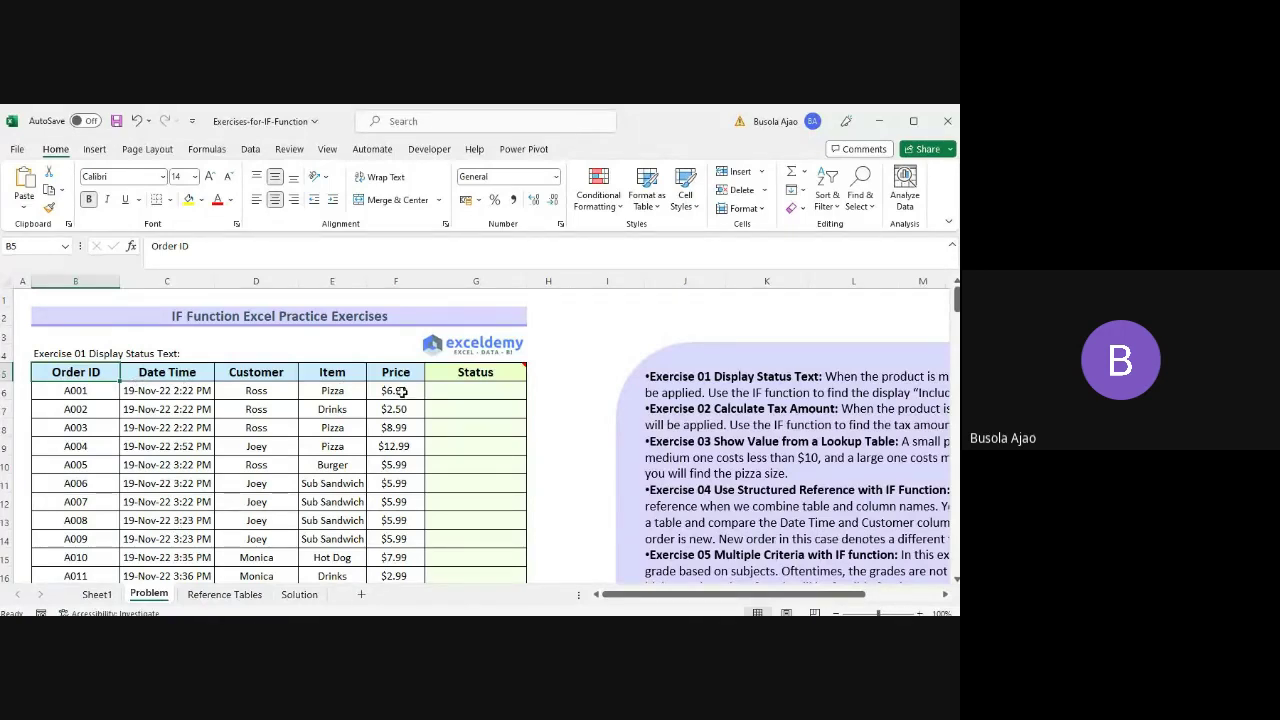
{"action": "left_click", "coordinate": [502, 394]}
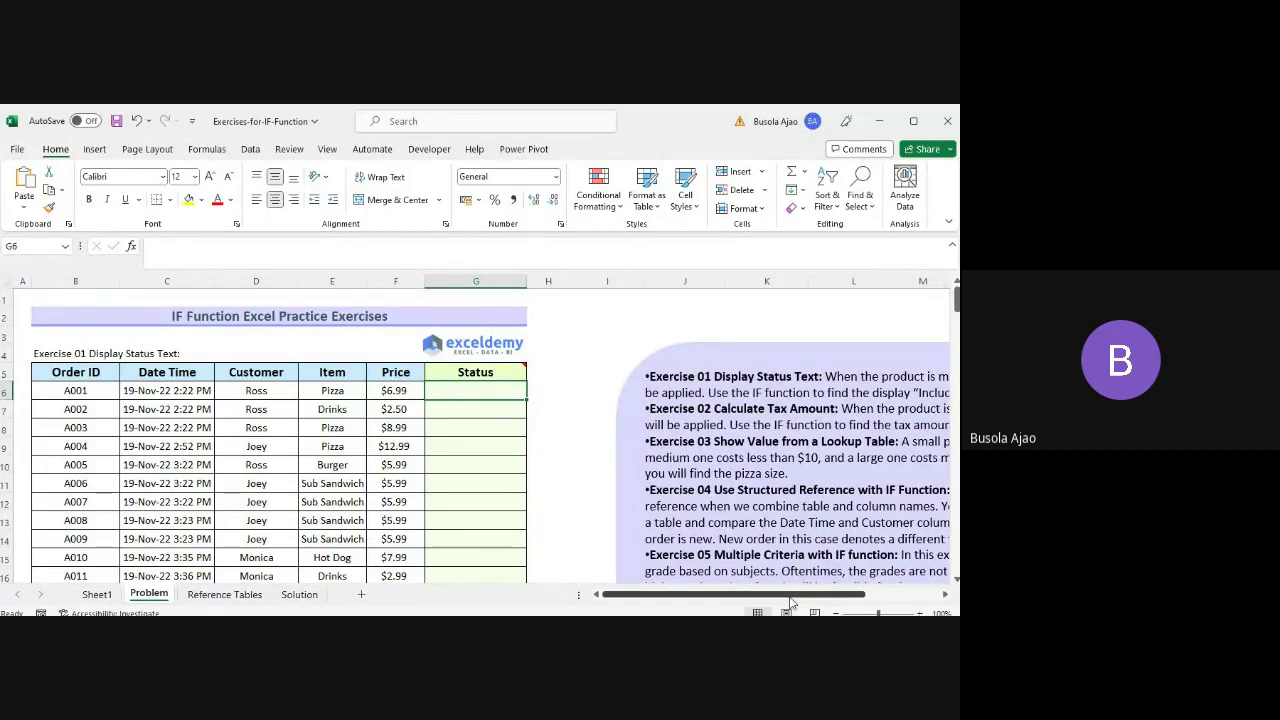
- Read the Exercise 01 Display Status Text instructions, then go back across row 6 to the start of the order table
{"action": "left_click_drag", "start_coordinate": [792, 595], "coordinate": [888, 585]}
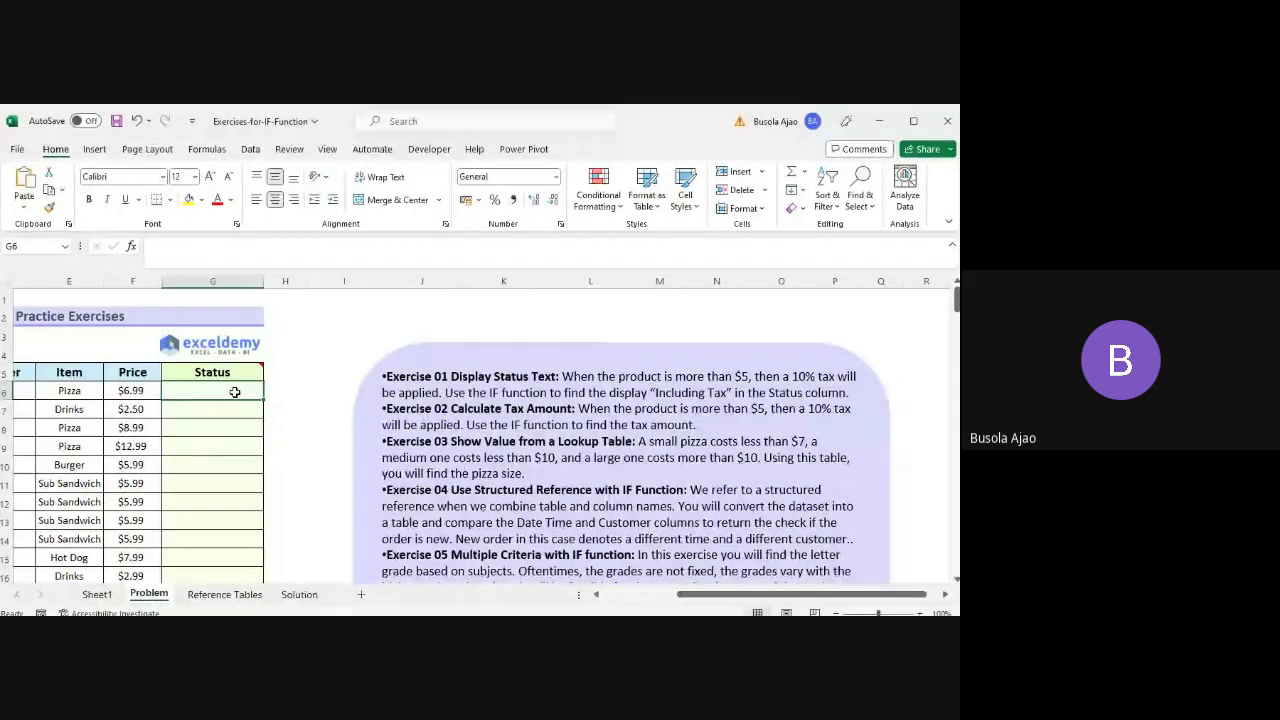
{"action": "key", "text": "Left"}
{"action": "key", "text": "Left"}
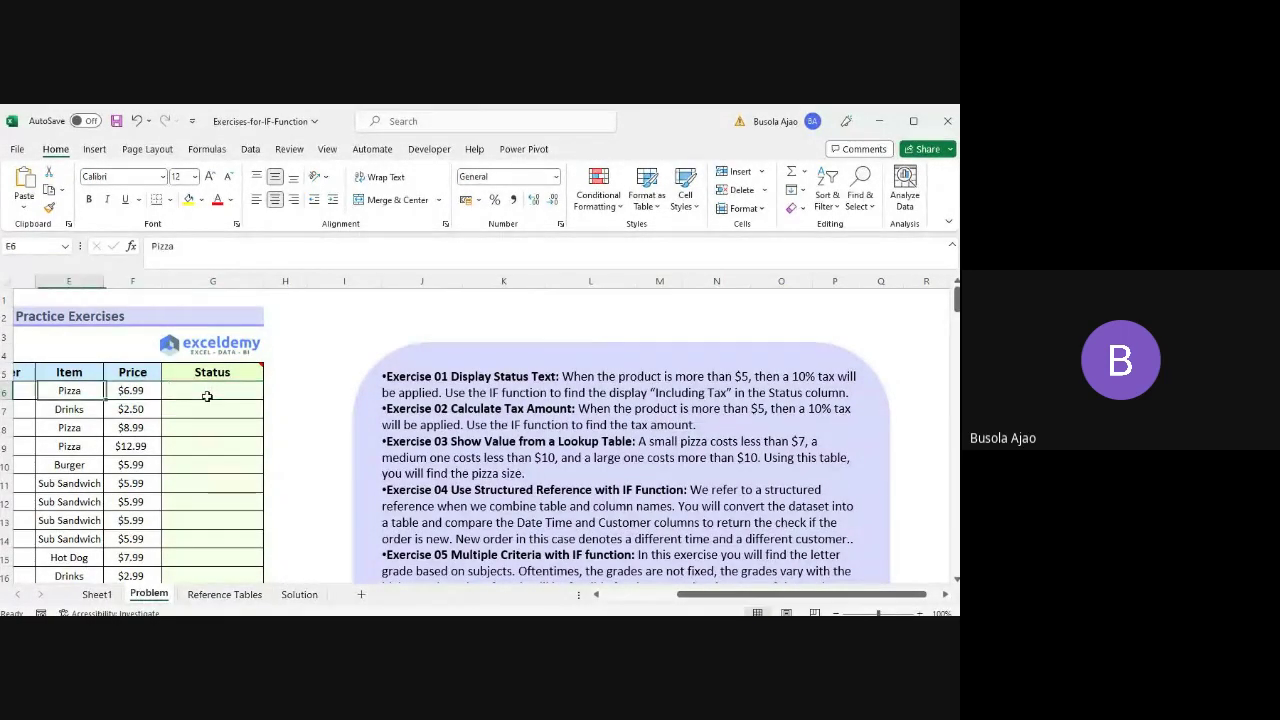
{"action": "key", "text": "Left"}
{"action": "key", "text": "Left"}
{"action": "key", "text": "Left"}
{"action": "key", "text": "Left"}
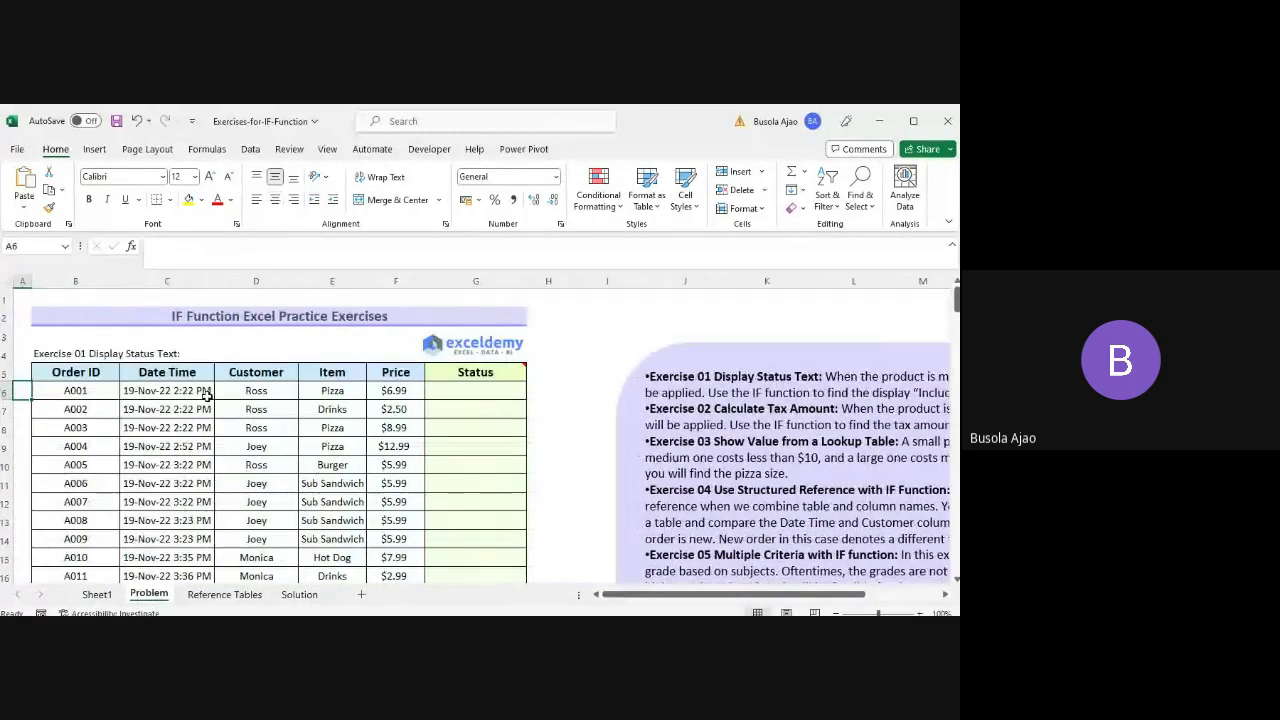
{"action": "left_click", "coordinate": [455, 390]}
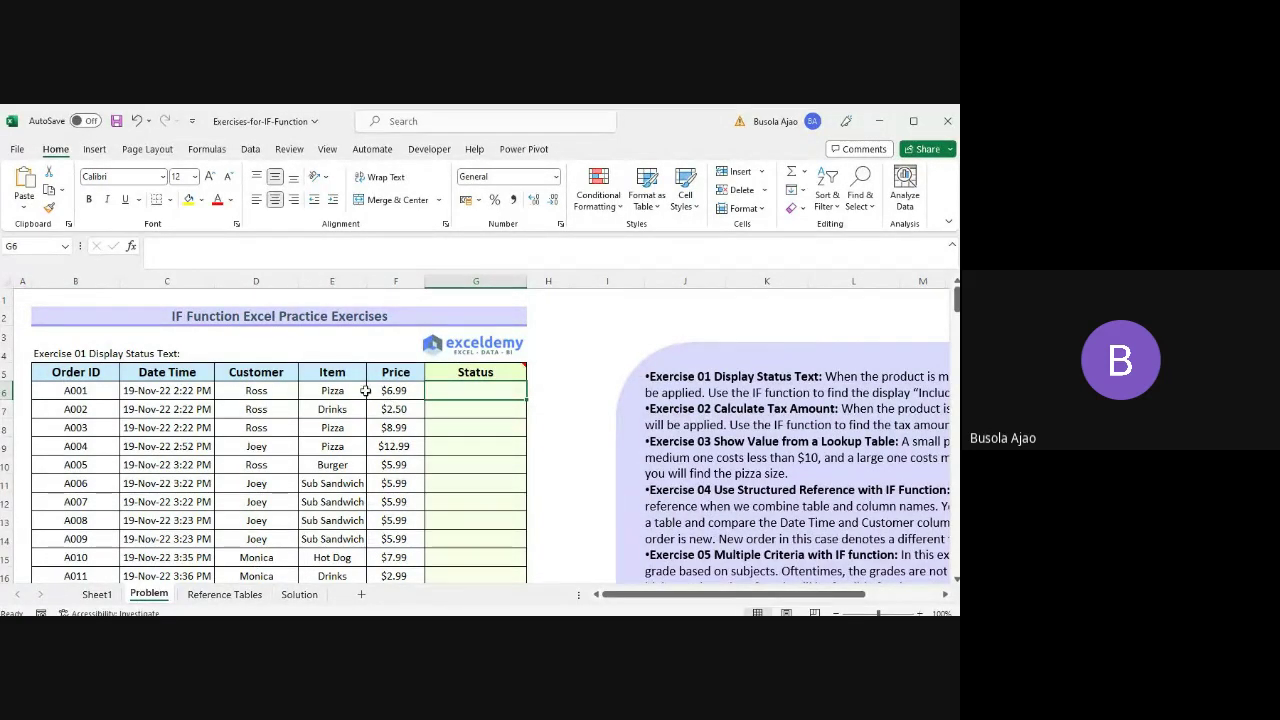
{"action": "type", "text": "="}
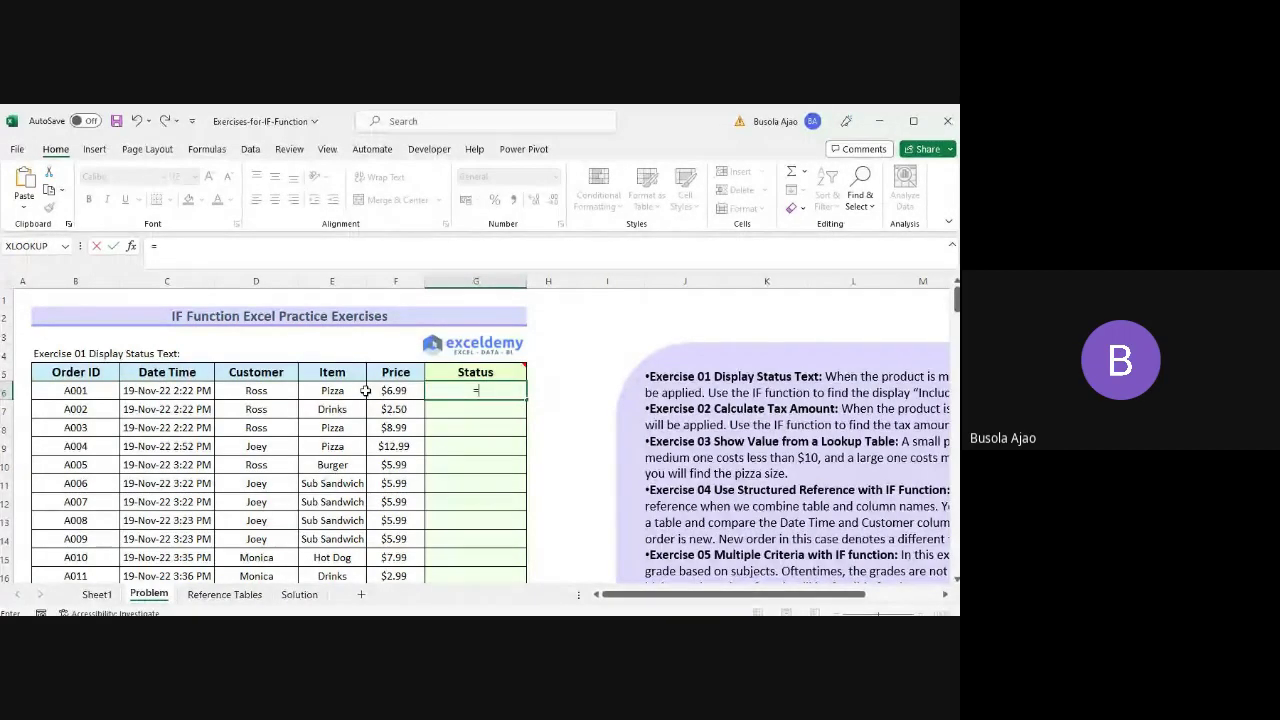
{"action": "key", "text": "Escape"}
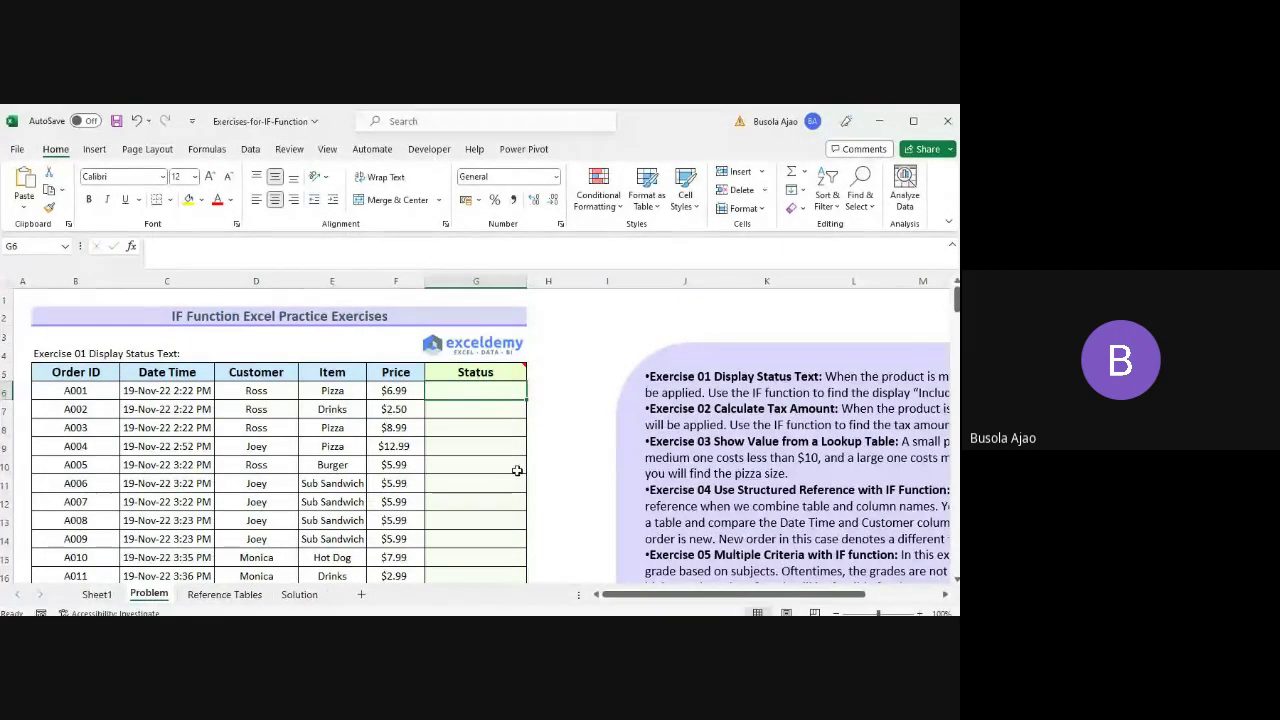
{"action": "key", "text": "alt+Tab"}
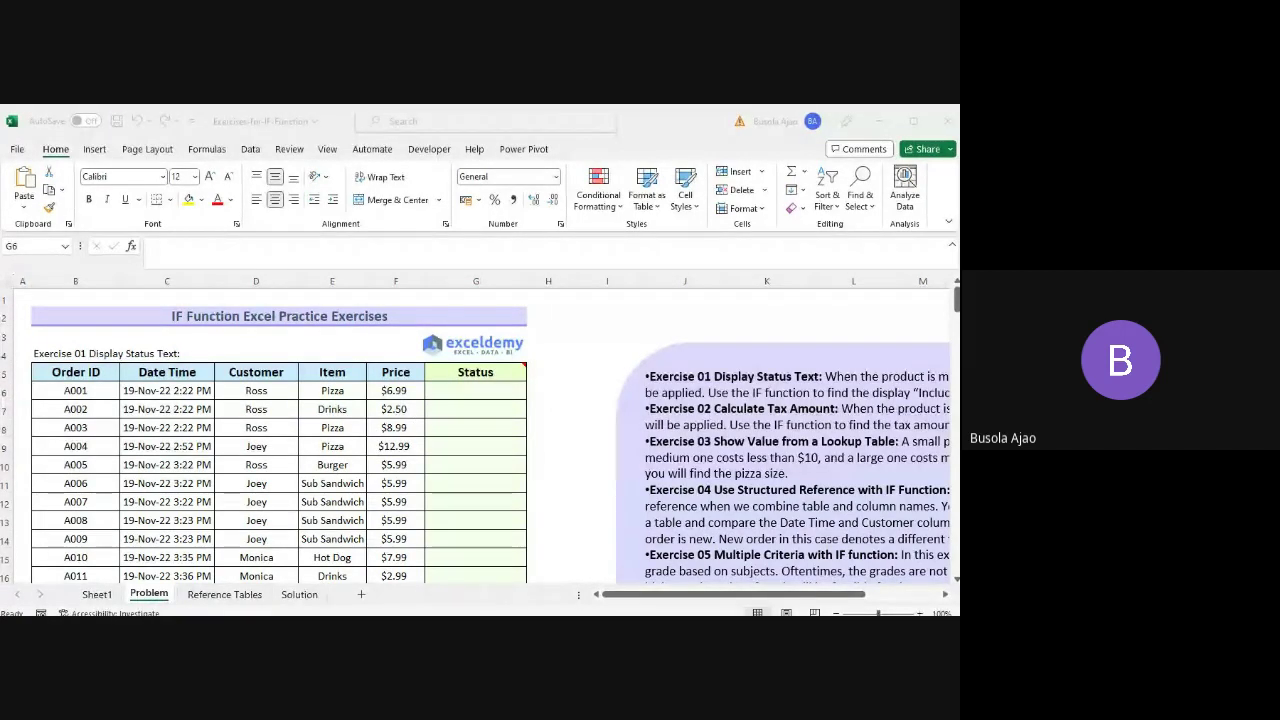
{"action": "key", "text": "alt+Tab"}
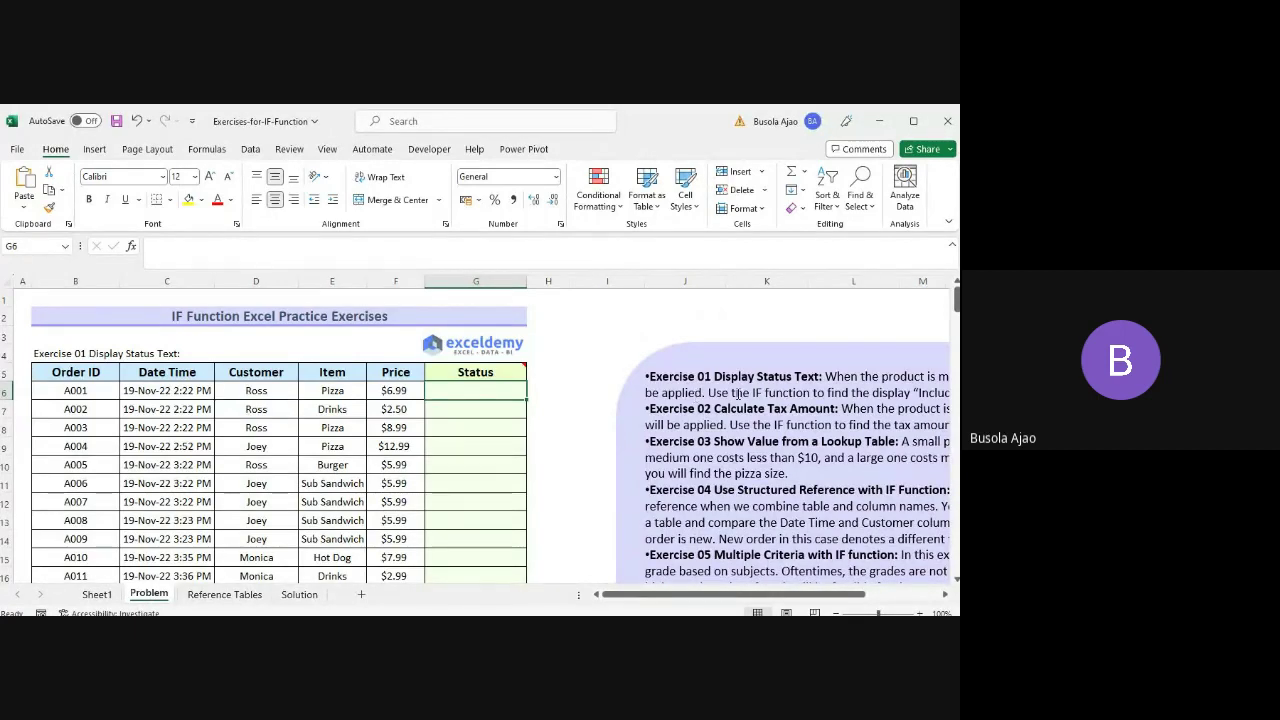
- Examine the first order's Price, the Status column and the exercise text to see which inputs Exercise 01 needs
{"action": "left_click", "coordinate": [381, 395]}
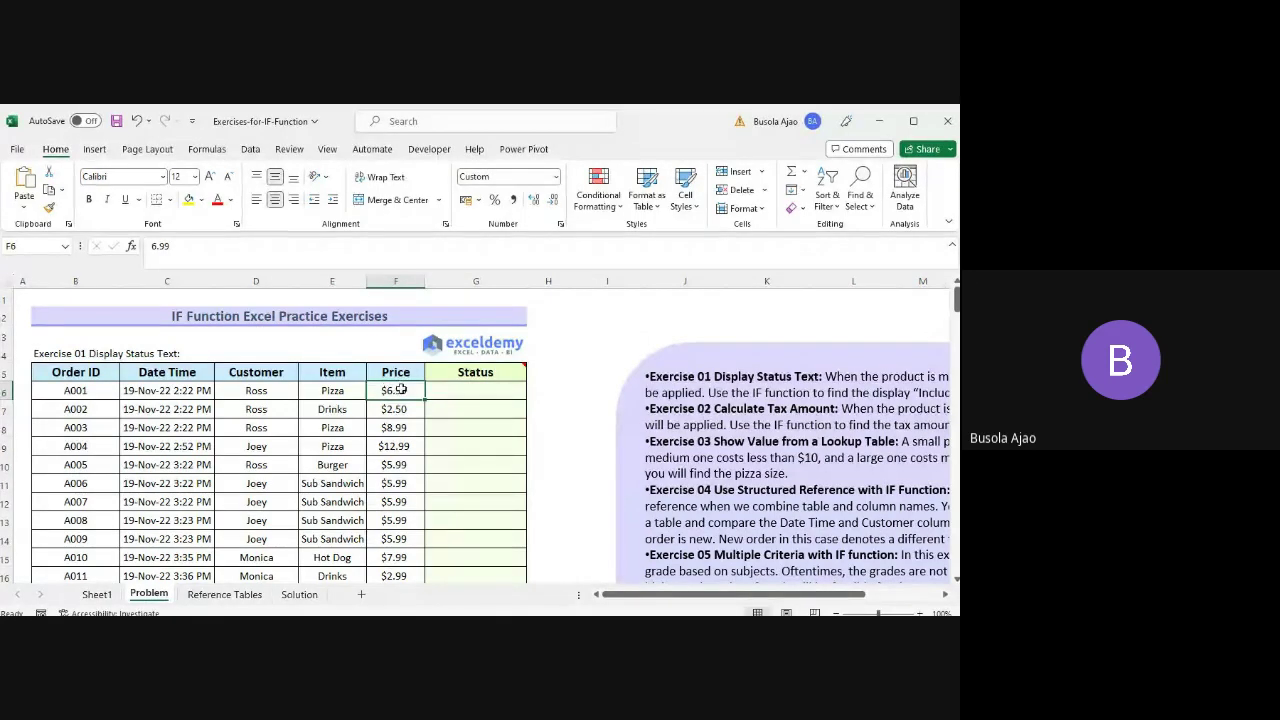
{"action": "left_click", "coordinate": [449, 392]}
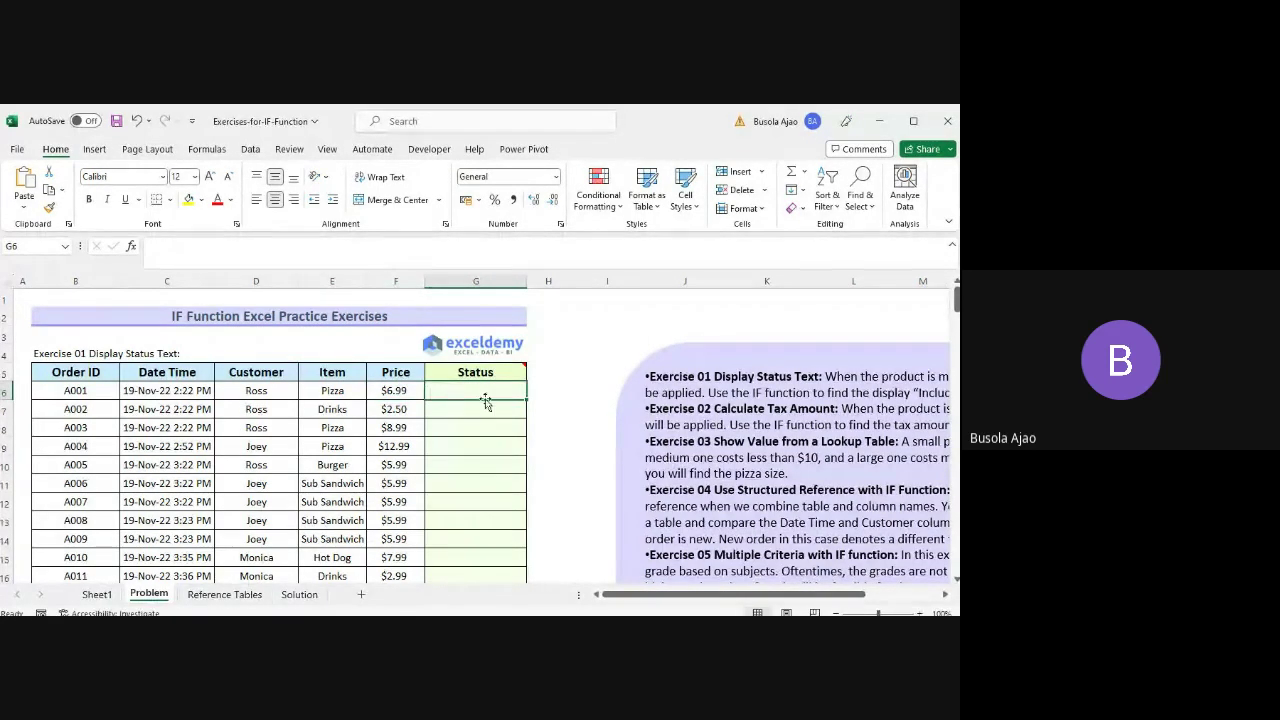
{"action": "left_click", "coordinate": [477, 282]}
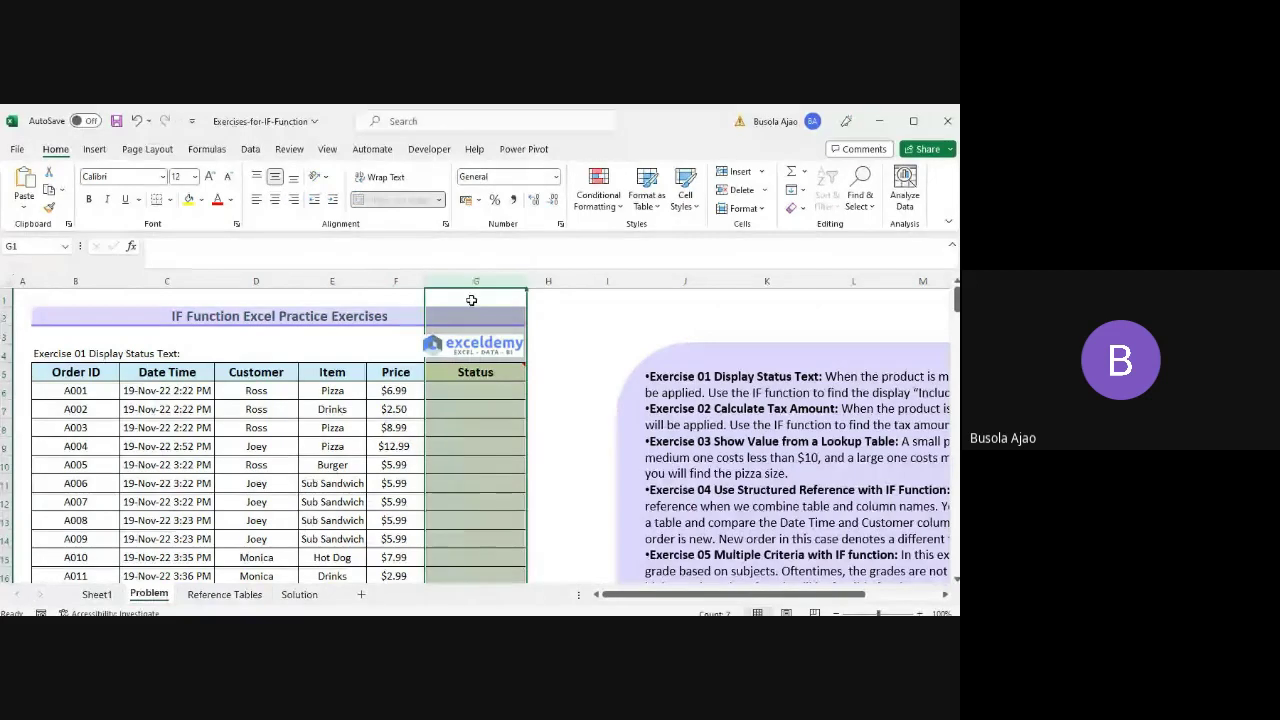
{"action": "left_click", "coordinate": [823, 366]}
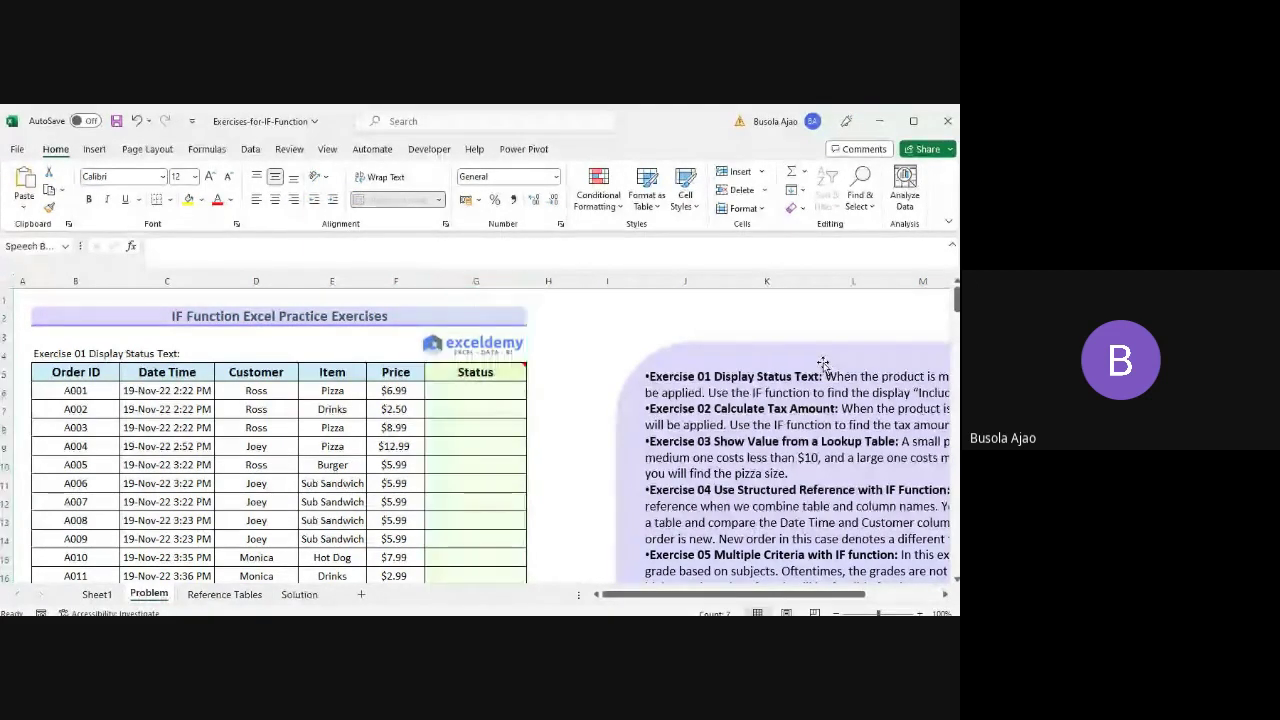
{"action": "left_click", "coordinate": [484, 390]}
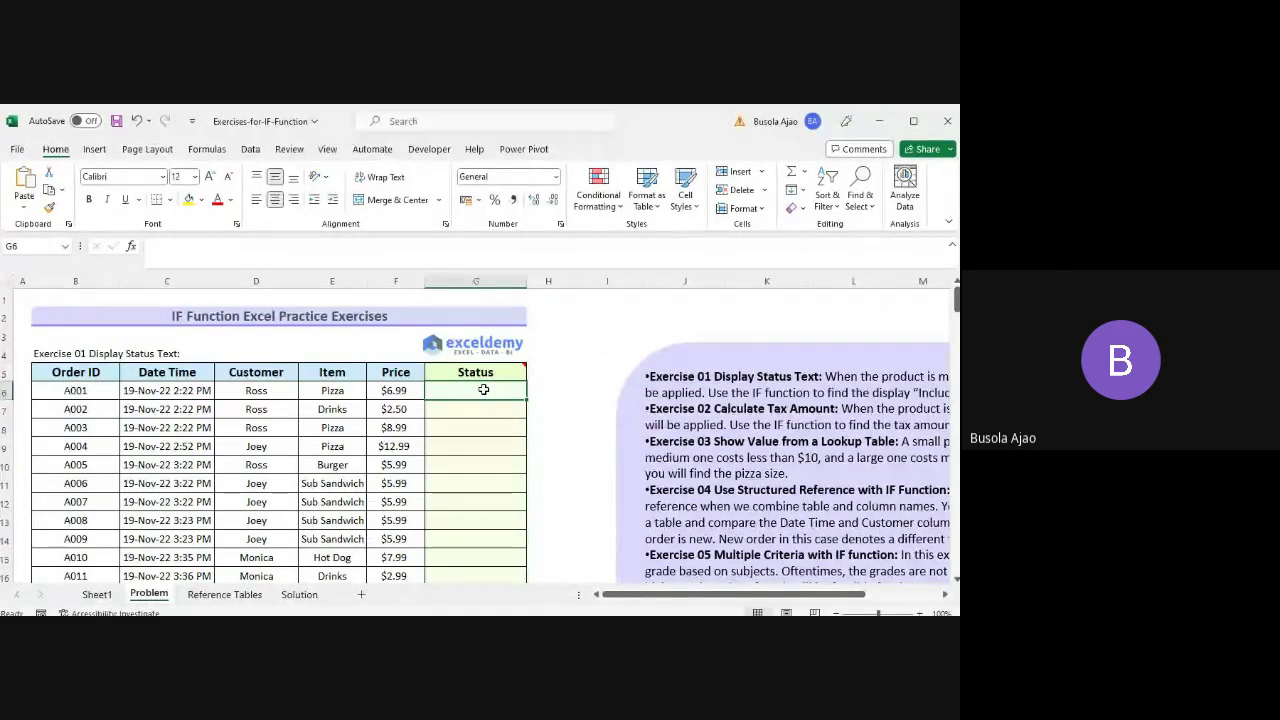
{"action": "type", "text": "="}
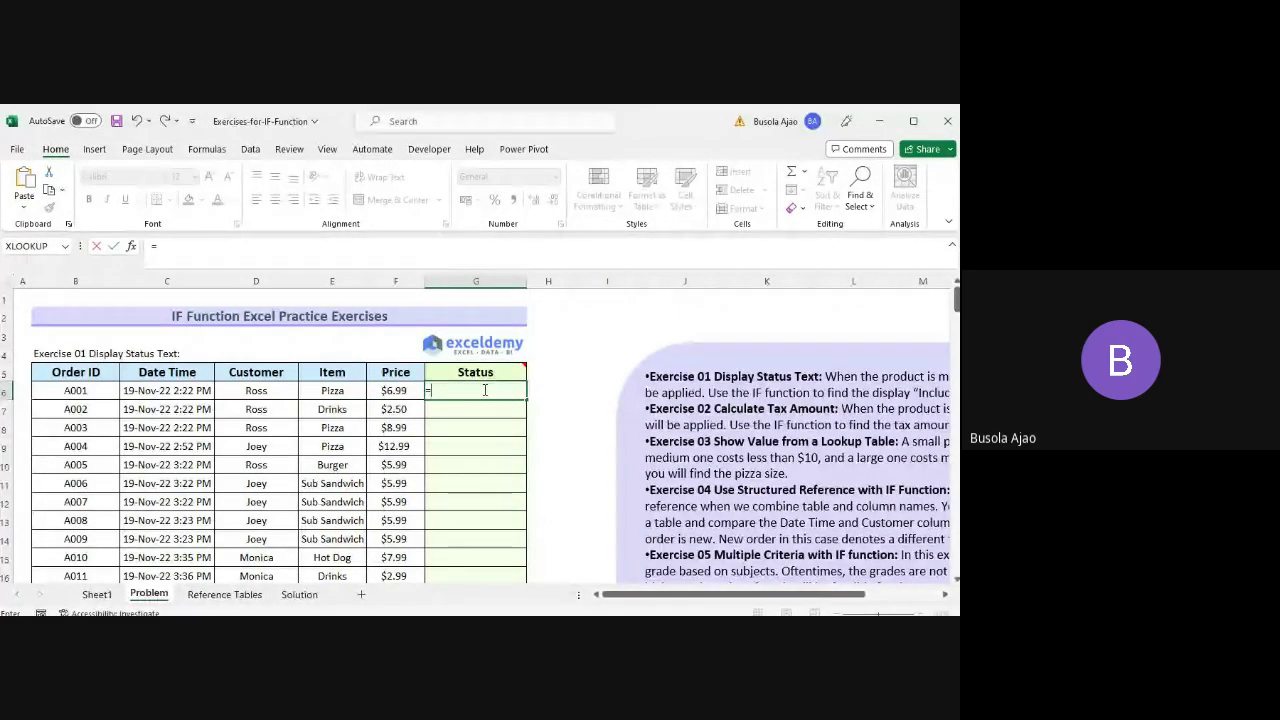
{"action": "key", "text": "Escape"}
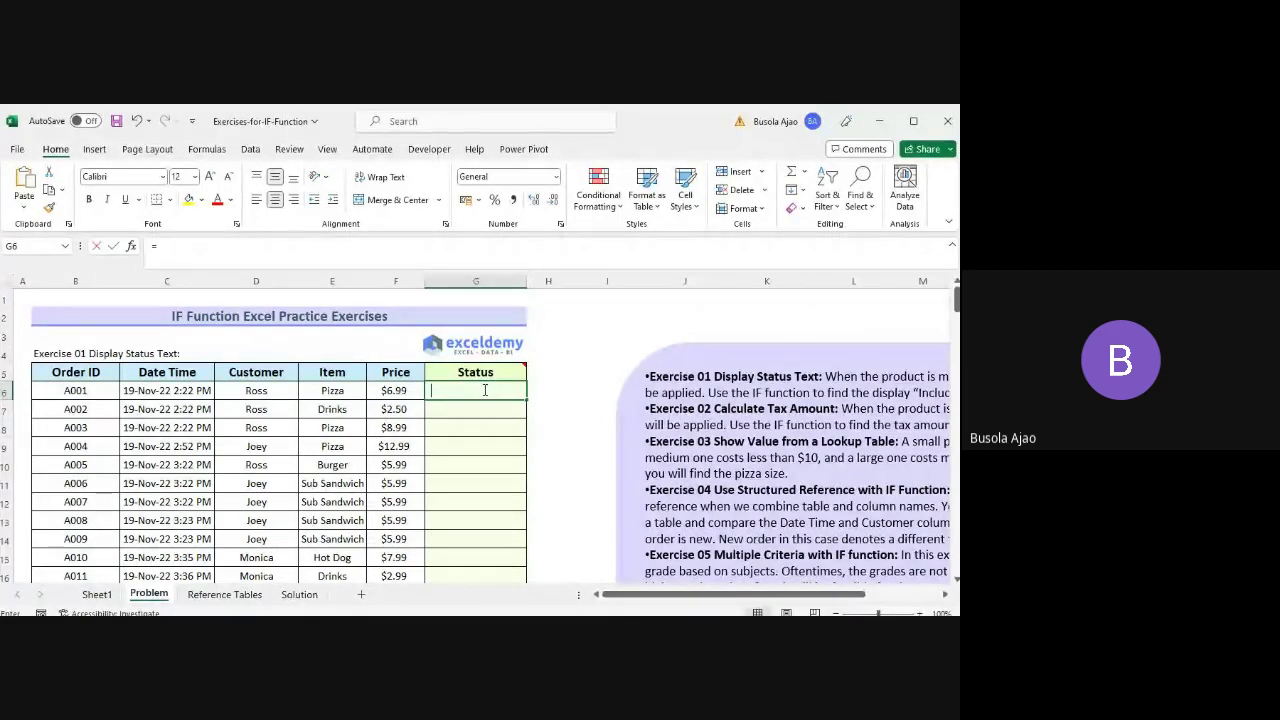
{"action": "type", "text": "="}
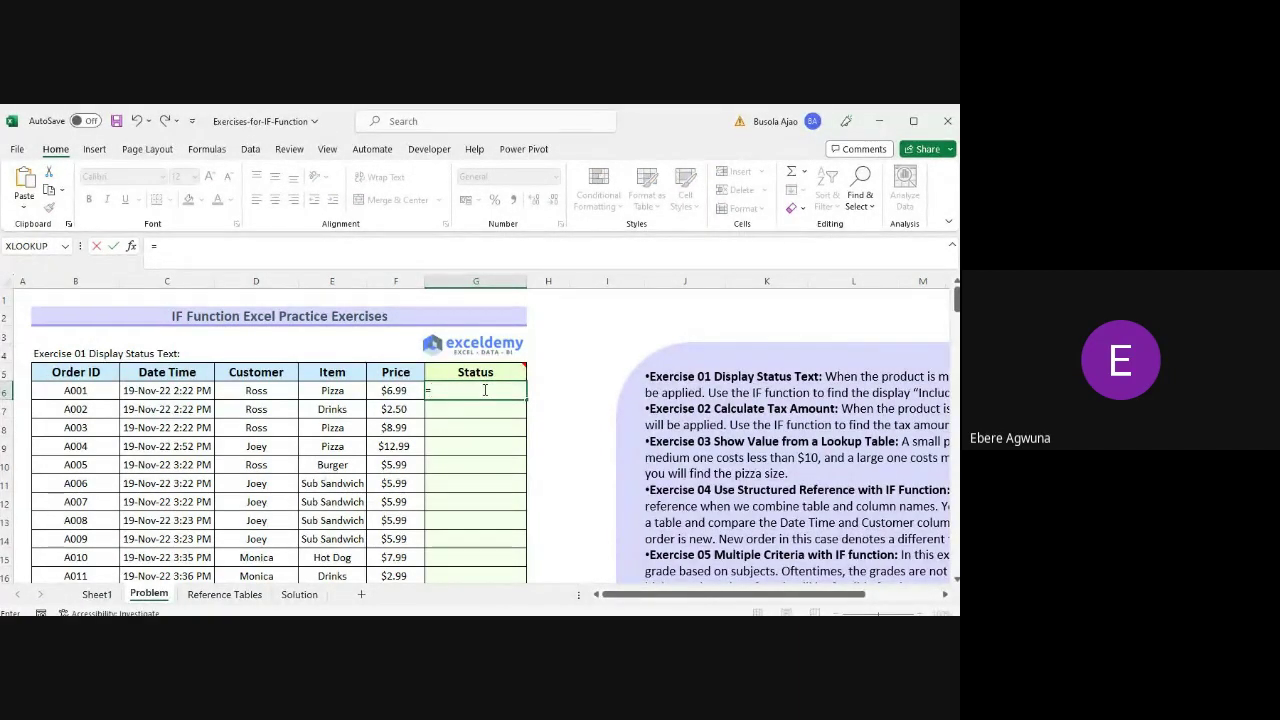
{"action": "key", "text": "Escape"}
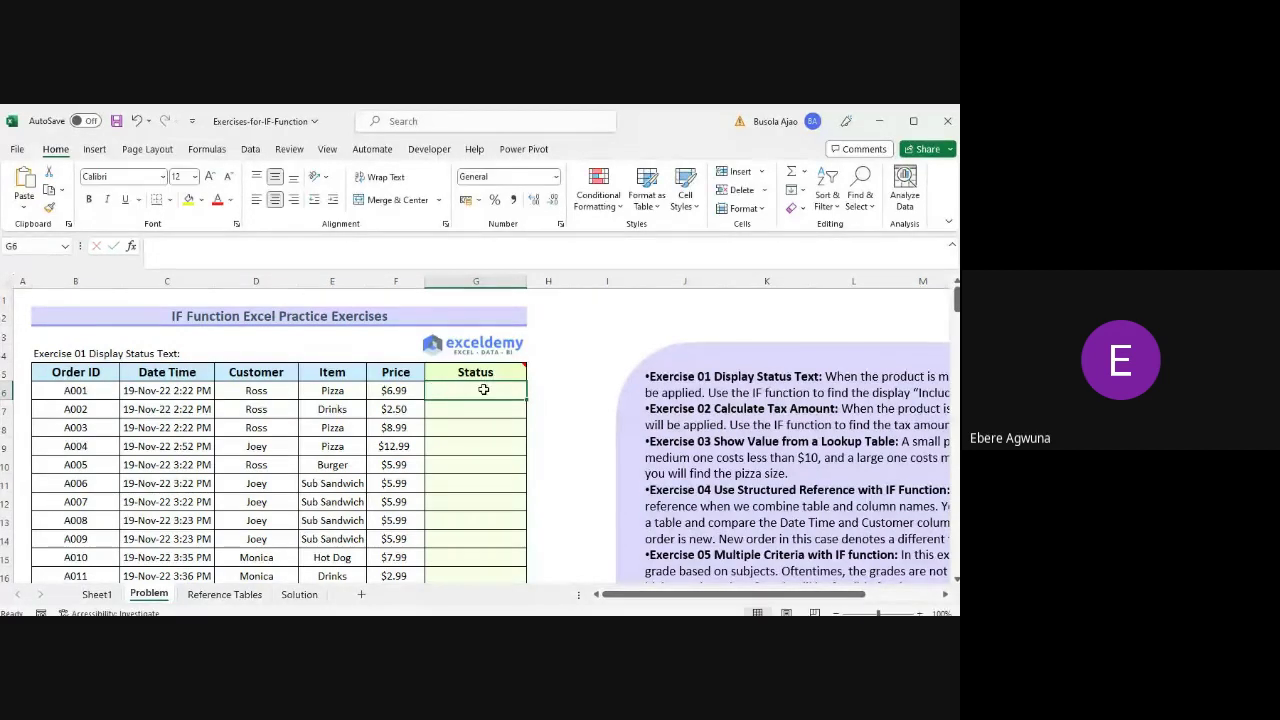
- Examine the full exercise instructions next to the order table, including the tax condition for the Status column
{"action": "key", "text": "Right"}
{"action": "key", "text": "Right"}
{"action": "key", "text": "Right"}
{"action": "key", "text": "Right"}
{"action": "key", "text": "Right"}
{"action": "key", "text": "Right"}
{"action": "key", "text": "Right"}
{"action": "key", "text": "Right"}
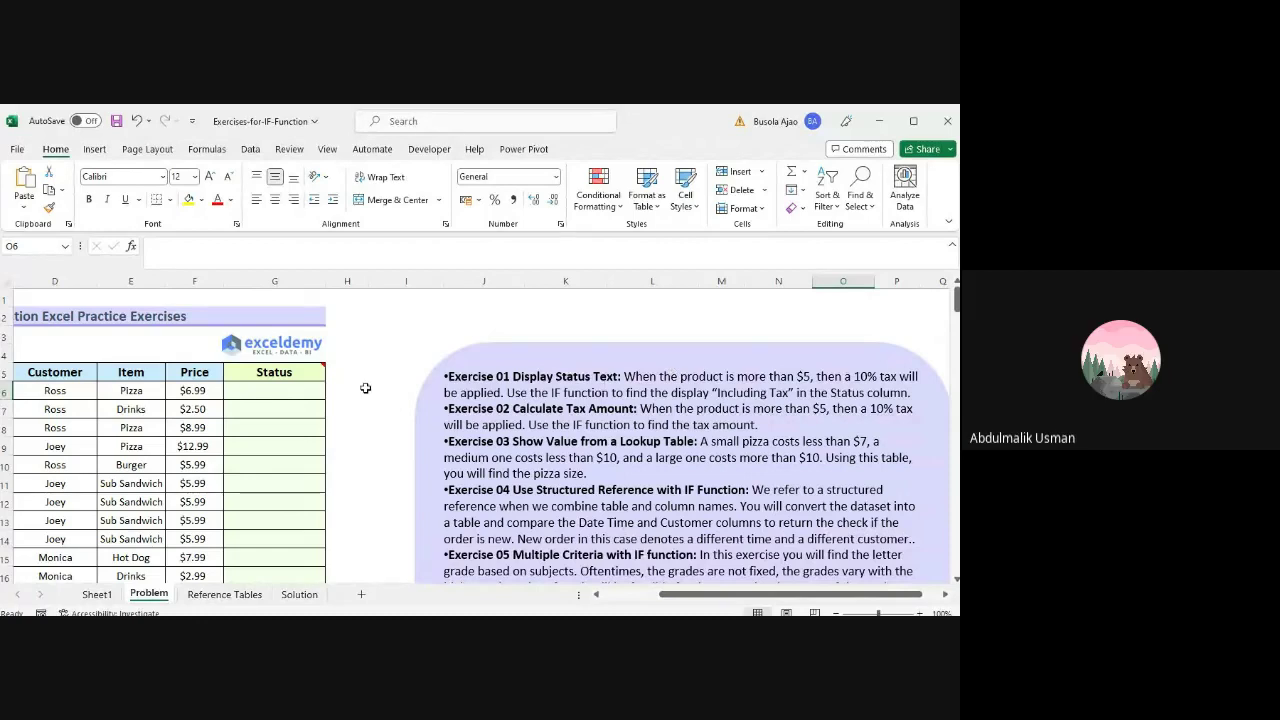
- Start a formula in G6, the first Status cell of the order table
{"action": "left_click", "coordinate": [303, 386]}
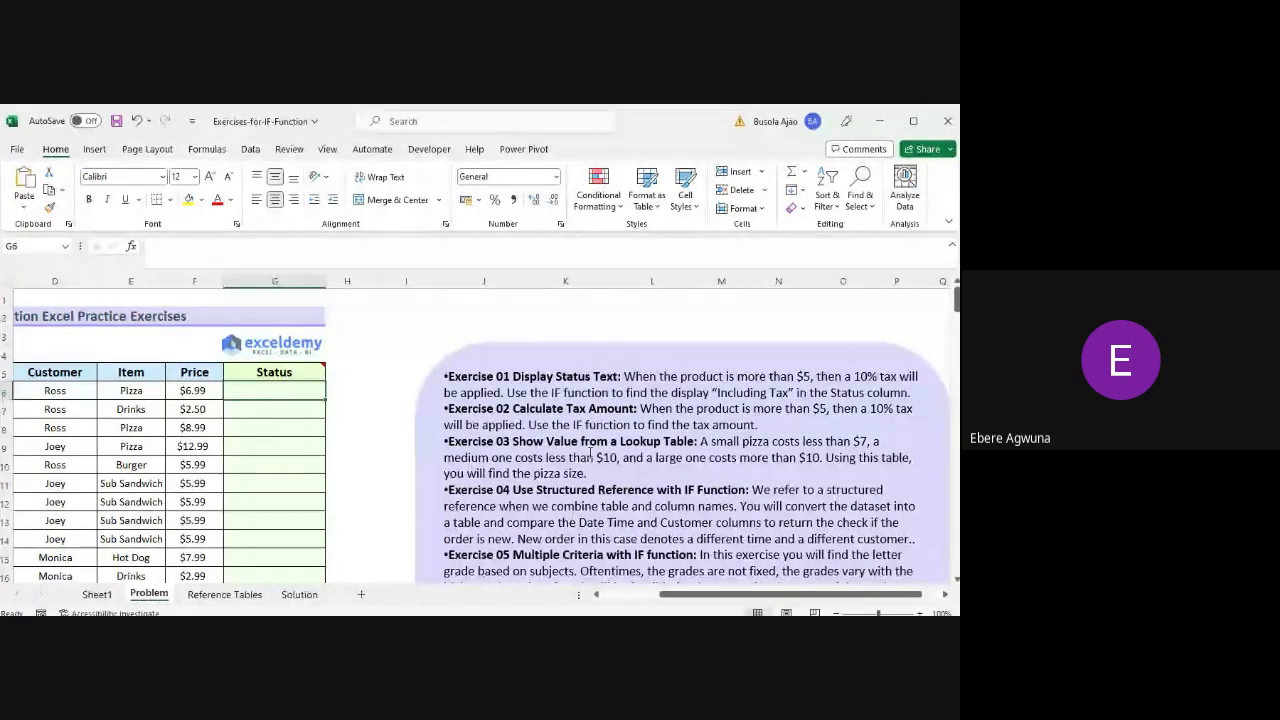
{"action": "type", "text": "="}
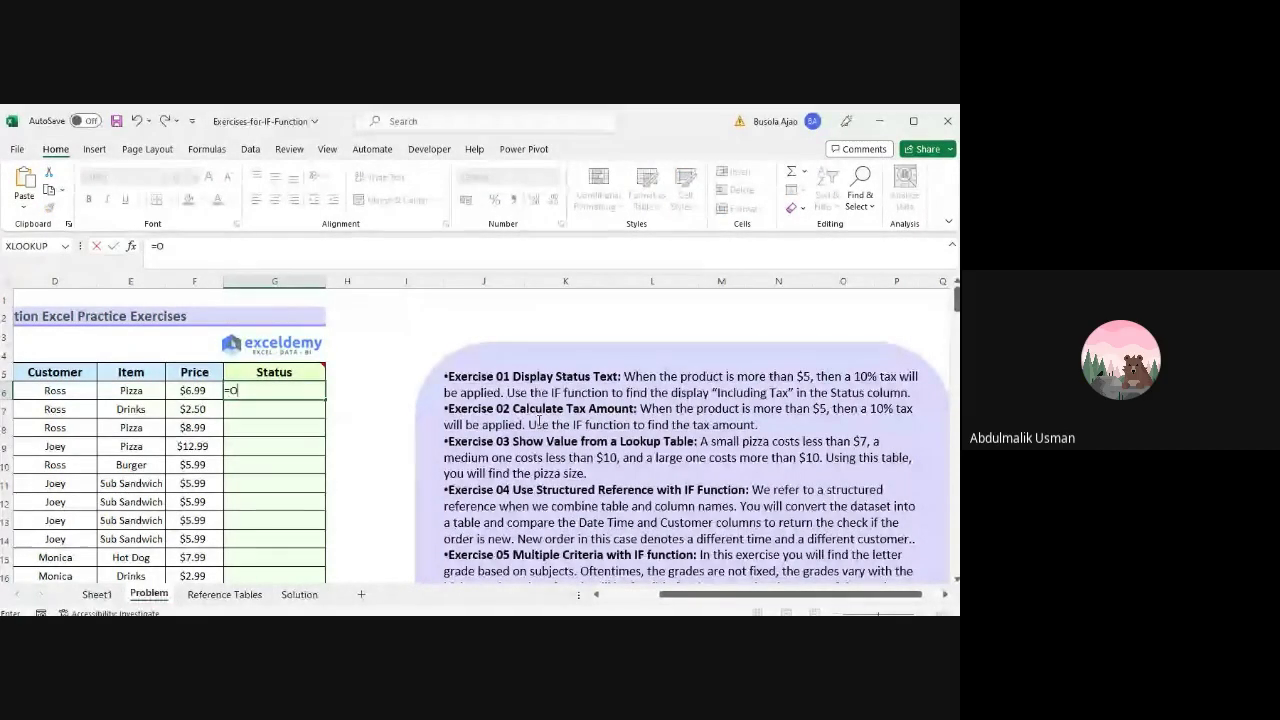
{"action": "type", "text": "IF("}
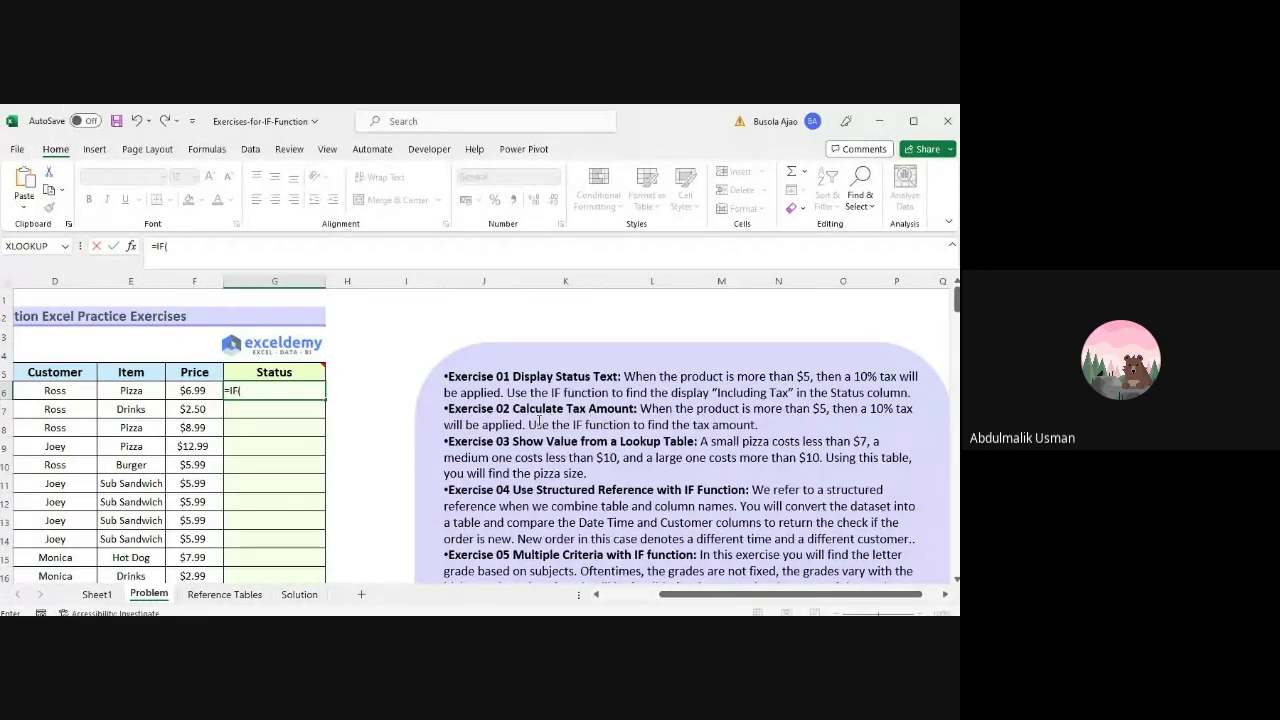
{"action": "type", "text": "F6"}
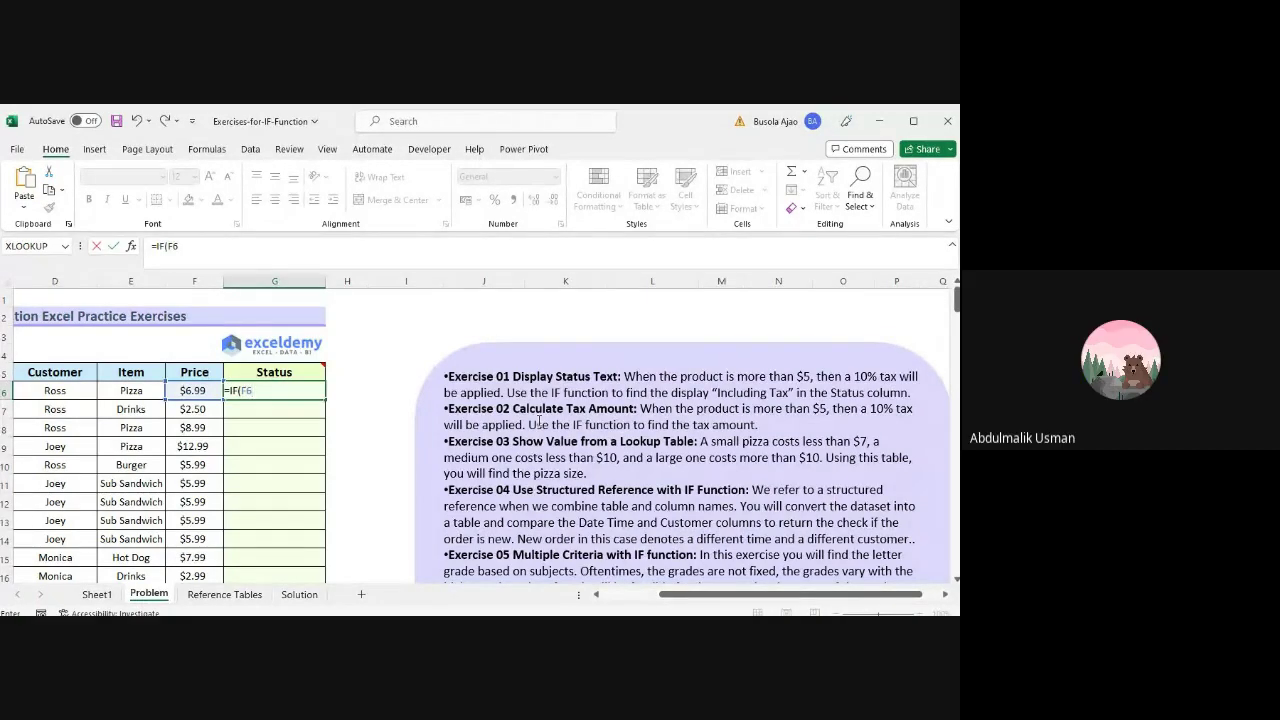
{"action": "type", "text": ">5,"}
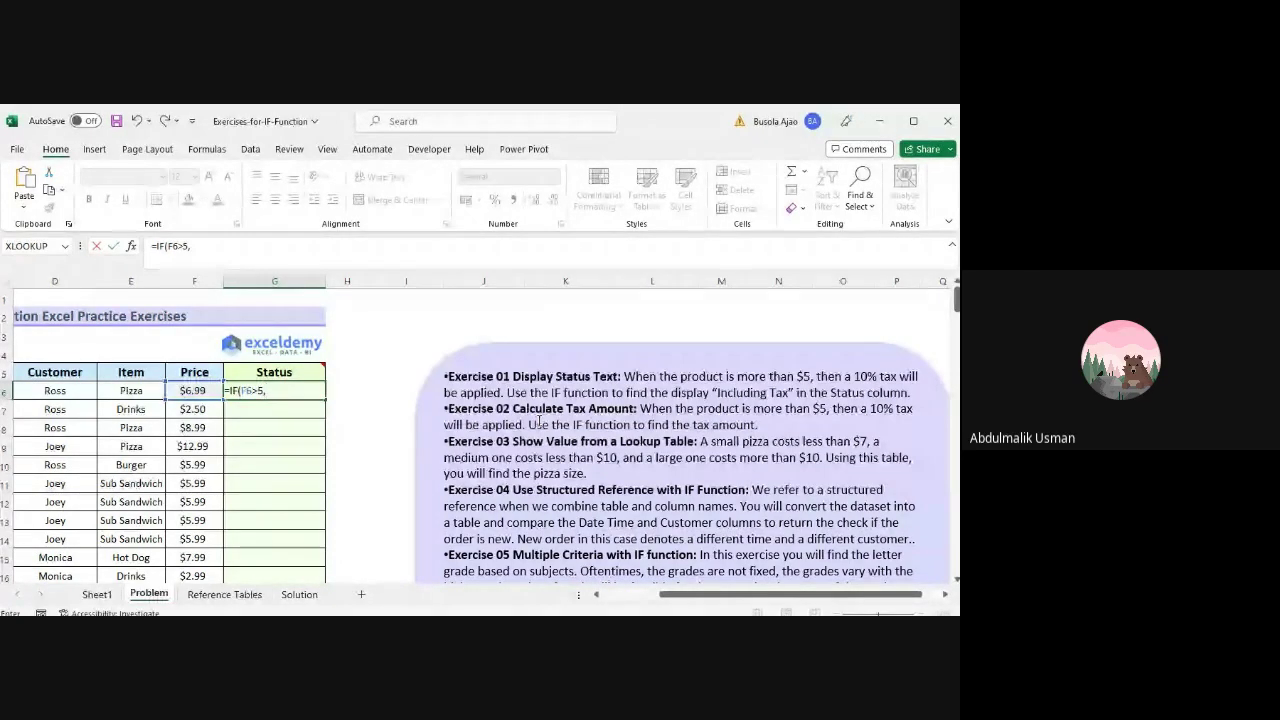
{"action": "type", "text": "\""}
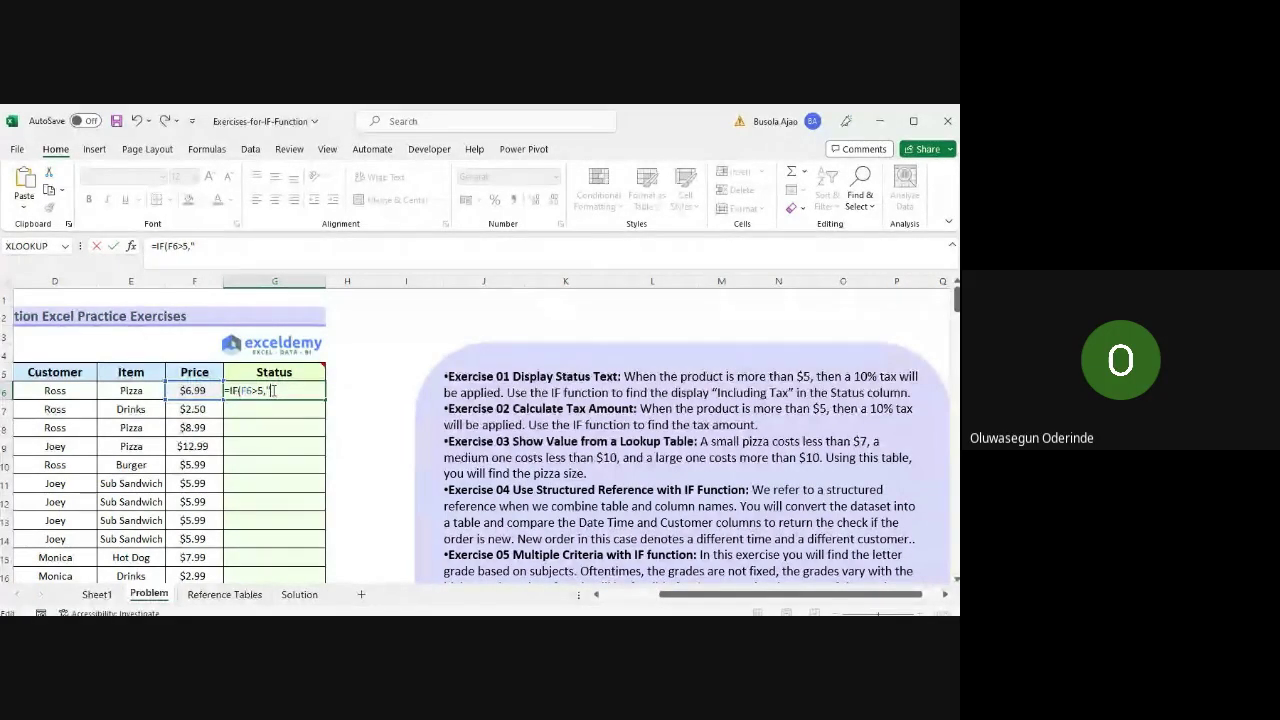
{"action": "key", "text": "BackSpace"}
{"action": "key", "text": "BackSpace"}
{"action": "key", "text": "BackSpace"}
{"action": "key", "text": "BackSpace"}
{"action": "key", "text": "BackSpace"}
{"action": "key", "text": "BackSpace"}
{"action": "key", "text": "BackSpace"}
{"action": "key", "text": "BackSpace"}
{"action": "key", "text": "BackSpace"}
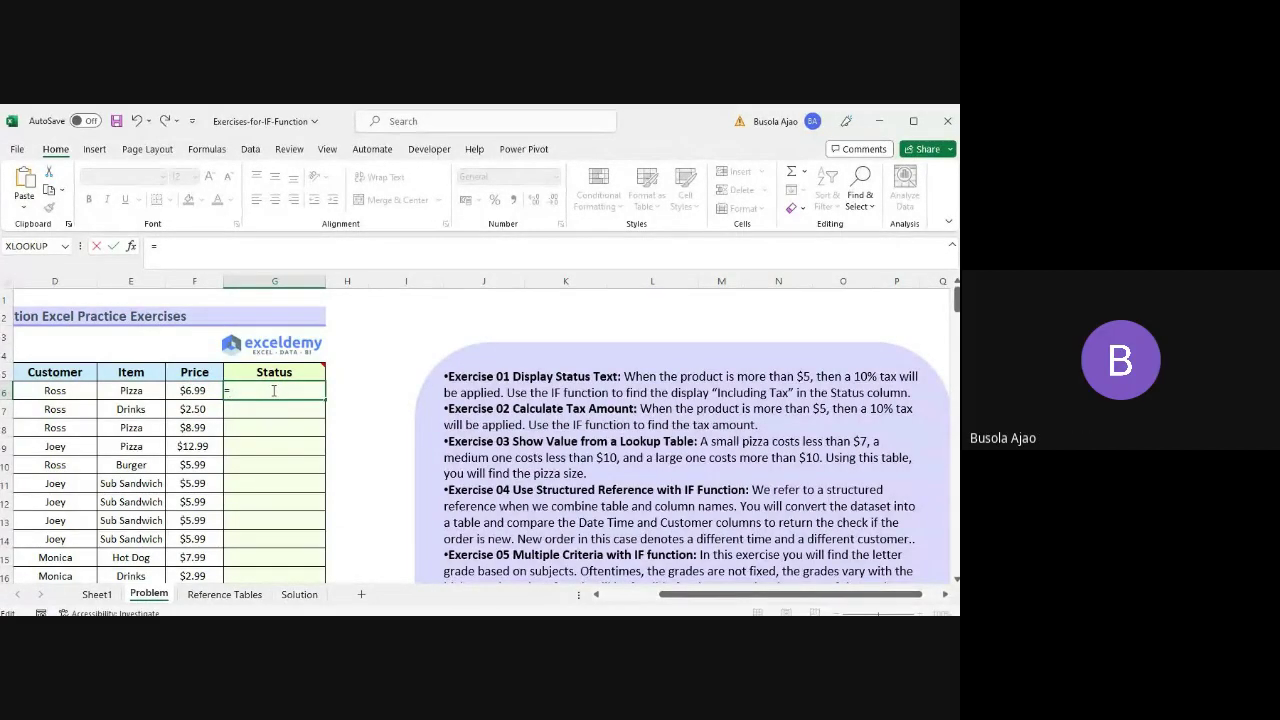
- Write the IF function in G6 with the test F6>5 and "Including Tax" as the value if true
{"action": "type", "text": "IF"}
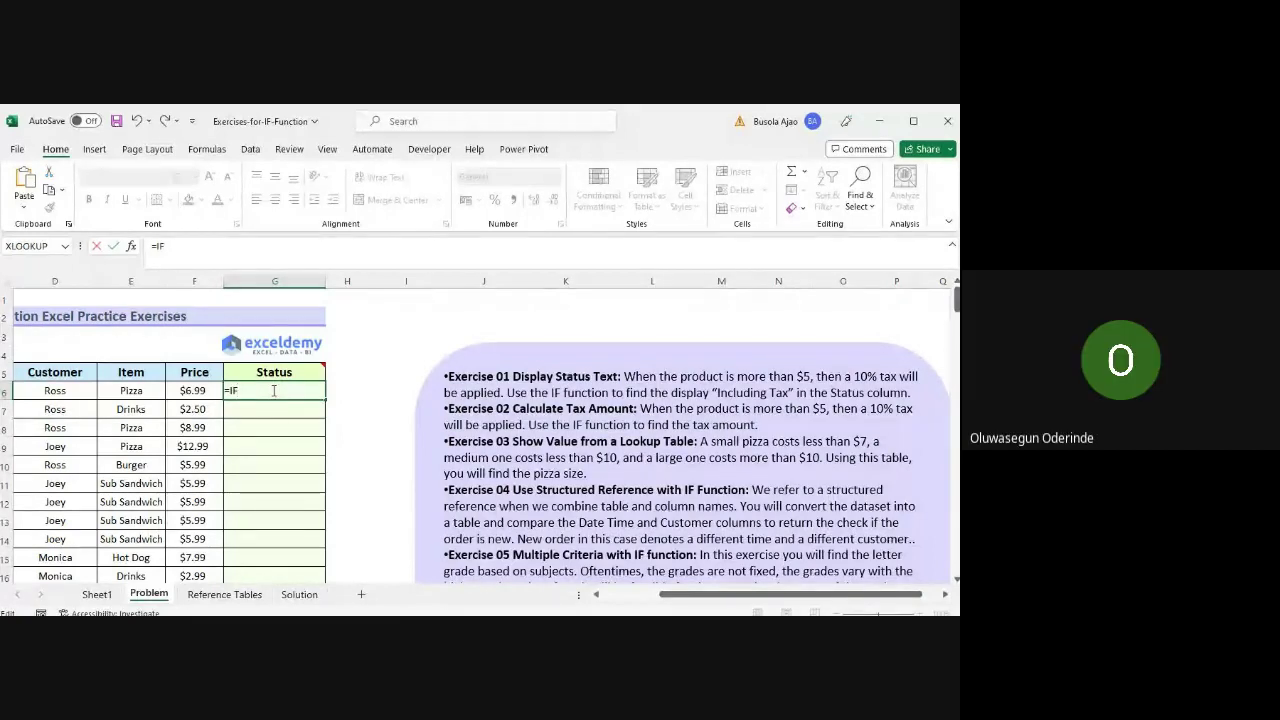
{"action": "type", "text": "("}
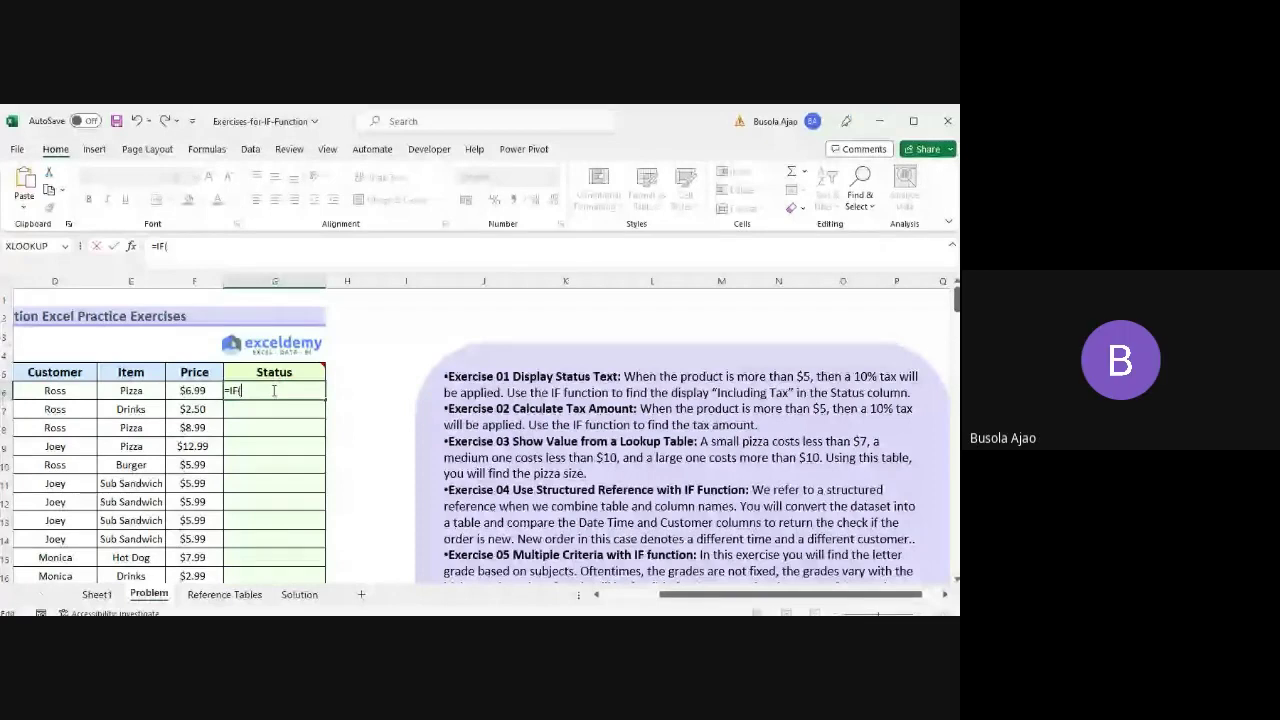
{"action": "type", "text": "F6>"}
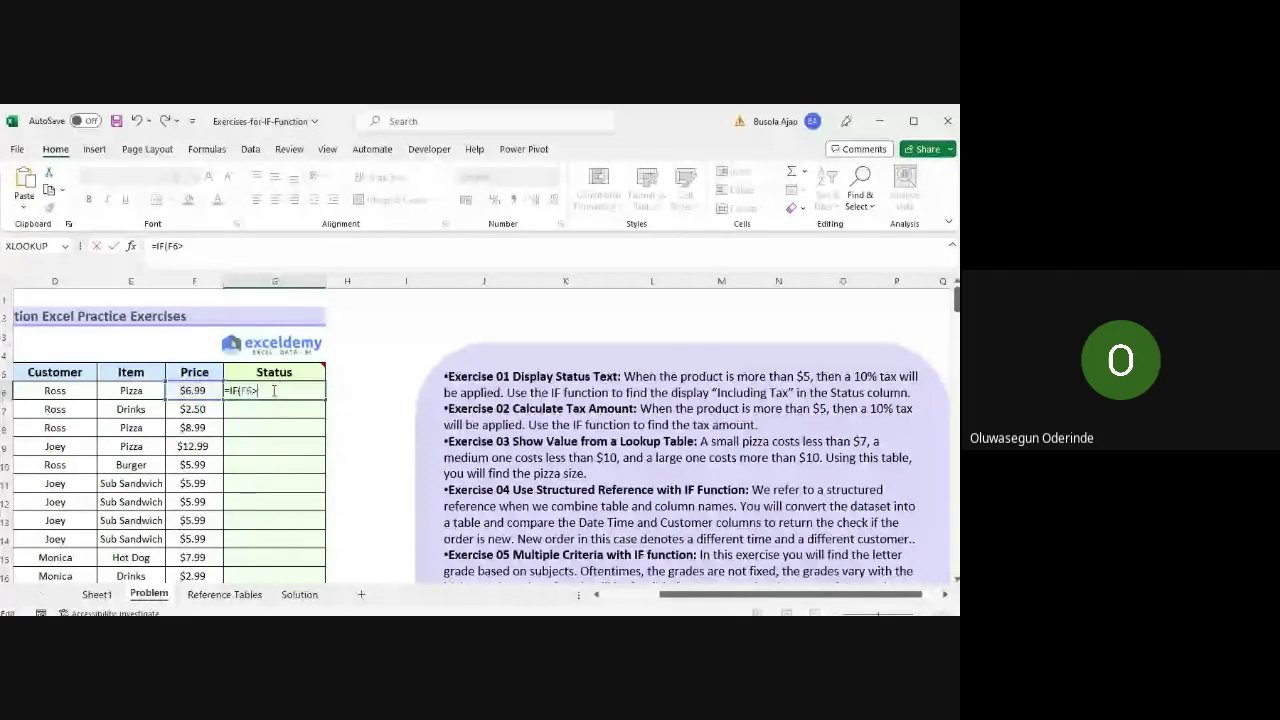
{"action": "type", "text": "5,\"INCL"}
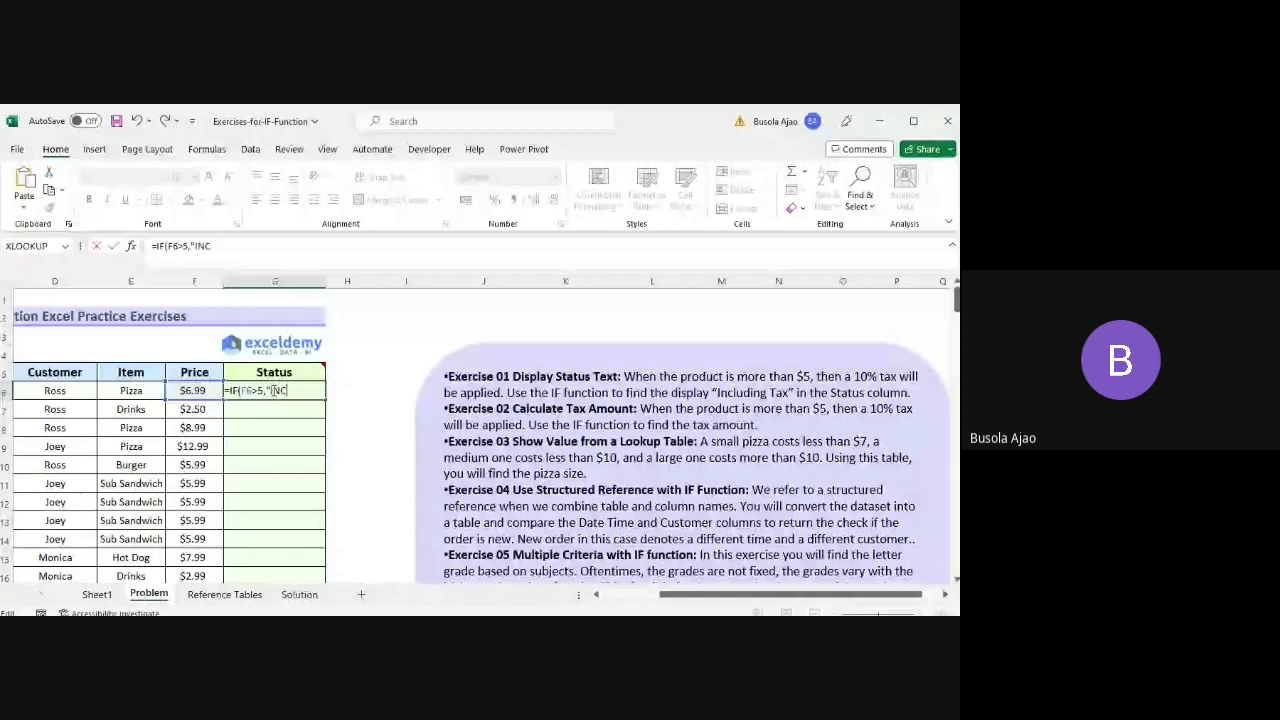
{"action": "key", "text": "BackSpace"}
{"action": "key", "text": "BackSpace"}
{"action": "key", "text": "BackSpace"}
{"action": "key", "text": "BackSpace"}
{"action": "type", "text": "I"}
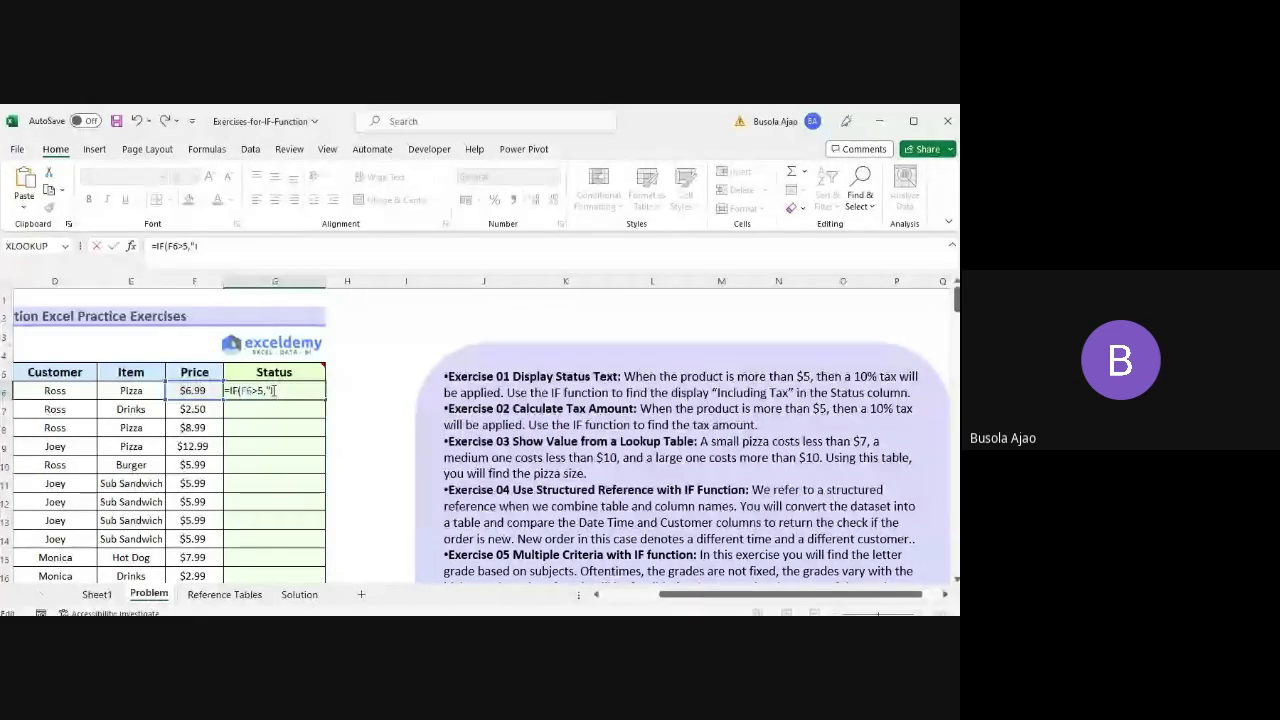
{"action": "type", "text": "ncl"}
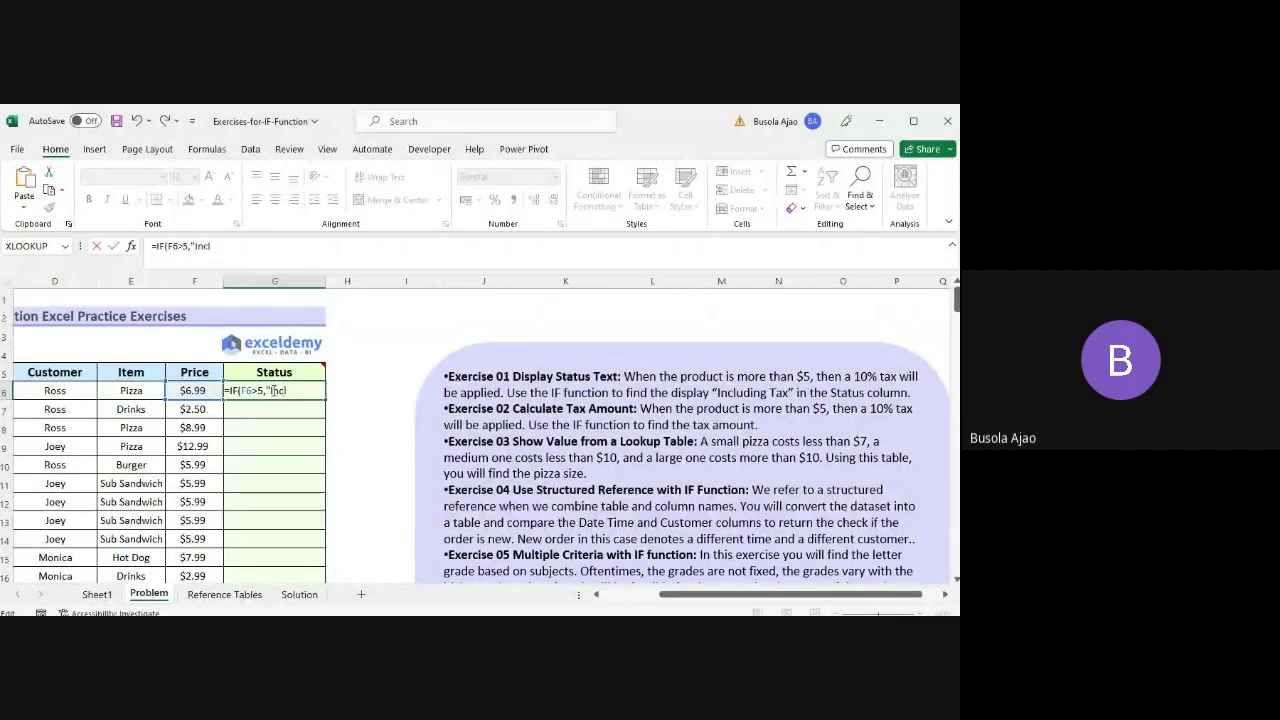
{"action": "type", "text": "uding Tax\""}
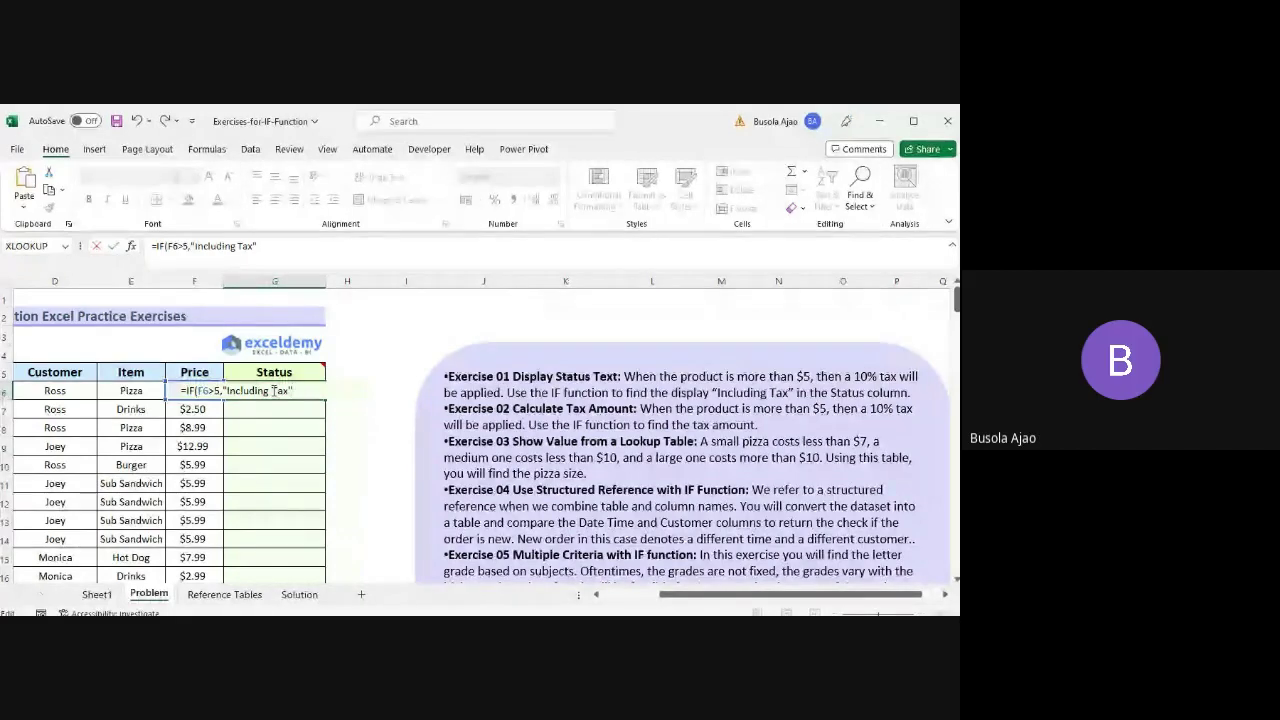
- Complete the G6 formula with empty text "" as the value if false and enter it
{"action": "type", "text": ","}
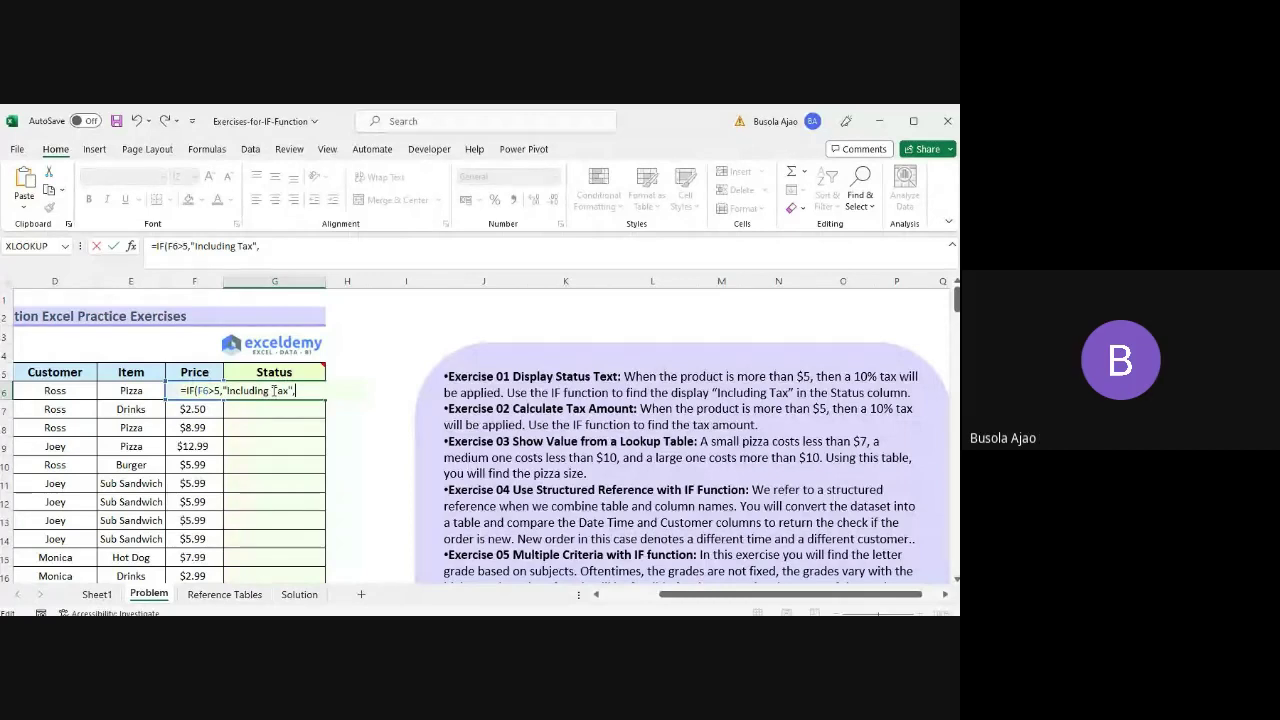
{"action": "type", "text": "\""}
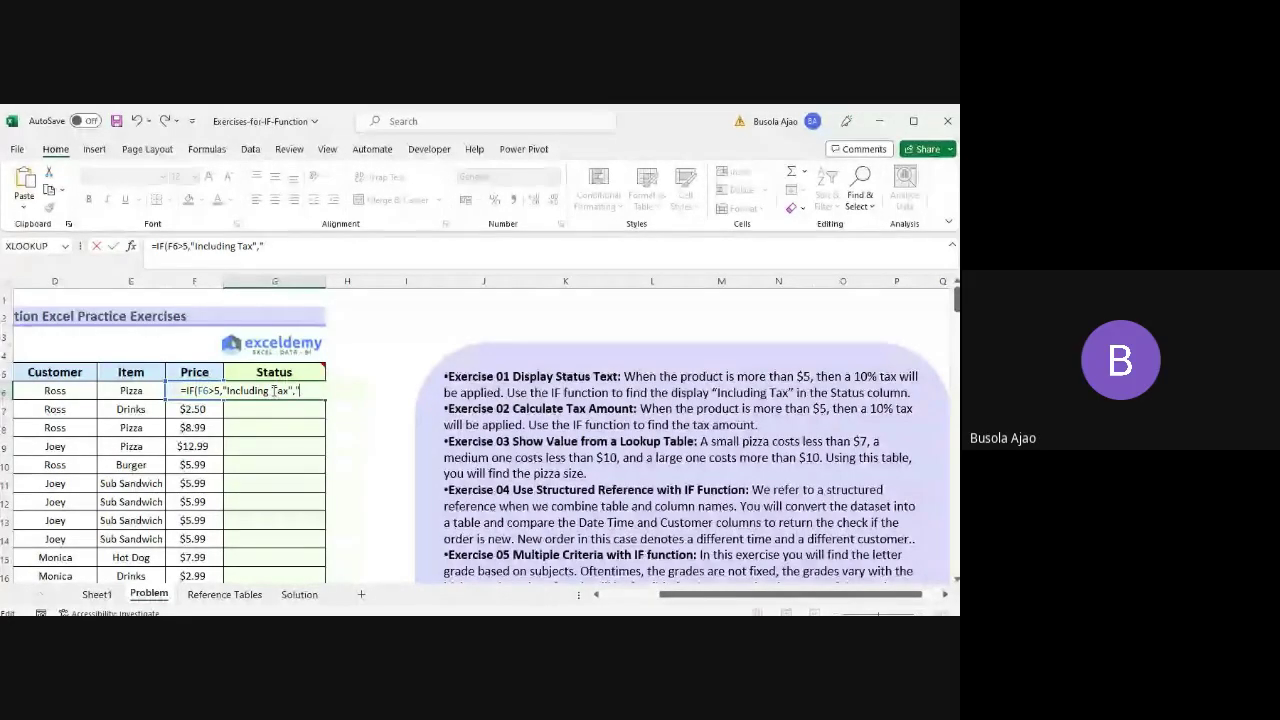
{"action": "key", "text": "BackSpace"}
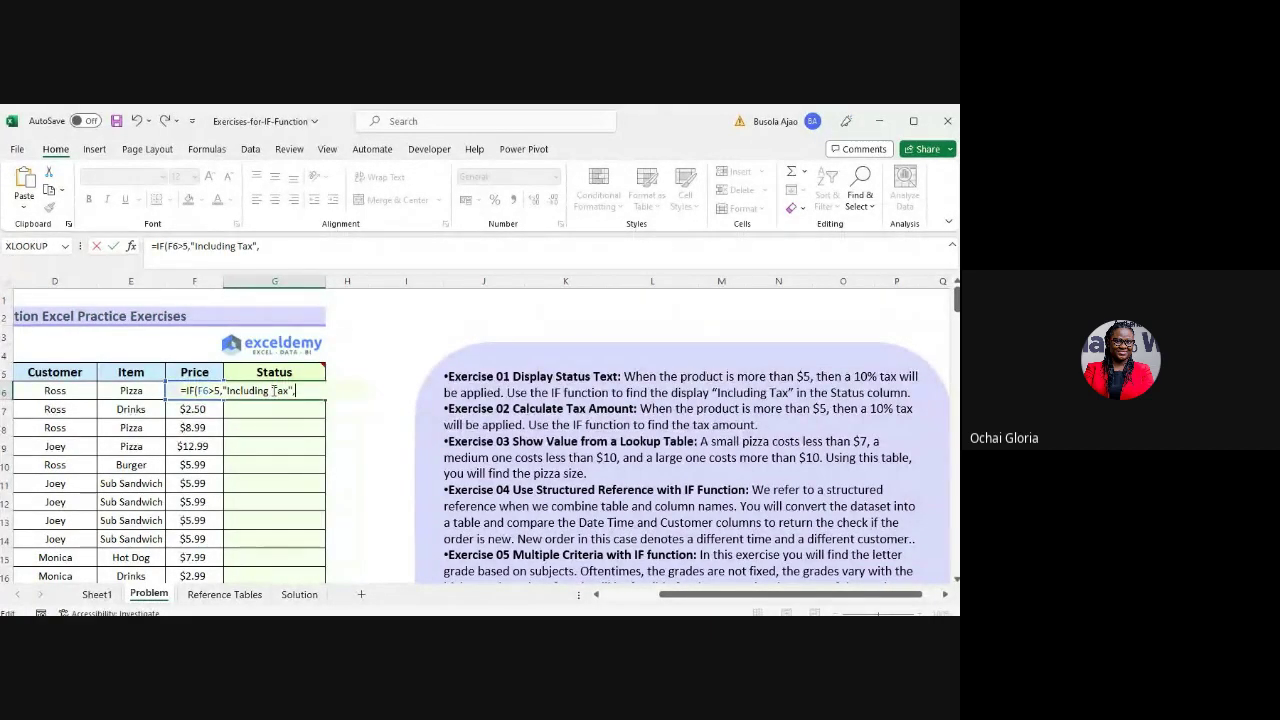
{"action": "type", "text": "\"\")"}
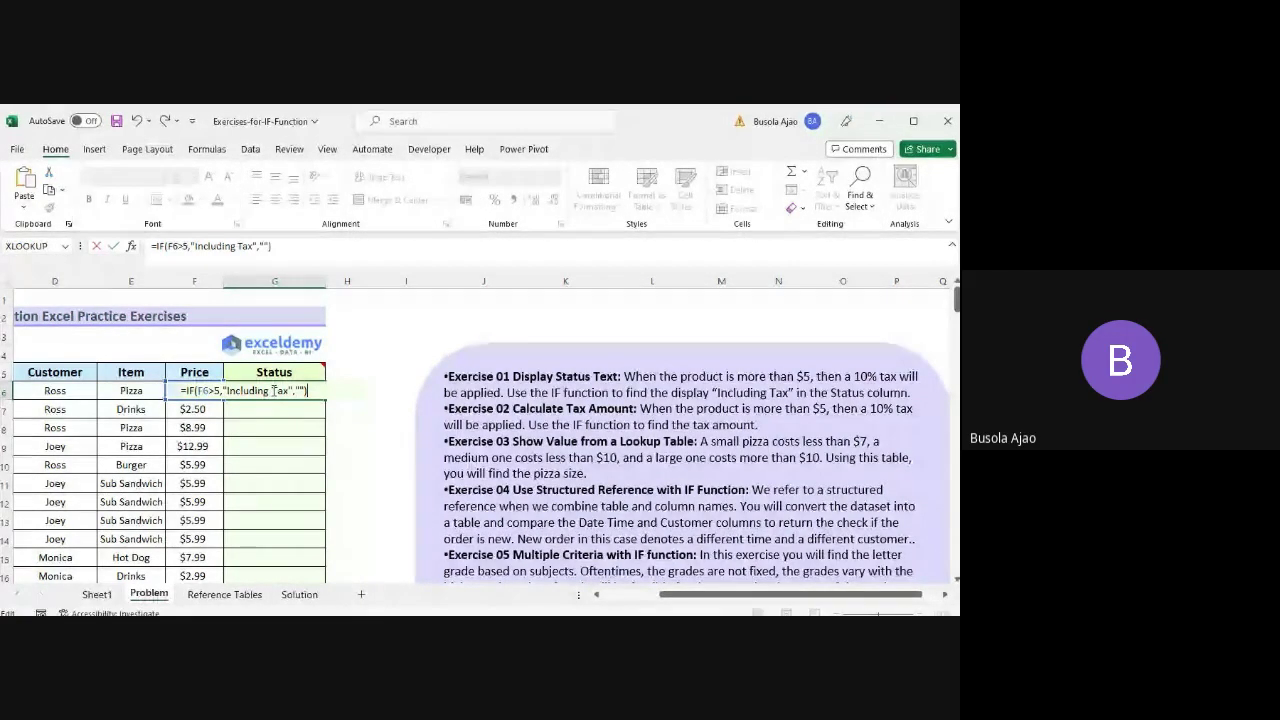
{"action": "key", "text": "Return"}
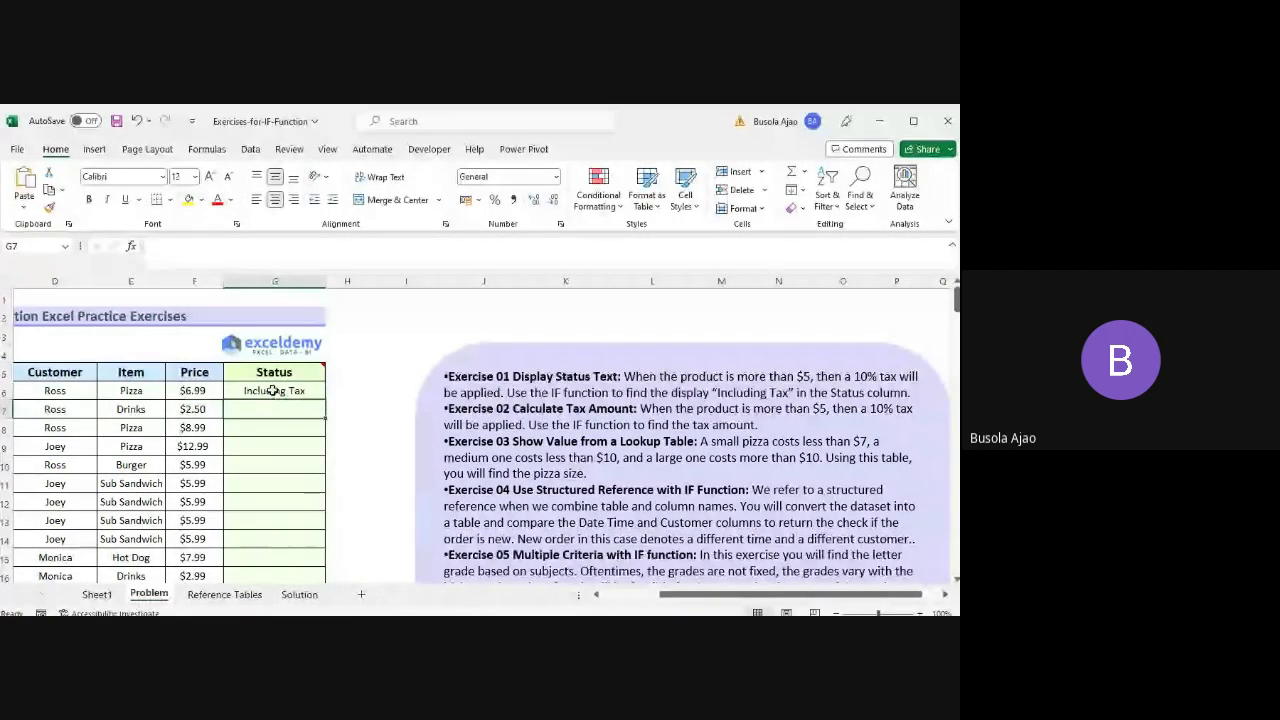
- Review the formula in G6, especially its empty-text argument for prices that fail the test
{"action": "key", "text": "alt+Tab"}
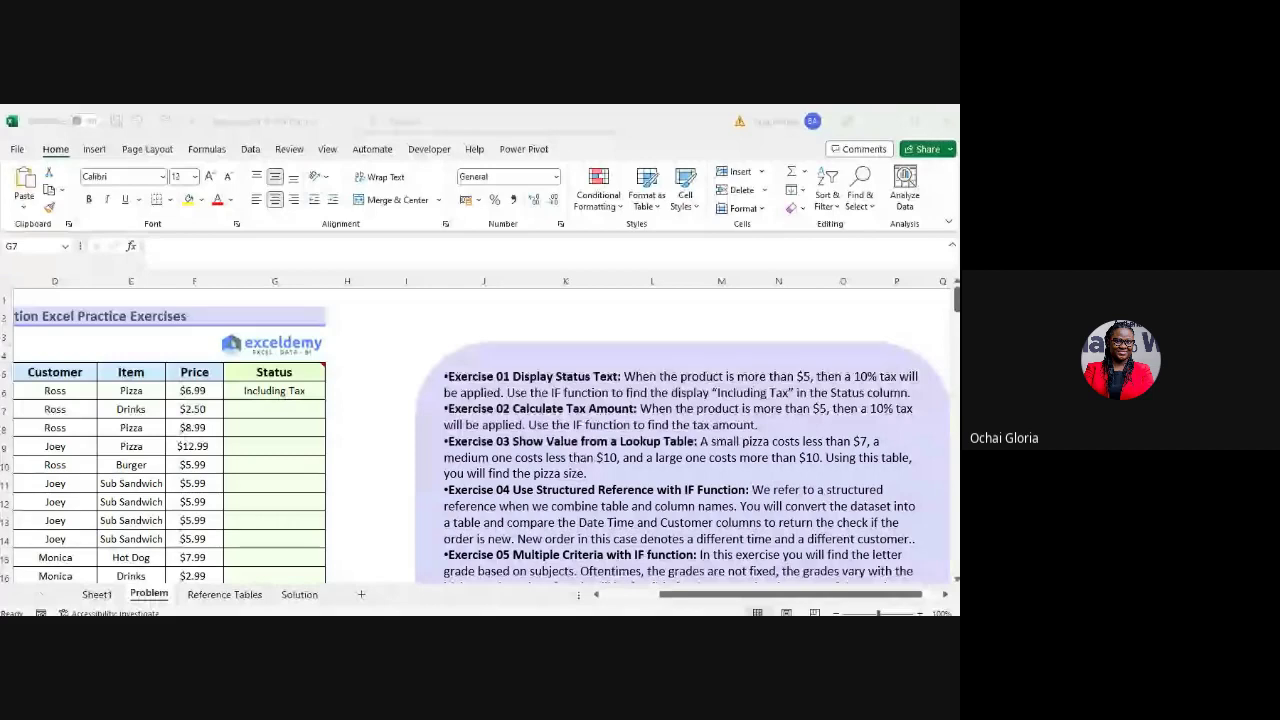
{"action": "left_click", "coordinate": [277, 394]}
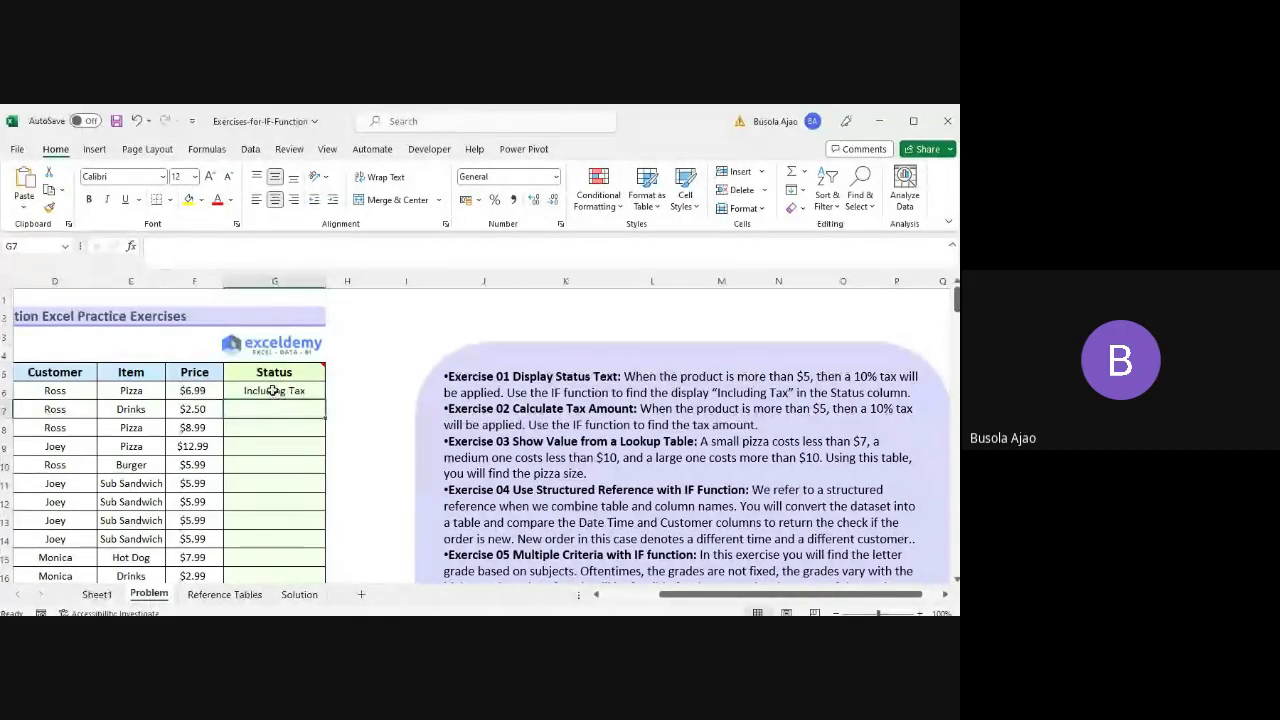
{"action": "left_click", "coordinate": [273, 391]}
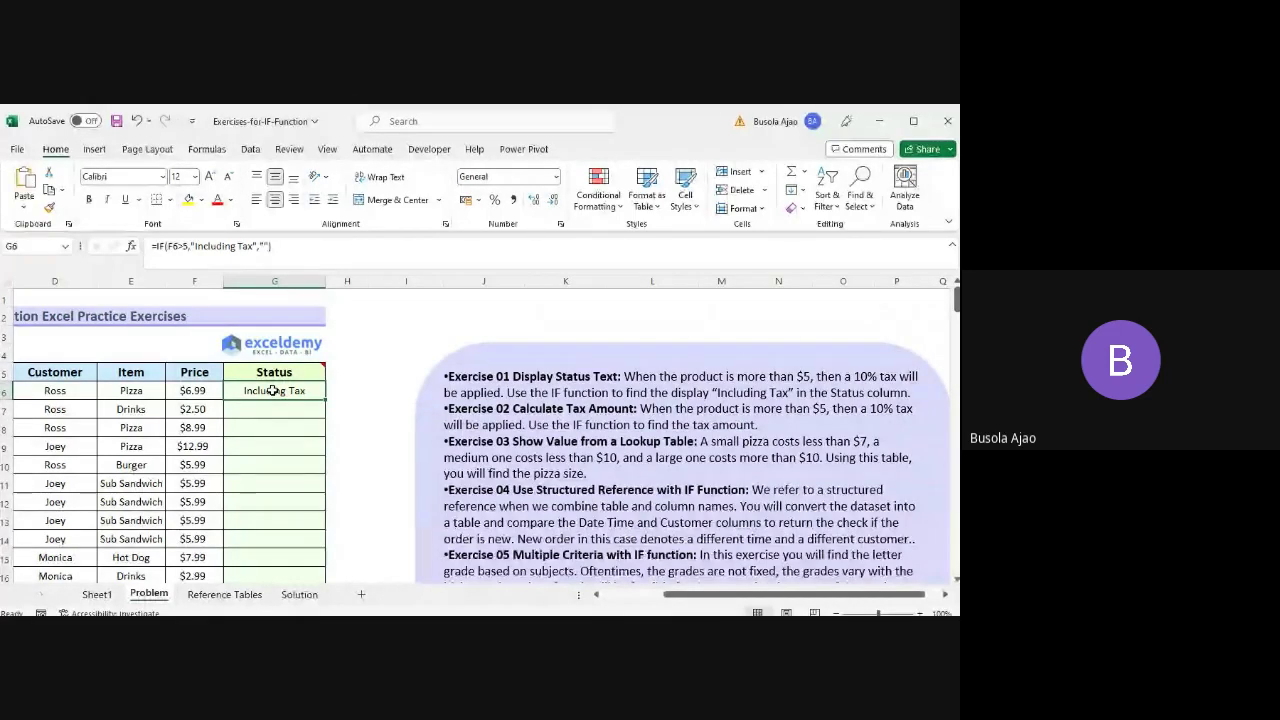
{"action": "left_click", "coordinate": [266, 245]}
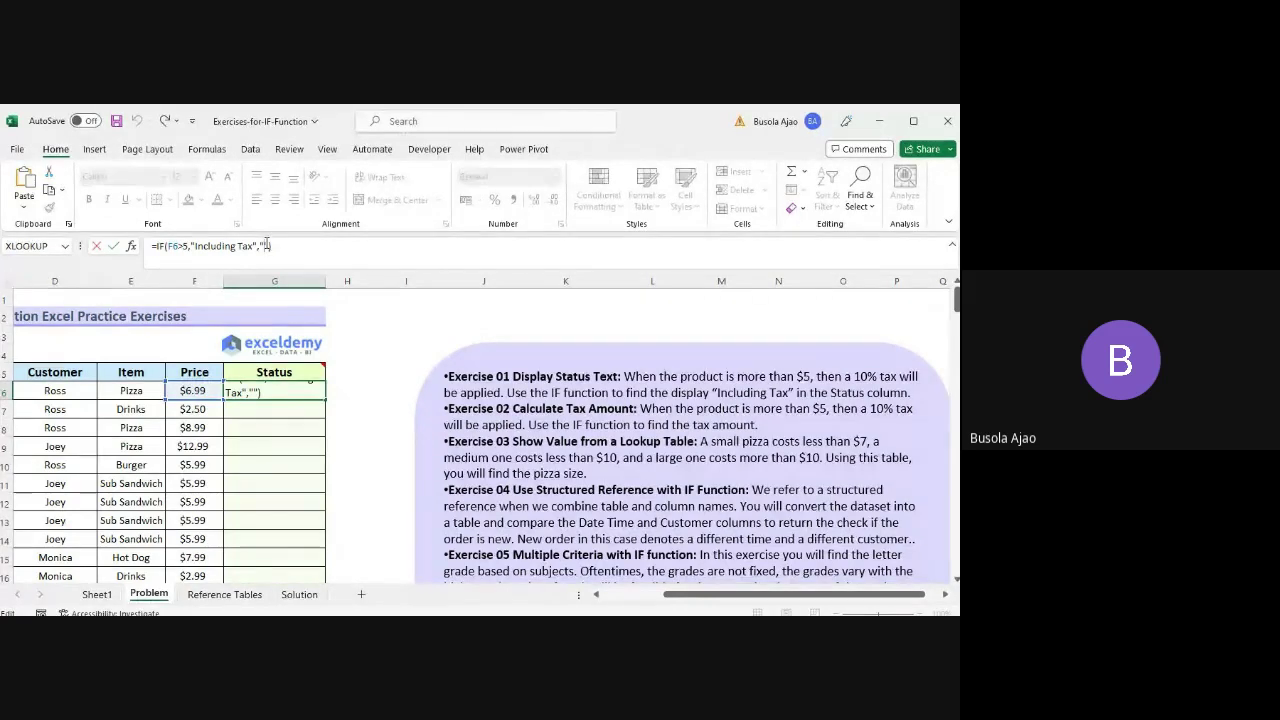
{"action": "key", "text": "ctrl+Return"}
- Copy the Status formula from G6 to G7
{"action": "key", "text": "ctrl+c"}
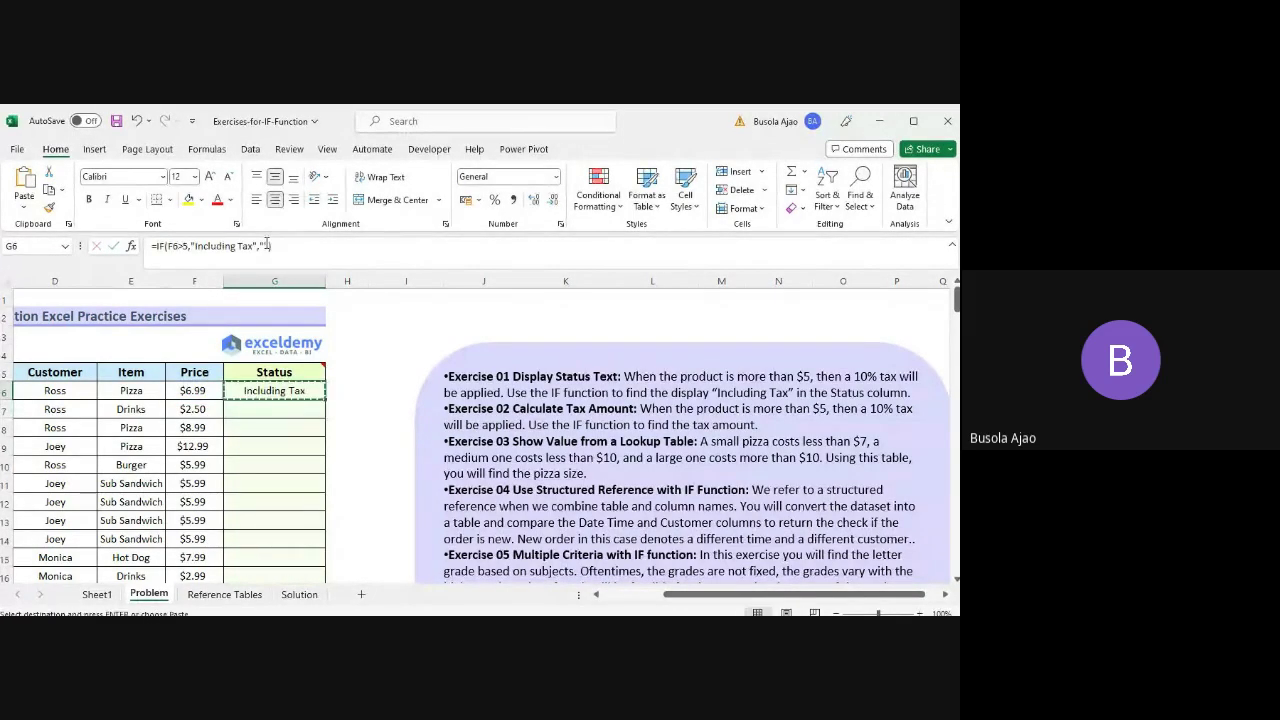
{"action": "key", "text": "Down"}
{"action": "key", "text": "Return"}
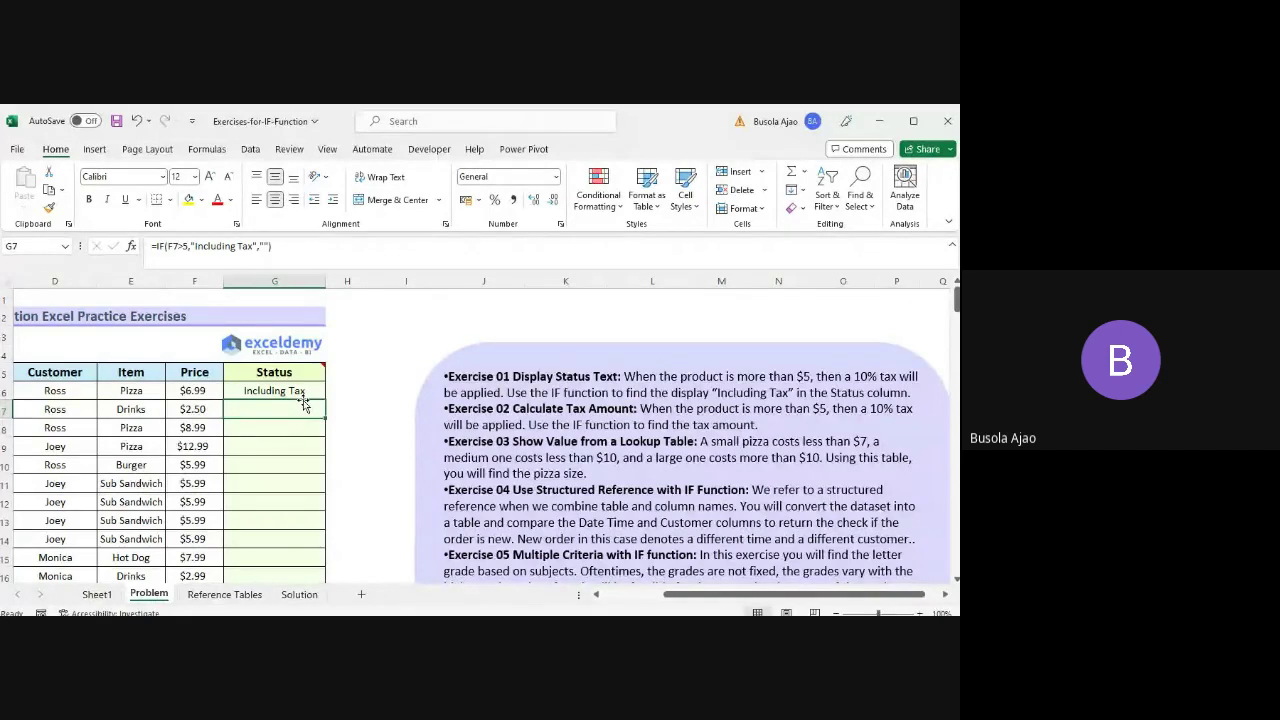
- On Sheet1, remove the word "total" from the labels in E8:E10 by replacing it with nothing
{"action": "left_click", "coordinate": [104, 595]}
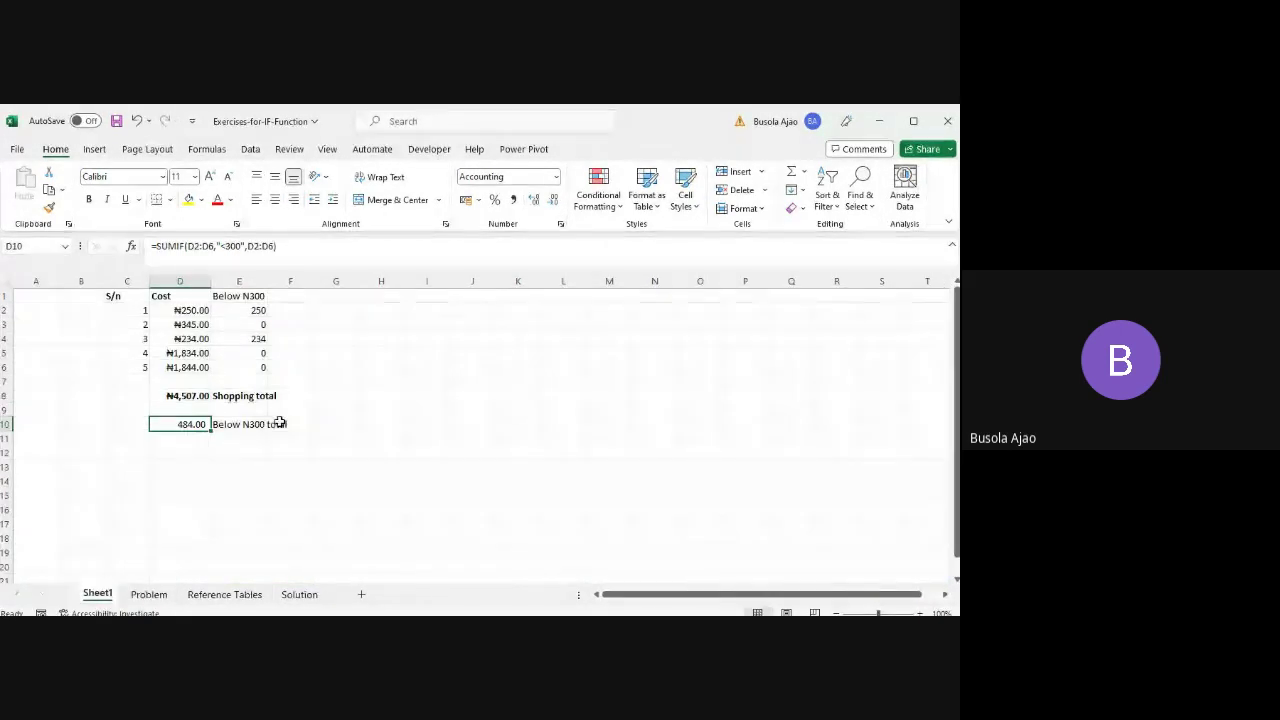
{"action": "left_click", "coordinate": [228, 396]}
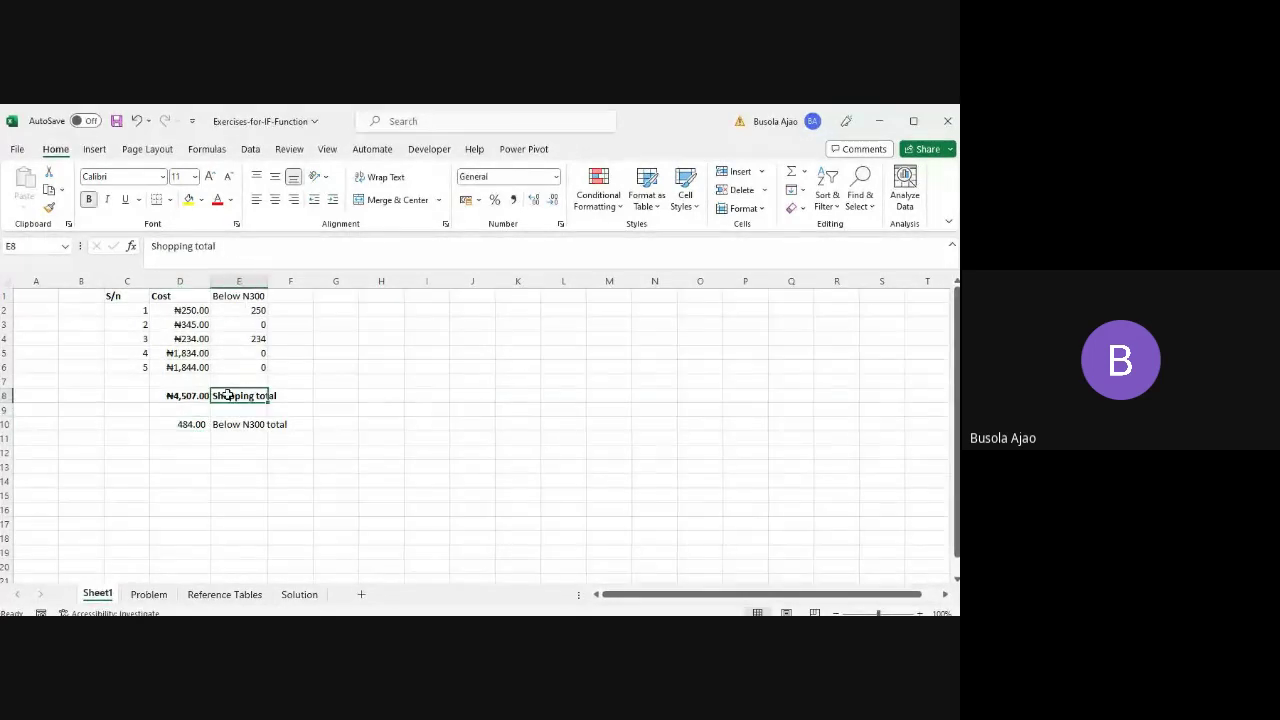
{"action": "key", "text": "shift+Down"}
{"action": "key", "text": "shift+Down"}
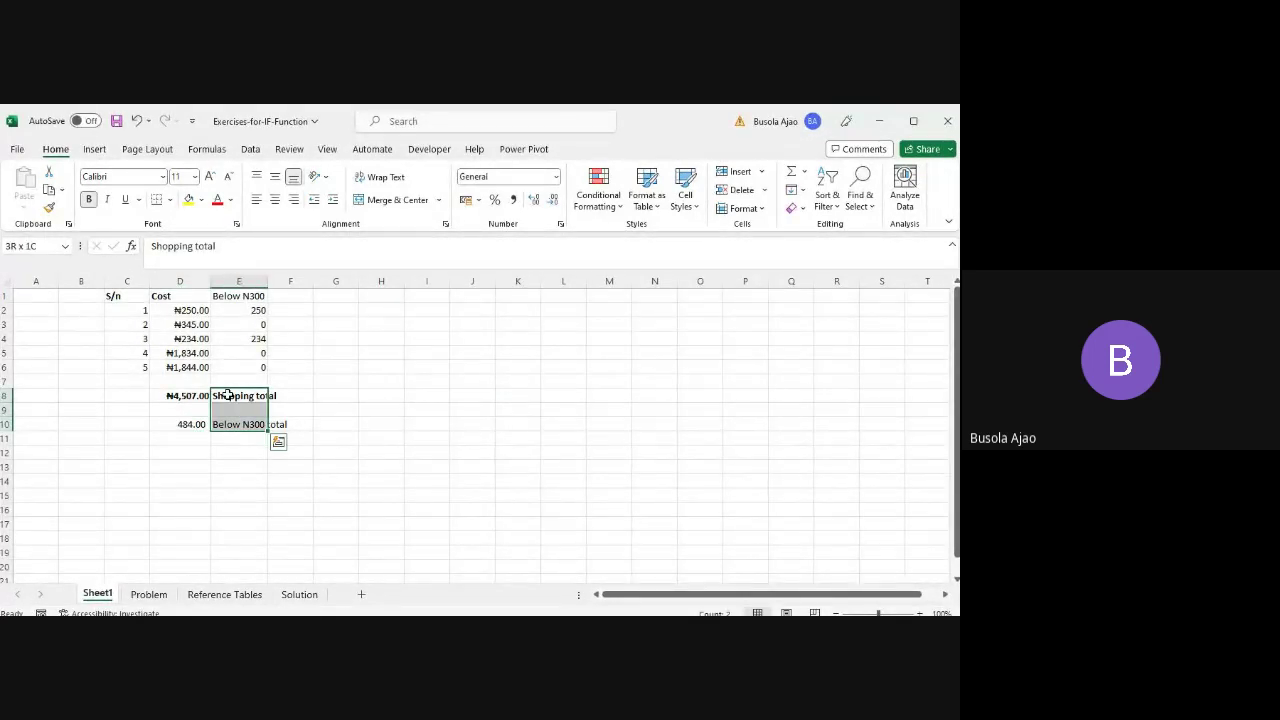
{"action": "key", "text": "ctrl+1"}
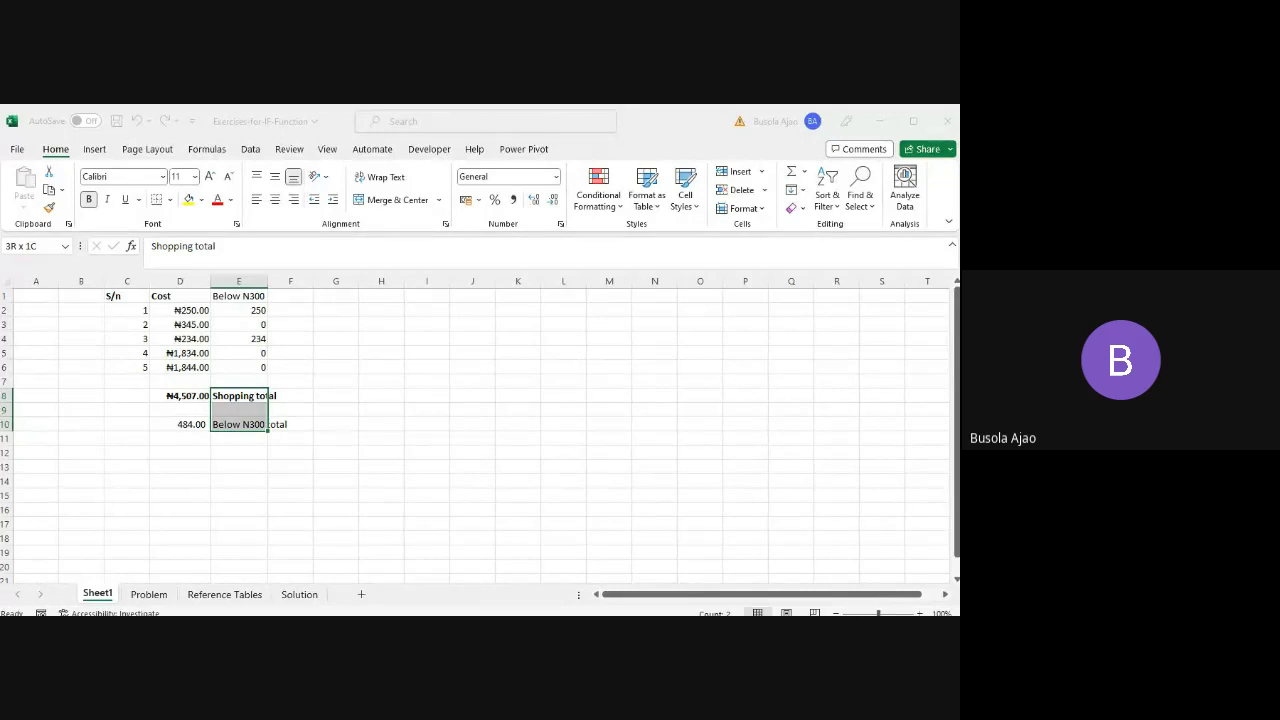
{"action": "key", "text": "alt+a"}
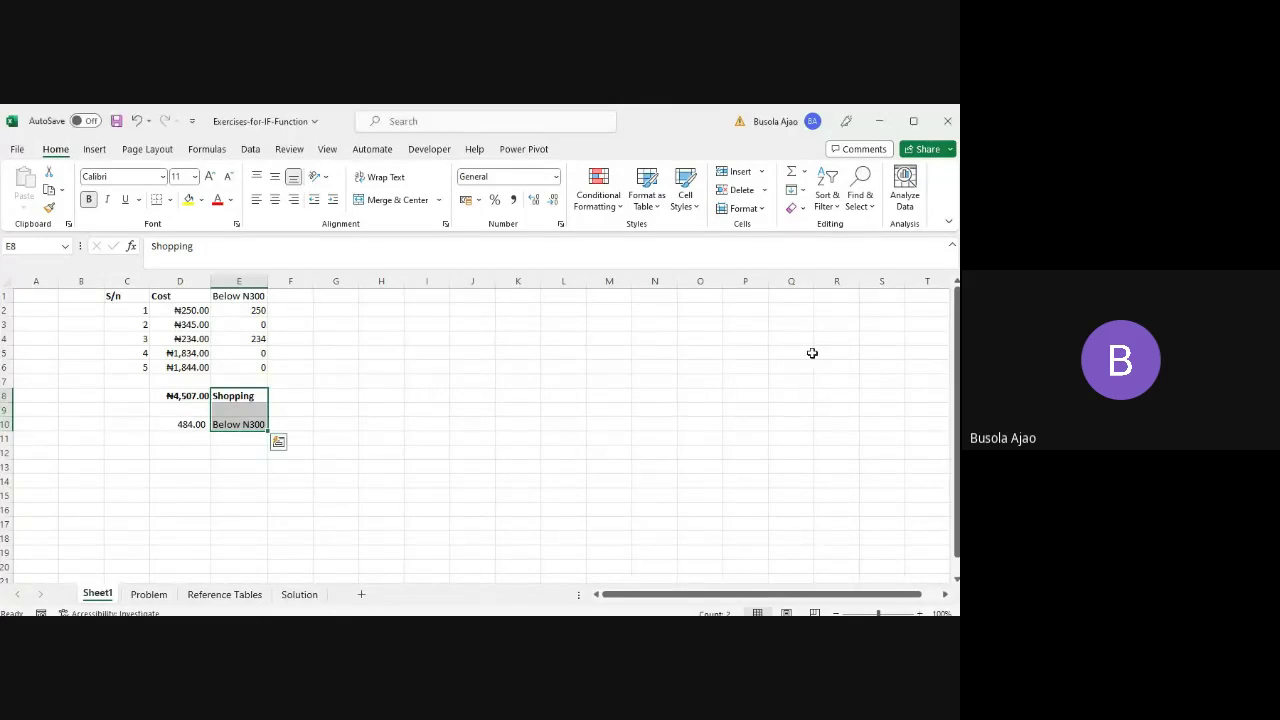
- Return to the Problem sheet and review the arguments of the Status formula in G6
{"action": "left_click", "coordinate": [148, 594]}
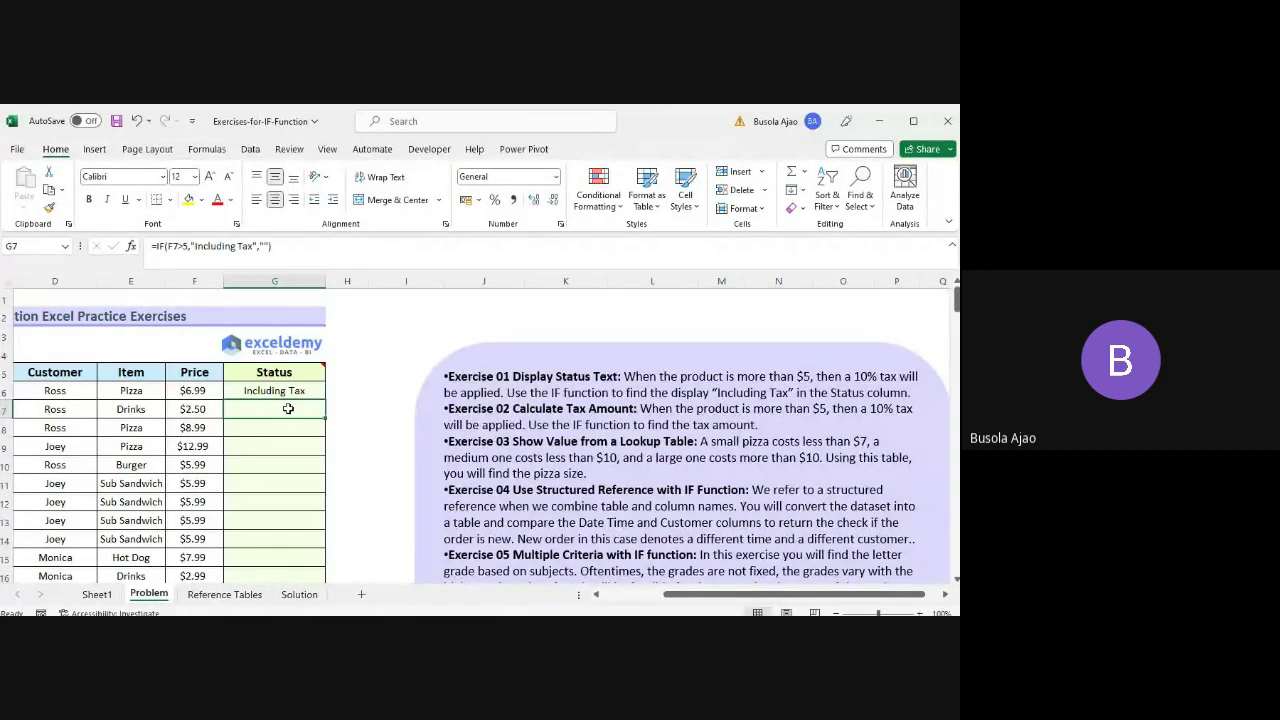
{"action": "key", "text": "Up"}
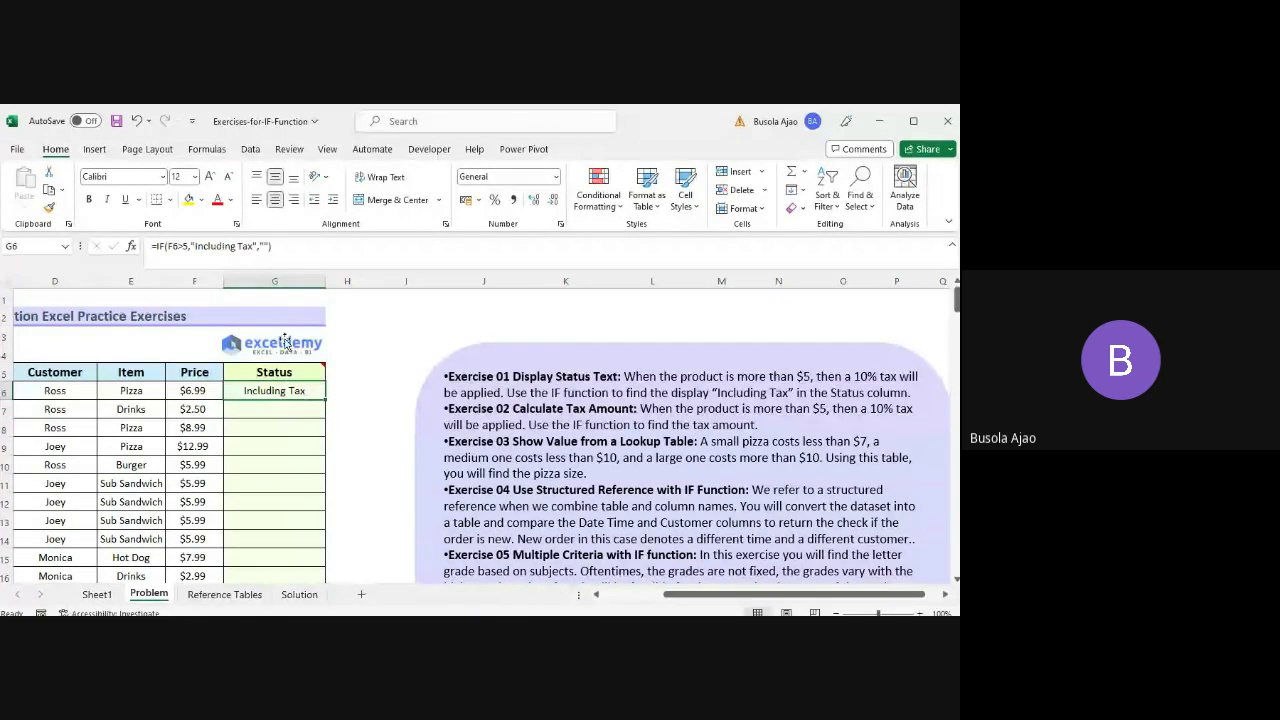
{"action": "left_click", "coordinate": [165, 248]}
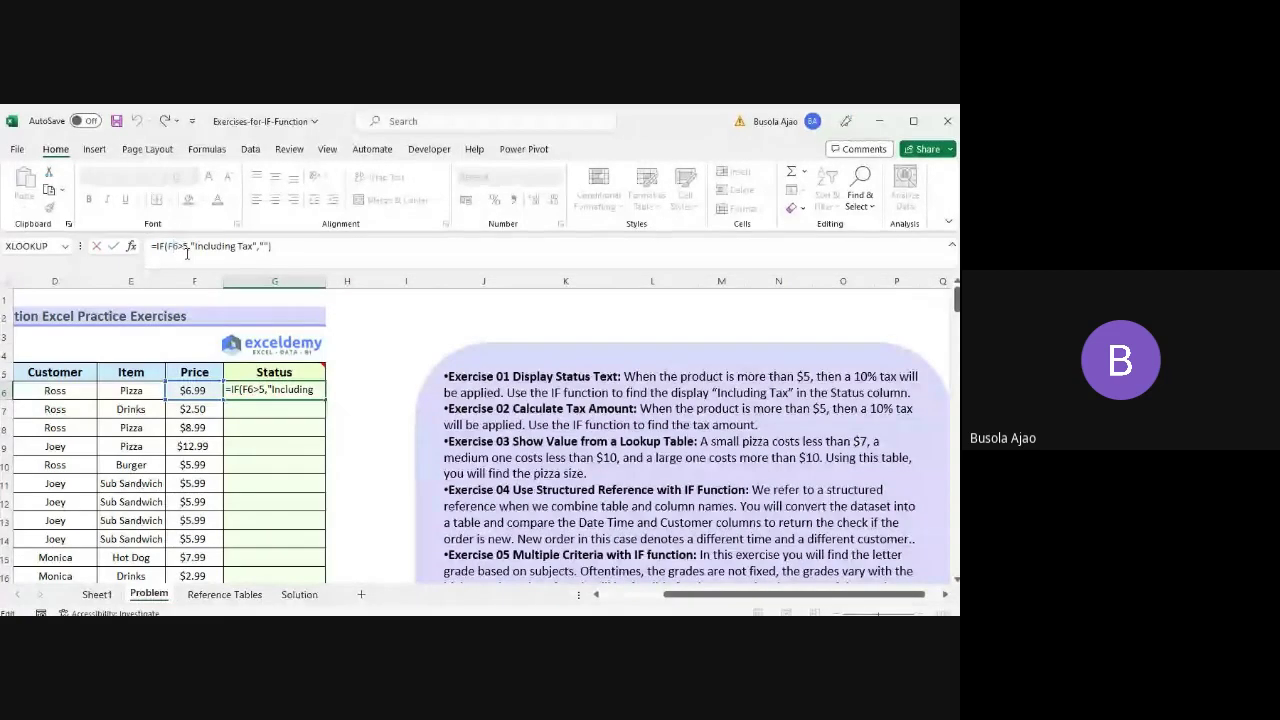
{"action": "key", "text": "alt+Tab"}
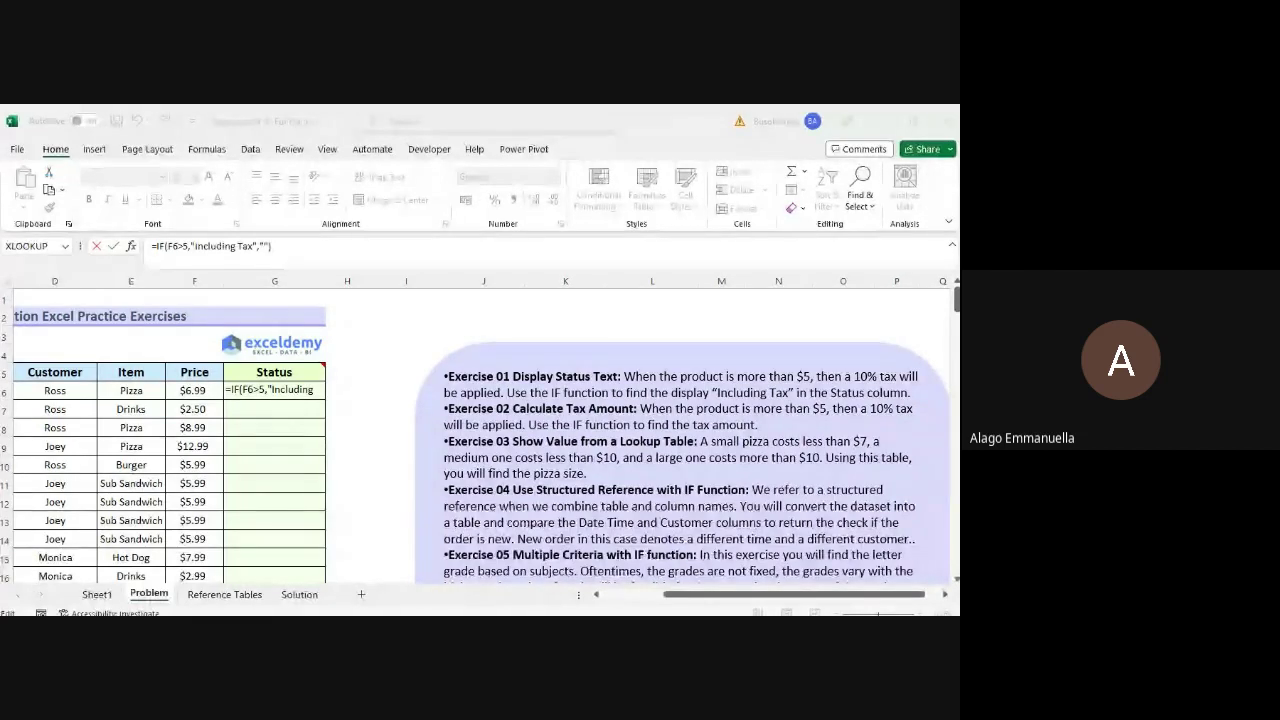
{"action": "left_click", "coordinate": [186, 250]}
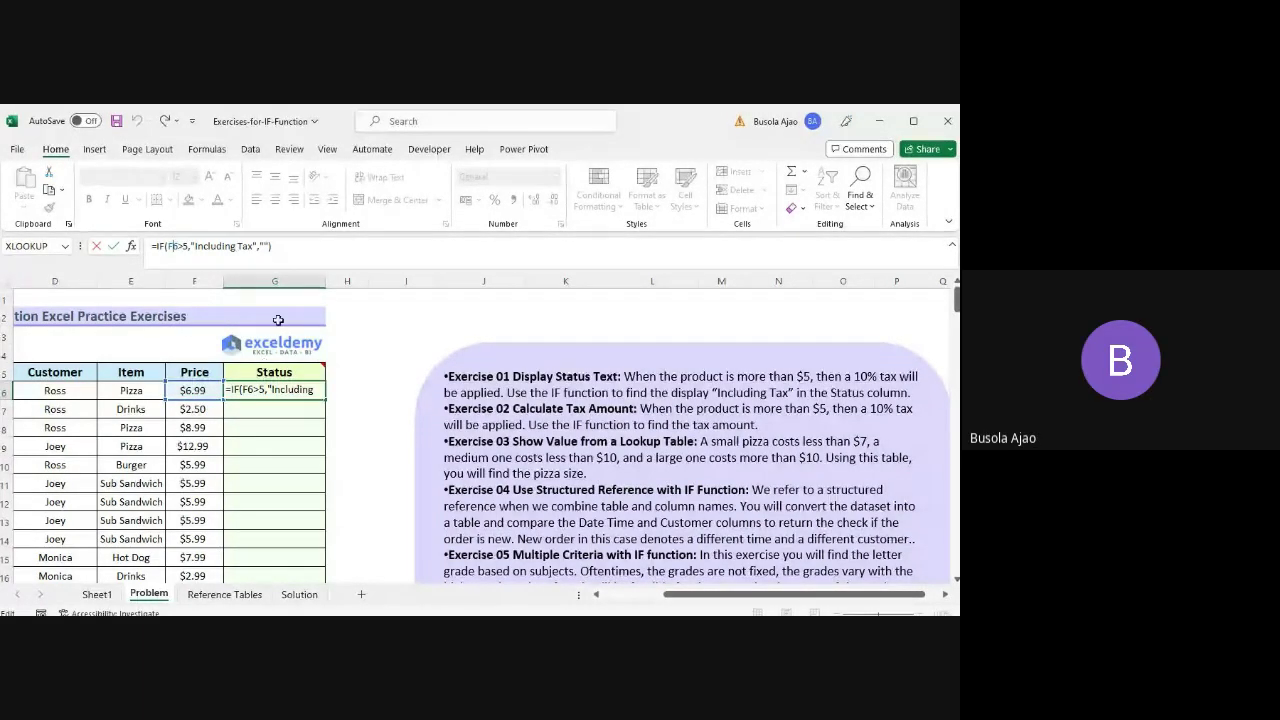
- Remove the empty-text argument from the G6 formula, entering it as =IF(F6>5,"Including Tax")
{"action": "left_click", "coordinate": [284, 250]}
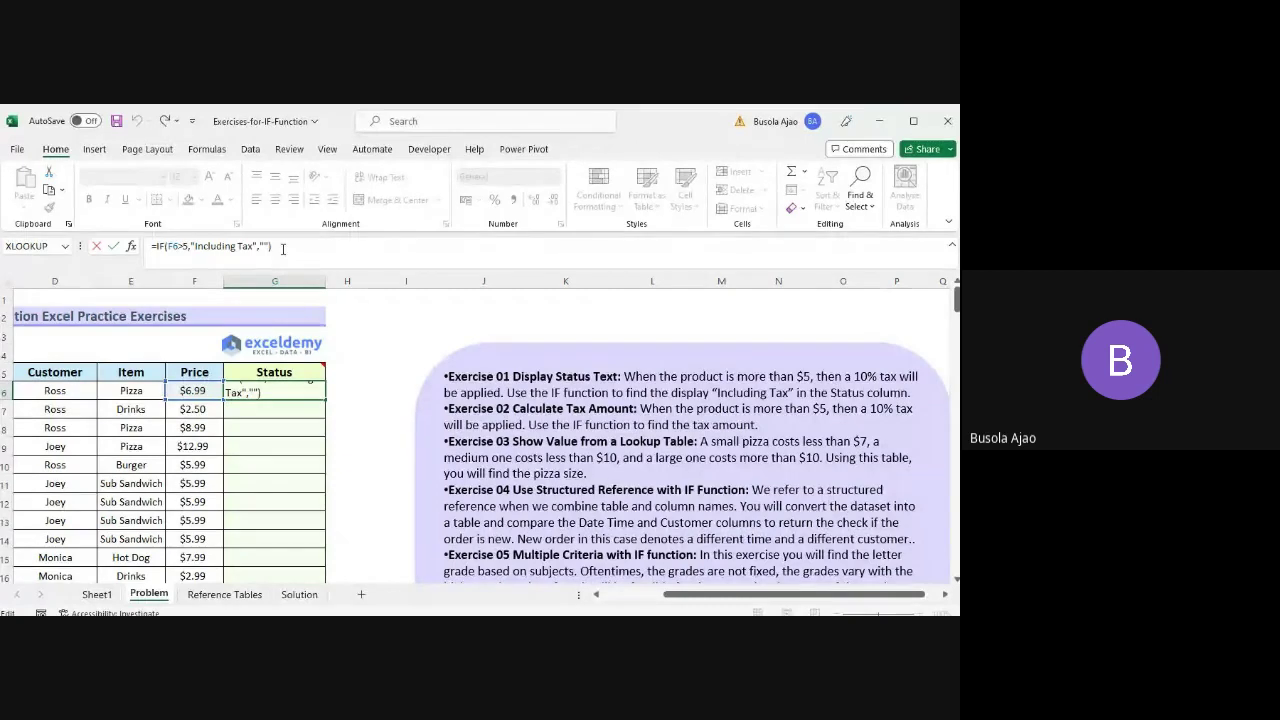
{"action": "key", "text": "BackSpace"}
{"action": "key", "text": "BackSpace"}
{"action": "key", "text": "ctrl+Return"}
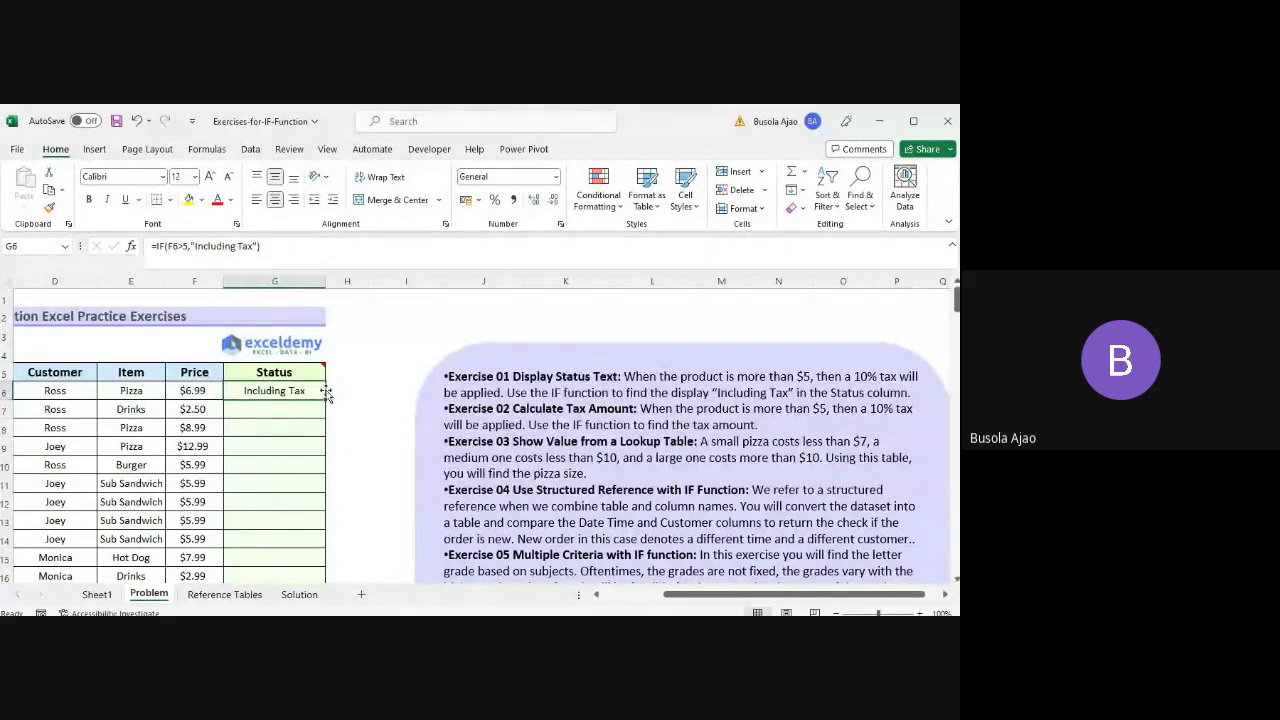
- Copy the shortened Status formula from G6 to G7 and compare the formulas in both cells
{"action": "left_click_drag", "start_coordinate": [325, 398], "coordinate": [325, 401]}
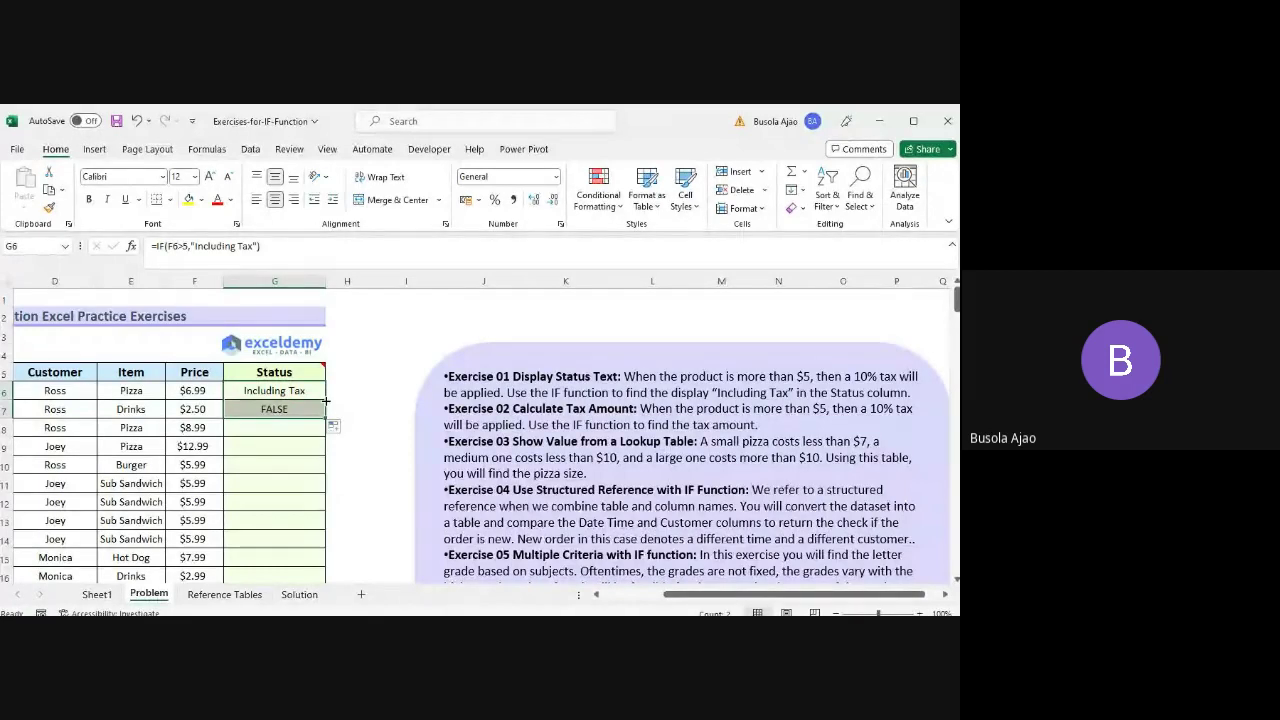
{"action": "left_click", "coordinate": [308, 408]}
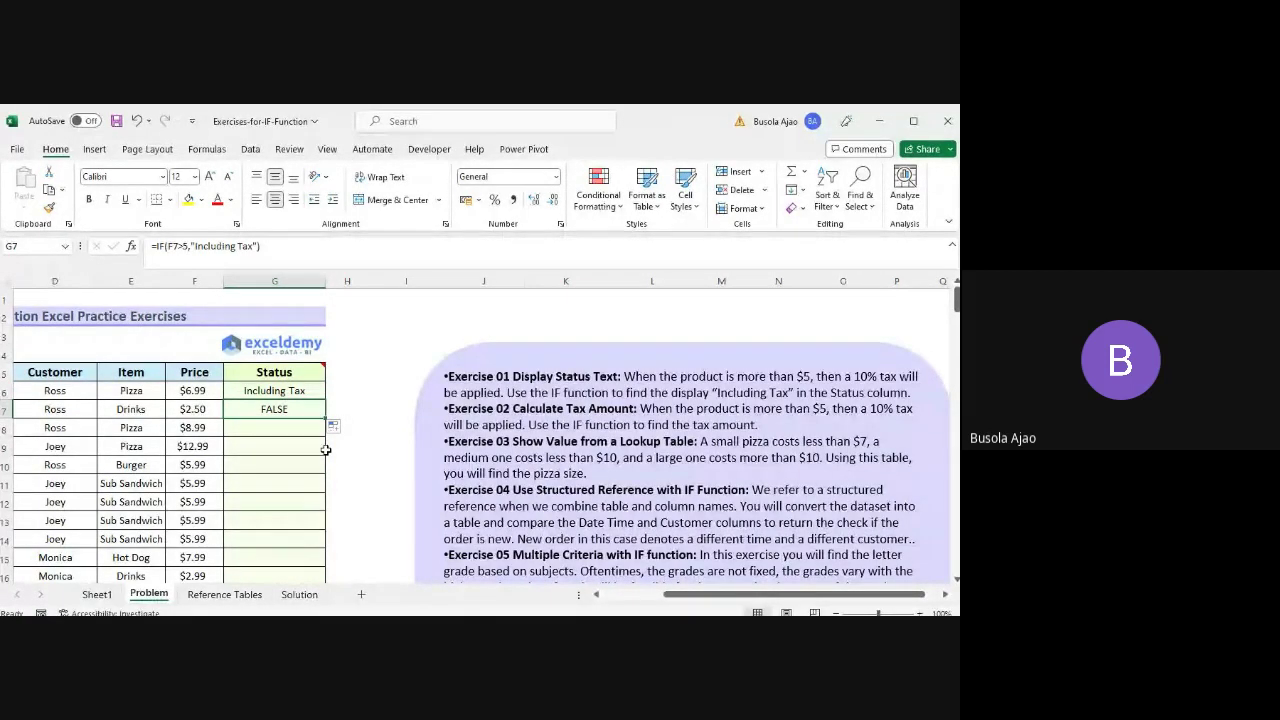
{"action": "key", "text": "Up"}
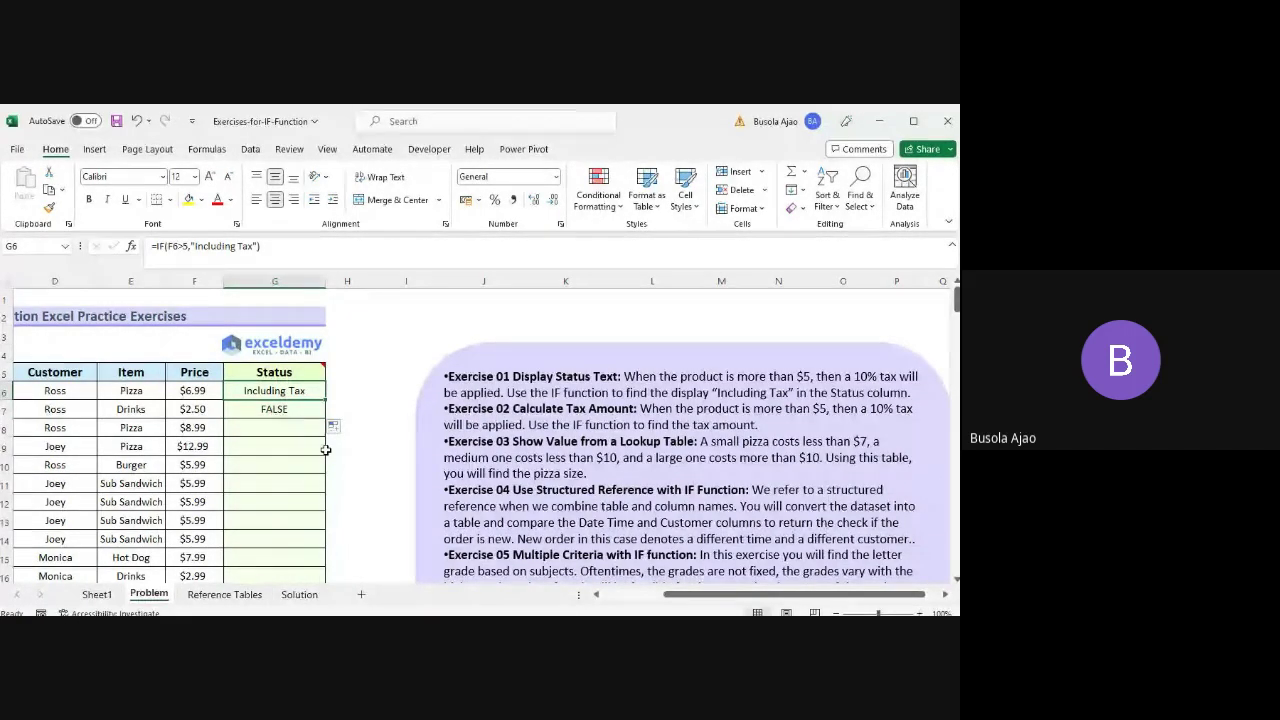
{"action": "left_click", "coordinate": [172, 245]}
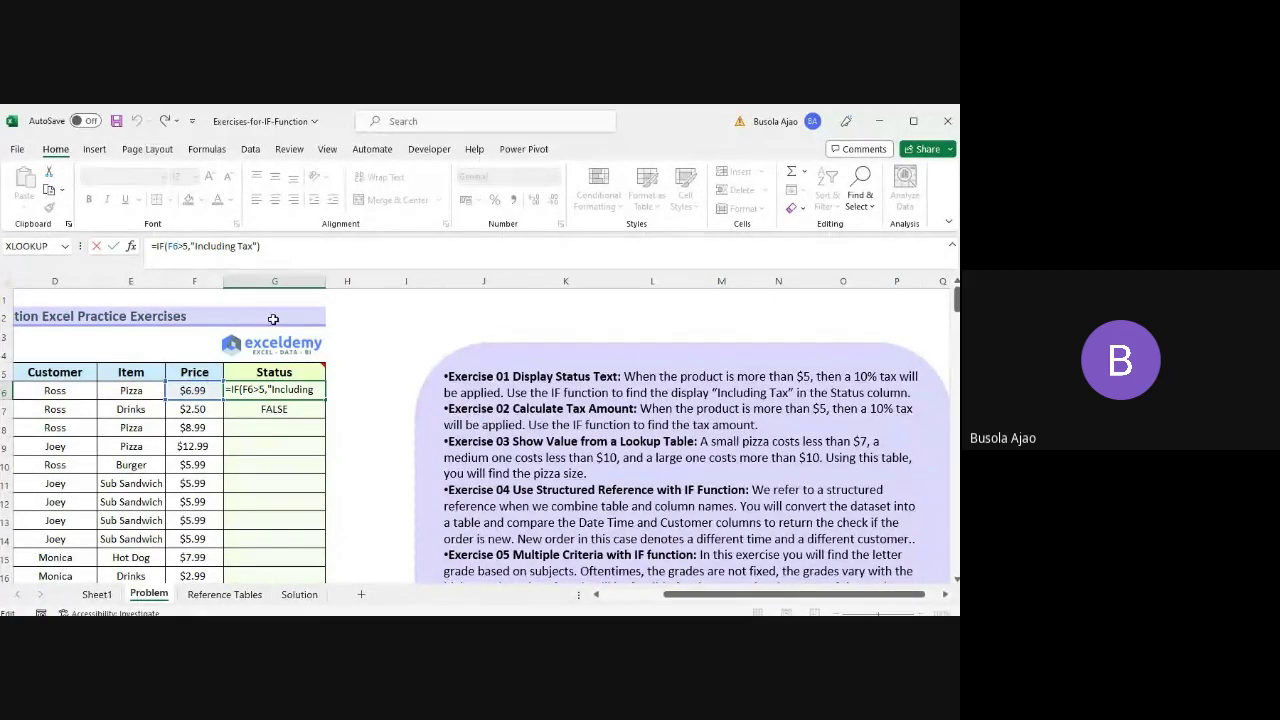
{"action": "left_click", "coordinate": [298, 412]}
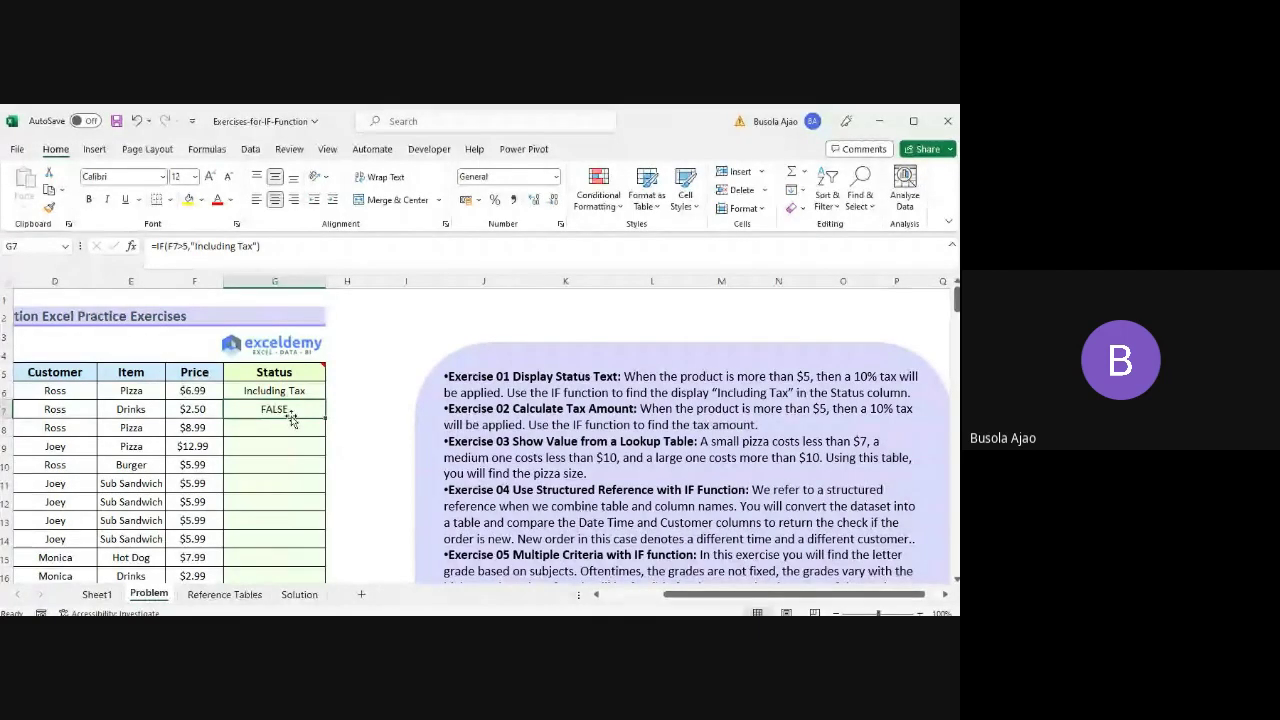
{"action": "left_click", "coordinate": [300, 391]}
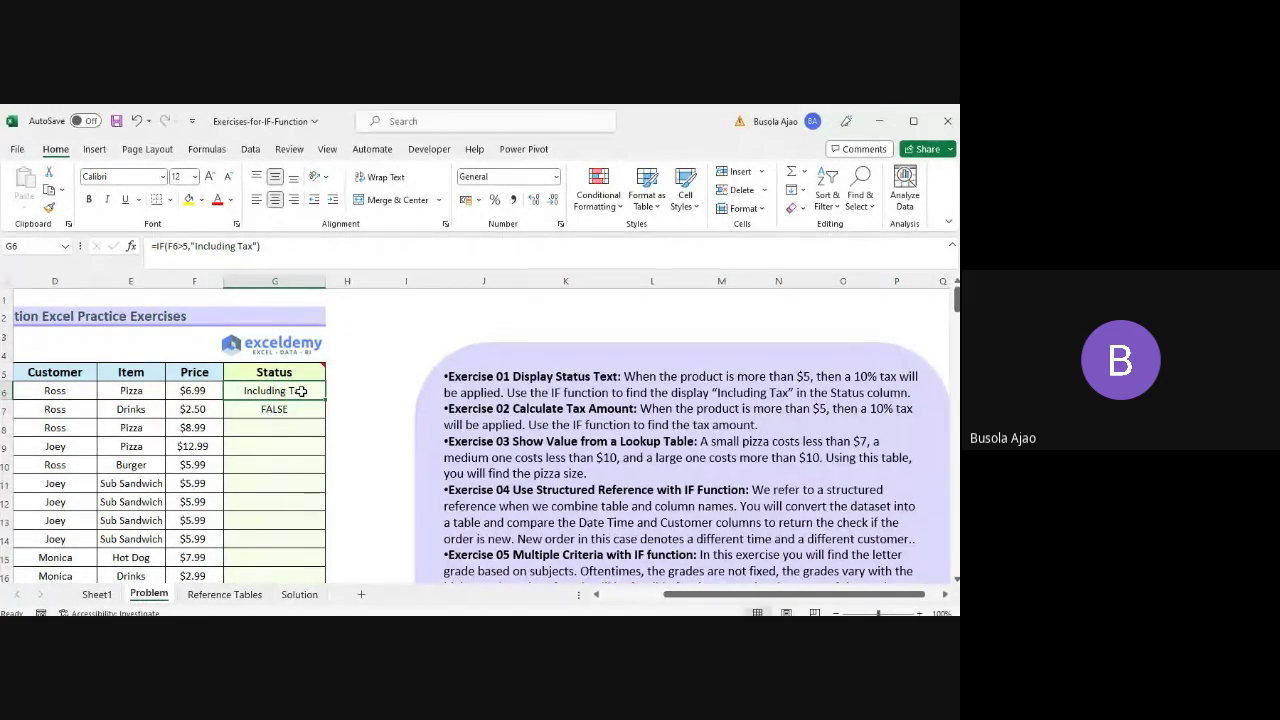
- Undo the copy to G7 and the removal of the empty-text argument in G6
{"action": "key", "text": "ctrl+z"}
{"action": "key", "text": "ctrl+z"}
{"action": "left_click", "coordinate": [321, 403]}
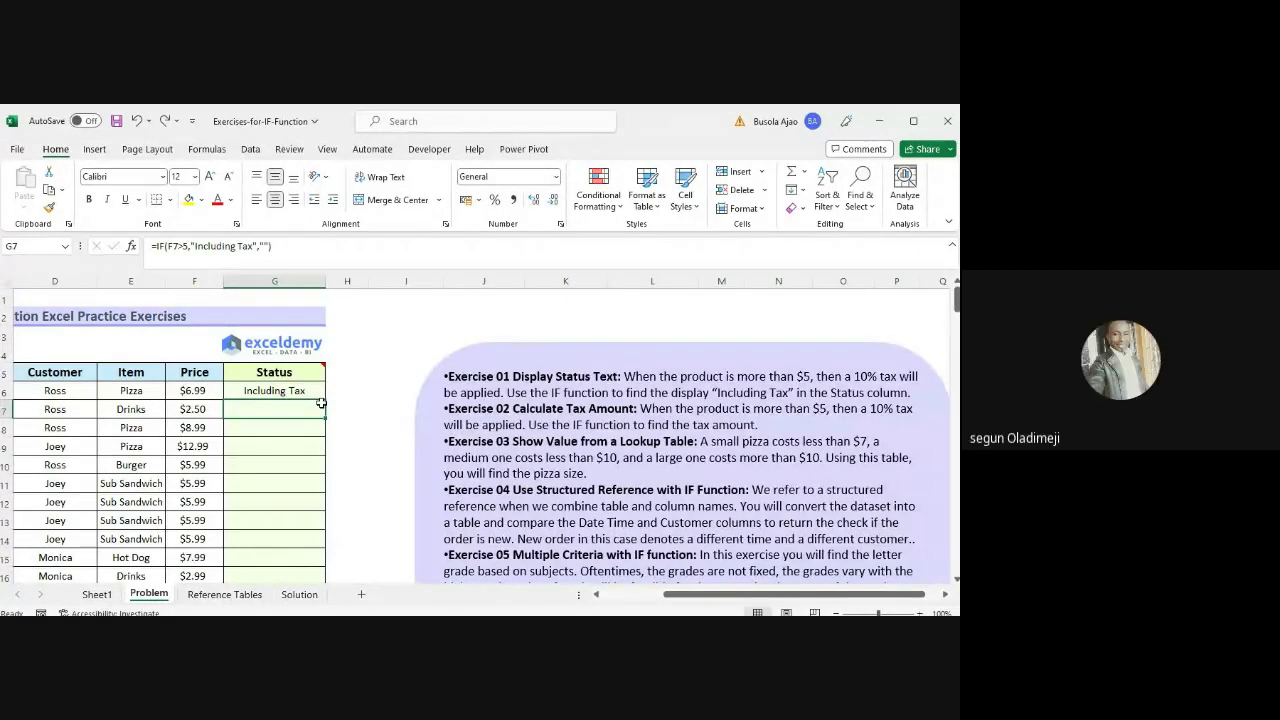
{"action": "key", "text": "alt+Tab"}
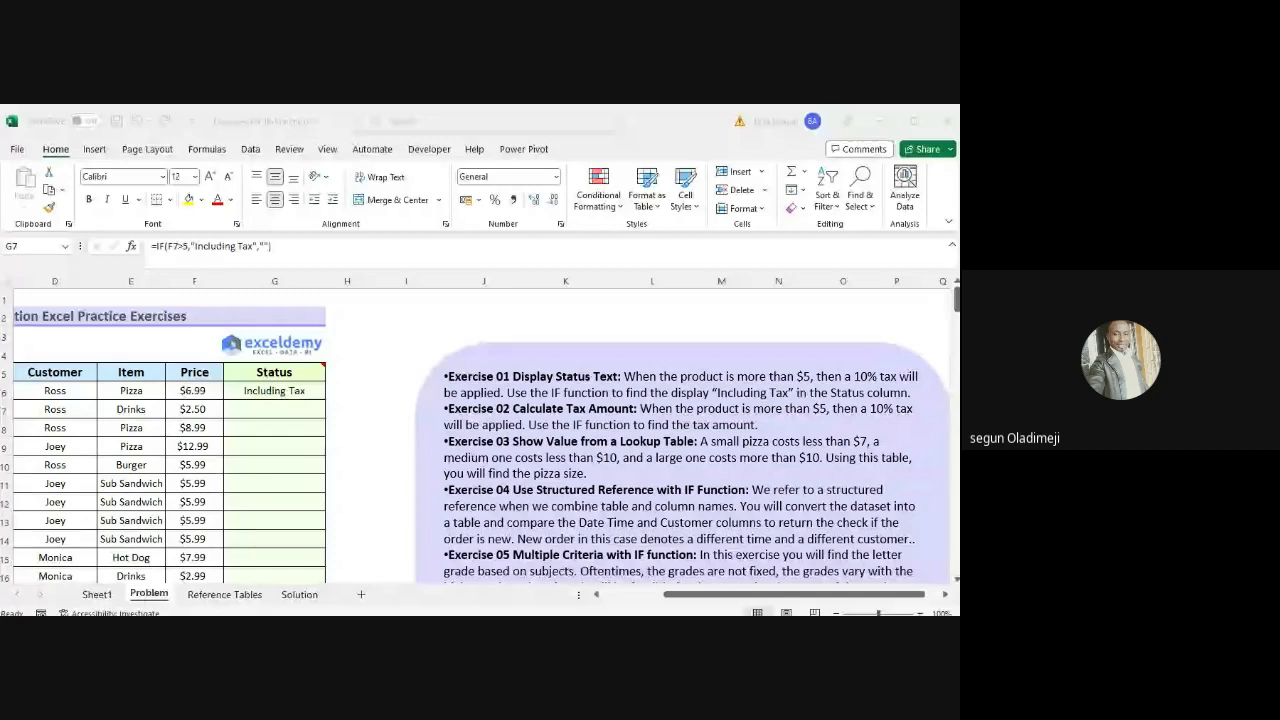
{"action": "left_click", "coordinate": [321, 402]}
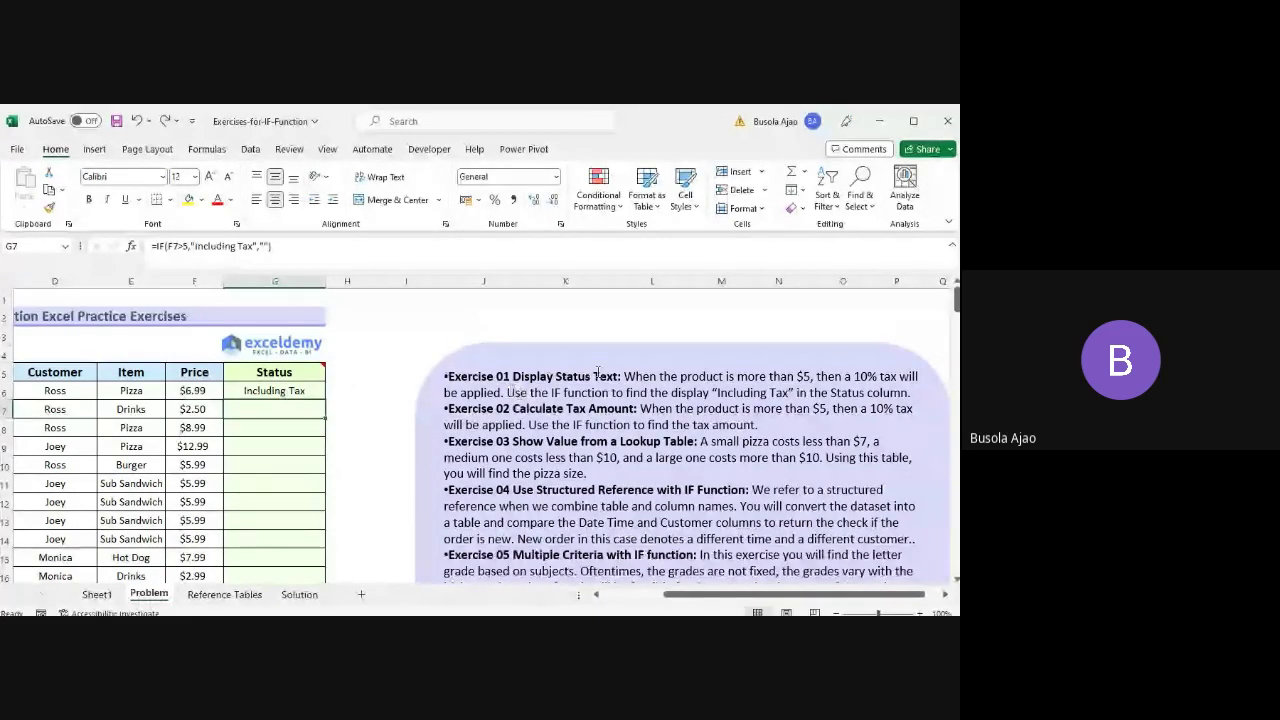
- Highlight the Exercise 01 instruction about using IF to display "Including Tax" in the Status column
{"action": "left_click_drag", "start_coordinate": [508, 392], "coordinate": [914, 399]}
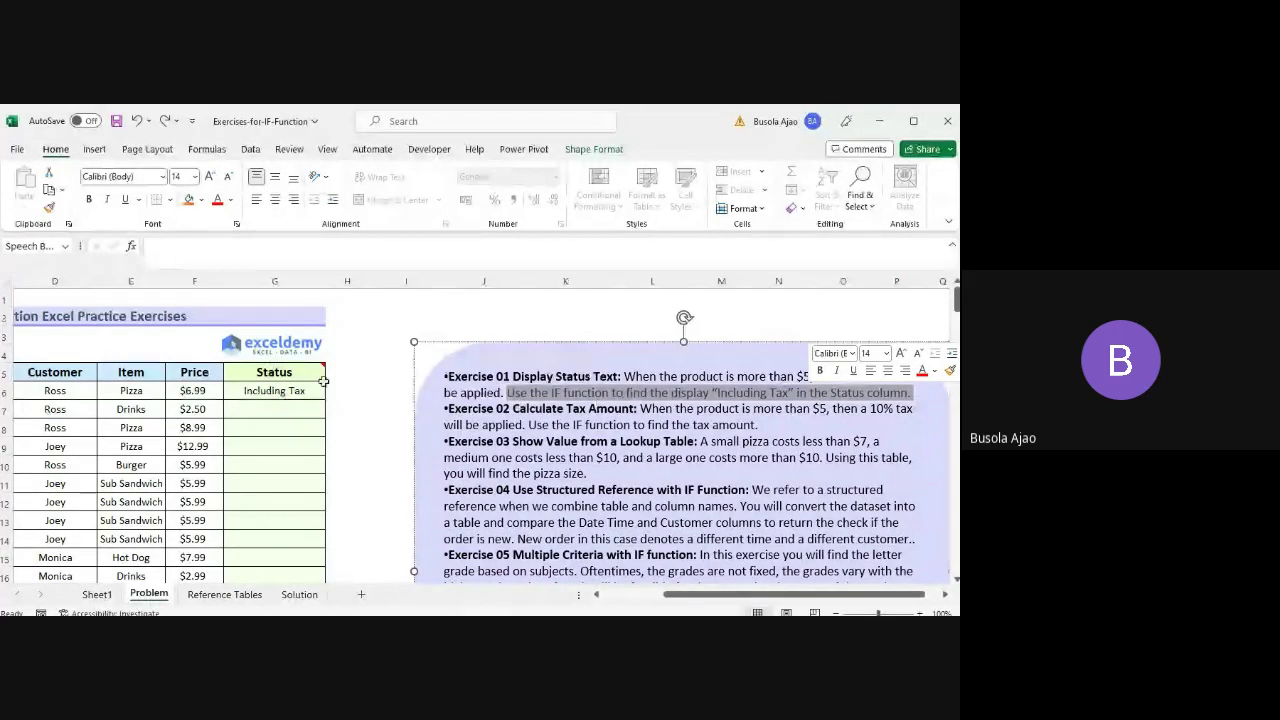
{"action": "left_click", "coordinate": [385, 389]}
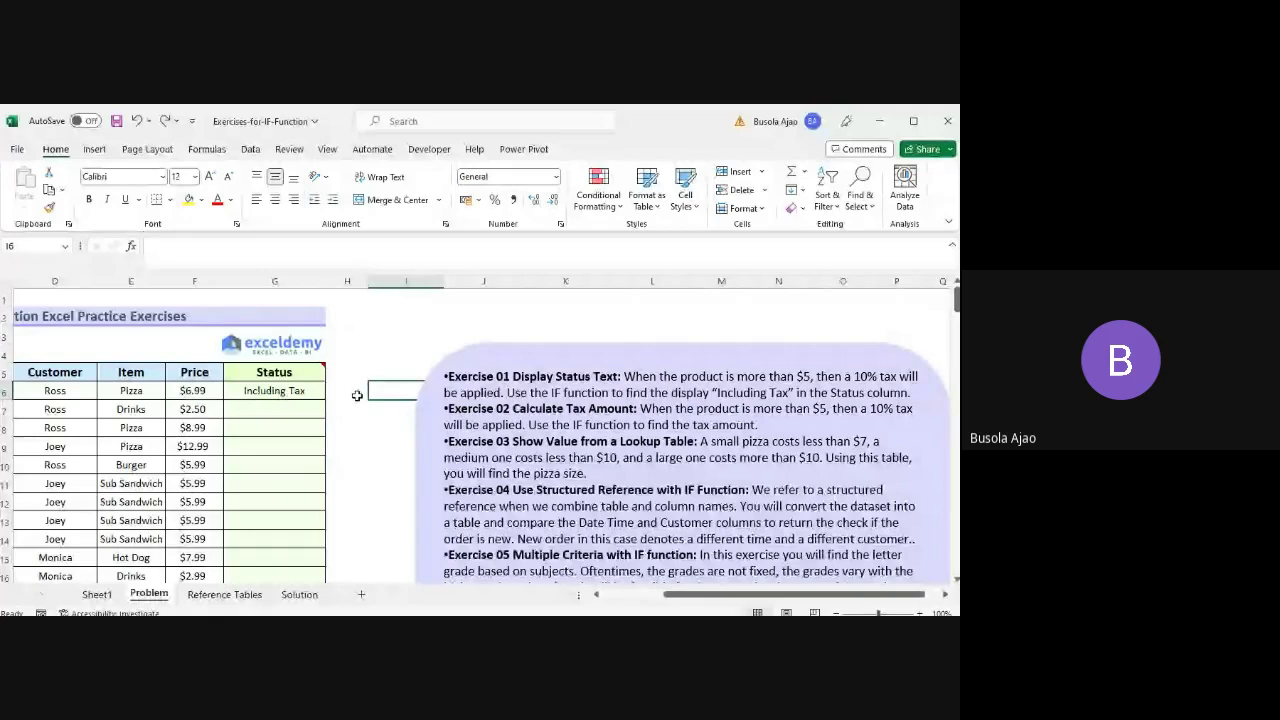
{"action": "key", "text": "alt+Tab"}
{"action": "left_click", "coordinate": [359, 398]}
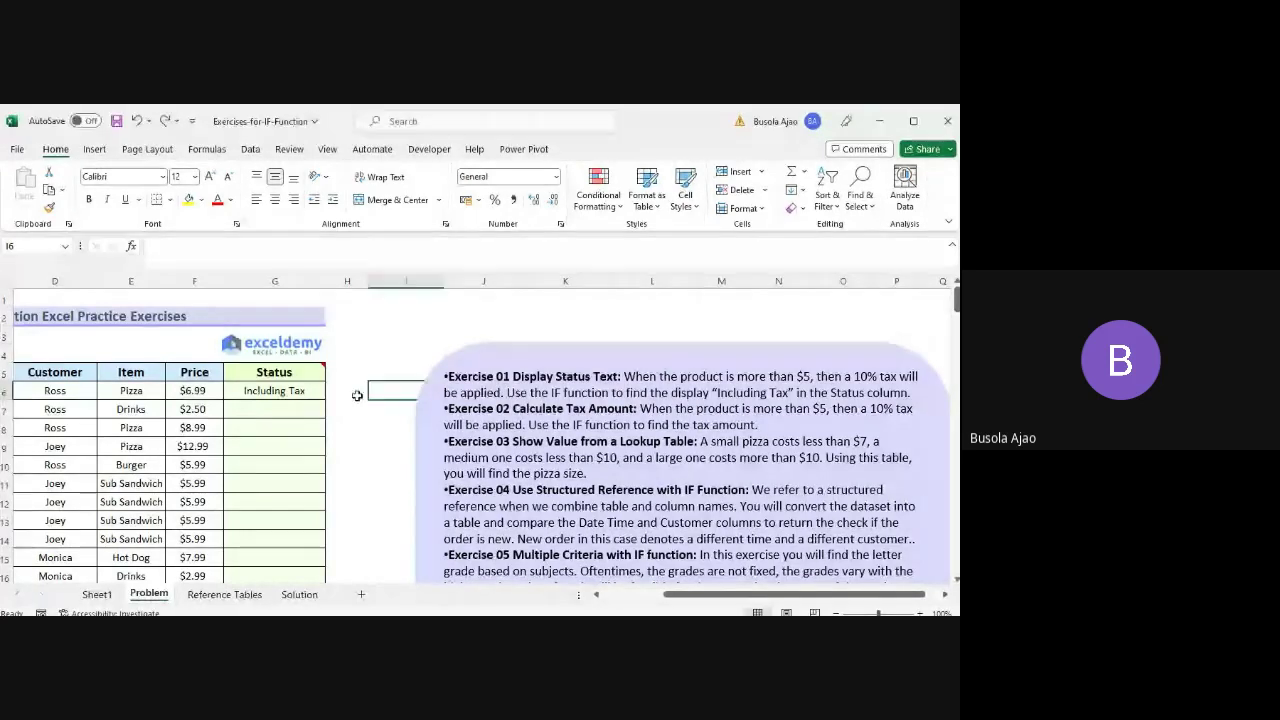
- Fill the G6 formula down the entire Status column of Exercise 01
{"action": "left_click", "coordinate": [300, 397]}
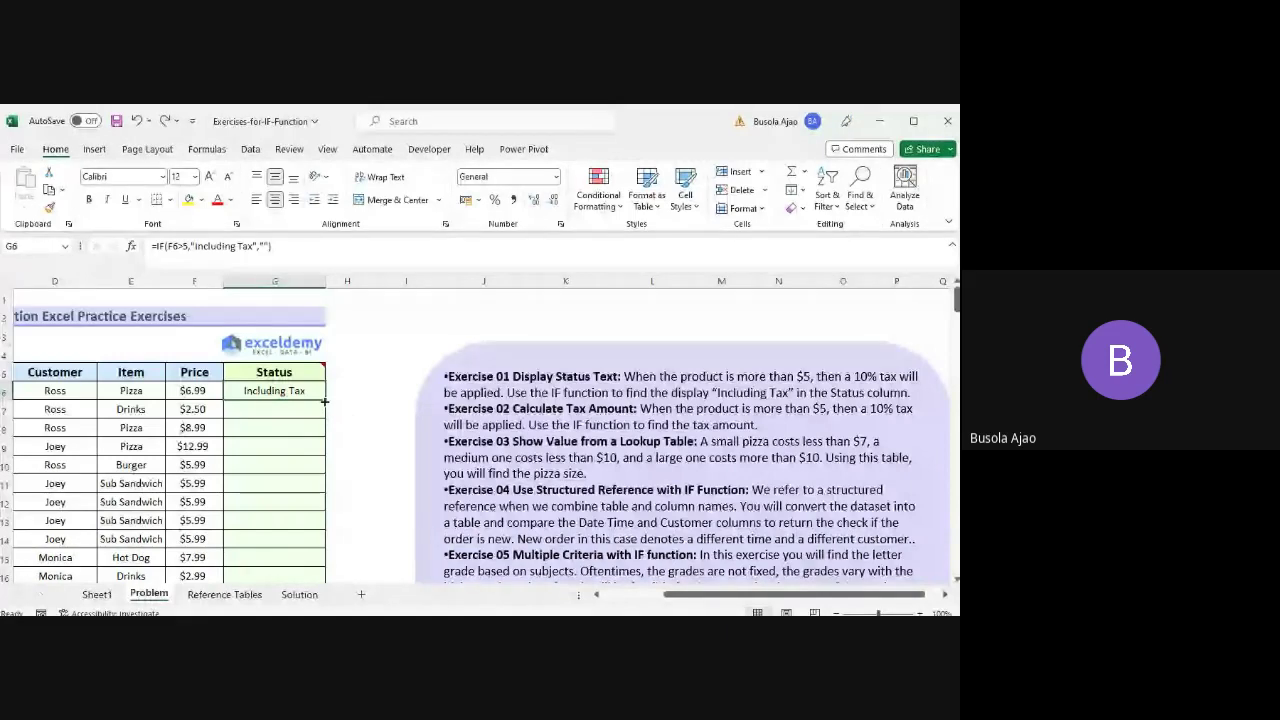
{"action": "left_click_drag", "start_coordinate": [325, 399], "coordinate": [325, 403]}
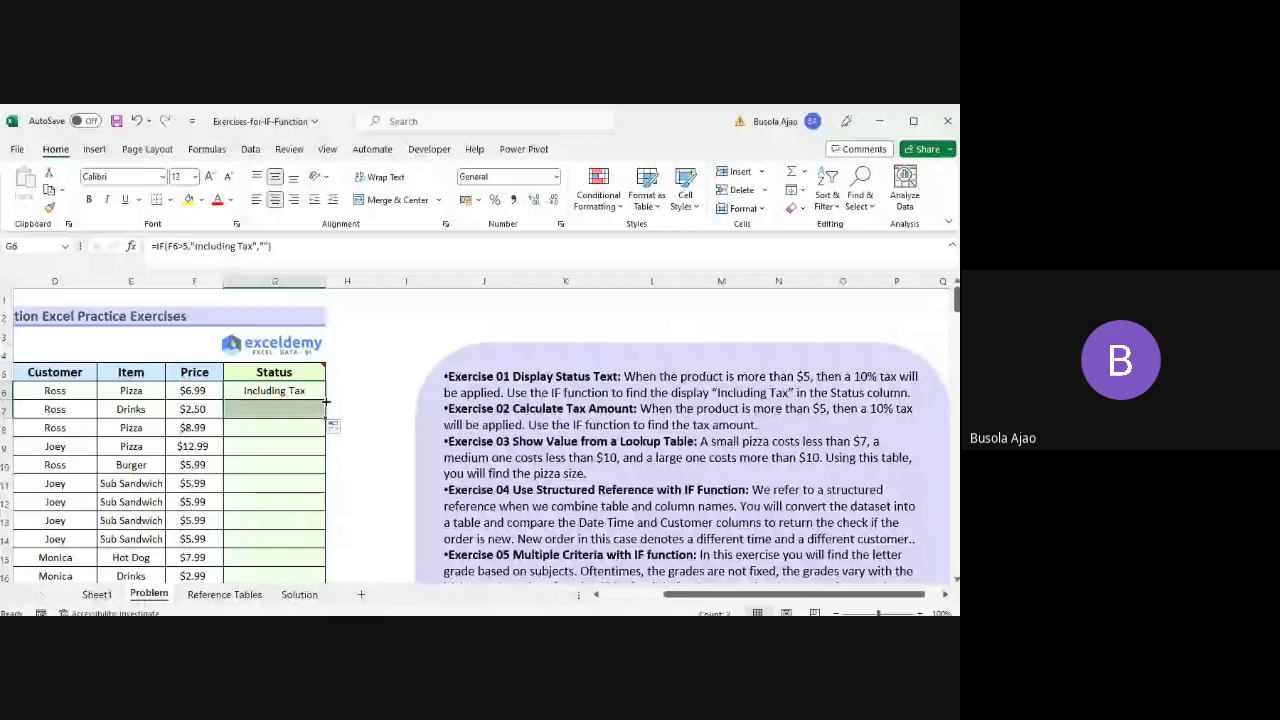
{"action": "double_click", "coordinate": [325, 418]}
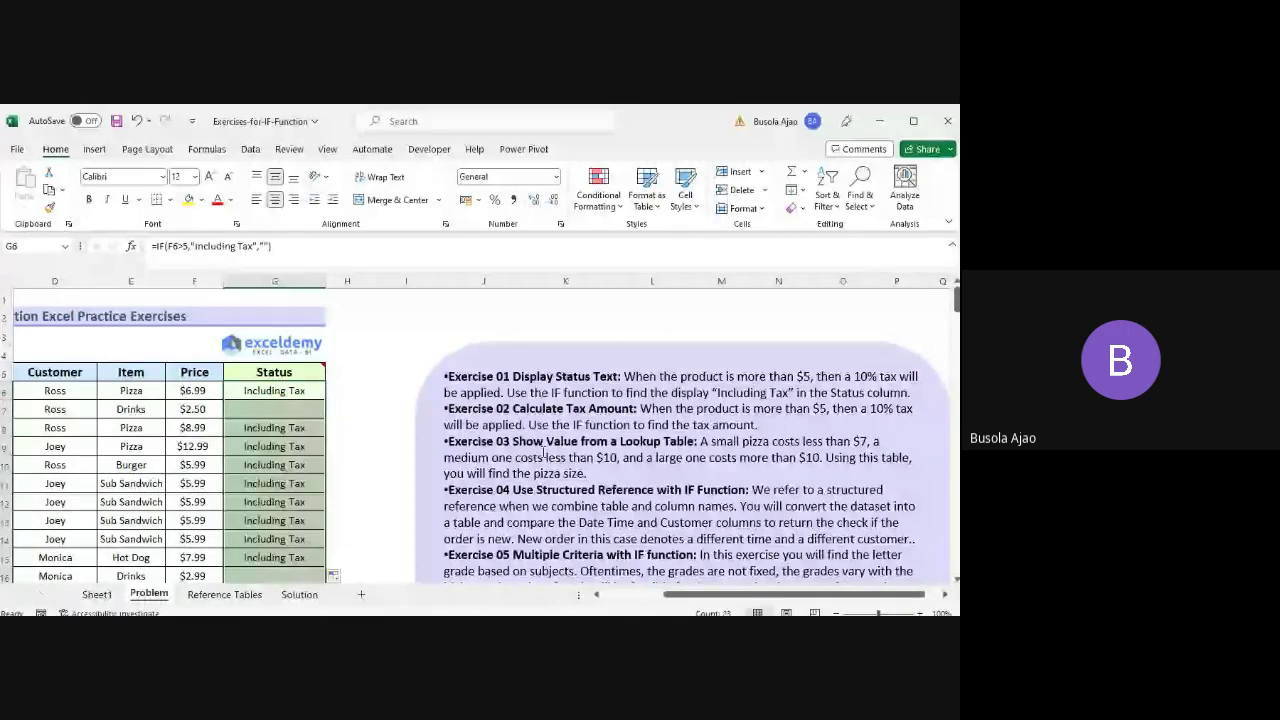
- Examine the Exercise 02 Calculate Tax Amount table and its instructions
{"action": "left_click_drag", "start_coordinate": [955, 302], "coordinate": [956, 346]}
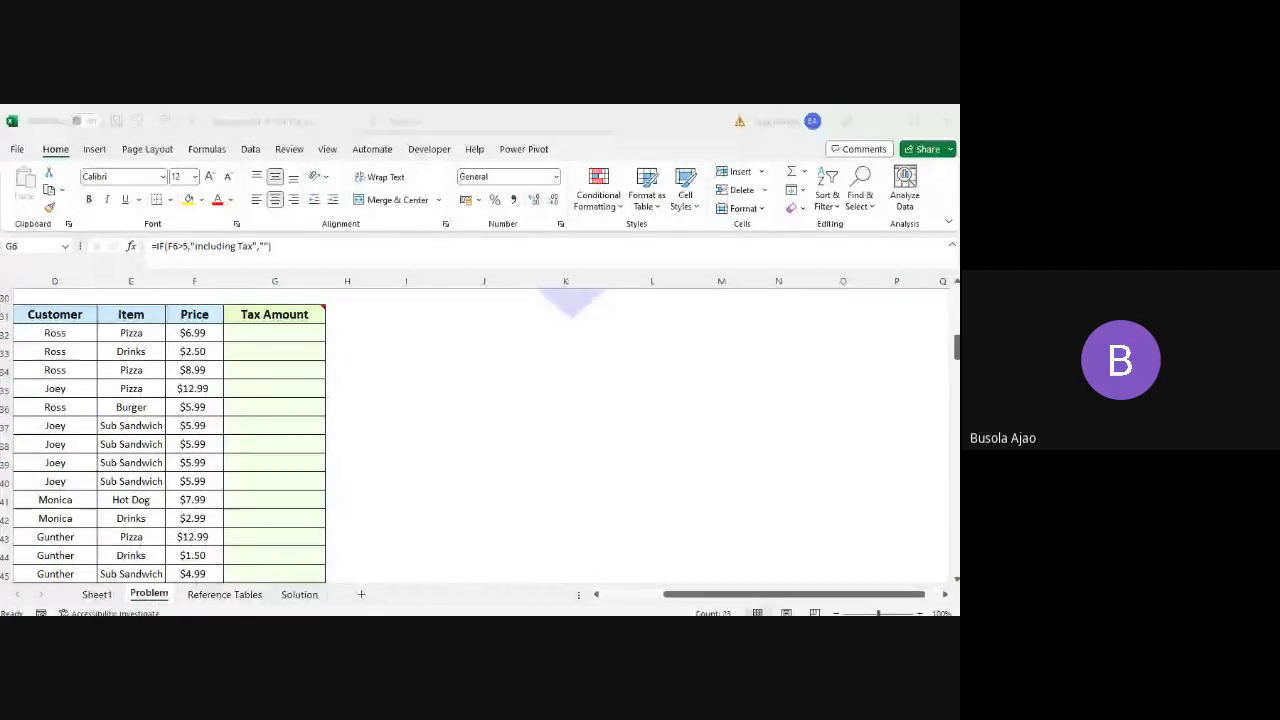
{"action": "left_click", "coordinate": [758, 438]}
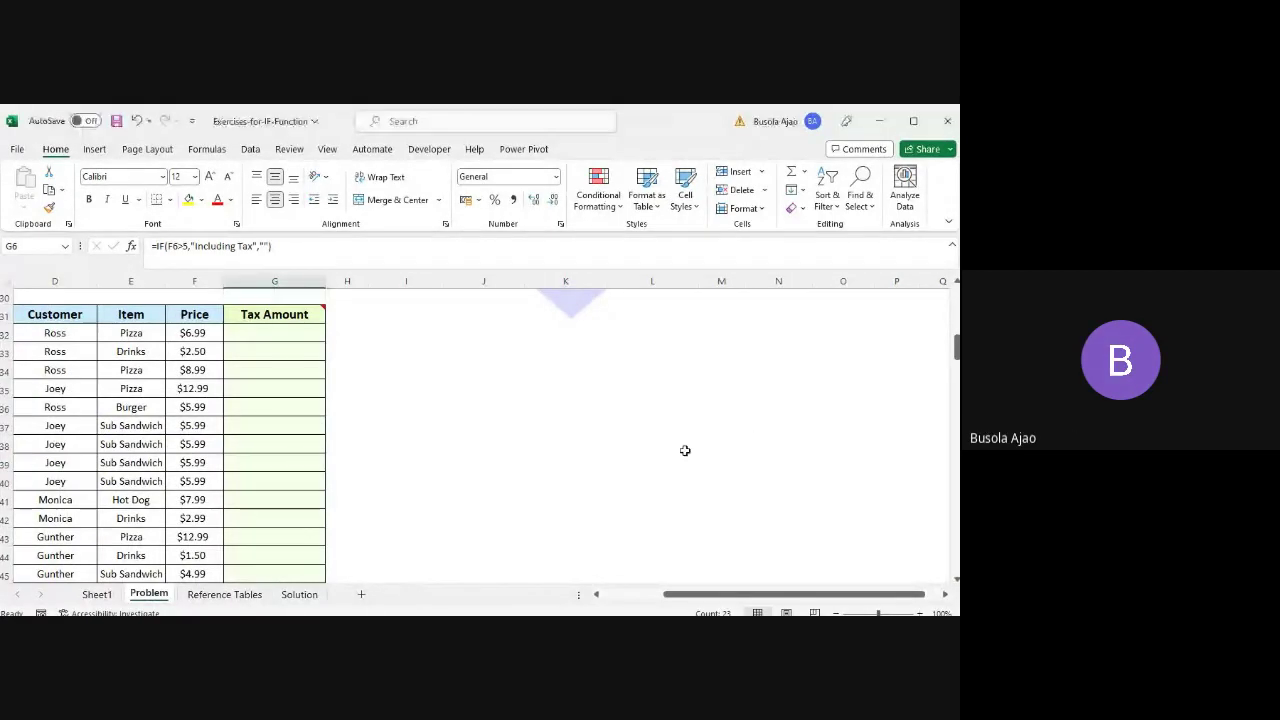
{"action": "left_click_drag", "start_coordinate": [689, 598], "coordinate": [628, 598]}
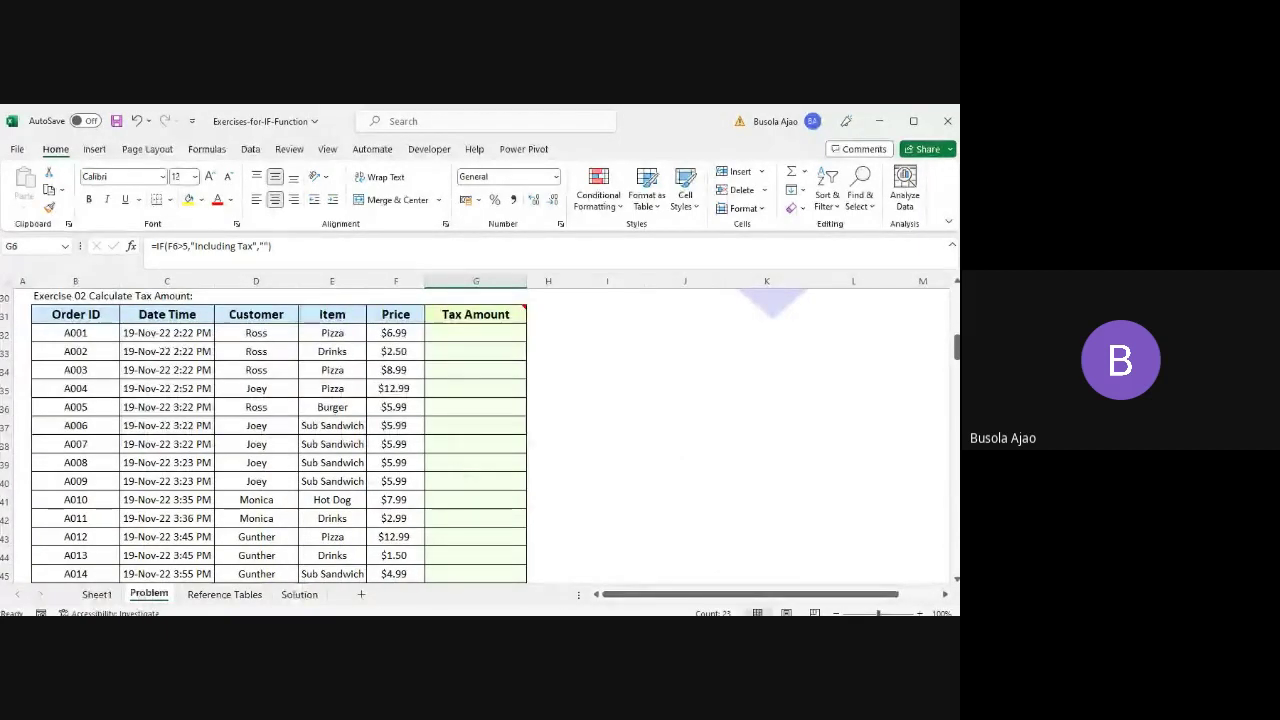
{"action": "left_click_drag", "start_coordinate": [957, 348], "coordinate": [952, 302]}
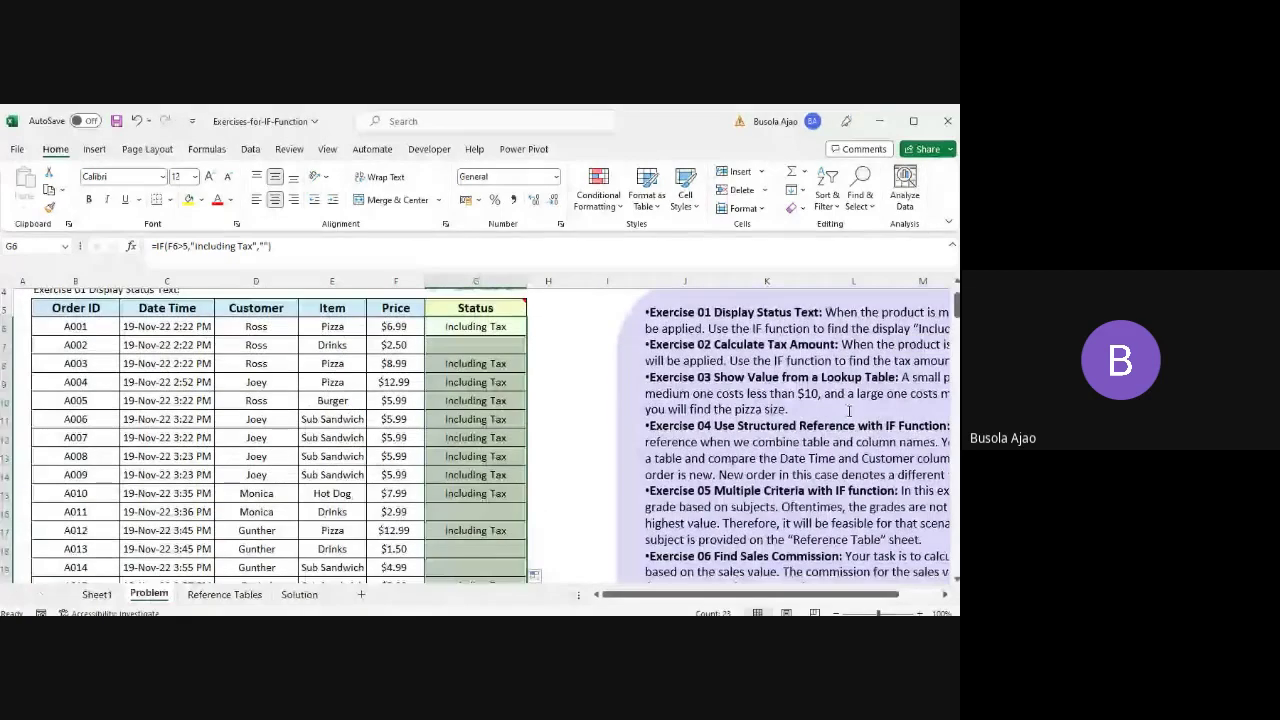
{"action": "mouse_move", "coordinate": [851, 600]}
{"action": "left_mouse_down"}
{"action": "mouse_move", "coordinate": [911, 576]}
{"action": "mouse_move", "coordinate": [853, 590]}
{"action": "left_mouse_up"}
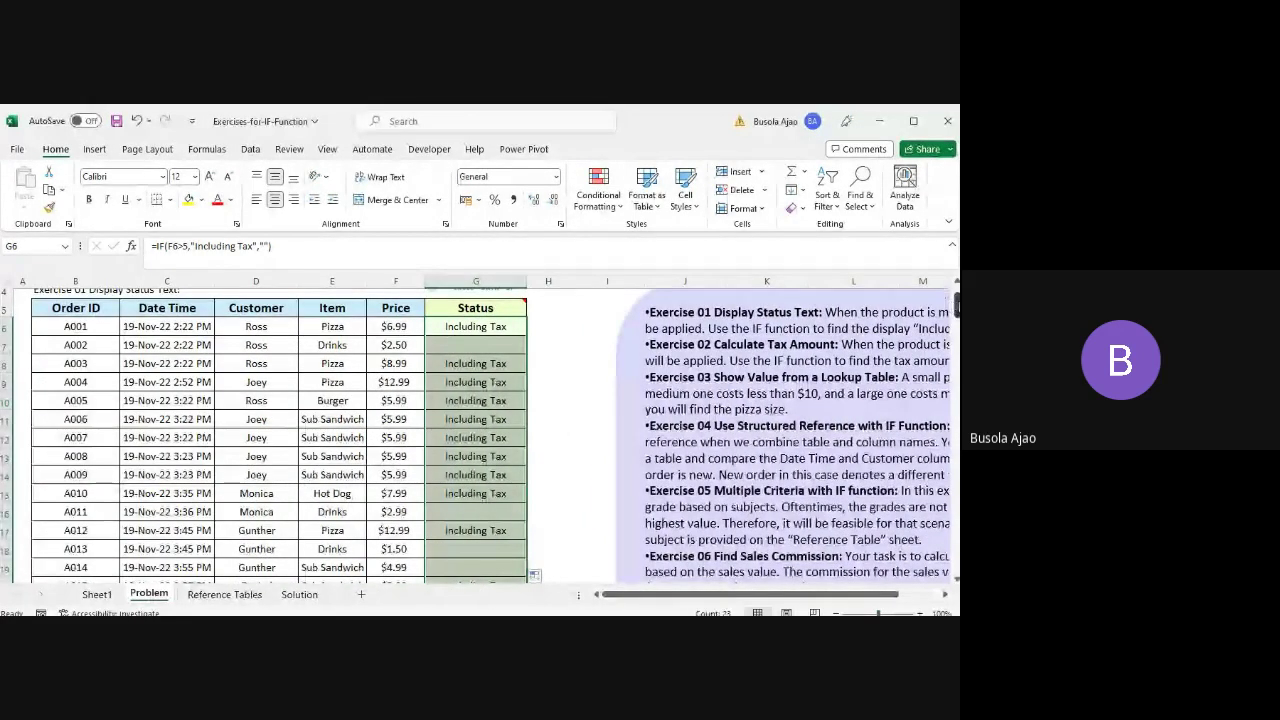
{"action": "left_click_drag", "start_coordinate": [956, 305], "coordinate": [956, 345]}
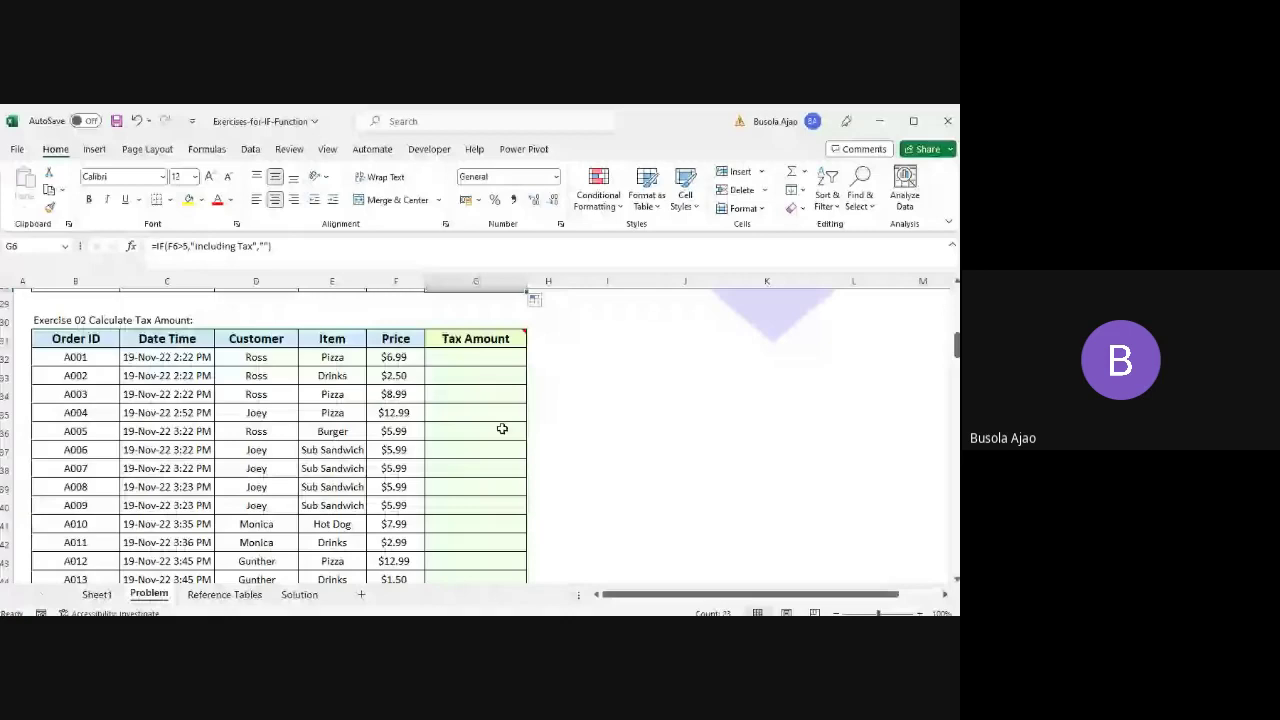
- Begin an IF formula in G32, the first Tax Amount cell of Exercise 02, with the condition F32>5
{"action": "left_click", "coordinate": [502, 357]}
{"action": "type", "text": "="}
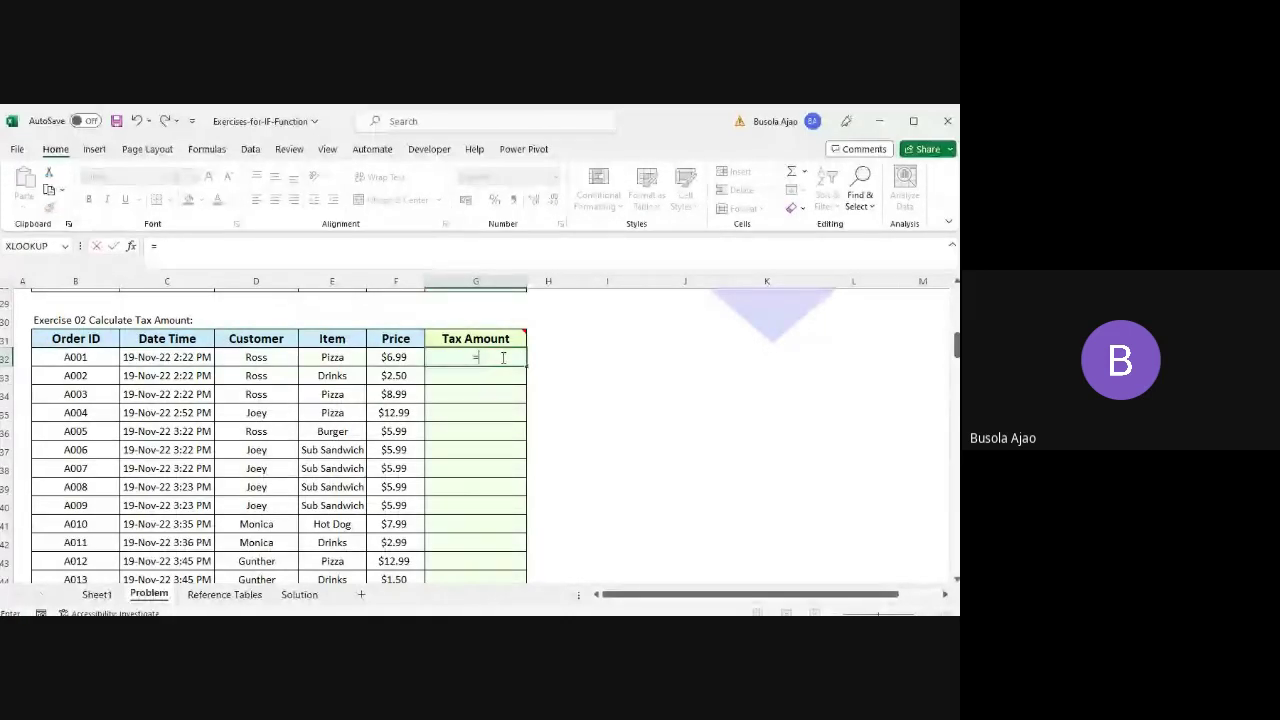
{"action": "key", "text": "alt+Tab"}
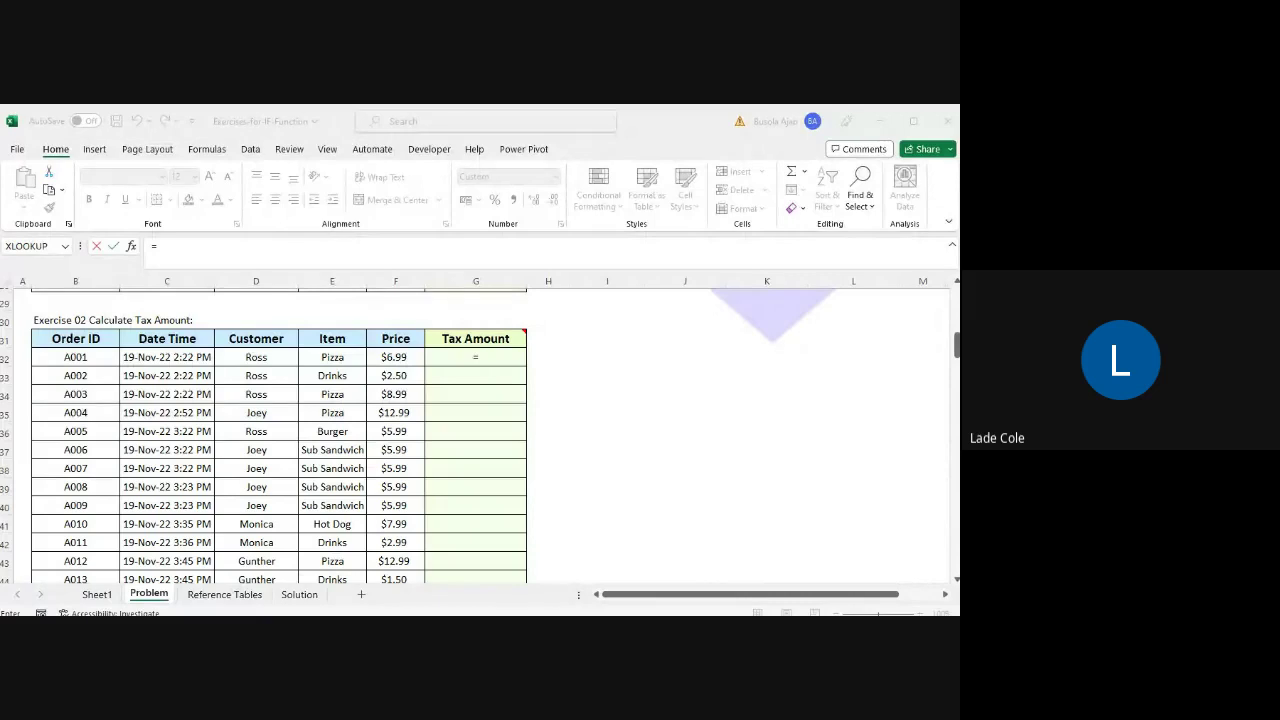
{"action": "left_click", "coordinate": [488, 488]}
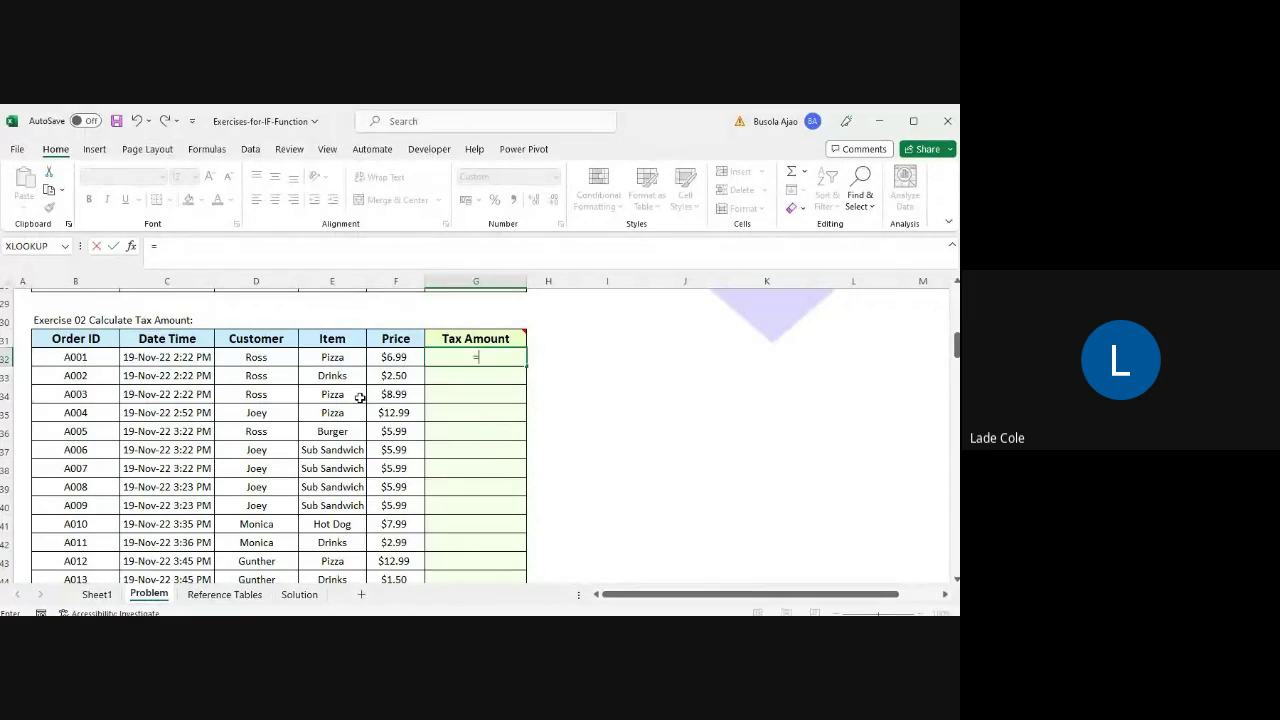
{"action": "type", "text": "if"}
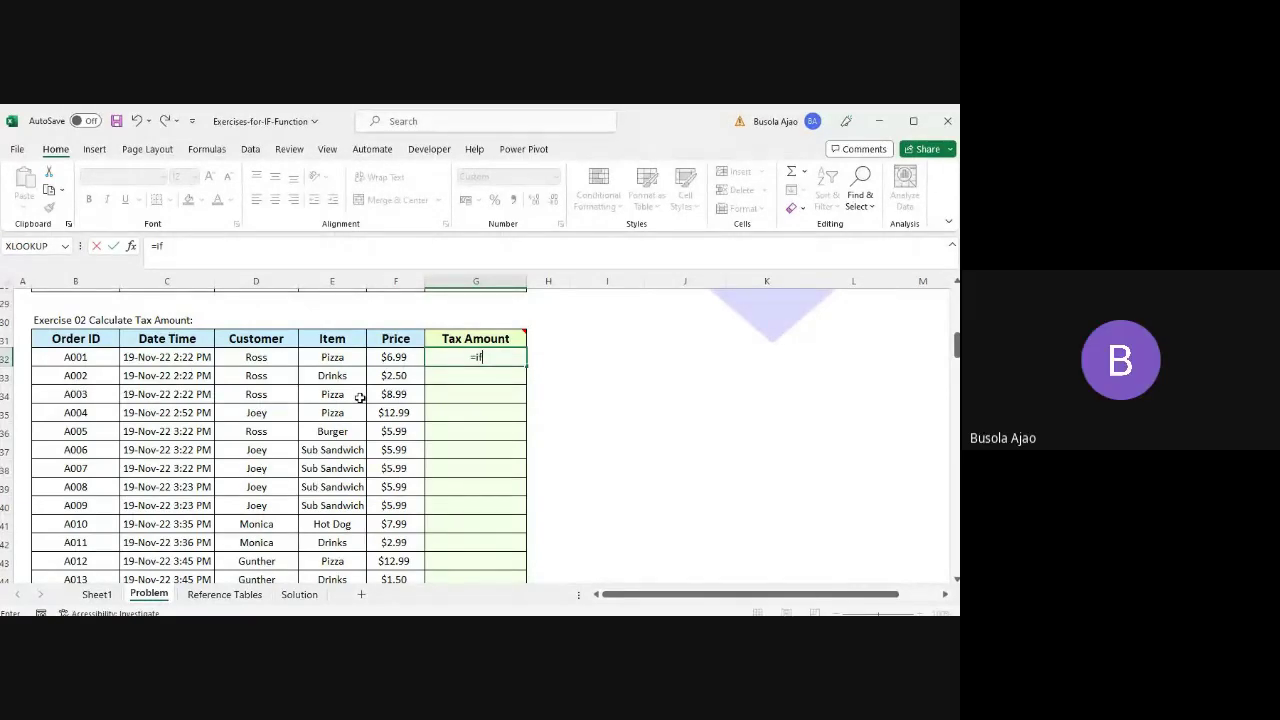
{"action": "type", "text": "("}
{"action": "left_click", "coordinate": [390, 358]}
{"action": "type", "text": "323"}
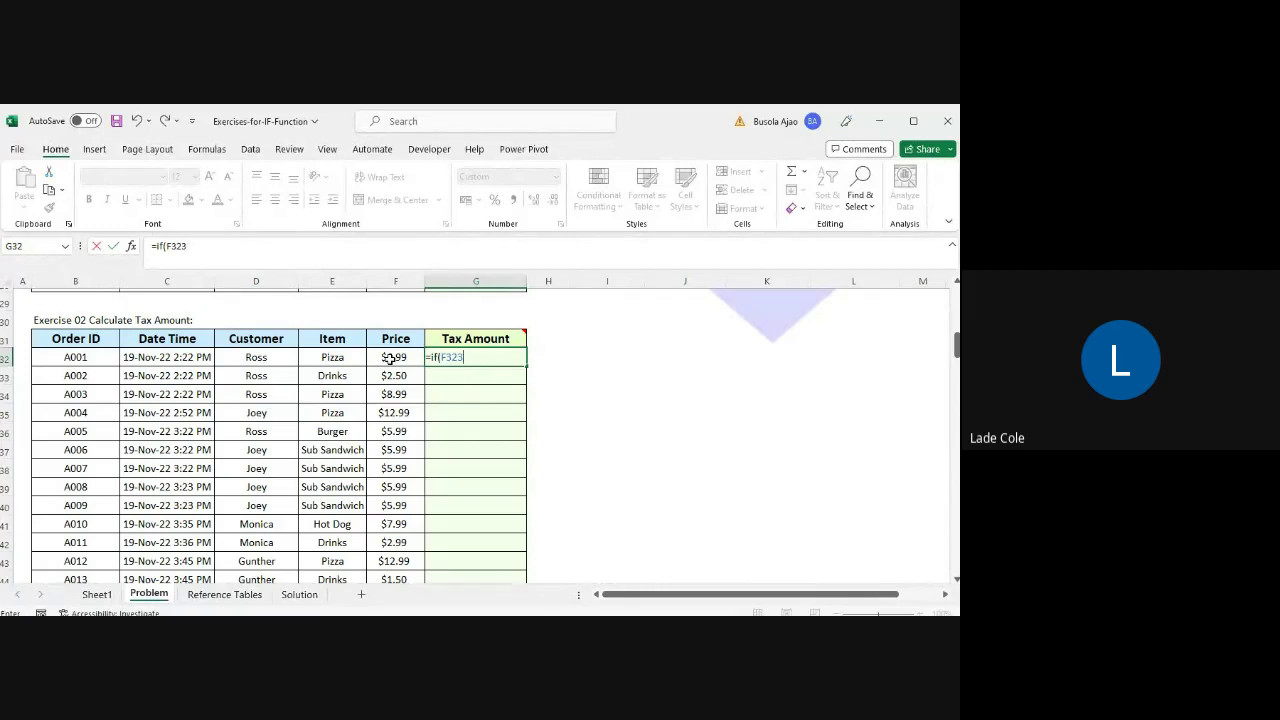
{"action": "key", "text": "BackSpace"}
{"action": "type", "text": ">"}
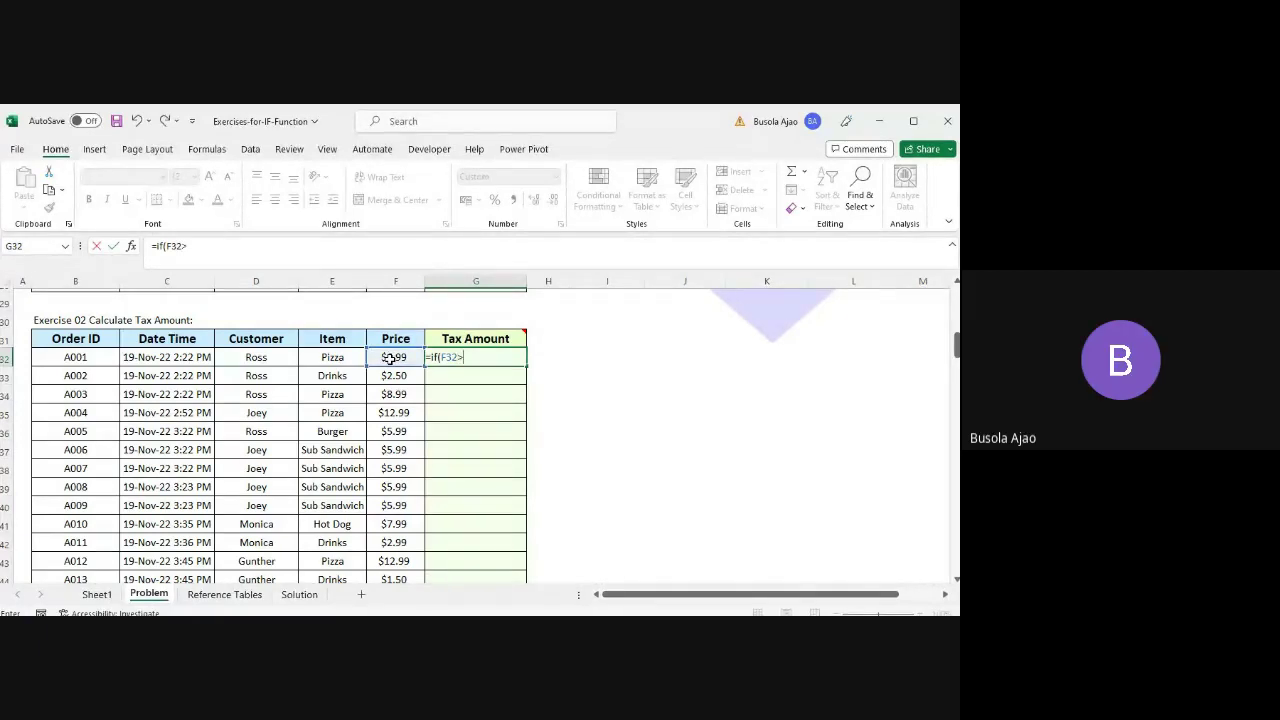
{"action": "type", "text": "5"}
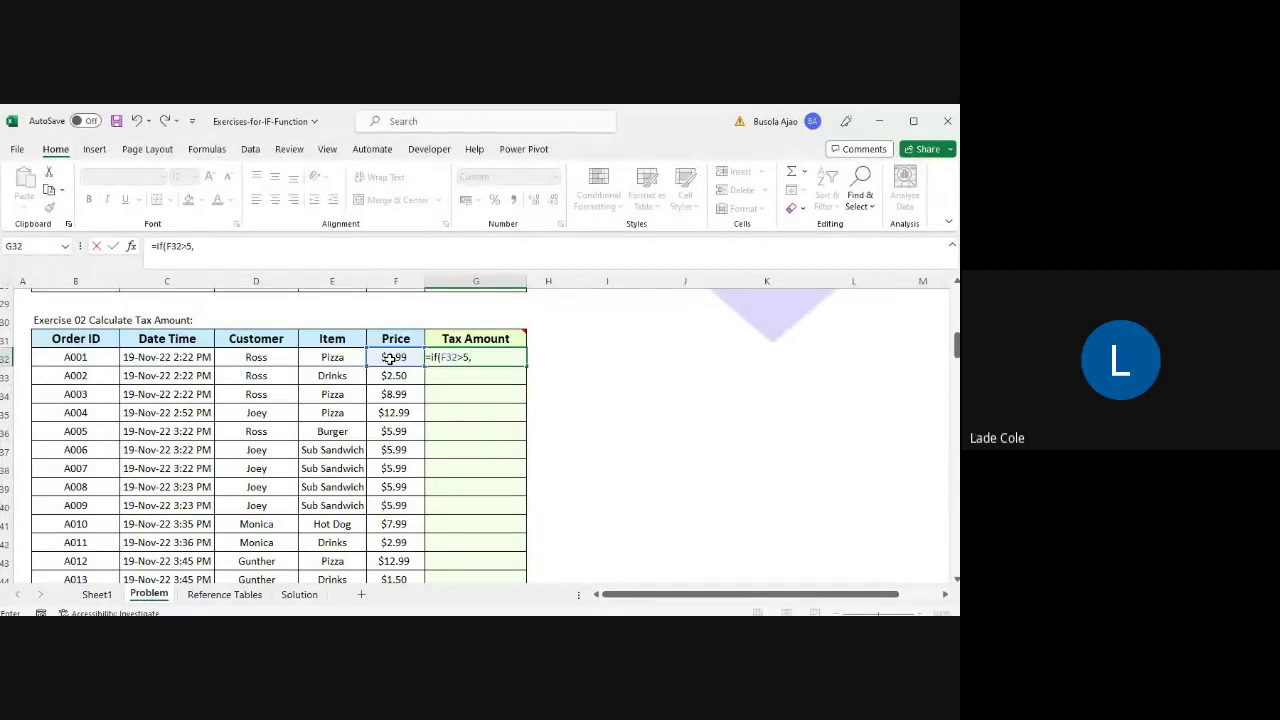
{"action": "type", "text": ","}
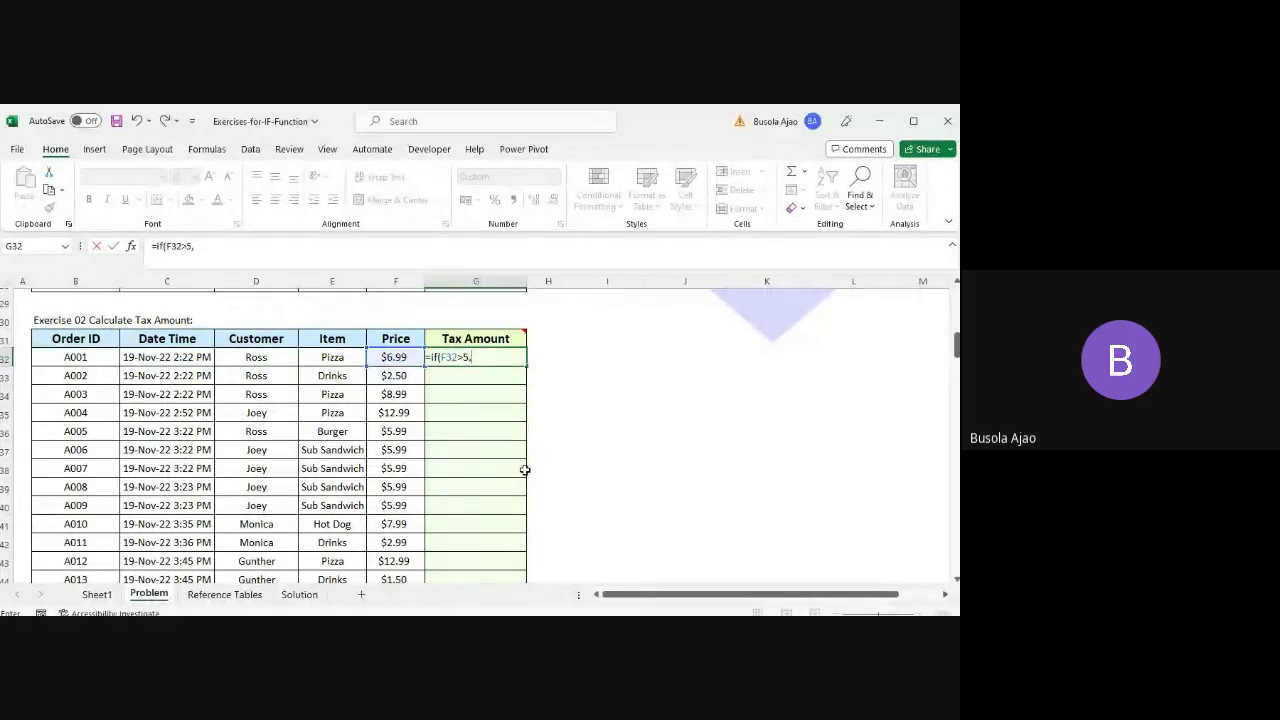
- Add 0.1*F32 as the value-if-true argument of the G32 formula
{"action": "type", "text": "0.1"}
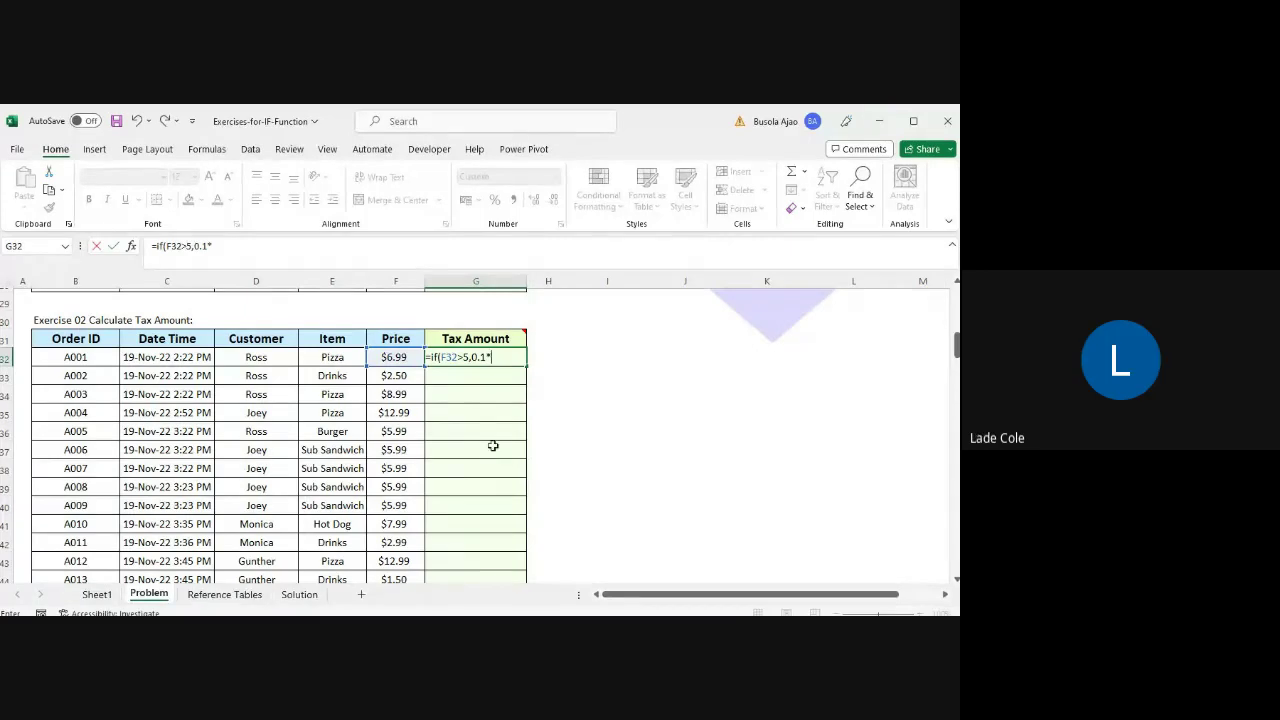
{"action": "type", "text": "*"}
{"action": "left_click", "coordinate": [399, 357]}
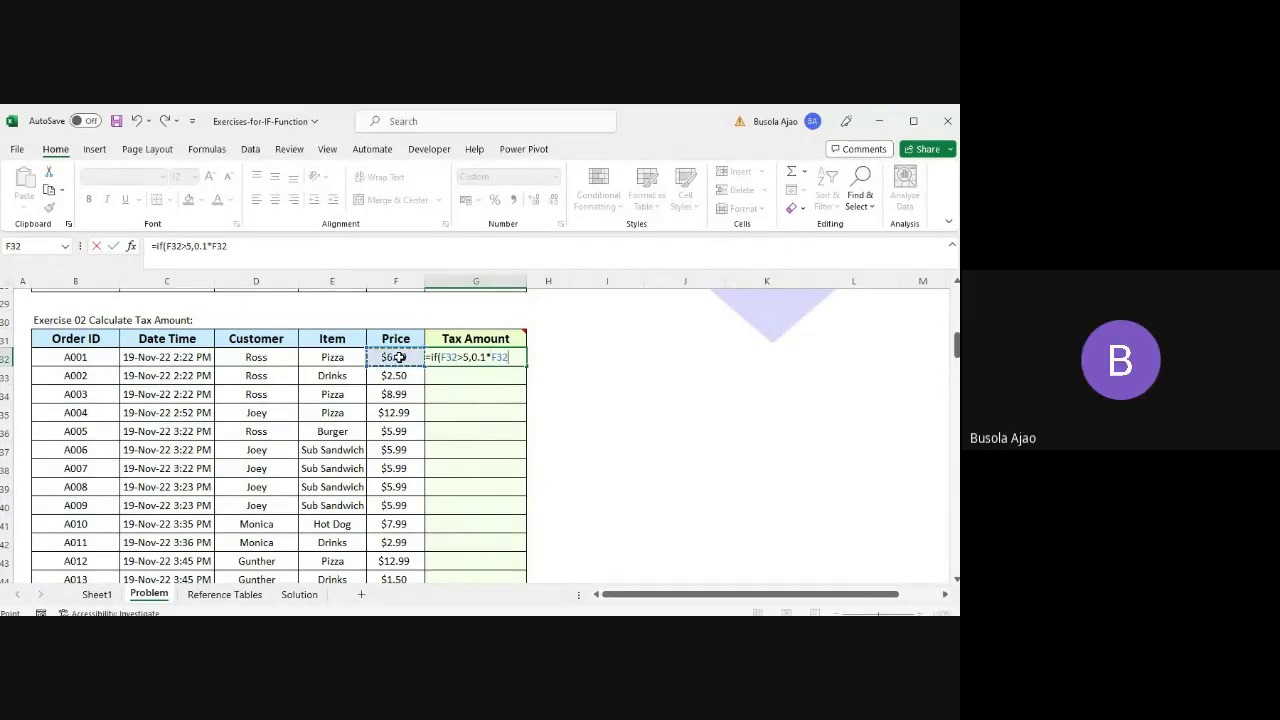
{"action": "type", "text": ","}
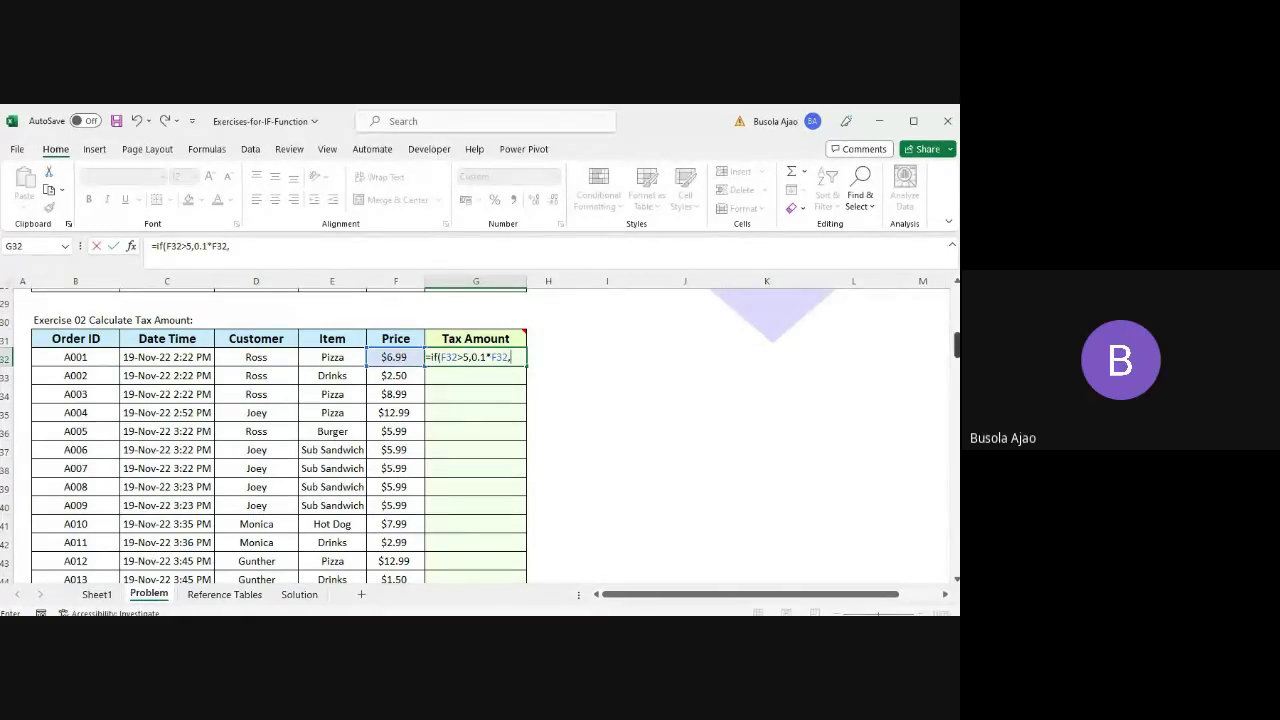
- Check the Exercise 02 instruction and complete the G32 formula with "Nil" as the value-if-false argument
{"action": "left_click_drag", "start_coordinate": [957, 345], "coordinate": [954, 316]}
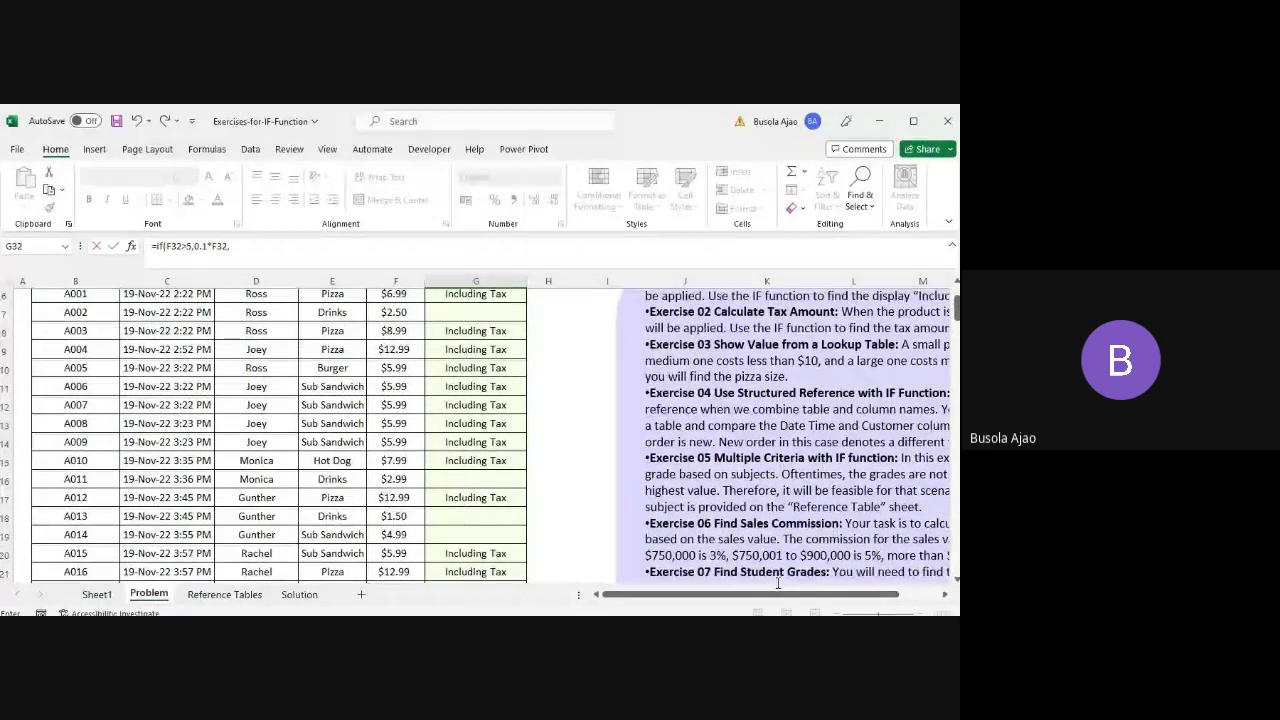
{"action": "left_click_drag", "start_coordinate": [775, 598], "coordinate": [852, 584]}
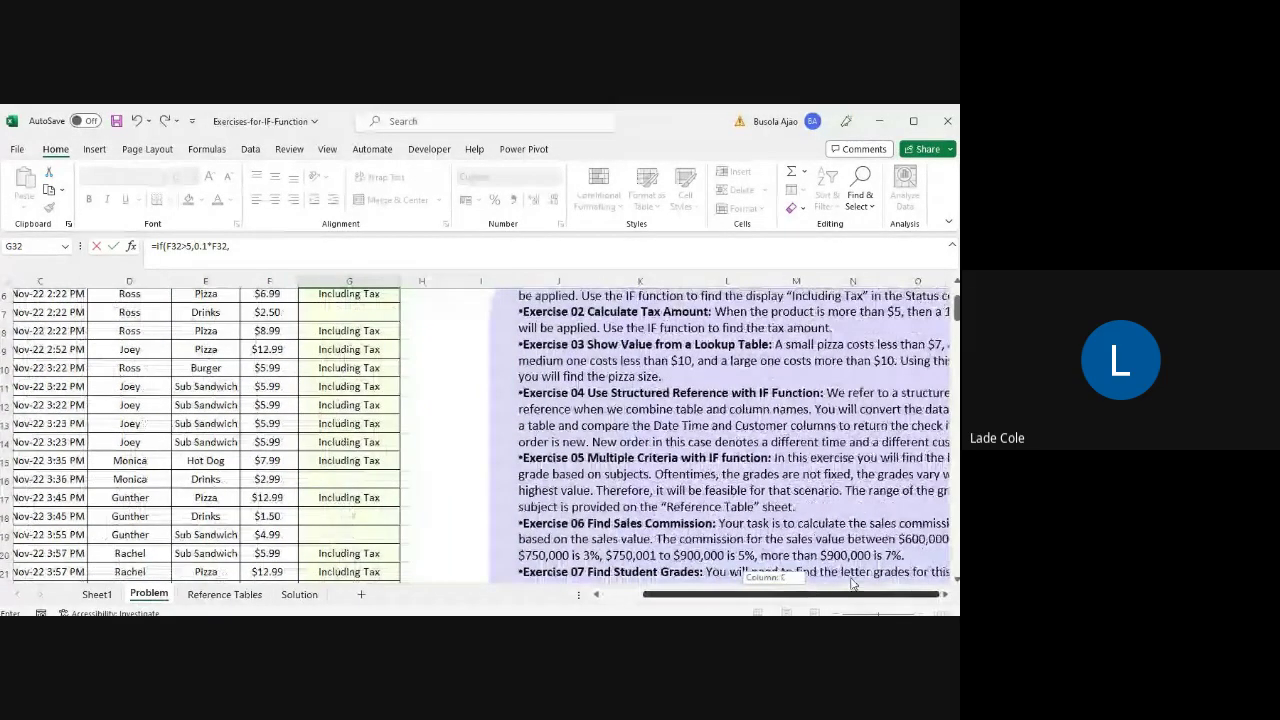
{"action": "left_click_drag", "start_coordinate": [956, 310], "coordinate": [956, 338]}
{"action": "left_click", "coordinate": [436, 259]}
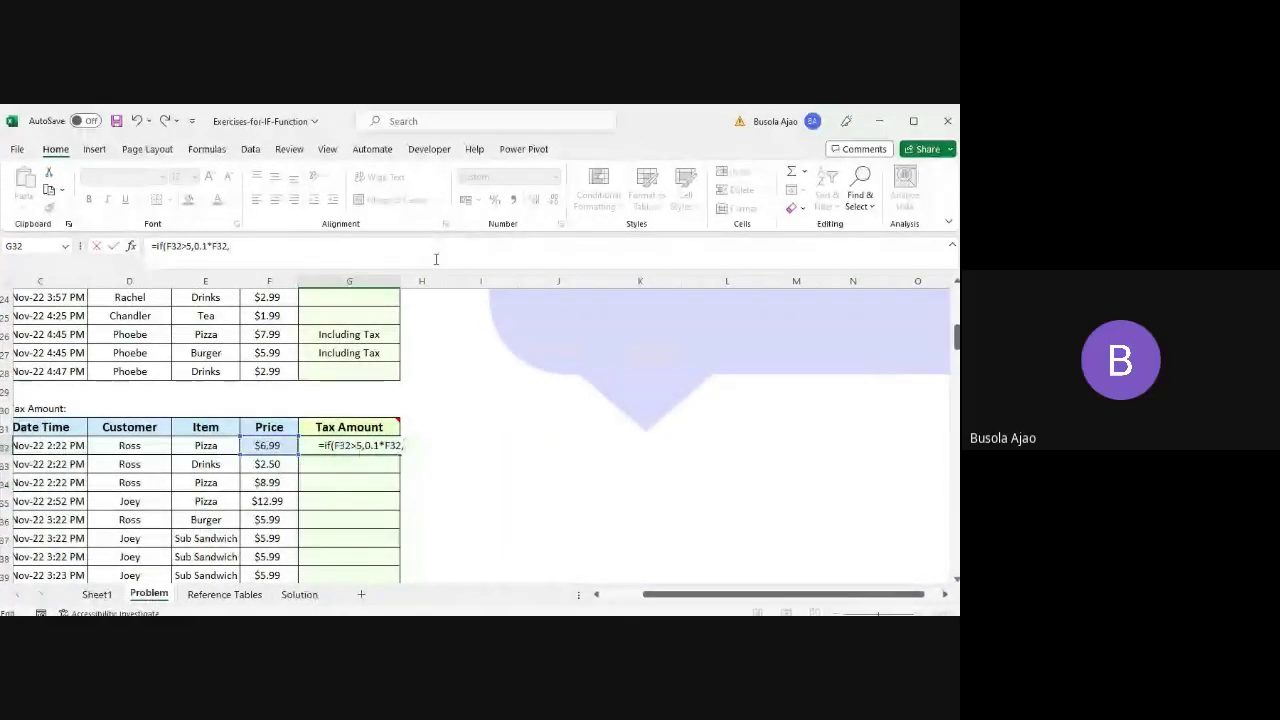
{"action": "type", "text": "\""}
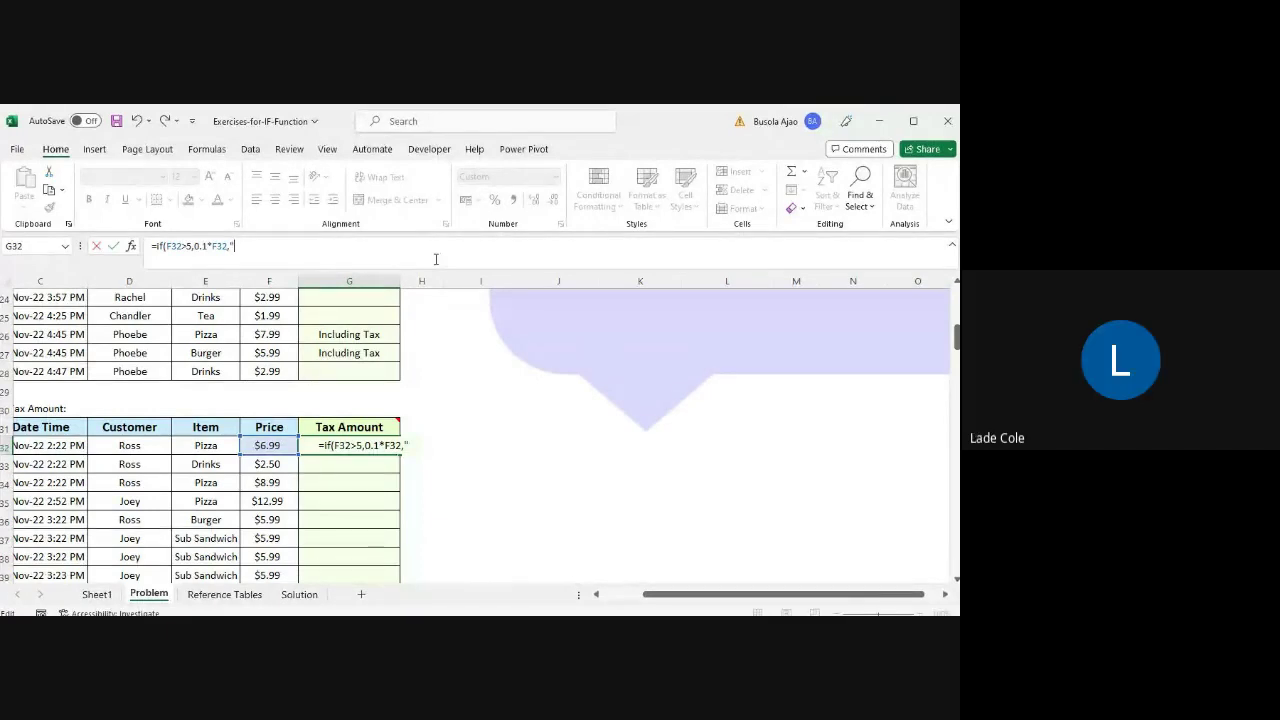
{"action": "type", "text": "Nil"}
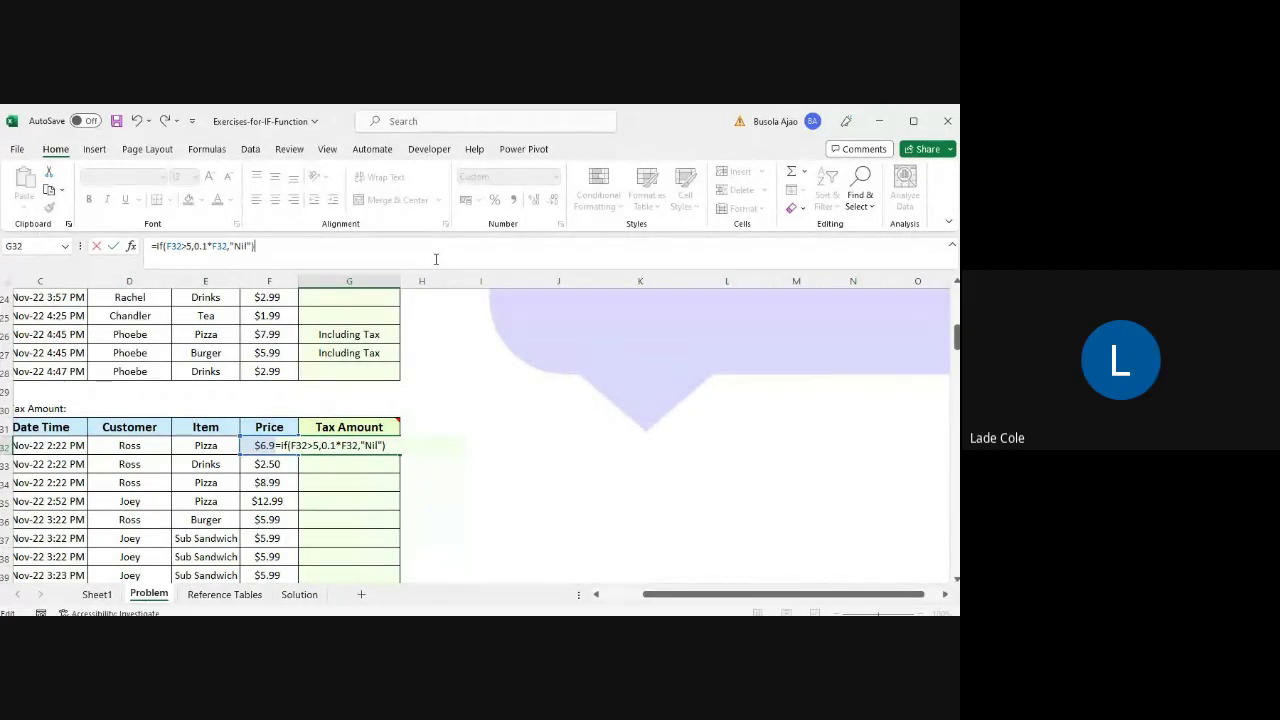
{"action": "key", "text": "Return"}
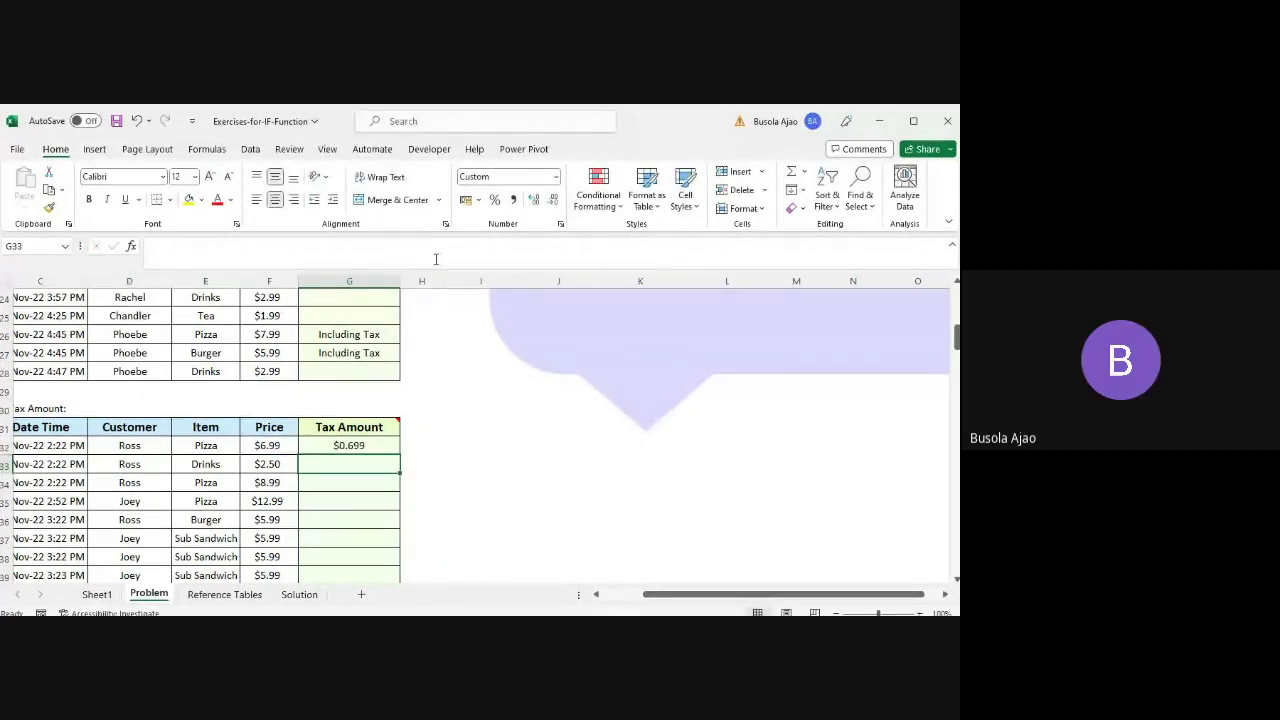
- Copy the G32 tax formula down to G33
{"action": "key", "text": "Up"}
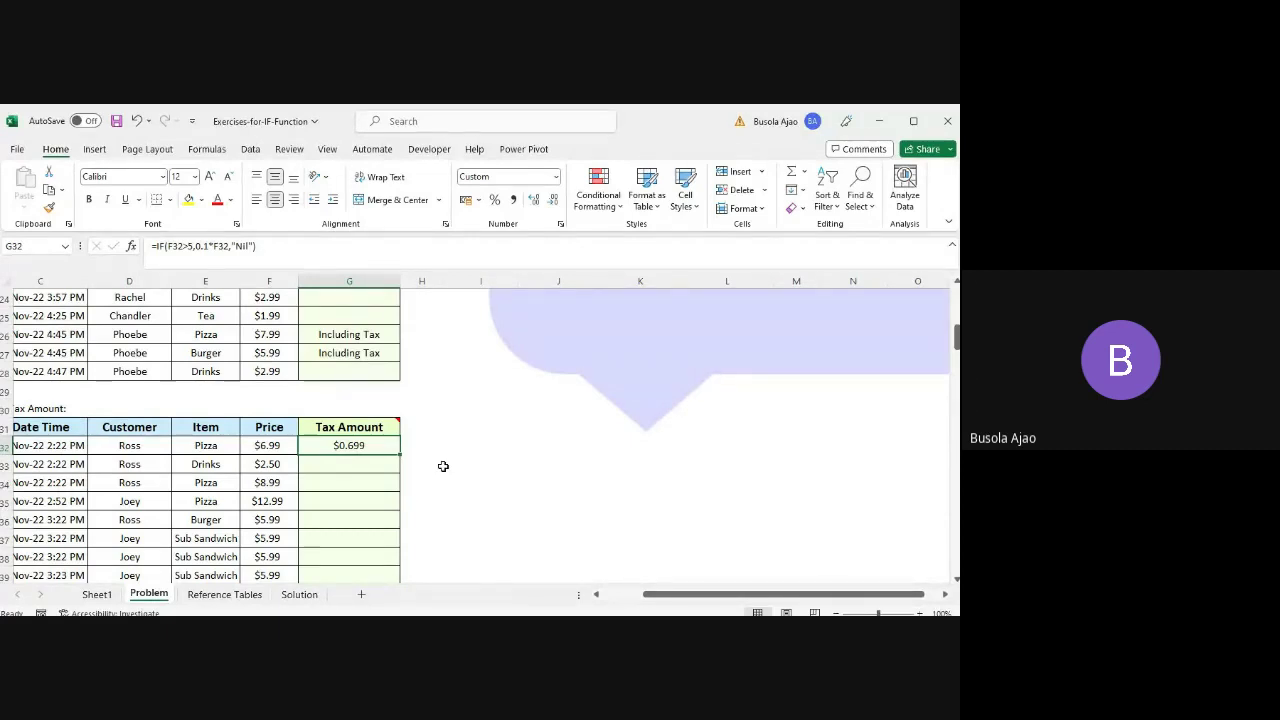
{"action": "key", "text": "Down"}
{"action": "key", "text": "ctrl+d"}
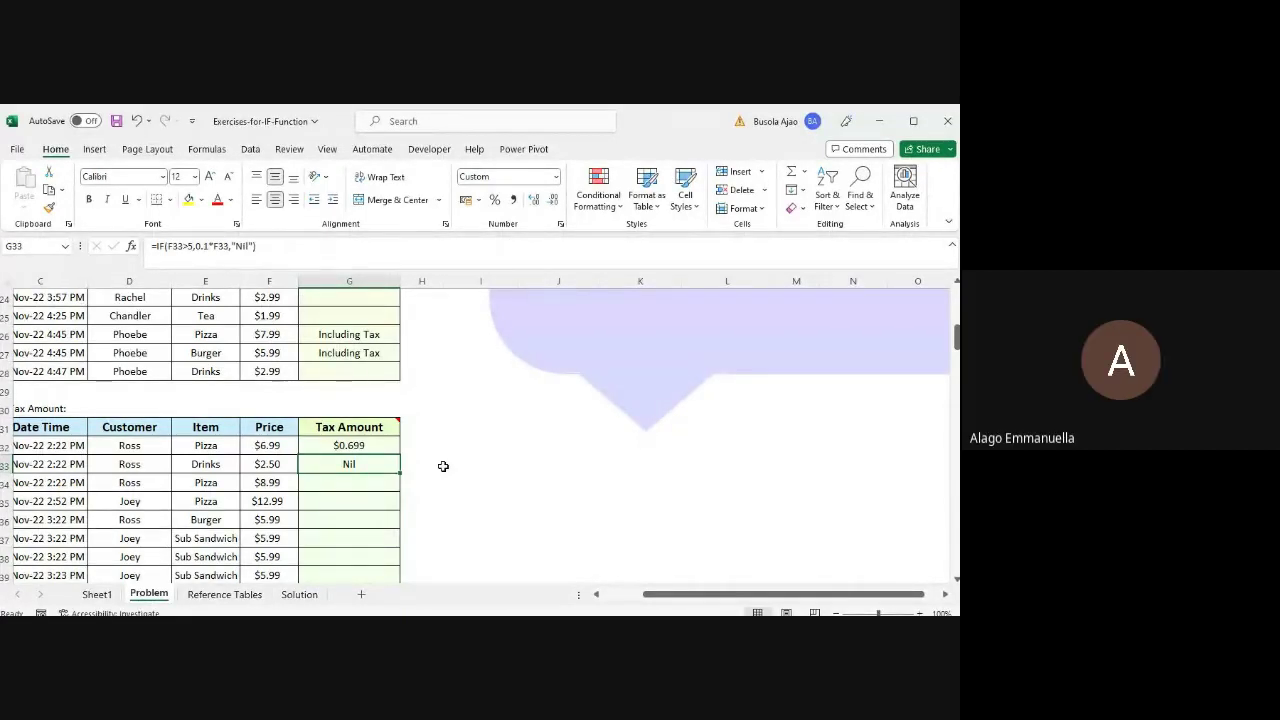
{"action": "key", "text": "alt+Tab"}
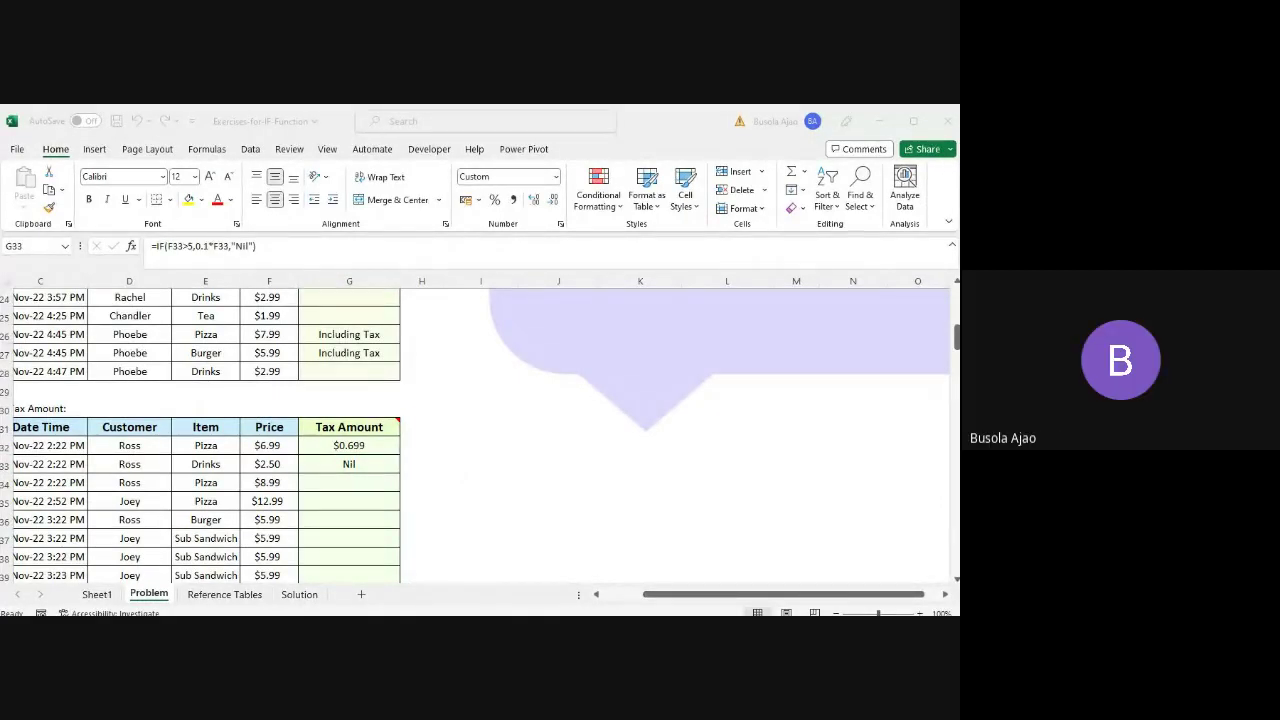
{"action": "key", "text": "alt+Tab"}
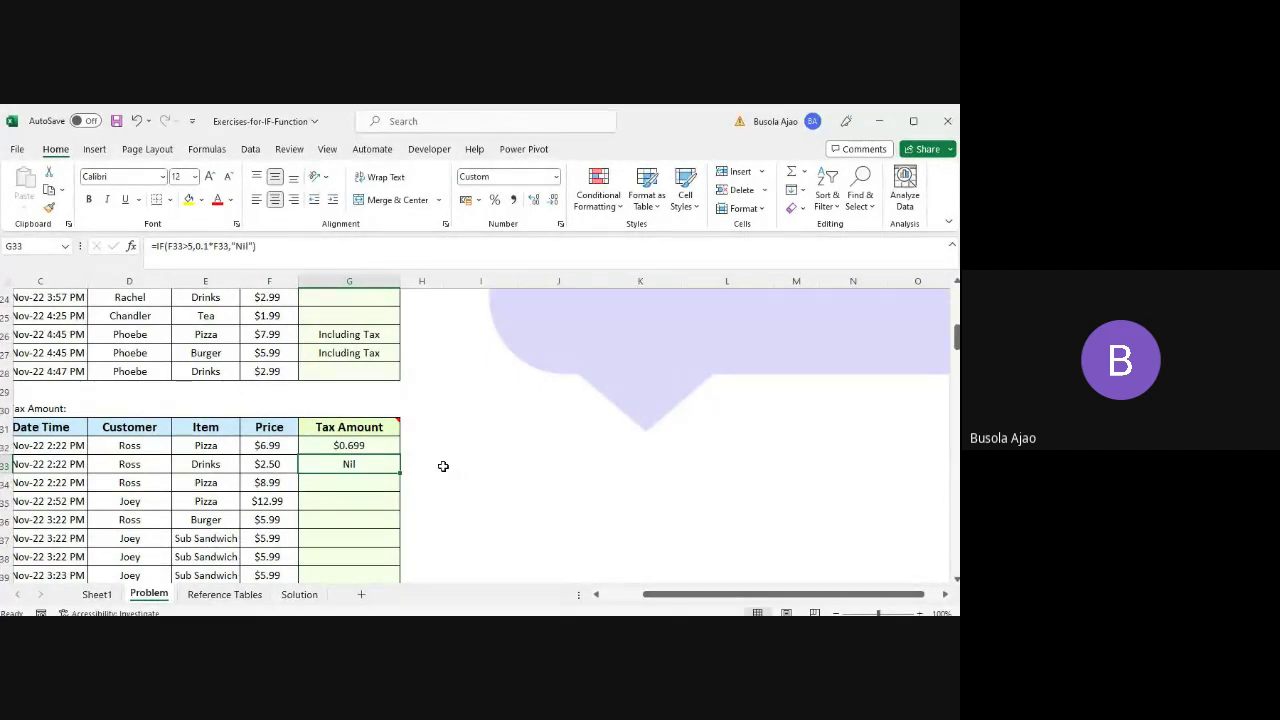
{"action": "key", "text": "Up"}
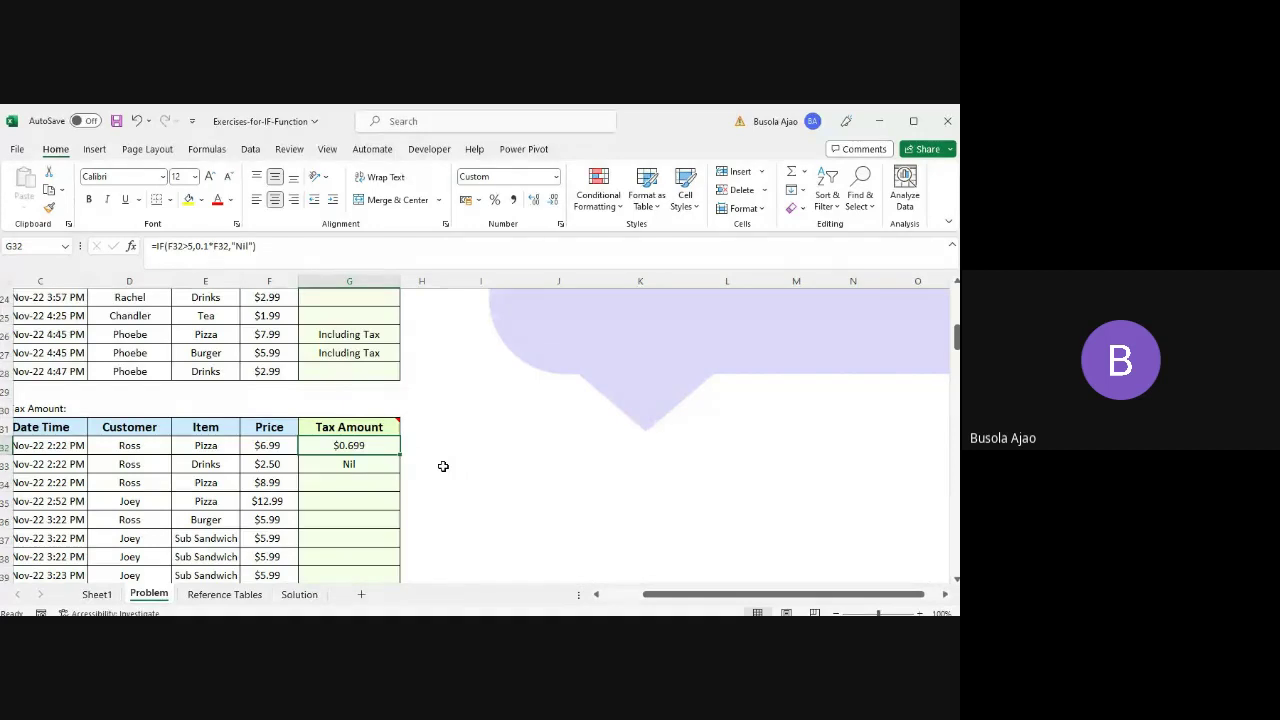
{"action": "key", "text": "Down"}
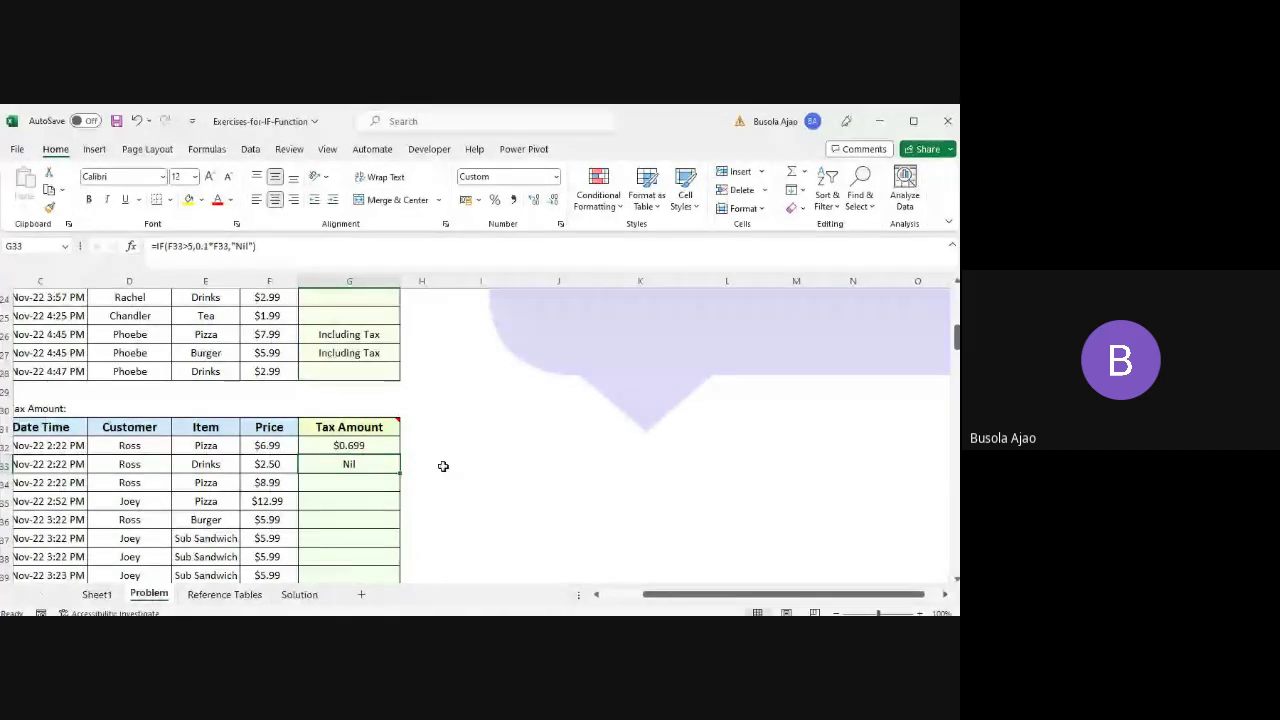
- Add the bold header "Effective Tax rate" in H31, beside the Tax Amount header
{"action": "key", "text": "Right"}
{"action": "key", "text": "Up"}
{"action": "key", "text": "Up"}
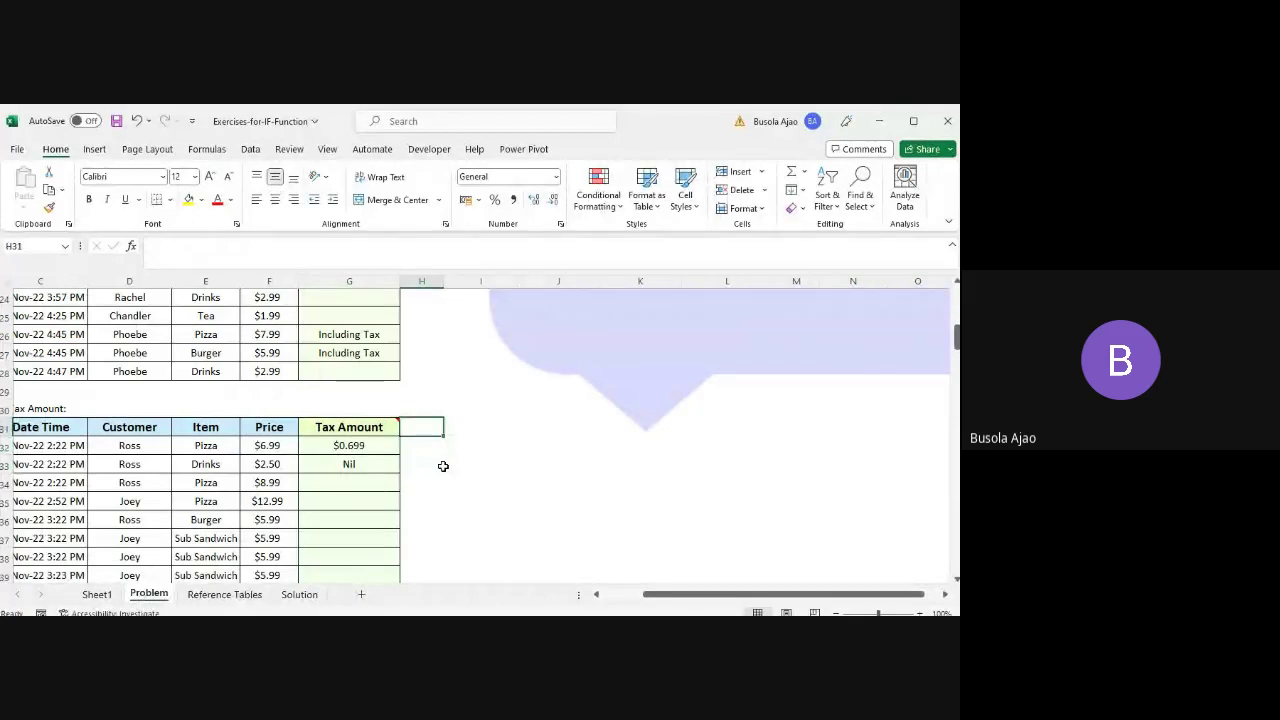
{"action": "key", "text": "F2"}
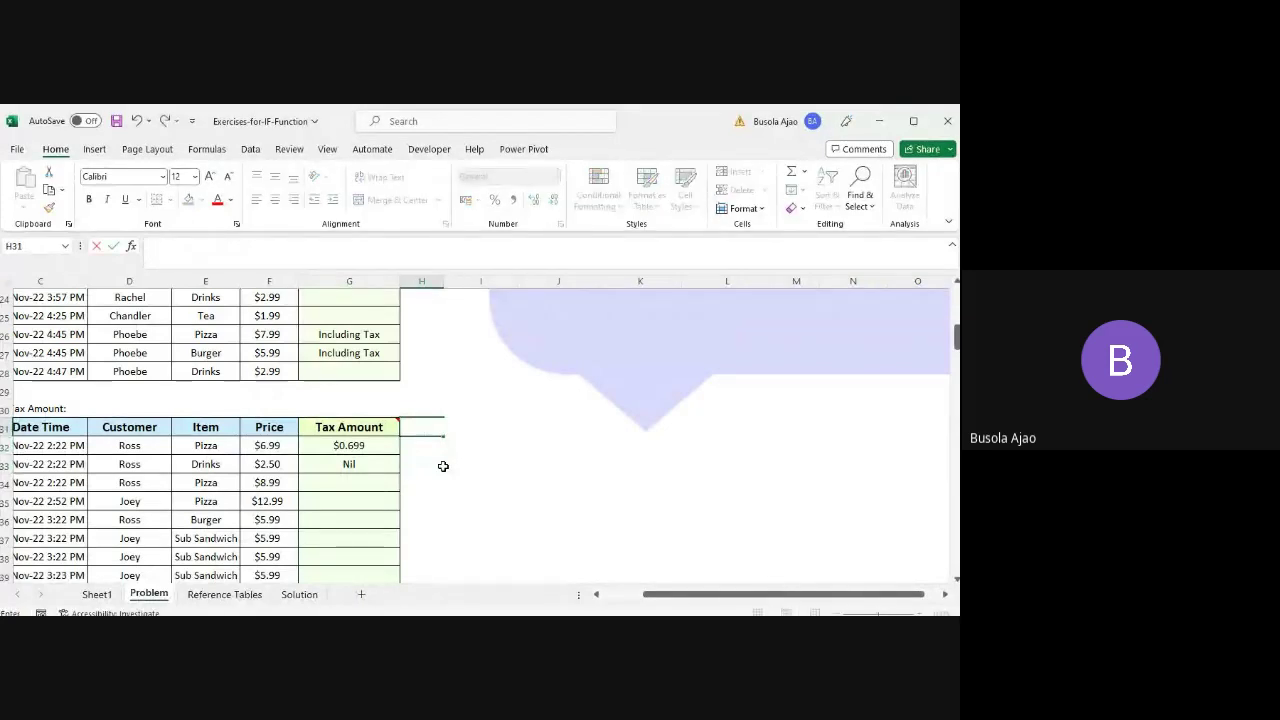
{"action": "type", "text": "Effectov"}
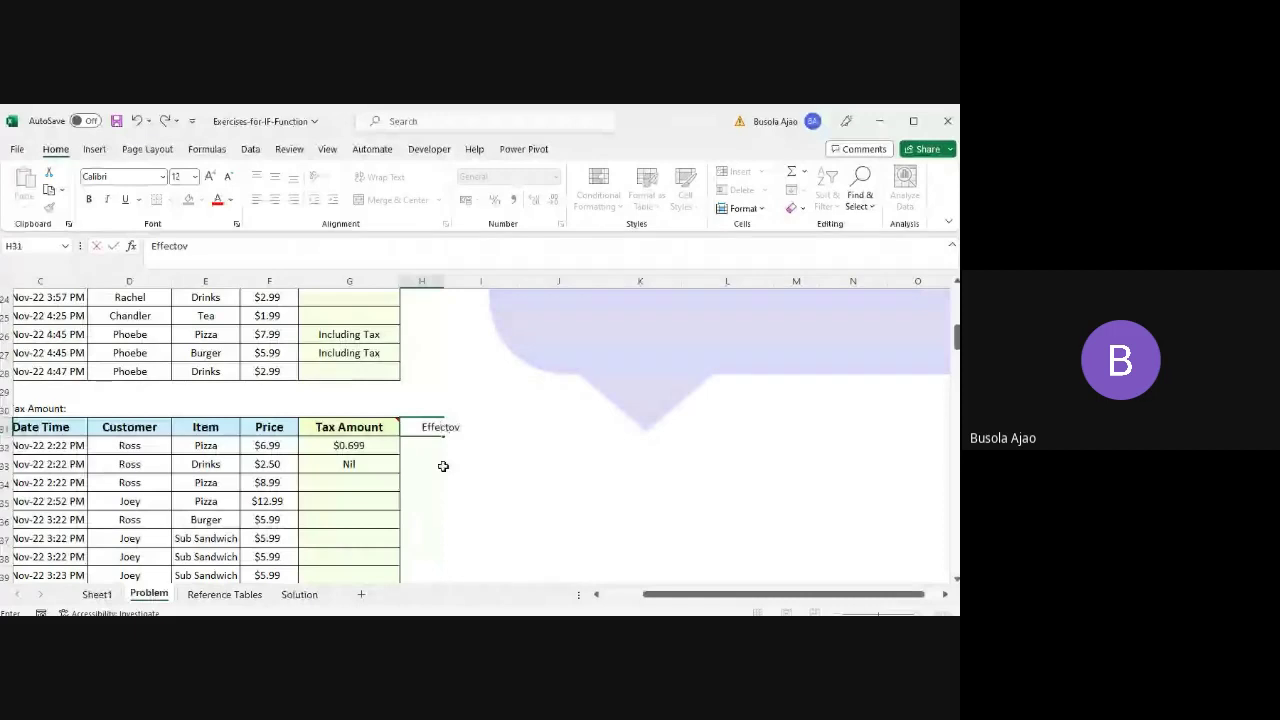
{"action": "key", "text": "BackSpace"}
{"action": "key", "text": "BackSpace"}
{"action": "type", "text": "ive"}
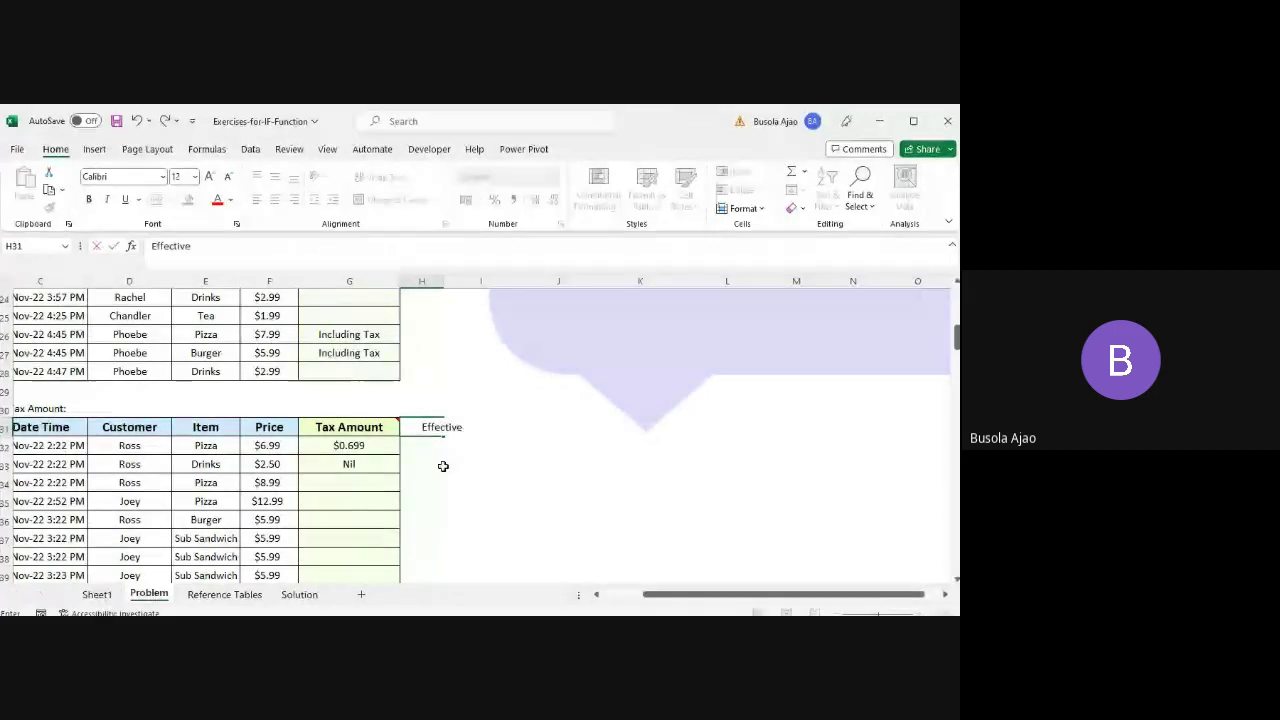
{"action": "type", "text": " Tax rate"}
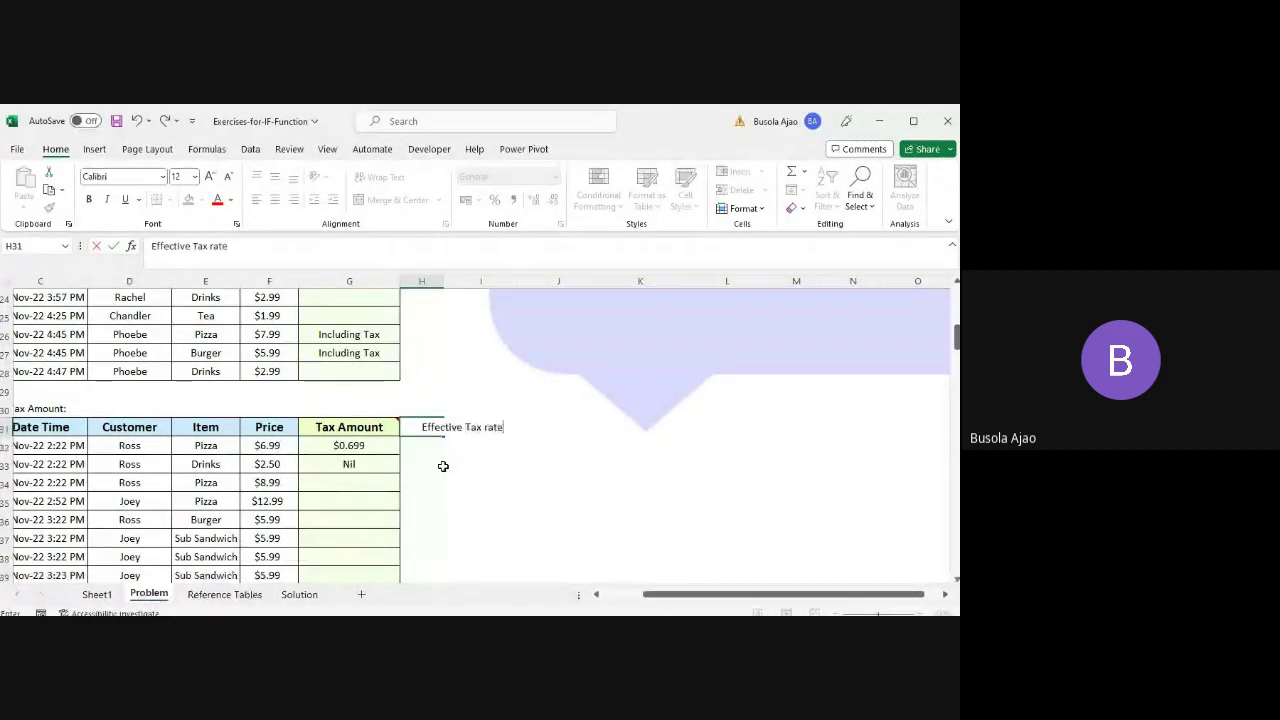
{"action": "key", "text": "ctrl+Return"}
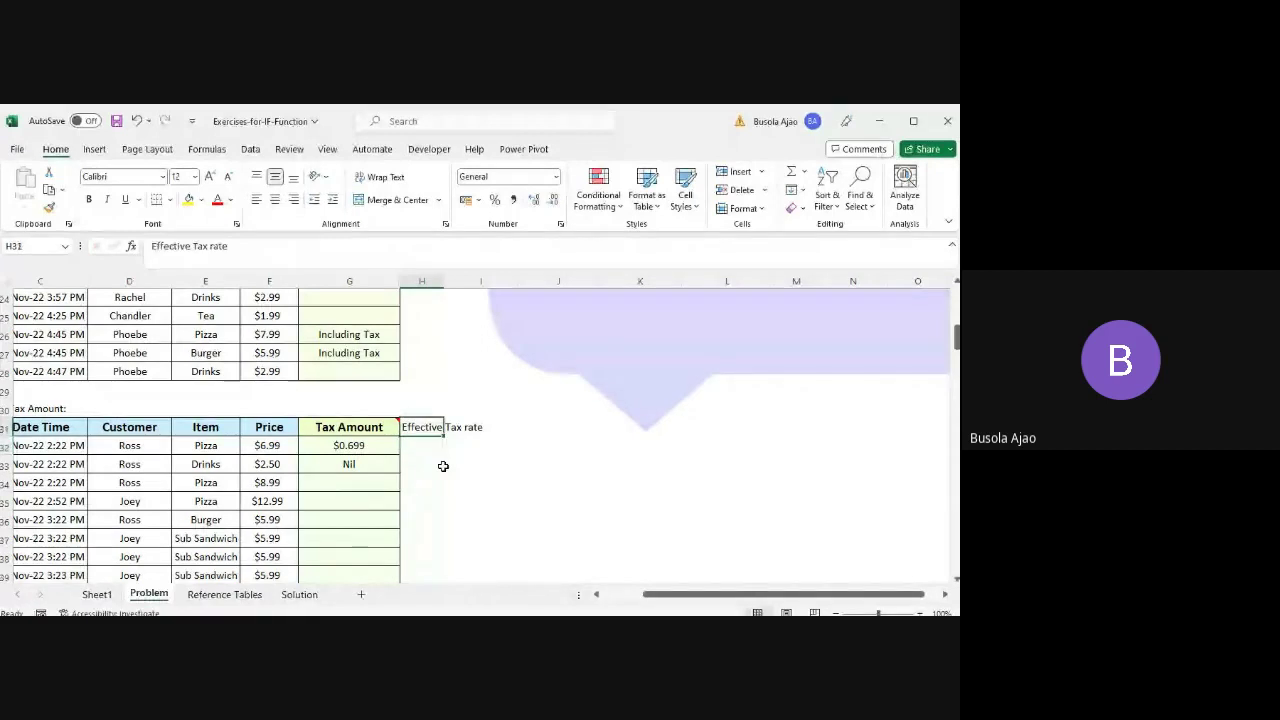
{"action": "key", "text": "ctrl+b"}
- Enter =G32/F32 in H32 with percentage format and copy it down to H33
{"action": "type", "text": "=G32/G32"}
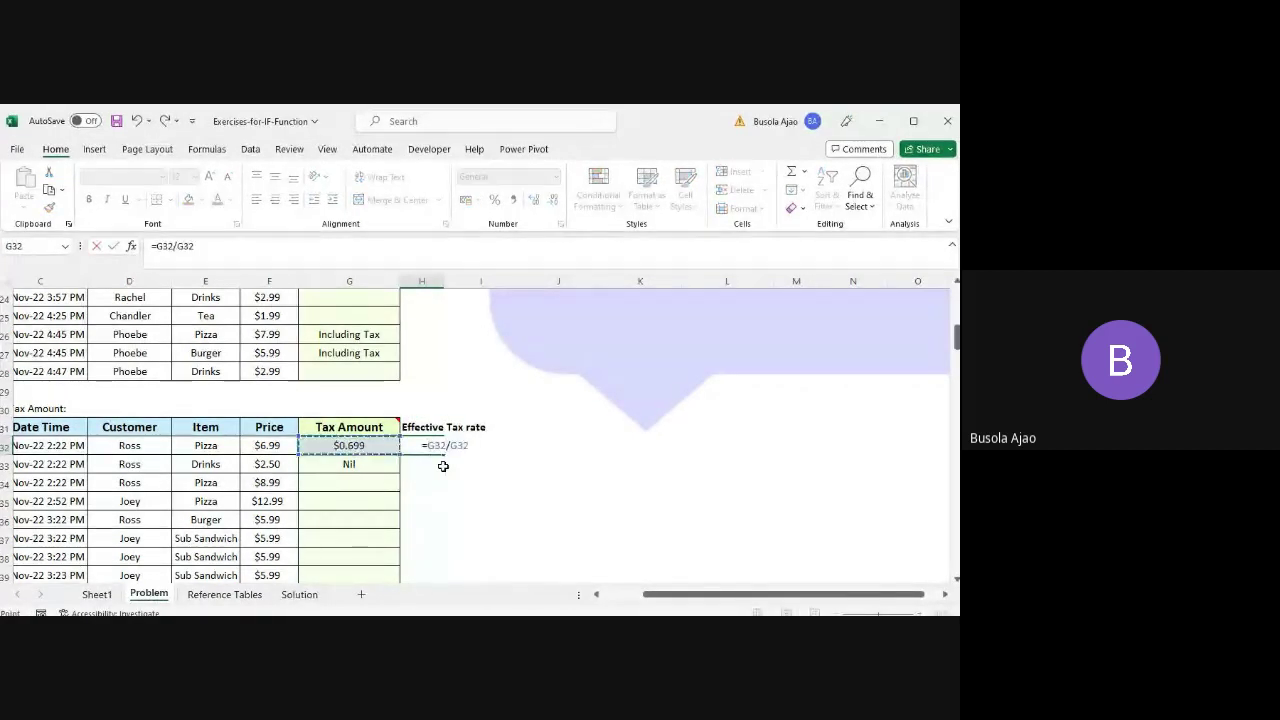
{"action": "key", "text": "Left"}
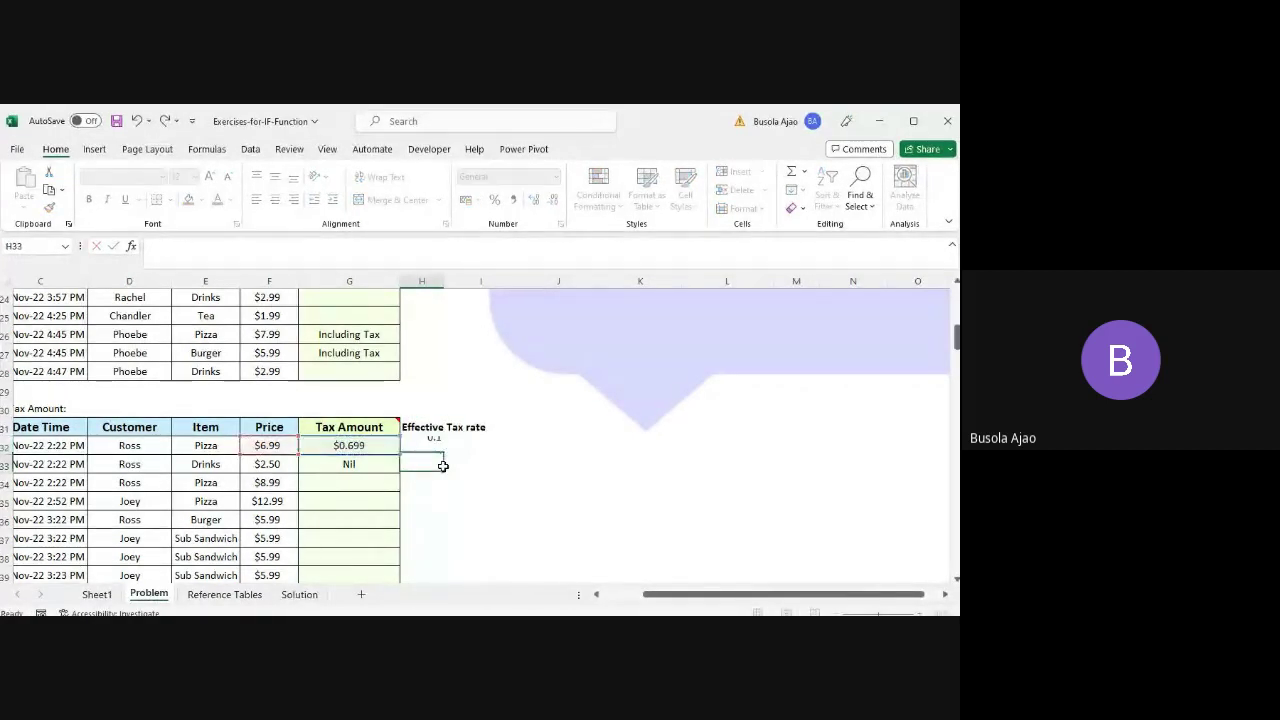
{"action": "key", "text": "ctrl+Return"}
{"action": "left_click", "coordinate": [494, 201]}
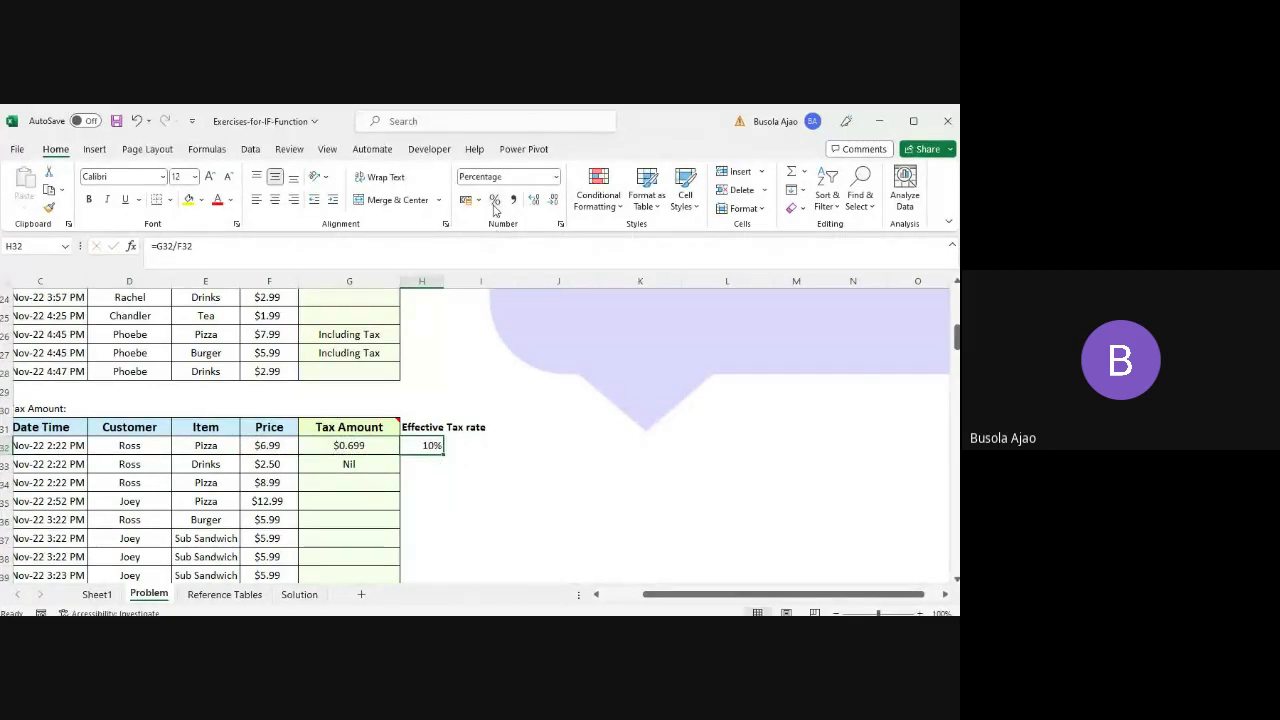
{"action": "left_click", "coordinate": [445, 461]}
{"action": "key", "text": "ctrl+d"}
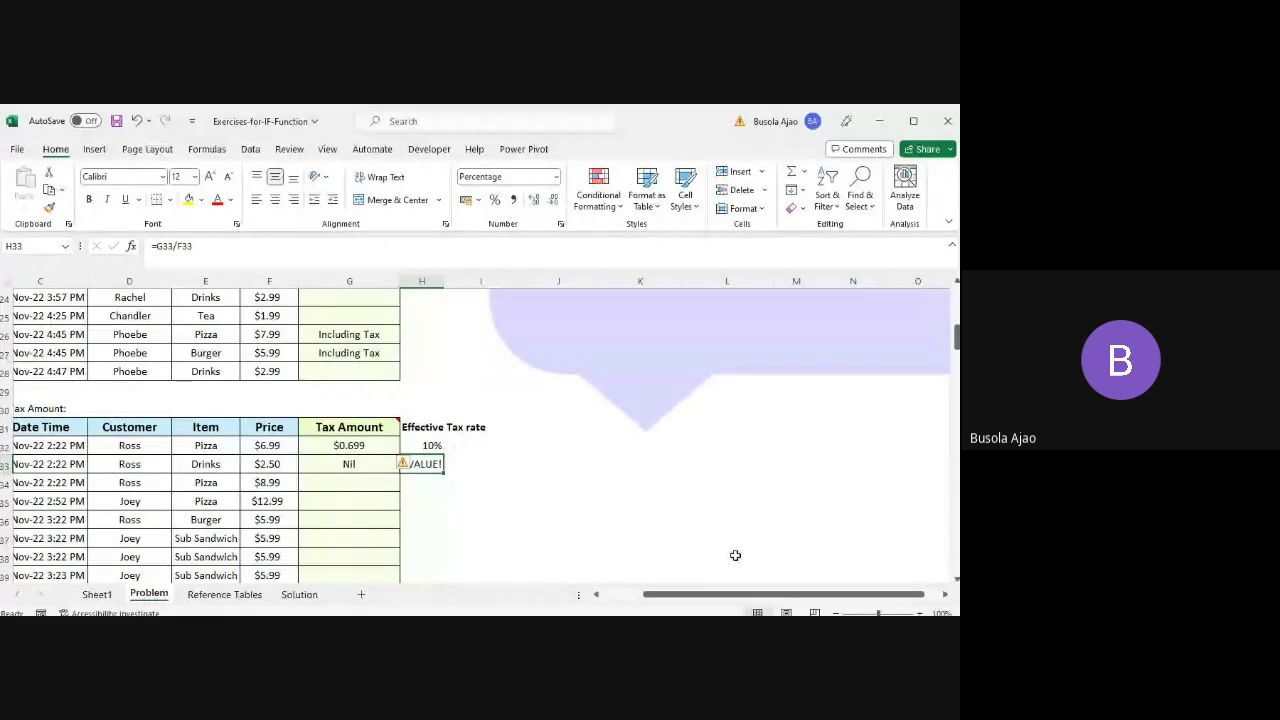
{"action": "left_click", "coordinate": [571, 532]}
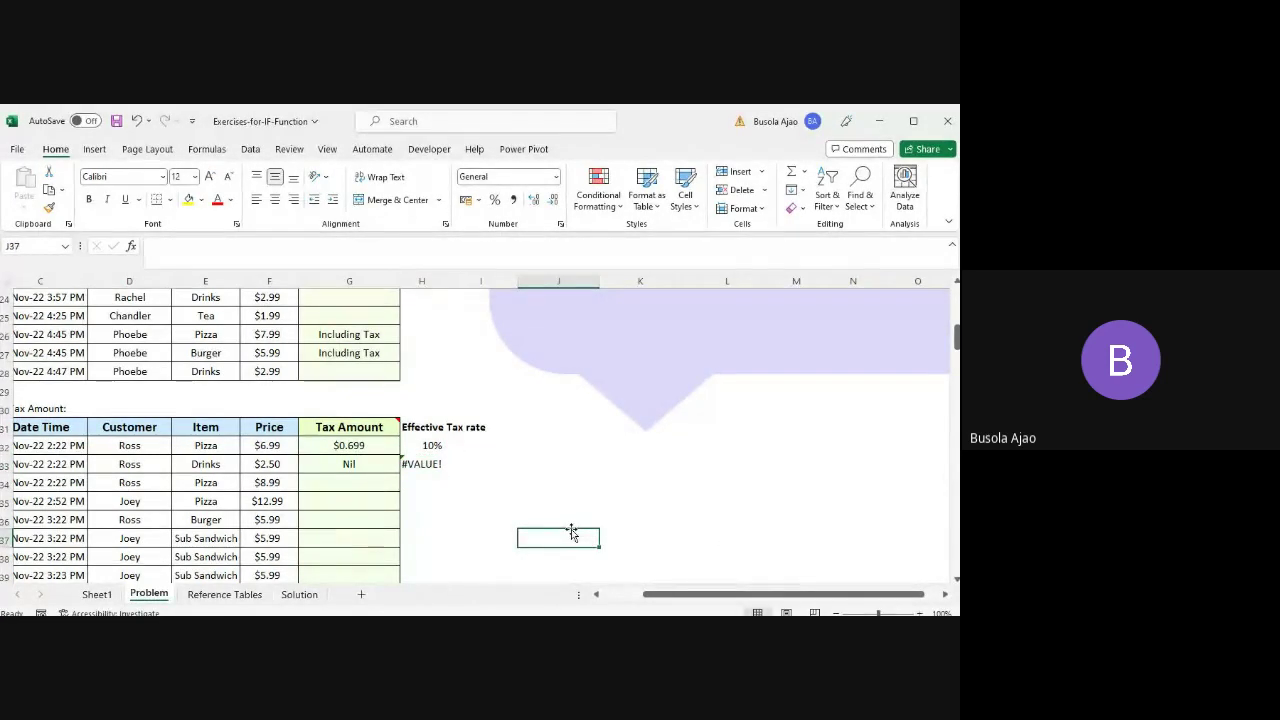
{"action": "key", "text": "Up"}
{"action": "key", "text": "Up"}
{"action": "key", "text": "Up"}
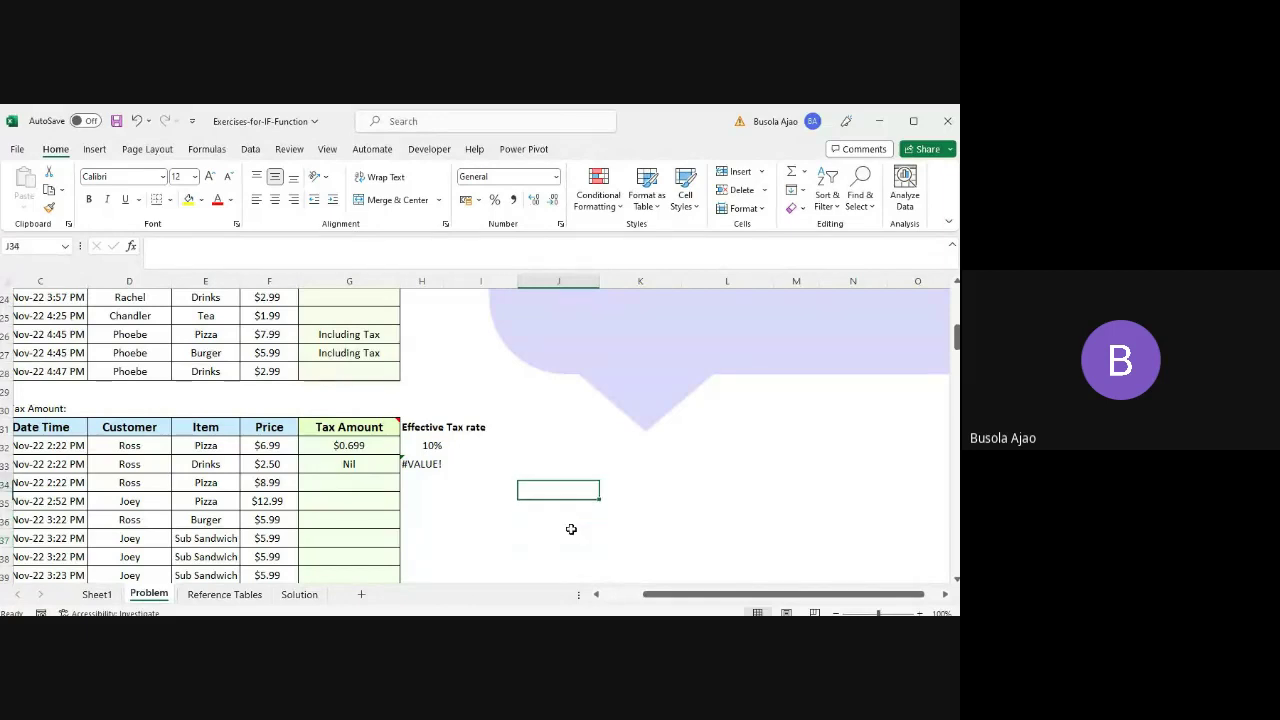
- Replace the value-if-false argument "Nil" with 0 in the G33 tax formula
{"action": "key", "text": "Left"}
{"action": "key", "text": "Left"}
{"action": "key", "text": "Left"}
{"action": "key", "text": "Up"}
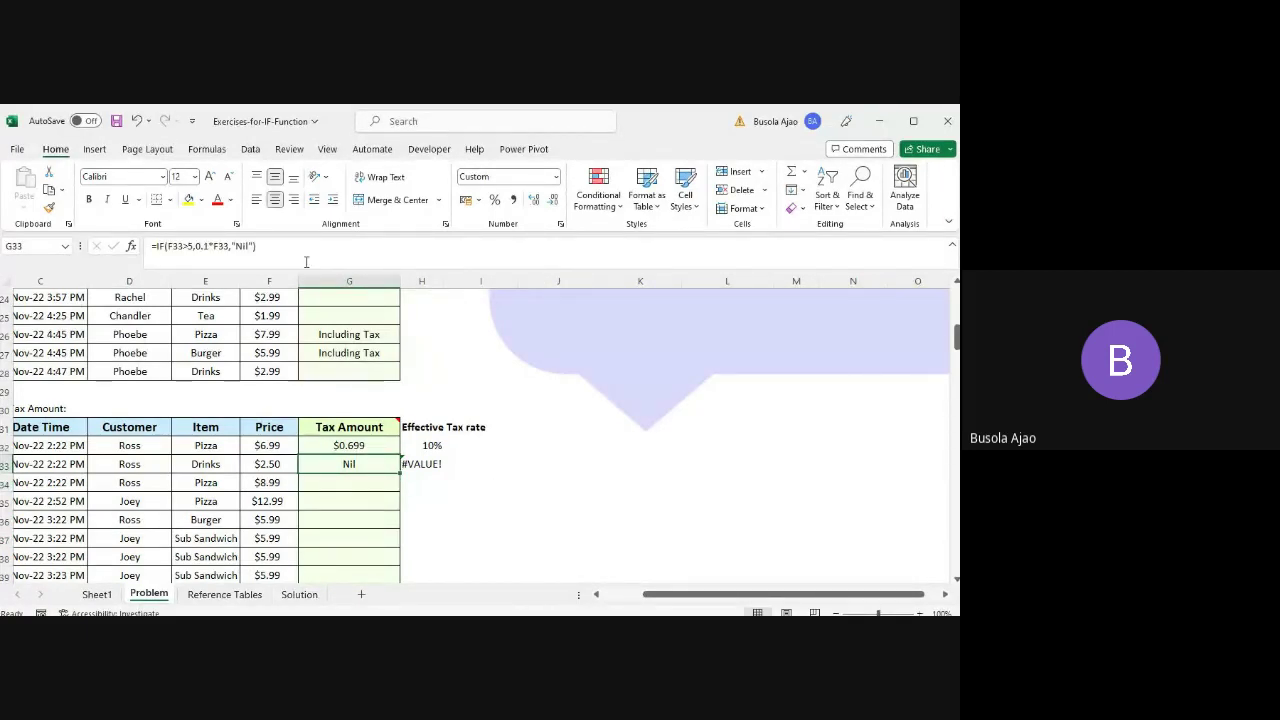
{"action": "left_click", "coordinate": [306, 262]}
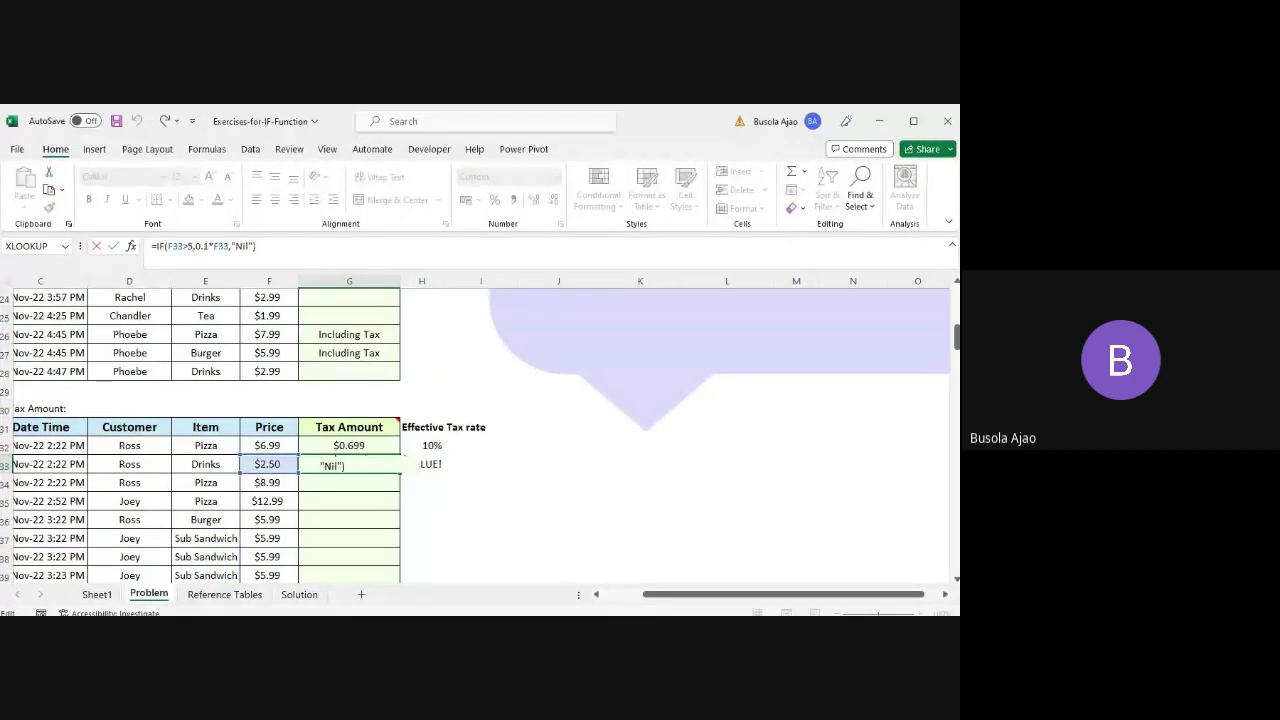
{"action": "key", "text": "BackSpace"}
{"action": "key", "text": "BackSpace"}
{"action": "key", "text": "BackSpace"}
{"action": "key", "text": "BackSpace"}
{"action": "key", "text": "BackSpace"}
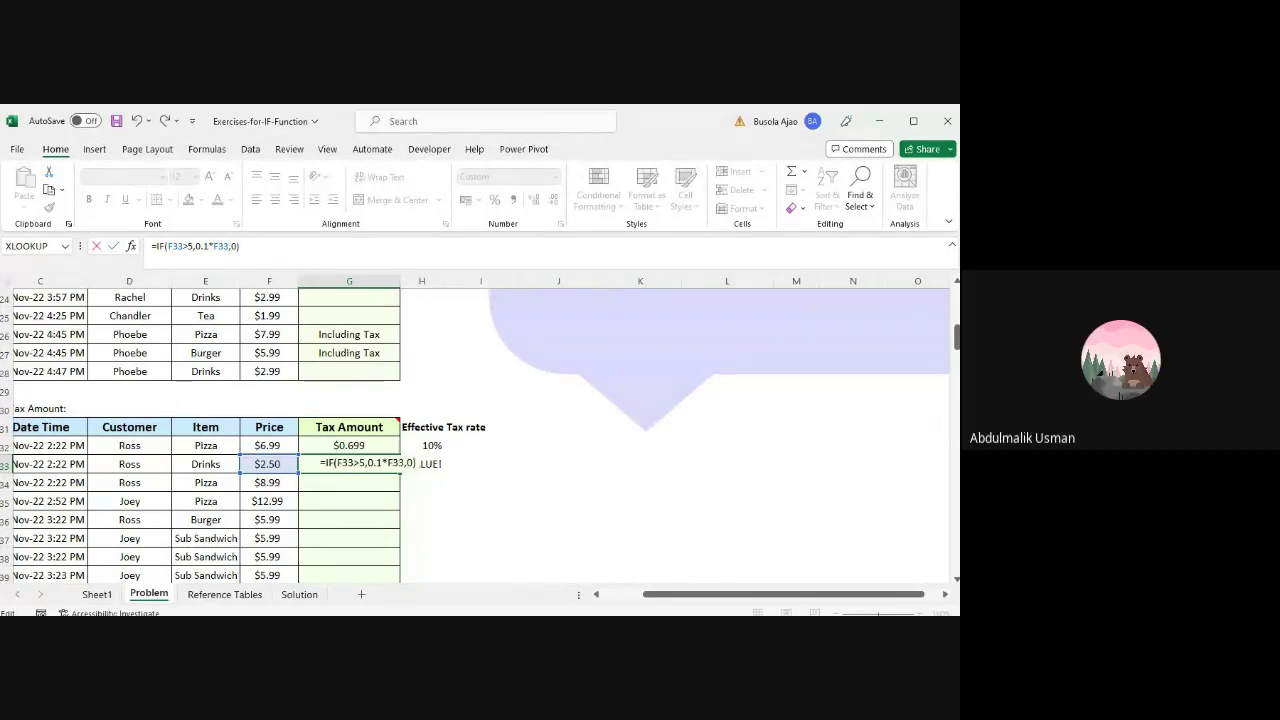
{"action": "key", "text": "Return"}
- Examine the tax amounts and effective tax rates in rows 32 and 33 together with their formulas
{"action": "key", "text": "Right"}
{"action": "key", "text": "Up"}
{"action": "key", "text": "Up"}
{"action": "key", "text": "Up"}
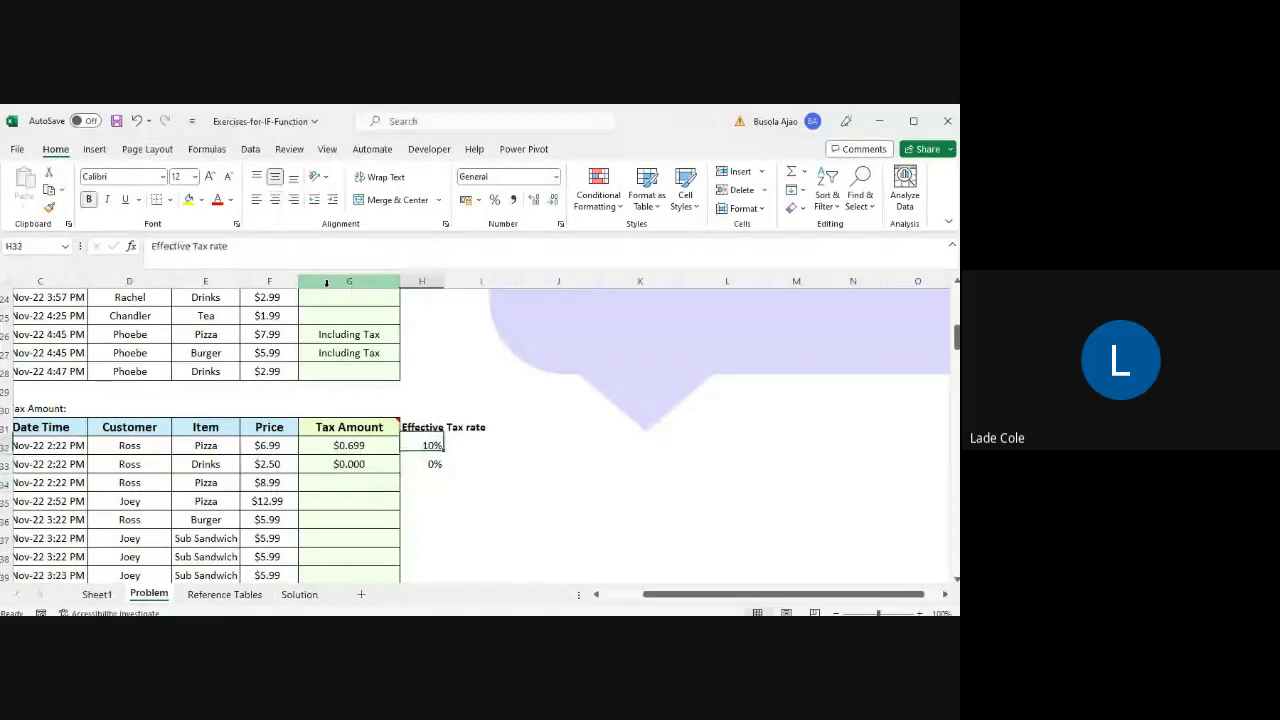
{"action": "key", "text": "Down"}
{"action": "key", "text": "Down"}
{"action": "key", "text": "Down"}
{"action": "key", "text": "Down"}
{"action": "key", "text": "Down"}
{"action": "key", "text": "Up"}
{"action": "key", "text": "Up"}
{"action": "key", "text": "Up"}
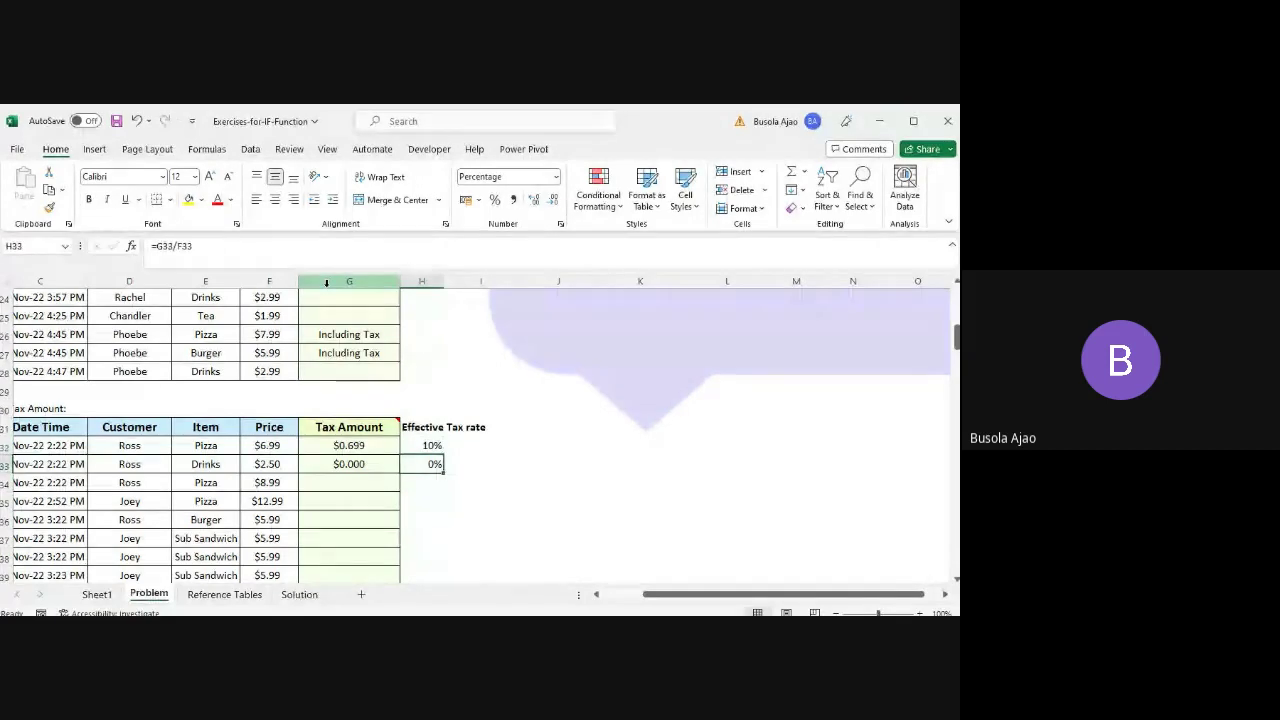
{"action": "key", "text": "Down"}
{"action": "key", "text": "Down"}
{"action": "key", "text": "Down"}
{"action": "key", "text": "Left"}
{"action": "key", "text": "Up"}
{"action": "key", "text": "Up"}
{"action": "key", "text": "Up"}
{"action": "key", "text": "Up"}
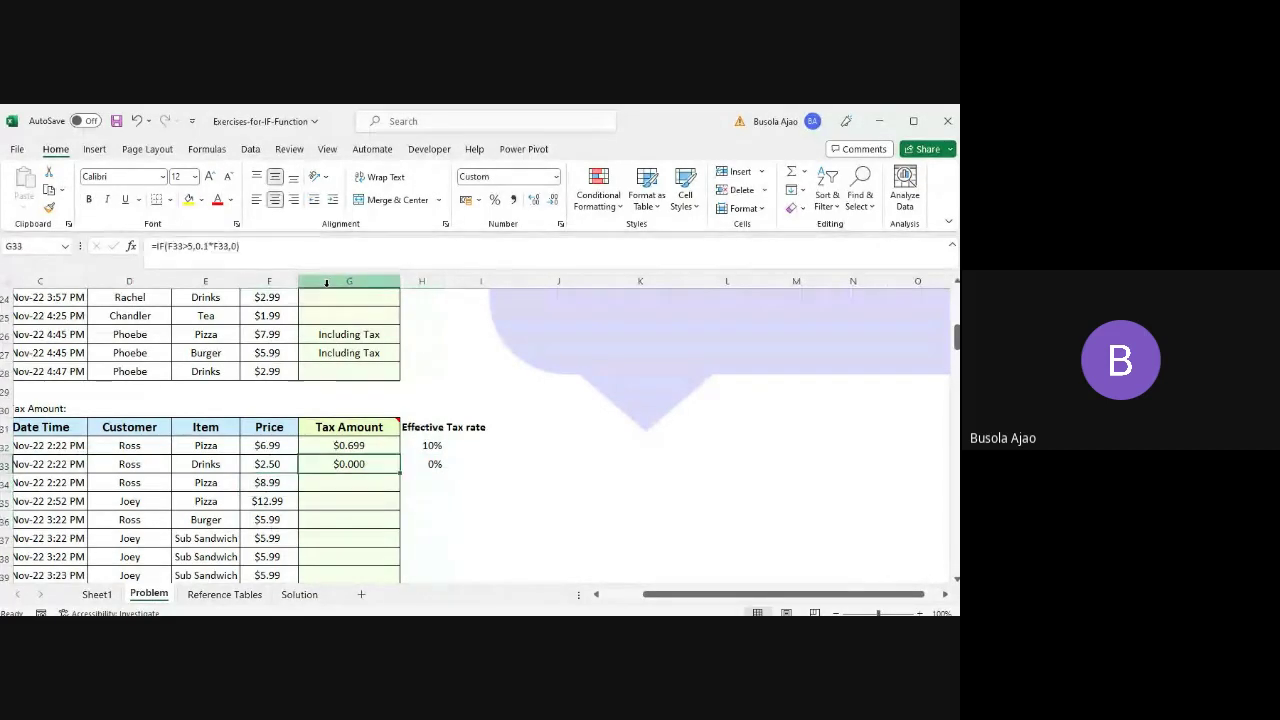
{"action": "key", "text": "Down"}
{"action": "key", "text": "Down"}
{"action": "key", "text": "Up"}
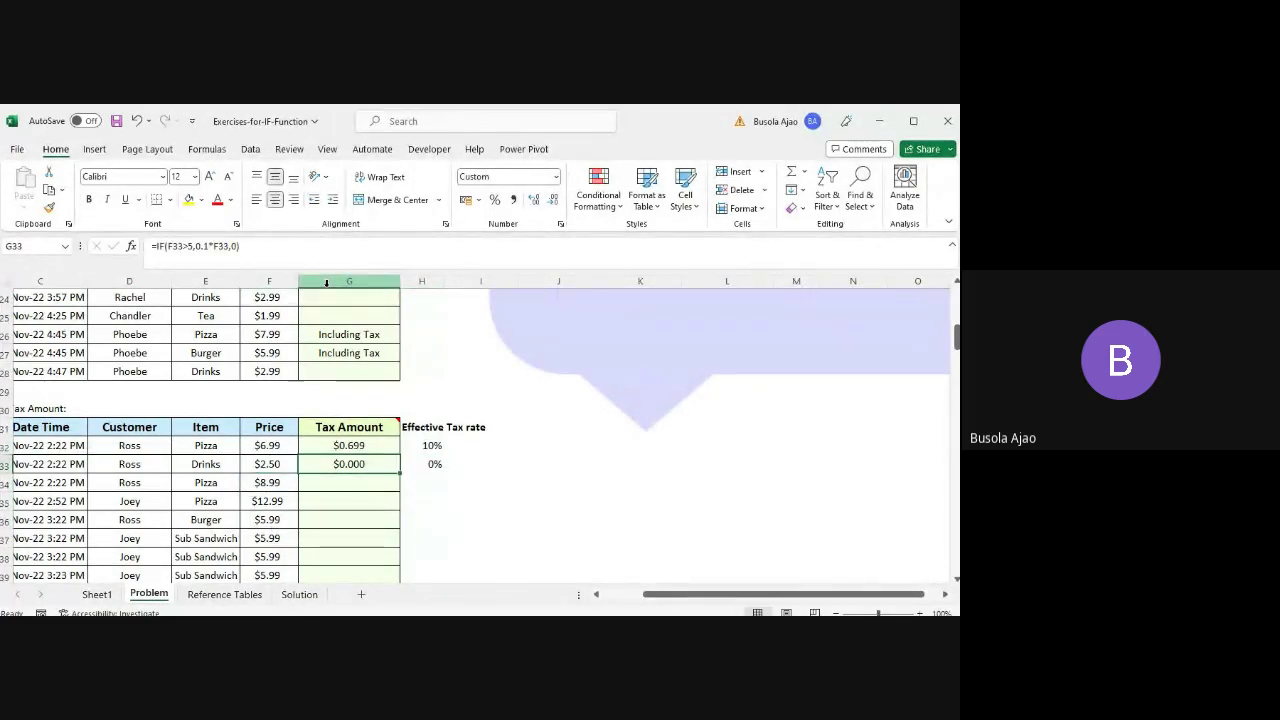
{"action": "key", "text": "Up"}
{"action": "key", "text": "Down"}
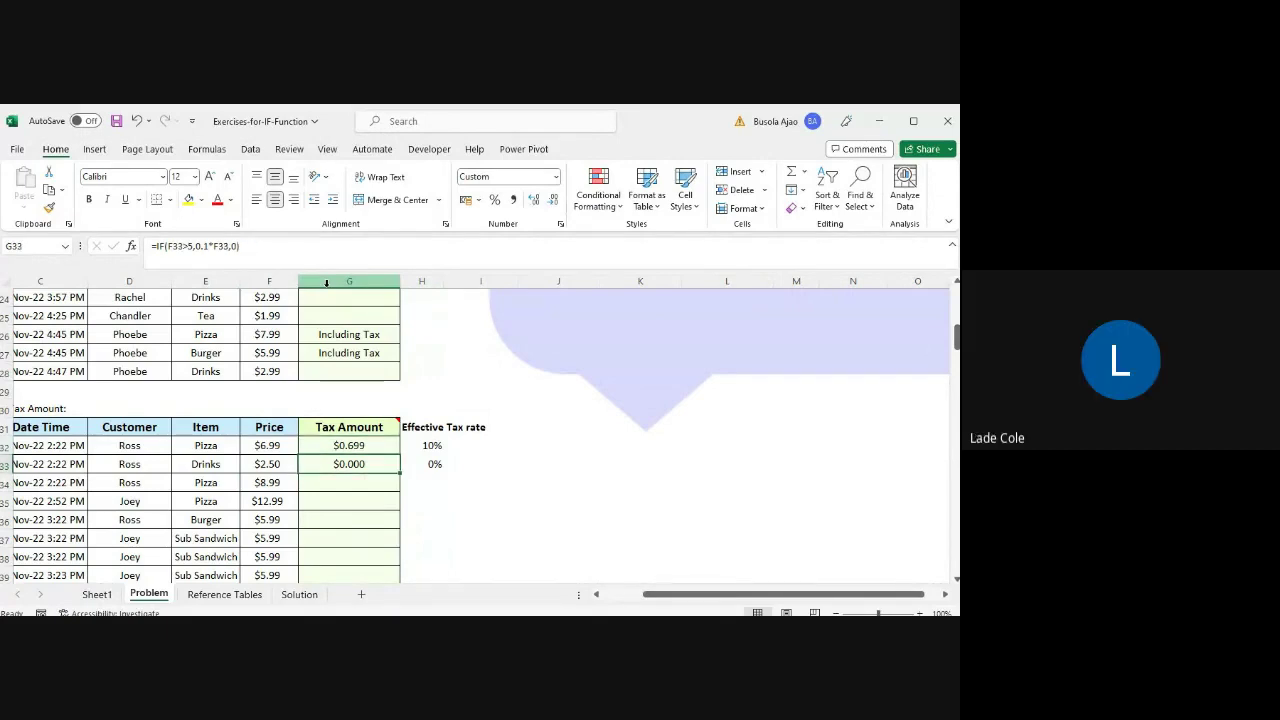
- Copy the revised G33 tax formula up to G32
{"action": "key", "text": "ctrl+c"}
{"action": "key", "text": "Up"}
{"action": "key", "text": "Return"}
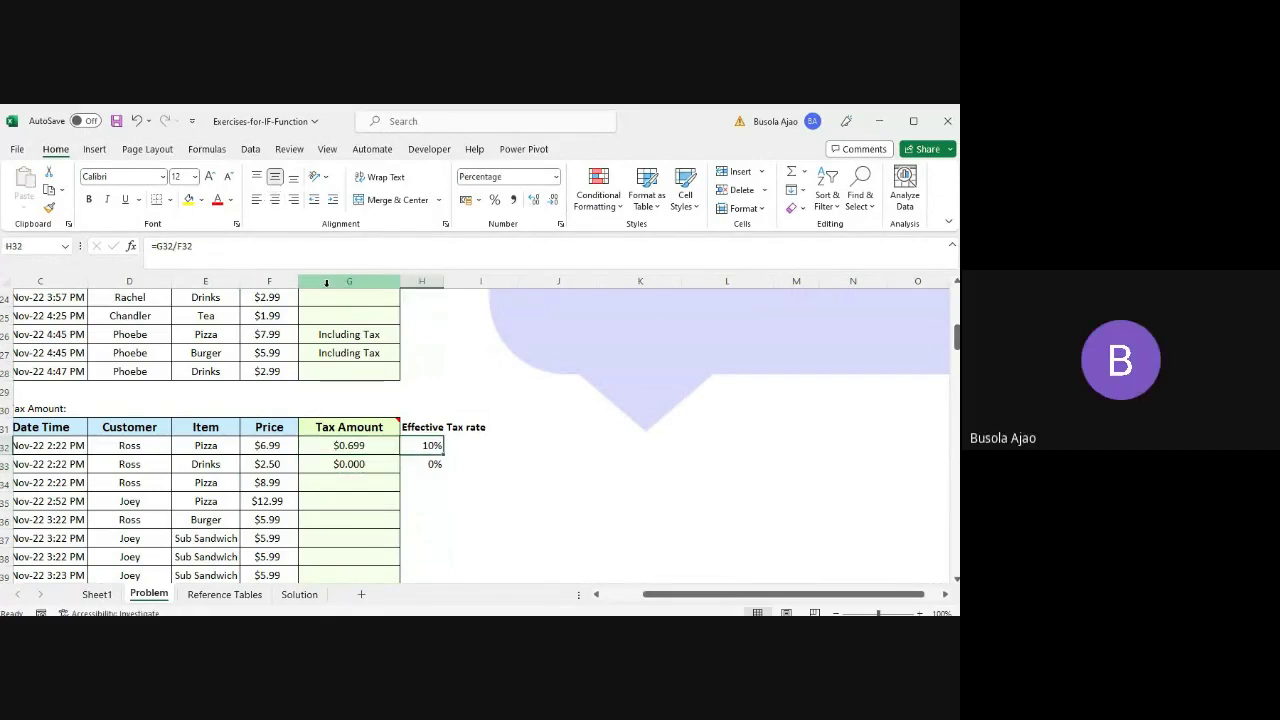
{"action": "key", "text": "Down"}
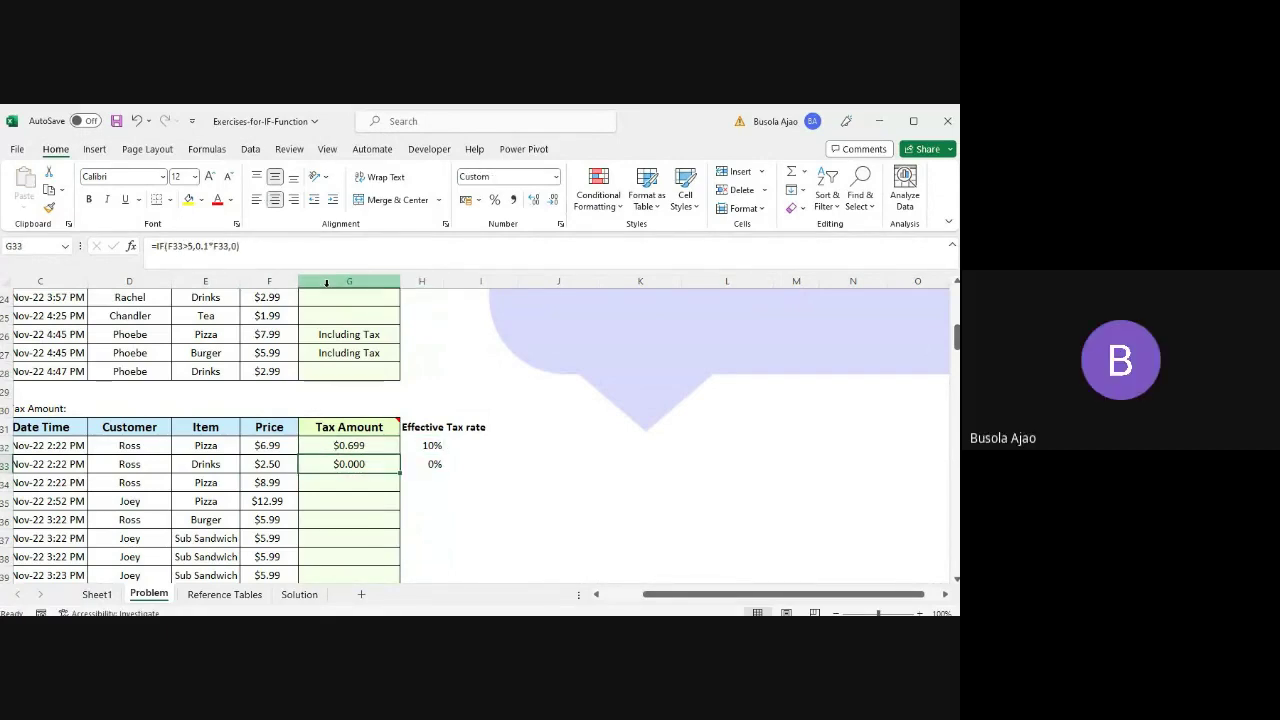
- Copy the G33 tax formula down the remaining Tax Amount cells, G34:G54, and check the filled column
{"action": "key", "text": "Right"}
{"action": "left_click", "coordinate": [372, 463]}
{"action": "key", "text": "ctrl+c"}
{"action": "key", "text": "Down"}
{"action": "key", "text": "ctrl+shift+Down"}
{"action": "key", "text": "shift+Down"}
{"action": "key", "text": "shift+Down"}
{"action": "key", "text": "shift+Down"}
{"action": "key", "text": "shift+Down"}
{"action": "key", "text": "shift+Down"}
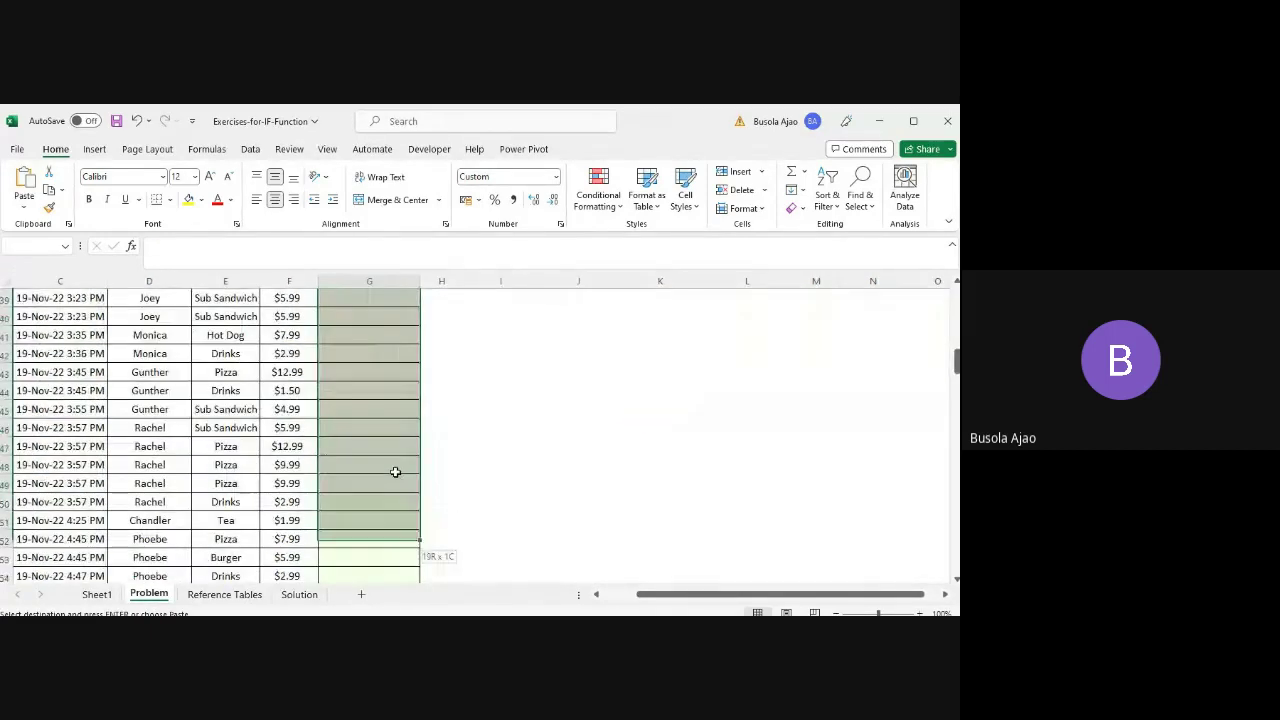
{"action": "key", "text": "ctrl+v"}
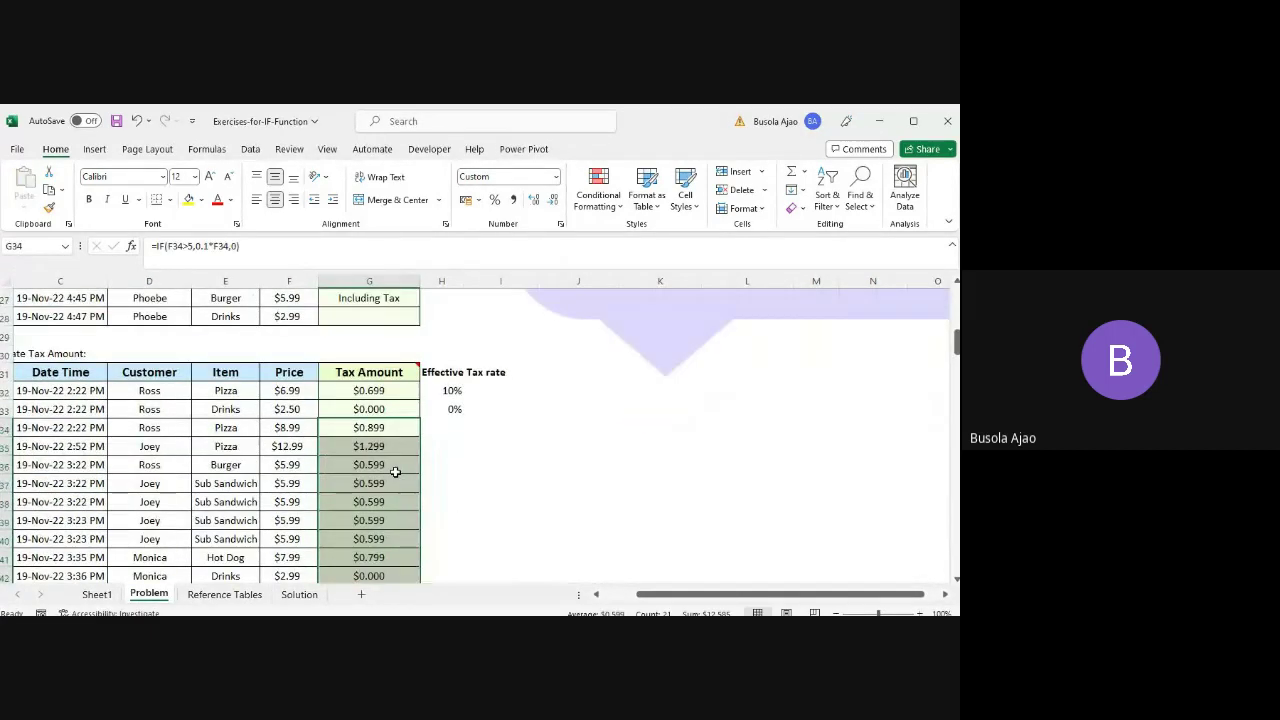
{"action": "key", "text": "ctrl+Down"}
{"action": "key", "text": "Down"}
{"action": "key", "text": "Down"}
{"action": "key", "text": "Down"}
{"action": "key", "text": "Down"}
{"action": "key", "text": "Up"}
{"action": "key", "text": "Up"}
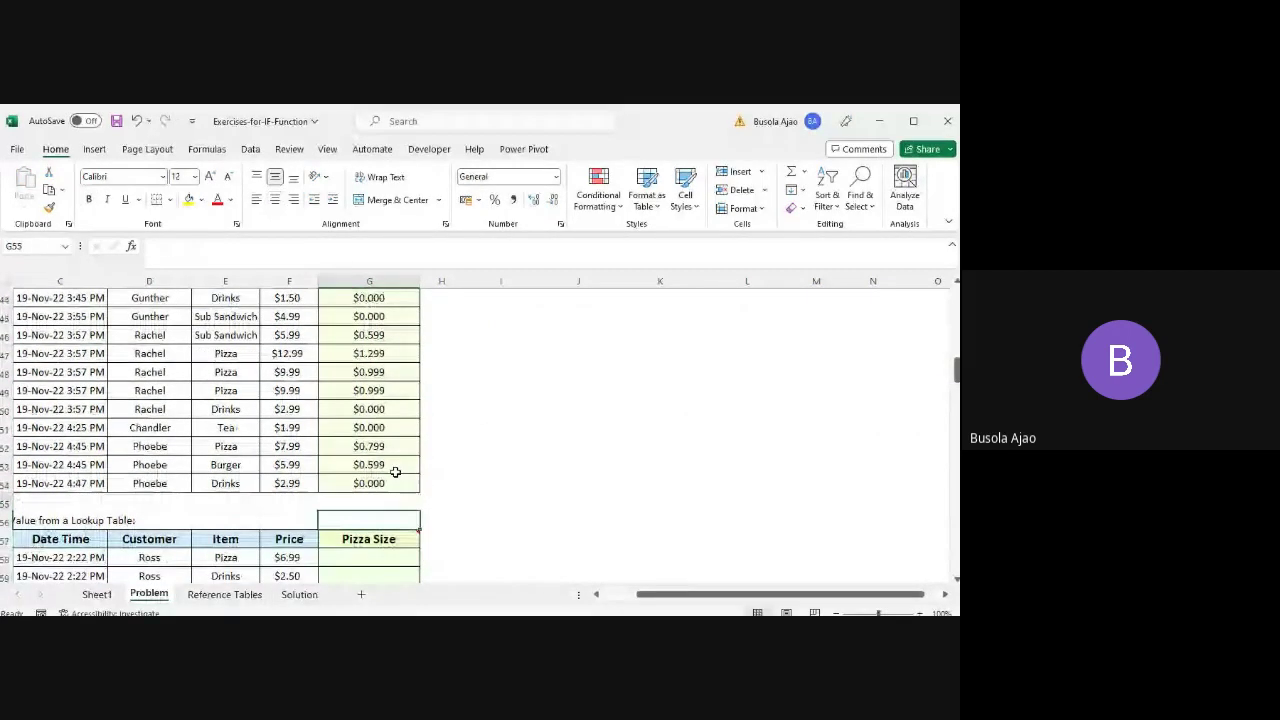
- Return to the exercise instructions beside the first table and read Exercise 03 Show Value from a Lookup Table
{"action": "key", "text": "ctrl+Up"}
{"action": "key", "text": "ctrl+Up"}
{"action": "key", "text": "ctrl+Up"}
{"action": "key", "text": "ctrl+Up"}
{"action": "key", "text": "ctrl+Up"}
{"action": "key", "text": "Right"}
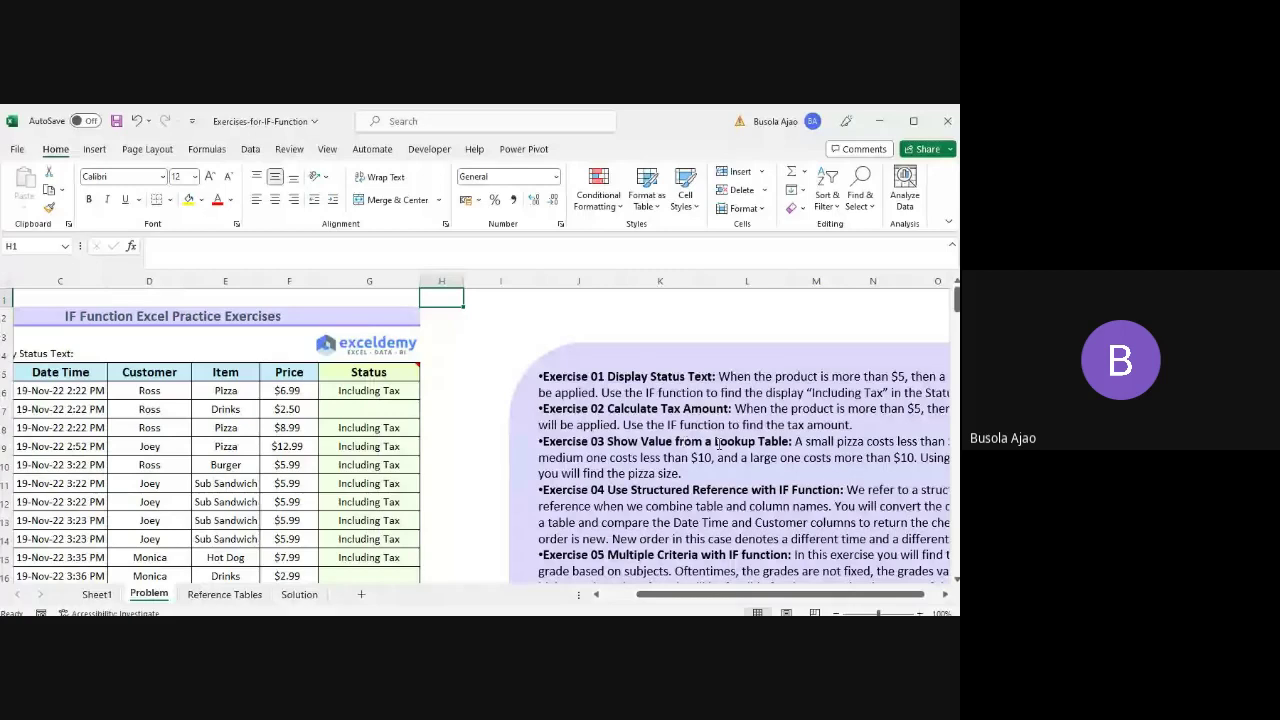
{"action": "left_click_drag", "start_coordinate": [662, 597], "coordinate": [681, 596]}
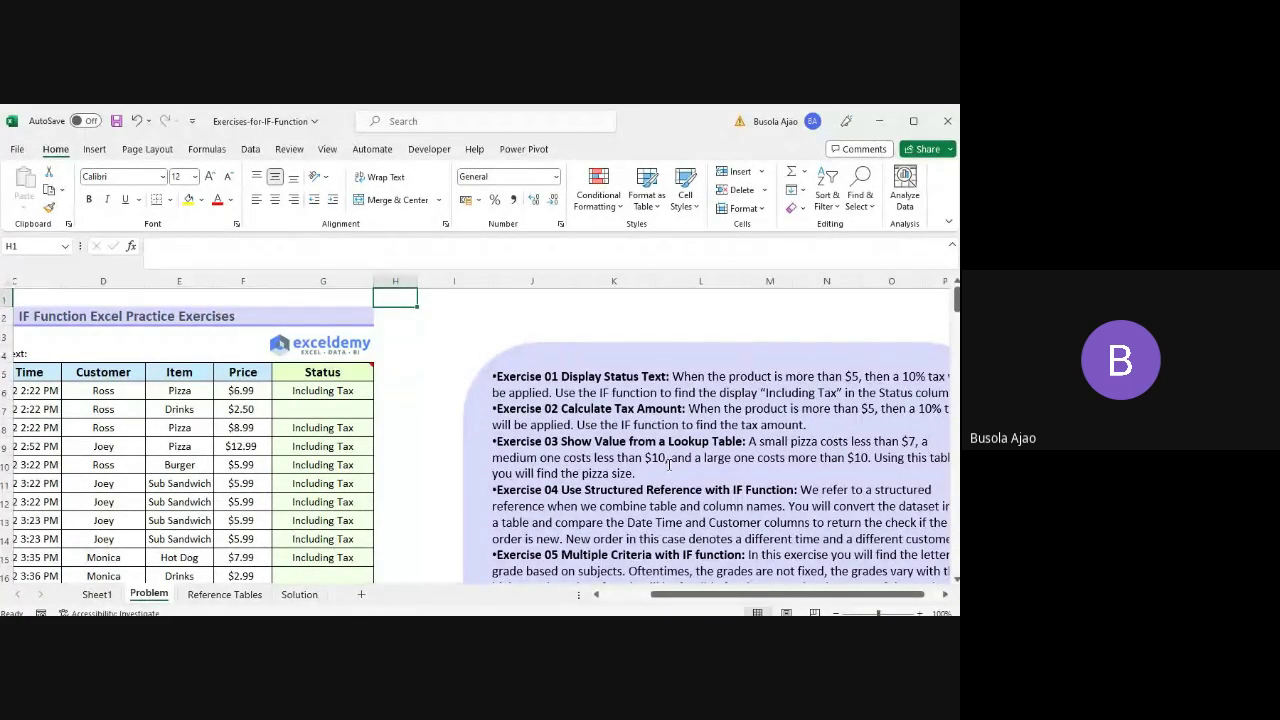
{"action": "left_click_drag", "start_coordinate": [729, 597], "coordinate": [742, 597]}
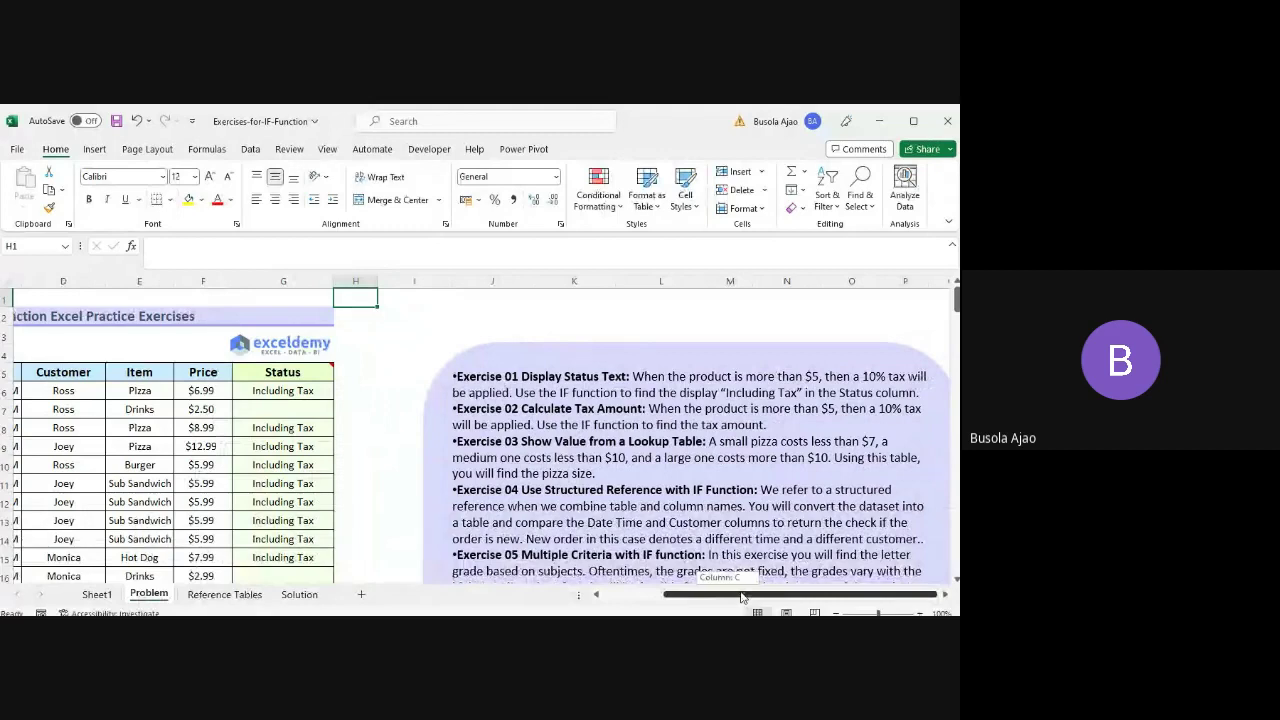
{"action": "left_click_drag", "start_coordinate": [741, 597], "coordinate": [705, 596]}
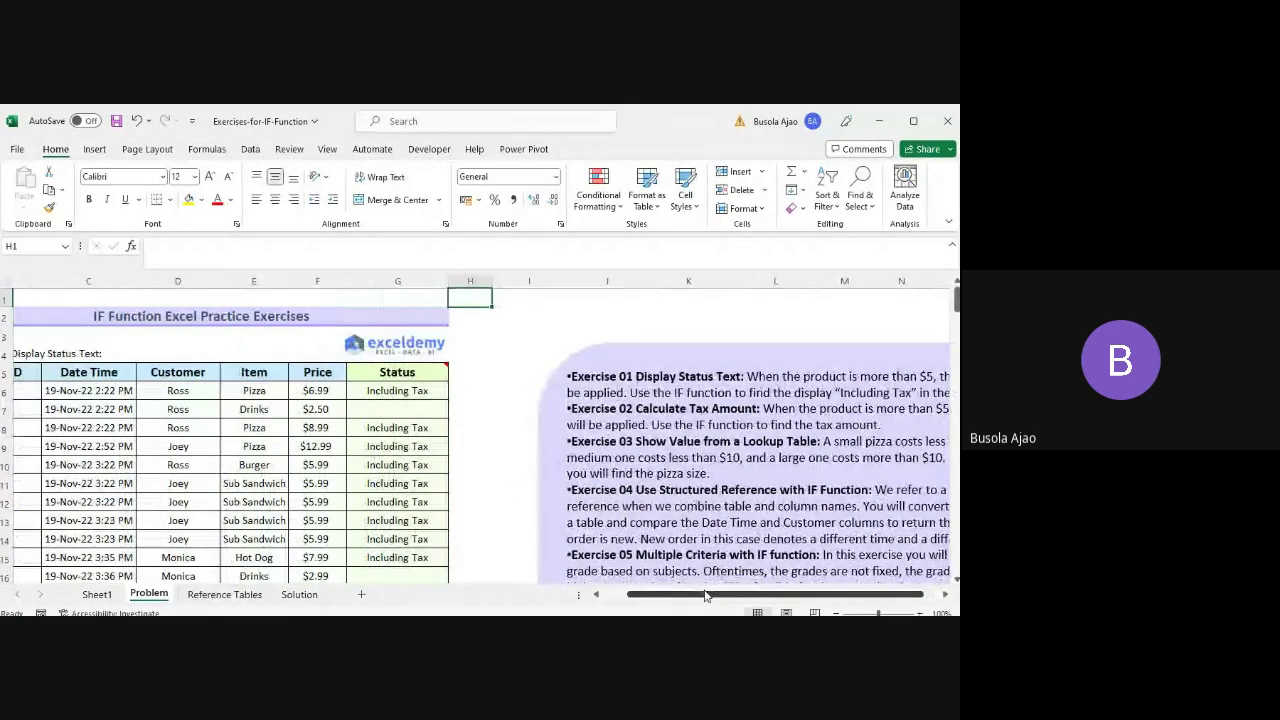
- Go down the Problem sheet to the Exercise 03 table with the empty Pizza Size column
{"action": "left_click", "coordinate": [433, 440]}
{"action": "key", "text": "Left"}
{"action": "key", "text": "ctrl+Down"}
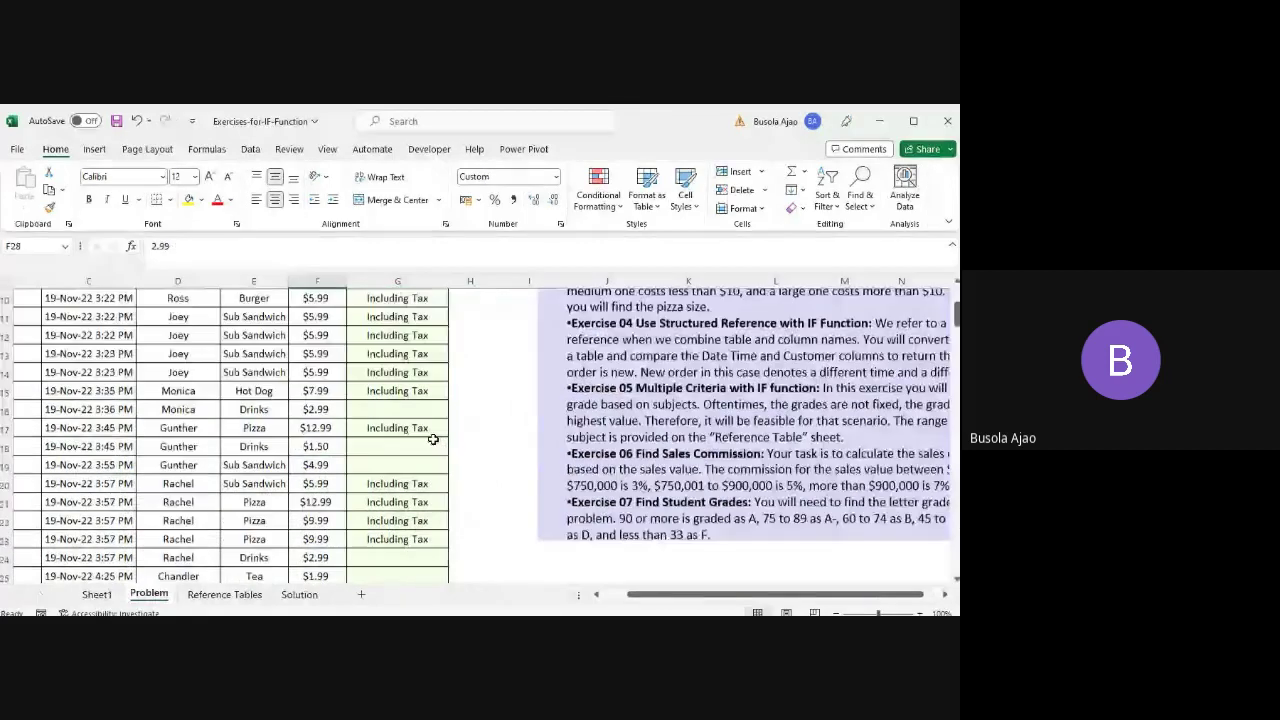
{"action": "key", "text": "Down"}
{"action": "key", "text": "Down"}
{"action": "key", "text": "Down"}
{"action": "key", "text": "Down"}
{"action": "key", "text": "Down"}
{"action": "key", "text": "Down"}
{"action": "key", "text": "Down"}
{"action": "key", "text": "Down"}
{"action": "key", "text": "Down"}
{"action": "key", "text": "Down"}
{"action": "key", "text": "Down"}
{"action": "key", "text": "Down"}
{"action": "key", "text": "Down"}
{"action": "key", "text": "Down"}
{"action": "key", "text": "Down"}
{"action": "key", "text": "Down"}
{"action": "key", "text": "Down"}
{"action": "key", "text": "Down"}
{"action": "key", "text": "Down"}
{"action": "key", "text": "Down"}
{"action": "key", "text": "Down"}
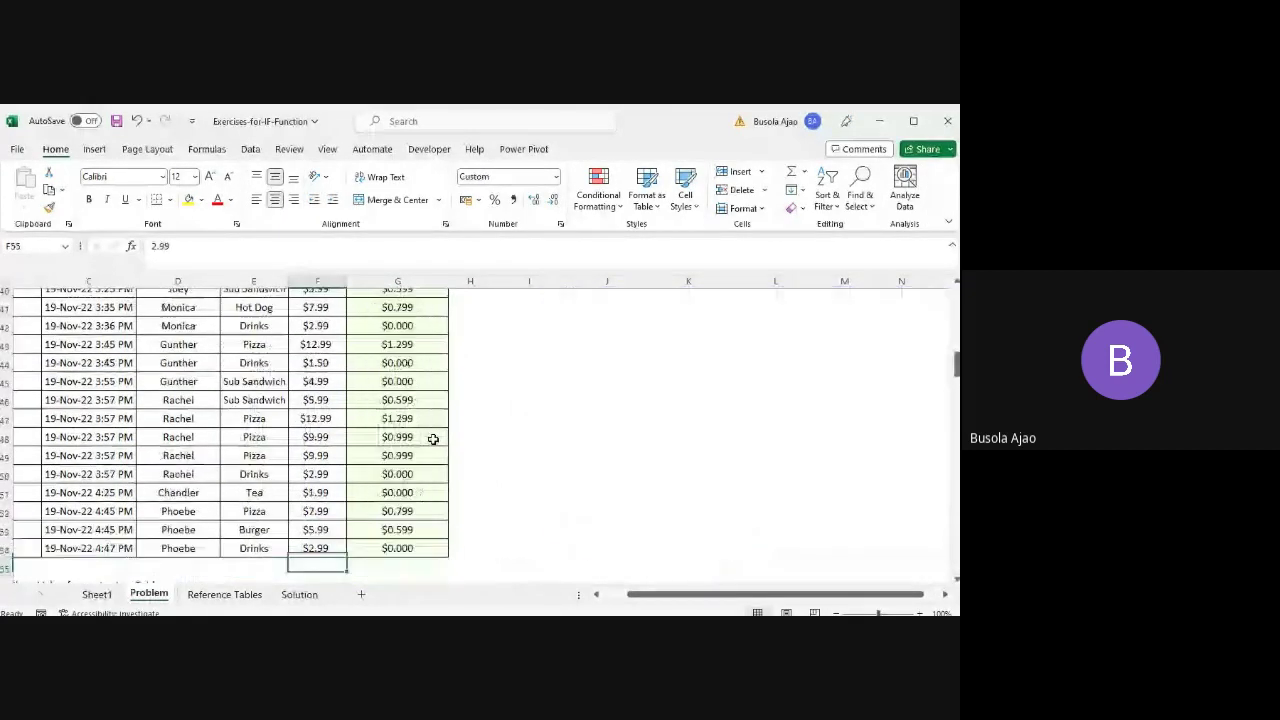
{"action": "key", "text": "Down"}
{"action": "key", "text": "Down"}
{"action": "key", "text": "Down"}
{"action": "key", "text": "Down"}
{"action": "key", "text": "Down"}
{"action": "key", "text": "Down"}
{"action": "key", "text": "Down"}
{"action": "key", "text": "Down"}
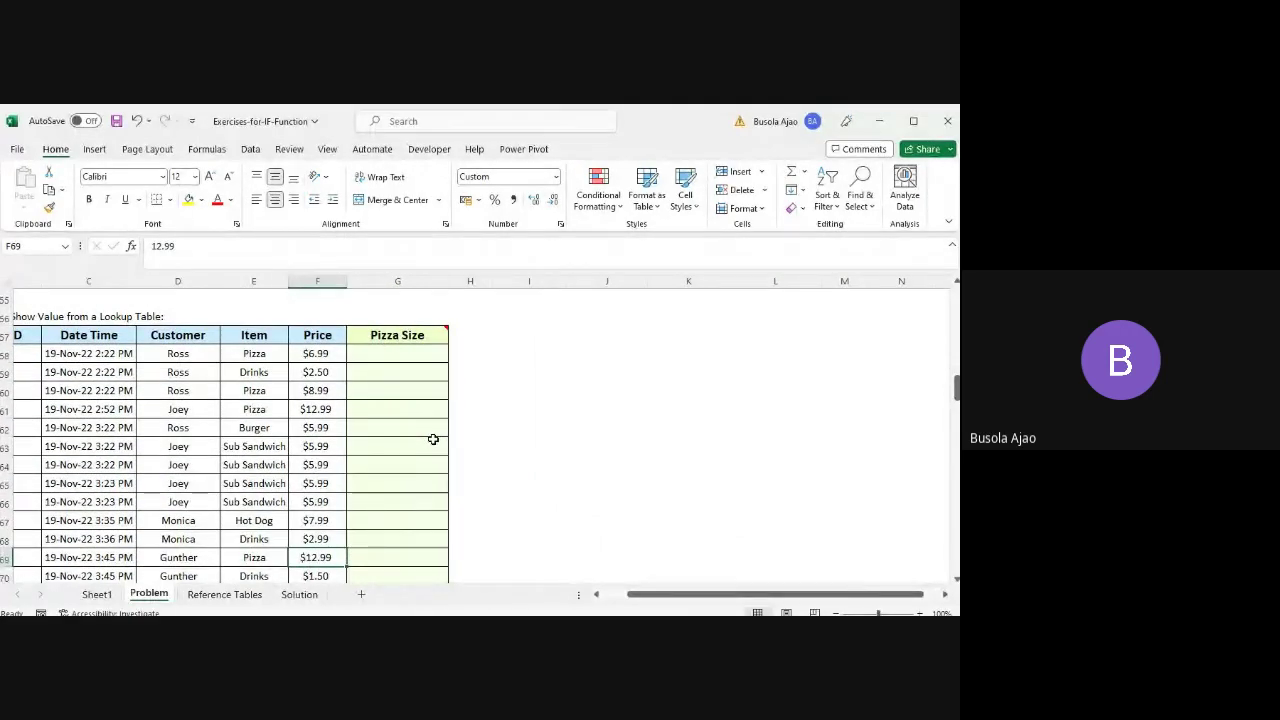
- Check the Reference Tables sheet for an Exercise 03 table, then return to the start of the Problem sheet's Exercise 03 table
{"action": "left_click", "coordinate": [226, 597]}
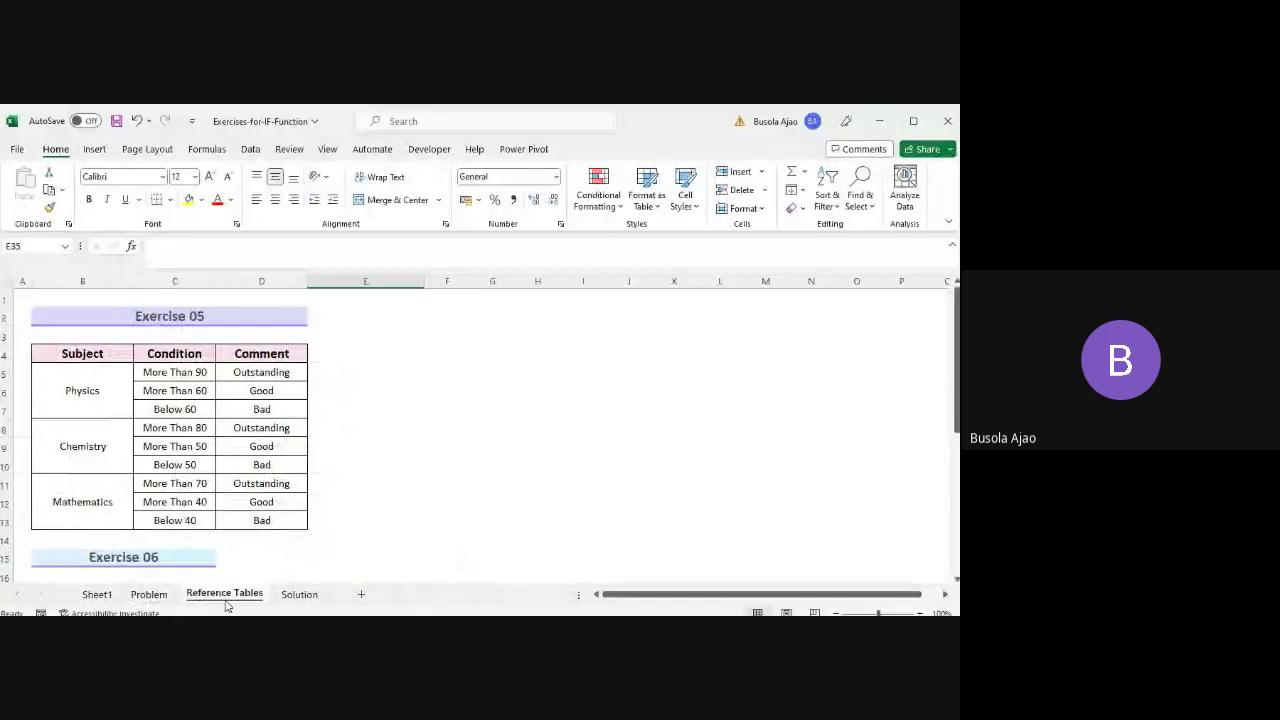
{"action": "key", "text": "Up"}
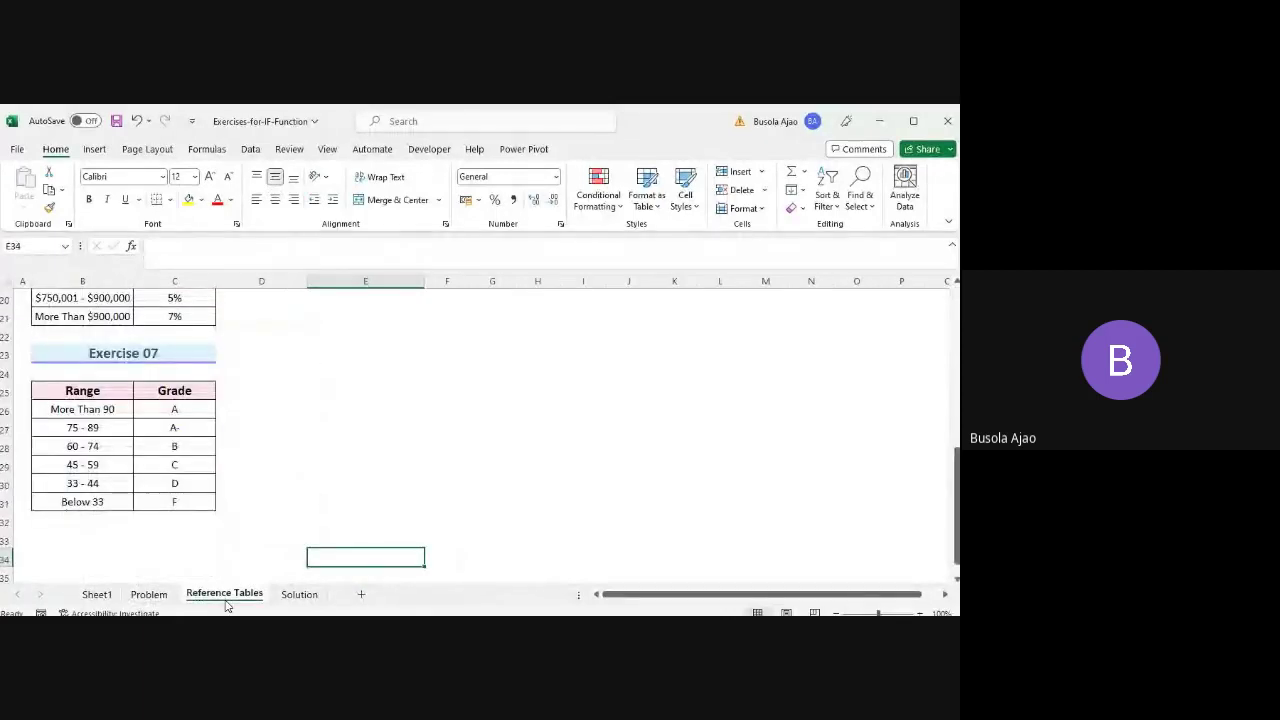
{"action": "key", "text": "ctrl+Page_Up"}
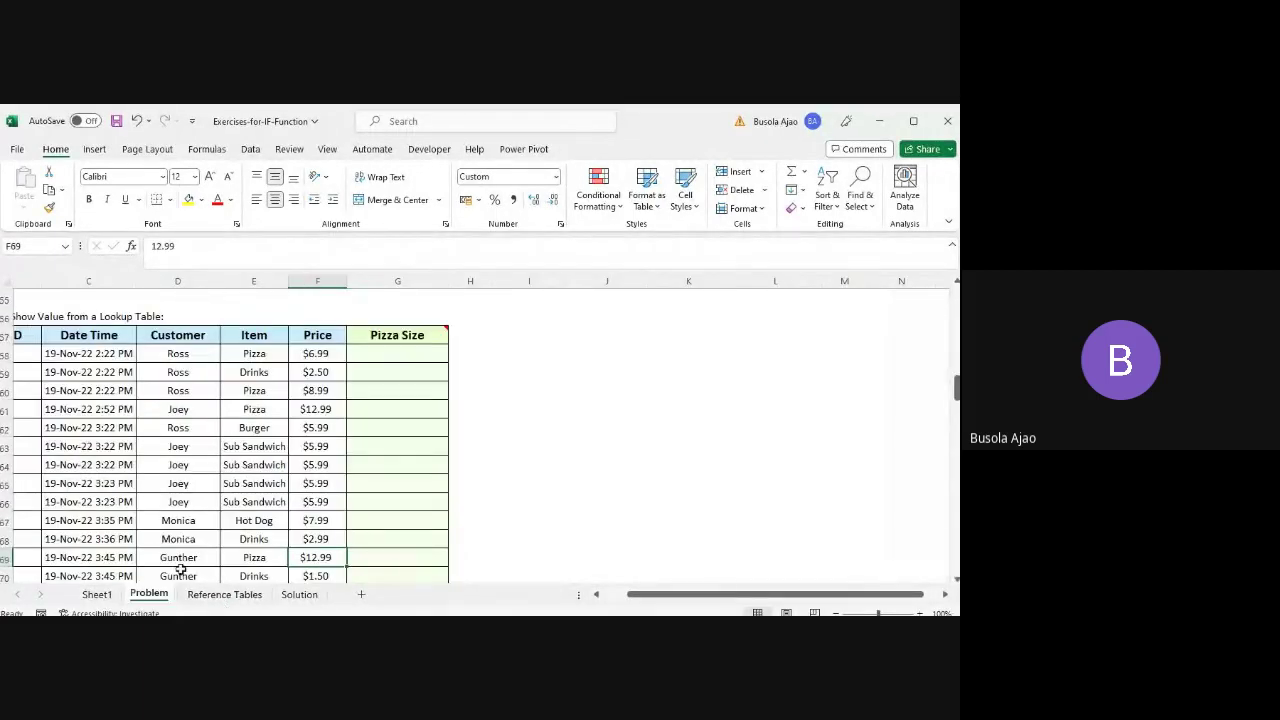
{"action": "key", "text": "Home"}
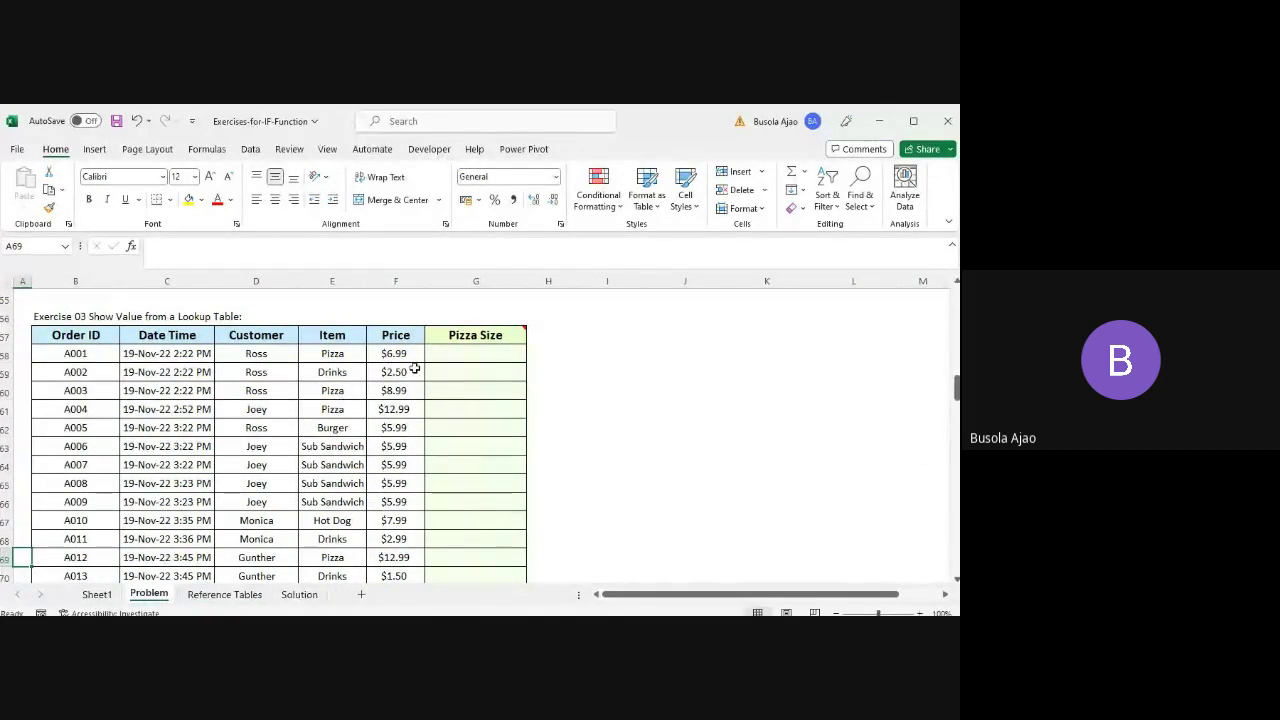
- Select the first empty Pizza Size cell, G58, and read the size note on the column header
{"action": "left_click", "coordinate": [443, 357]}
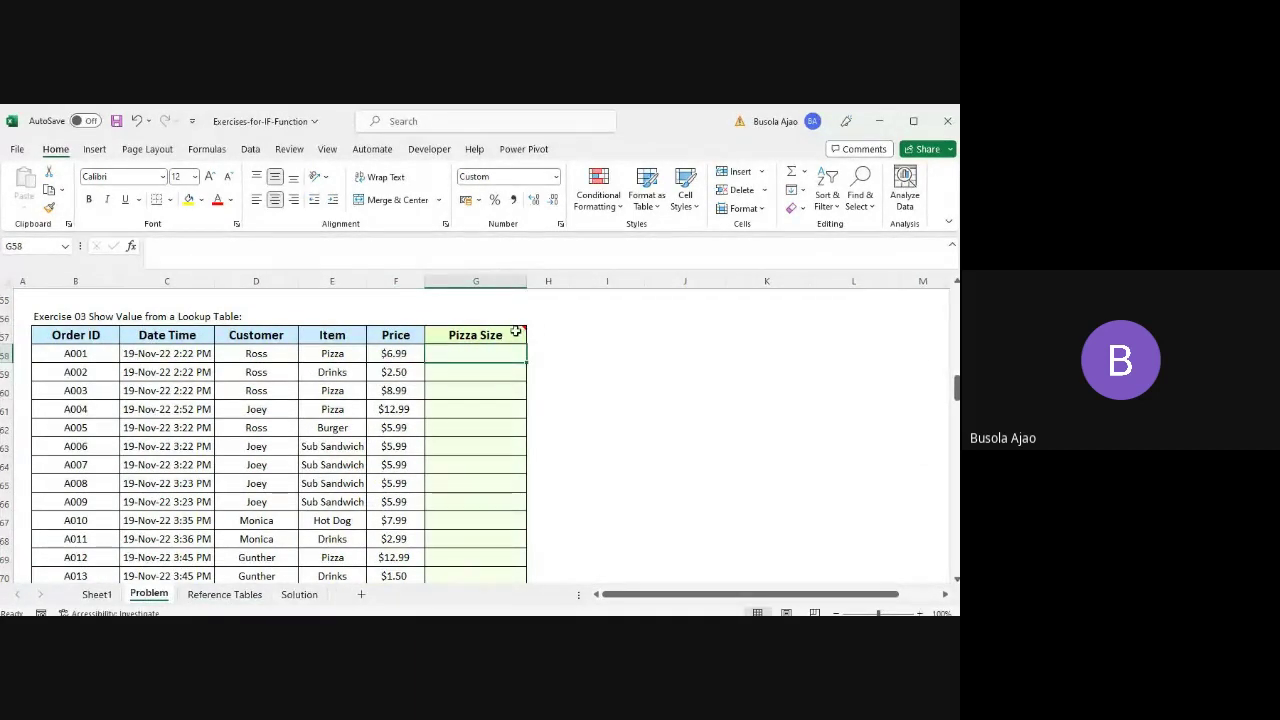
{"action": "mouse_move", "coordinate": [516, 331]}
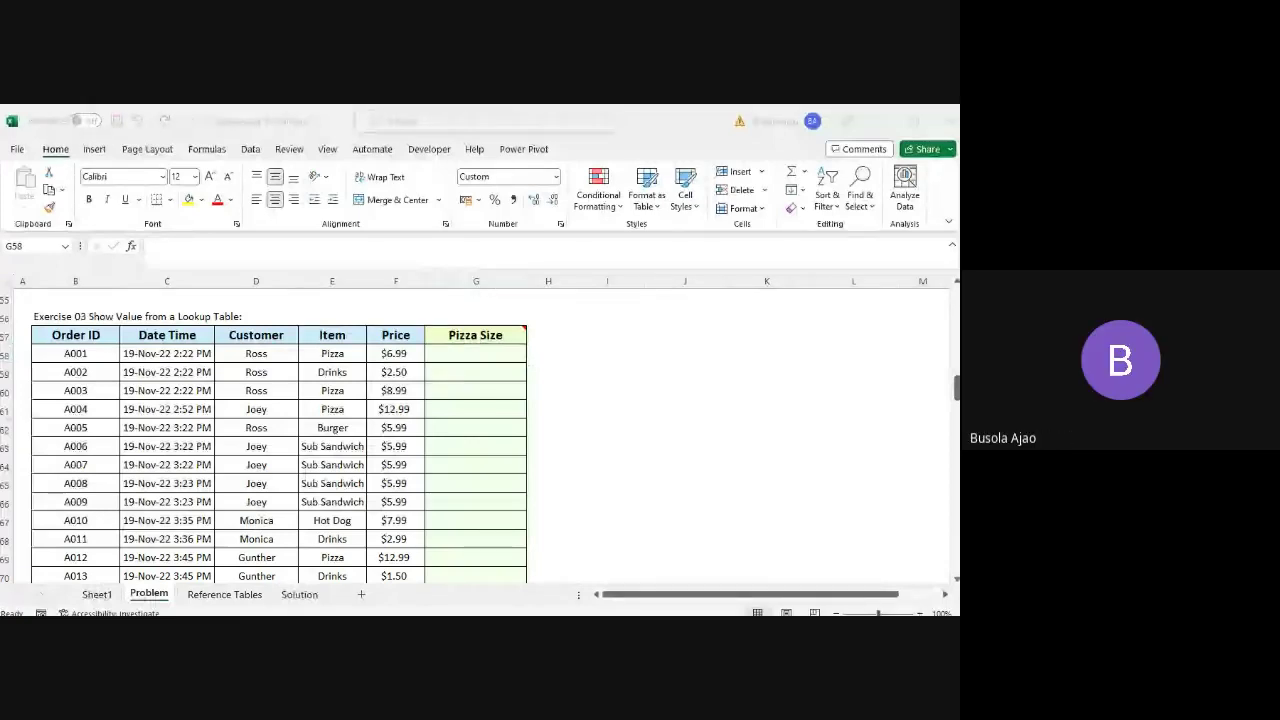
{"action": "left_click", "coordinate": [532, 361]}
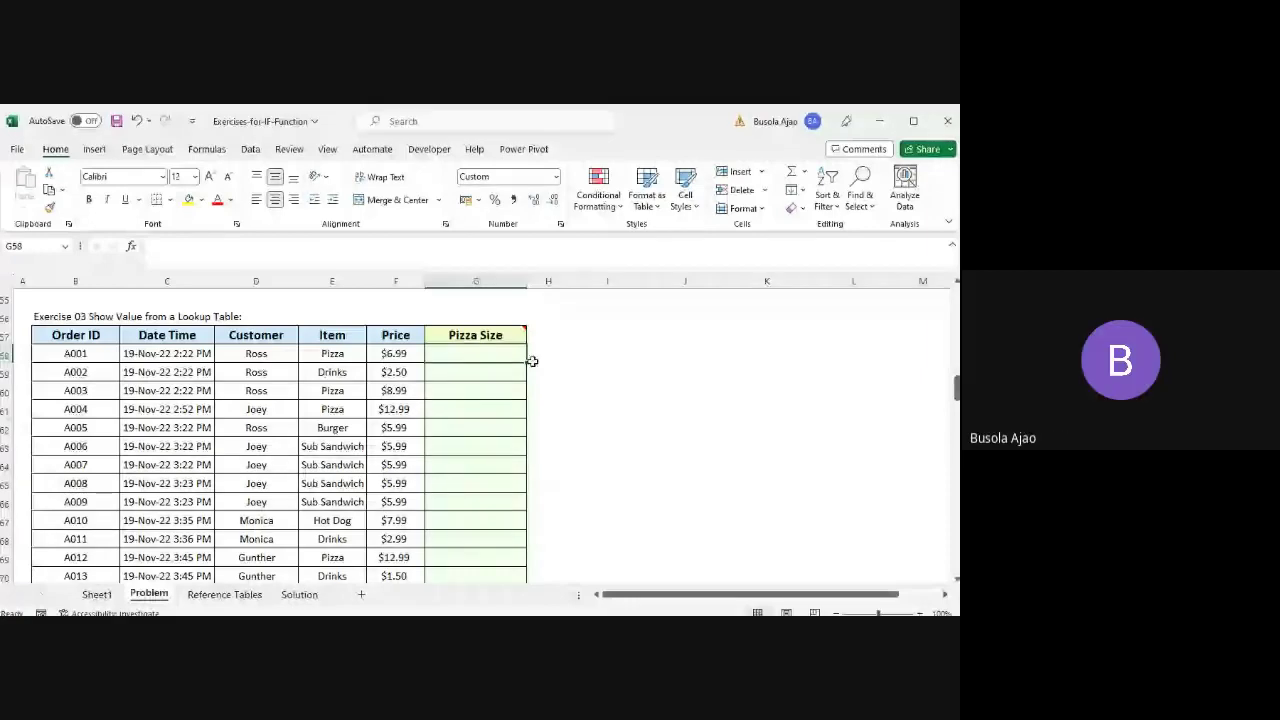
{"action": "type", "text": "="}
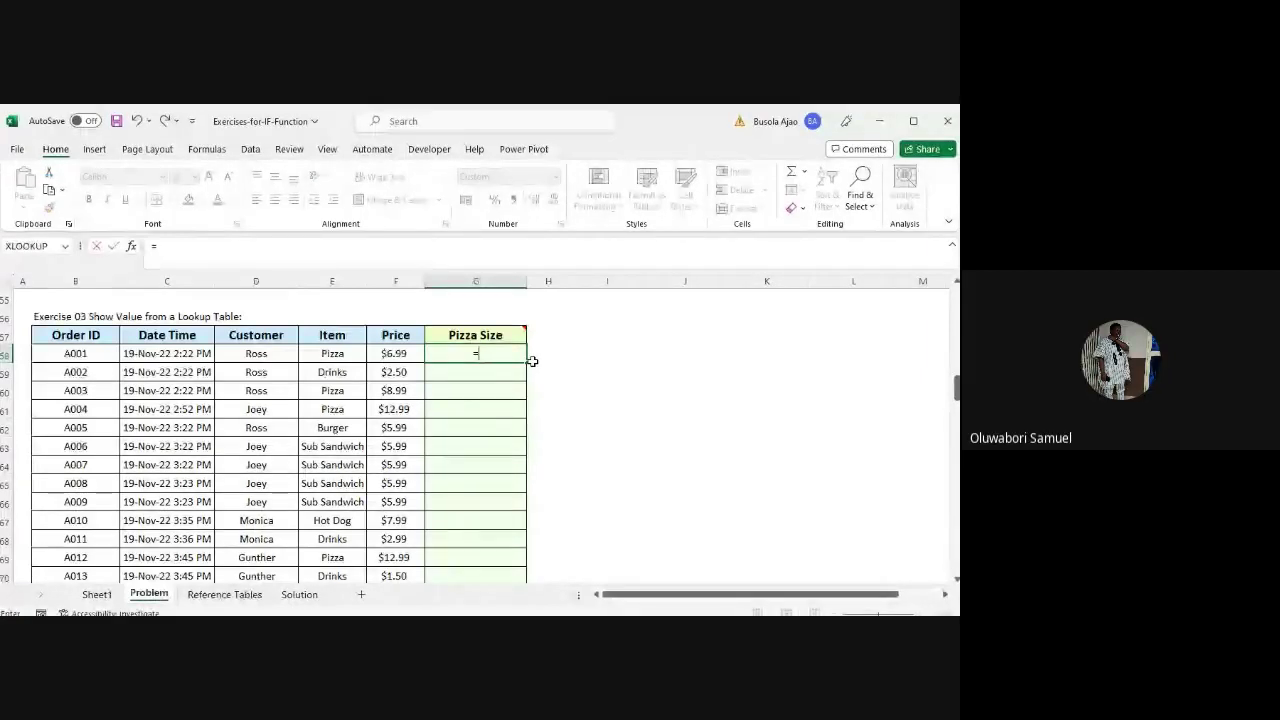
{"action": "type", "text": "if"}
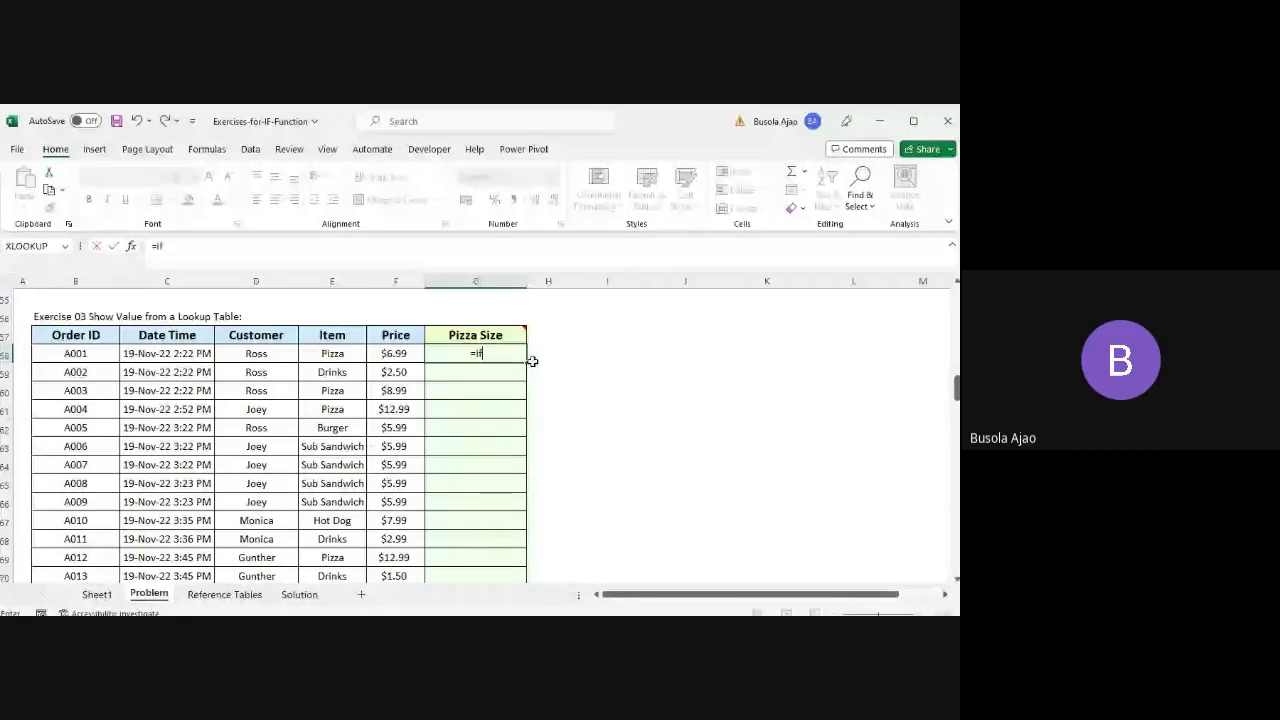
{"action": "type", "text": "("}
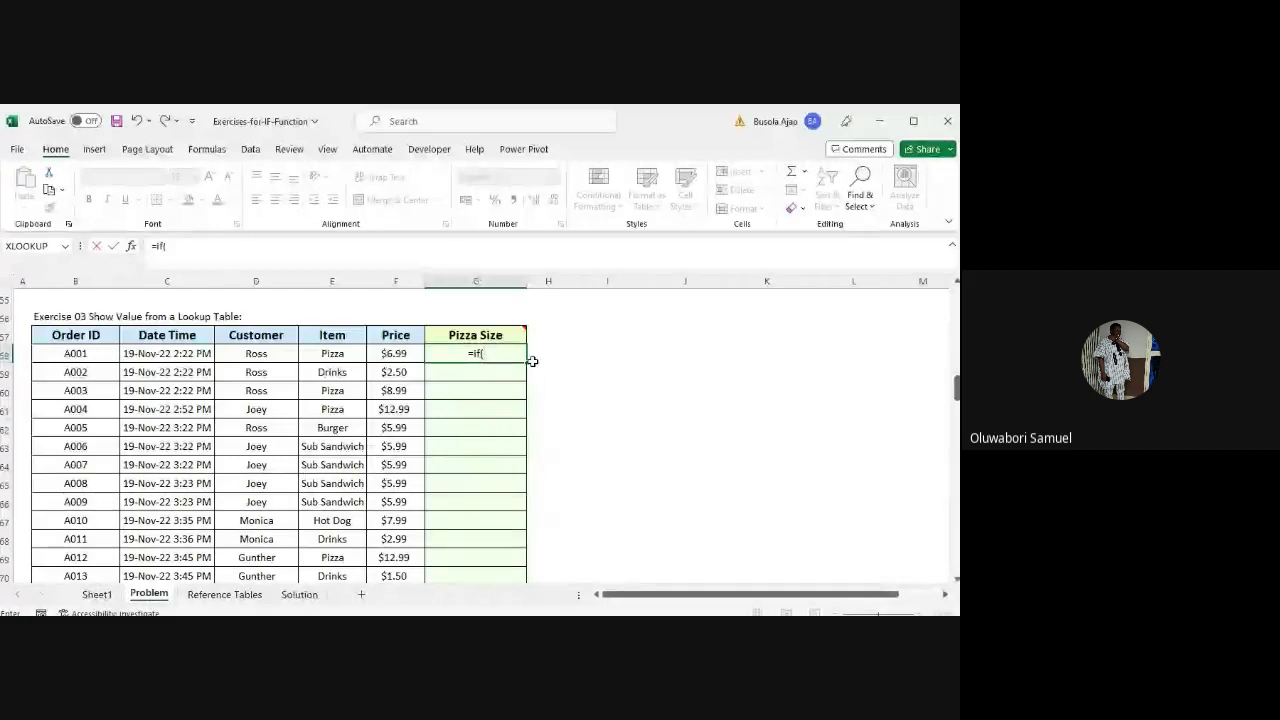
{"action": "type", "text": "f58"}
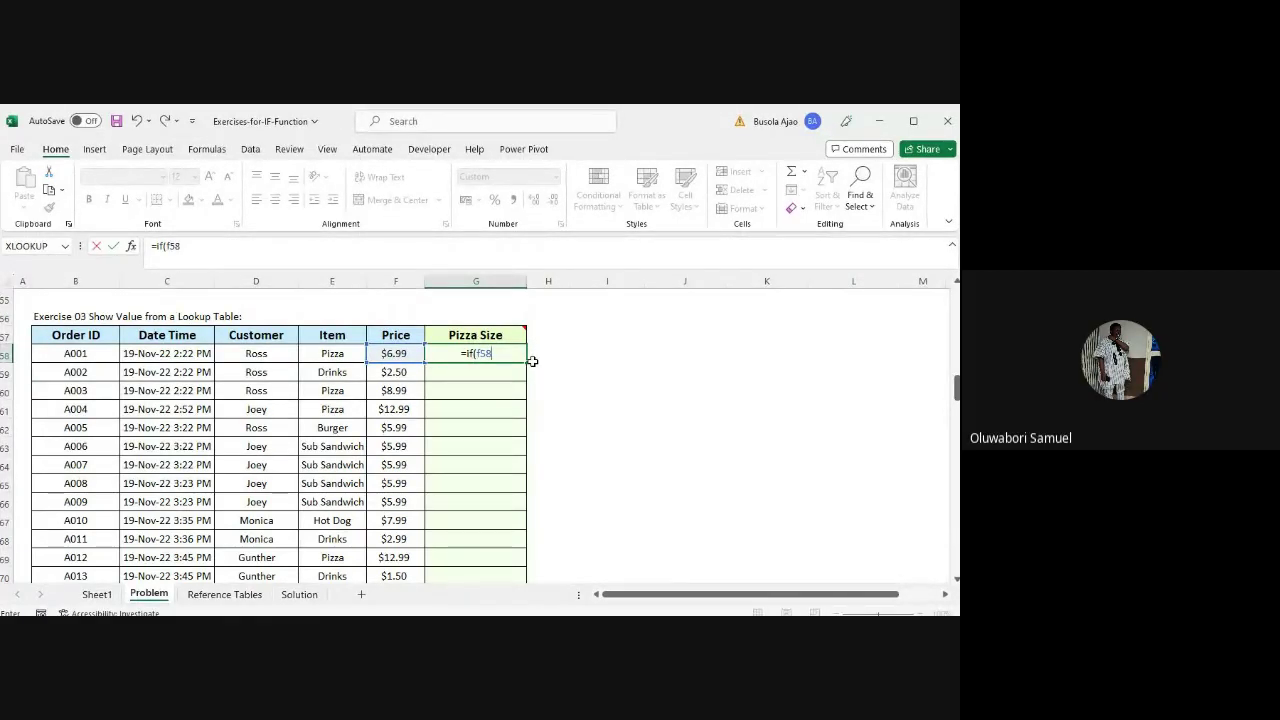
{"action": "type", "text": "<"}
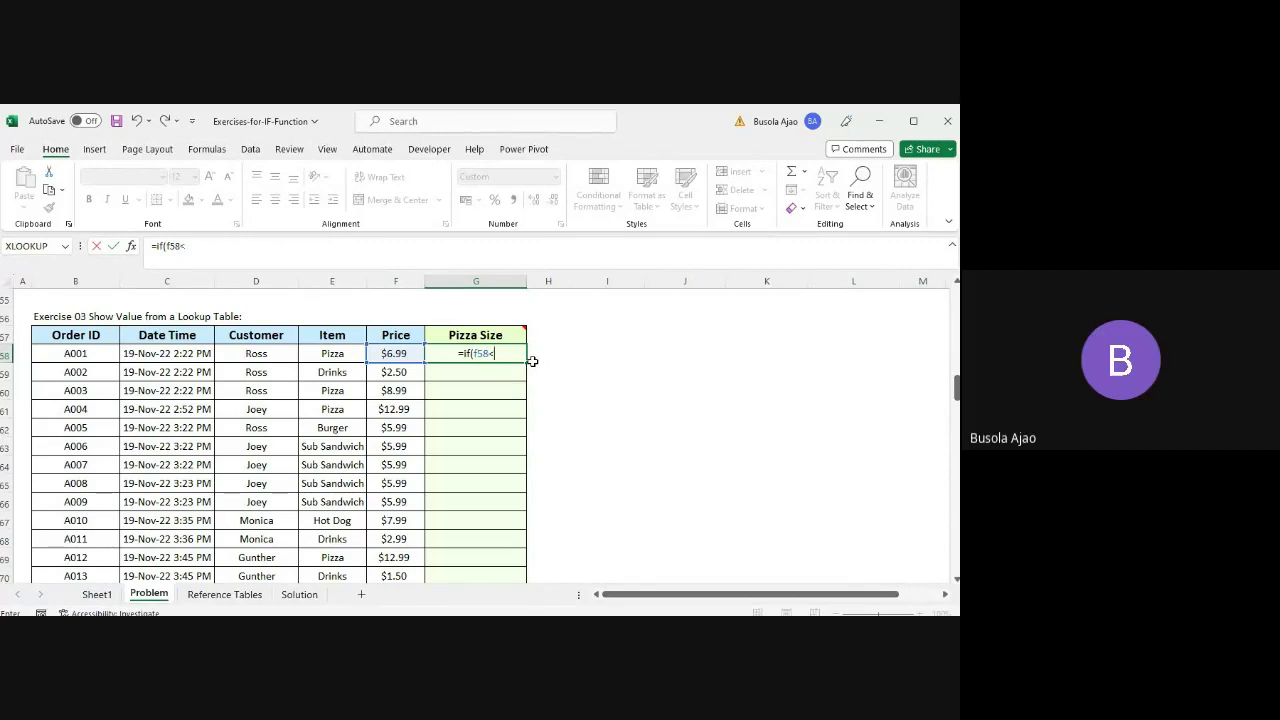
{"action": "type", "text": "7"}
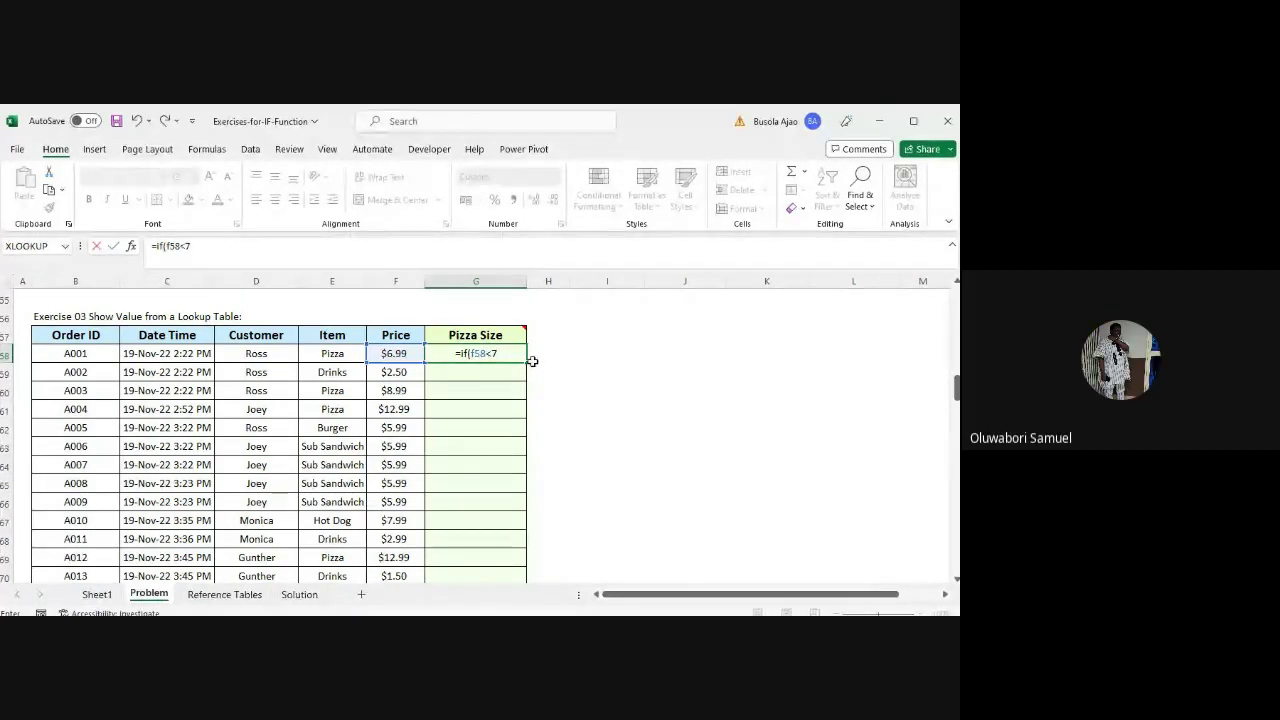
{"action": "type", "text": ","}
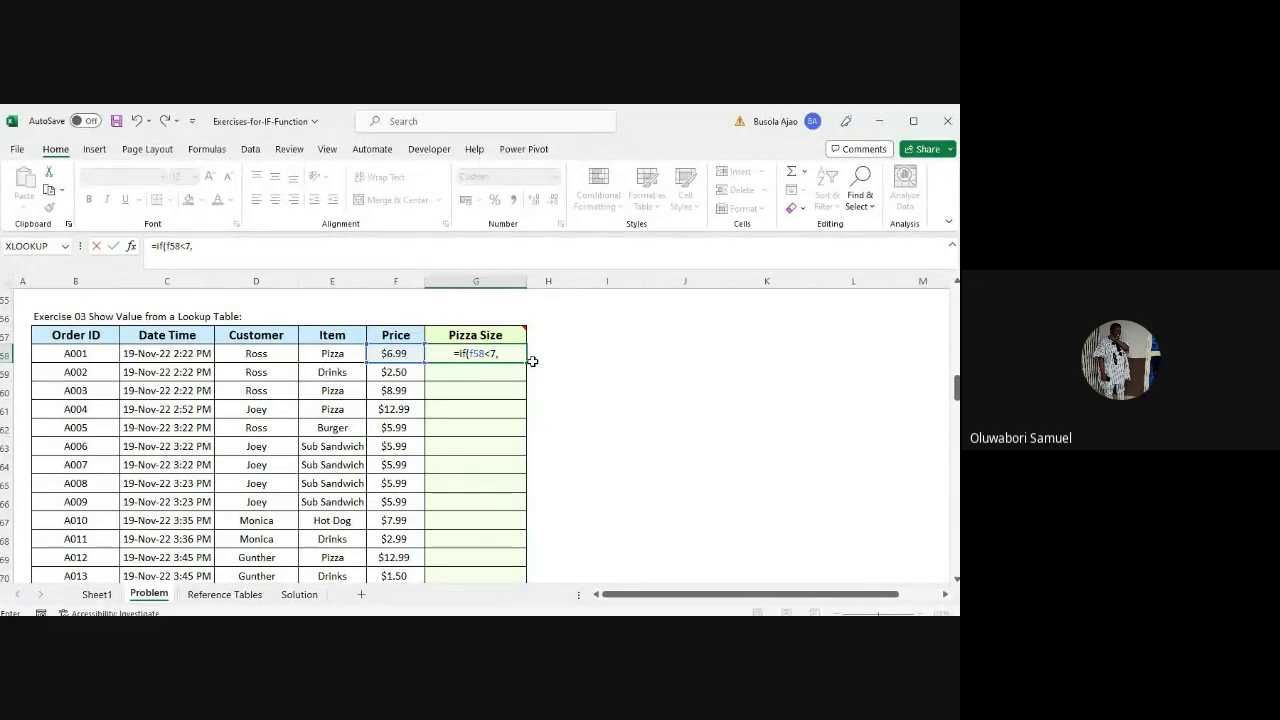
{"action": "type", "text": "\""}
{"action": "mouse_move", "coordinate": [522, 329]}
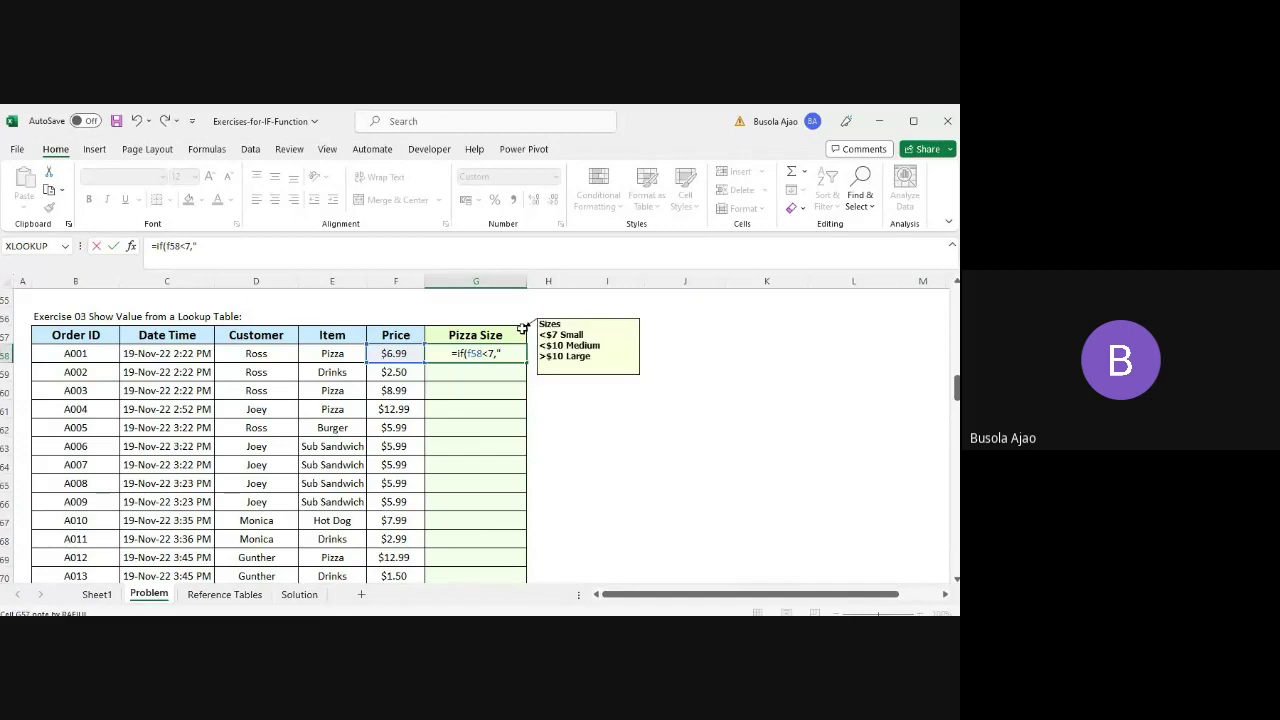
{"action": "type", "text": "S"}
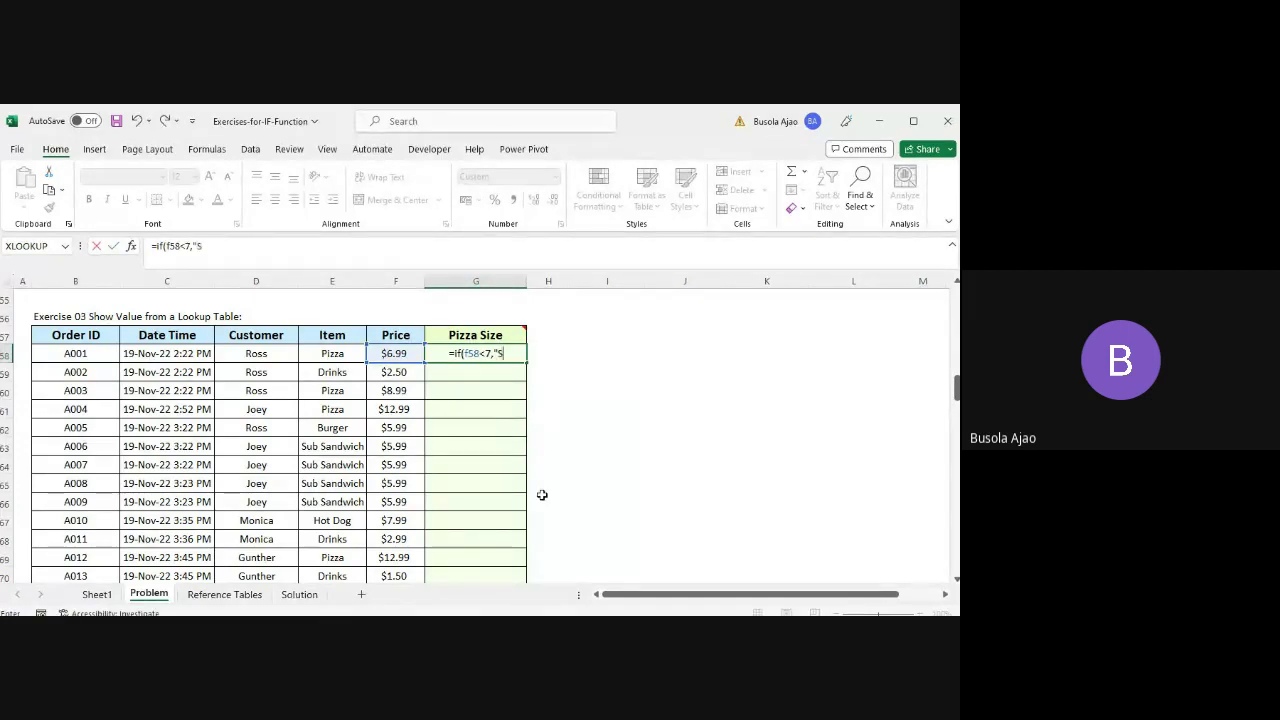
{"action": "type", "text": "mall\""}
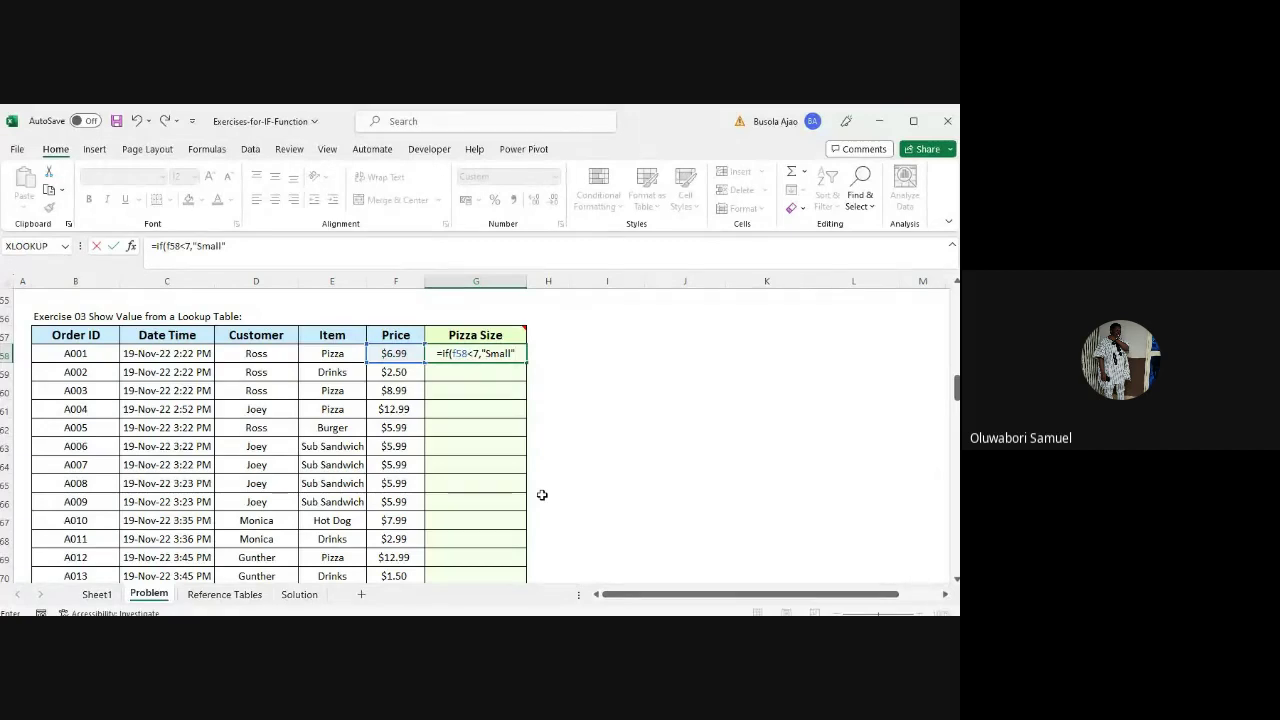
{"action": "type", "text": ",f58"}
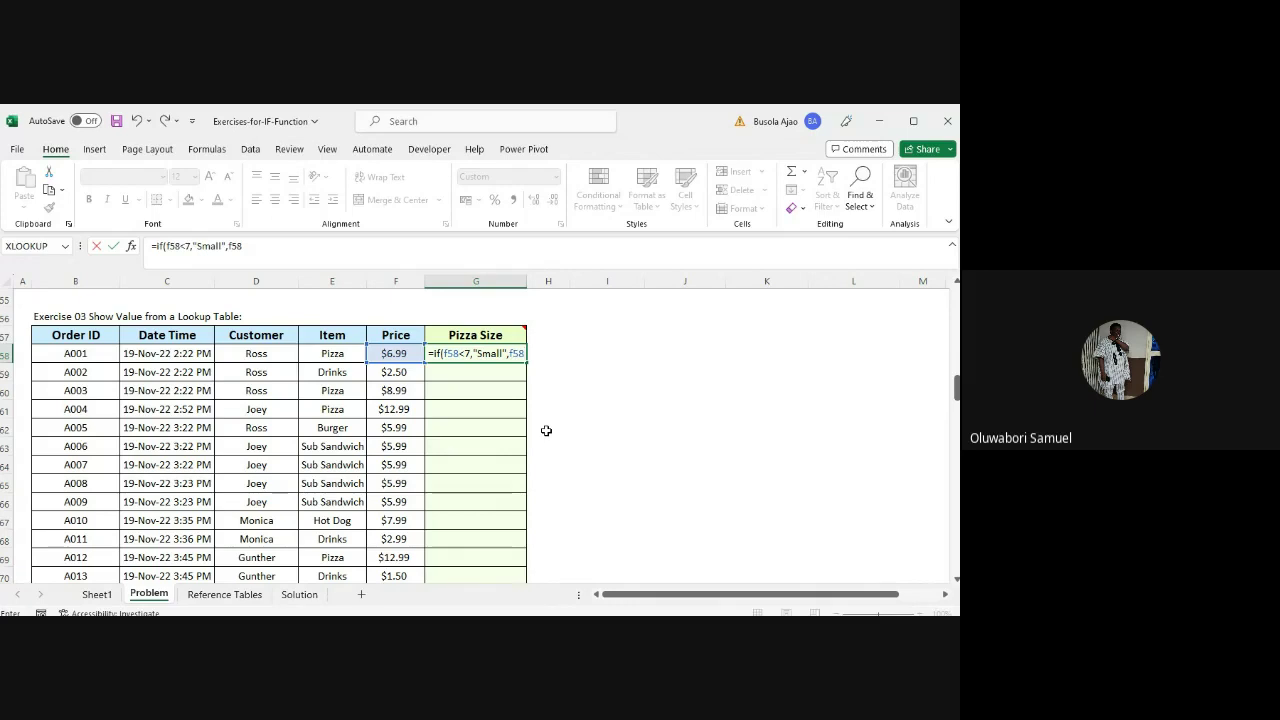
{"action": "type", "text": "<10"}
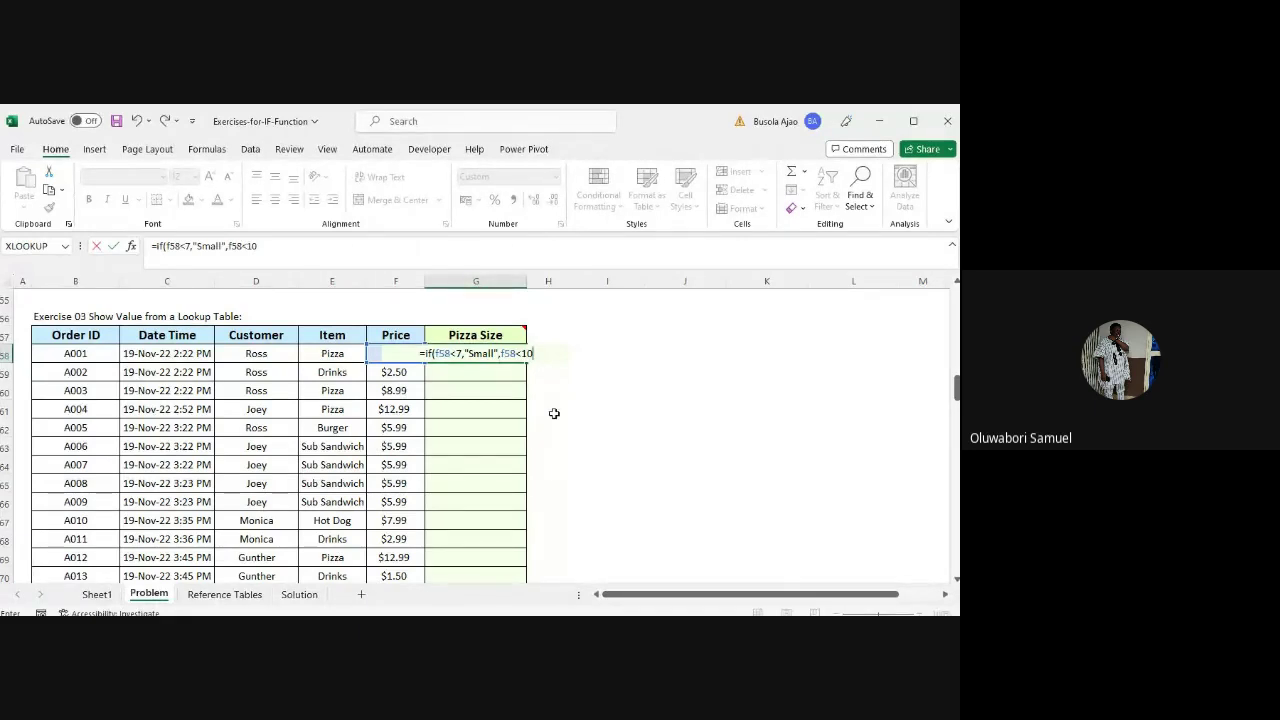
{"action": "type", "text": ","}
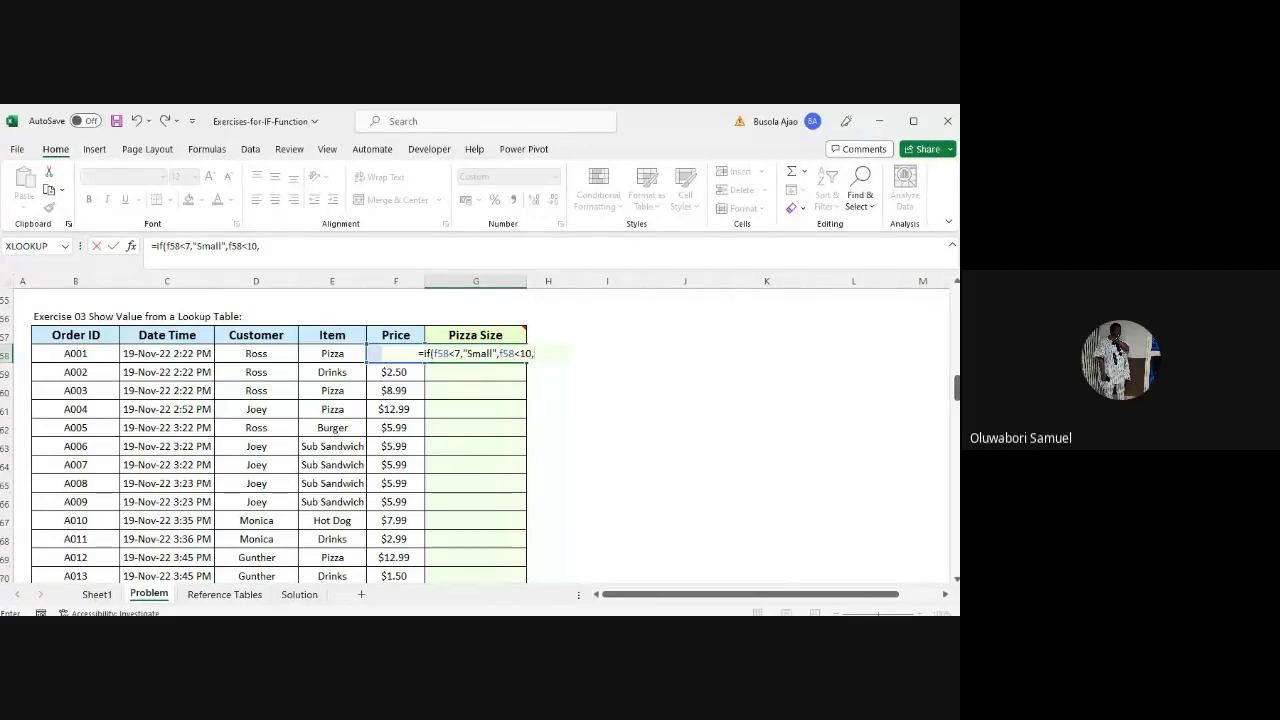
{"action": "key", "text": "BackSpace"}
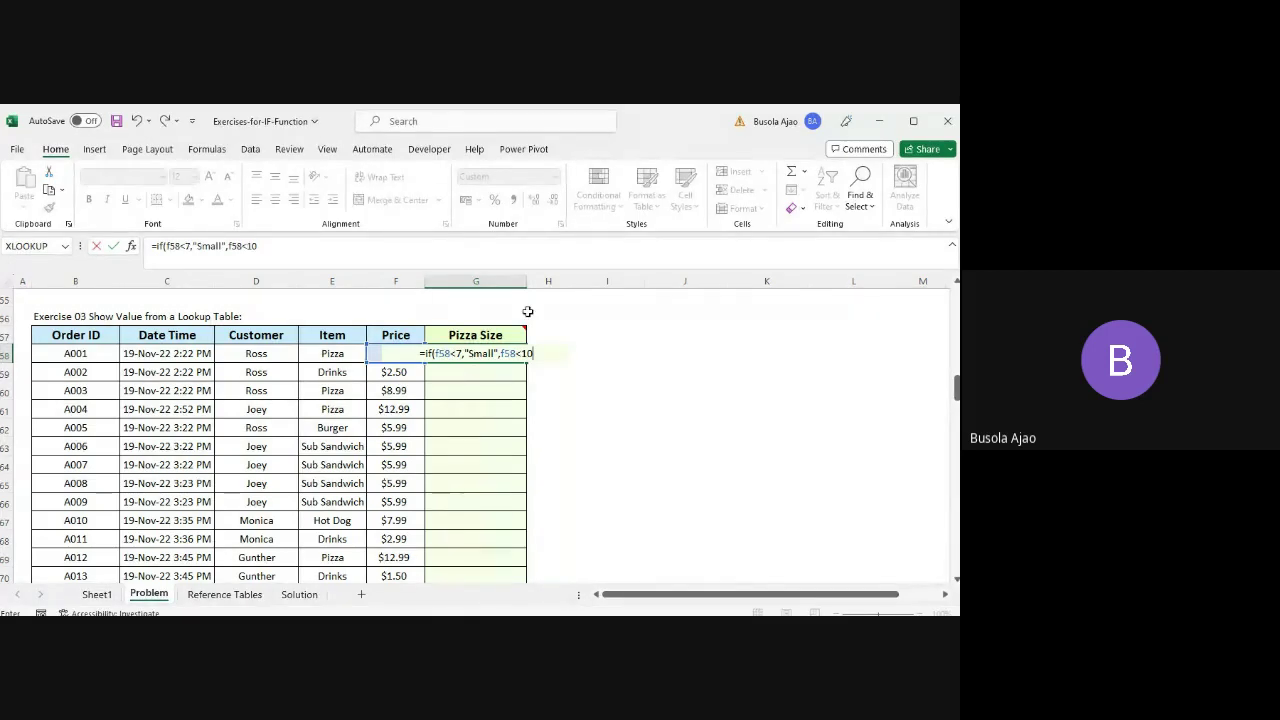
{"action": "key", "text": "Escape"}
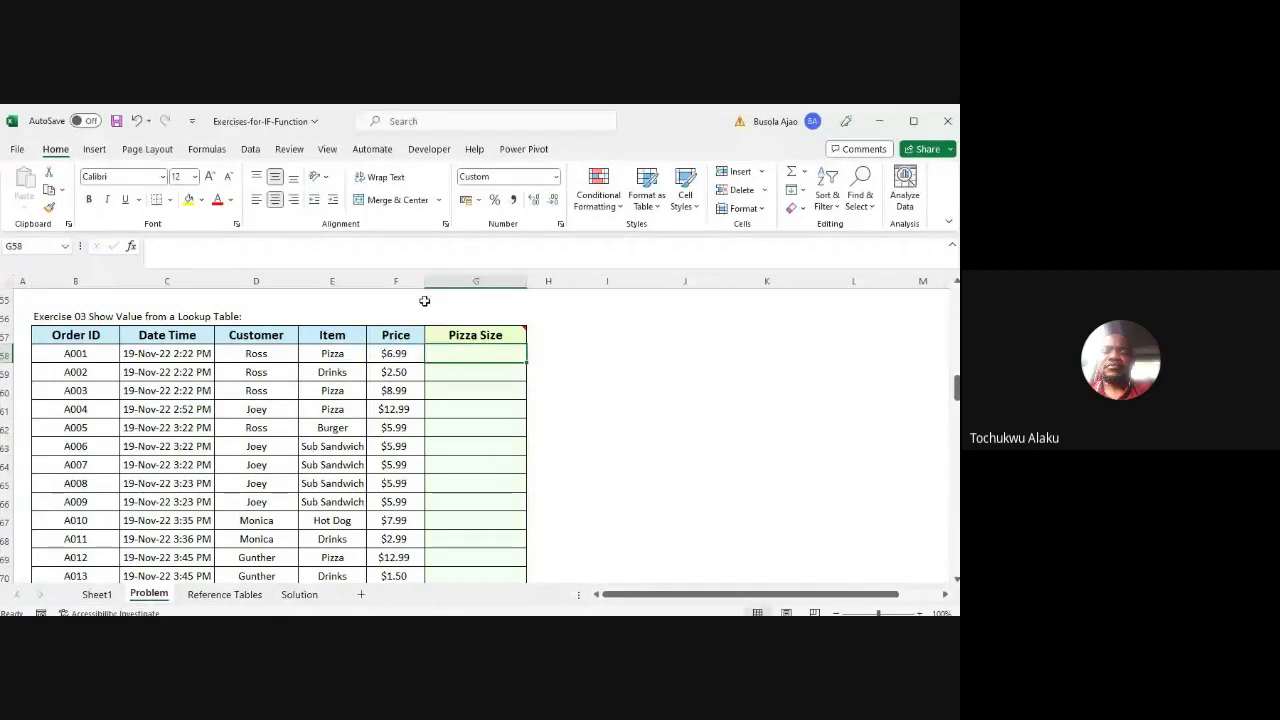
{"action": "type", "text": "=if("}
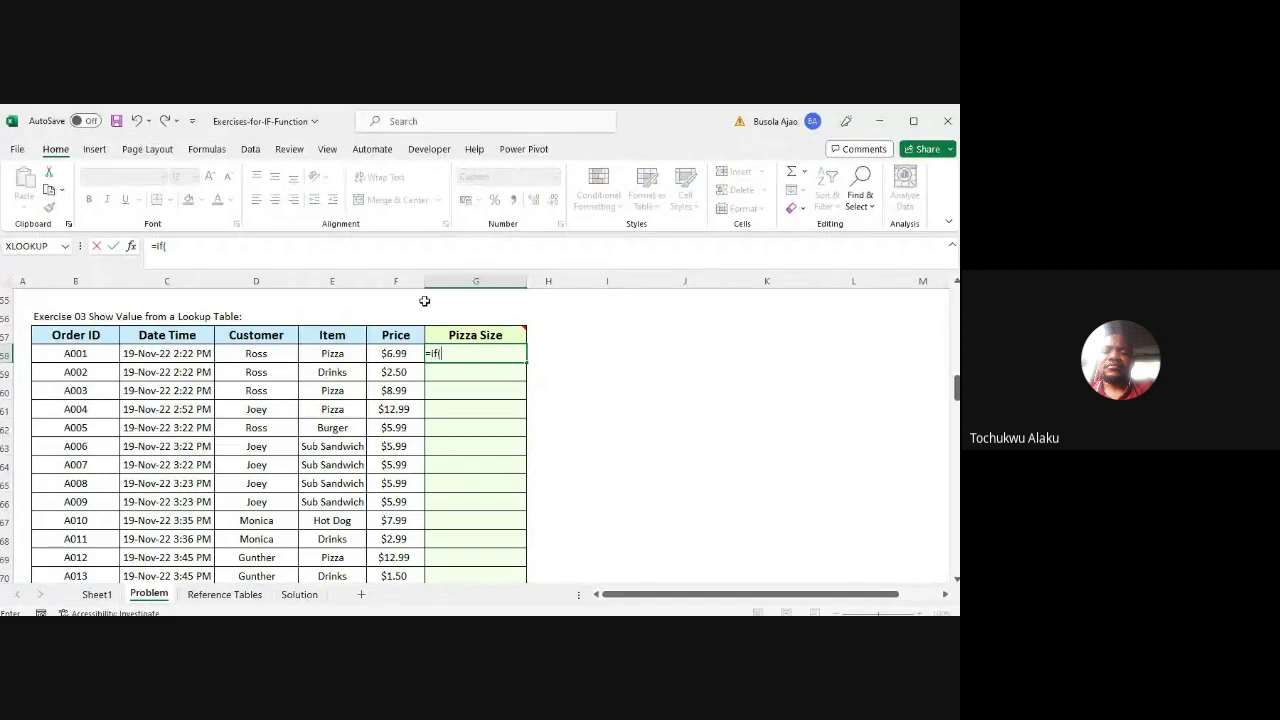
{"action": "left_click", "coordinate": [348, 351]}
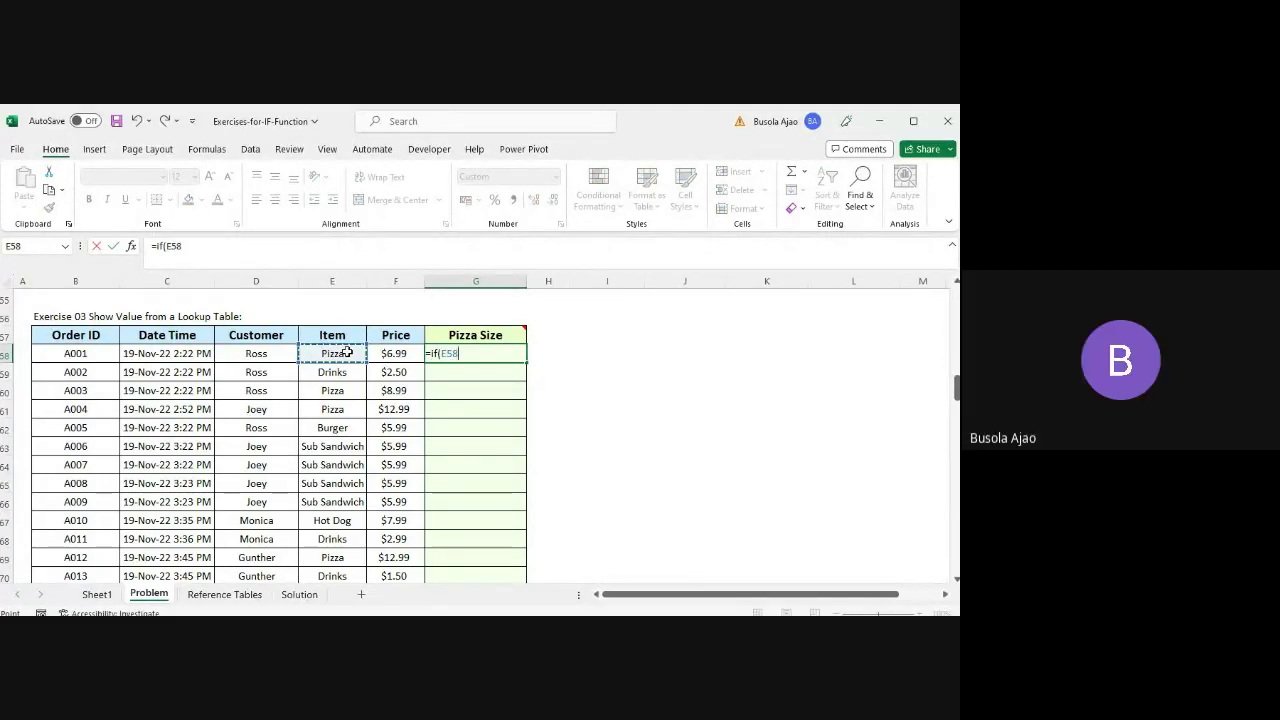
{"action": "type", "text": "="}
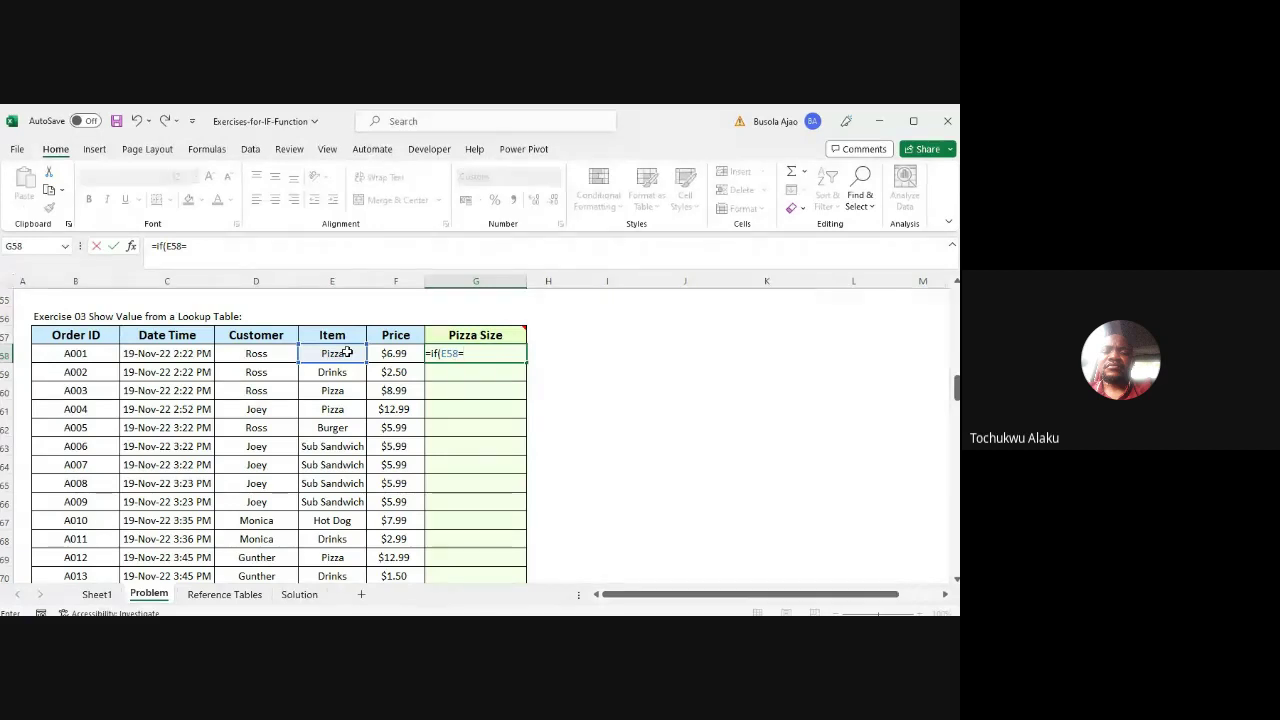
{"action": "type", "text": "\"Pizza"}
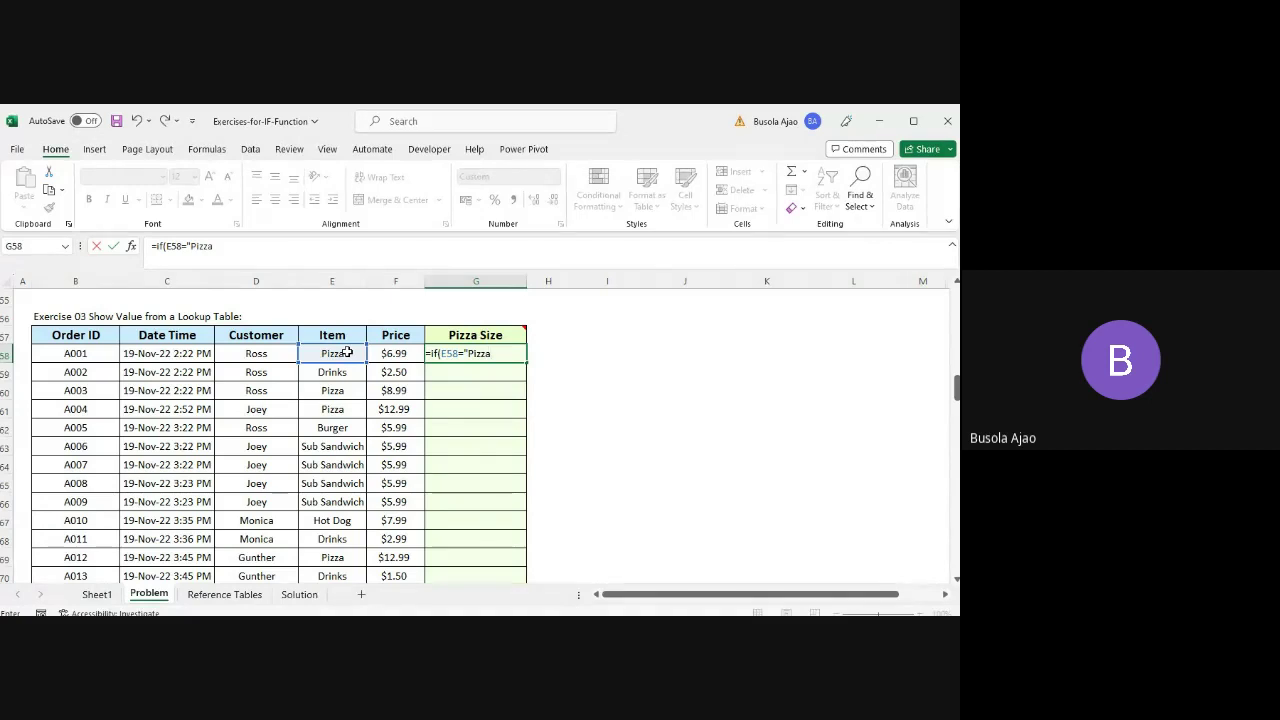
{"action": "type", "text": "\","}
{"action": "key", "text": "alt+Tab"}
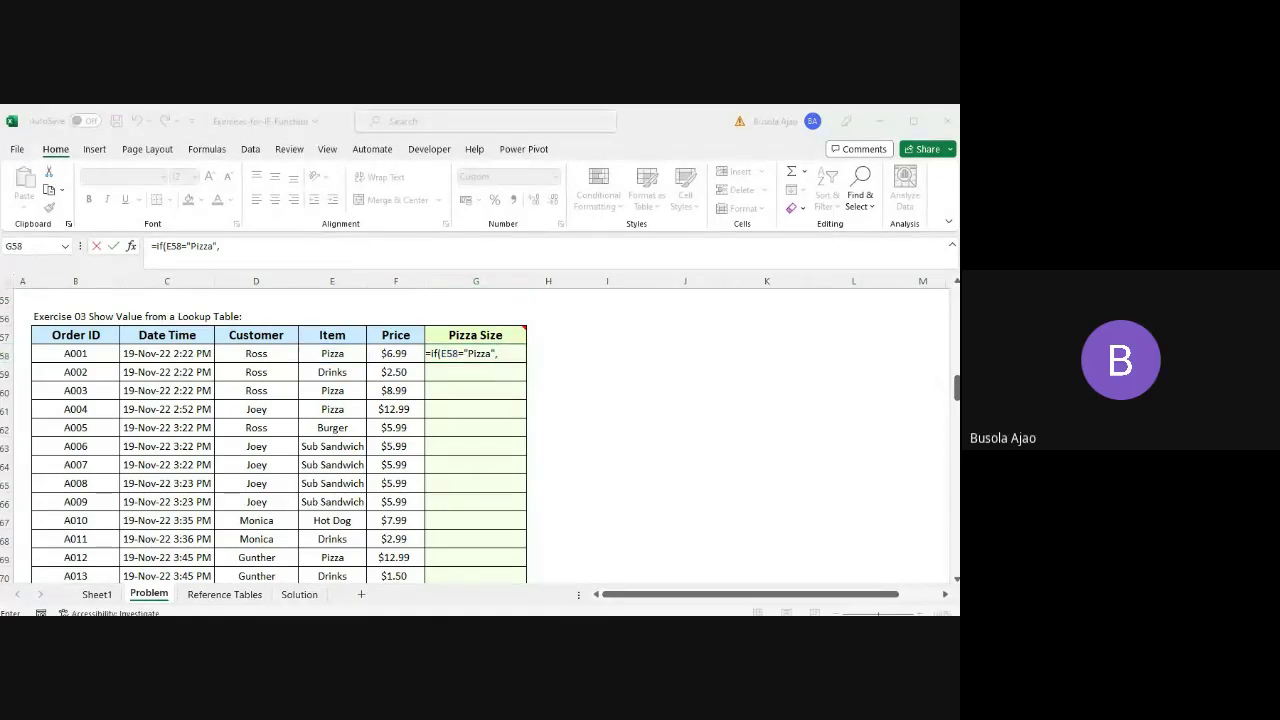
{"action": "key", "text": "alt+Tab"}
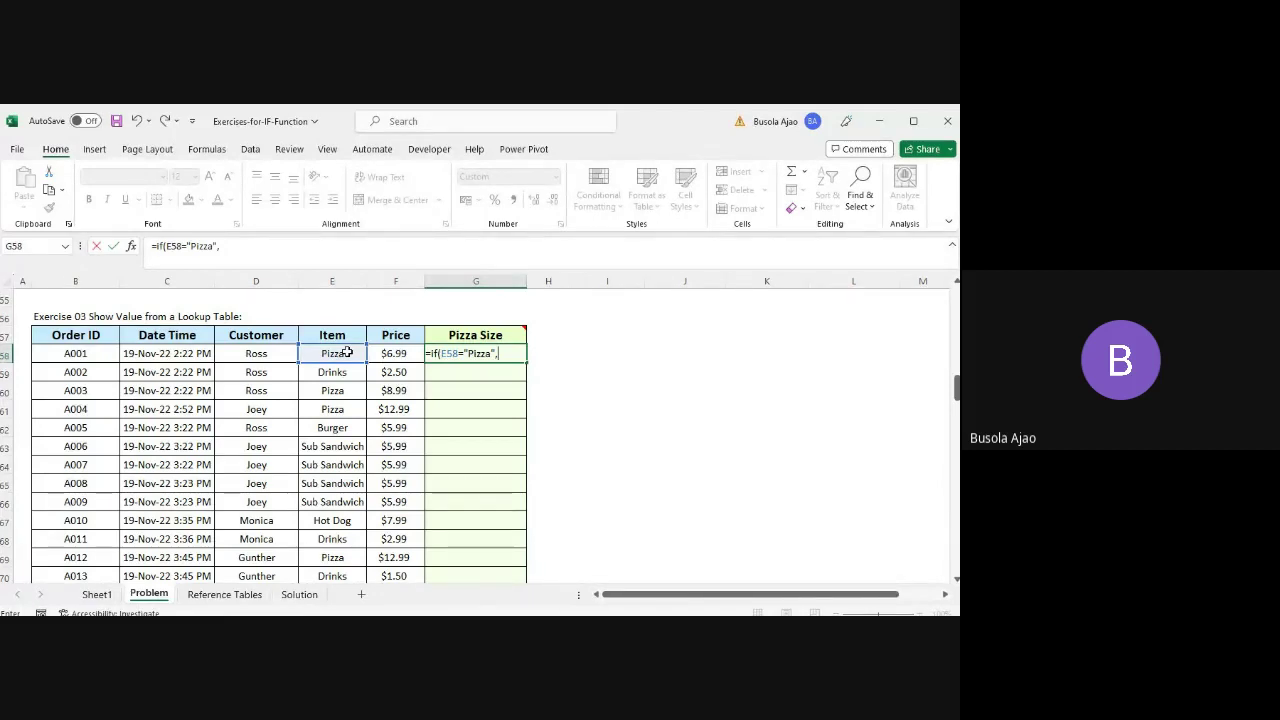
{"action": "key", "text": "Escape"}
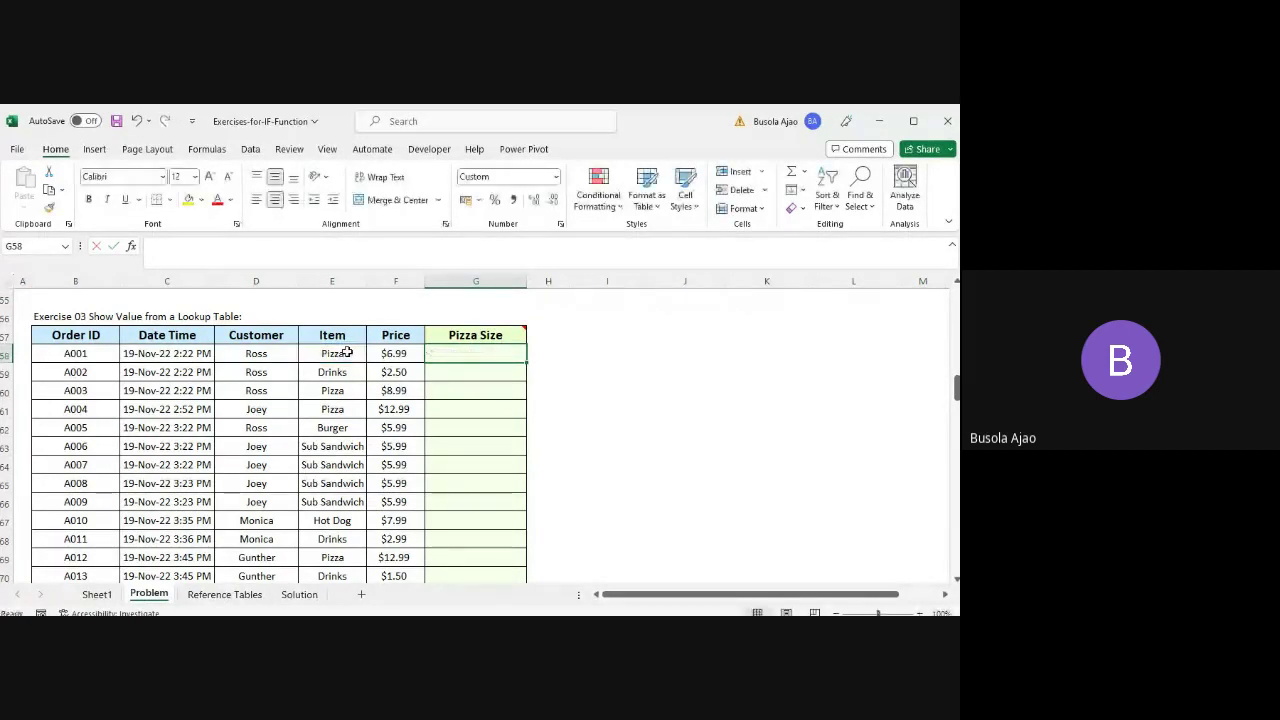
{"action": "key", "text": "alt+Tab"}
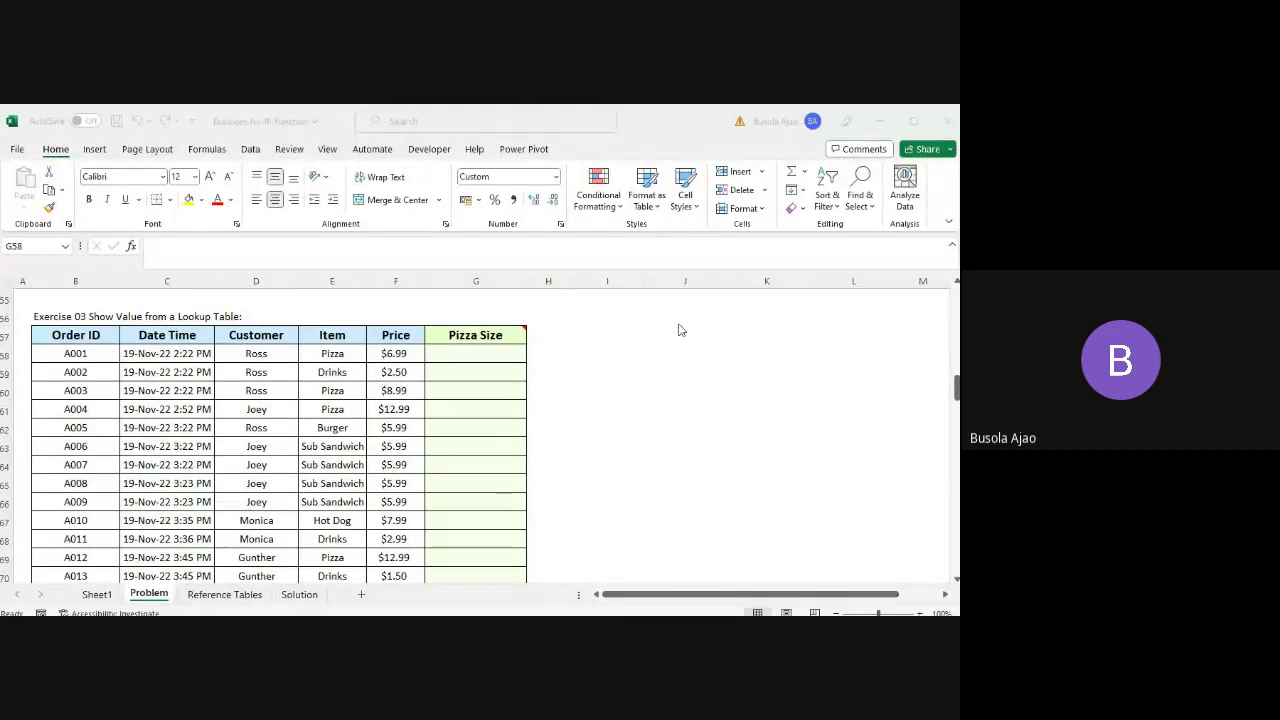
{"action": "left_click", "coordinate": [636, 362]}
{"action": "key", "text": "alt+Tab"}
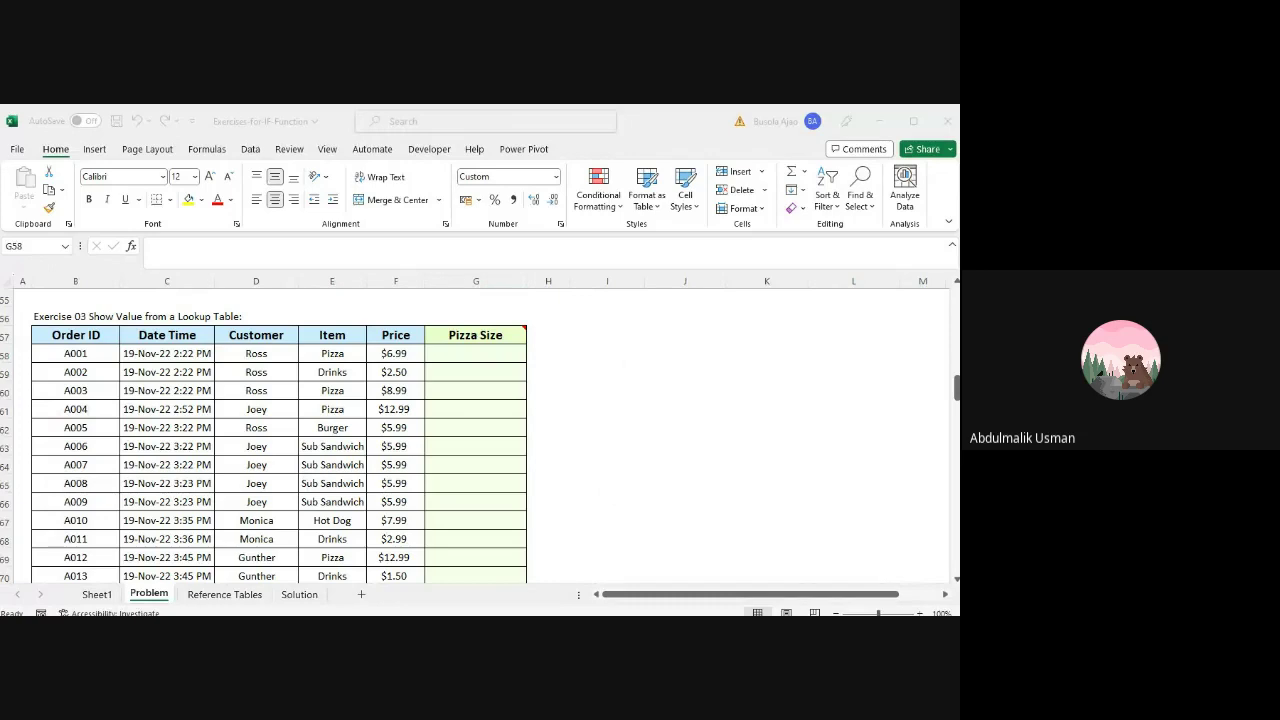
{"action": "key", "text": "alt+Tab"}
{"action": "key", "text": "alt+Tab"}
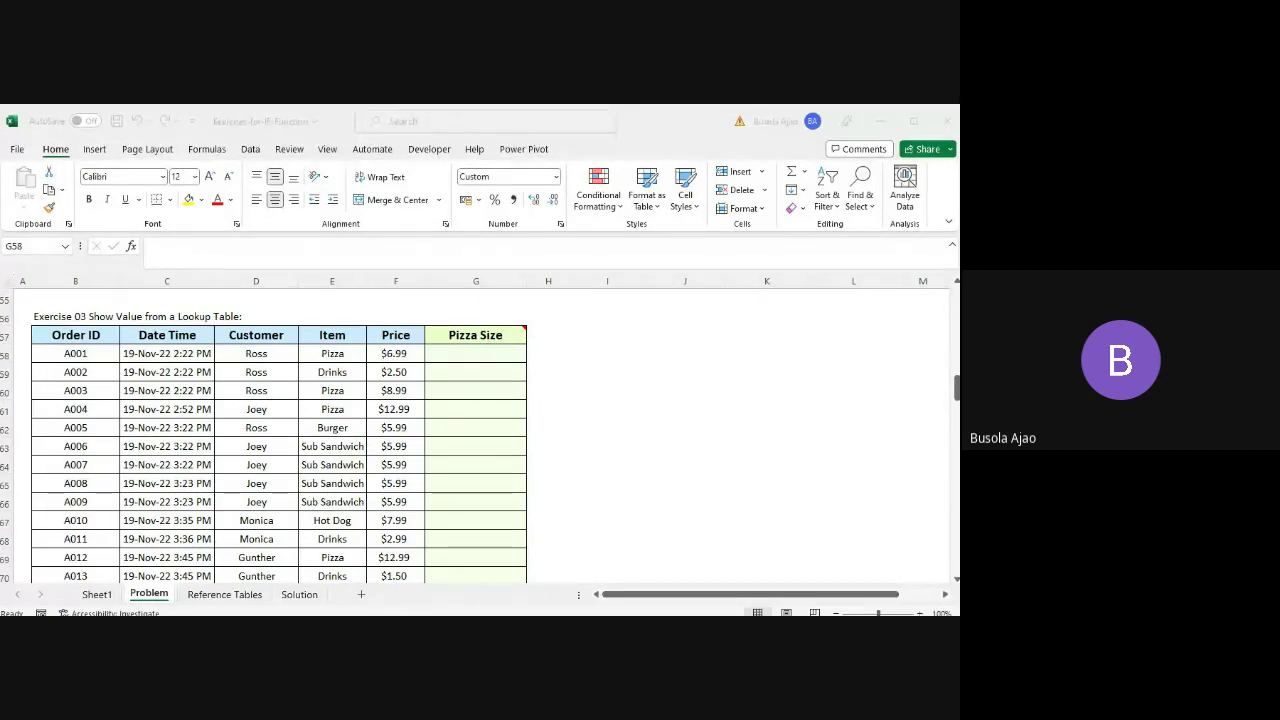
{"action": "left_click", "coordinate": [296, 471]}
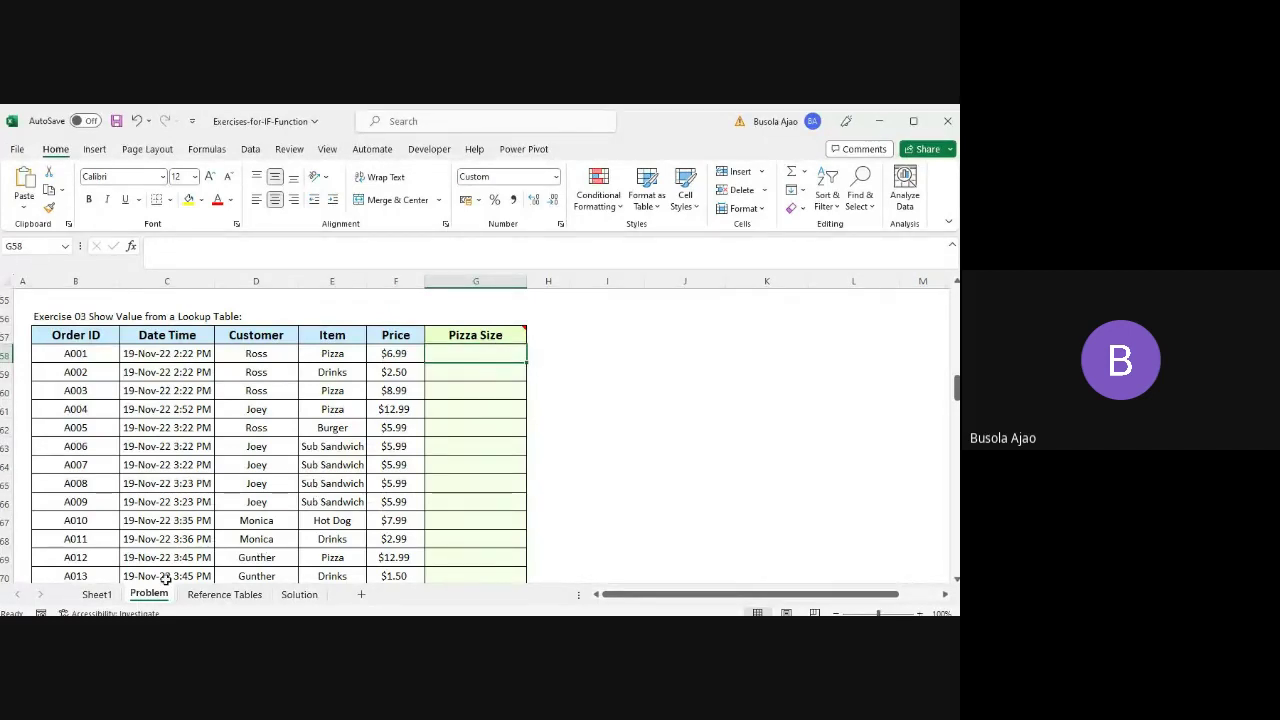
- Examine the IF formula in cell E2 of the Below N300 column on Sheet1
{"action": "left_click", "coordinate": [97, 594]}
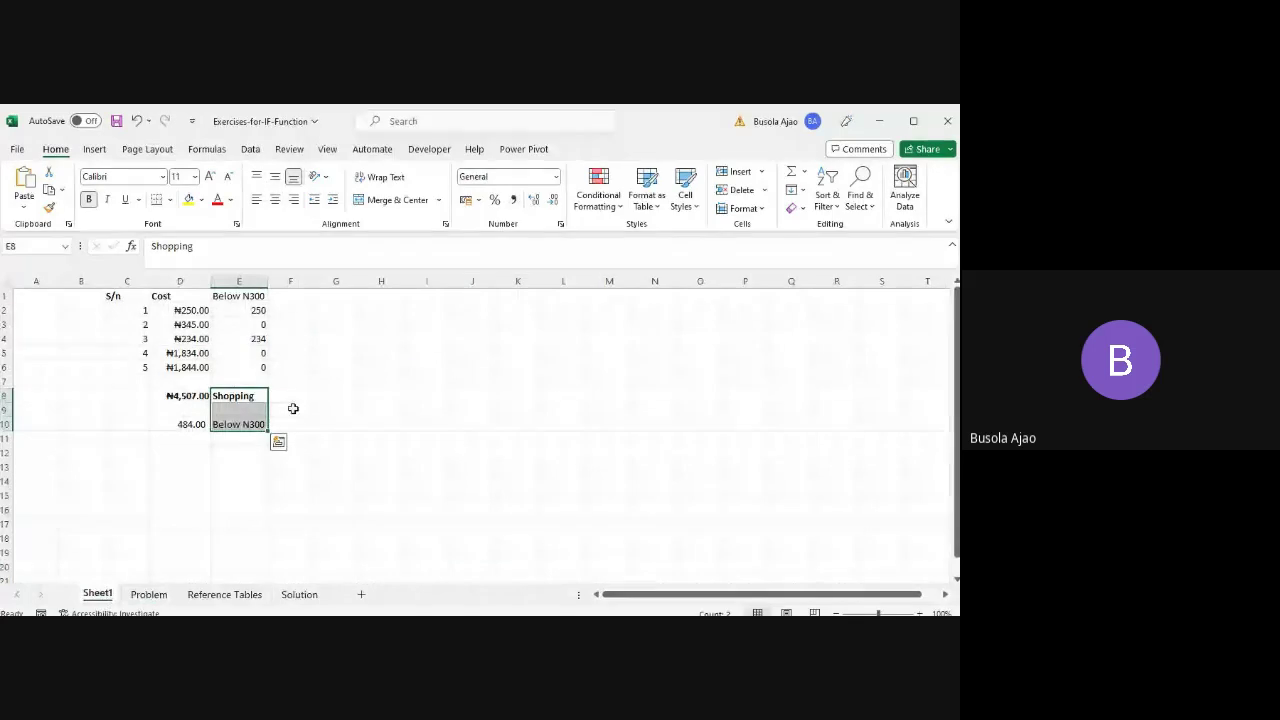
{"action": "left_click", "coordinate": [258, 312]}
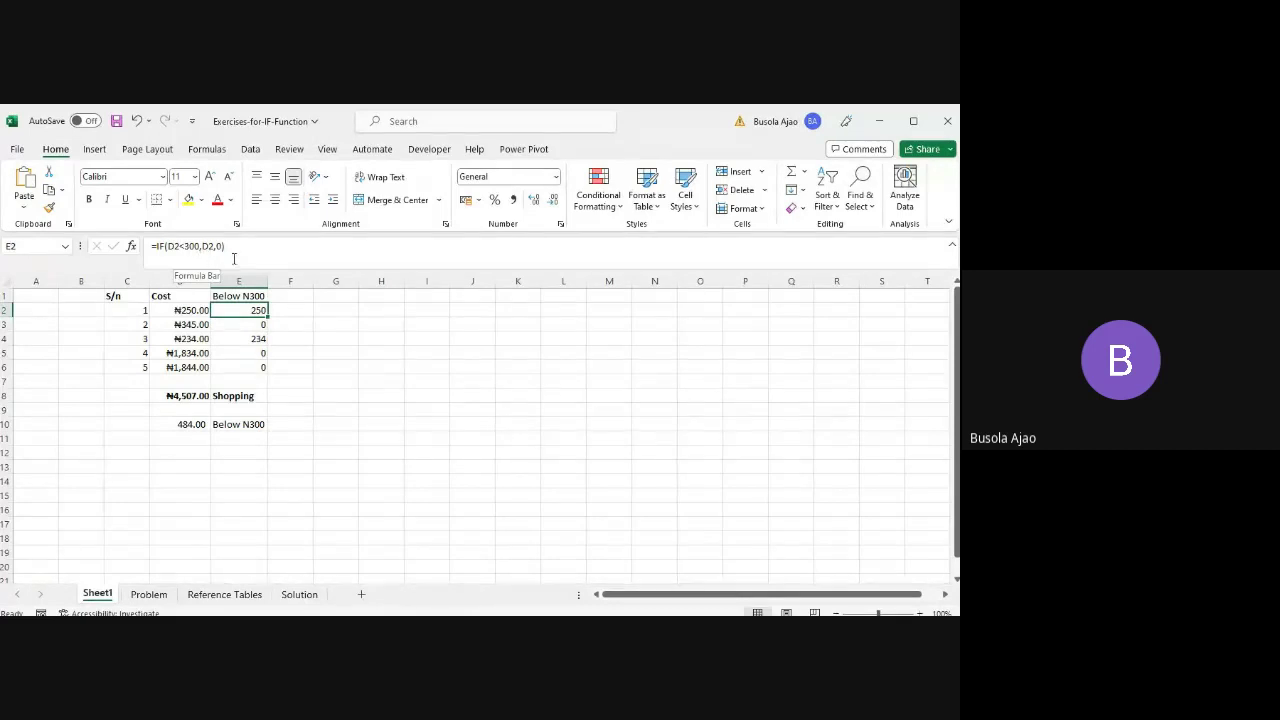
{"action": "left_click", "coordinate": [220, 246]}
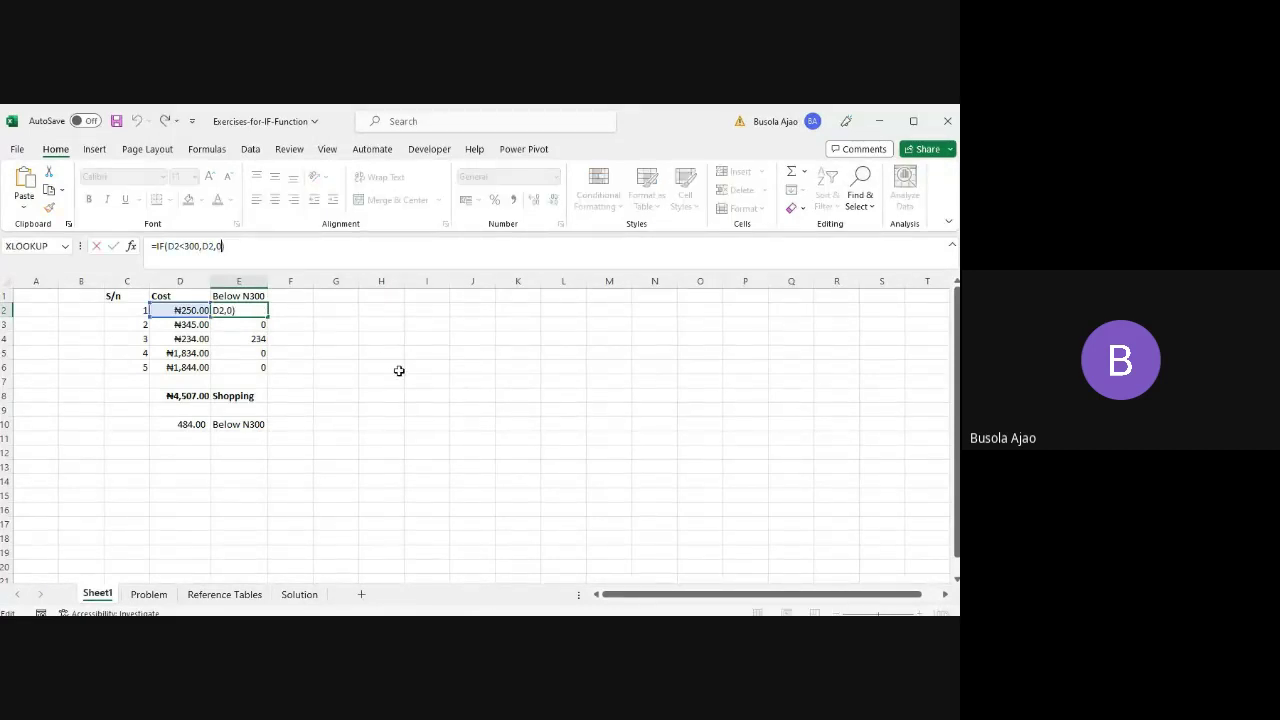
{"action": "left_click", "coordinate": [384, 311]}
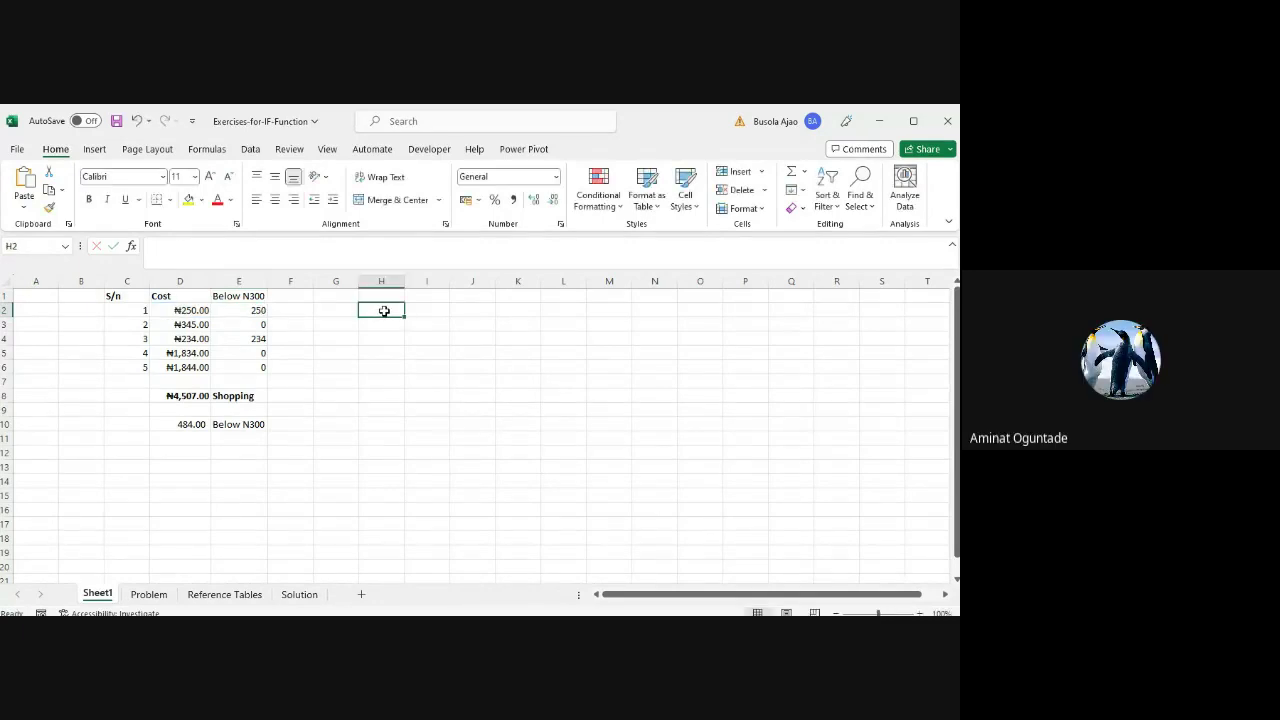
{"action": "left_click", "coordinate": [251, 313]}
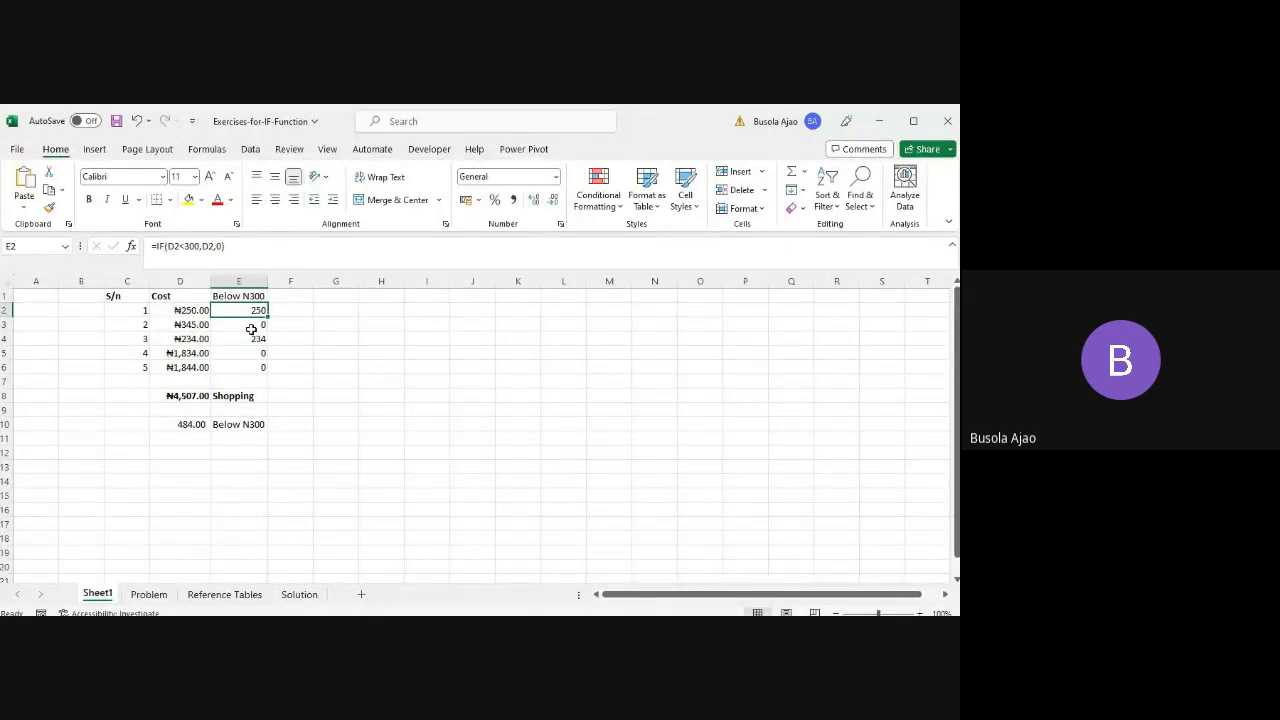
- Enter a sample first name in H3 of Sheet1 and begin a text entry beside it in I3
{"action": "left_click", "coordinate": [399, 322]}
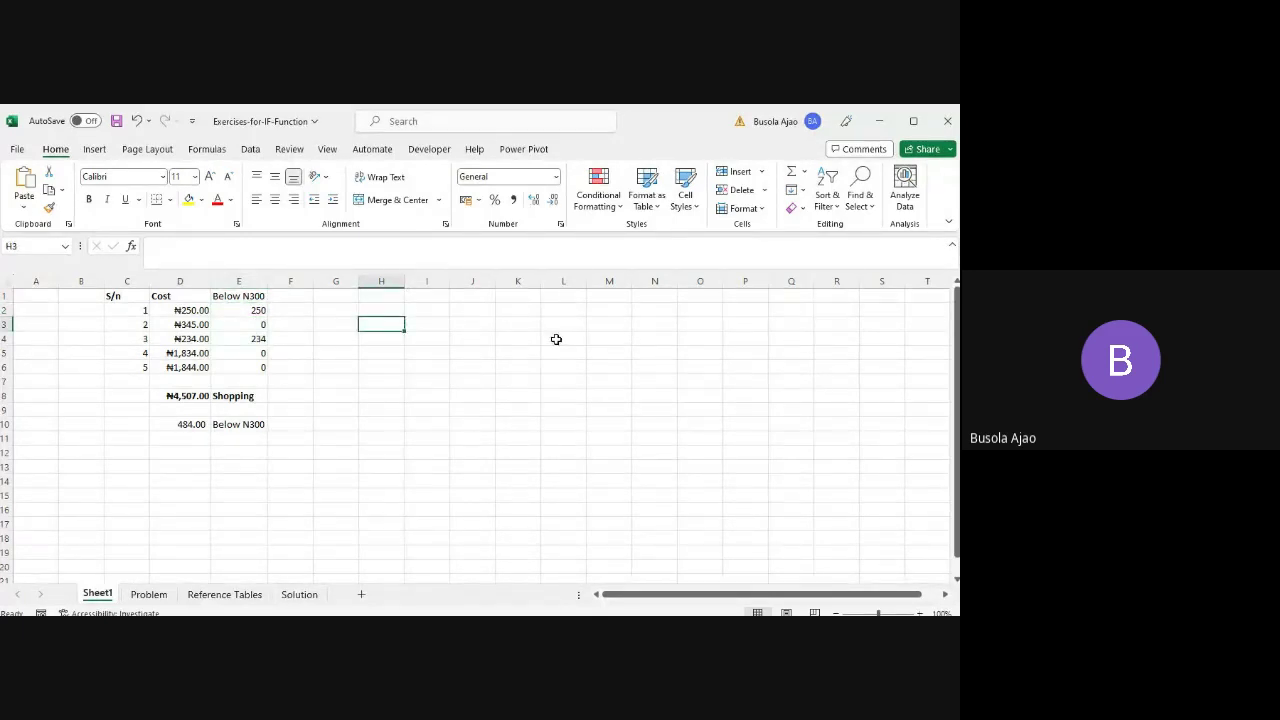
{"action": "type", "text": "John"}
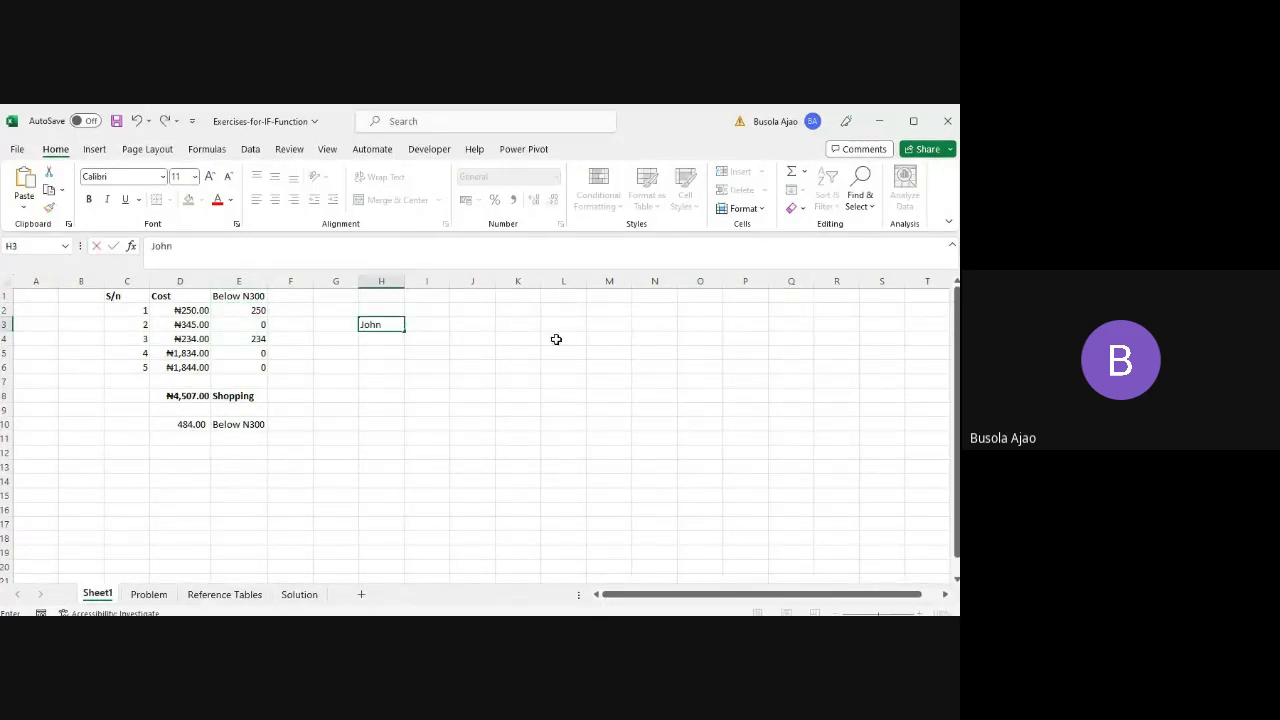
{"action": "key", "text": "Return"}
{"action": "key", "text": "Up"}
{"action": "key", "text": "Right"}
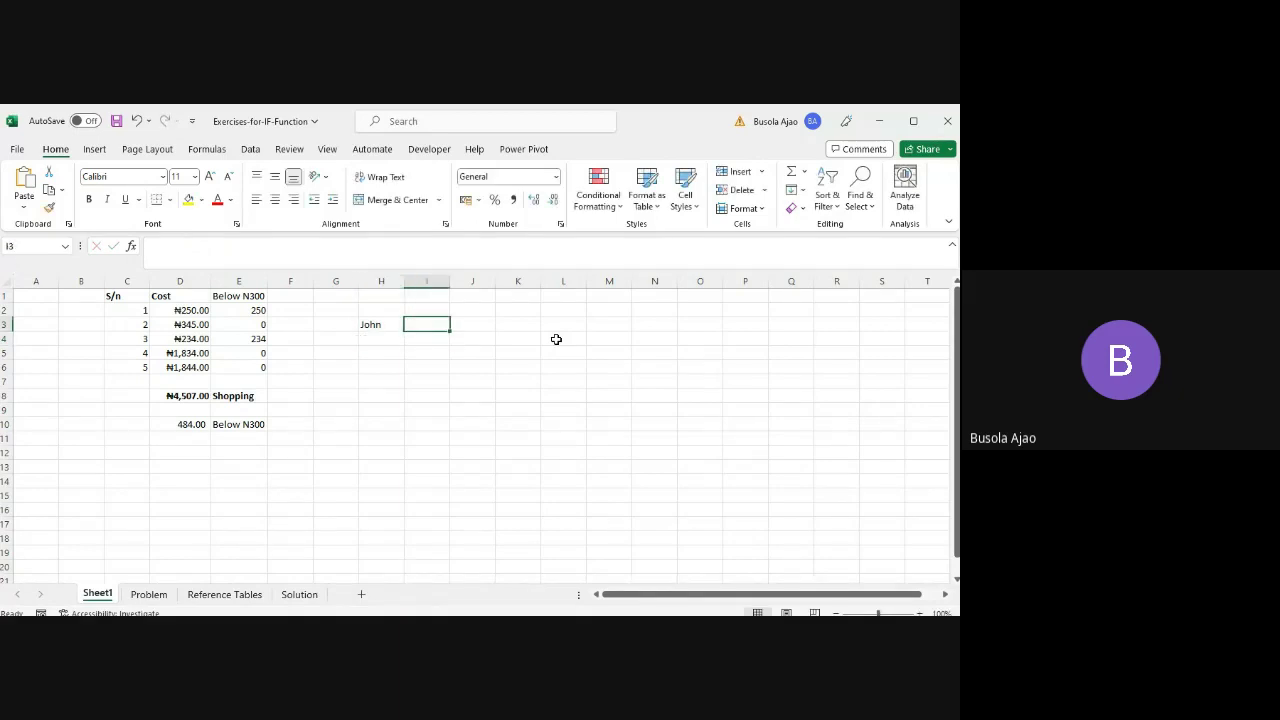
{"action": "type", "text": "Msl"}
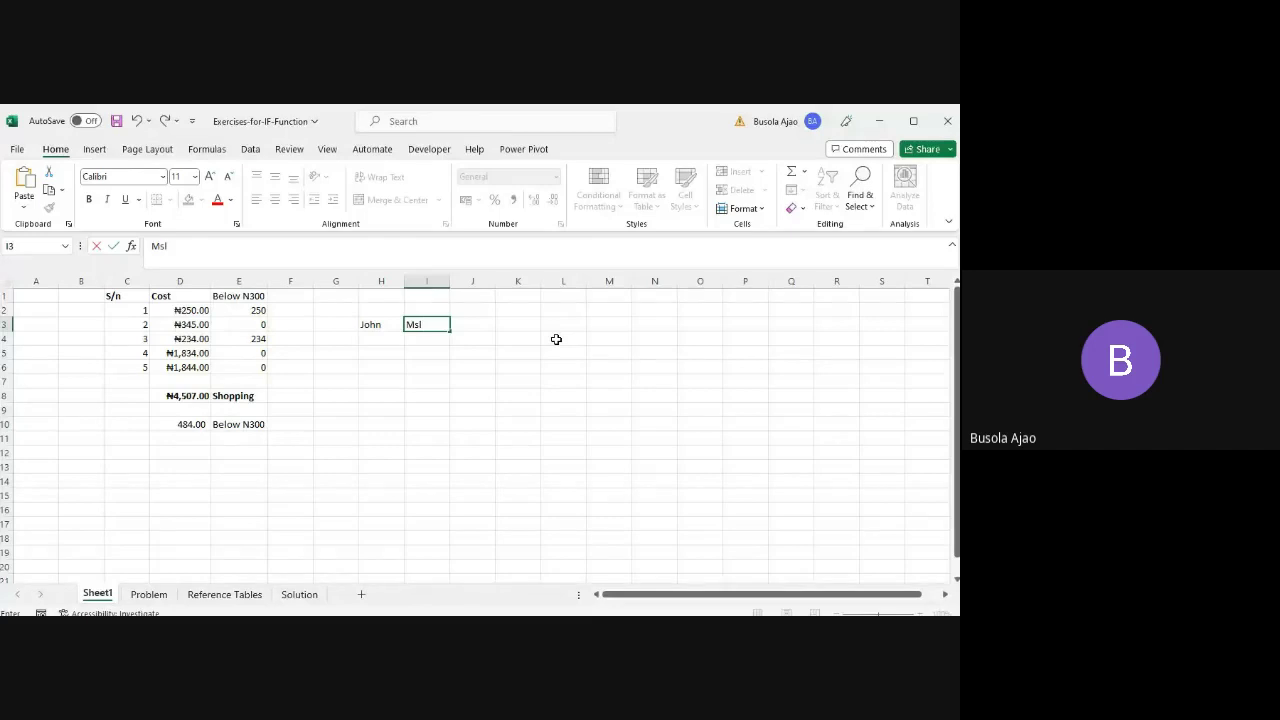
- Enter "Male" as the gender in cell I3, beside the name
{"action": "type", "text": "a"}
{"action": "key", "text": "BackSpace"}
{"action": "key", "text": "BackSpace"}
{"action": "key", "text": "BackSpace"}
{"action": "type", "text": "Male"}
{"action": "key", "text": "Tab"}
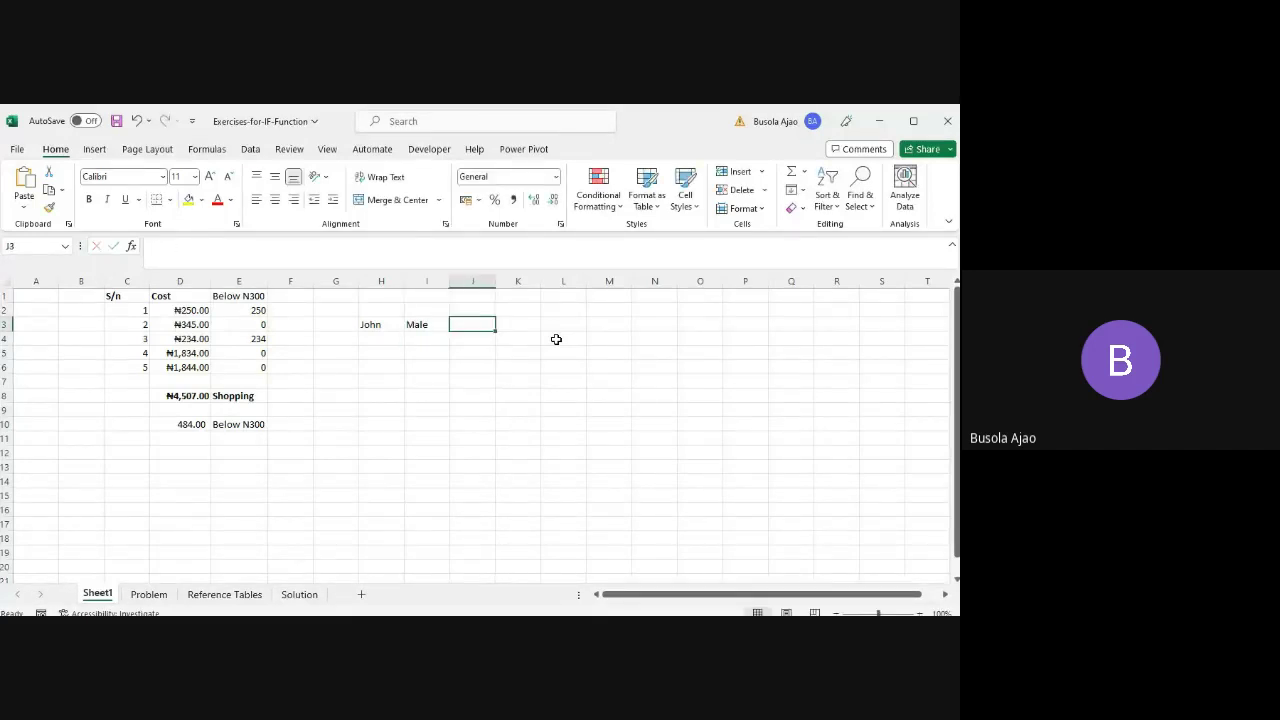
- Enter an IF formula in J3 that returns "Man" when I3 equals "Male" and "Woman" otherwise
{"action": "type", "text": "="}
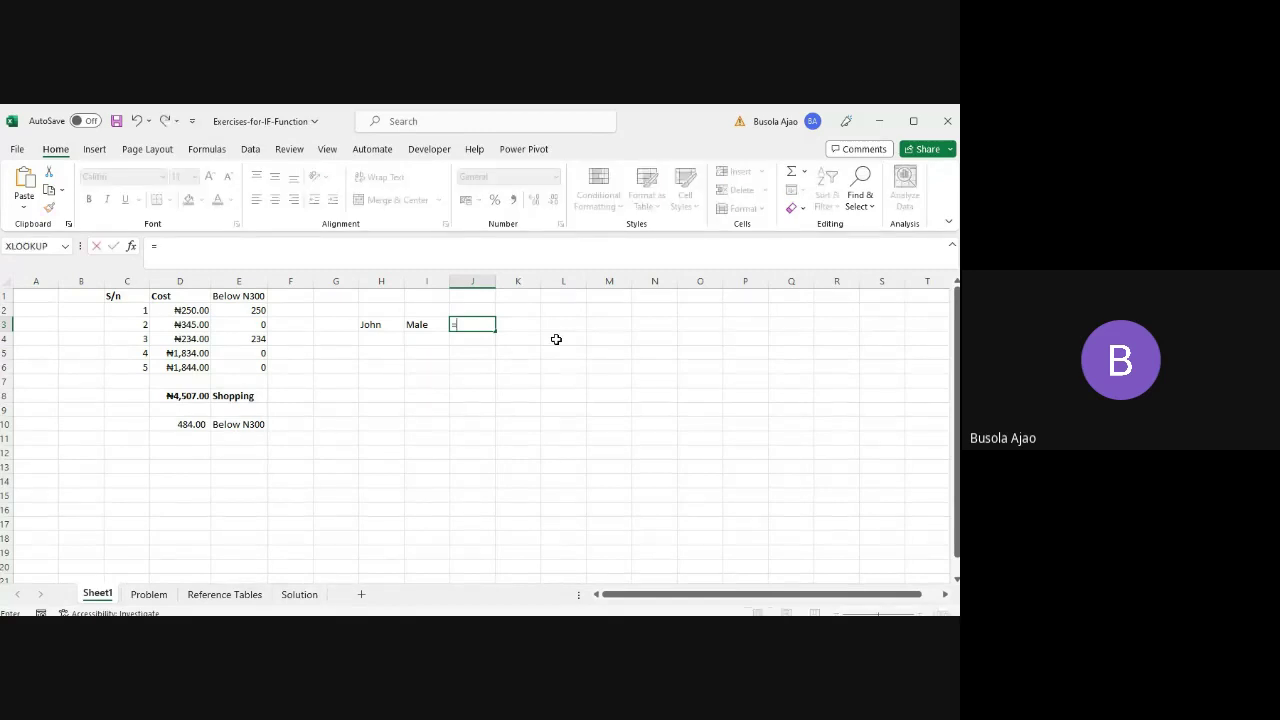
{"action": "type", "text": "If("}
{"action": "left_click", "coordinate": [426, 324]}
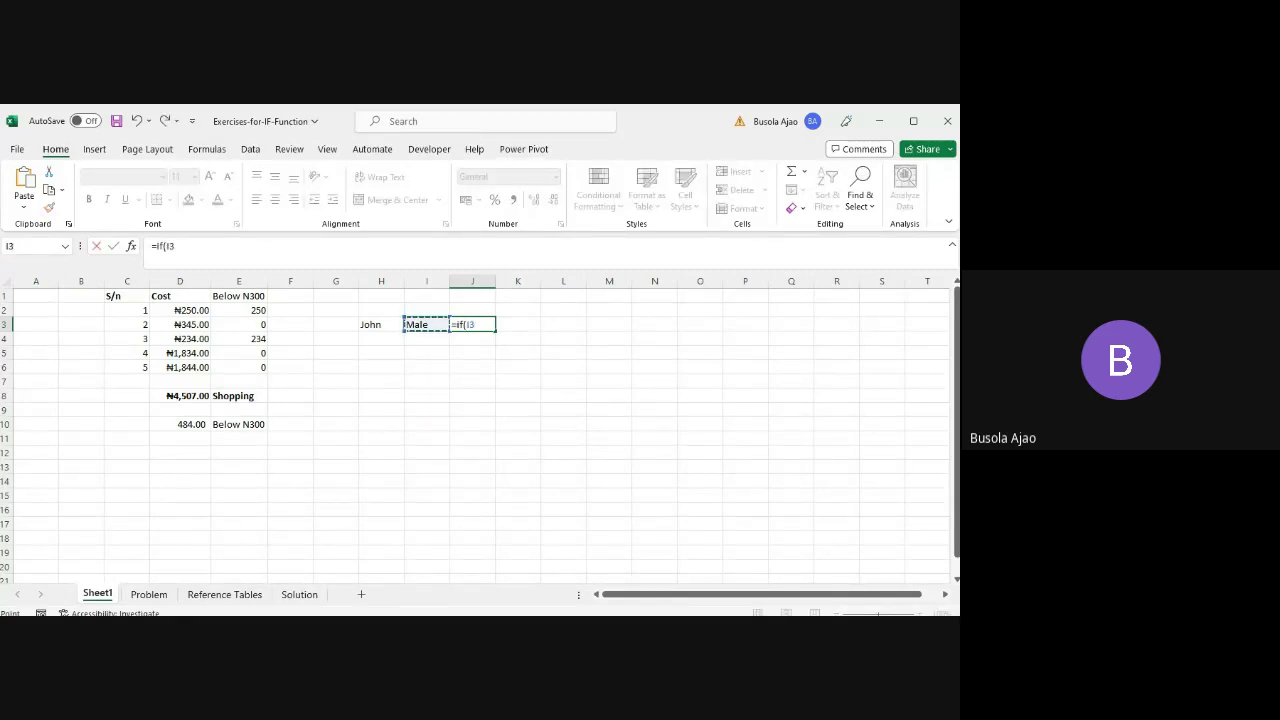
{"action": "type", "text": "="}
{"action": "type", "text": "\"Male\","}
{"action": "type", "text": "Man"}
{"action": "key", "text": "BackSpace"}
{"action": "key", "text": "BackSpace"}
{"action": "key", "text": "BackSpace"}
{"action": "type", "text": "\"Man"}
{"action": "key", "text": "BackSpace"}
{"action": "key", "text": "BackSpace"}
{"action": "type", "text": "an\",\"Woman"}
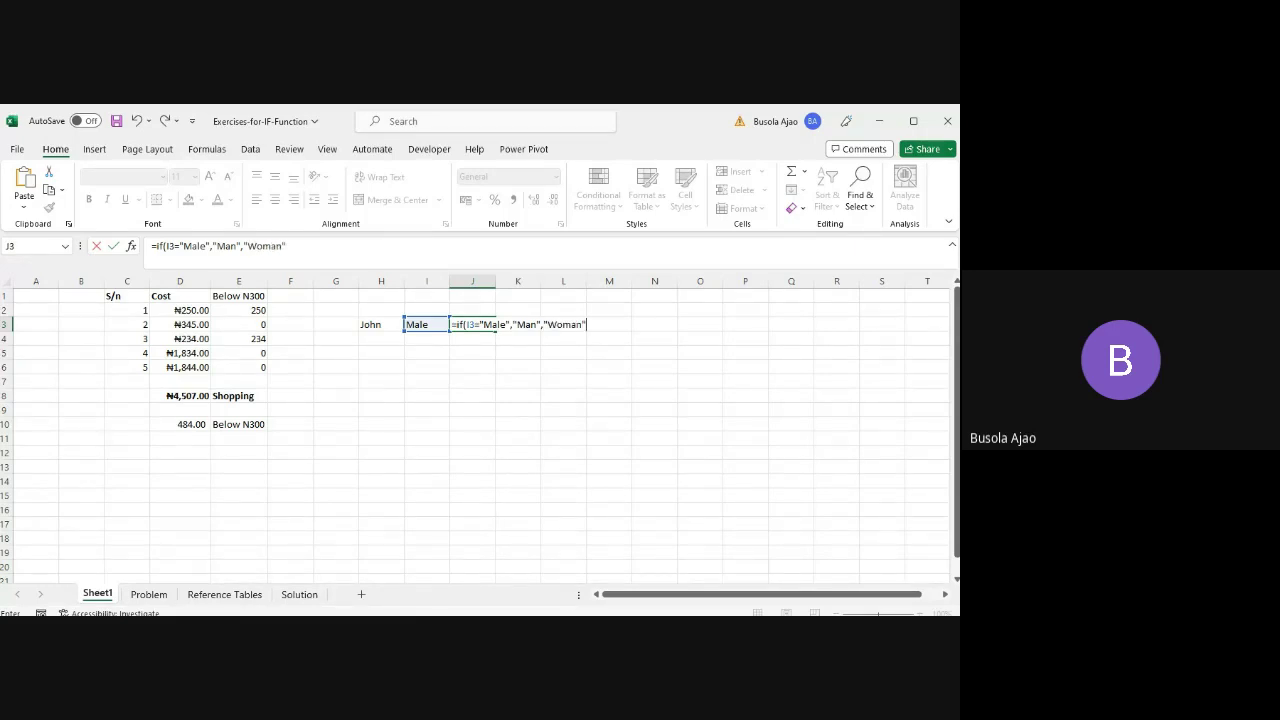
{"action": "type", "text": "\")"}
{"action": "key", "text": "Return"}
{"action": "key", "text": "Down"}
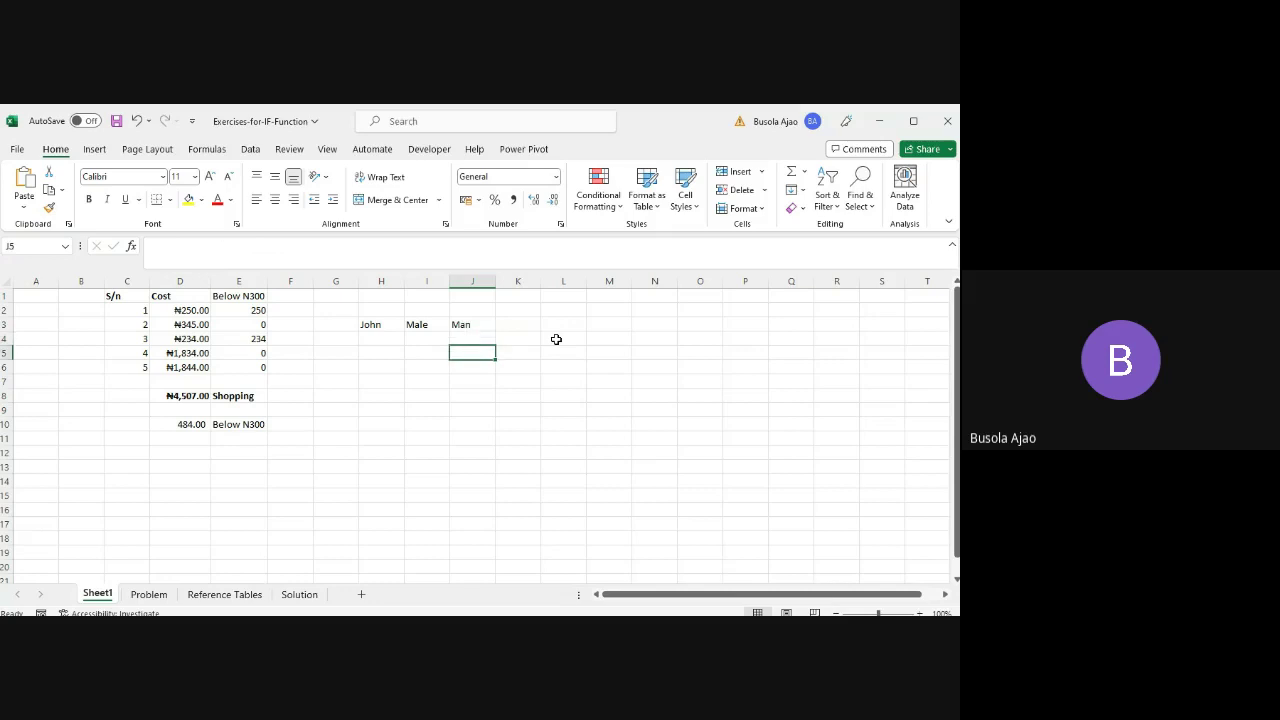
- Examine the arguments of the IF formula in J3 and leave it as it is
{"action": "key", "text": "Up"}
{"action": "key", "text": "Up"}
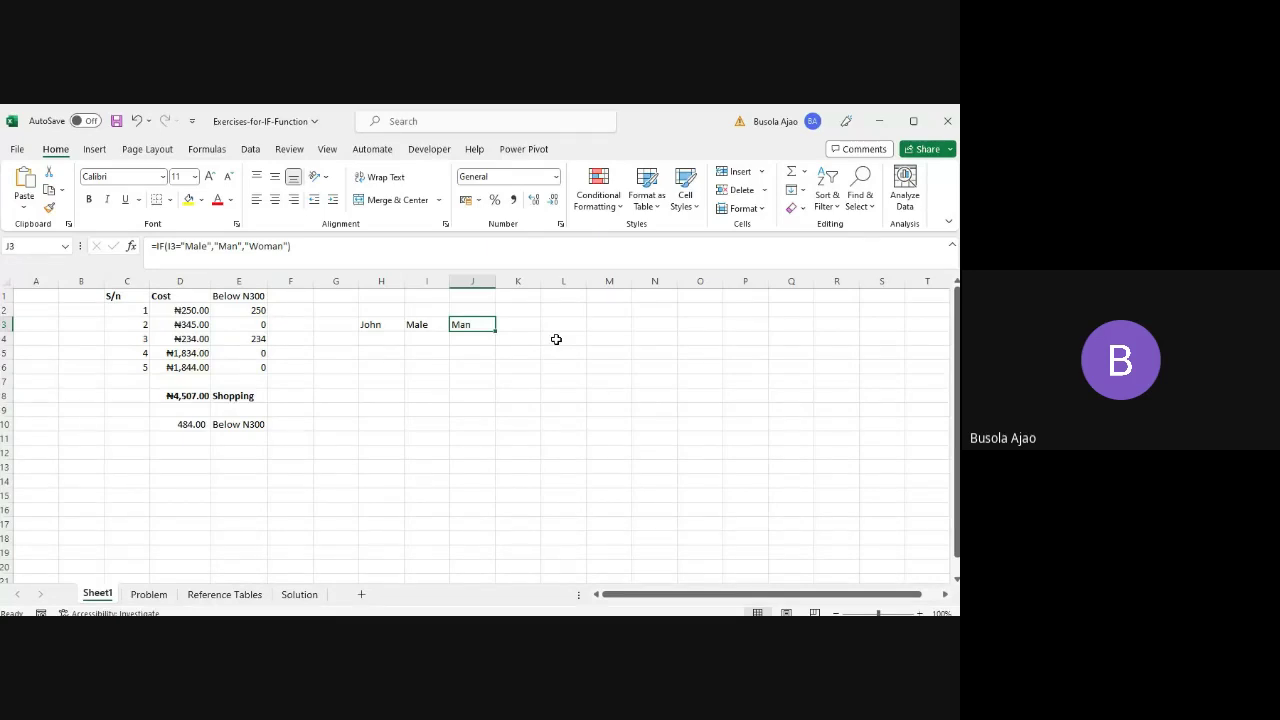
{"action": "left_click", "coordinate": [346, 252]}
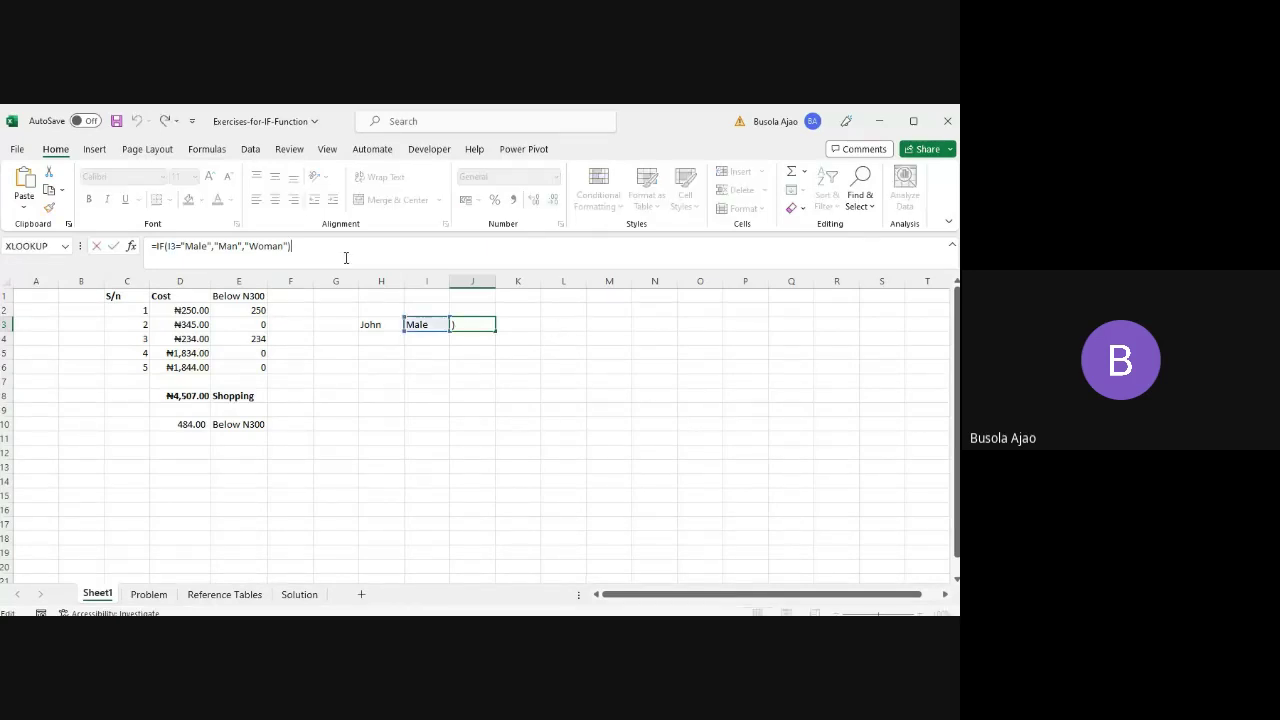
{"action": "key", "text": "Left"}
{"action": "key", "text": "Left"}
{"action": "key", "text": "Left"}
{"action": "key", "text": "Left"}
{"action": "key", "text": "Left"}
{"action": "key", "text": "Left"}
{"action": "key", "text": "Left"}
{"action": "key", "text": "Left"}
{"action": "key", "text": "Left"}
{"action": "key", "text": "Left"}
{"action": "key", "text": "Left"}
{"action": "key", "text": "Left"}
{"action": "key", "text": "Left"}
{"action": "key", "text": "Left"}
{"action": "key", "text": "Left"}
{"action": "key", "text": "Left"}
{"action": "key", "text": "Right"}
{"action": "key", "text": "Right"}
{"action": "key", "text": "Right"}
{"action": "key", "text": "Right"}
{"action": "key", "text": "Right"}
{"action": "key", "text": "Right"}
{"action": "key", "text": "Right"}
{"action": "key", "text": "Right"}
{"action": "key", "text": "Right"}
{"action": "key", "text": "Return"}
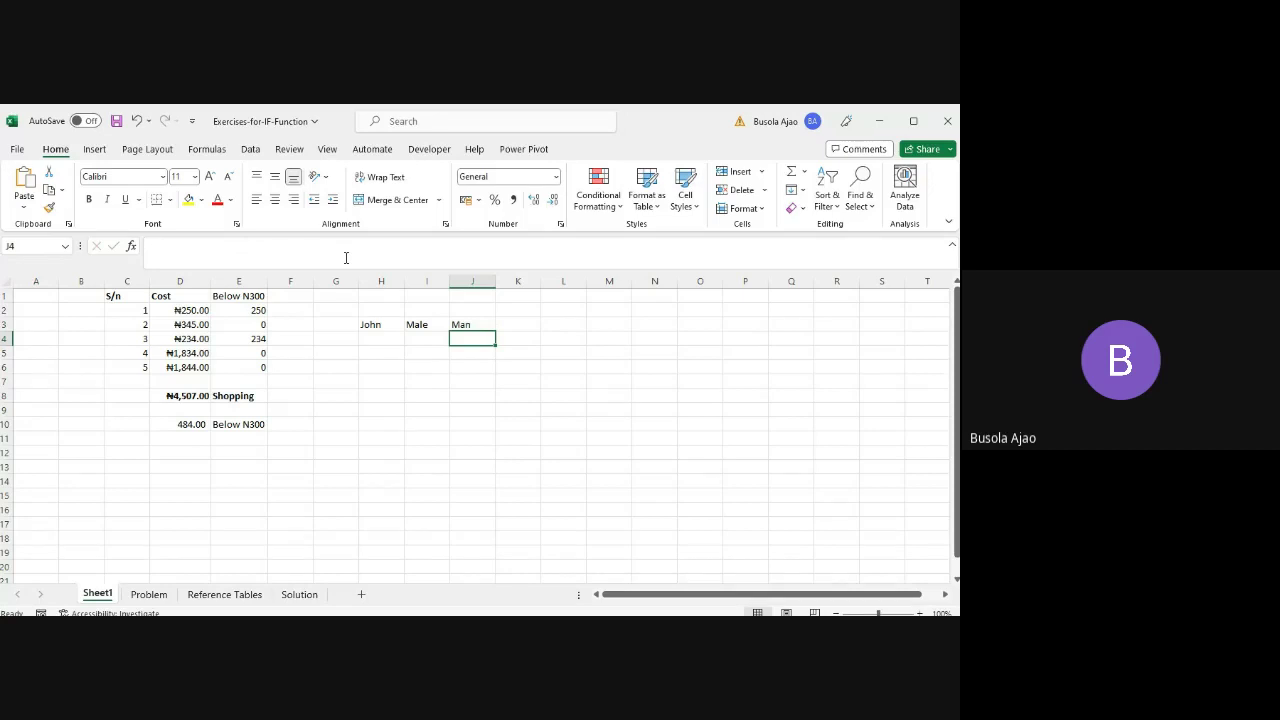
{"action": "key", "text": "alt+Tab"}
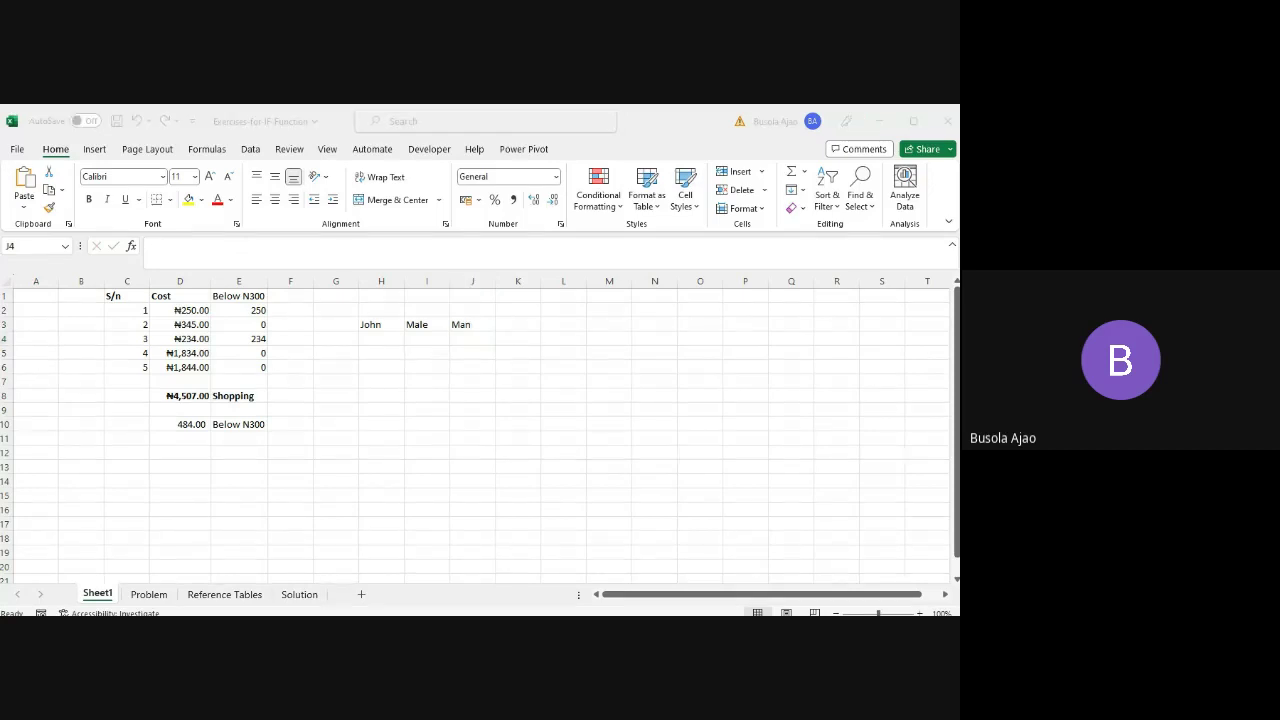
{"action": "key", "text": "alt+Tab"}
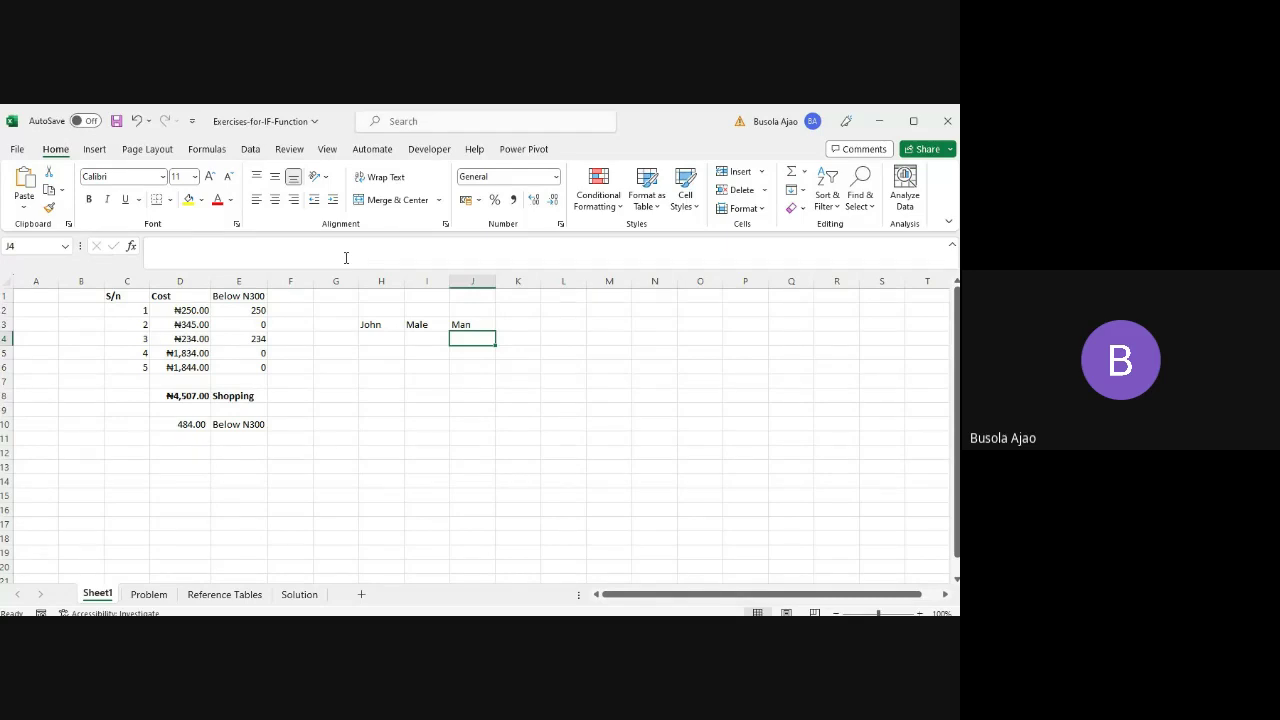
- Enter the label "Old school" in K3, next to the IF result
{"action": "key", "text": "Up"}
{"action": "key", "text": "Right"}
{"action": "key", "text": "Left"}
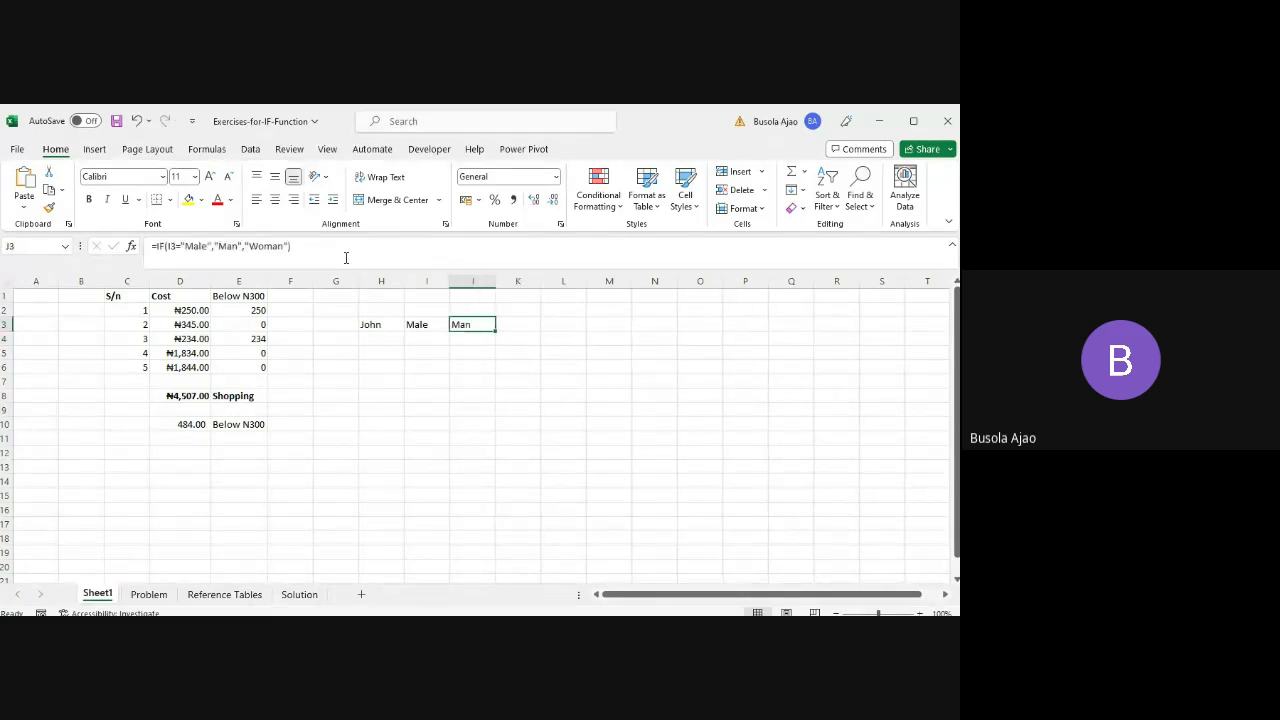
{"action": "key", "text": "Right"}
{"action": "type", "text": "Old sch"}
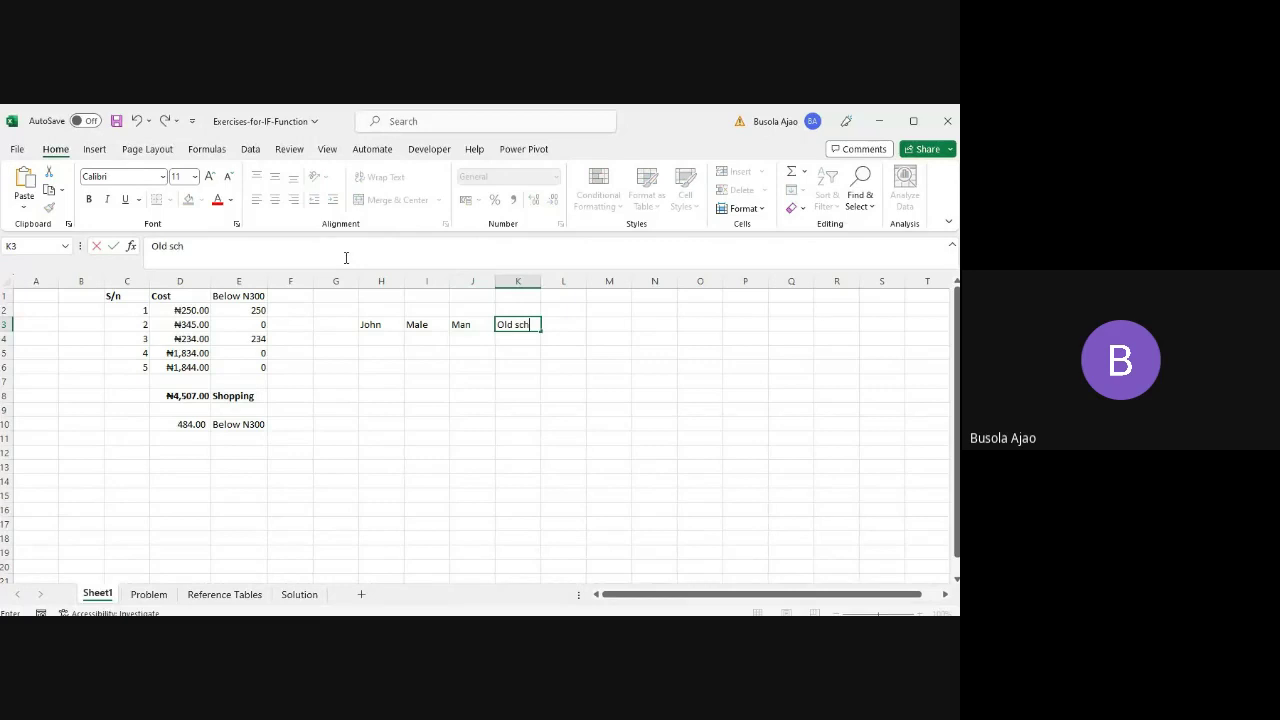
{"action": "type", "text": "ool"}
{"action": "key", "text": "Return"}
{"action": "key", "text": "Up"}
{"action": "key", "text": "Left"}
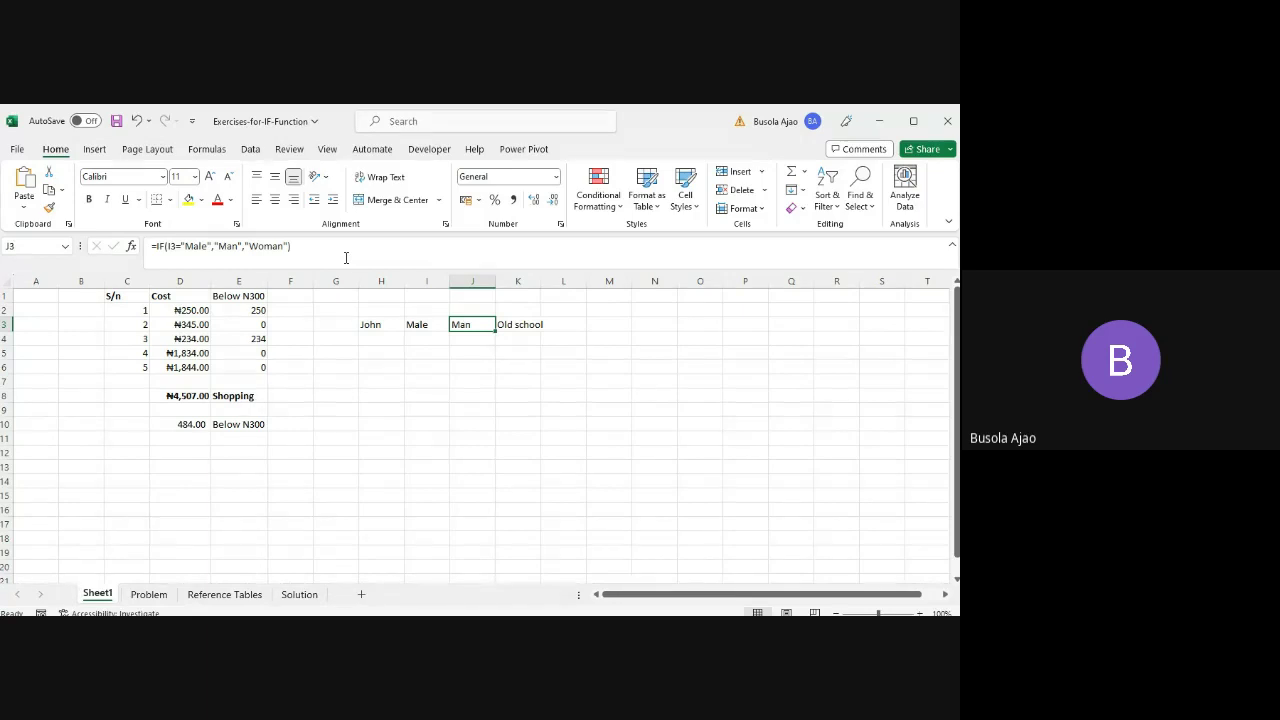
- Enter "Male" in M1 and "TransMan" in N1 as example categories
{"action": "key", "text": "Right"}
{"action": "key", "text": "Up"}
{"action": "key", "text": "Up"}
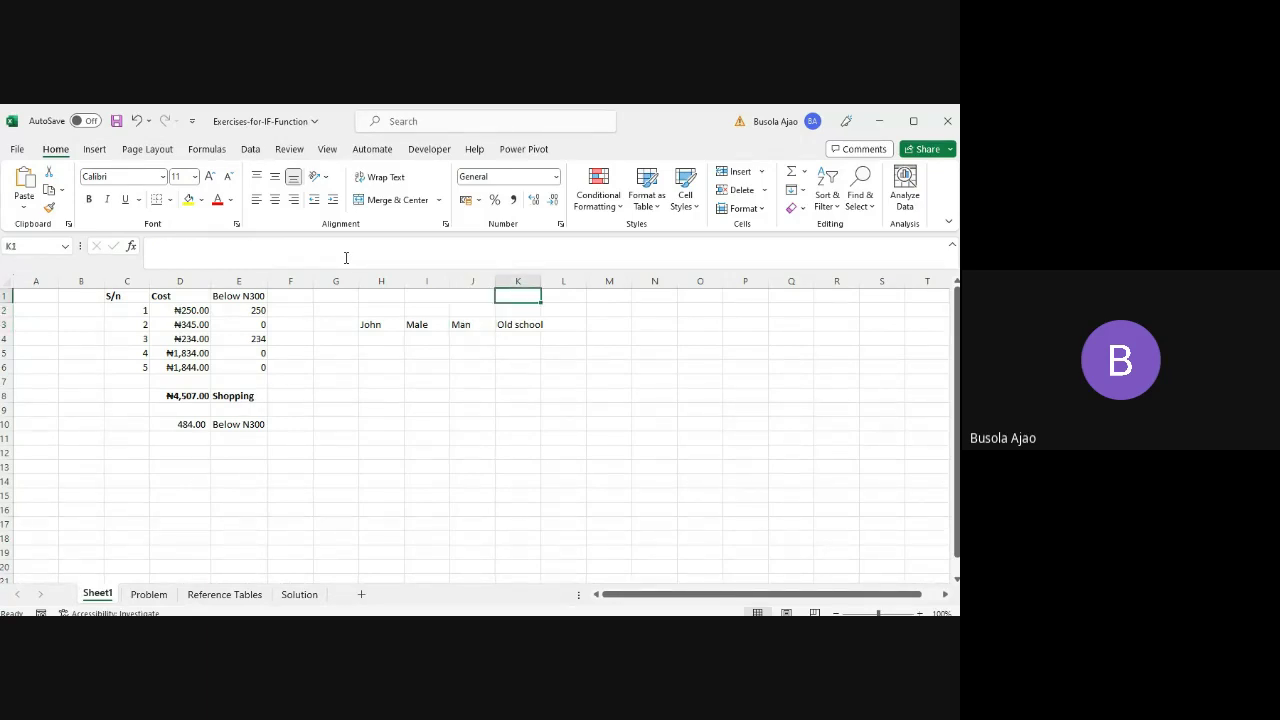
{"action": "key", "text": "Right"}
{"action": "key", "text": "Right"}
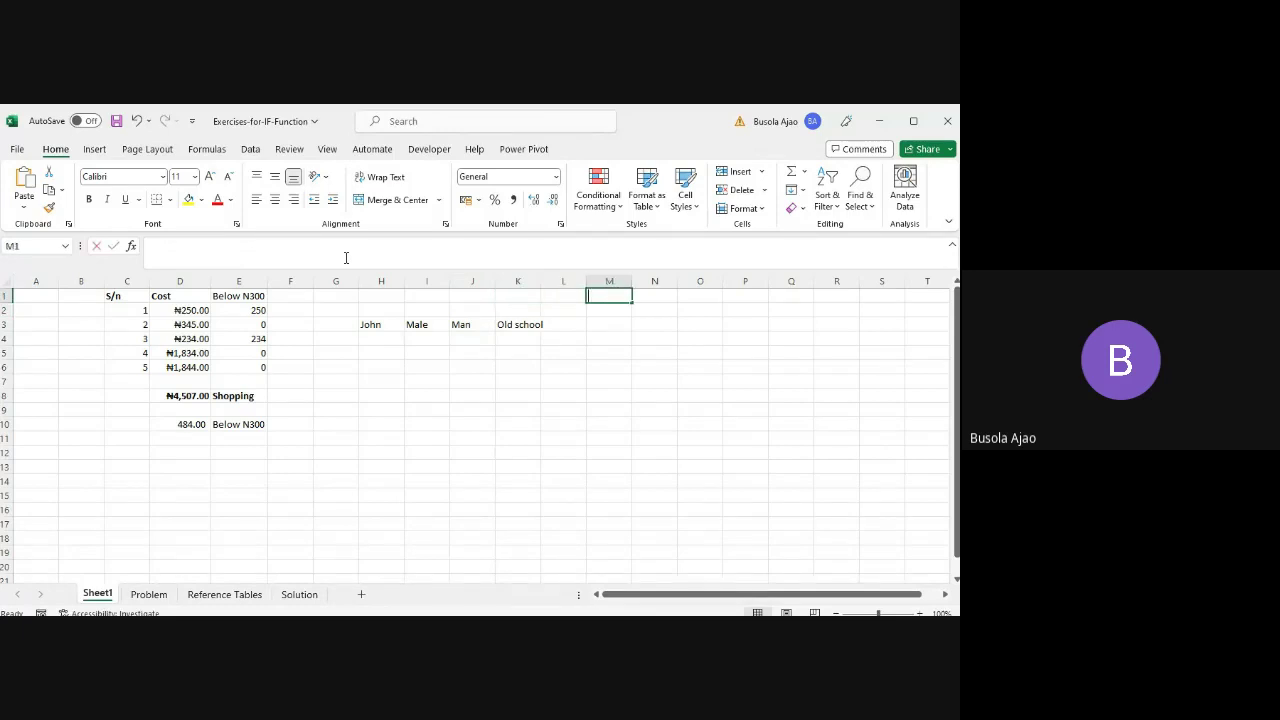
{"action": "type", "text": "Male"}
{"action": "key", "text": "Right"}
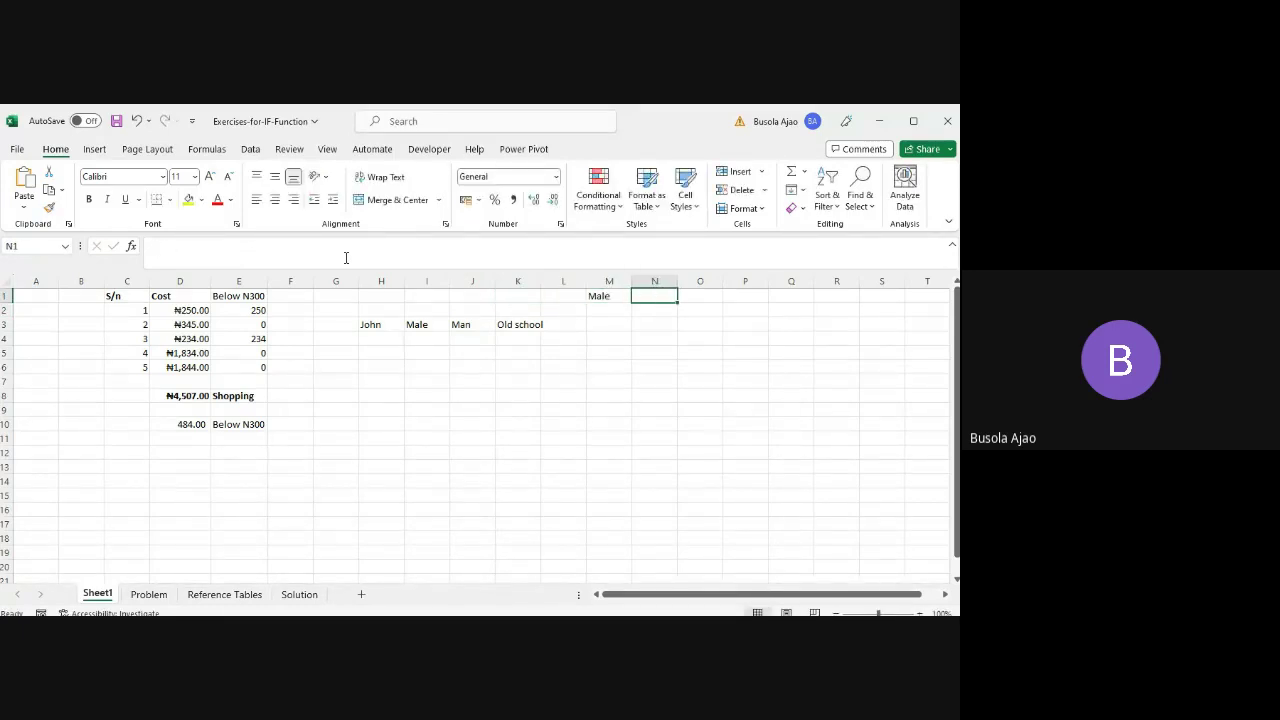
{"action": "type", "text": "TransMa"}
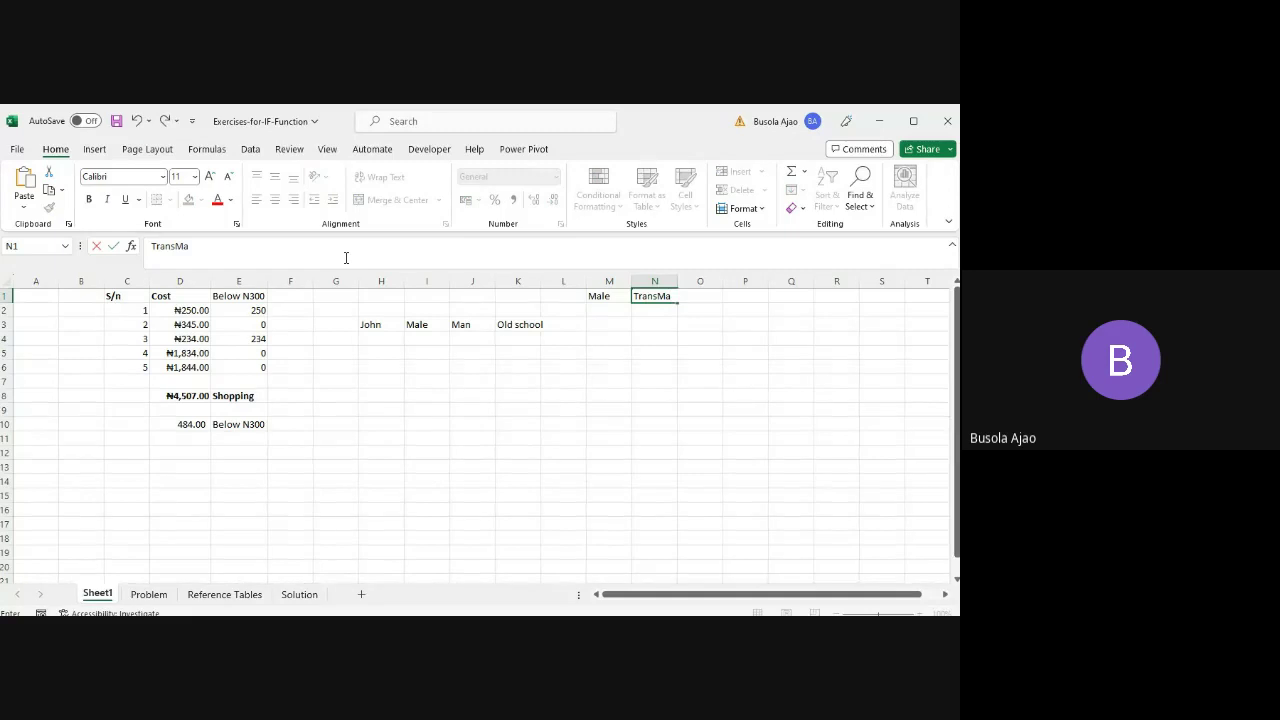
{"action": "type", "text": "n"}
{"action": "key", "text": "Return"}
{"action": "key", "text": "Down"}
{"action": "key", "text": "Left"}
{"action": "key", "text": "Left"}
{"action": "key", "text": "Left"}
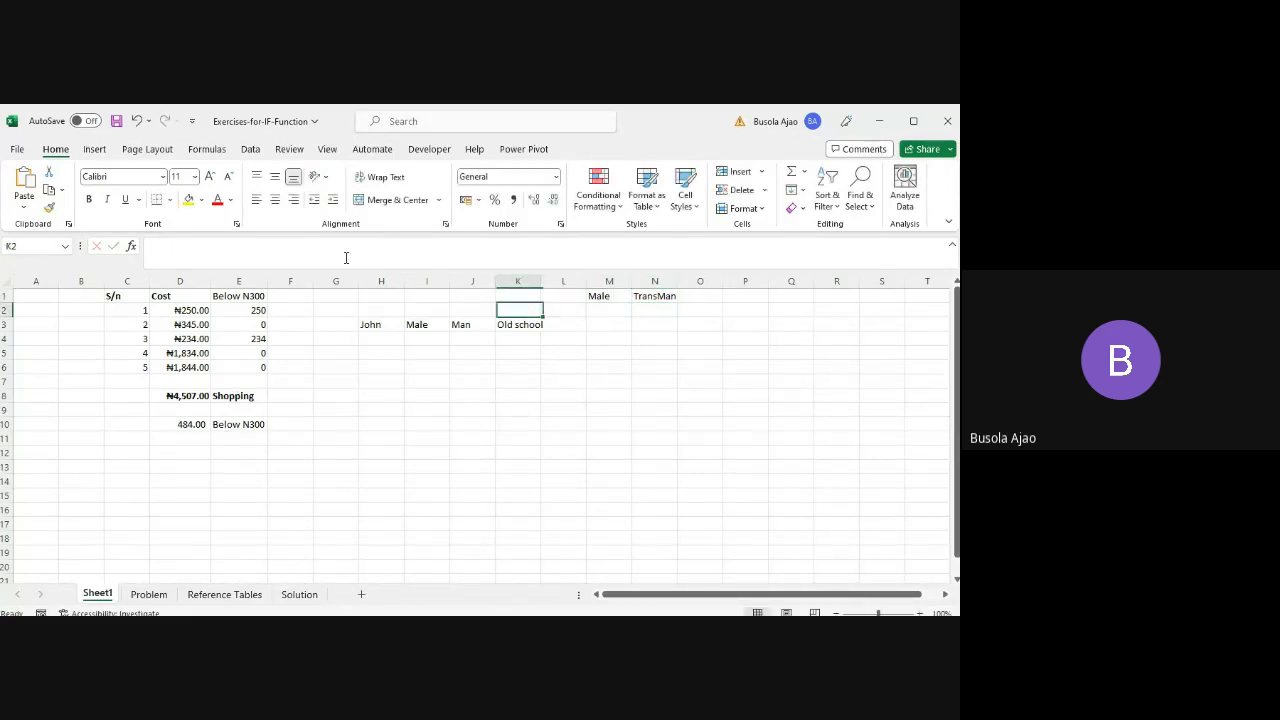
{"action": "key", "text": "Left"}
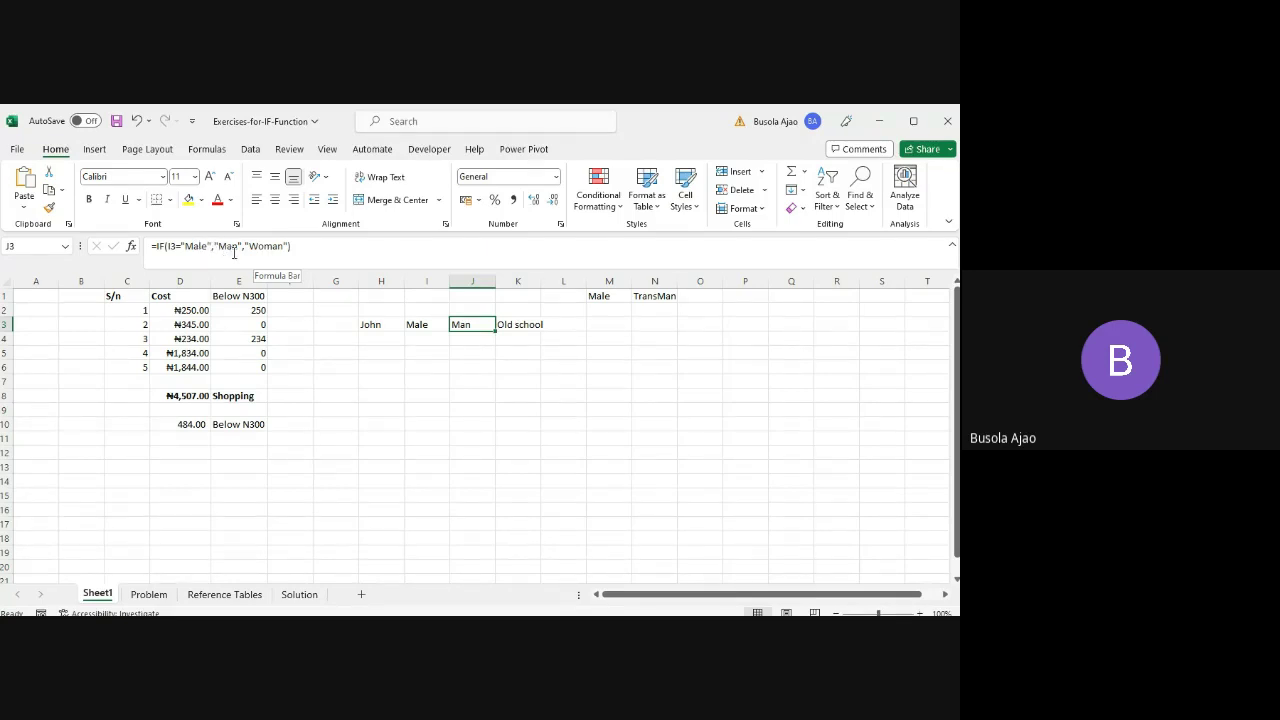
- Add "CisMan" in O1 as a further example category
{"action": "left_click", "coordinate": [705, 296]}
{"action": "type", "text": "CisMan"}
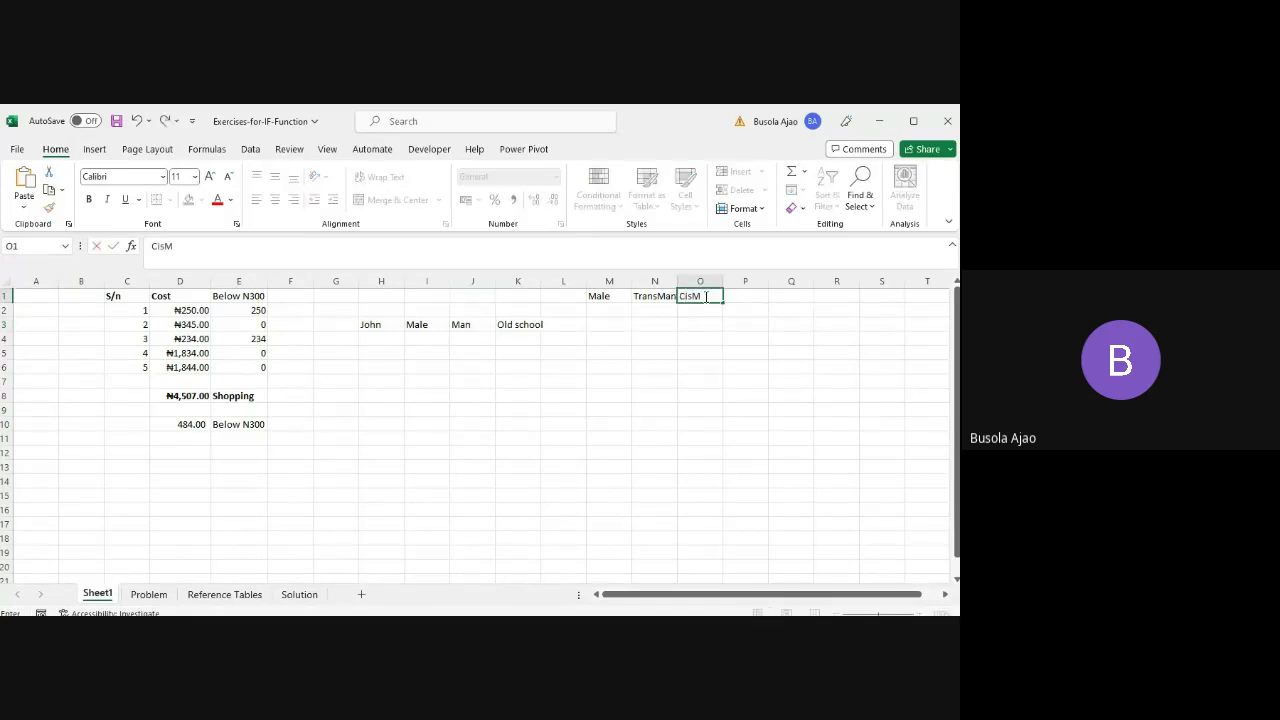
{"action": "key", "text": "Return"}
{"action": "key", "text": "Up"}
{"action": "key", "text": "Left"}
{"action": "key", "text": "Left"}
{"action": "key", "text": "Left"}
{"action": "key", "text": "Left"}
{"action": "key", "text": "Left"}
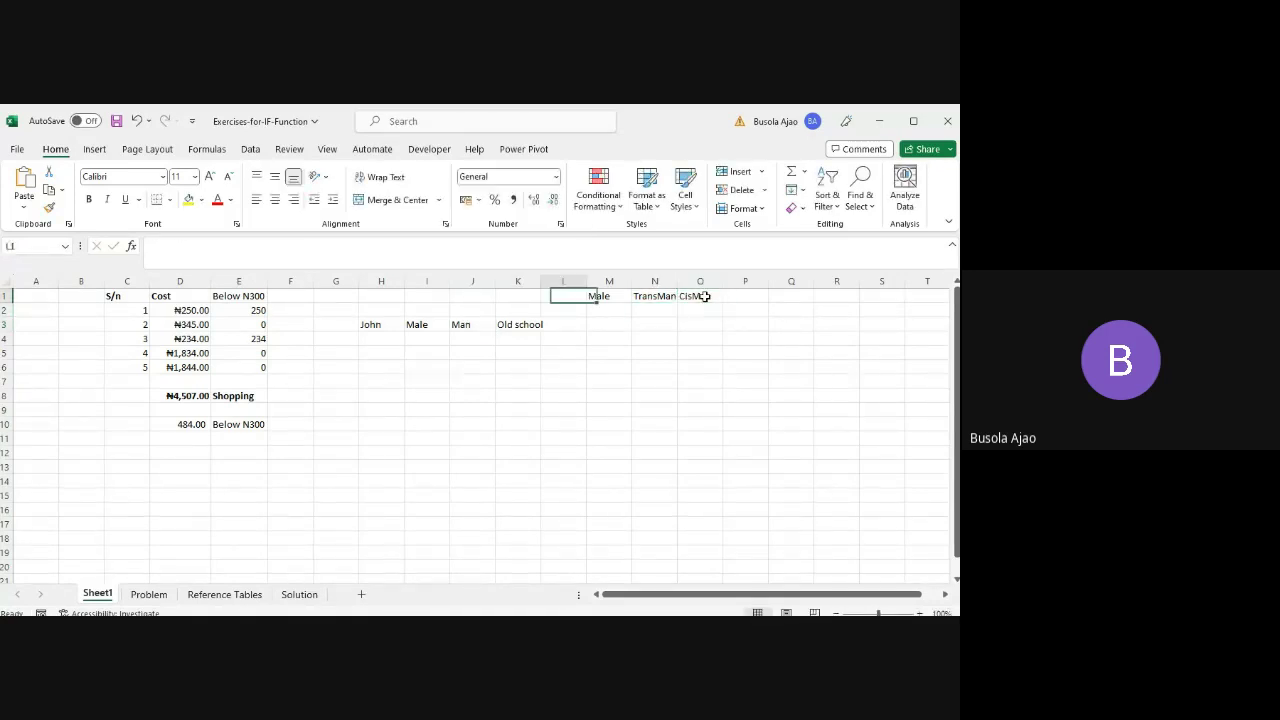
{"action": "key", "text": "Down"}
{"action": "key", "text": "Down"}
{"action": "key", "text": "Right"}
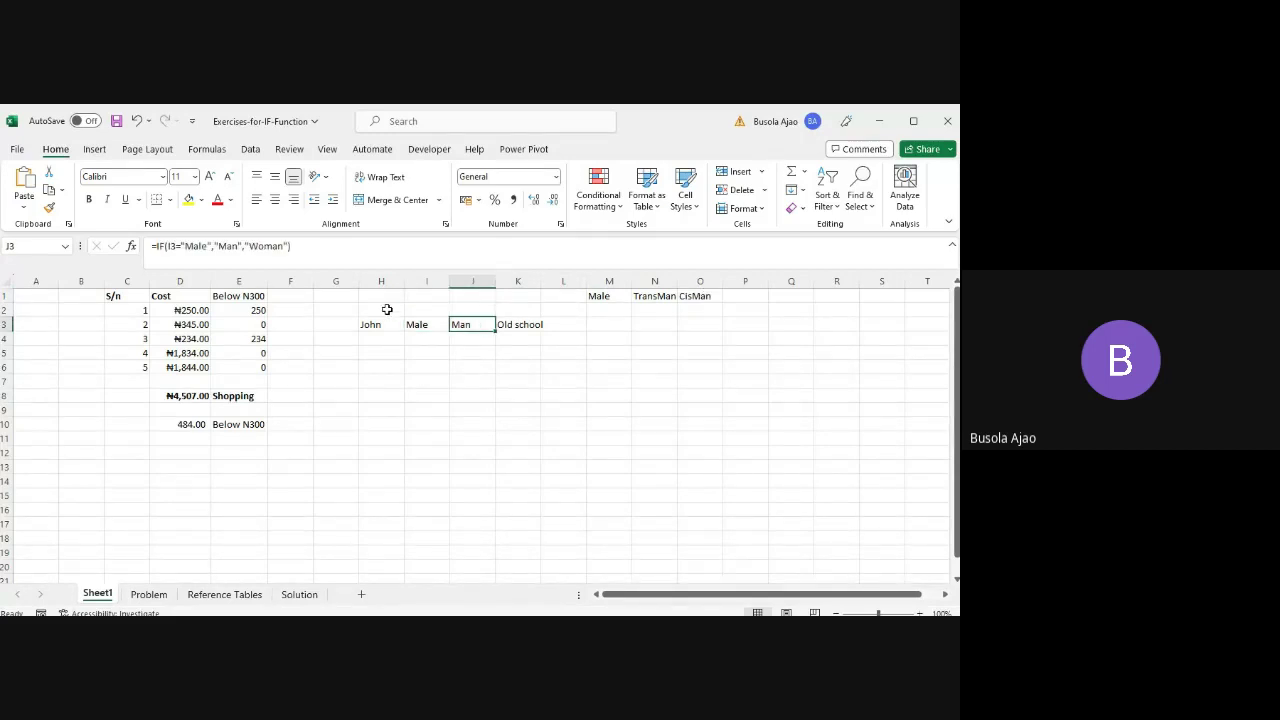
- Replace "Man" in the J3 formula with a nested IF comparing H3 with the unquoted name there, returning "CisMale" or "TransMale"
{"action": "left_click", "coordinate": [242, 249]}
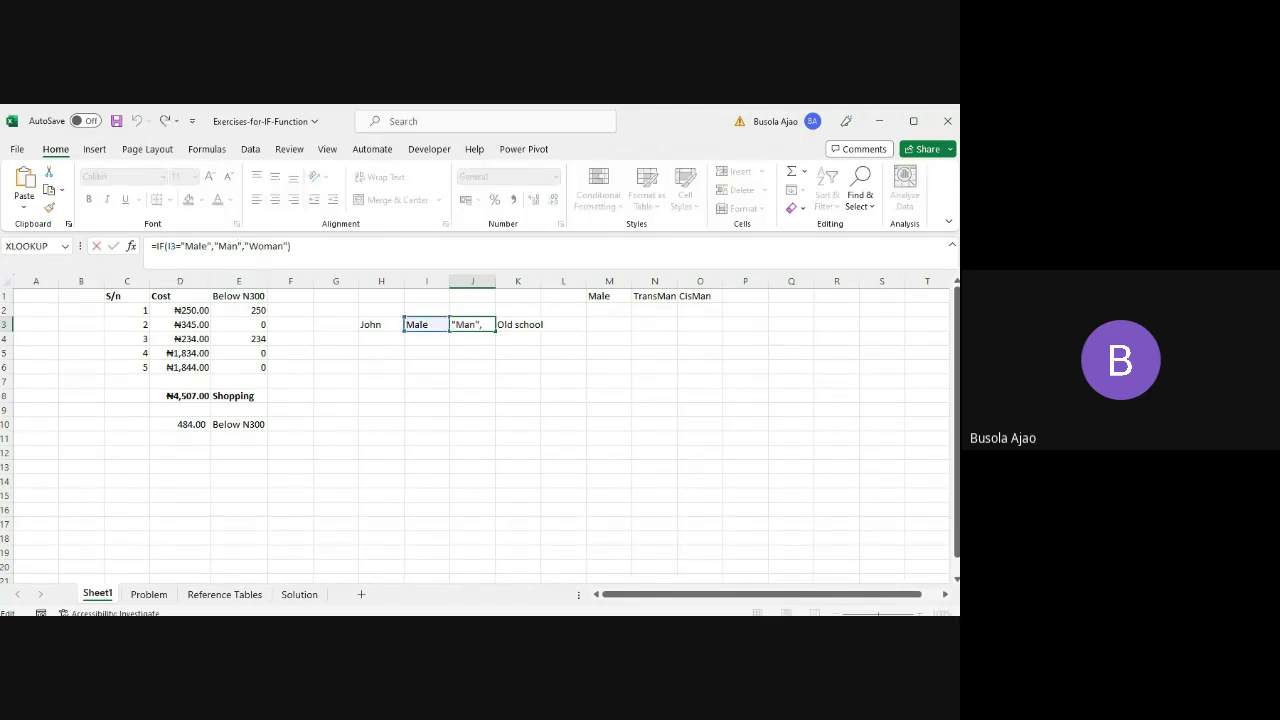
{"action": "key", "text": "BackSpace"}
{"action": "key", "text": "BackSpace"}
{"action": "key", "text": "BackSpace"}
{"action": "key", "text": "BackSpace"}
{"action": "key", "text": "BackSpace"}
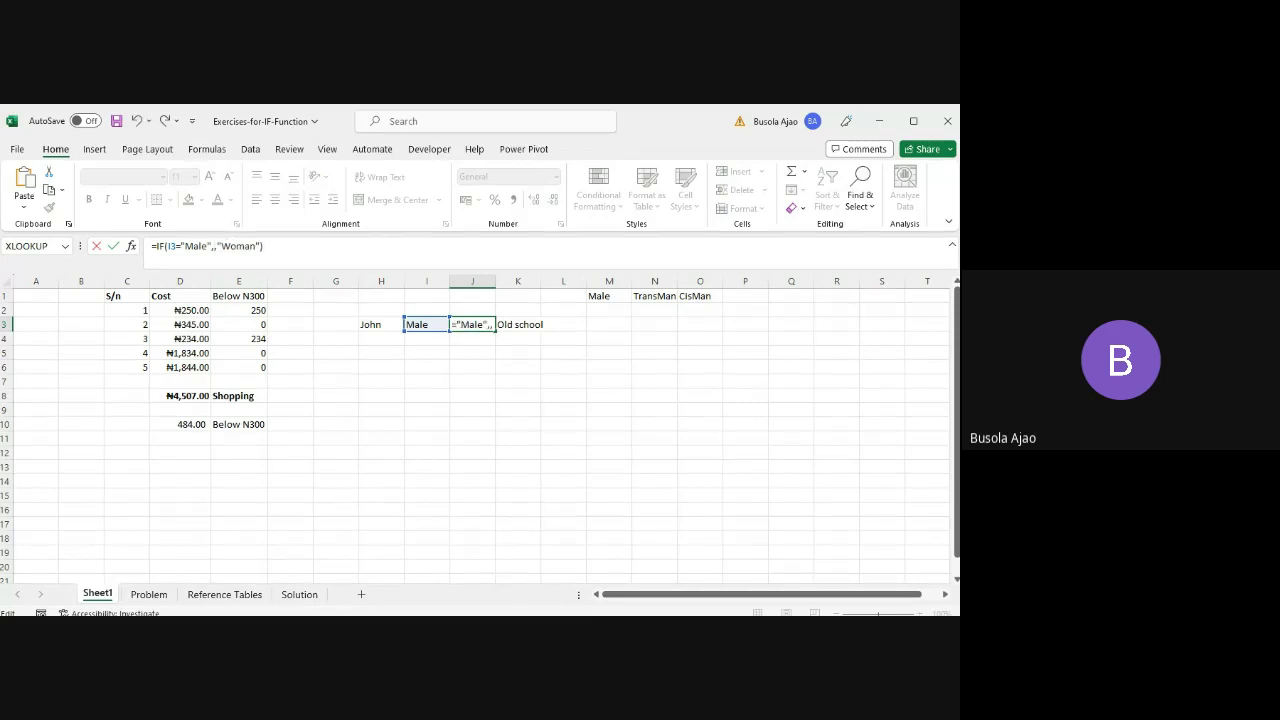
{"action": "type", "text": "(If("}
{"action": "left_click", "coordinate": [370, 325]}
{"action": "type", "text": "=John"}
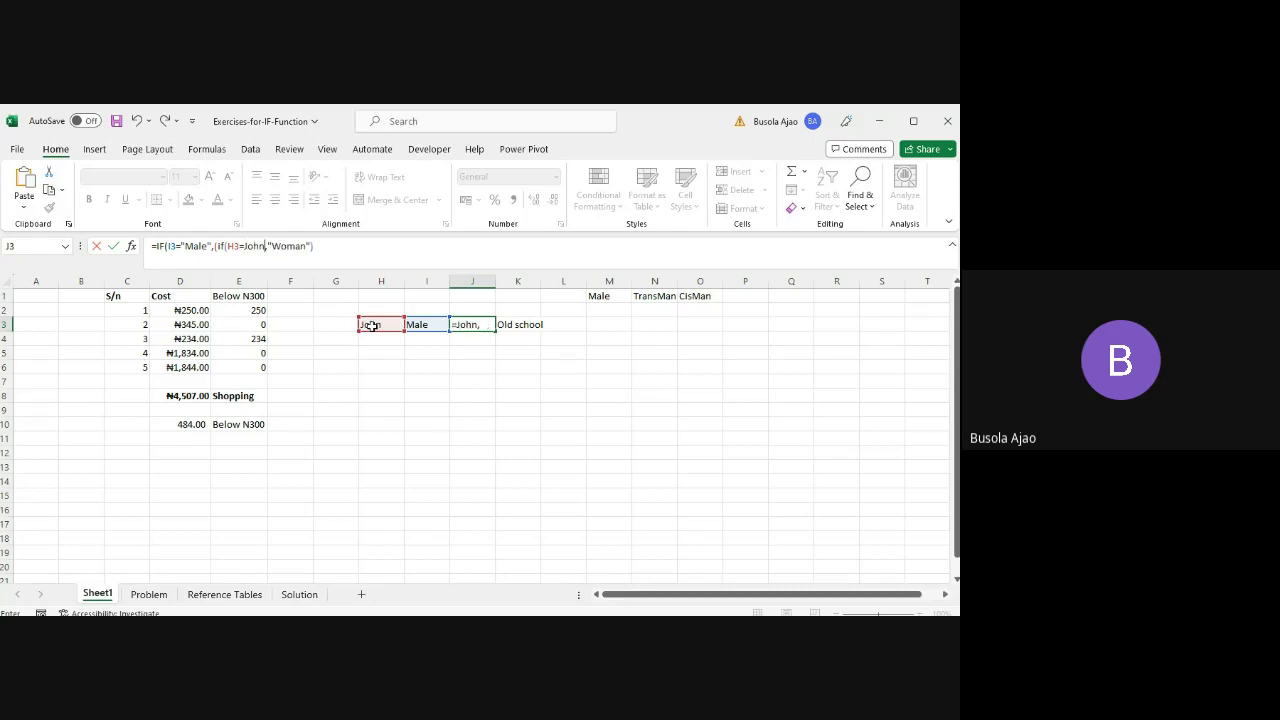
{"action": "type", "text": ",\"CisMale\",\"Trans"}
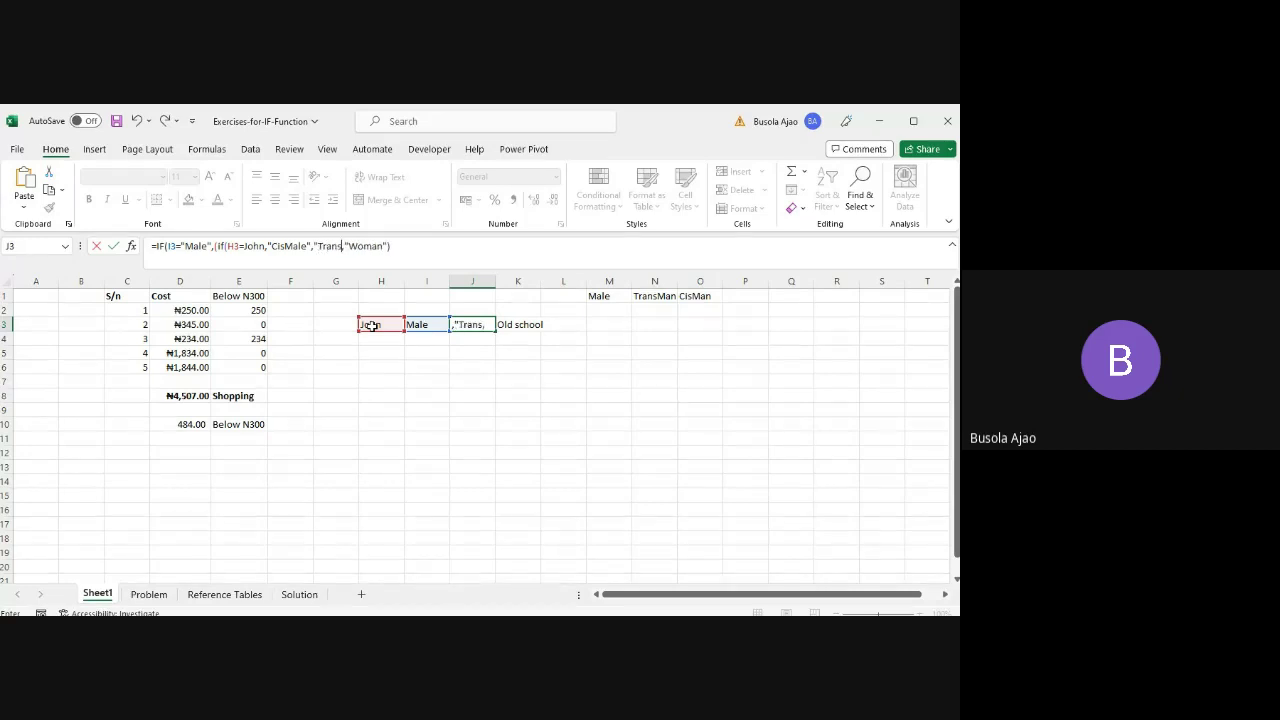
{"action": "type", "text": "Male\"),\"Woman\")"}
{"action": "key", "text": "Return"}
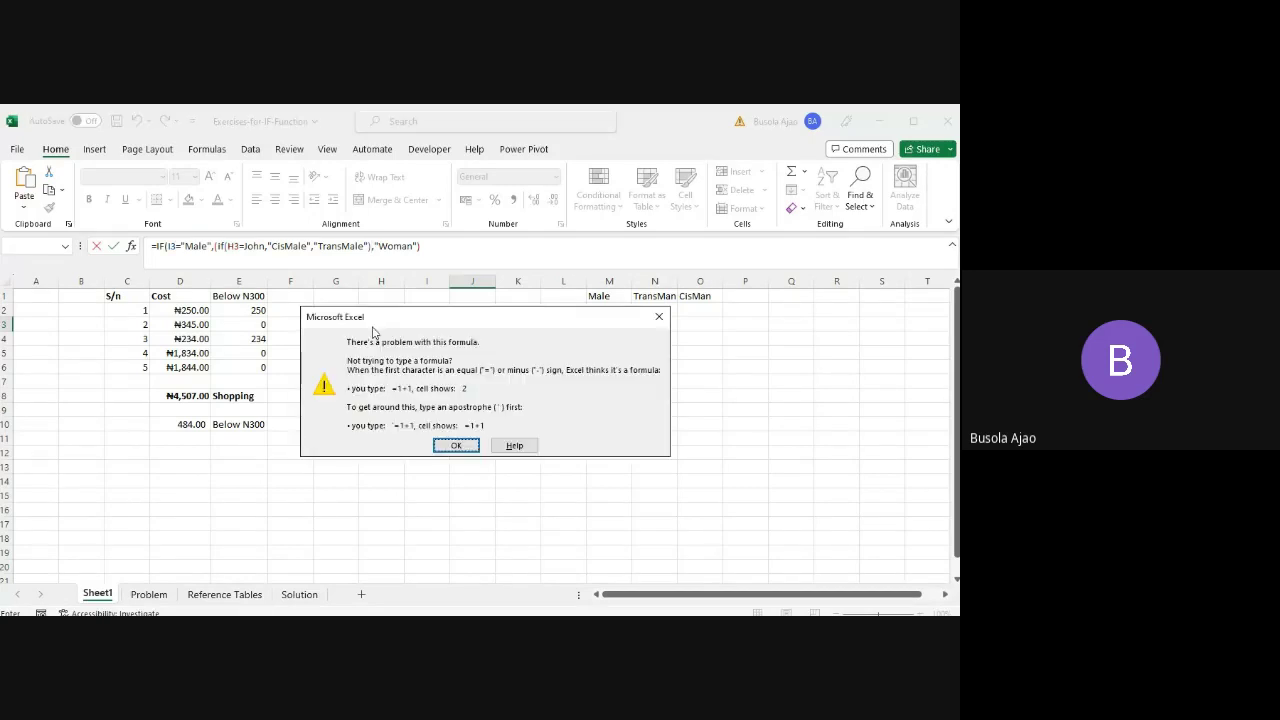
- Balance the J3 formula's parentheses by adding a second closing one after "TransMale", before the "Woman" argument, and commit it
{"action": "key", "text": "Return"}
{"action": "left_click", "coordinate": [377, 245]}
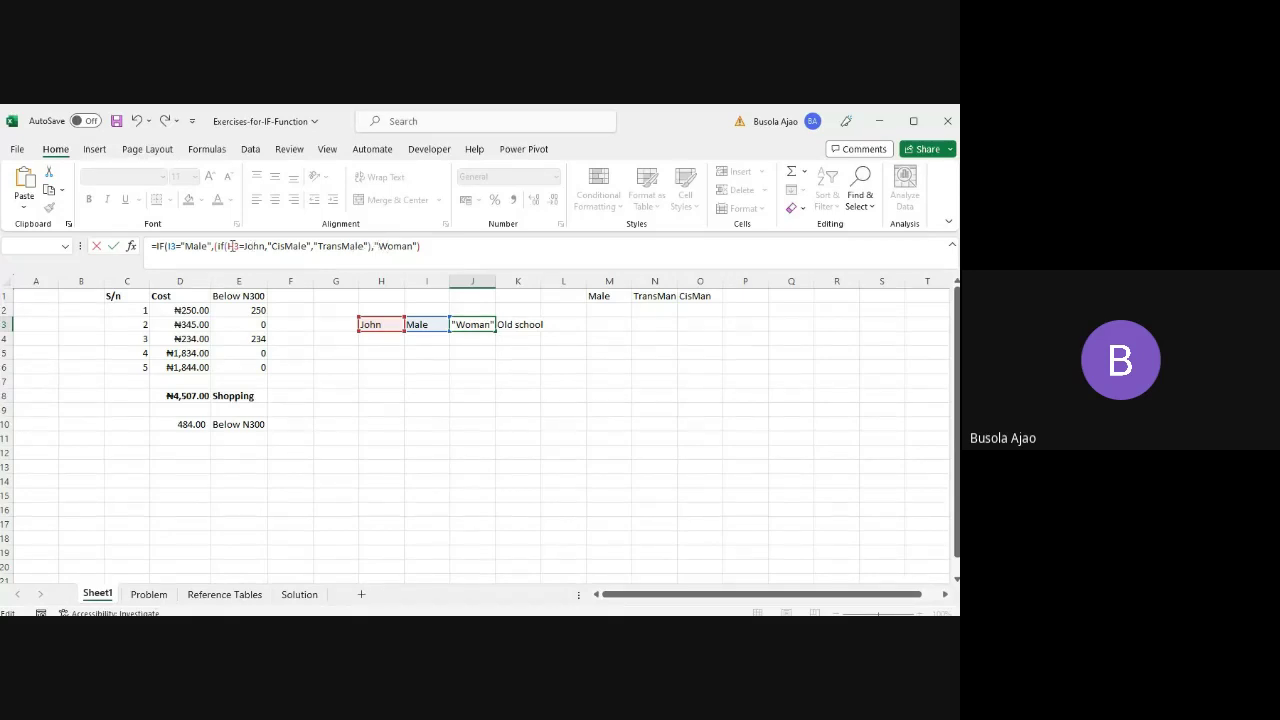
{"action": "left_click", "coordinate": [372, 247]}
{"action": "left_click", "coordinate": [445, 248]}
{"action": "type", "text": ")"}
{"action": "key", "text": "Return"}
{"action": "key", "text": "Return"}
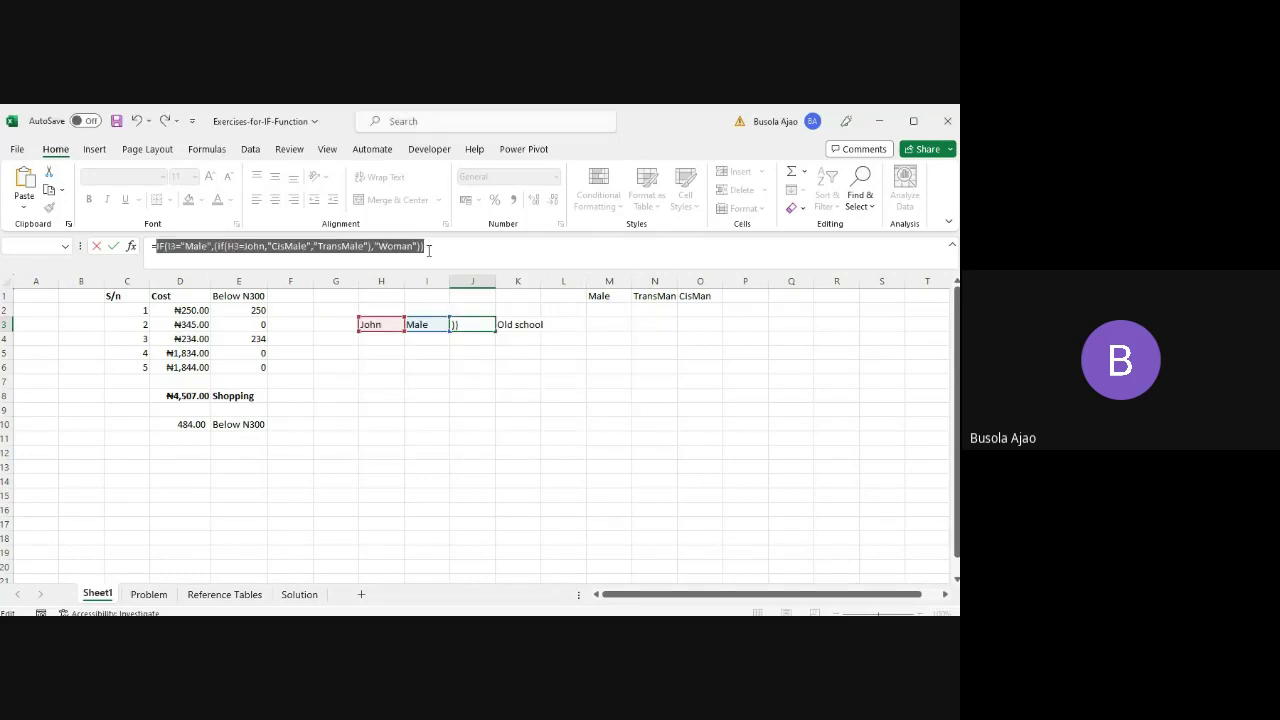
{"action": "left_click", "coordinate": [366, 246]}
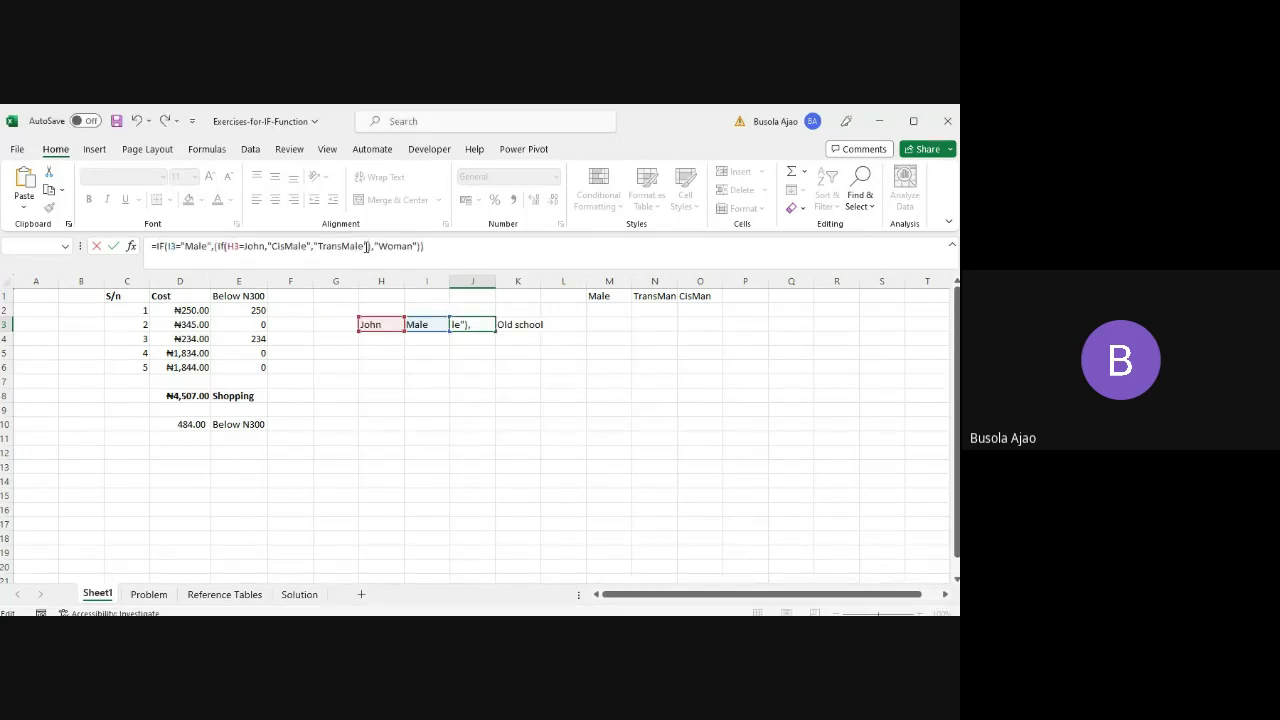
{"action": "key", "text": "Return"}
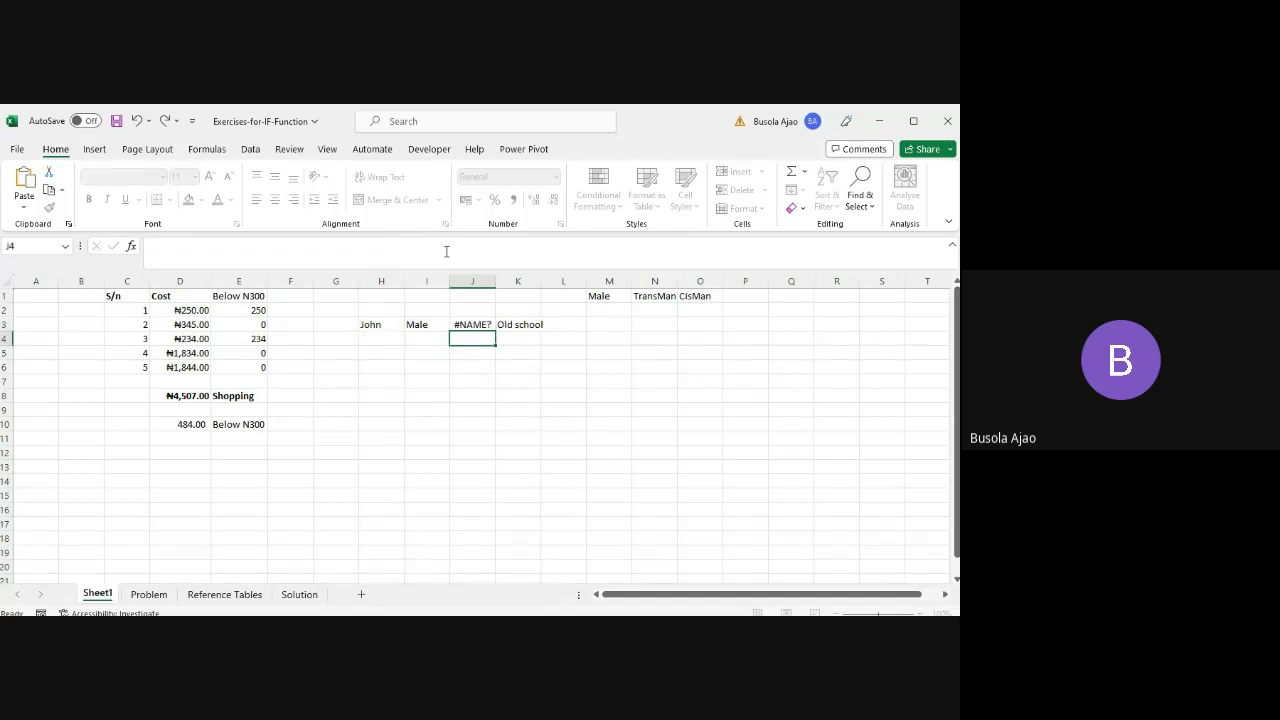
- Enclose the name compared with H3 in the J3 formula in double quotation marks and commit the formula
{"action": "key", "text": "Up"}
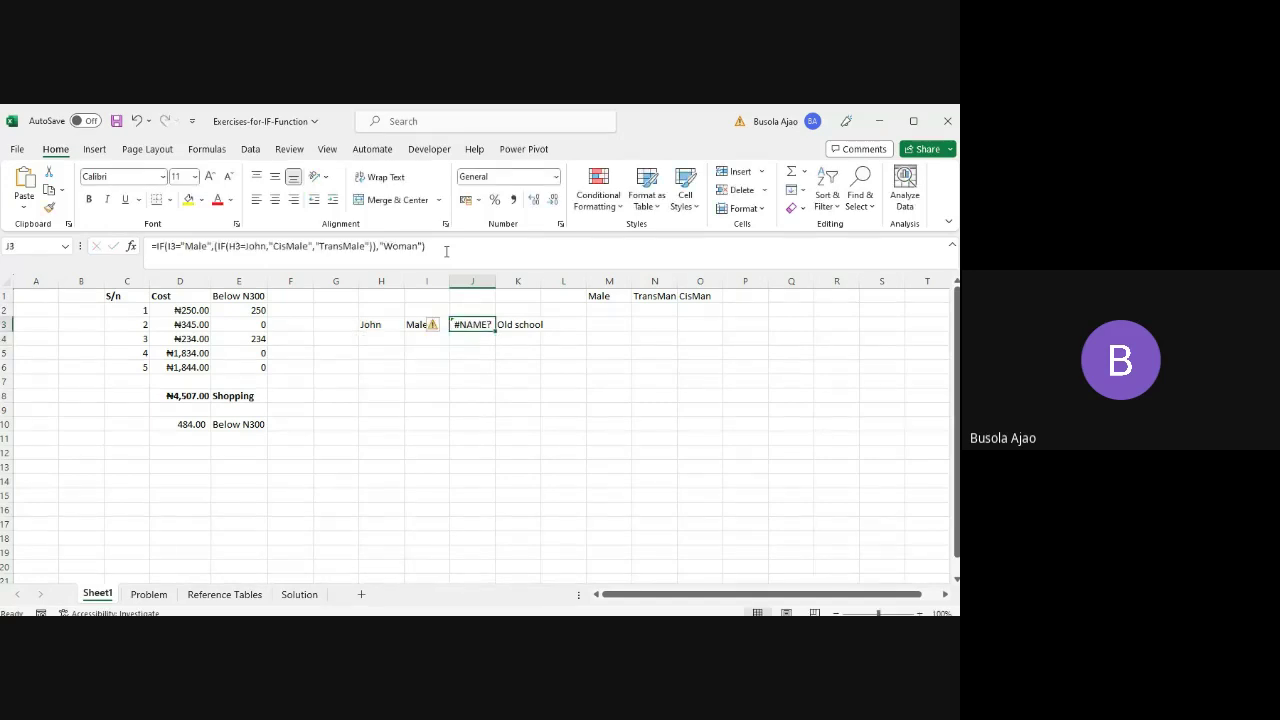
{"action": "left_click", "coordinate": [246, 250]}
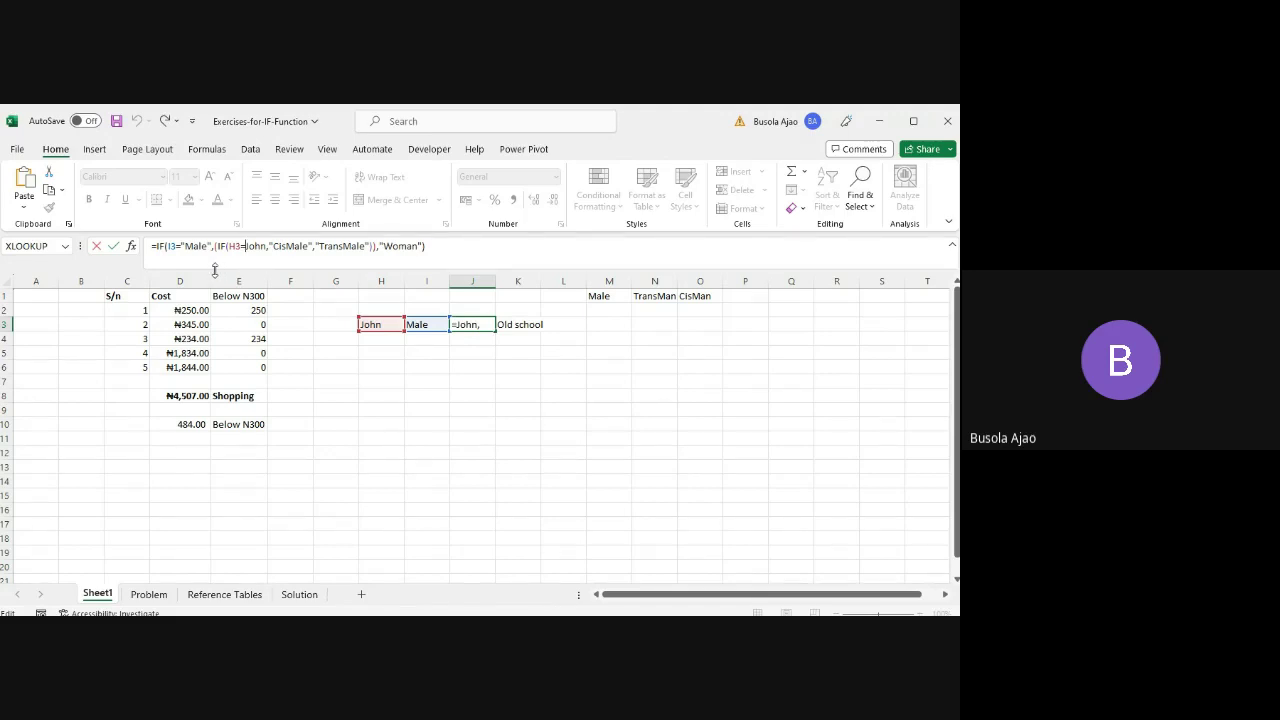
{"action": "left_click", "coordinate": [438, 246]}
{"action": "left_click", "coordinate": [245, 244]}
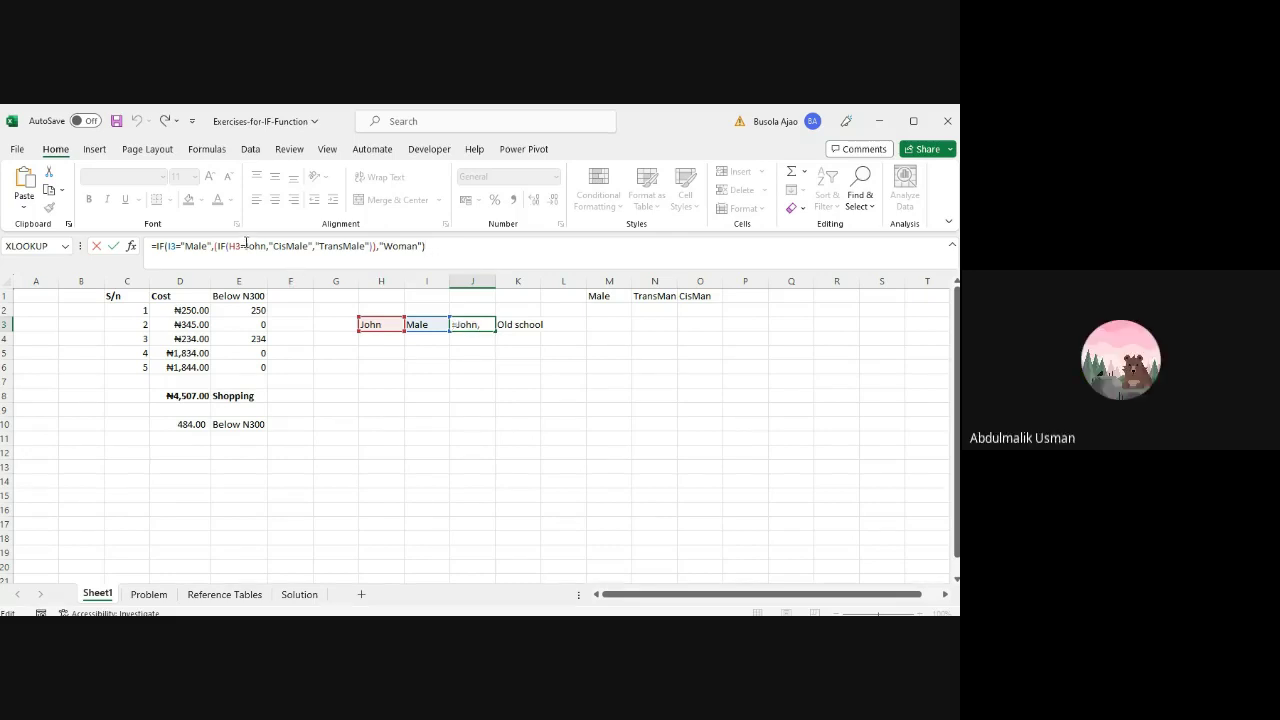
{"action": "type", "text": "\""}
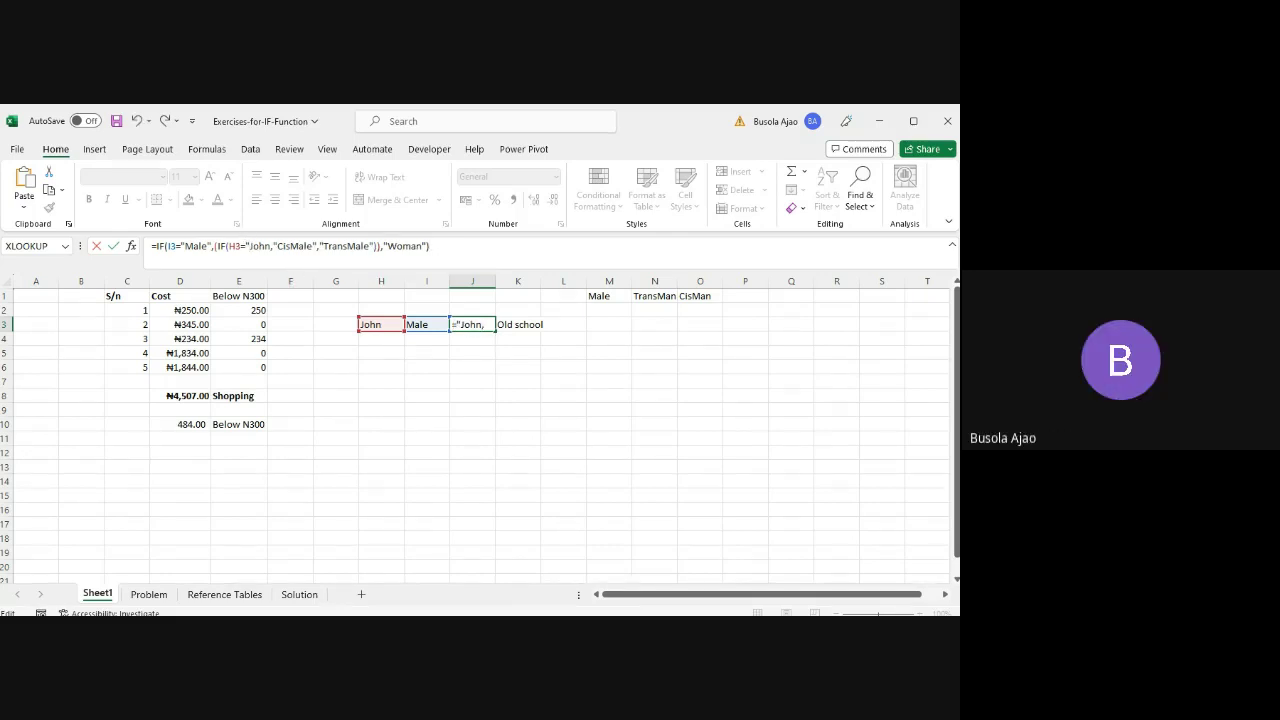
{"action": "type", "text": "\""}
{"action": "key", "text": "Return"}
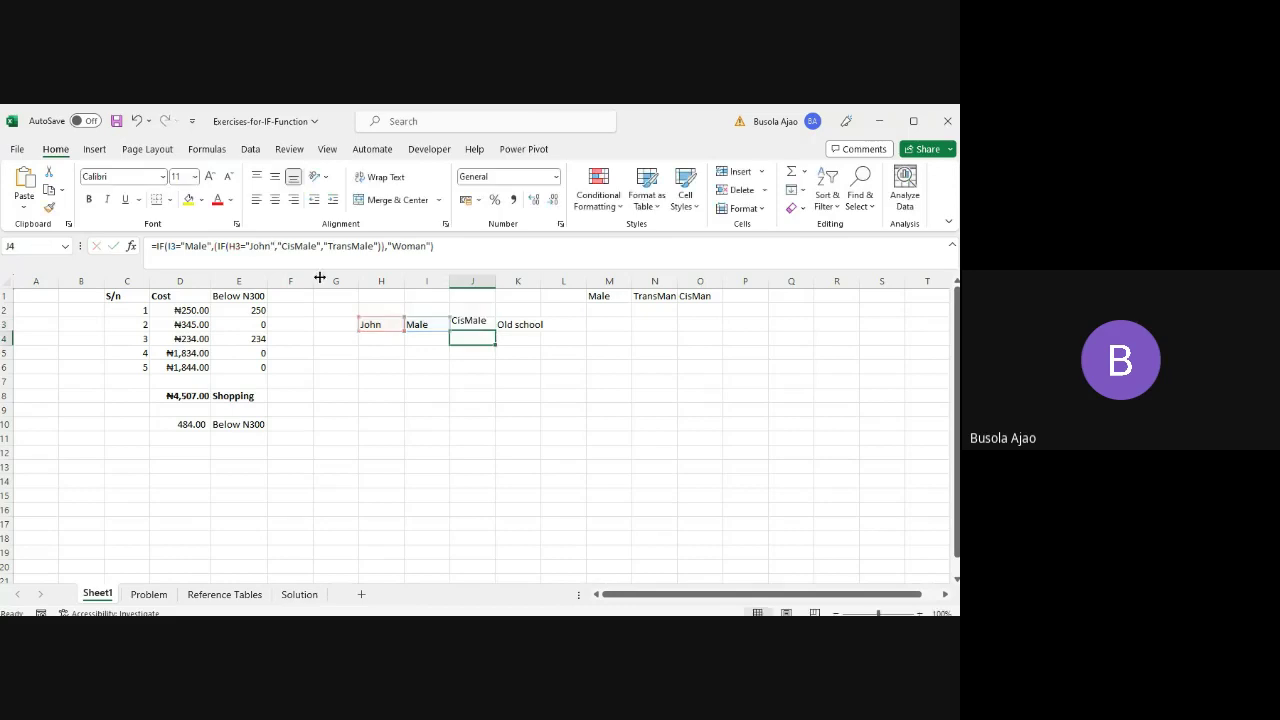
- Highlight the inner IF within the J3 formula and enter the label "NESTED IF" in J5
{"action": "key", "text": "Up"}
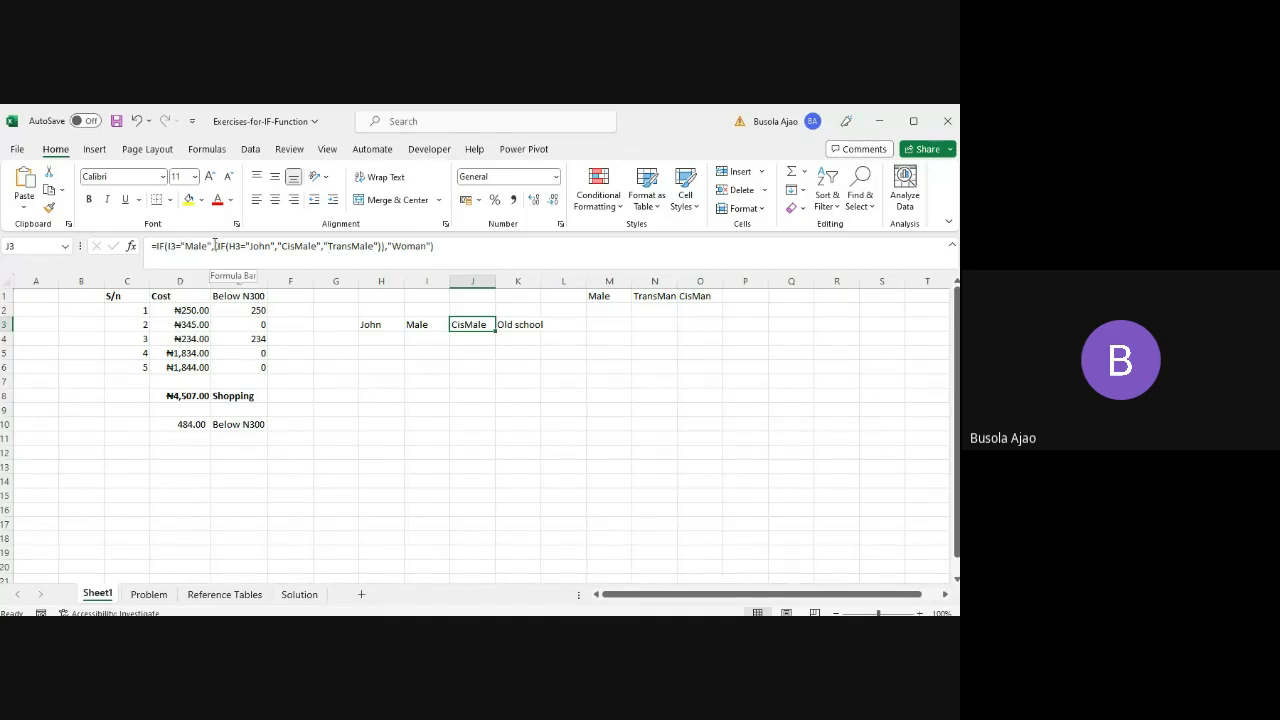
{"action": "left_click_drag", "start_coordinate": [217, 246], "coordinate": [386, 244]}
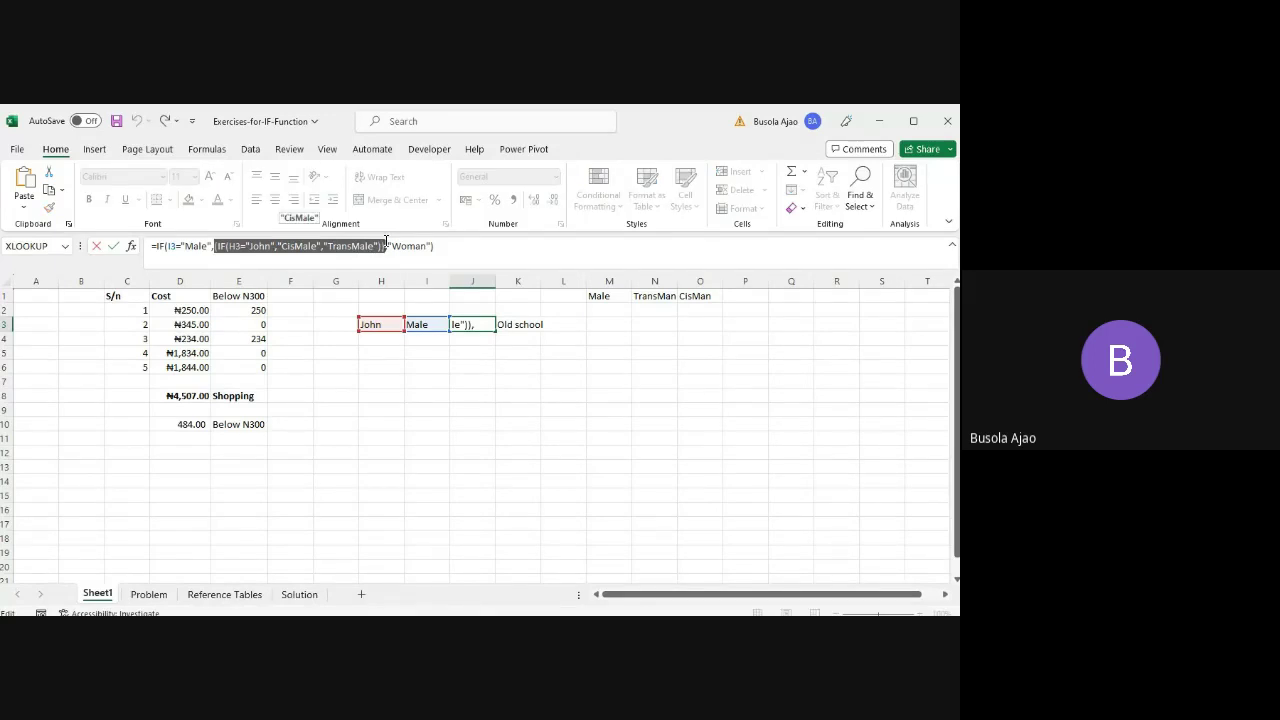
{"action": "key", "text": "alt+Tab"}
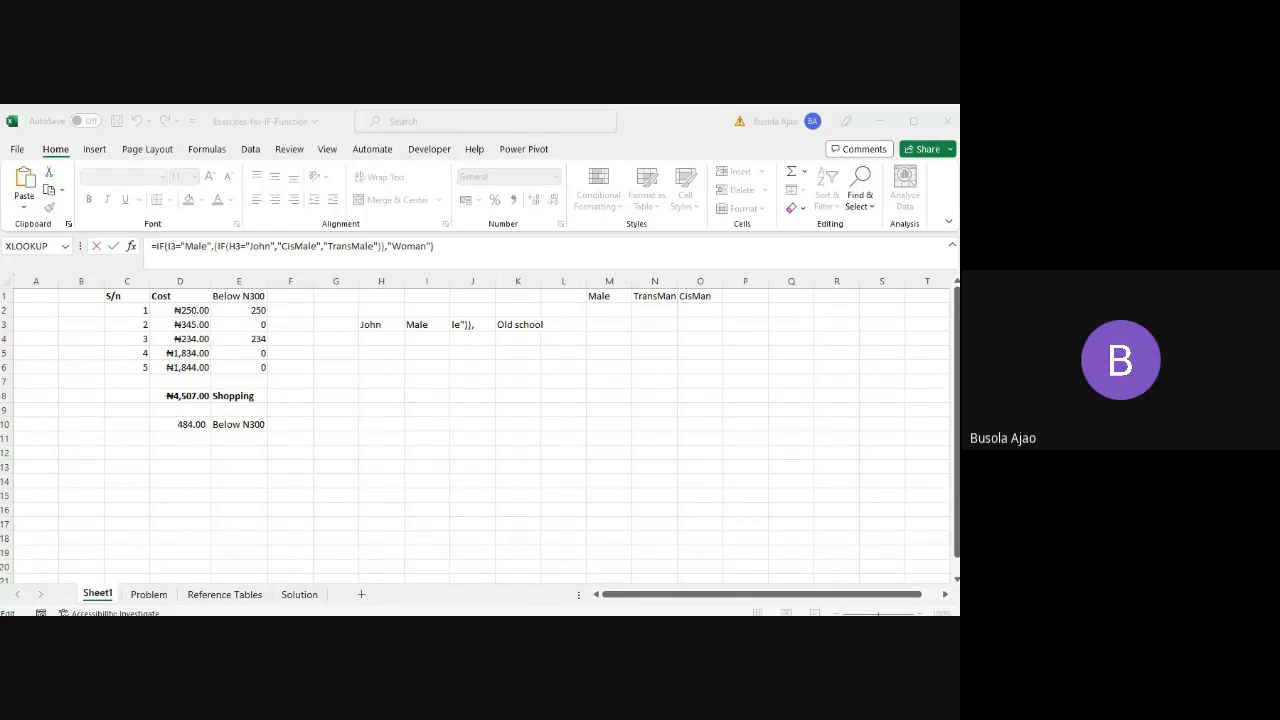
{"action": "left_click_drag", "start_coordinate": [214, 246], "coordinate": [386, 246]}
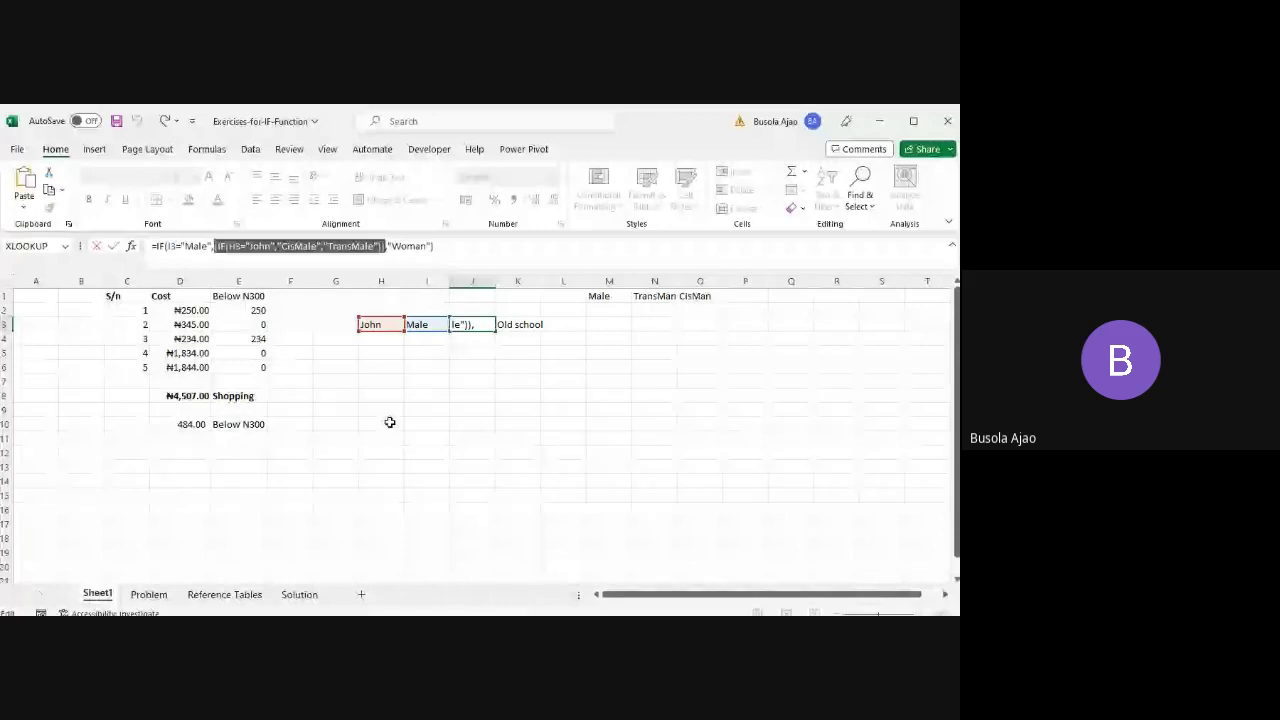
{"action": "key", "text": "Return"}
{"action": "key", "text": "Up"}
{"action": "key", "text": "Down"}
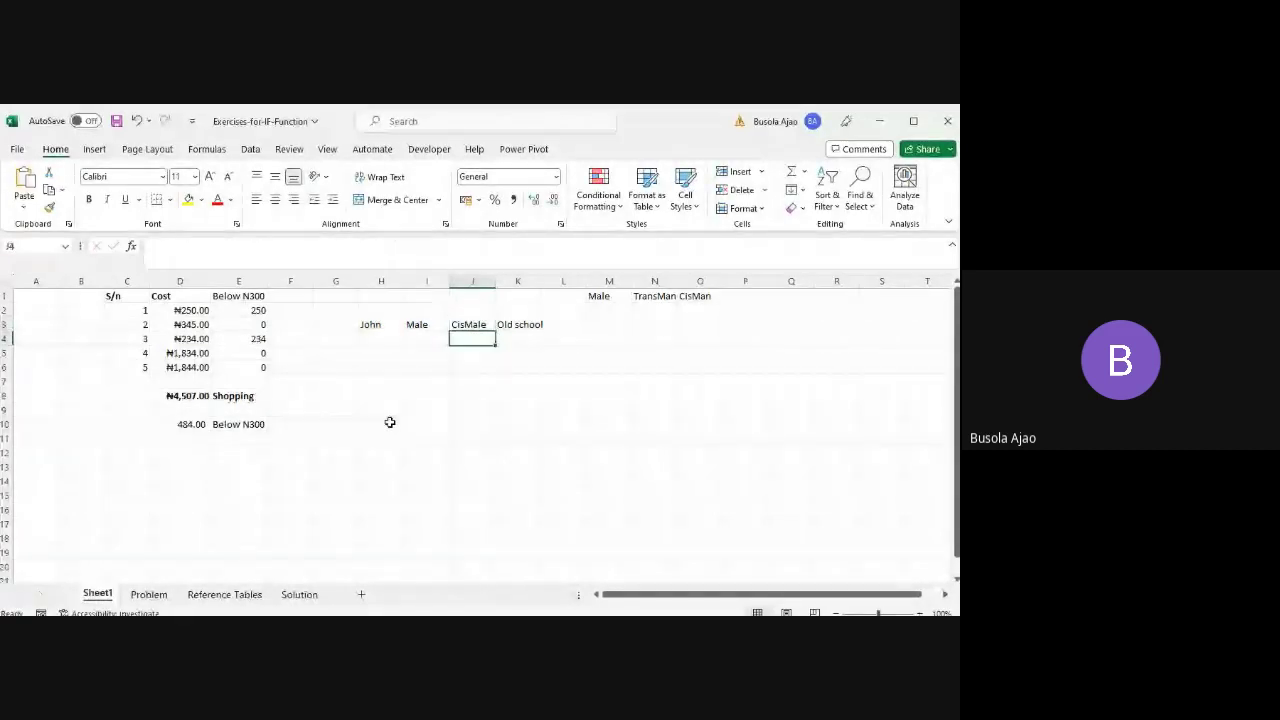
{"action": "key", "text": "Down"}
{"action": "key", "text": "Up"}
{"action": "key", "text": "Down"}
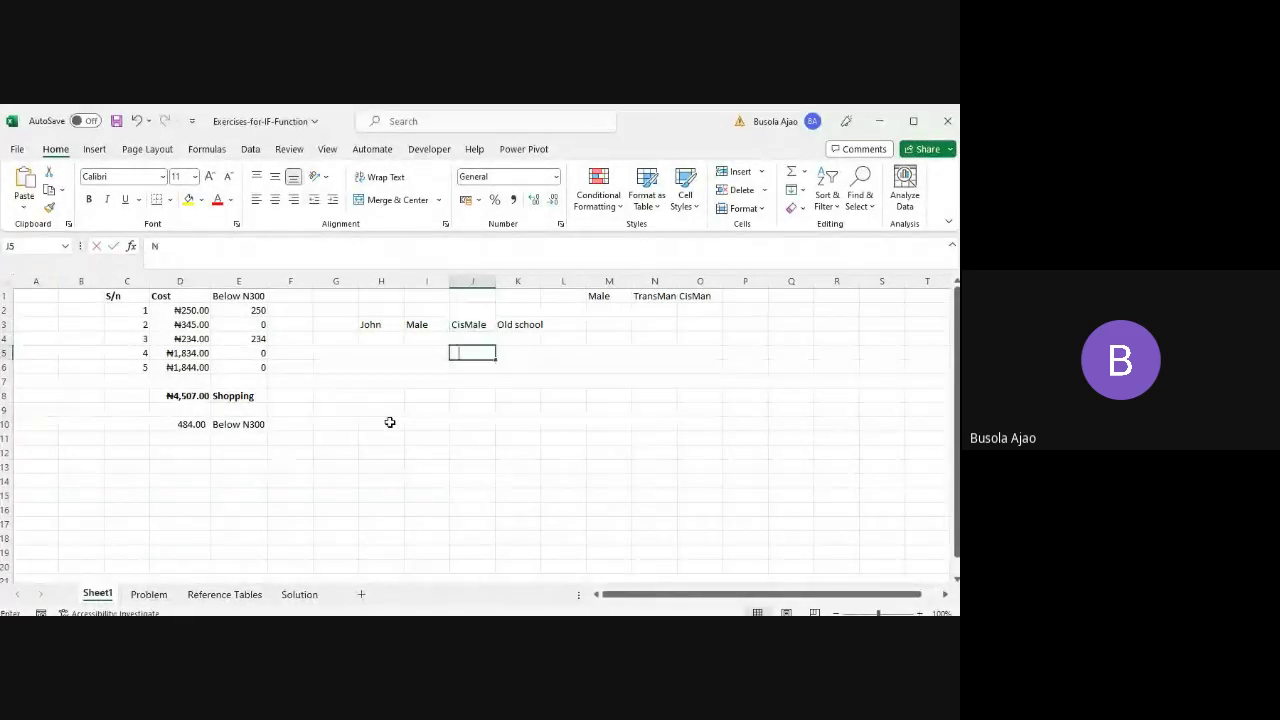
{"action": "type", "text": "NESTED IF"}
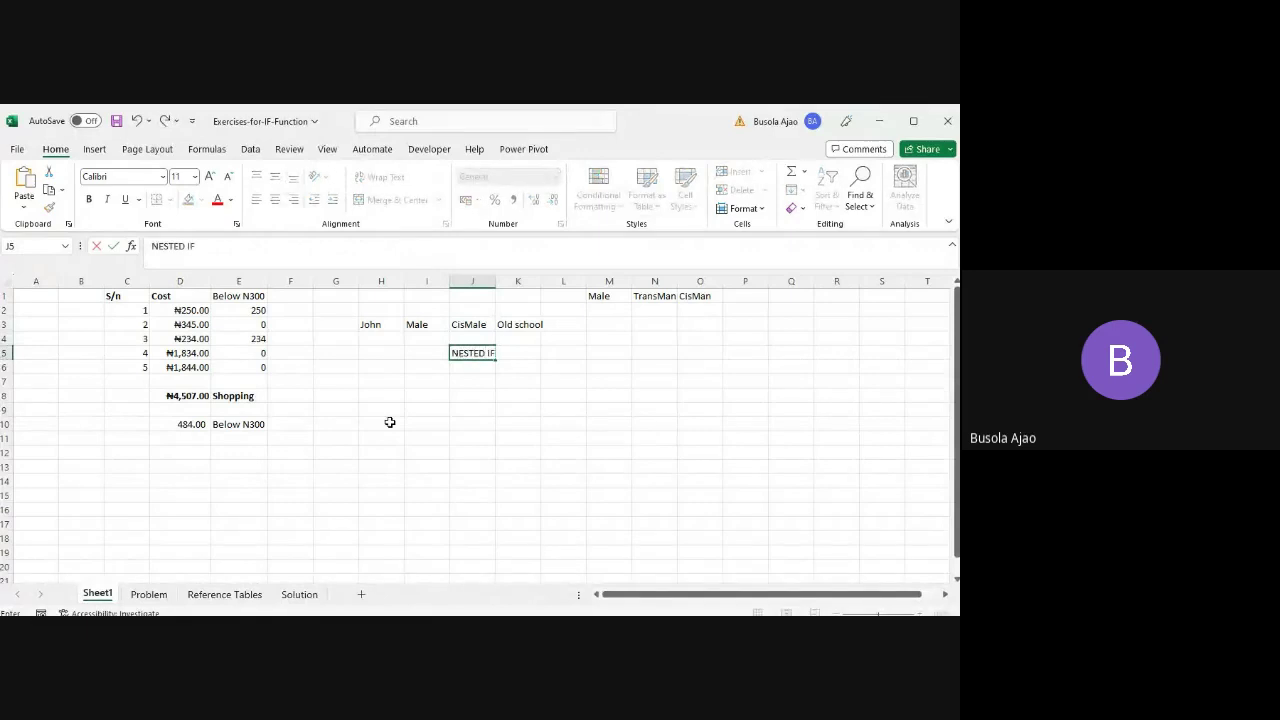
{"action": "key", "text": "Return"}
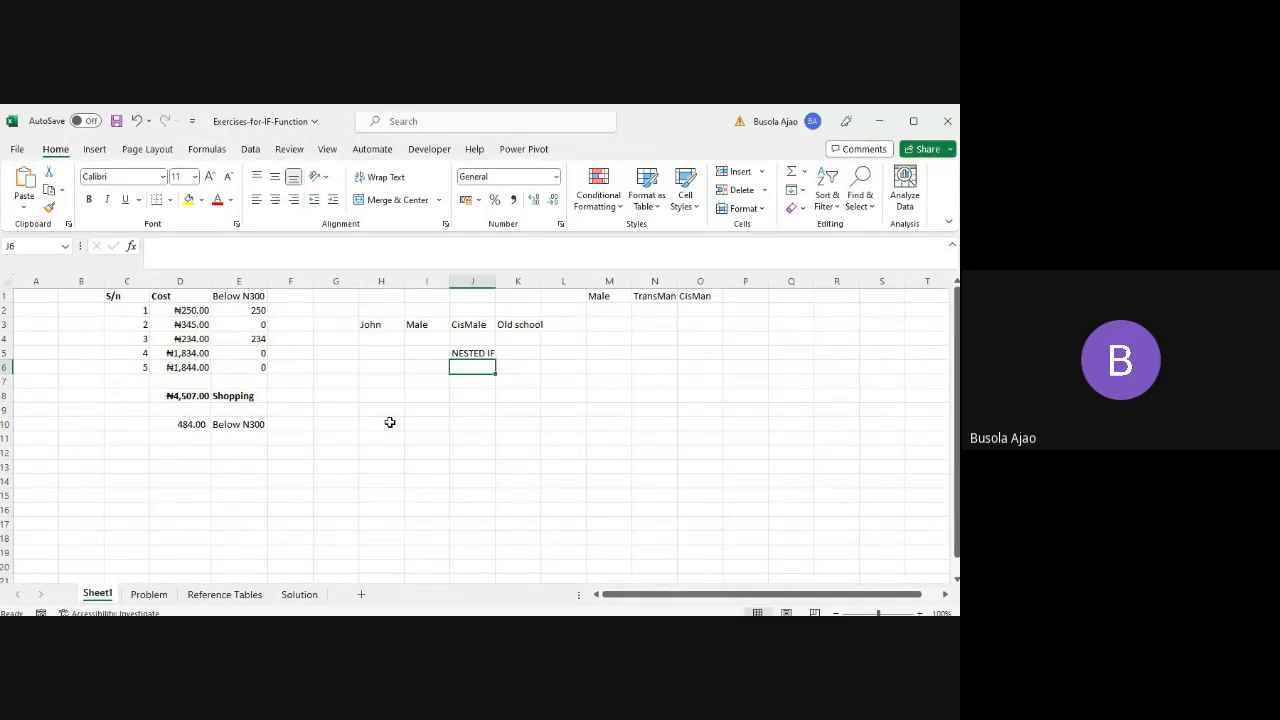
- Replace the name in H3 with a different first name and check the nested IF formula's result in J3
{"action": "key", "text": "Up"}
{"action": "key", "text": "Up"}
{"action": "key", "text": "Up"}
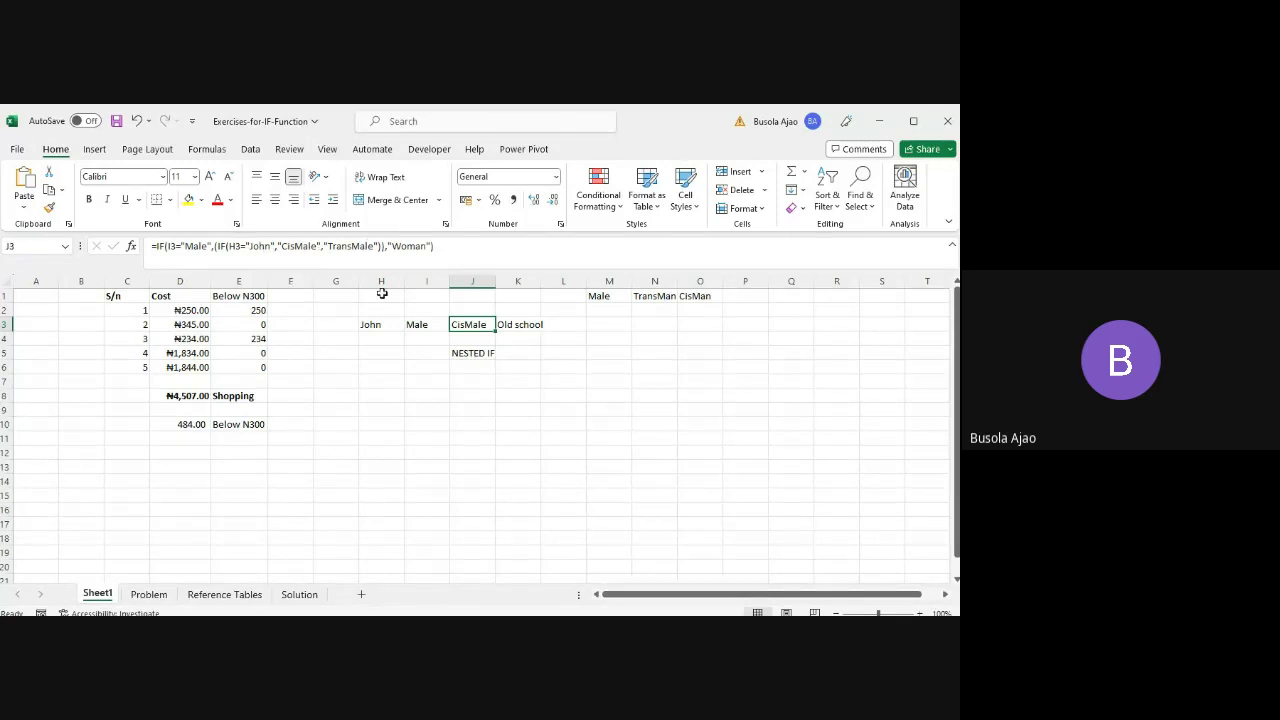
{"action": "left_click", "coordinate": [382, 327]}
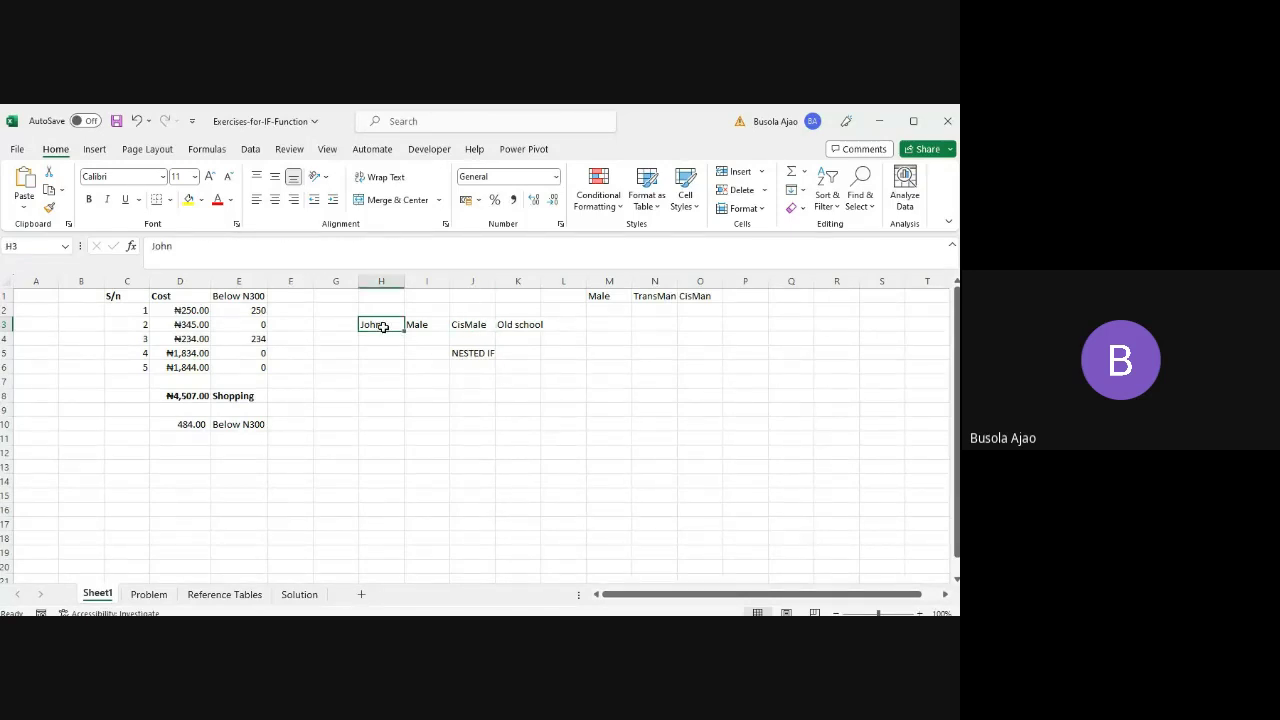
{"action": "type", "text": "M"}
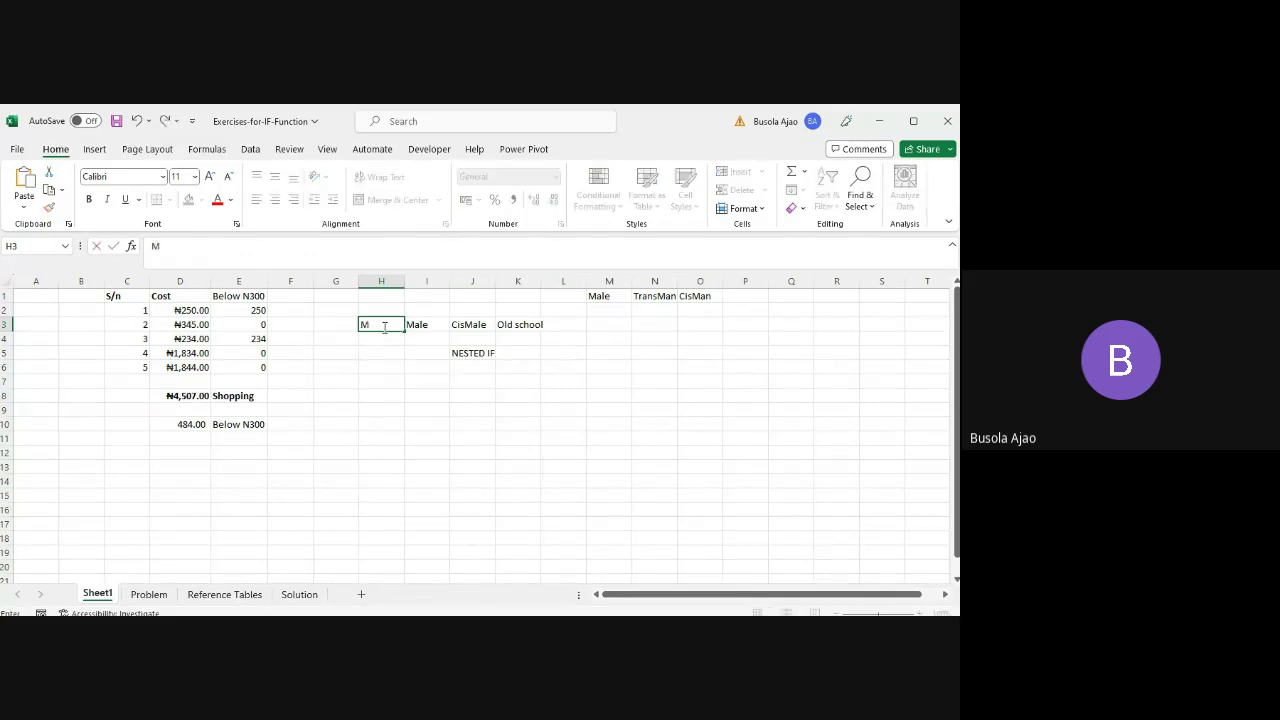
{"action": "type", "text": "ike"}
{"action": "key", "text": "Return"}
{"action": "key", "text": "Up"}
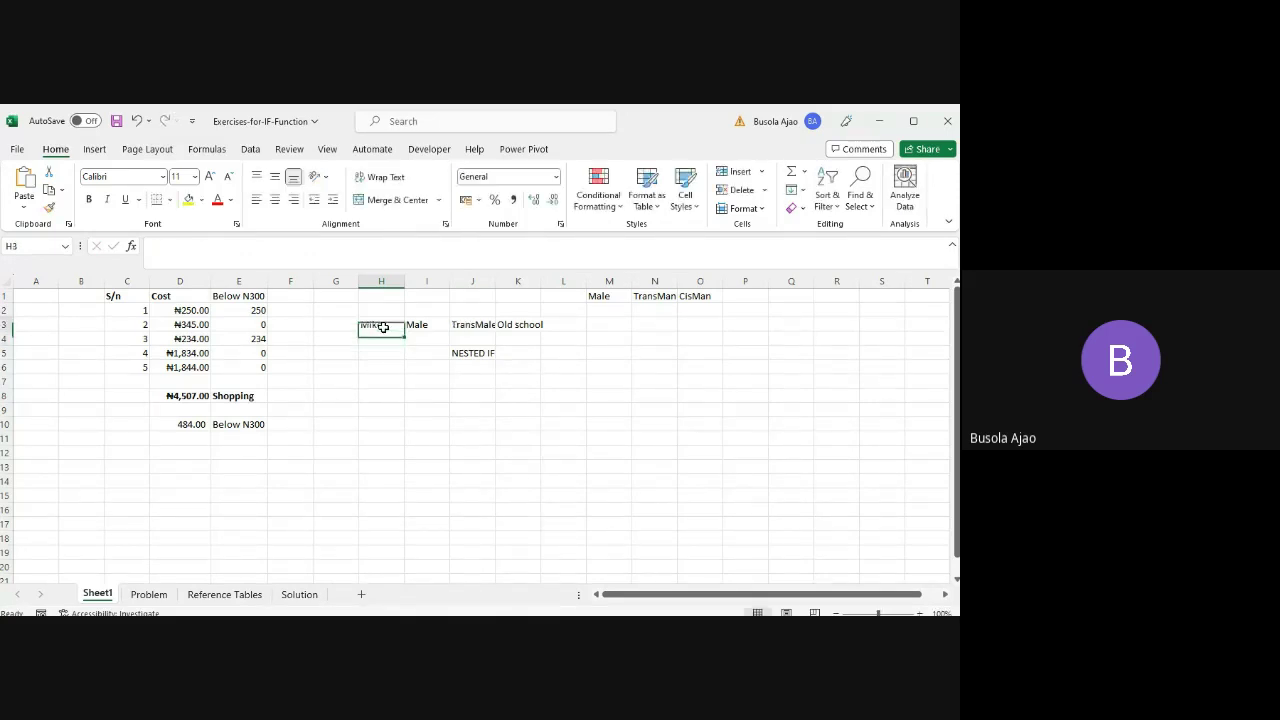
{"action": "key", "text": "Right"}
{"action": "key", "text": "Right"}
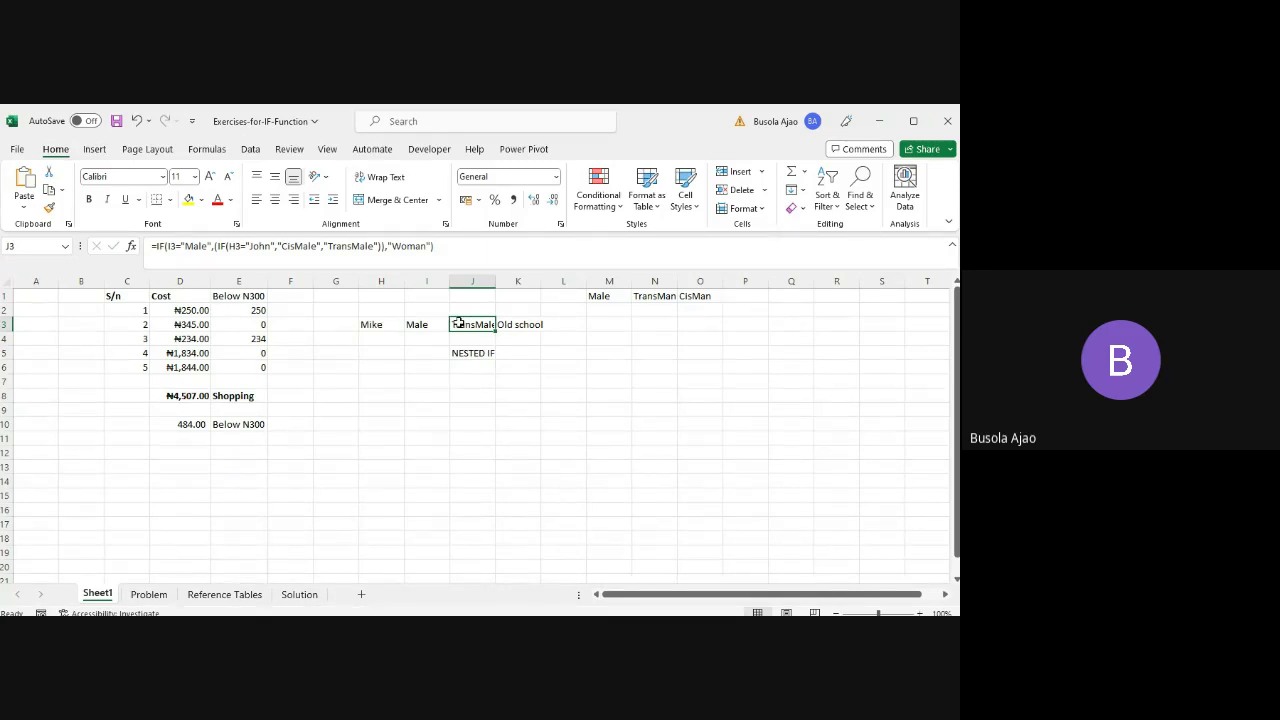
- Clear the gender in I3 to test the J3 formula's outer condition, and undo the deletion
{"action": "left_click", "coordinate": [381, 328]}
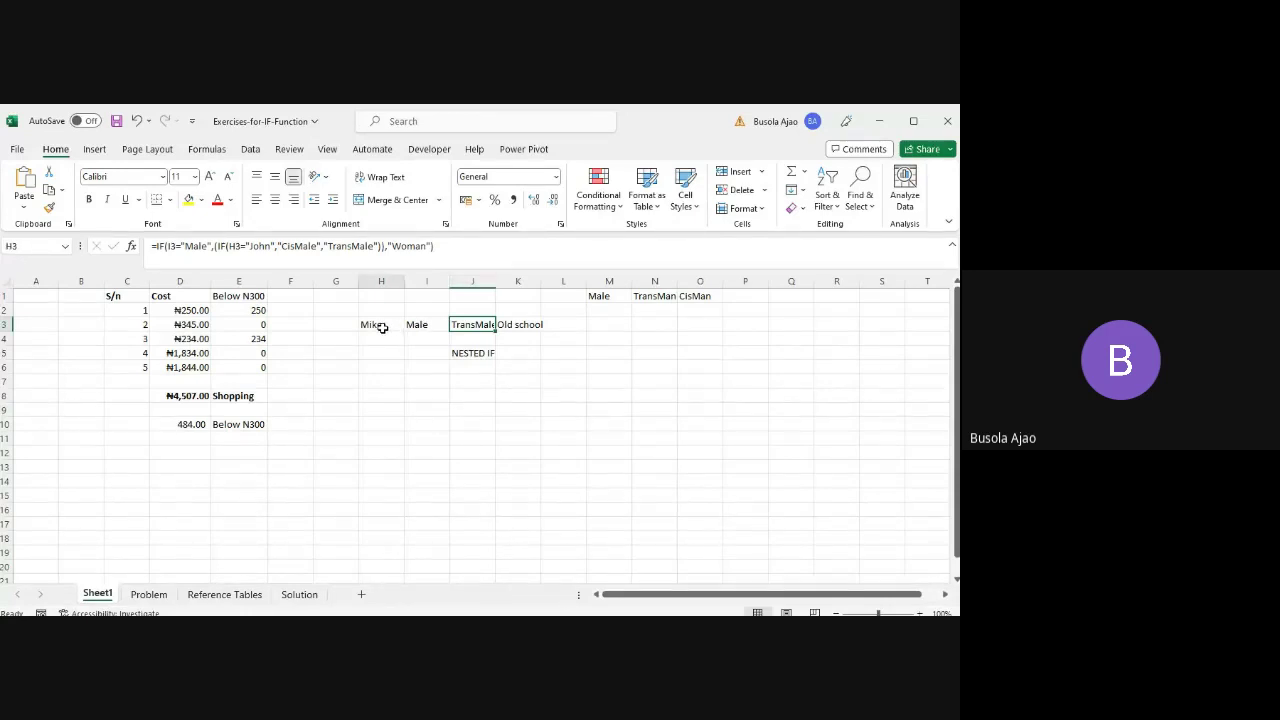
{"action": "left_click", "coordinate": [415, 325]}
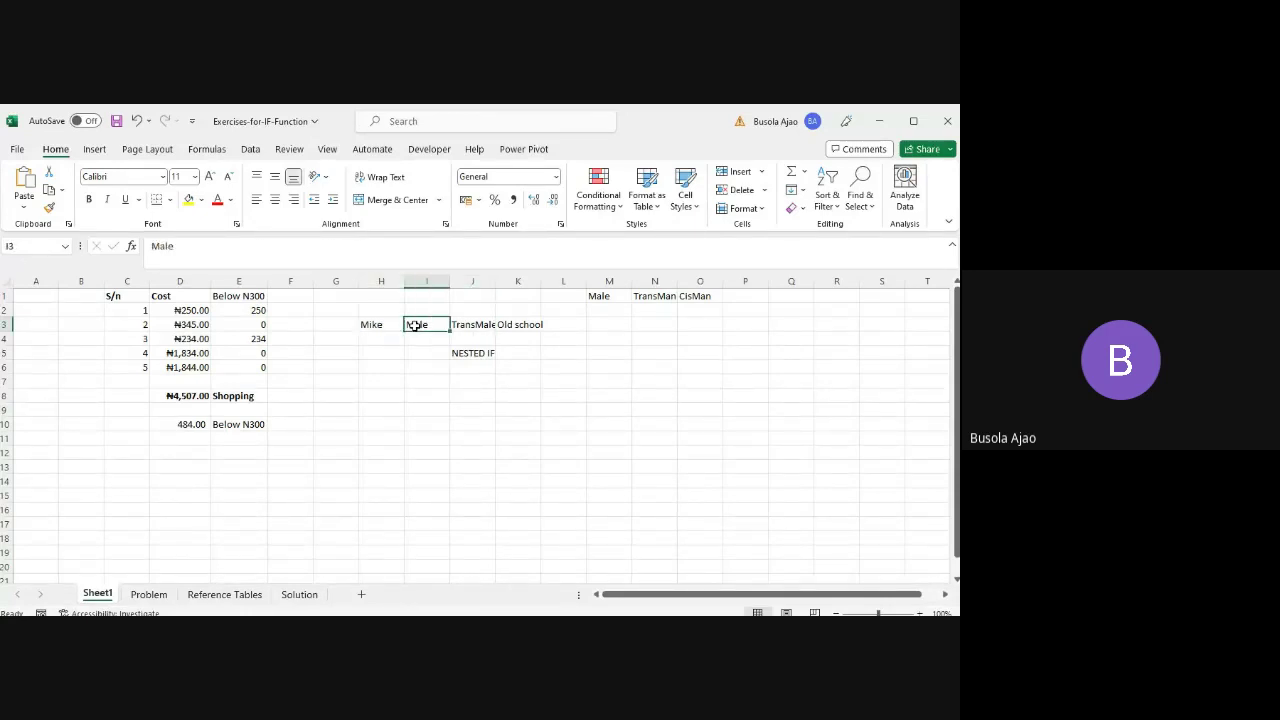
{"action": "left_click", "coordinate": [461, 326]}
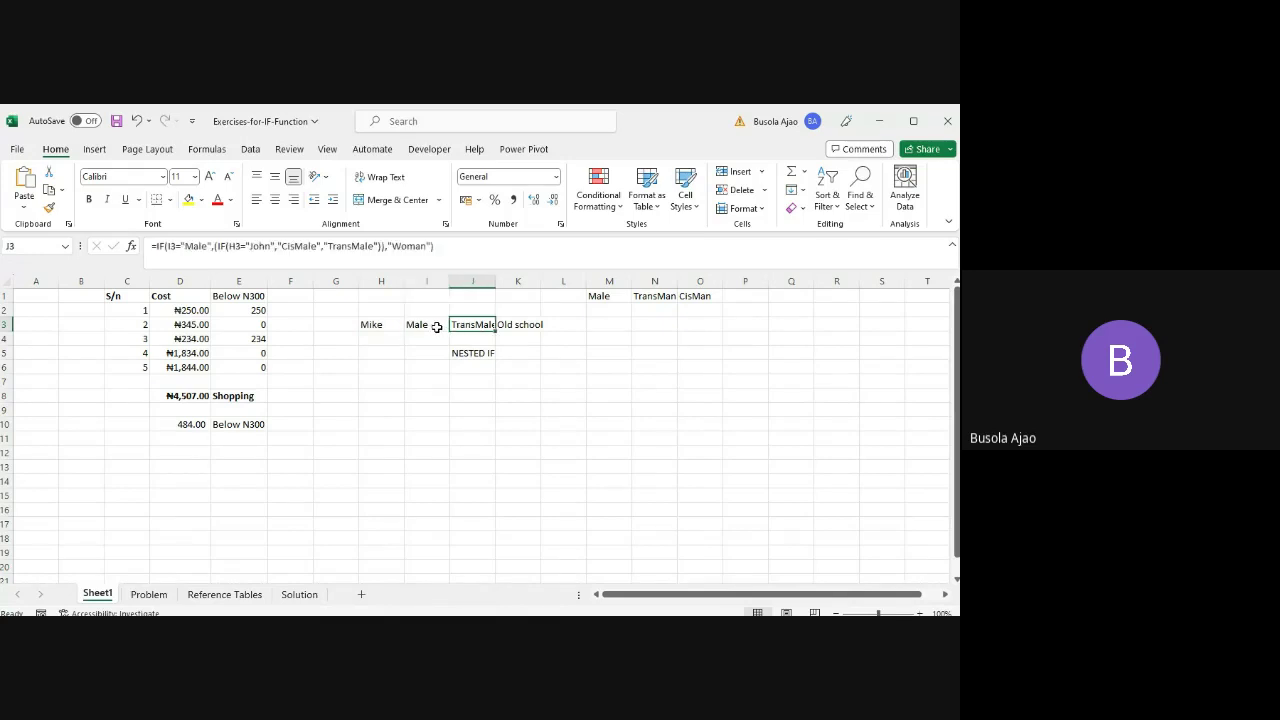
{"action": "left_click", "coordinate": [433, 326]}
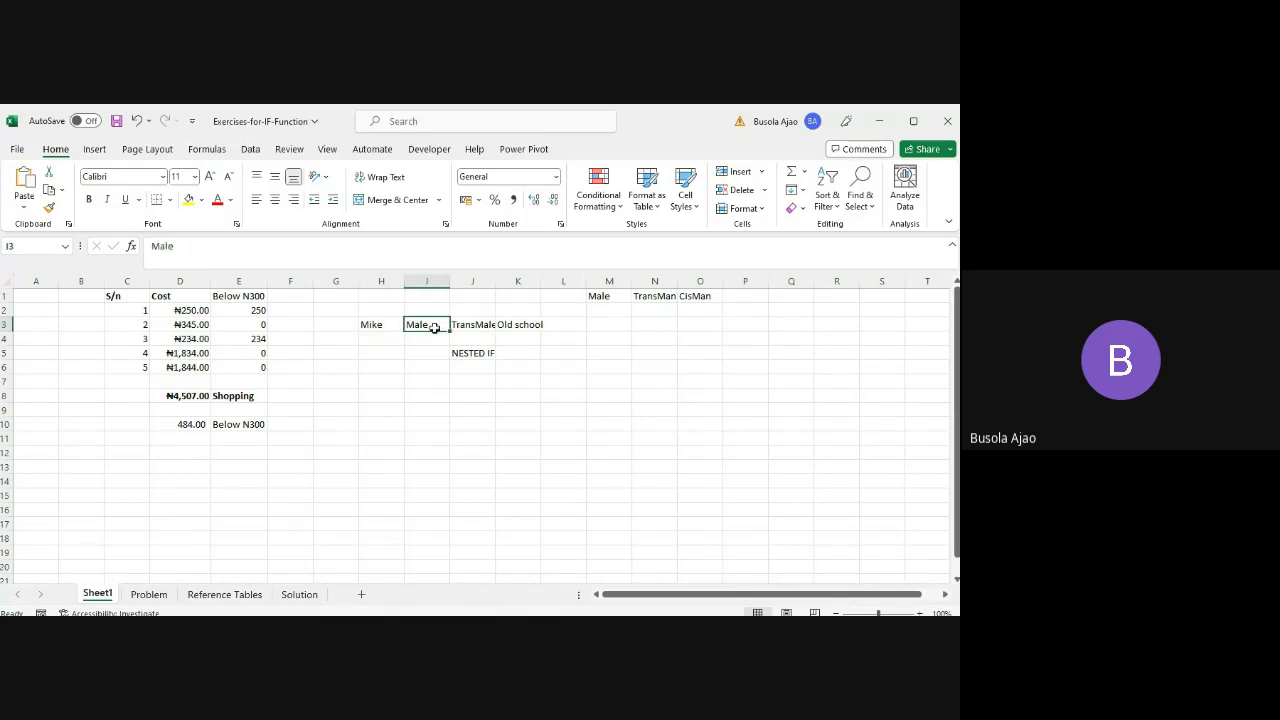
{"action": "key", "text": "Delete"}
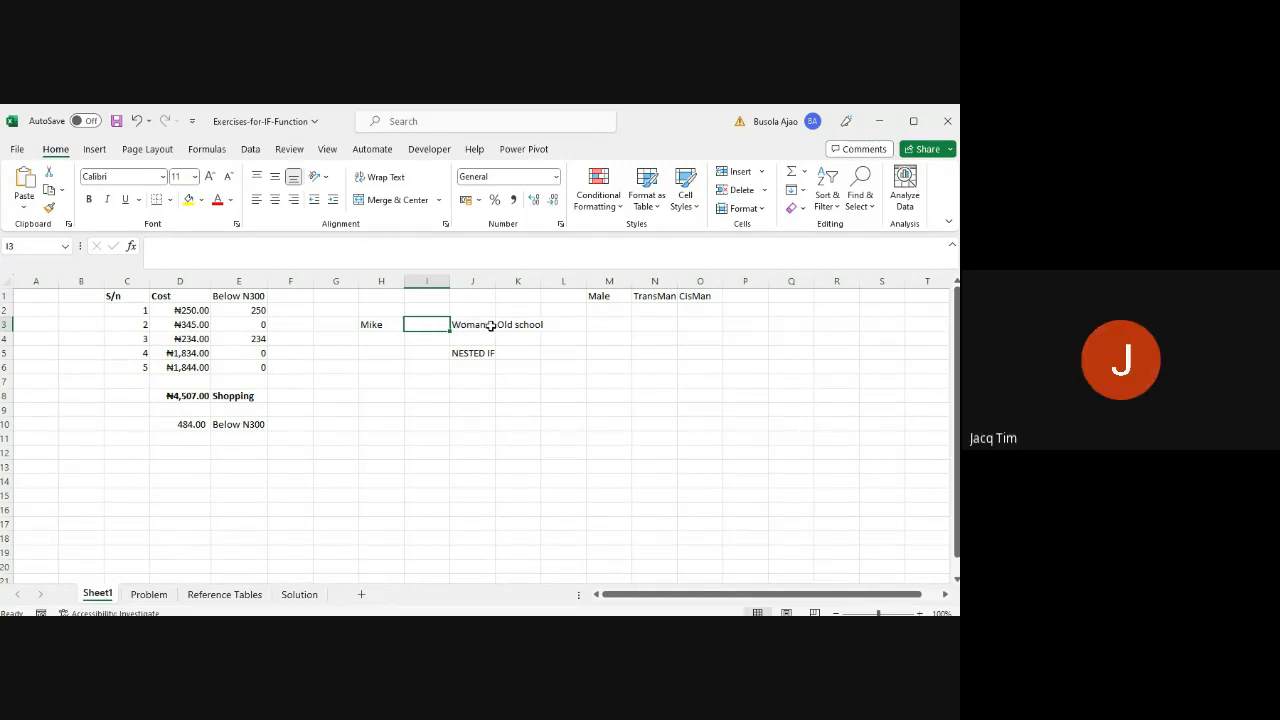
{"action": "key", "text": "ctrl+z"}
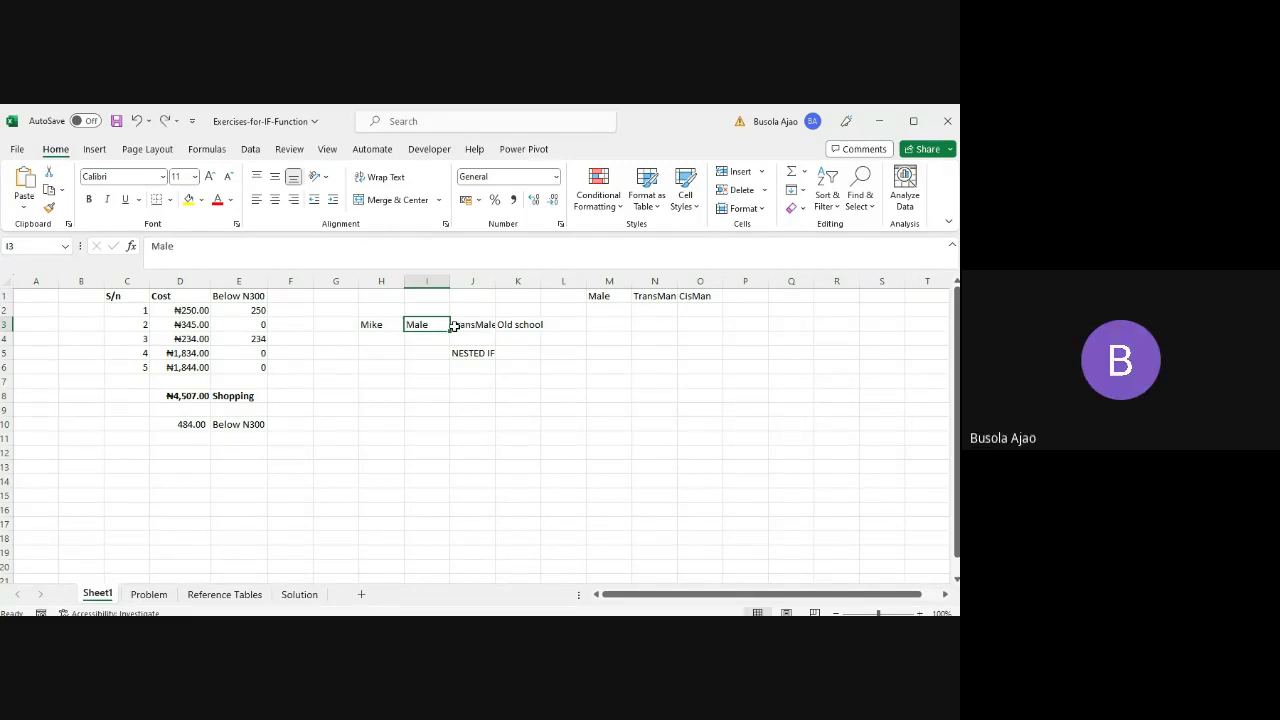
{"action": "left_click", "coordinate": [455, 326]}
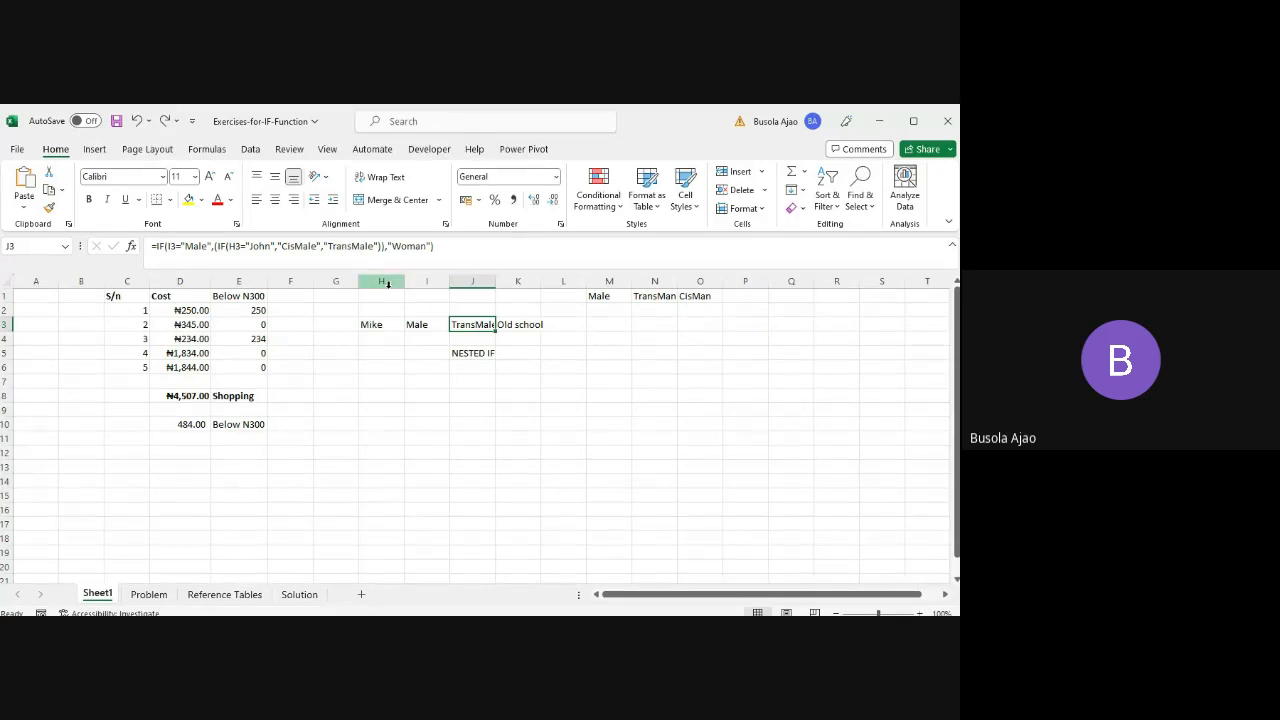
- Enter =IF(D5>1000,"Expensive","Affordable") in H8 and autofit the width of column H
{"action": "left_click", "coordinate": [389, 401]}
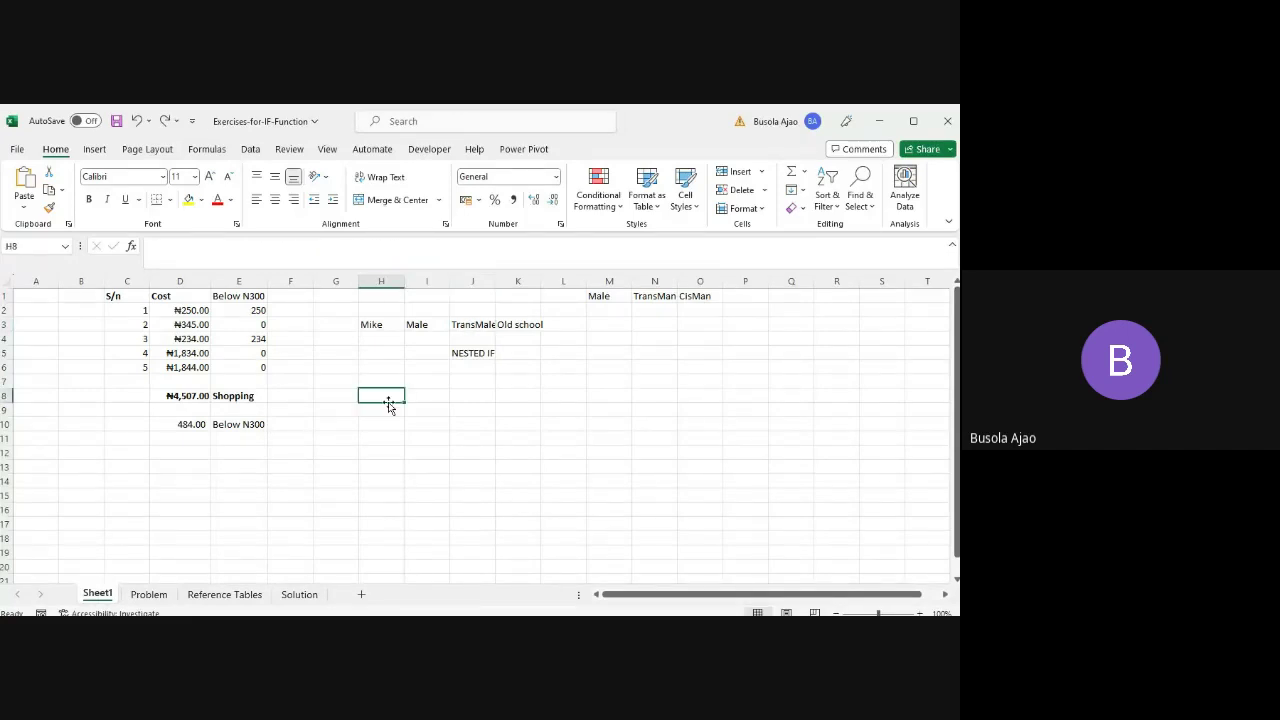
{"action": "type", "text": "="}
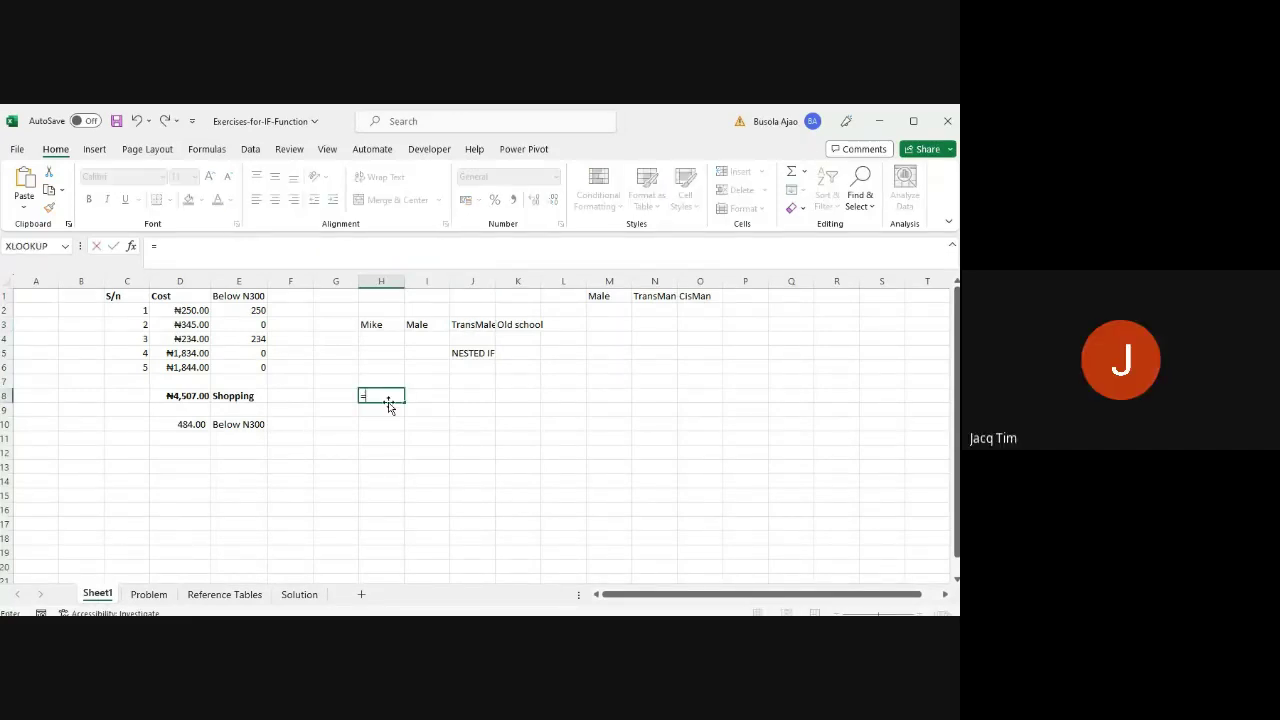
{"action": "type", "text": "If"}
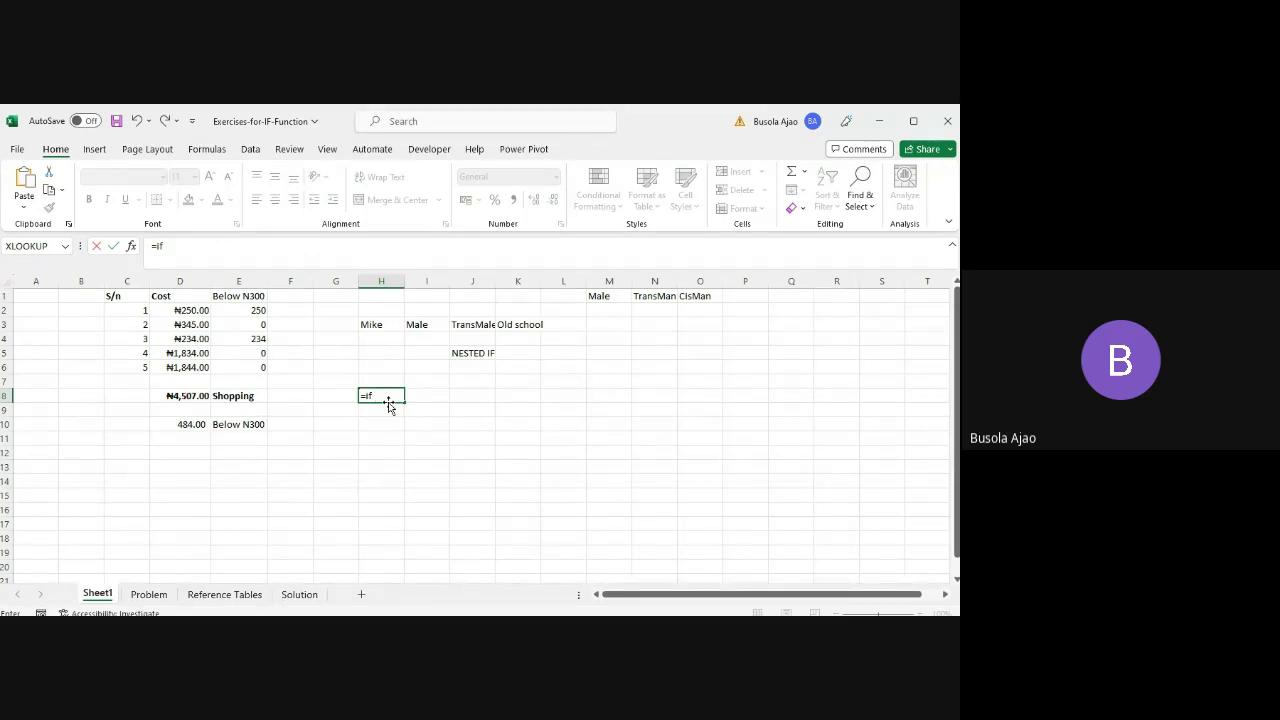
{"action": "type", "text": "d5>1000,"}
{"action": "left_click", "coordinate": [162, 246]}
{"action": "type", "text": "("}
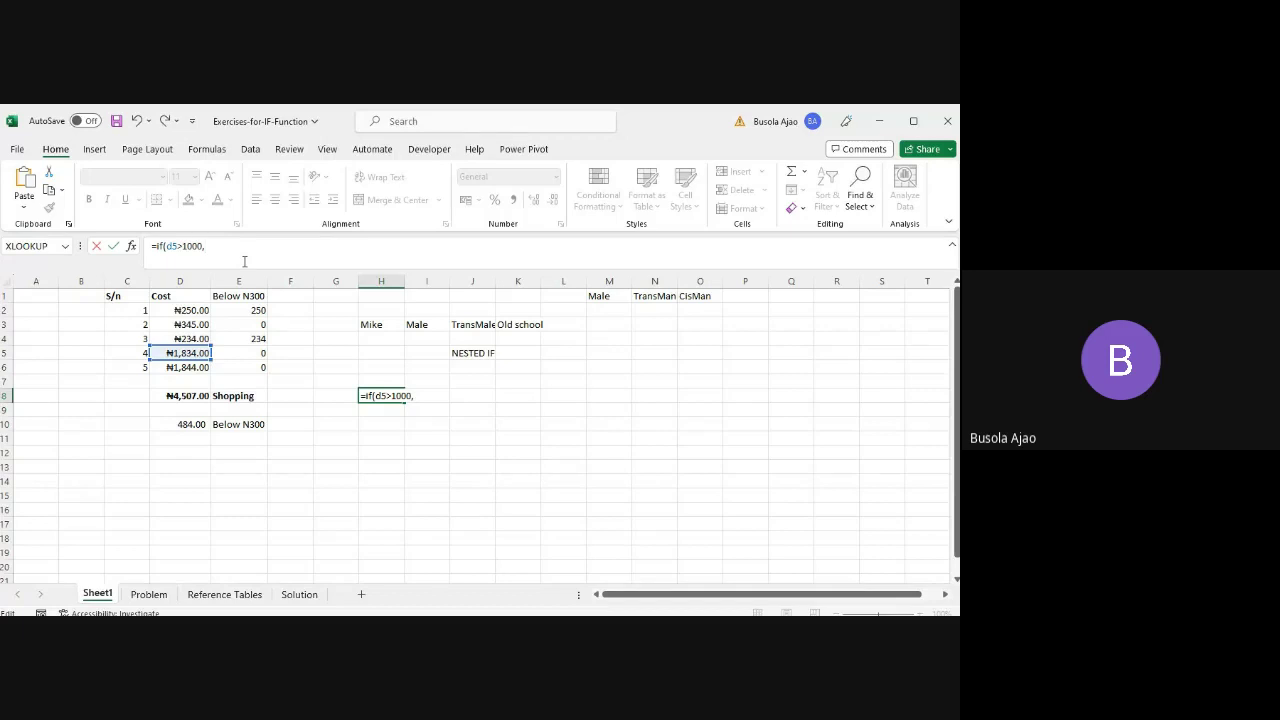
{"action": "type", "text": "\"Expensve"}
{"action": "type", "text": "ive"}
{"action": "type", "text": "\","}
{"action": "type", "text": "\""}
{"action": "type", "text": "Affordable"}
{"action": "type", "text": "\""}
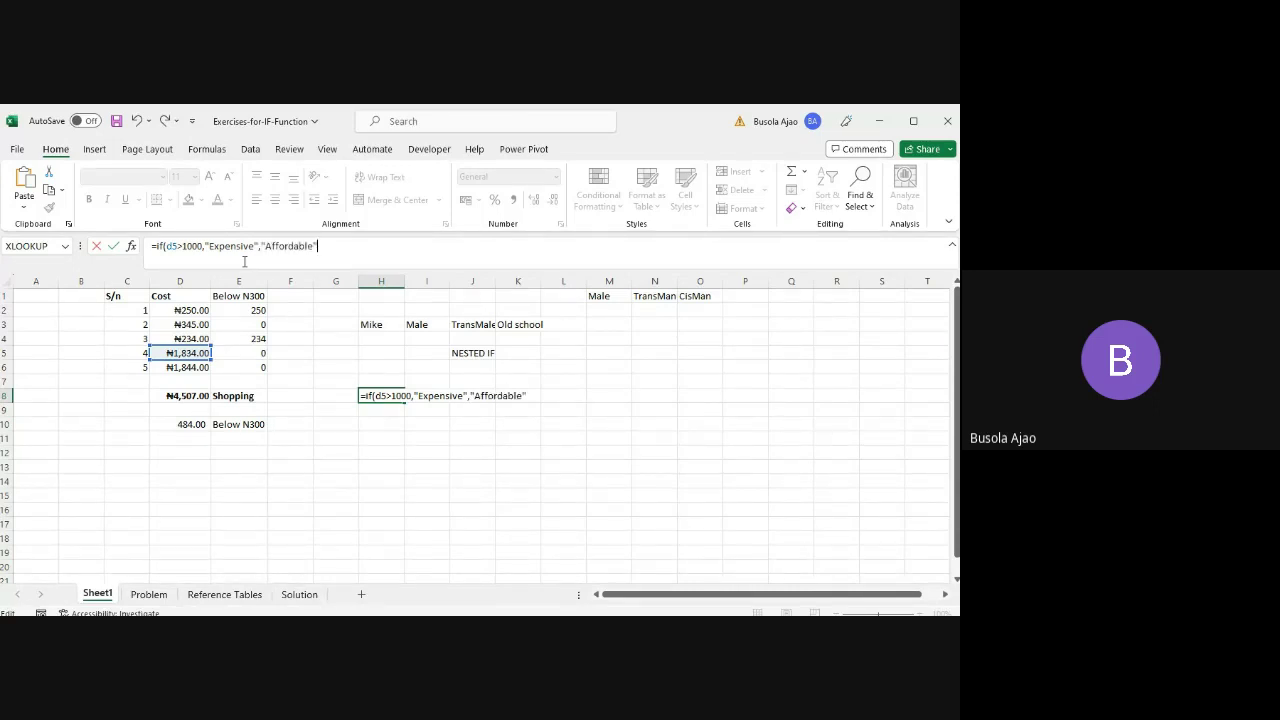
{"action": "key", "text": "ctrl+Return"}
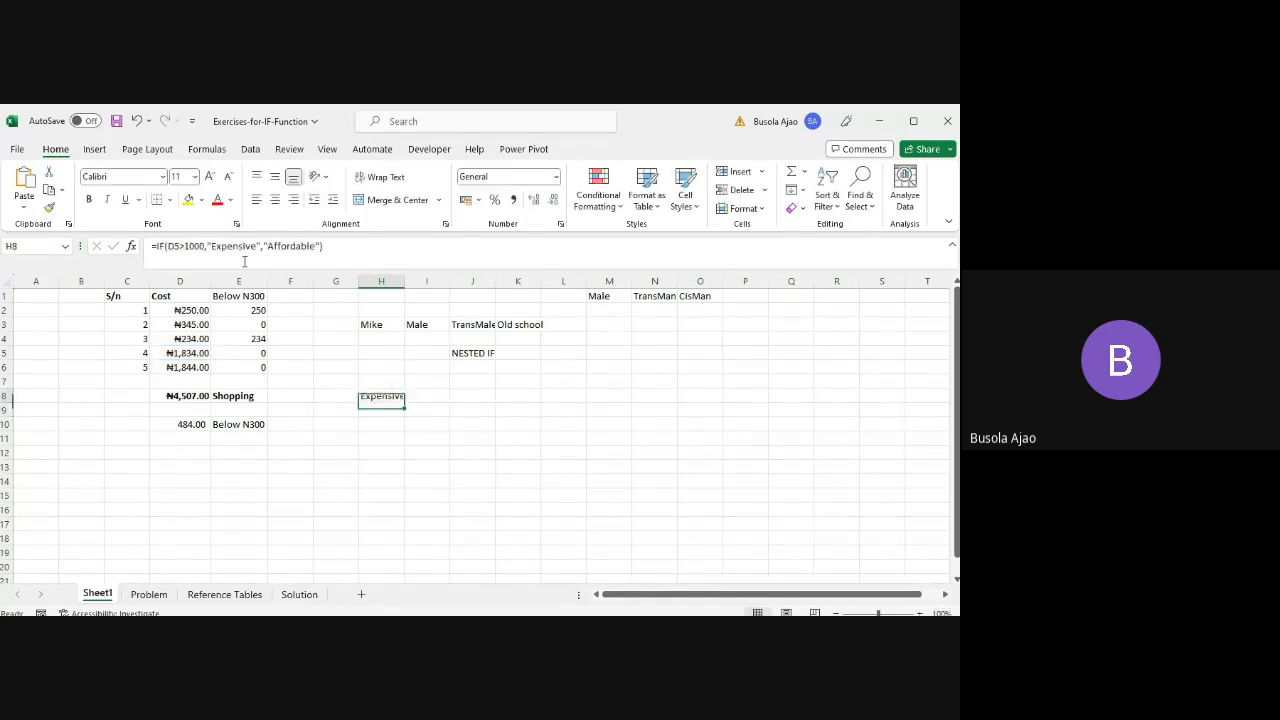
{"action": "double_click", "coordinate": [405, 281]}
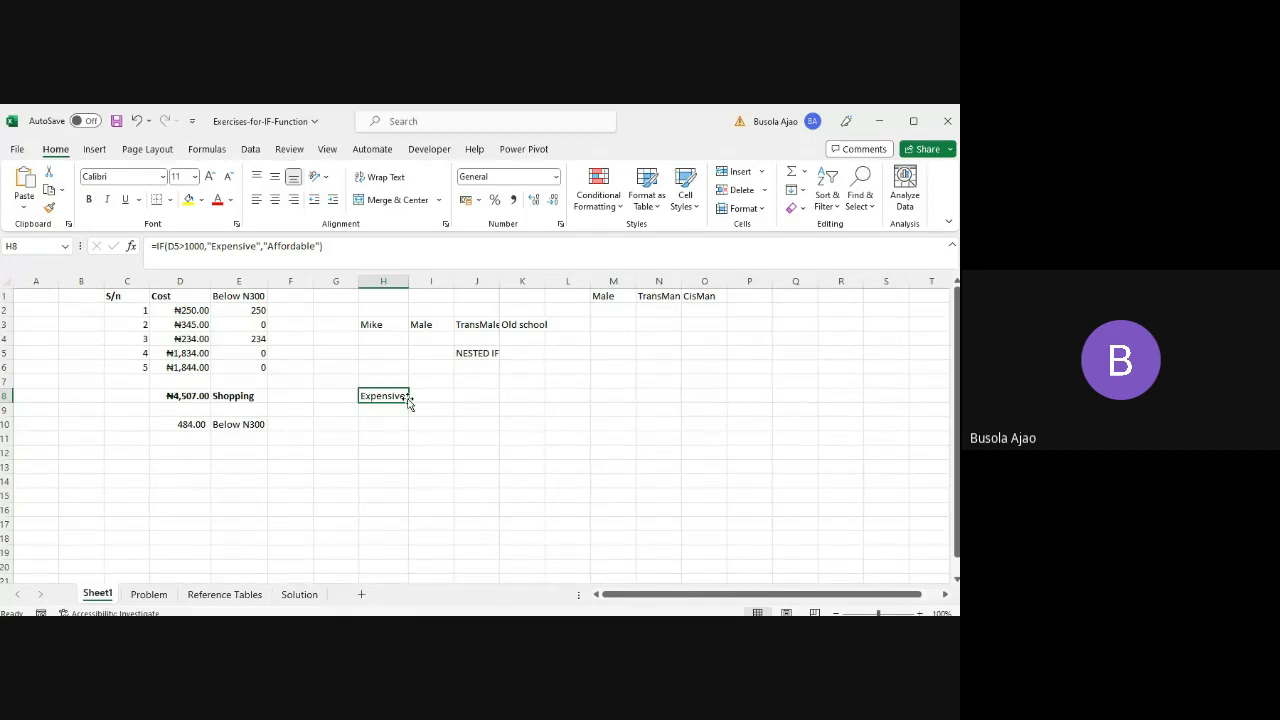
{"action": "key", "text": "alt+Tab"}
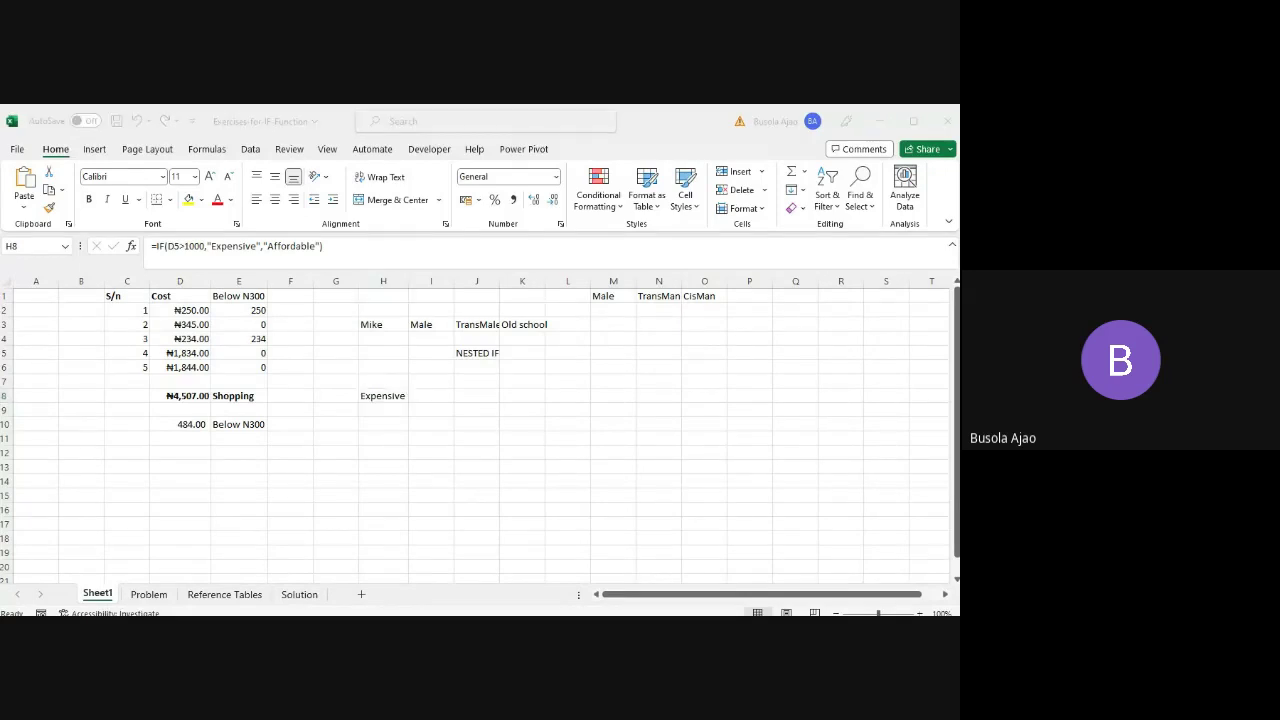
{"action": "key", "text": "alt+Tab"}
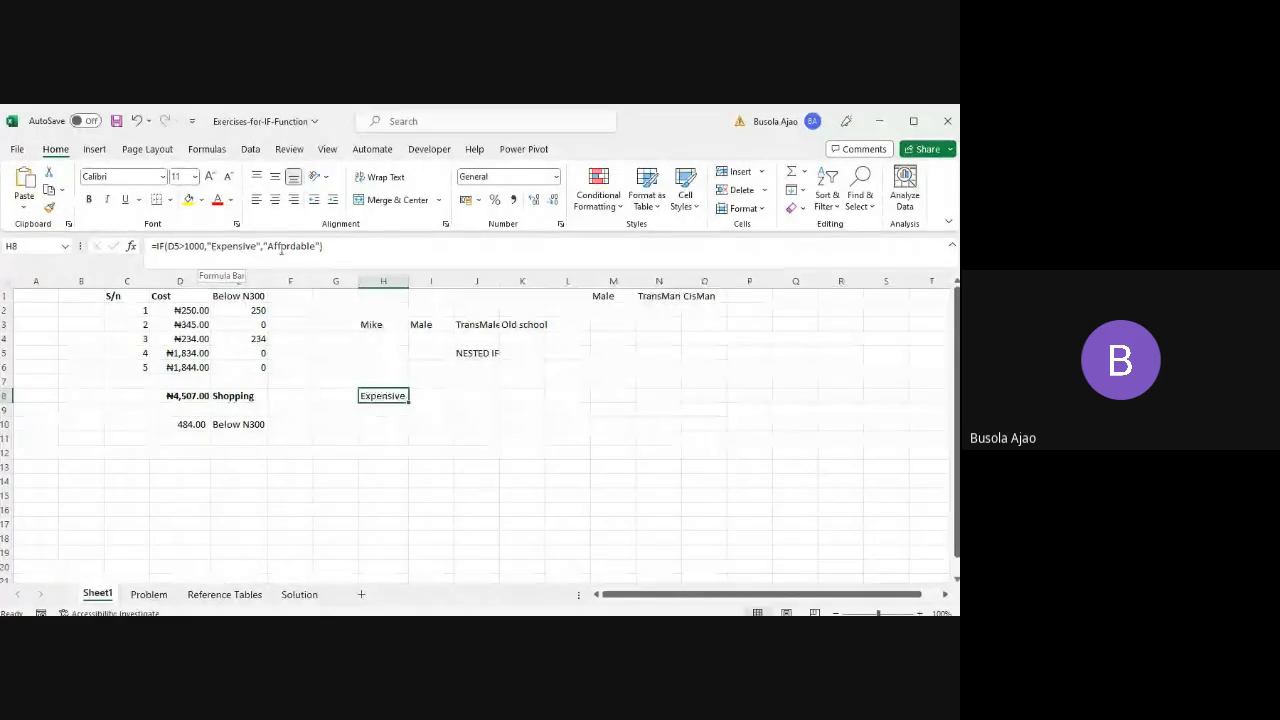
{"action": "left_click", "coordinate": [524, 380]}
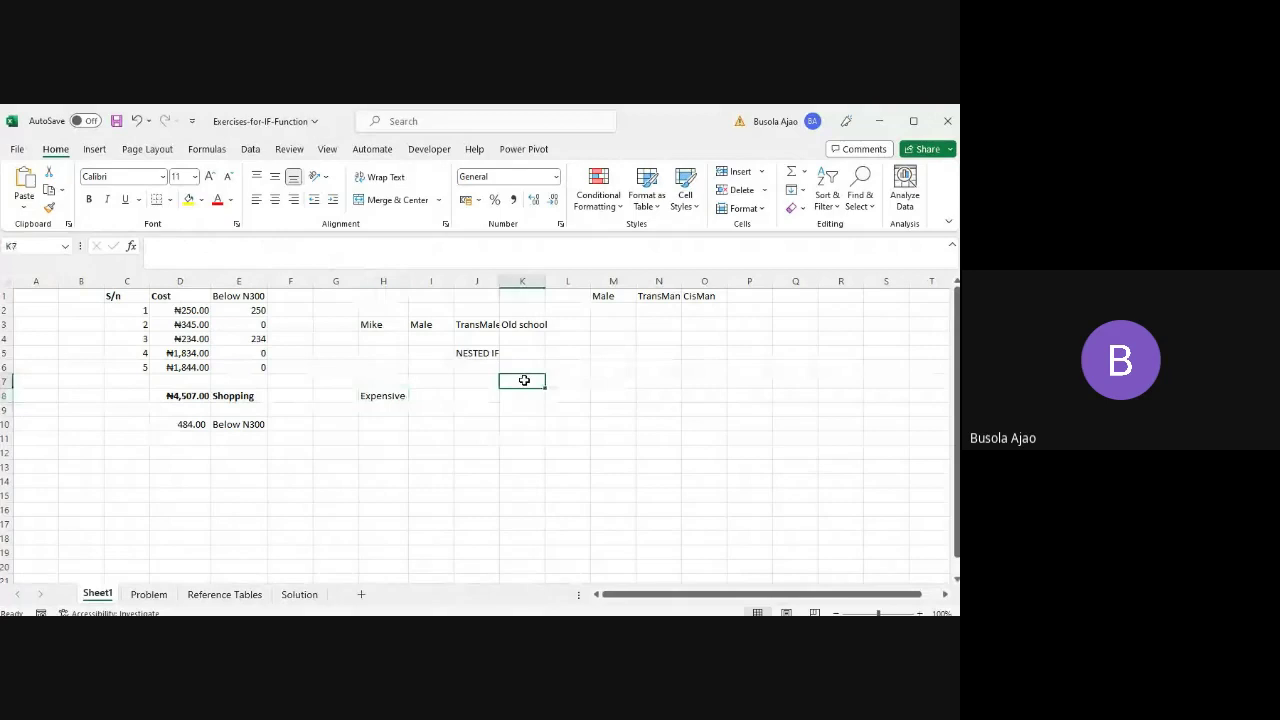
- Enter the cost range "0 - 500" in K7 with its category "Cheap" in L7
{"action": "type", "text": "0"}
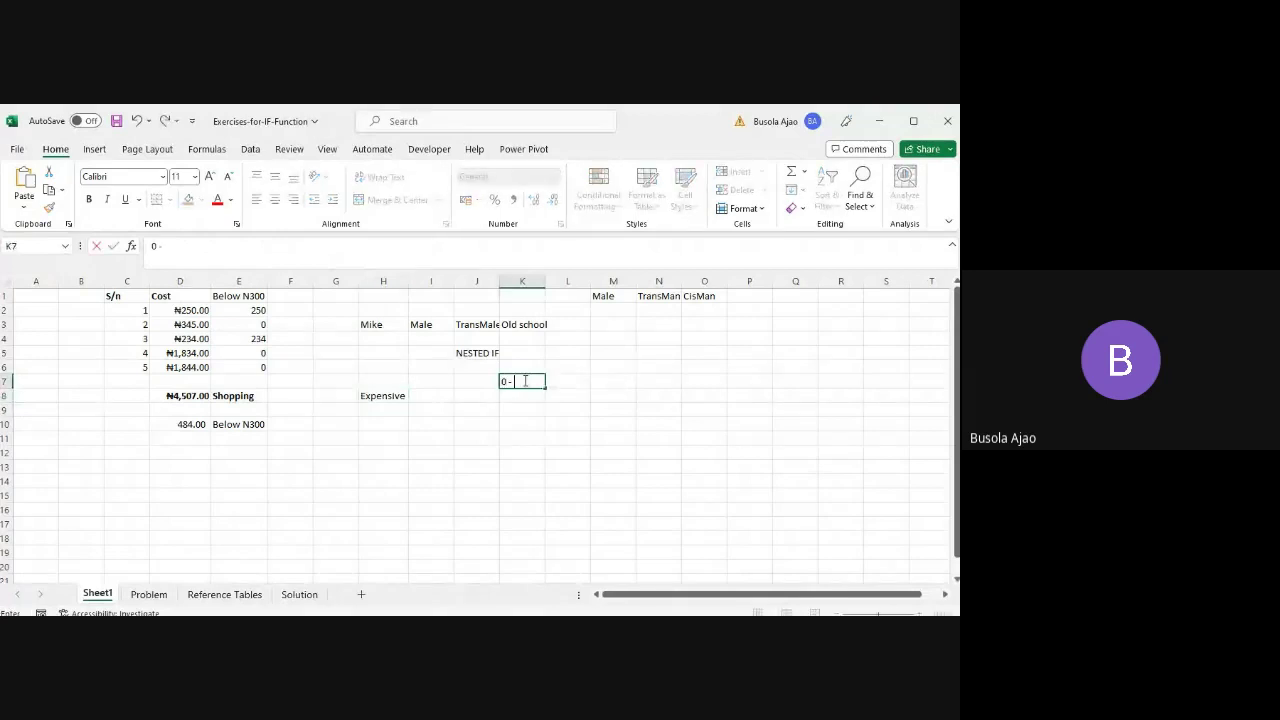
{"action": "type", "text": " -"}
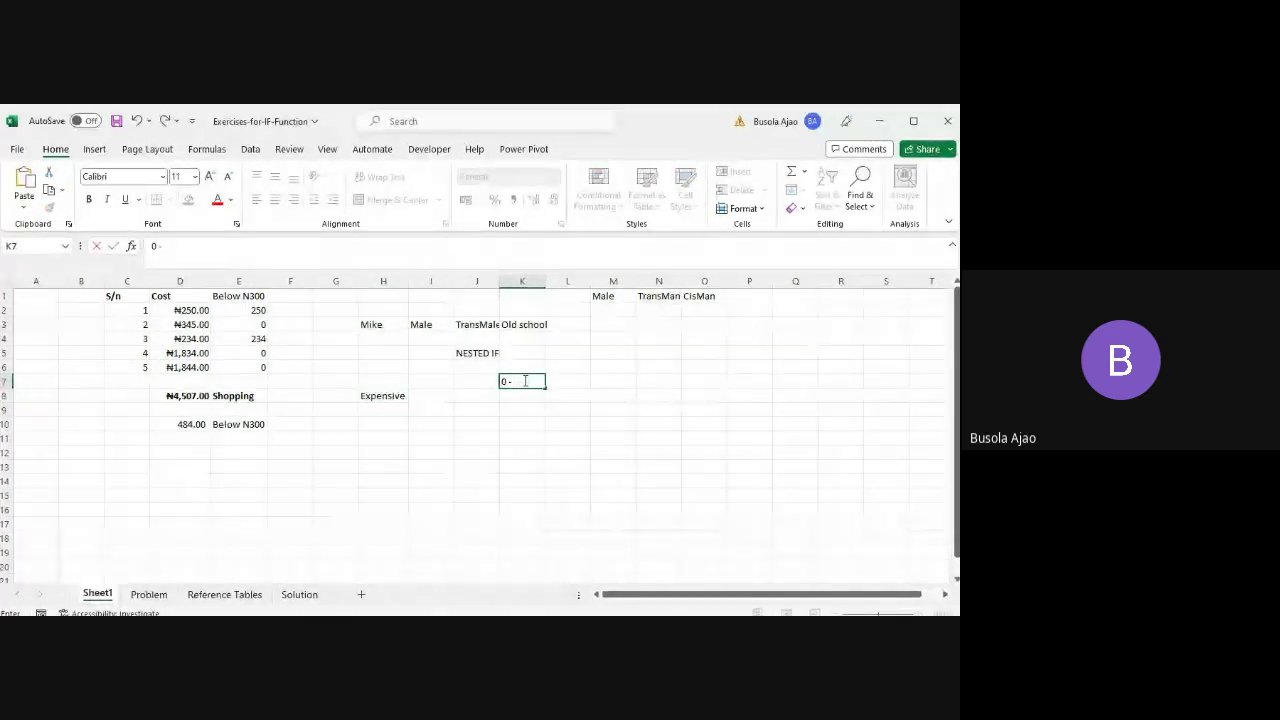
{"action": "type", "text": " 500"}
{"action": "key", "text": "Tab"}
{"action": "type", "text": "C"}
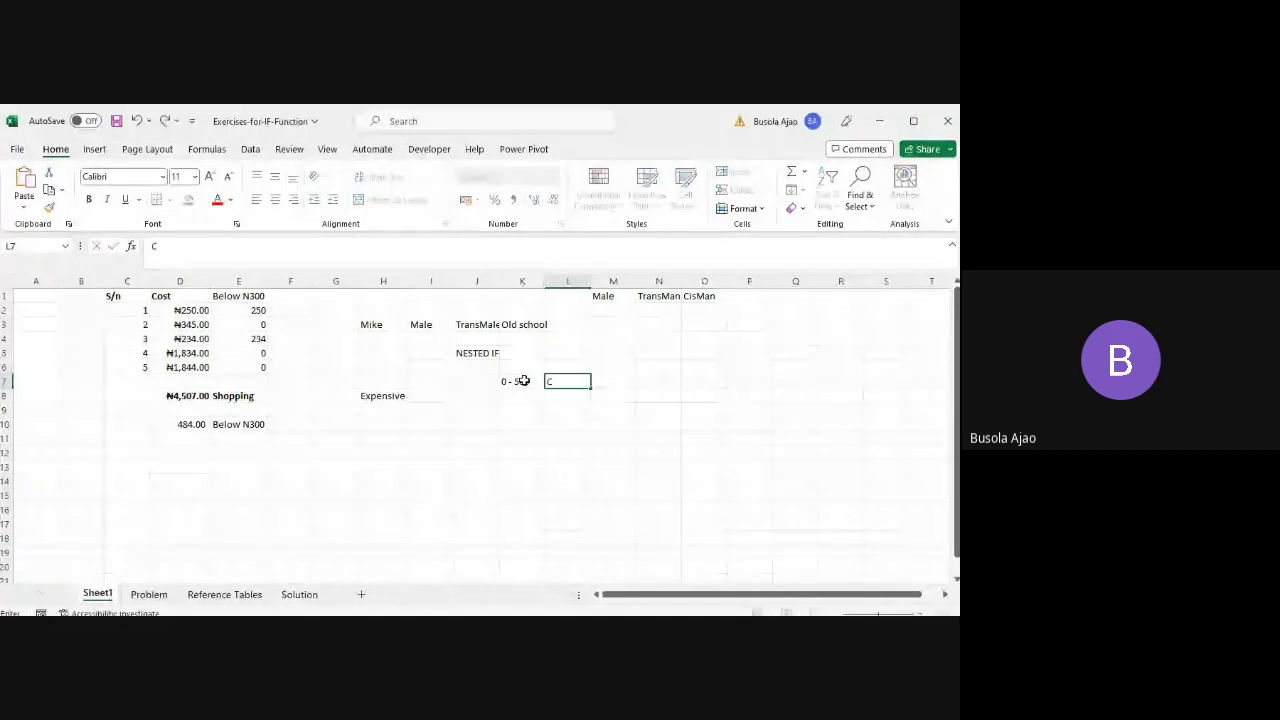
{"action": "type", "text": "heap"}
{"action": "key", "text": "Return"}
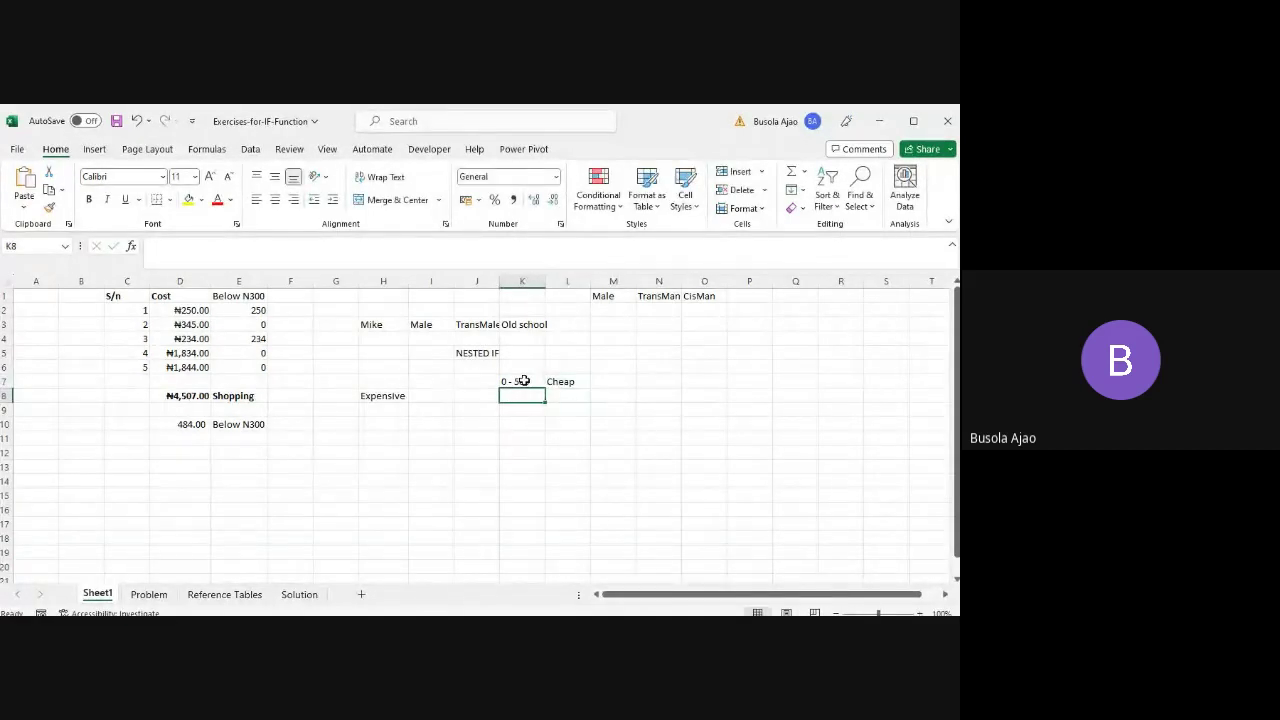
- Enter the cost range "501 - 1000" in K8 with its category "Affordable" in L8
{"action": "type", "text": "501"}
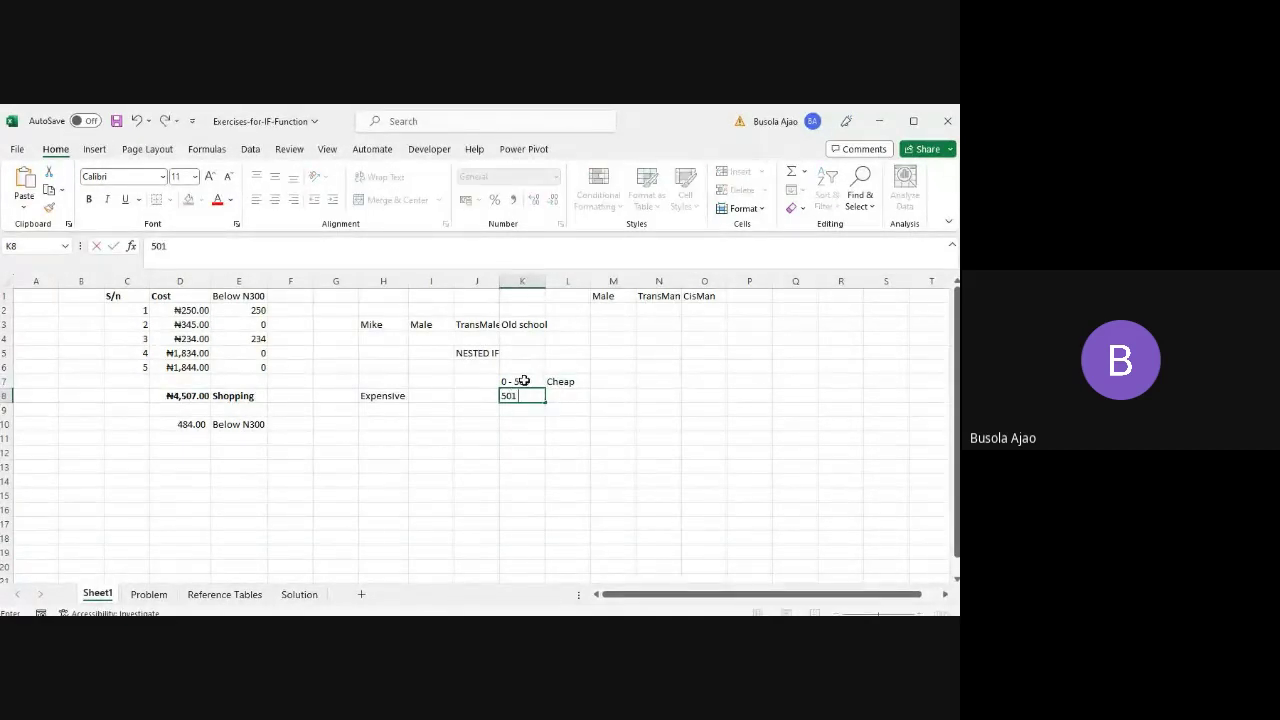
{"action": "type", "text": " - 1000"}
{"action": "key", "text": "Tab"}
{"action": "type", "text": "Affordable"}
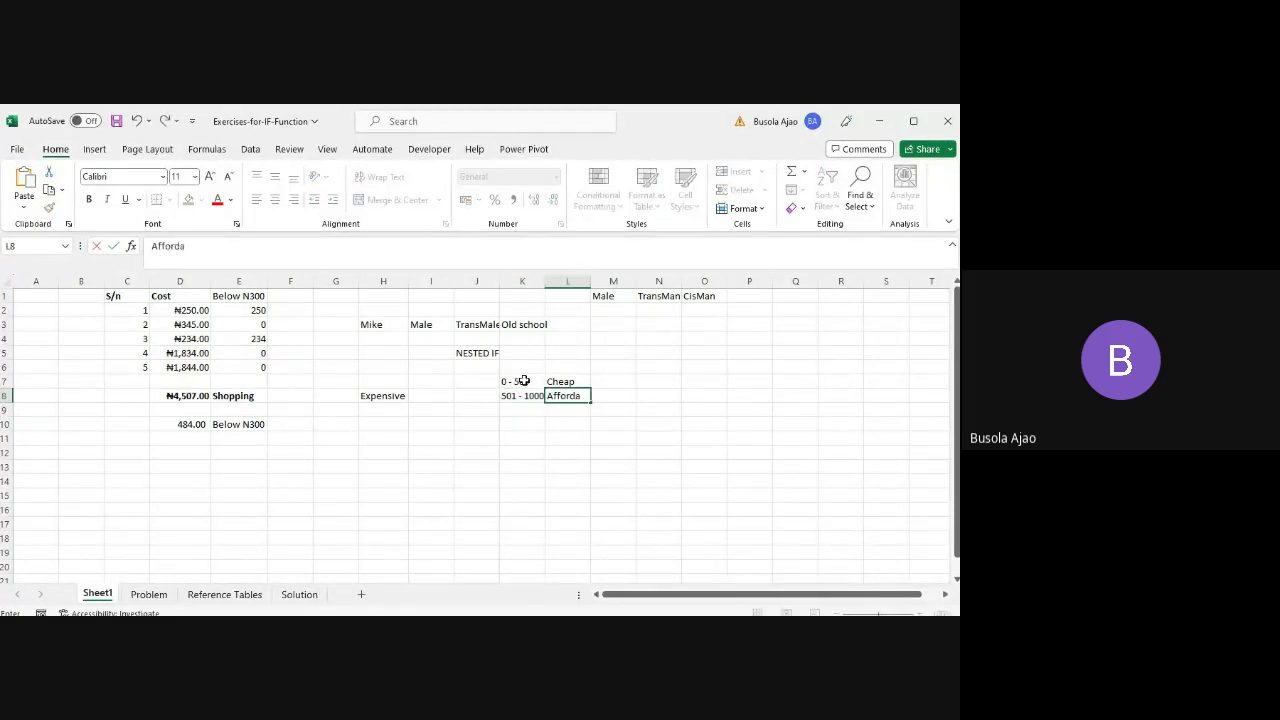
{"action": "key", "text": "Return"}
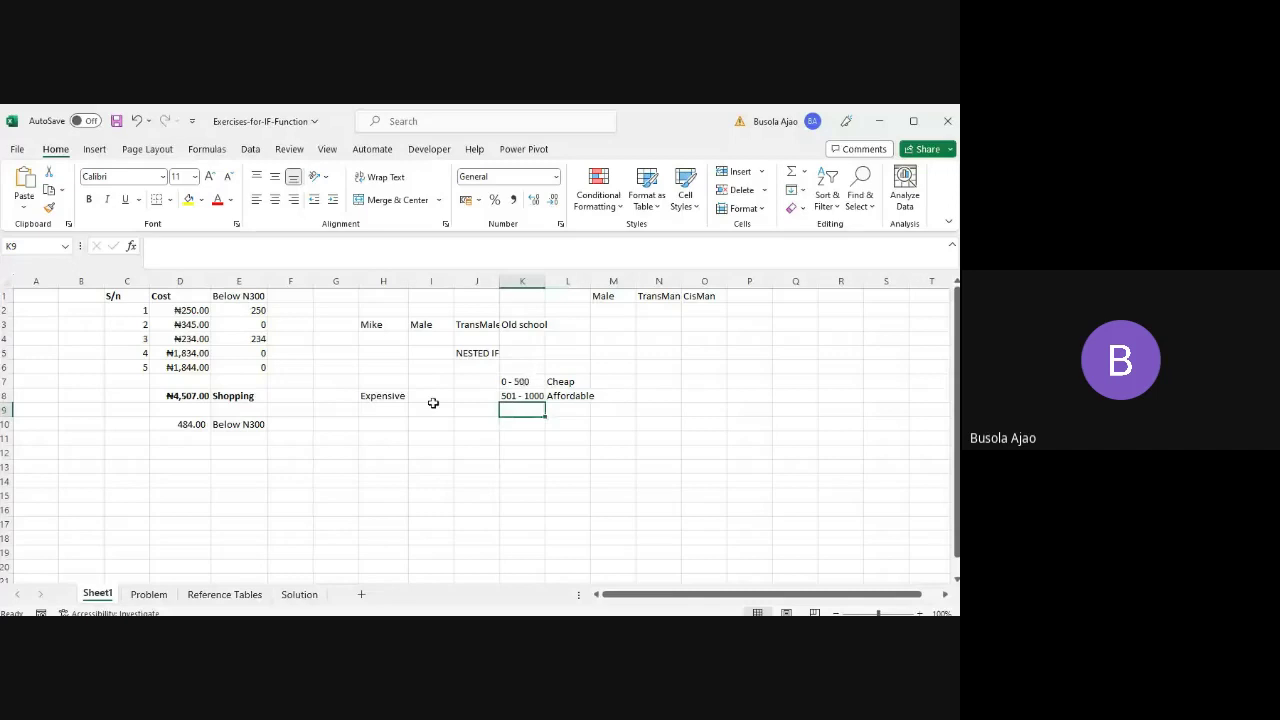
- Enter "Above 1000" in K9 with the category "Expensive" in L9, and autofit the width of column K
{"action": "left_click", "coordinate": [393, 396]}
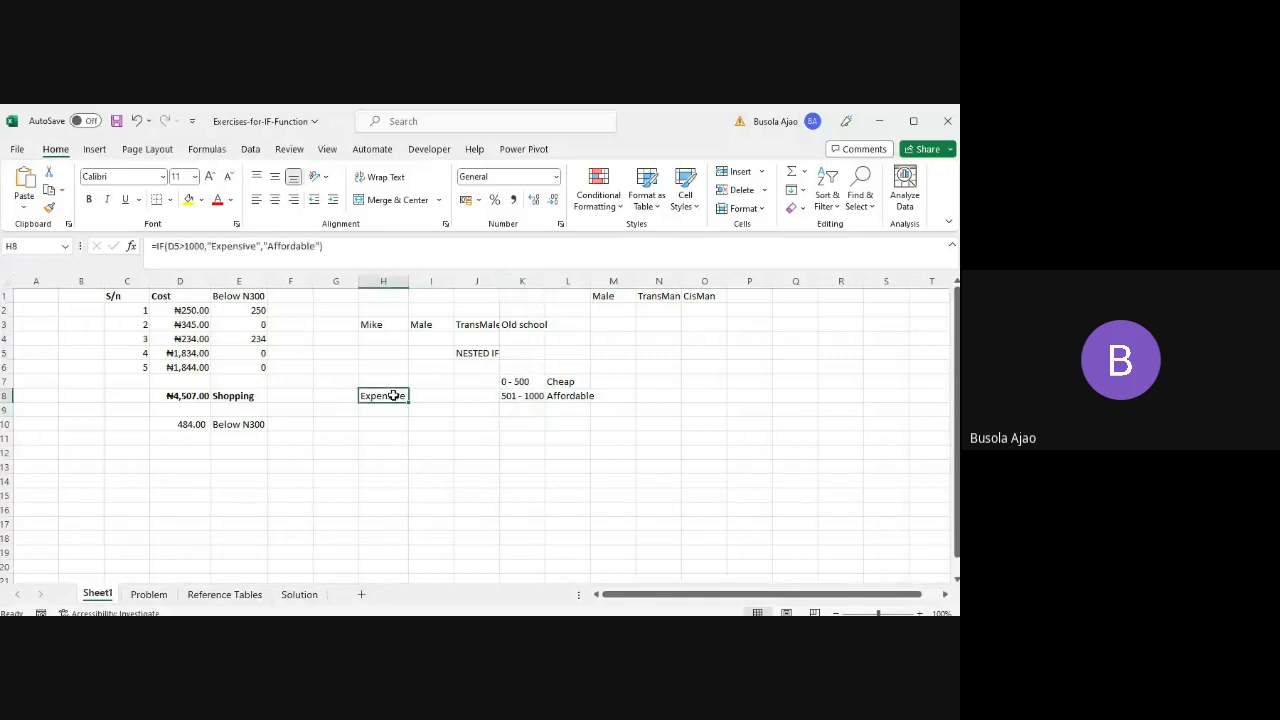
{"action": "left_click", "coordinate": [519, 410]}
{"action": "type", "text": "Above"}
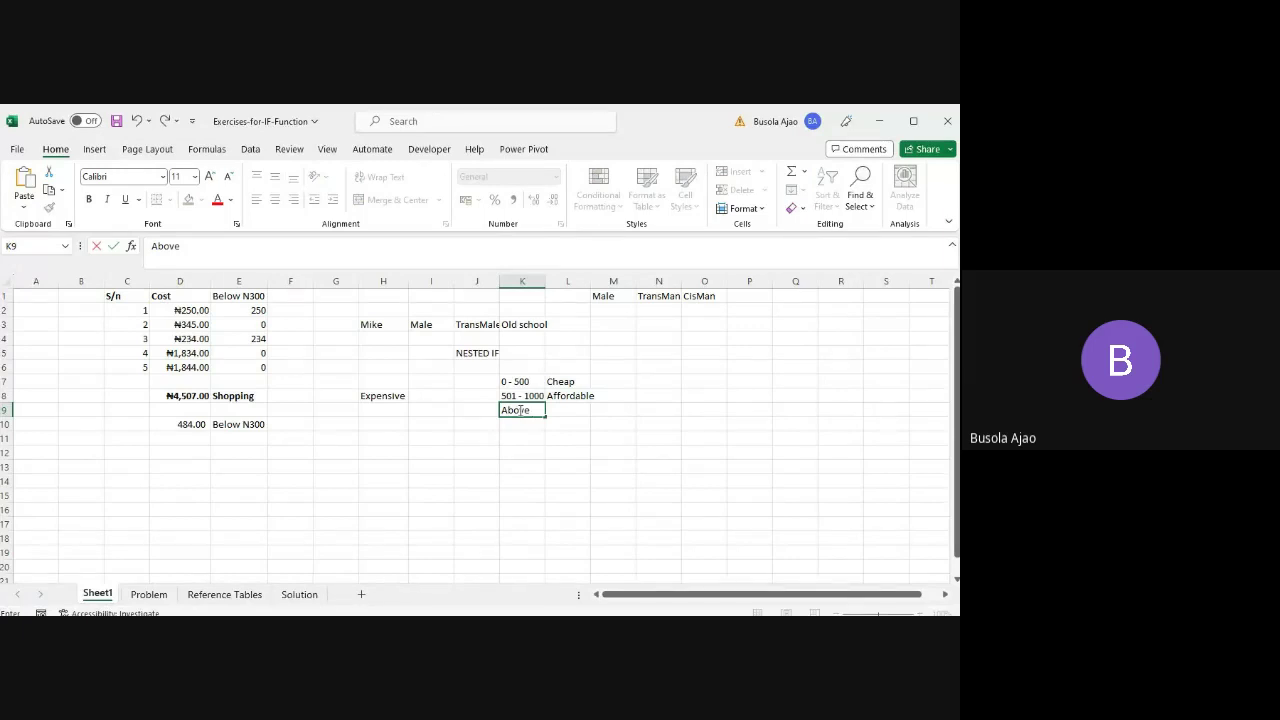
{"action": "type", "text": " 1000"}
{"action": "key", "text": "Tab"}
{"action": "type", "text": "E"}
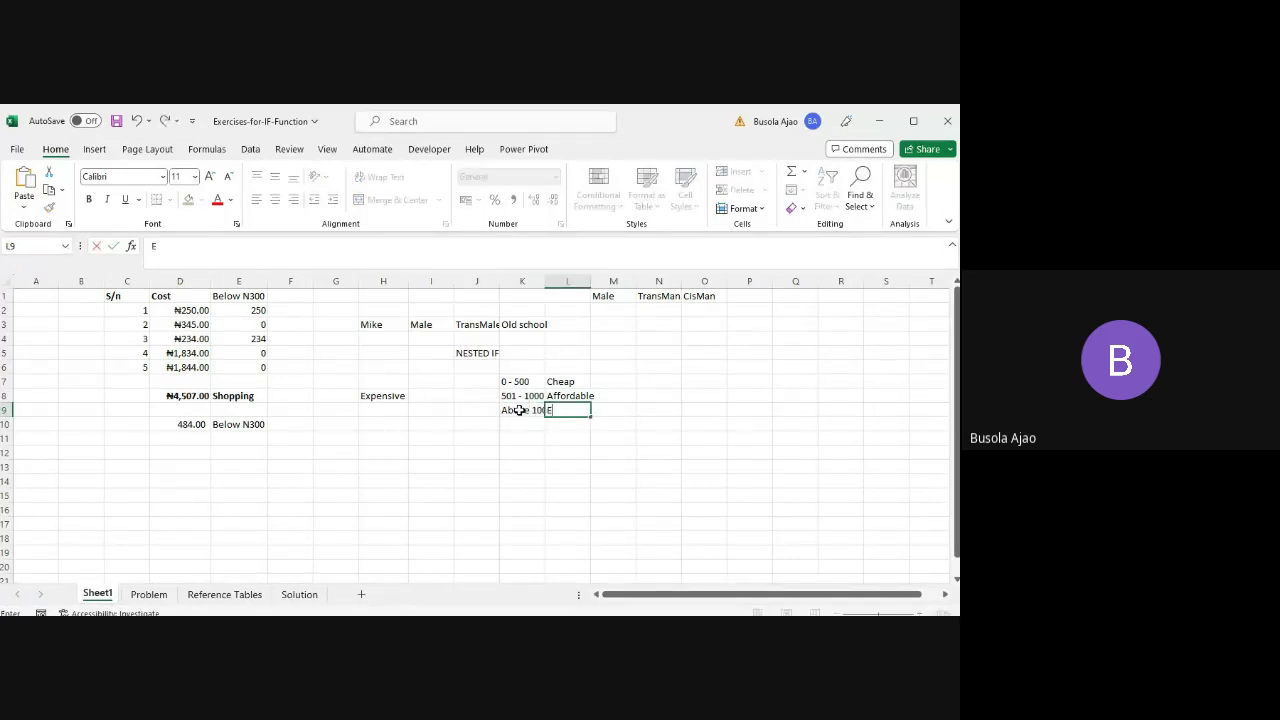
{"action": "type", "text": "xpensive"}
{"action": "key", "text": "Down"}
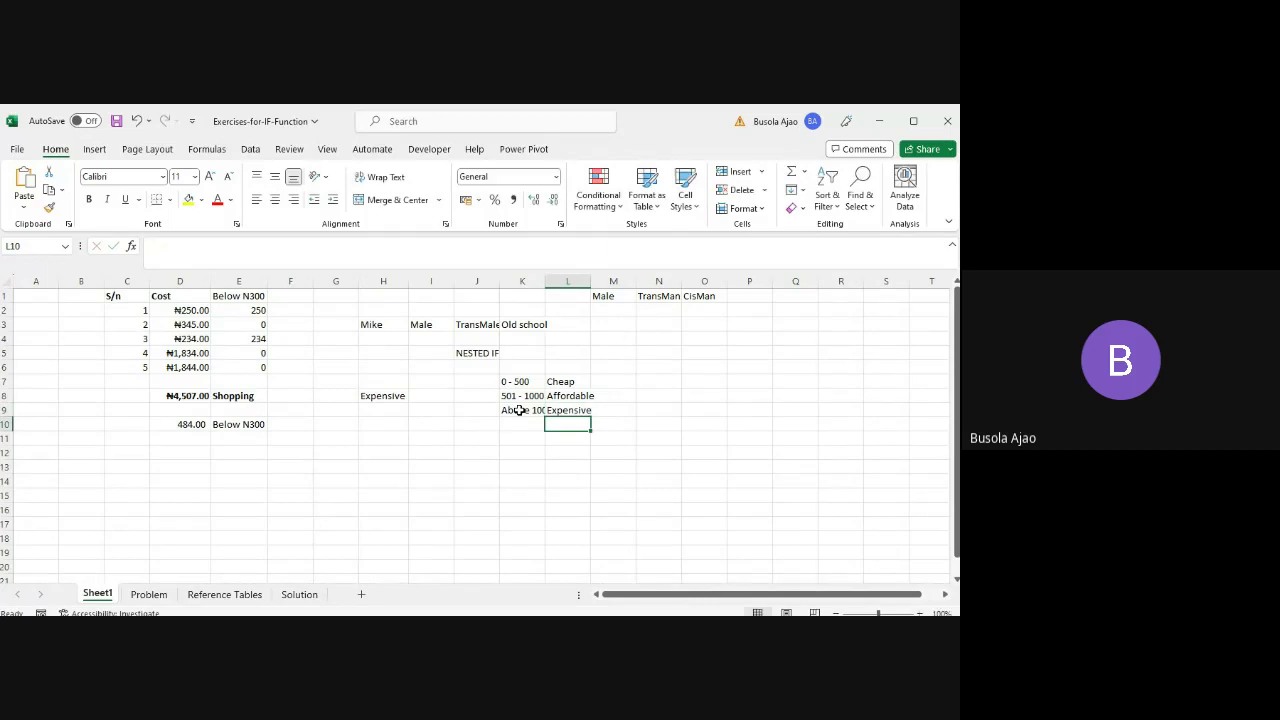
{"action": "double_click", "coordinate": [541, 281]}
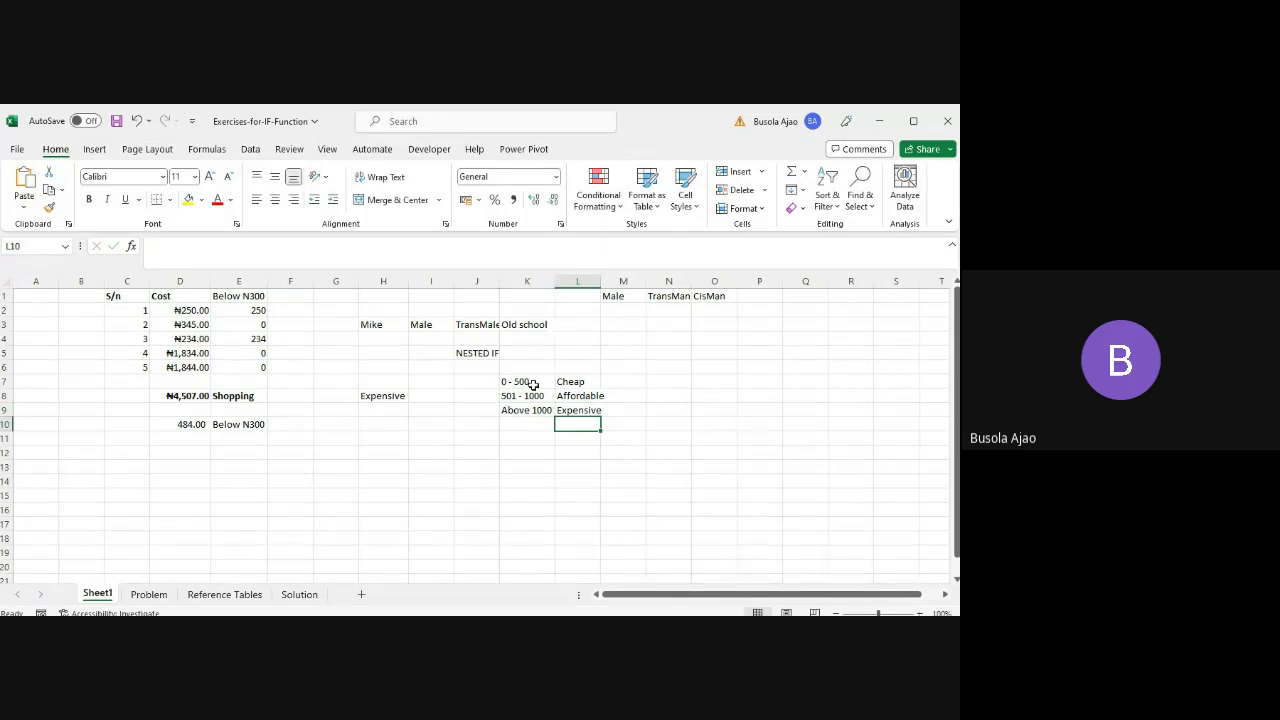
- Replace the "Affordable" result in the H8 formula with the start of a nested IF that refers to D5
{"action": "left_click", "coordinate": [390, 400]}
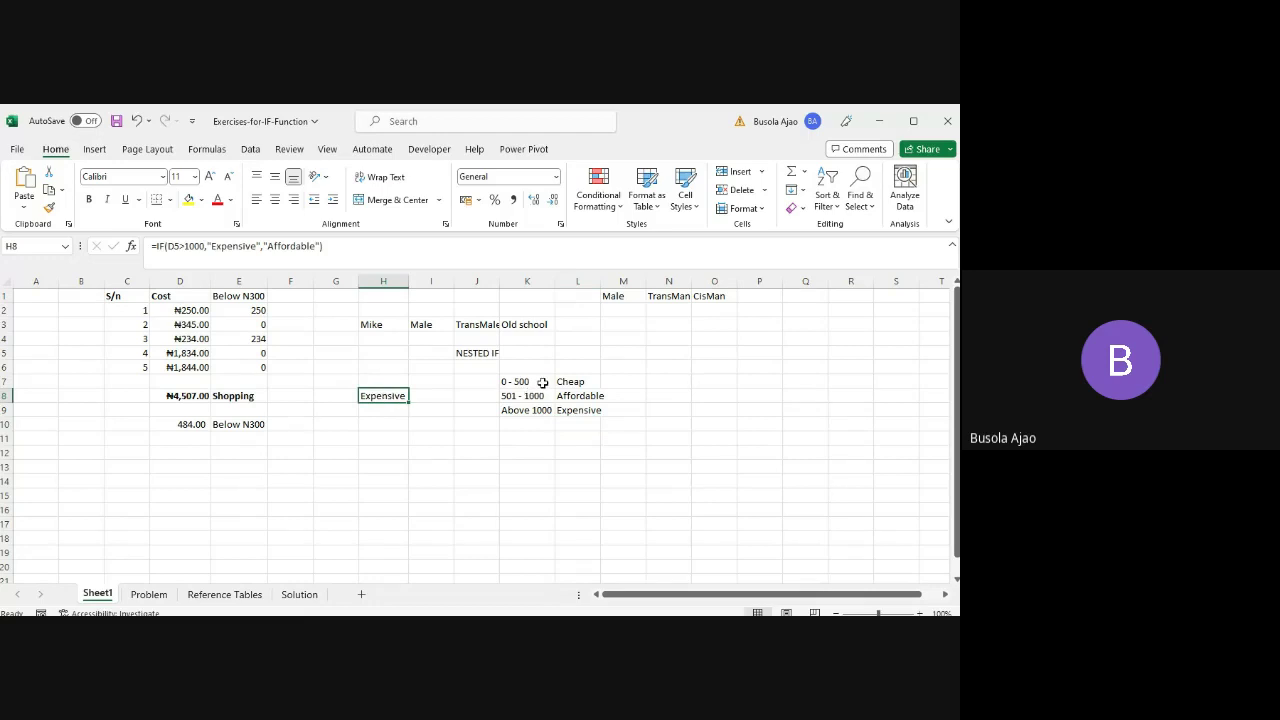
{"action": "left_click", "coordinate": [191, 245]}
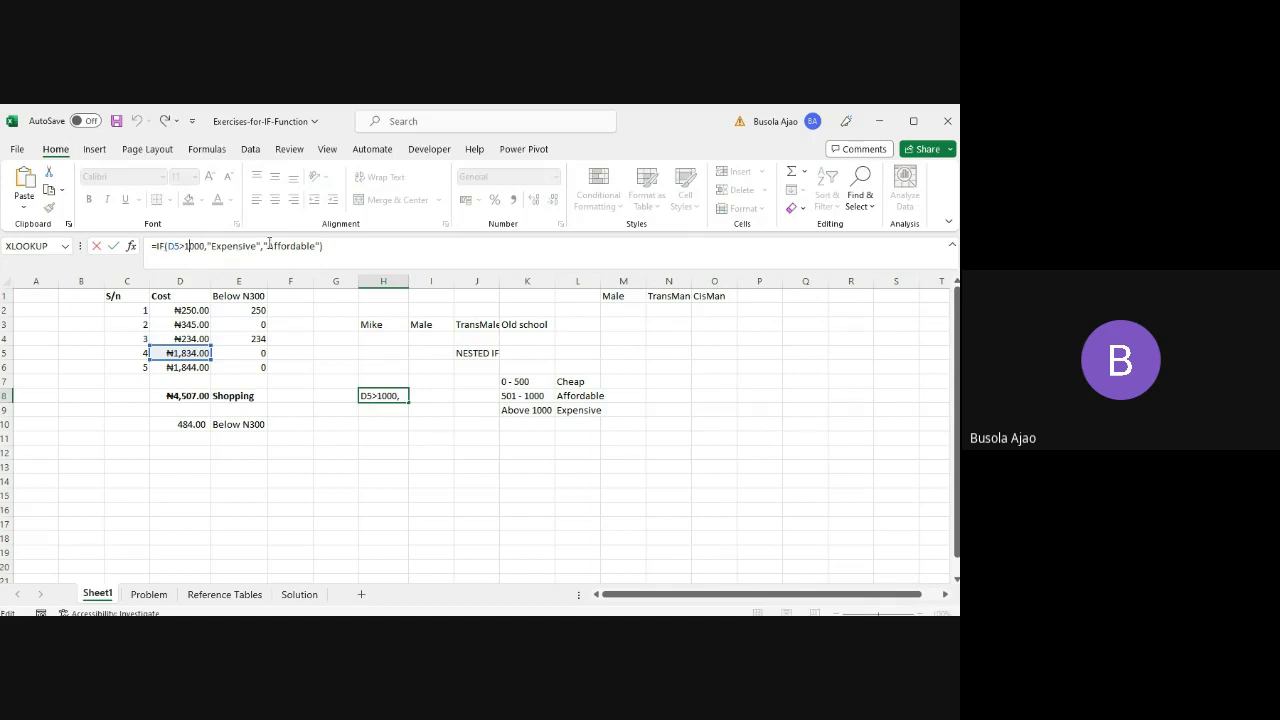
{"action": "left_click", "coordinate": [264, 246]}
{"action": "left_click_drag", "start_coordinate": [281, 245], "coordinate": [319, 246]}
{"action": "key", "text": "BackSpace"}
{"action": "type", "text": "if("}
{"action": "left_click", "coordinate": [194, 353]}
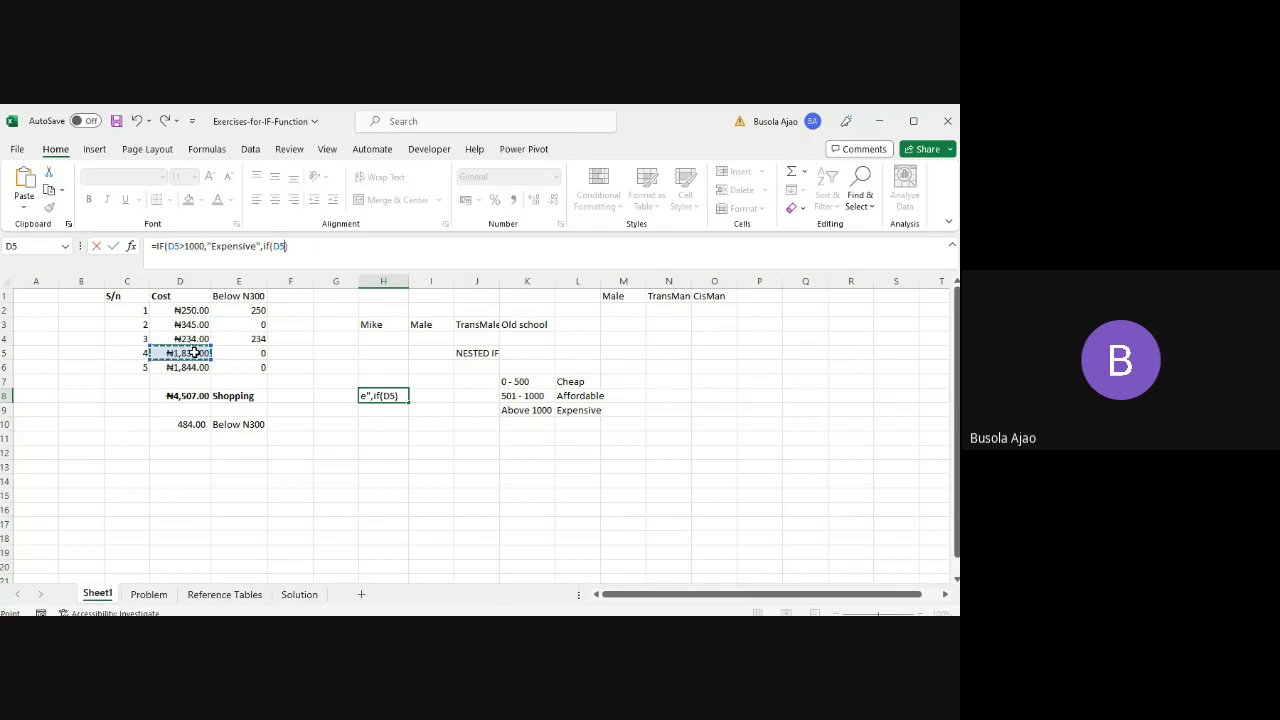
- Complete the nested IF in H8 with the condition >500 and results "Affordable" and "Cheap", accepting the closing parenthesis correction
{"action": "type", "text": ">500,\"Affordab"}
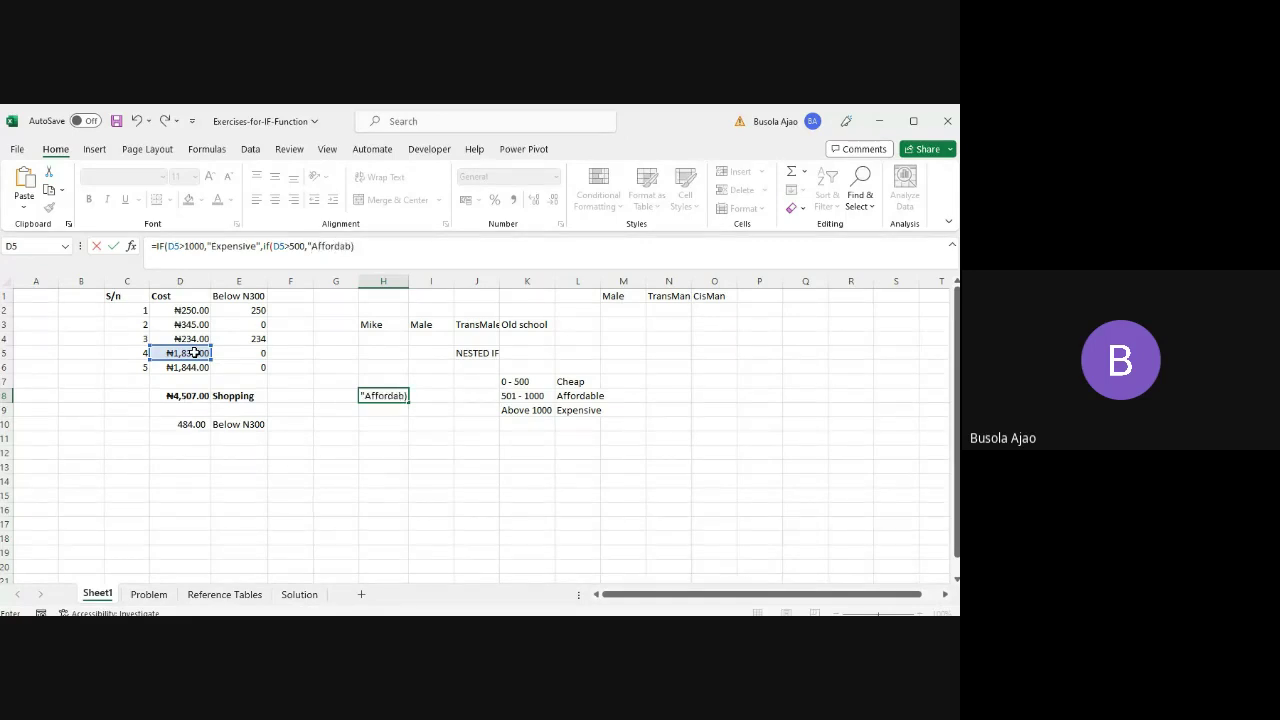
{"action": "type", "text": "le\""}
{"action": "type", "text": ","}
{"action": "type", "text": "\"C"}
{"action": "type", "text": "heap\""}
{"action": "type", "text": "\""}
{"action": "key", "text": "Return"}
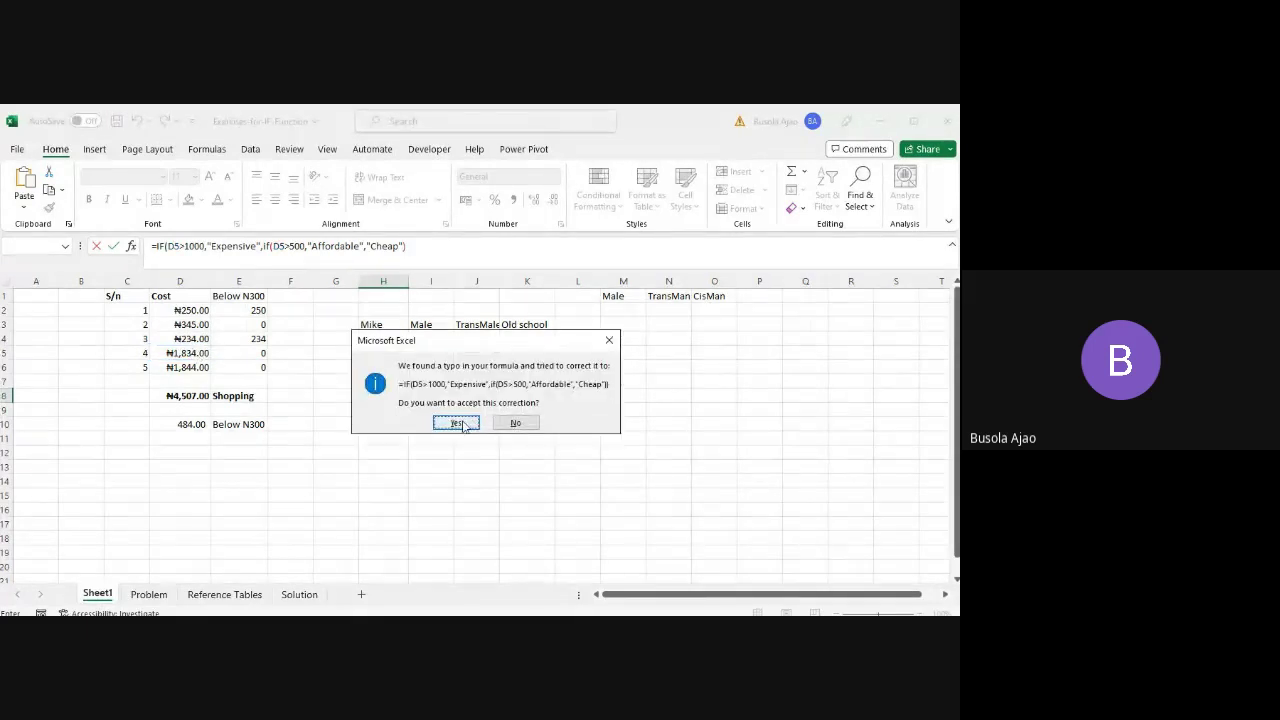
{"action": "left_click", "coordinate": [456, 422]}
- Undo the nested IF edit in H8 to review the original simple IF formula, and redo it
{"action": "left_click", "coordinate": [392, 397]}
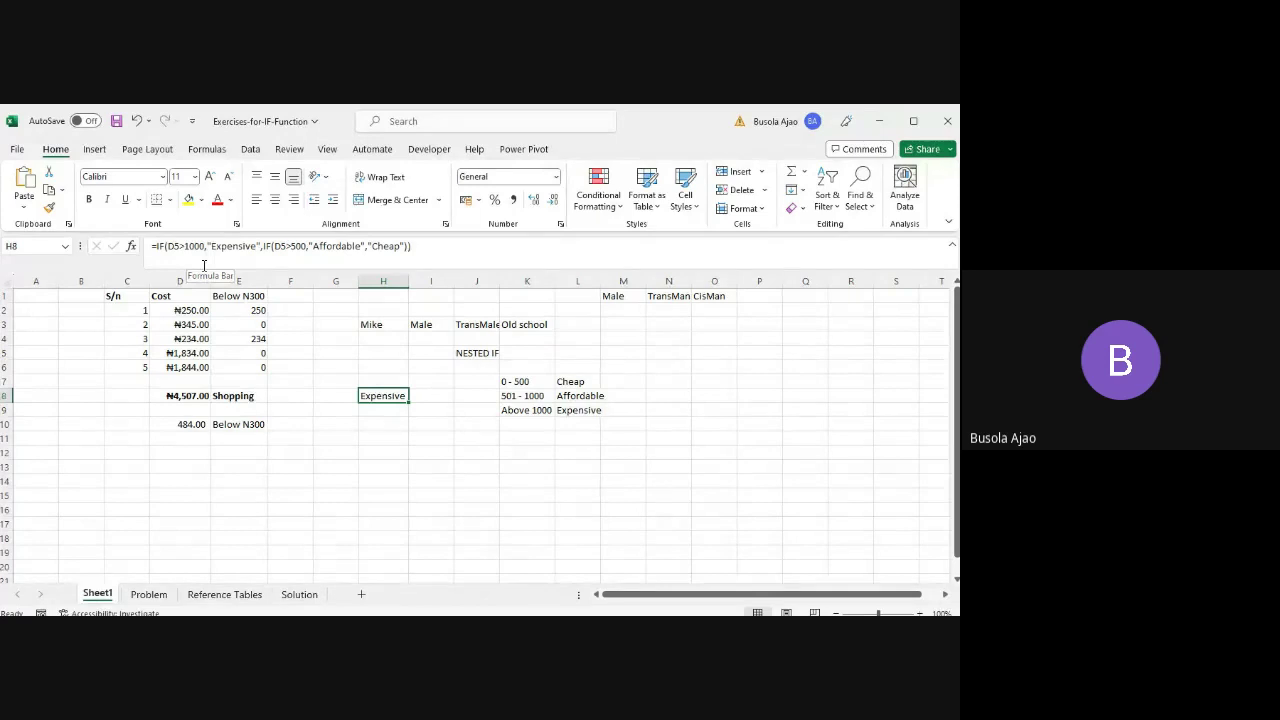
{"action": "key", "text": "ctrl+z"}
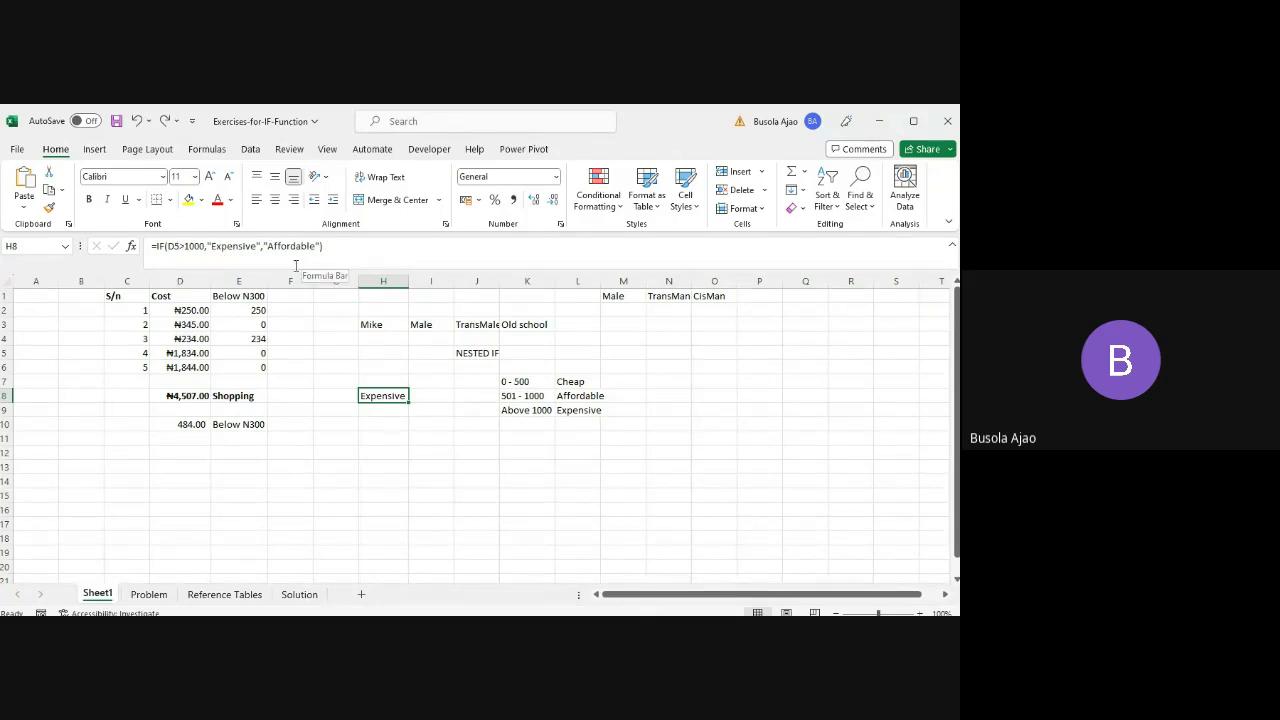
{"action": "key", "text": "ctrl+y"}
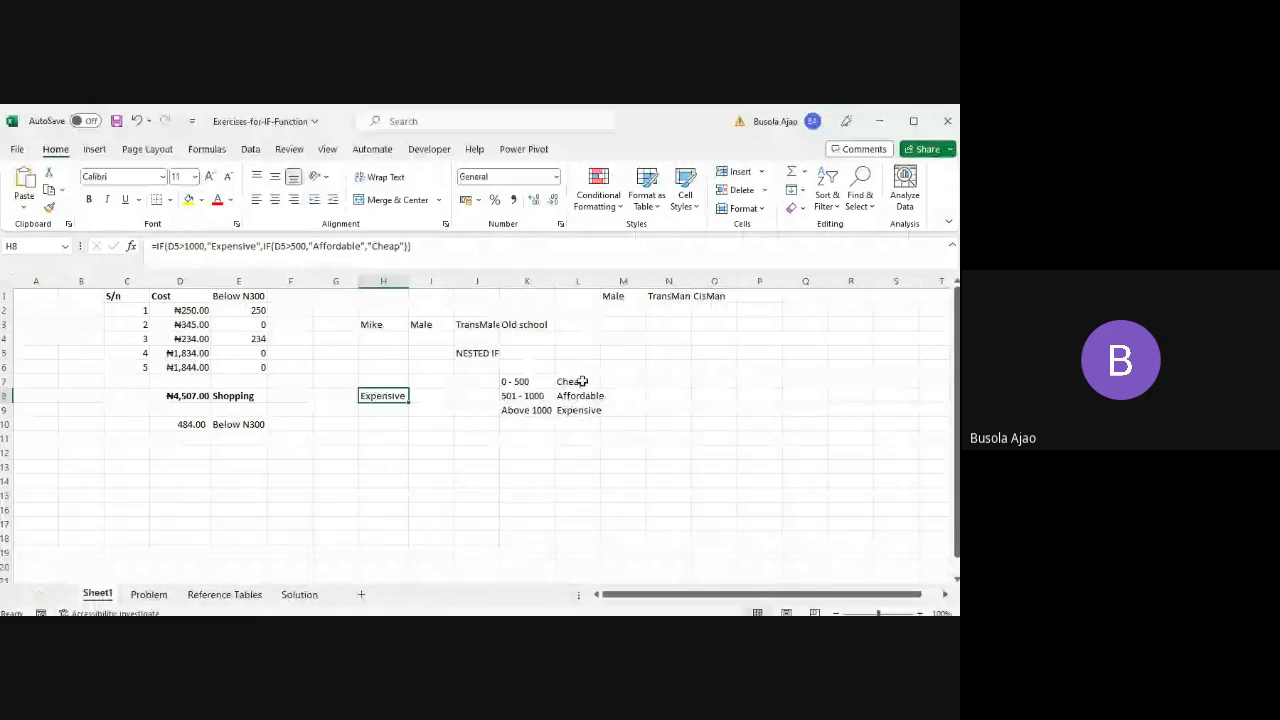
{"action": "key", "text": "alt+Tab"}
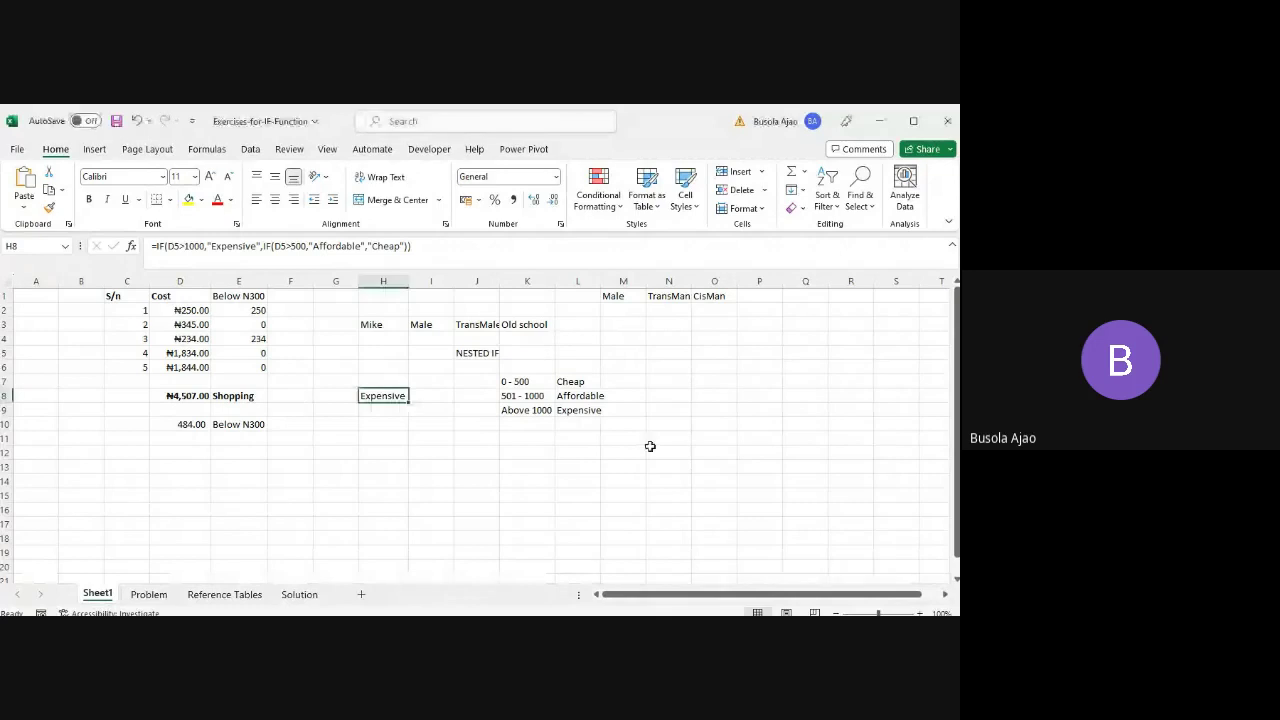
- Switch to the Problem sheet and select G58, the first Pizza Size cell of Exercise 03
{"action": "left_click", "coordinate": [156, 595]}
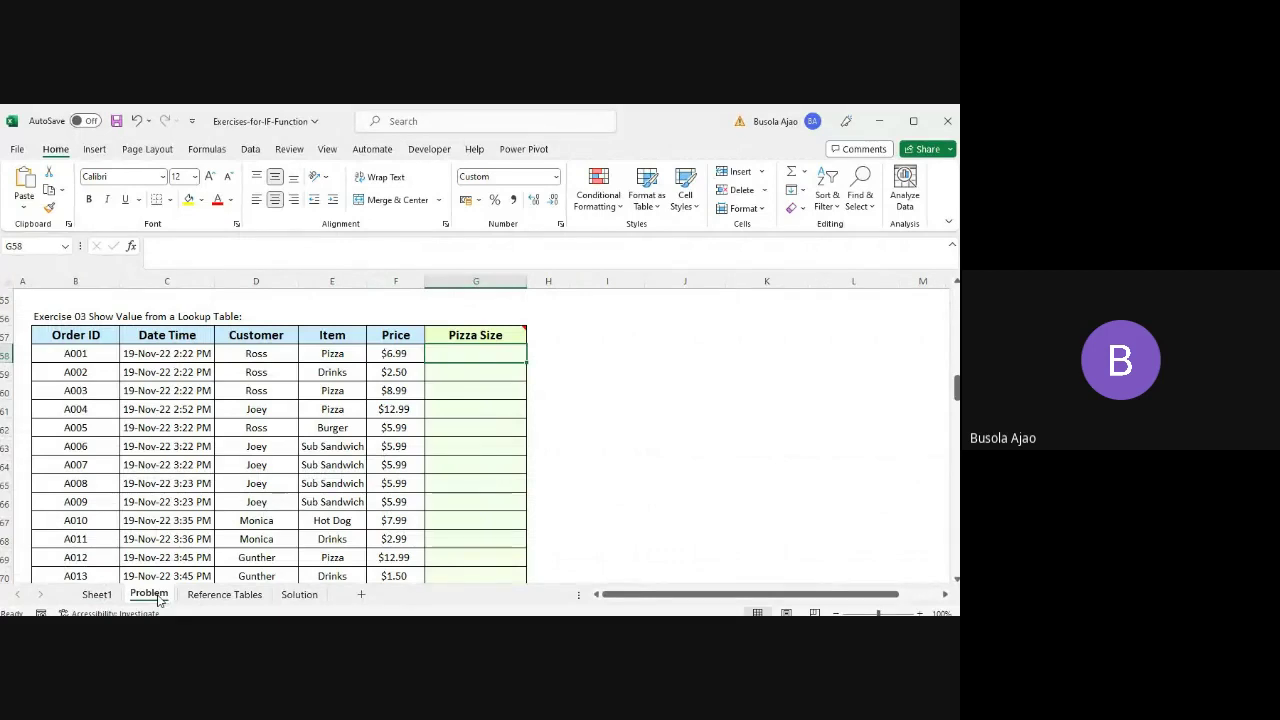
{"action": "key", "text": "Down"}
{"action": "key", "text": "Down"}
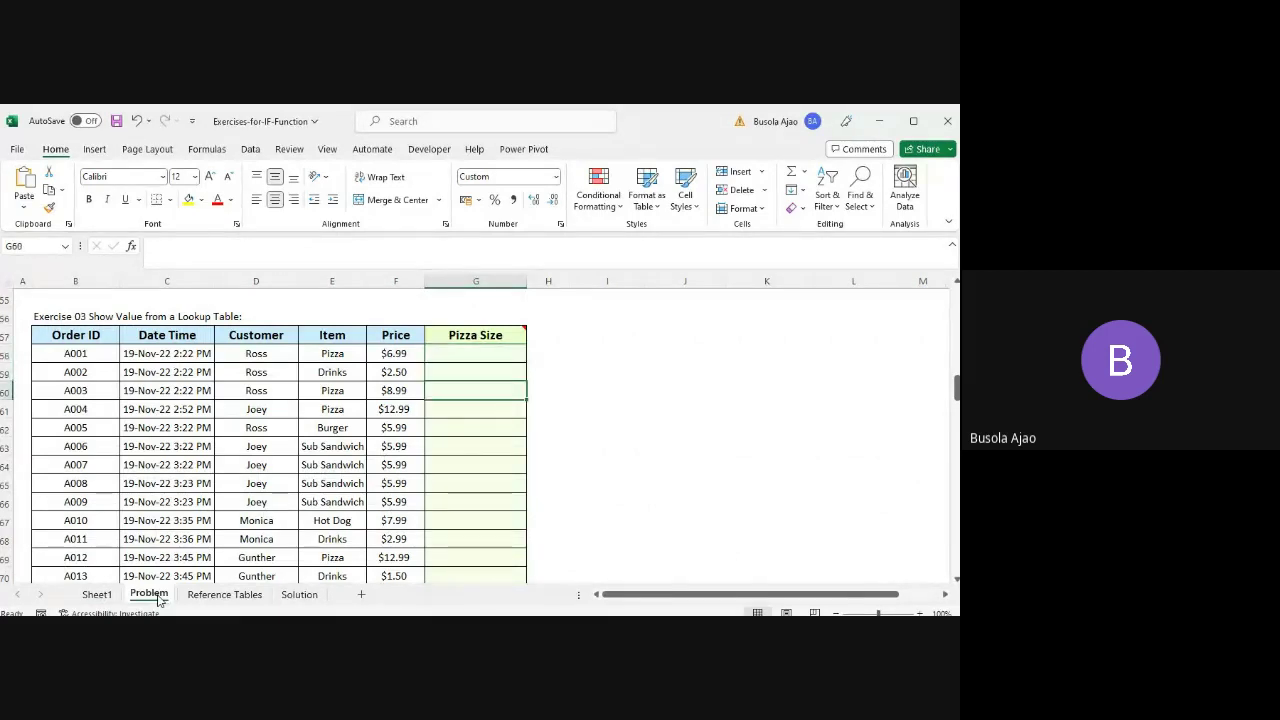
{"action": "key", "text": "Up"}
{"action": "key", "text": "Down"}
{"action": "key", "text": "Down"}
{"action": "key", "text": "Up"}
{"action": "key", "text": "Up"}
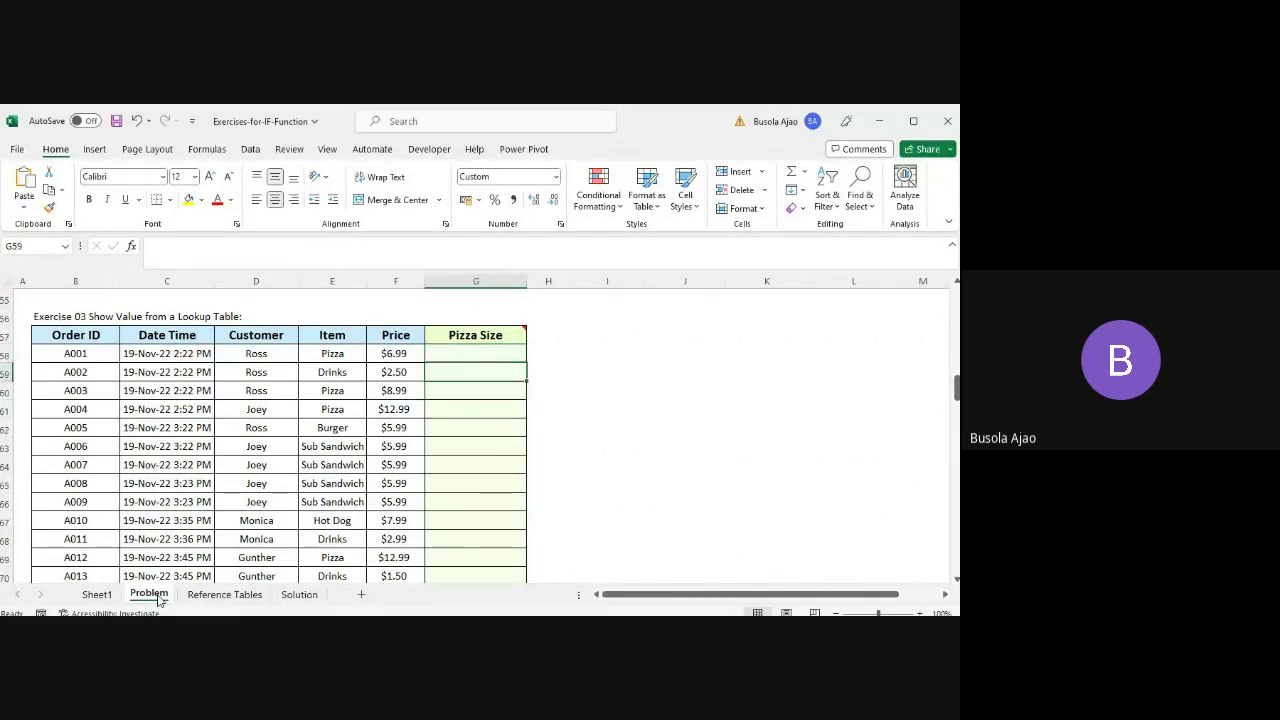
{"action": "key", "text": "Up"}
- Enter the beginning of the Pizza Size formula in G58 as =IF(E58="Pizza",if)
{"action": "type", "text": "="}
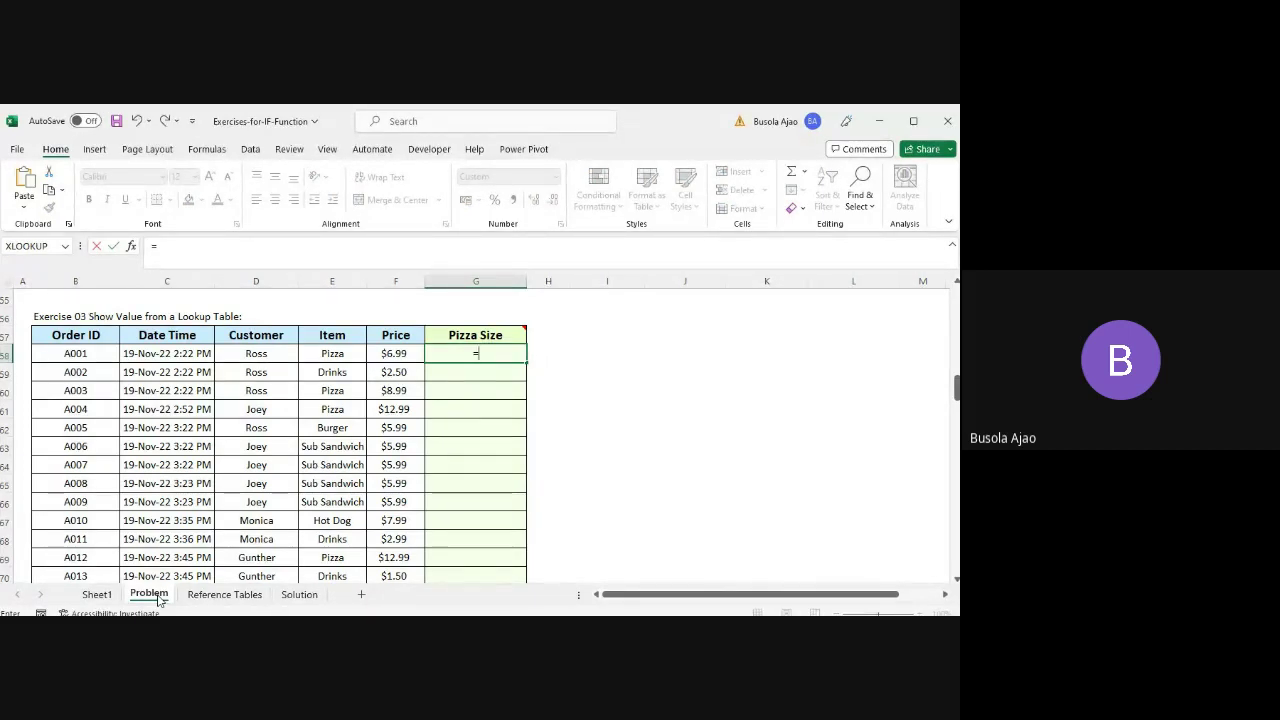
{"action": "type", "text": "if("}
{"action": "left_click", "coordinate": [337, 353]}
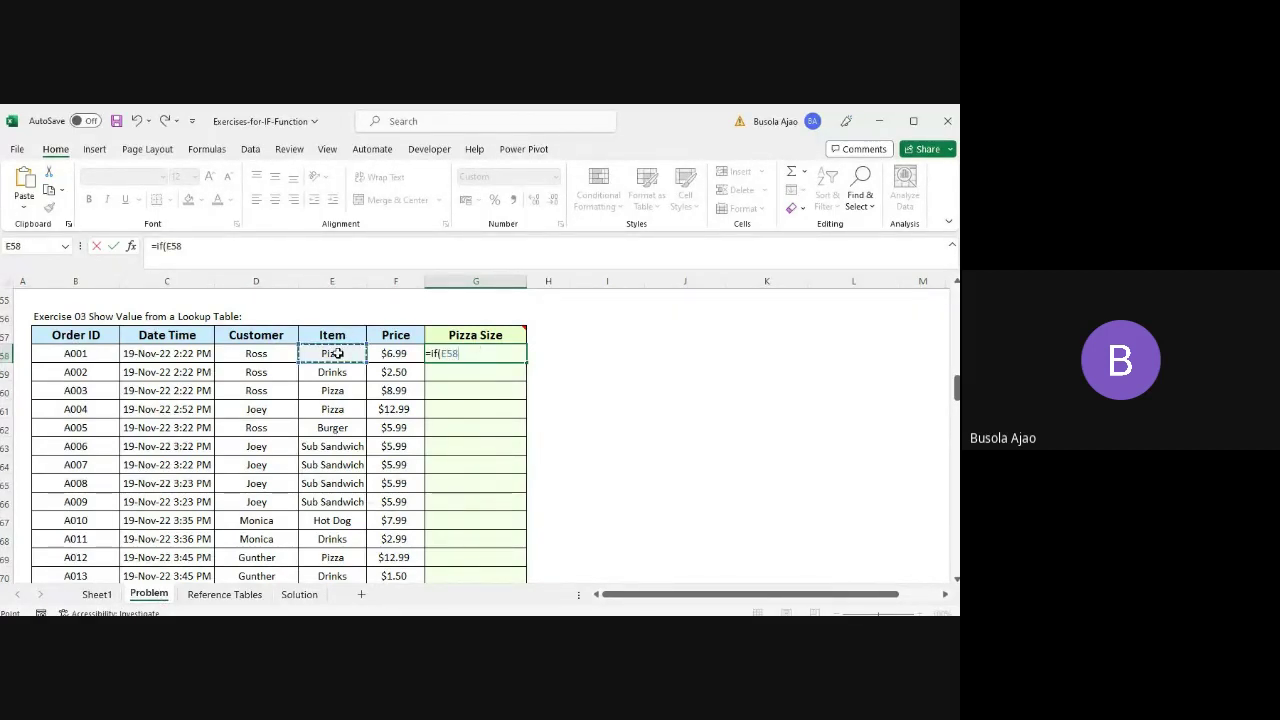
{"action": "type", "text": "=\"Pizza\""}
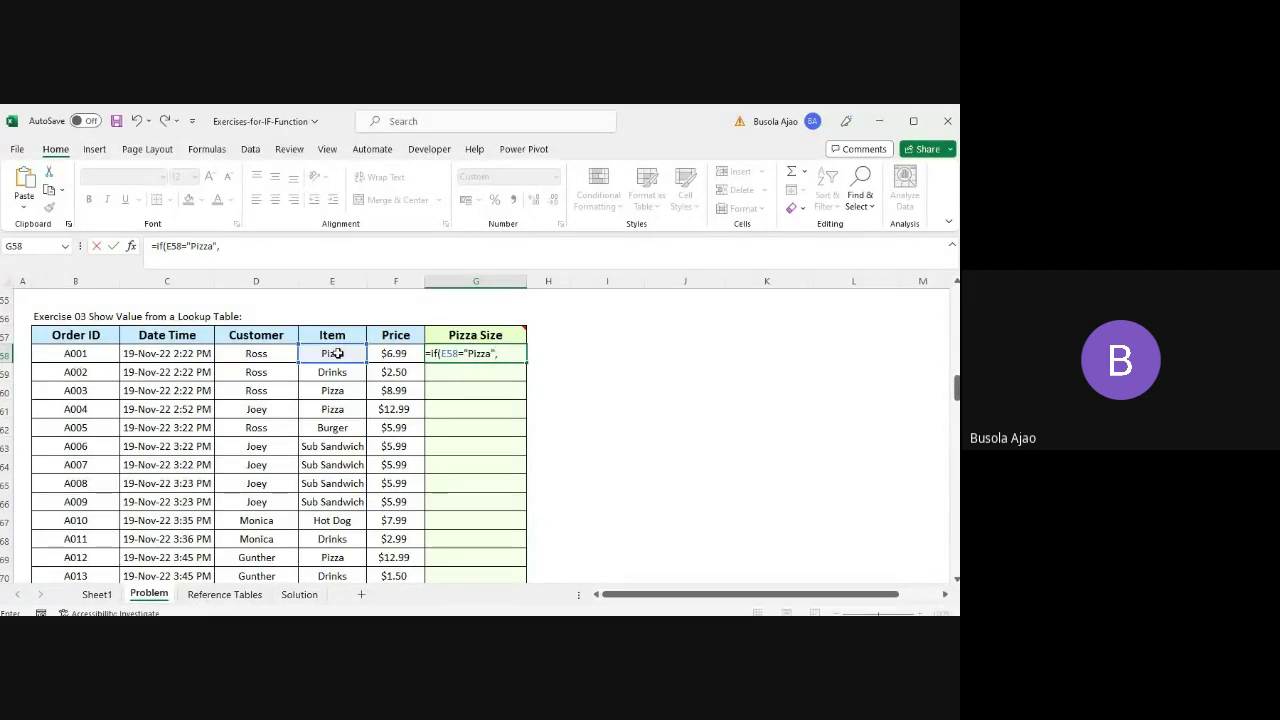
{"action": "type", "text": ",if"}
{"action": "key", "text": "ctrl+Return"}
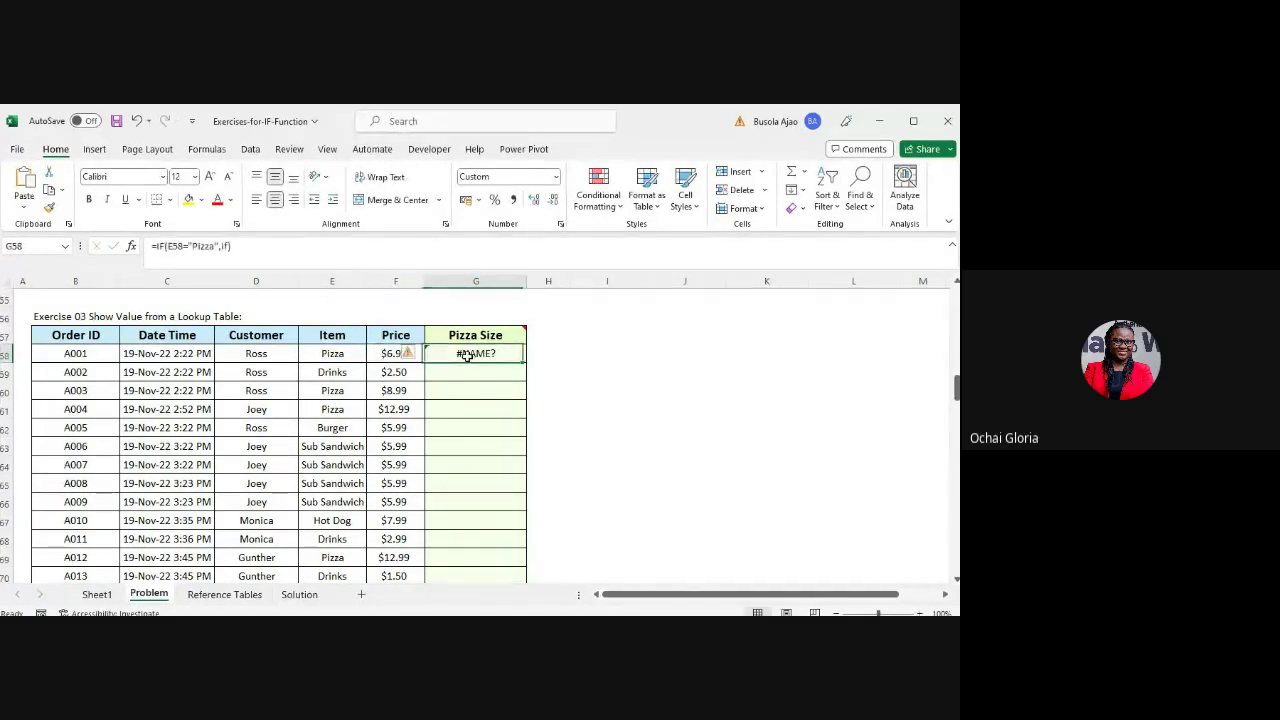
- Extend the G58 formula with a nested IF testing F58<7 that returns "Small", following the sizes in the header note
{"action": "left_click", "coordinate": [259, 246]}
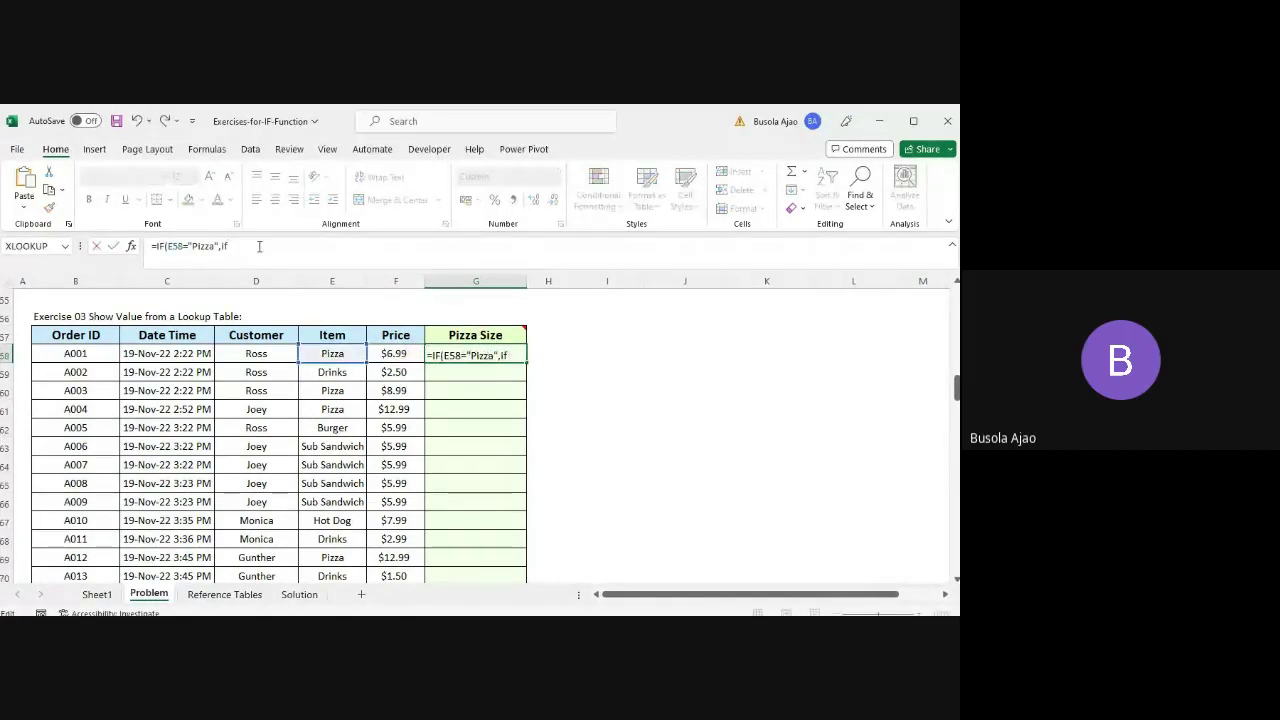
{"action": "key", "text": "BackSpace"}
{"action": "type", "text": "("}
{"action": "left_click", "coordinate": [388, 354]}
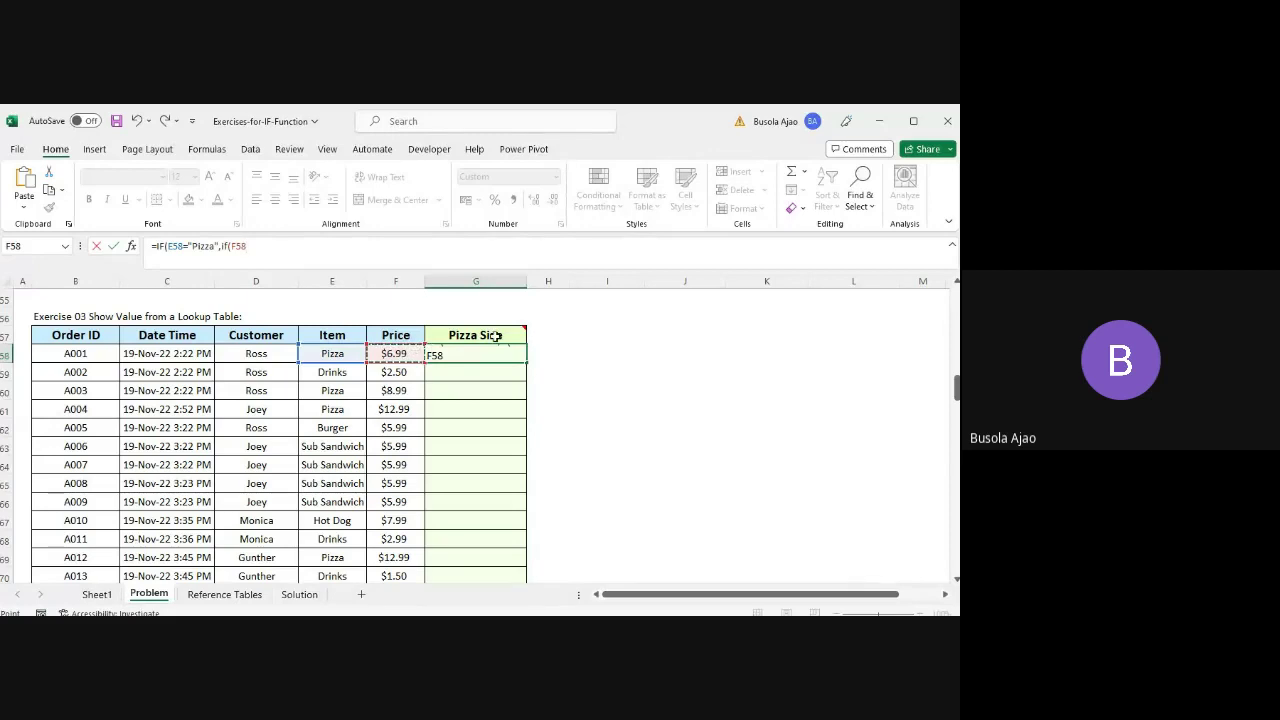
{"action": "mouse_move", "coordinate": [518, 330]}
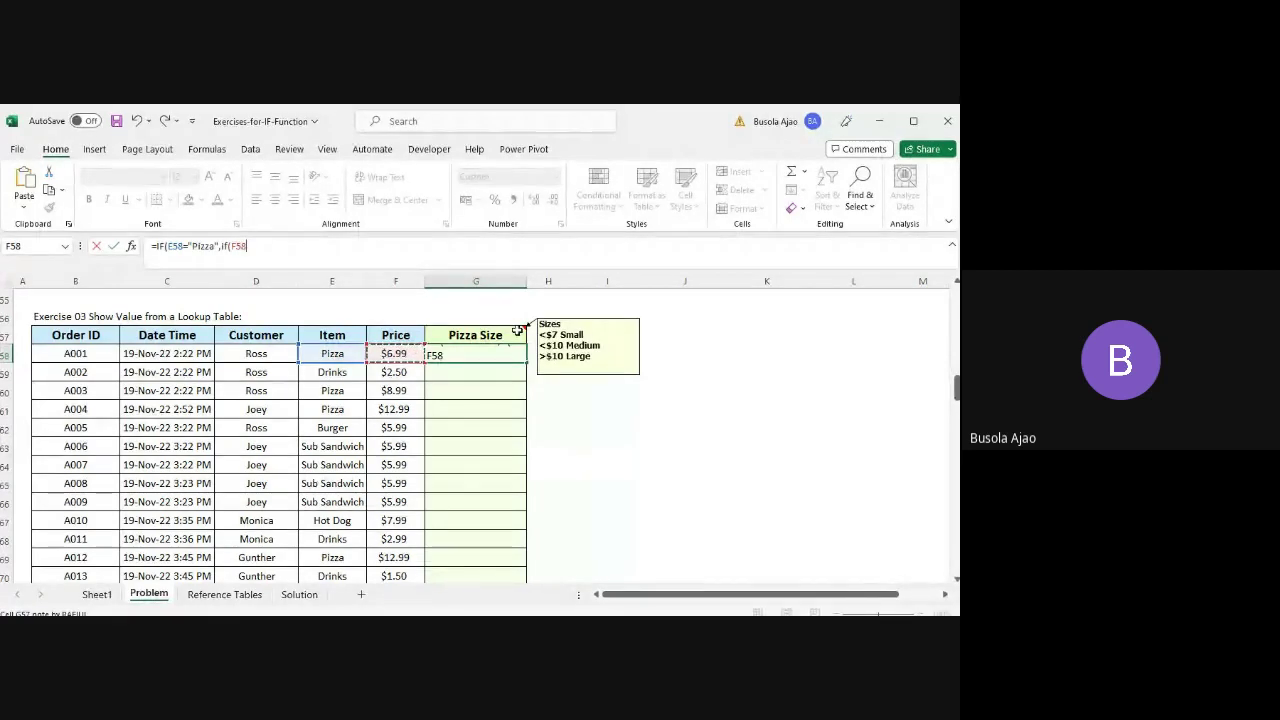
{"action": "type", "text": "<7"}
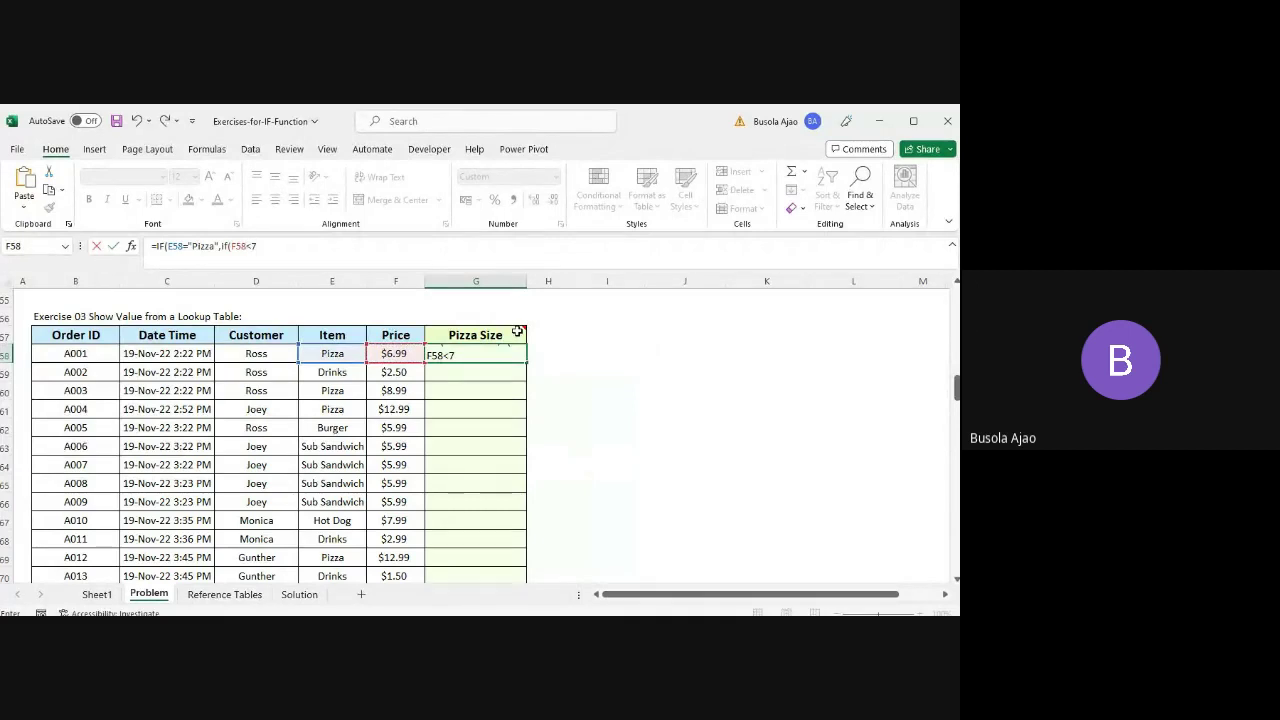
{"action": "type", "text": ",\"Small\","}
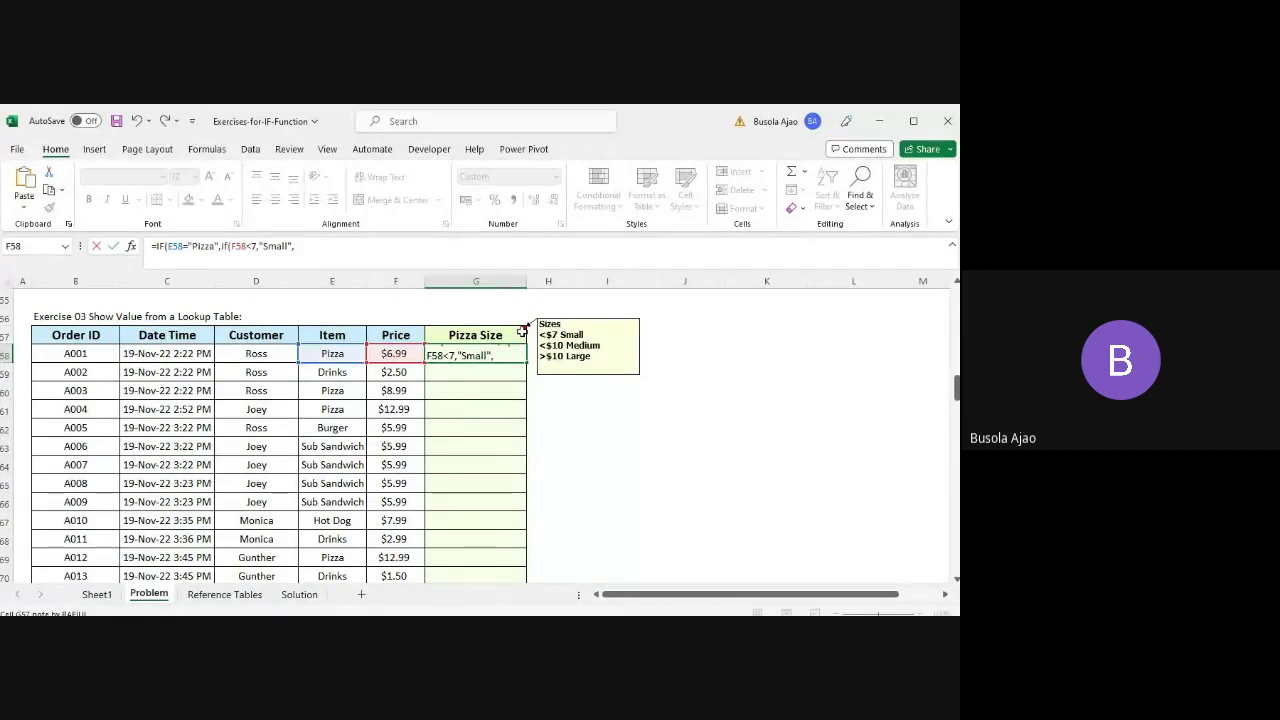
- Add a further nested IF to the G58 formula that tests F58<10 and returns "Medium"
{"action": "type", "text": "IF"}
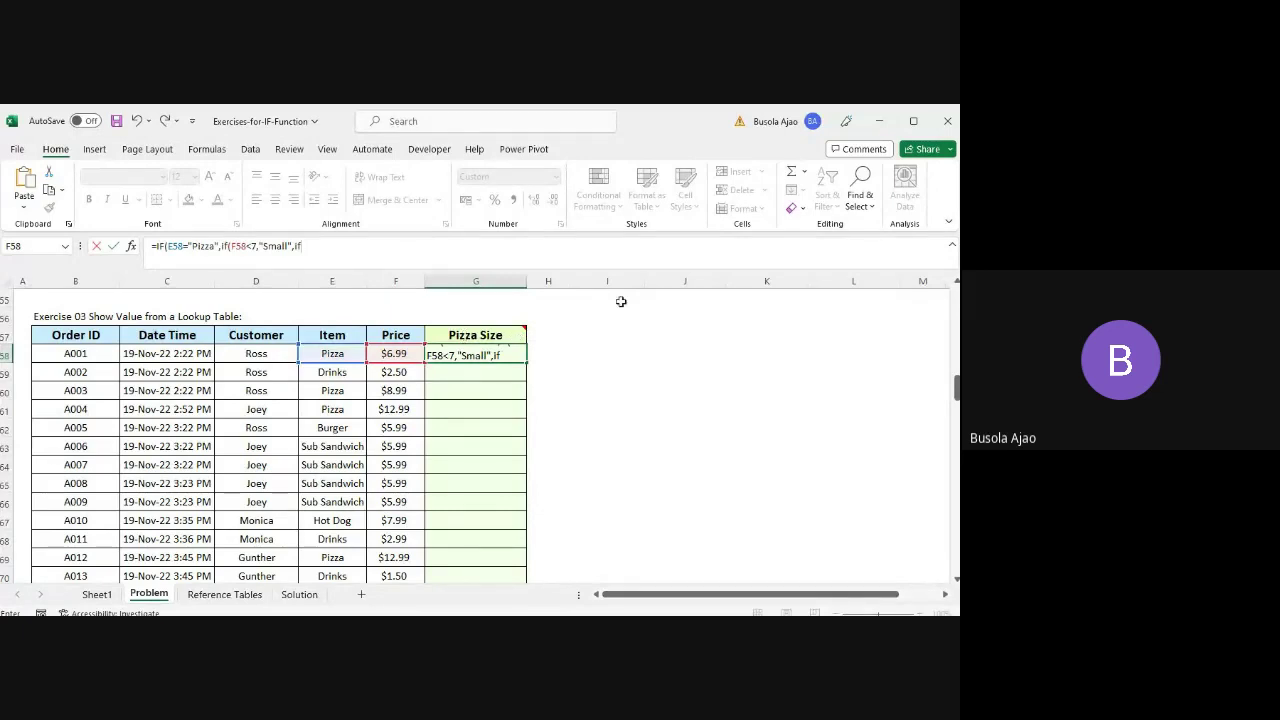
{"action": "left_click", "coordinate": [411, 354]}
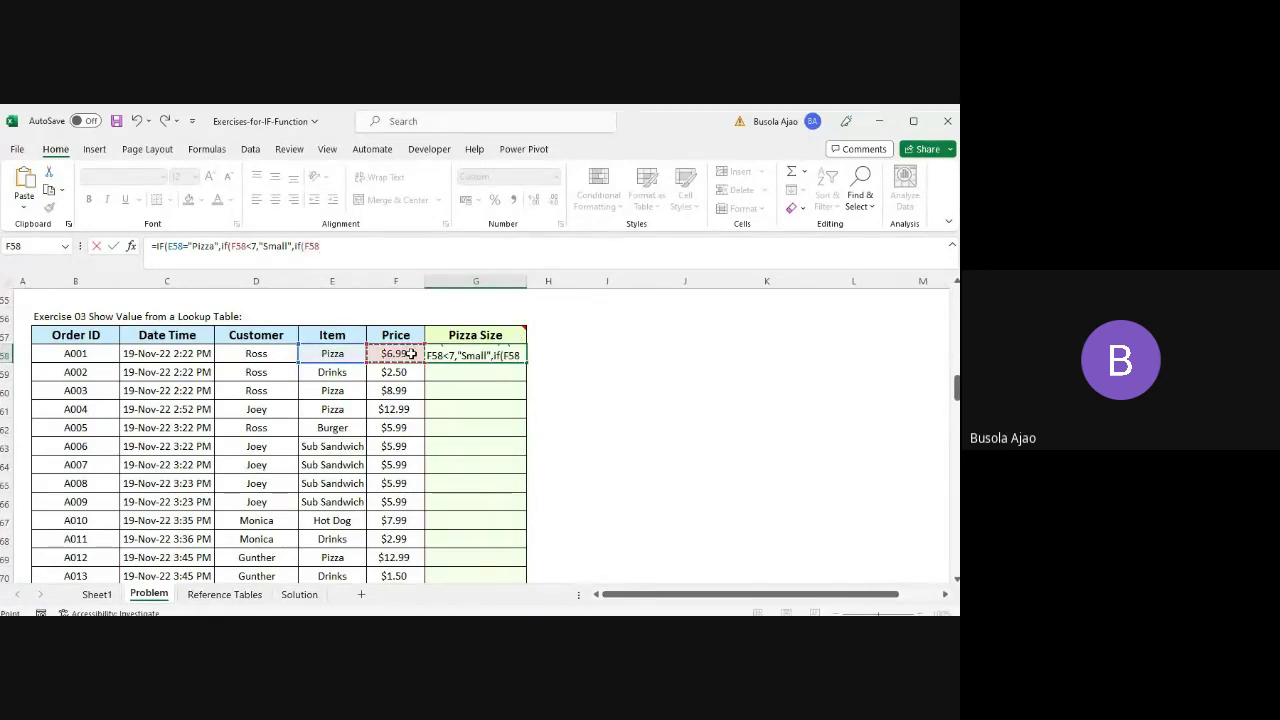
{"action": "type", "text": "<10"}
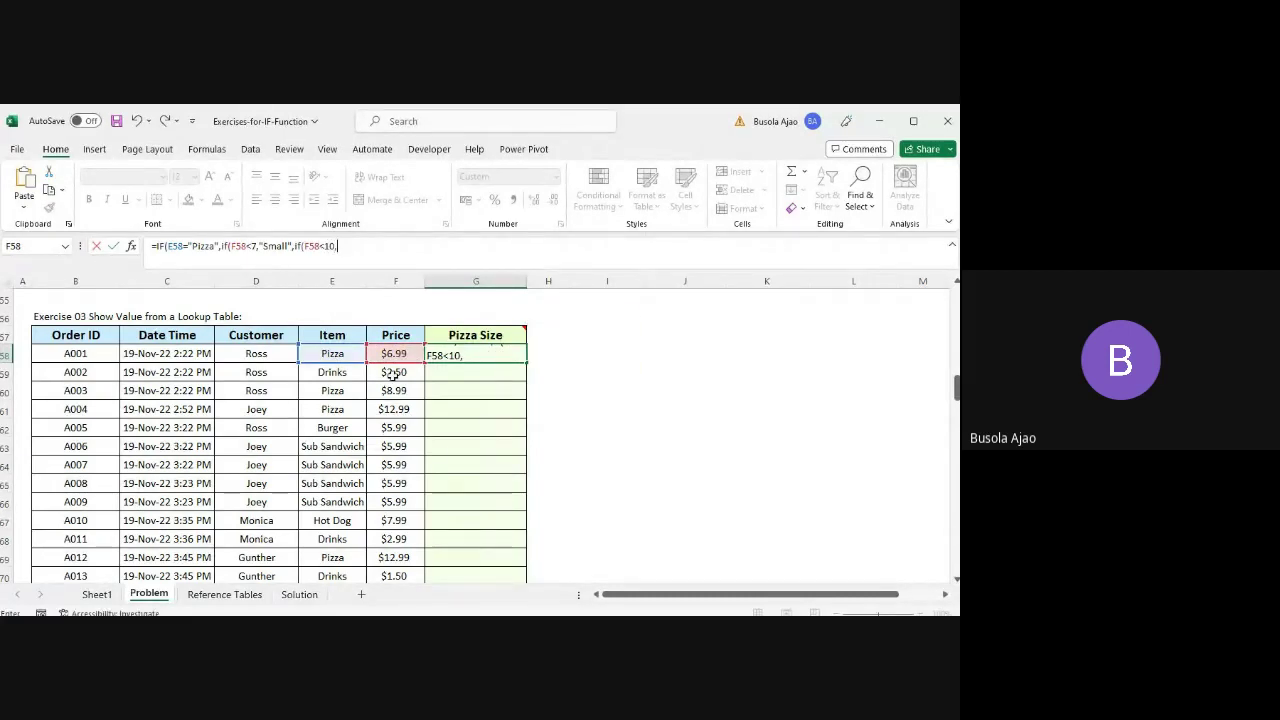
{"action": "type", "text": ","}
{"action": "type", "text": "\"Med"}
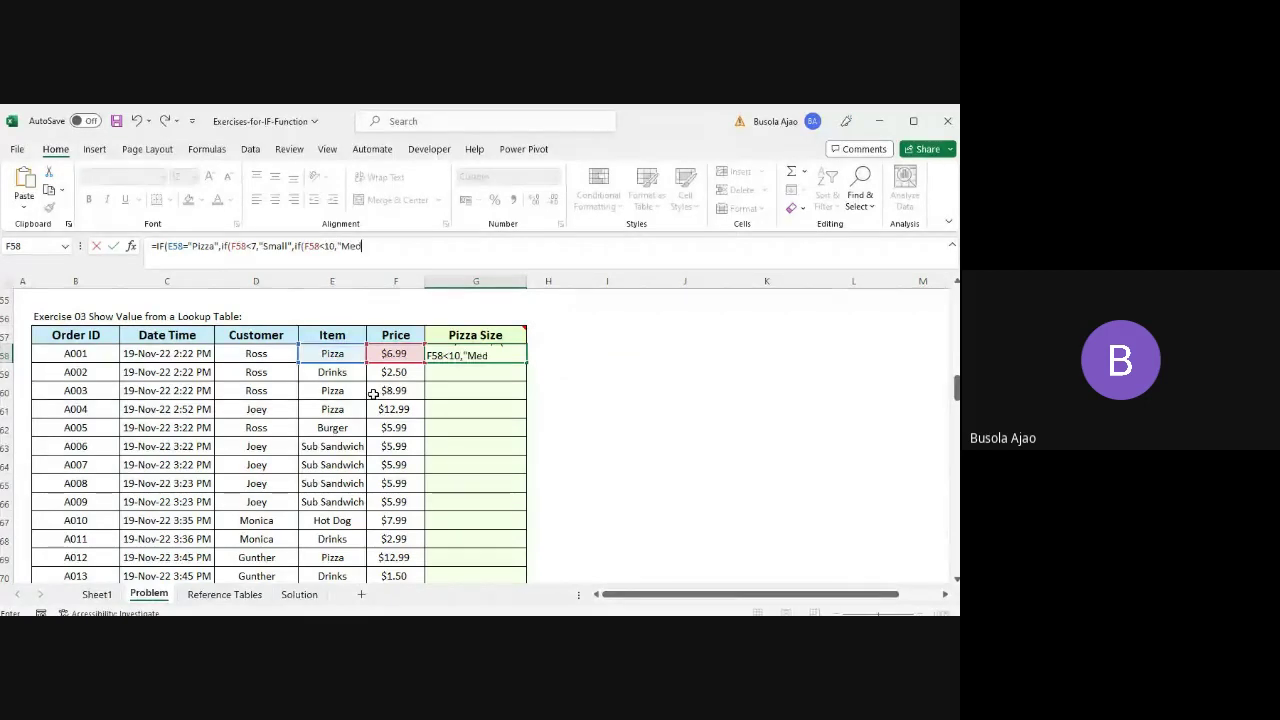
{"action": "type", "text": "ium\""}
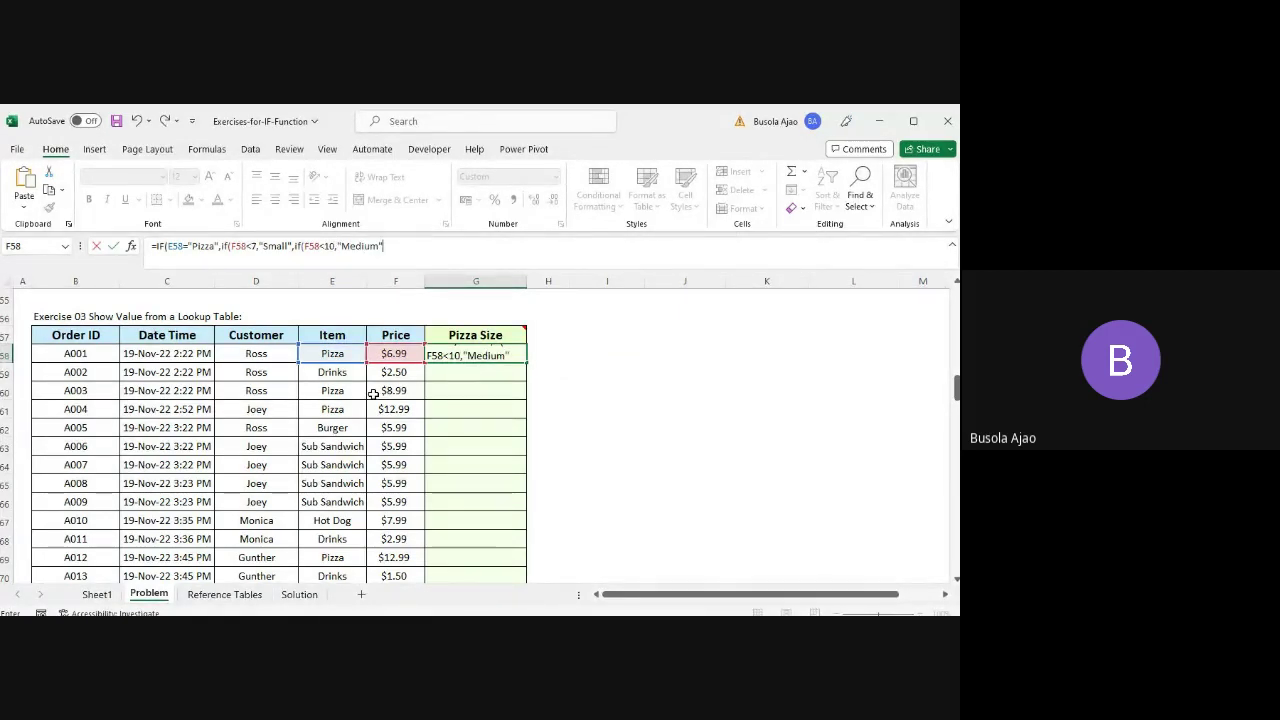
- Finish the G58 formula with "Large" as the inner fallback and "Not Pizza" as the outer false result
{"action": "type", "text": ",\"Large\""}
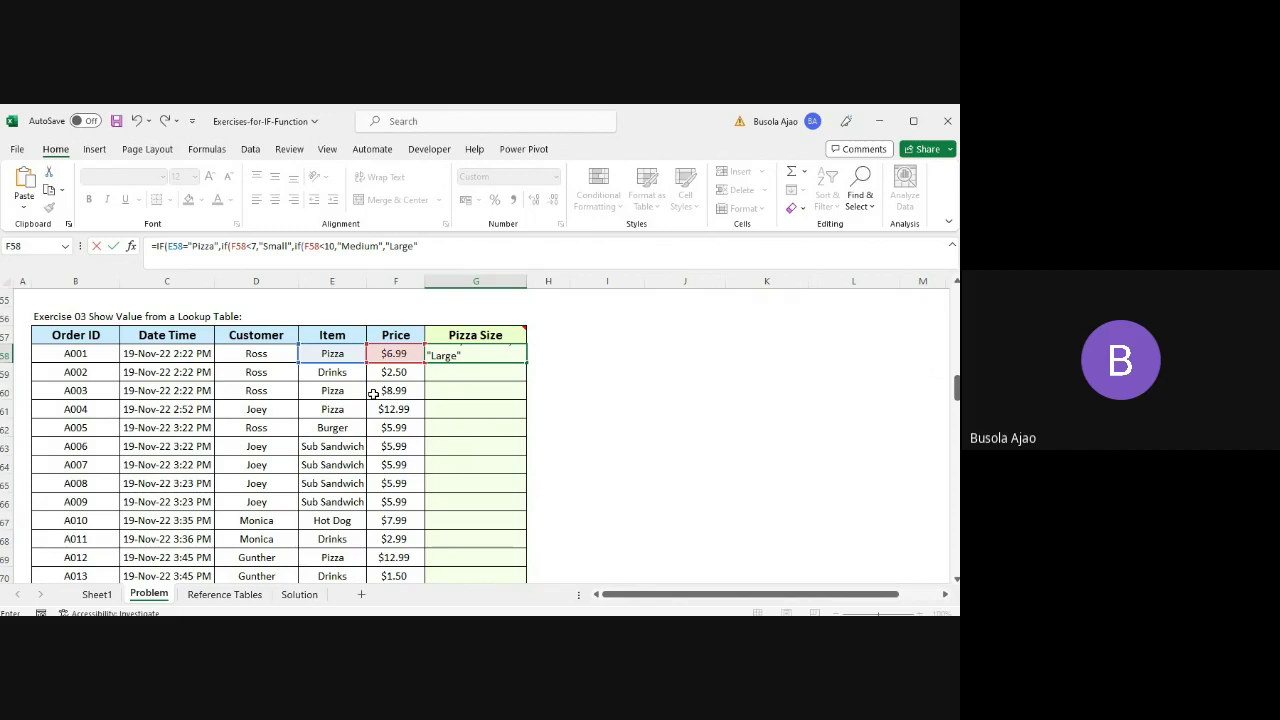
{"action": "type", "text": "))"}
{"action": "type", "text": ",\"Not Pizza\""}
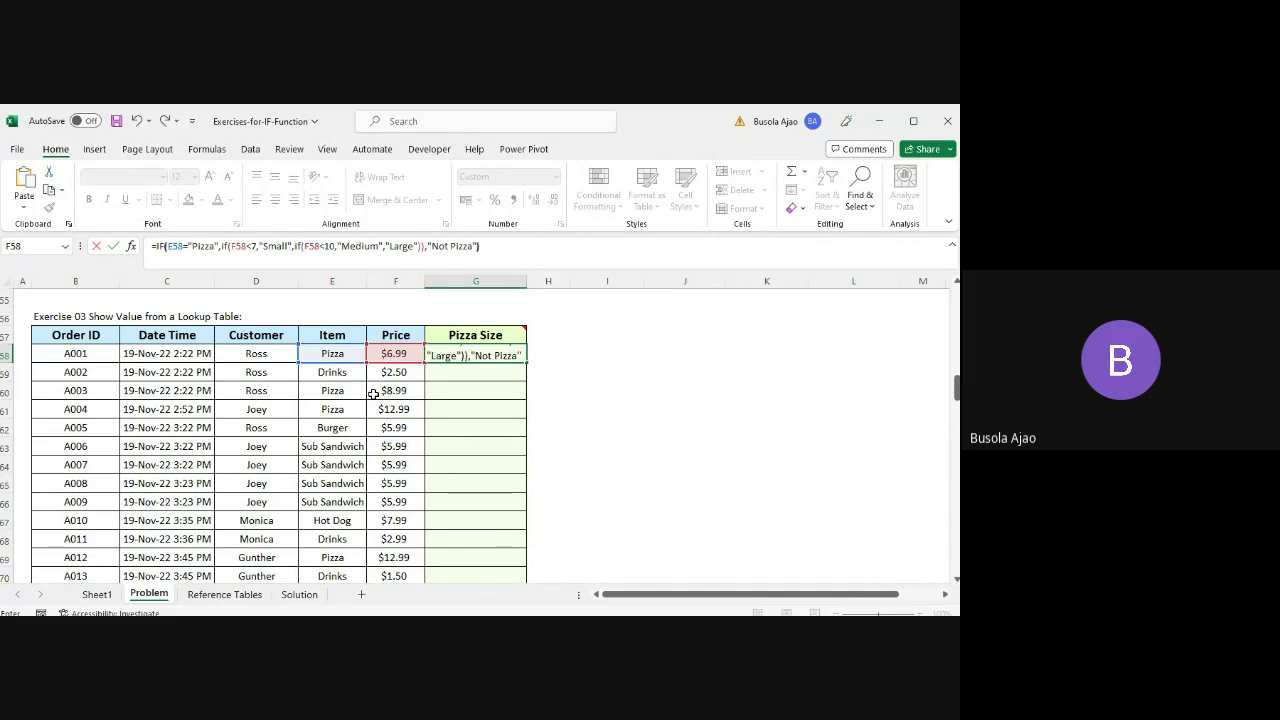
{"action": "type", "text": ")"}
{"action": "key", "text": "Return"}
{"action": "key", "text": "Up"}
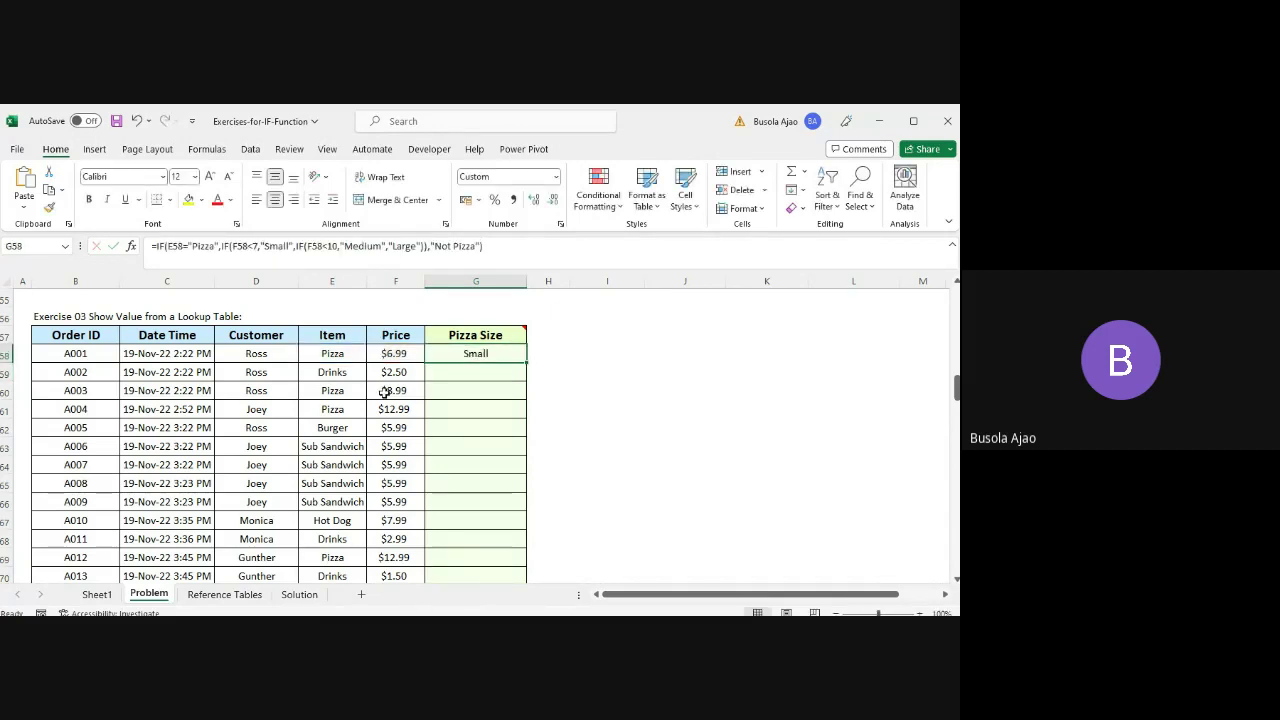
- Fill the G58 formula down the Pizza Size column to G80 and check both ends of the column
{"action": "double_click", "coordinate": [527, 362]}
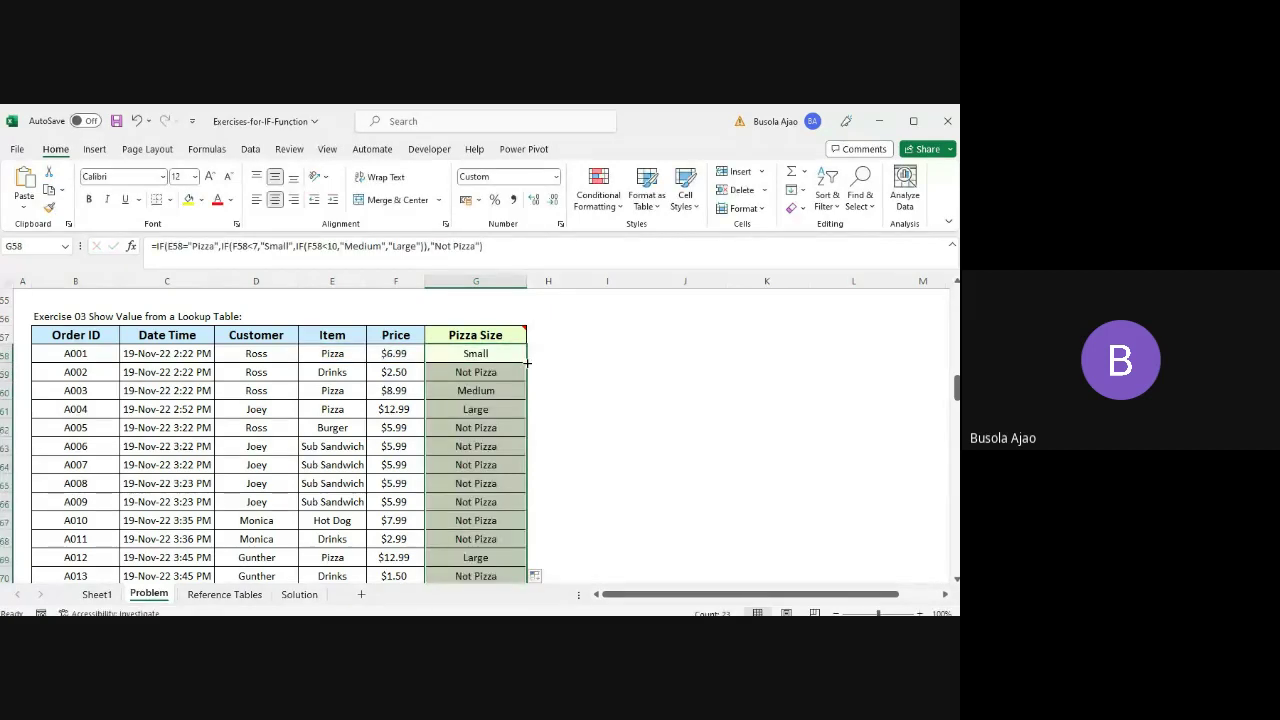
{"action": "key", "text": "ctrl+Down"}
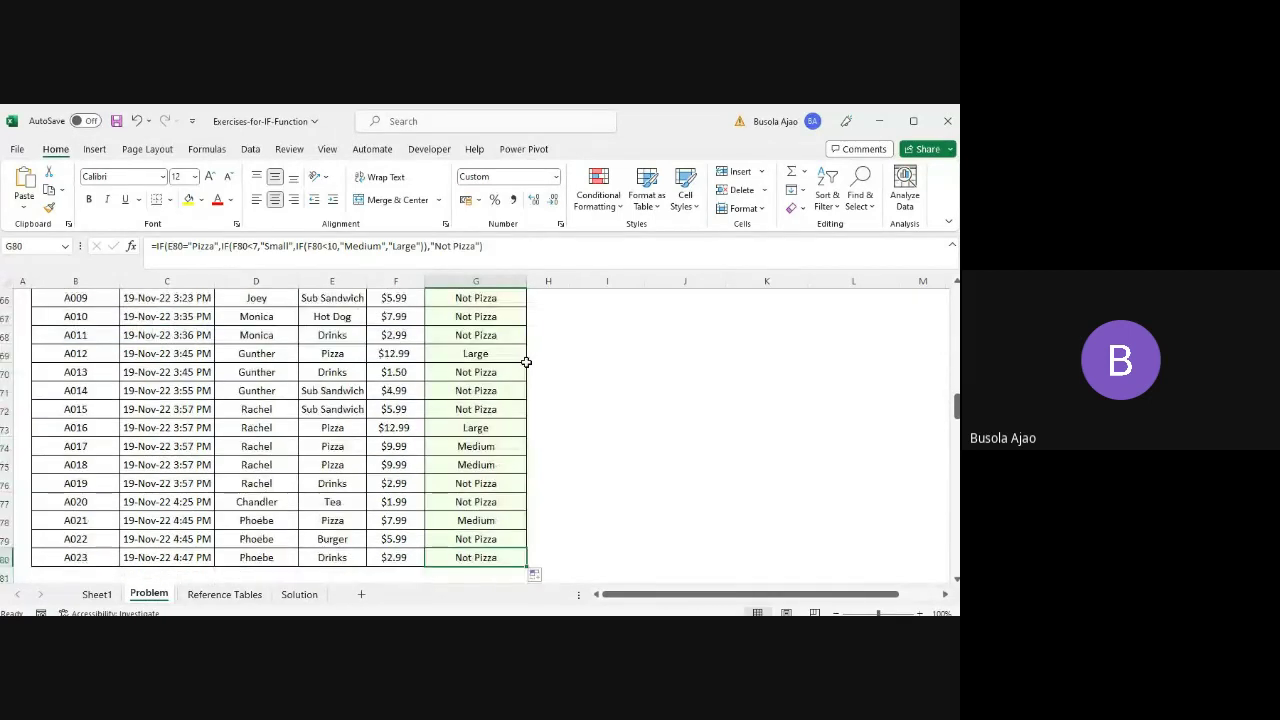
{"action": "key", "text": "ctrl+Up"}
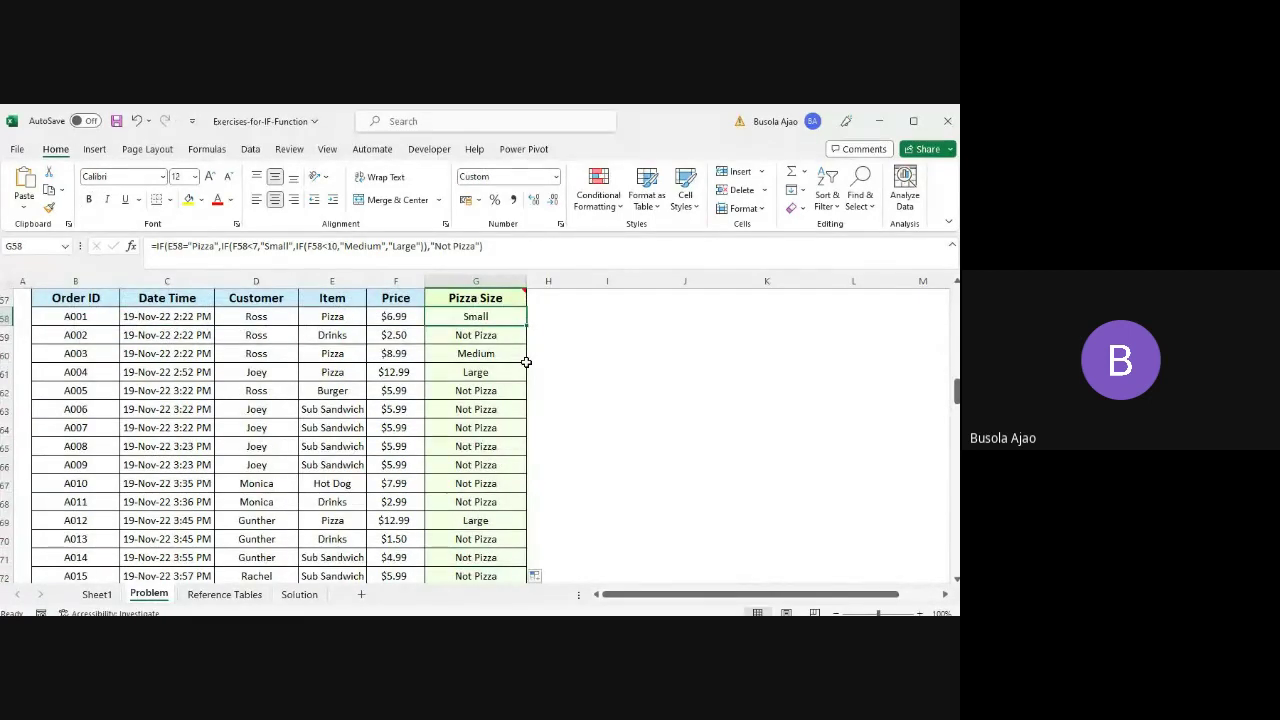
{"action": "key", "text": "alt+Tab"}
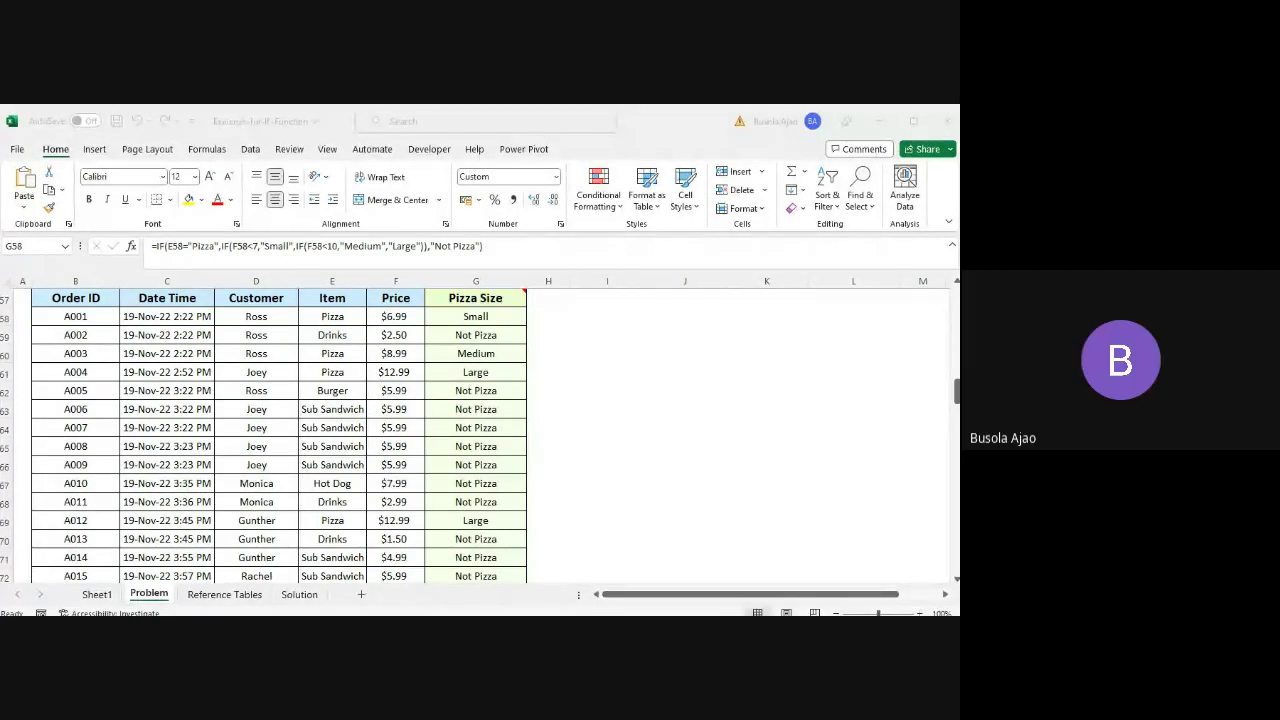
{"action": "left_click", "coordinate": [353, 495]}
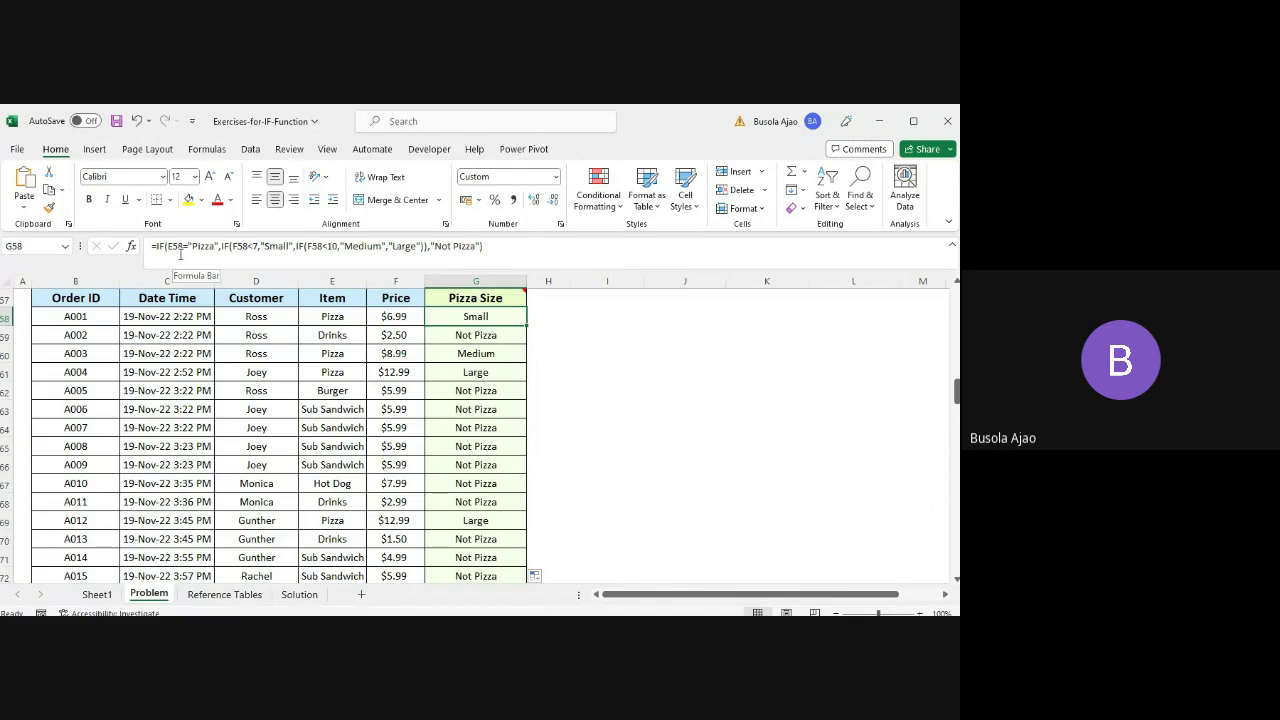
- Copy the full formula text from G58 and paste it unchanged into J58
{"action": "left_click_drag", "start_coordinate": [487, 246], "coordinate": [97, 237]}
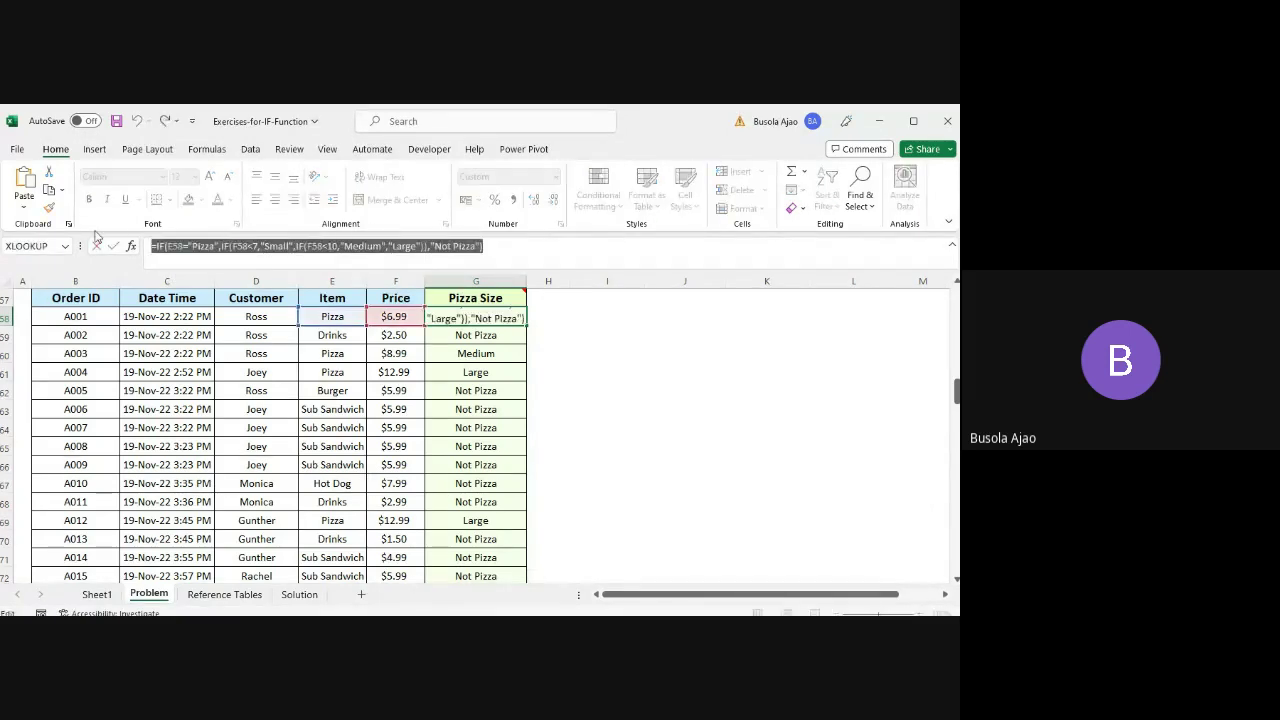
{"action": "key", "text": "Return"}
{"action": "key", "text": "Up"}
{"action": "key", "text": "Right"}
{"action": "key", "text": "Right"}
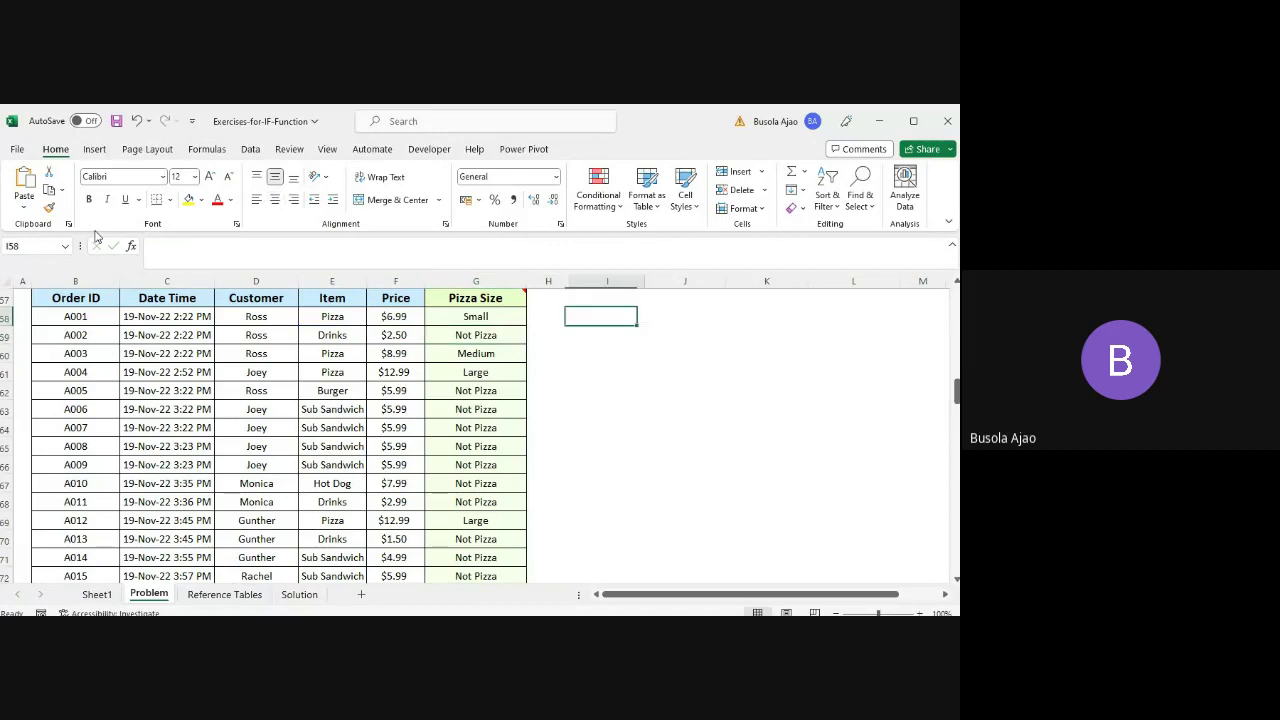
{"action": "key", "text": "Right"}
{"action": "key", "text": "Right"}
{"action": "key", "text": "Left"}
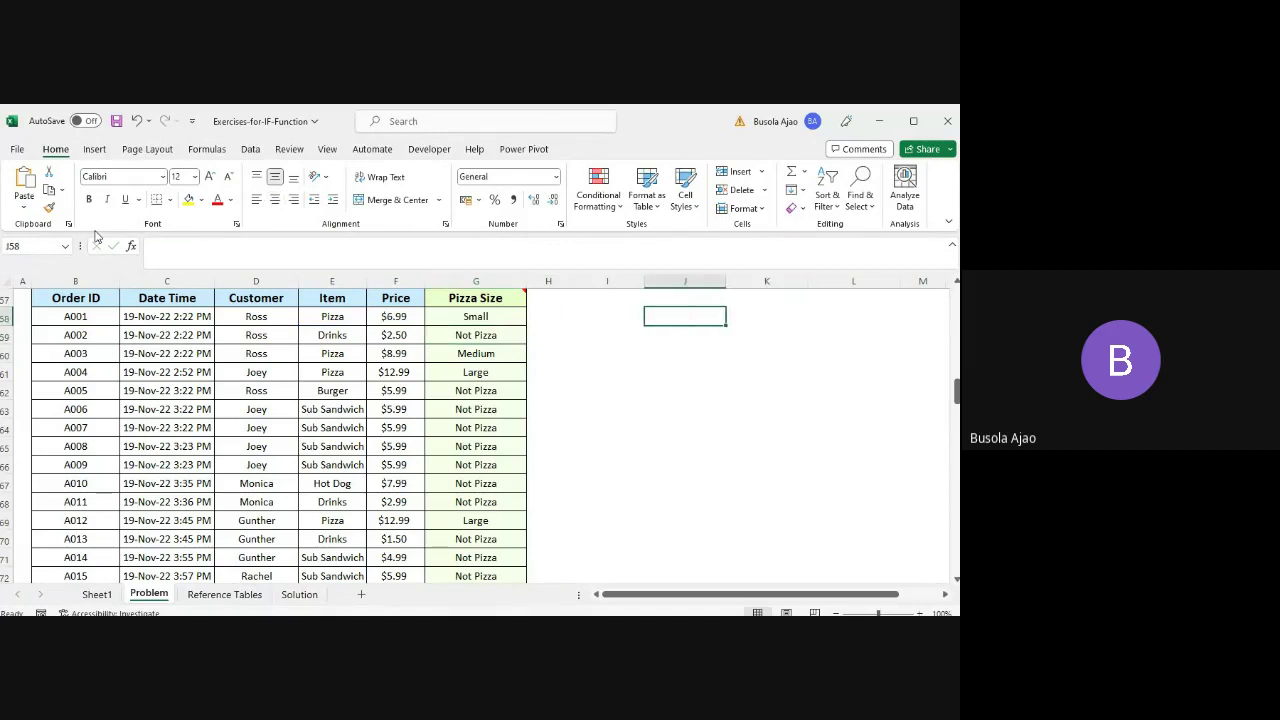
{"action": "left_click", "coordinate": [185, 264]}
{"action": "key", "text": "ctrl+v"}
{"action": "key", "text": "Return"}
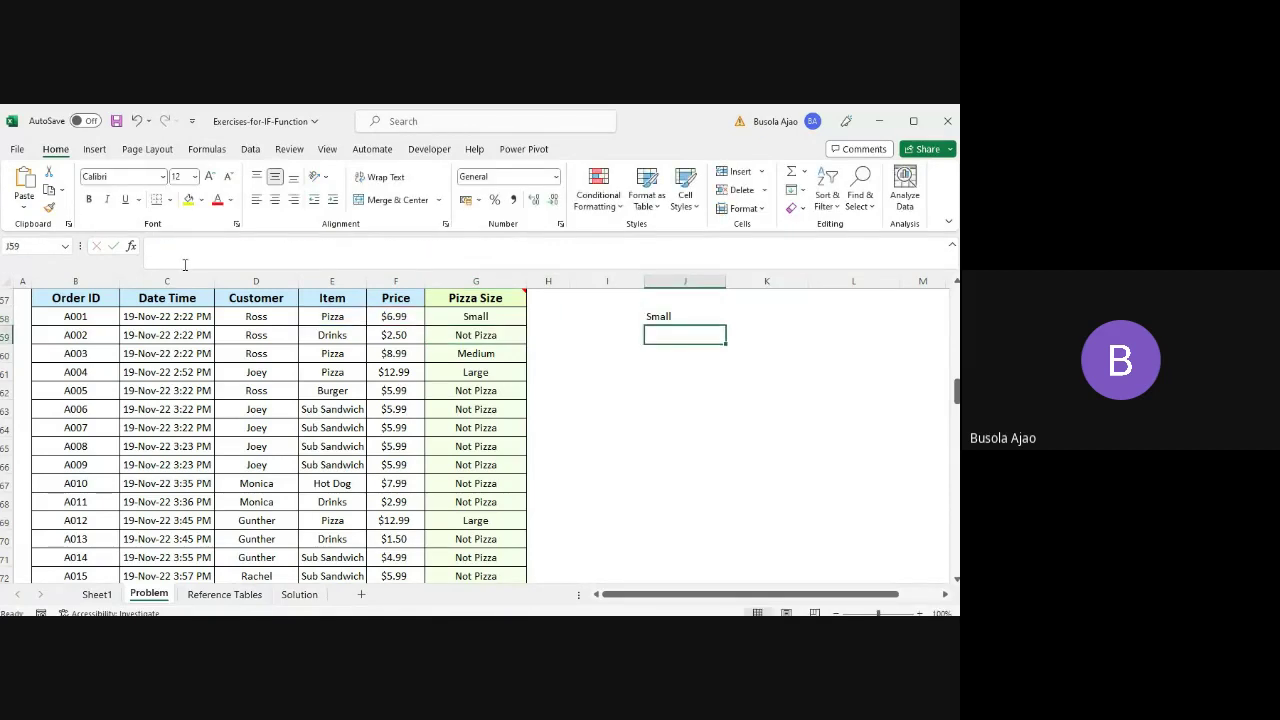
- Turn the formula in J58 into plain text by adding an apostrophe in front of it
{"action": "key", "text": "Up"}
{"action": "left_click", "coordinate": [151, 246]}
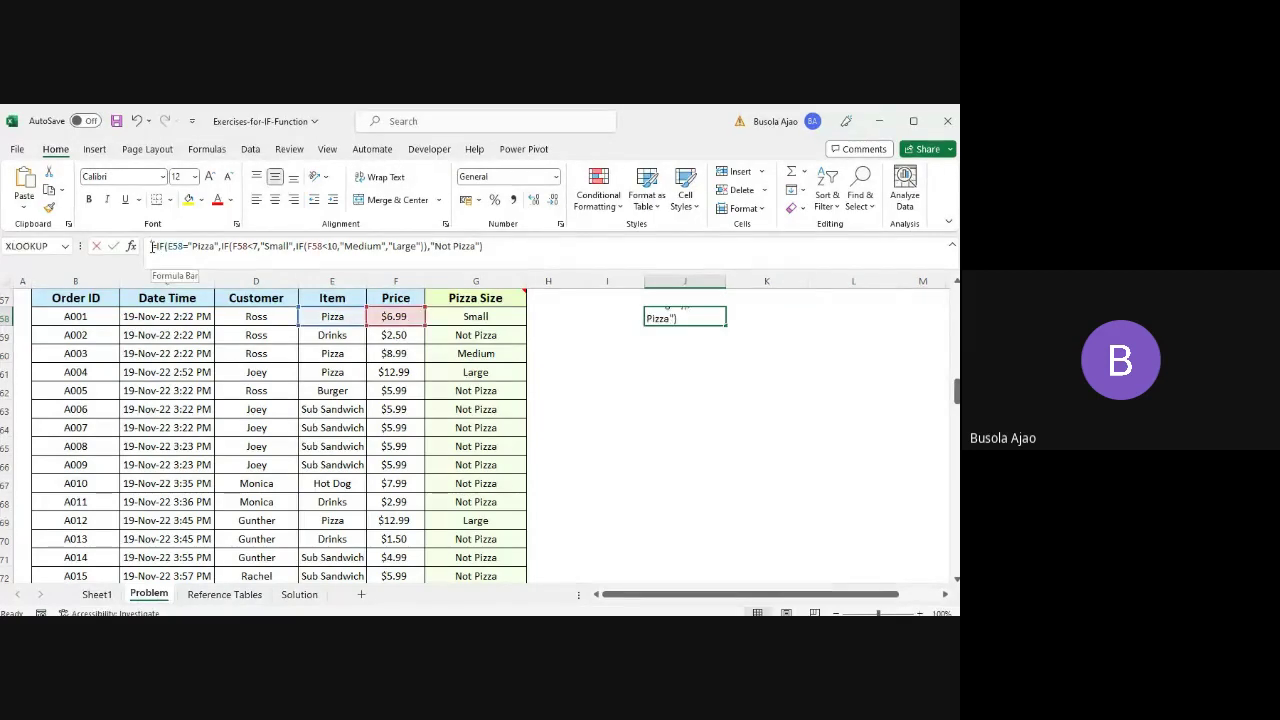
{"action": "type", "text": "'"}
{"action": "key", "text": "Return"}
{"action": "key", "text": "Up"}
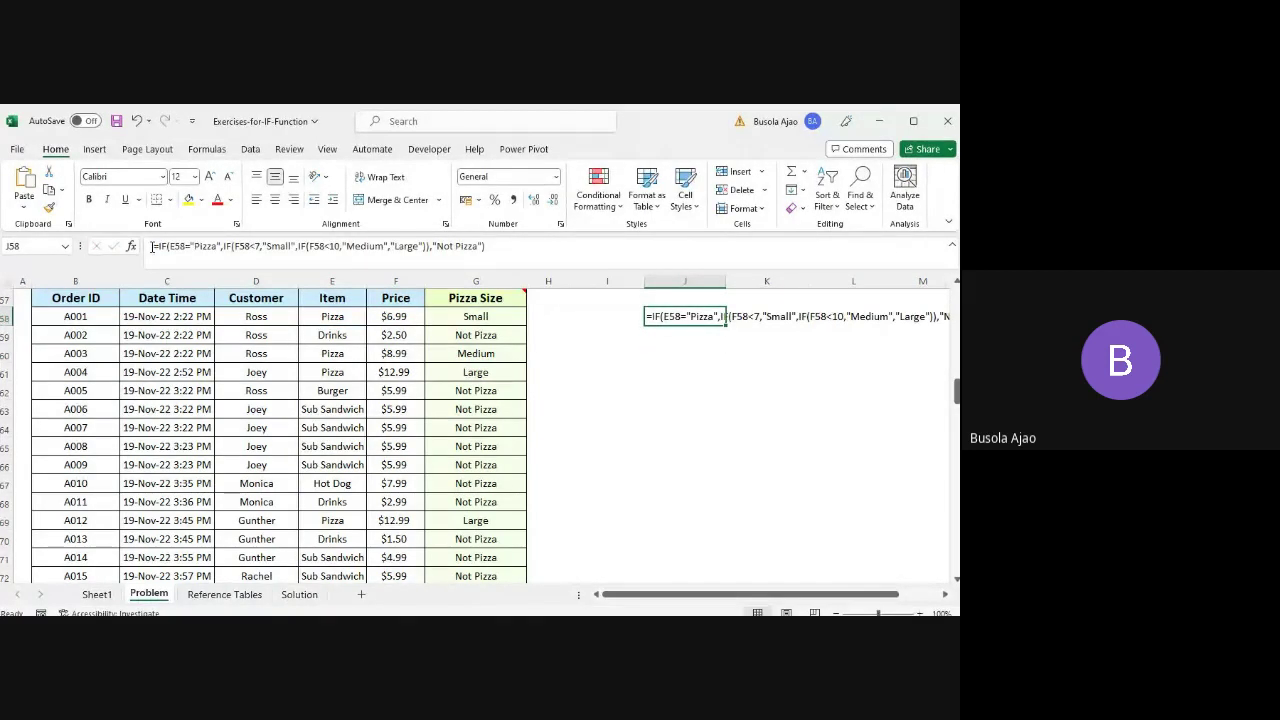
- Move the formula text from J58 to I58
{"action": "key", "text": "ctrl+x"}
{"action": "key", "text": "Left"}
{"action": "key", "text": "ctrl+v"}
{"action": "key", "text": "Left"}
{"action": "key", "text": "Left"}
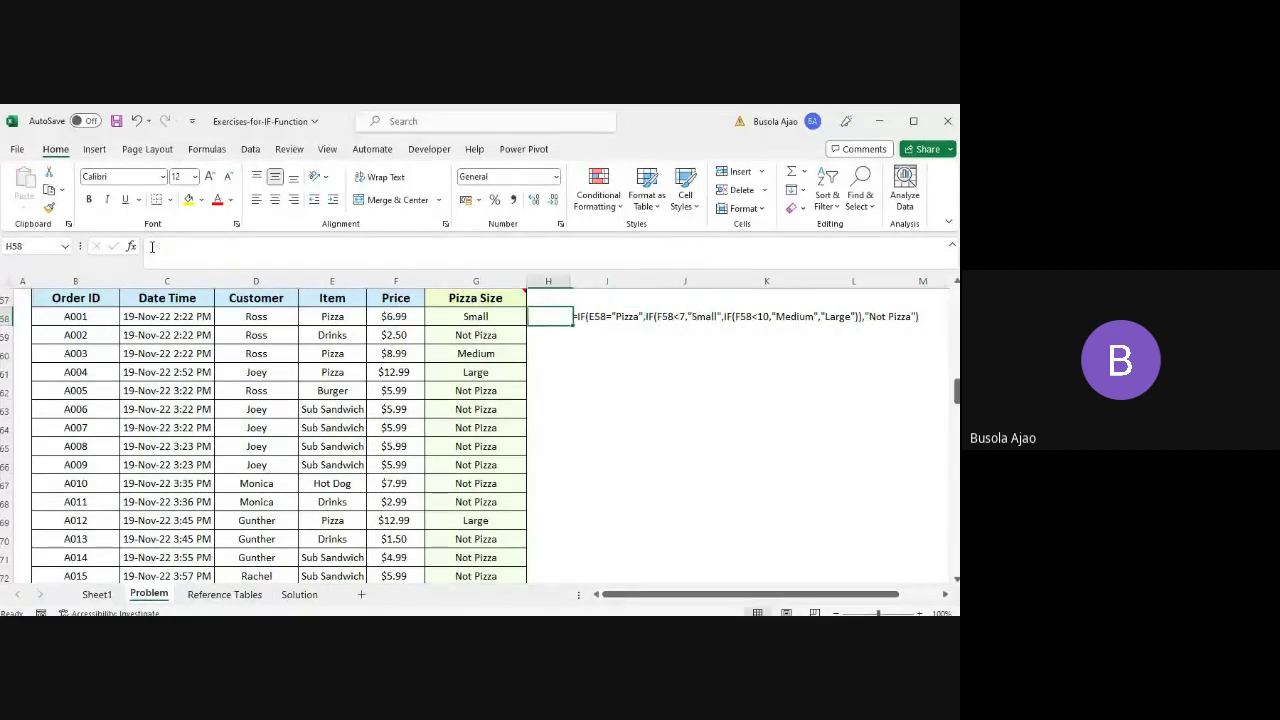
{"action": "key", "text": "Right"}
{"action": "key", "text": "Right"}
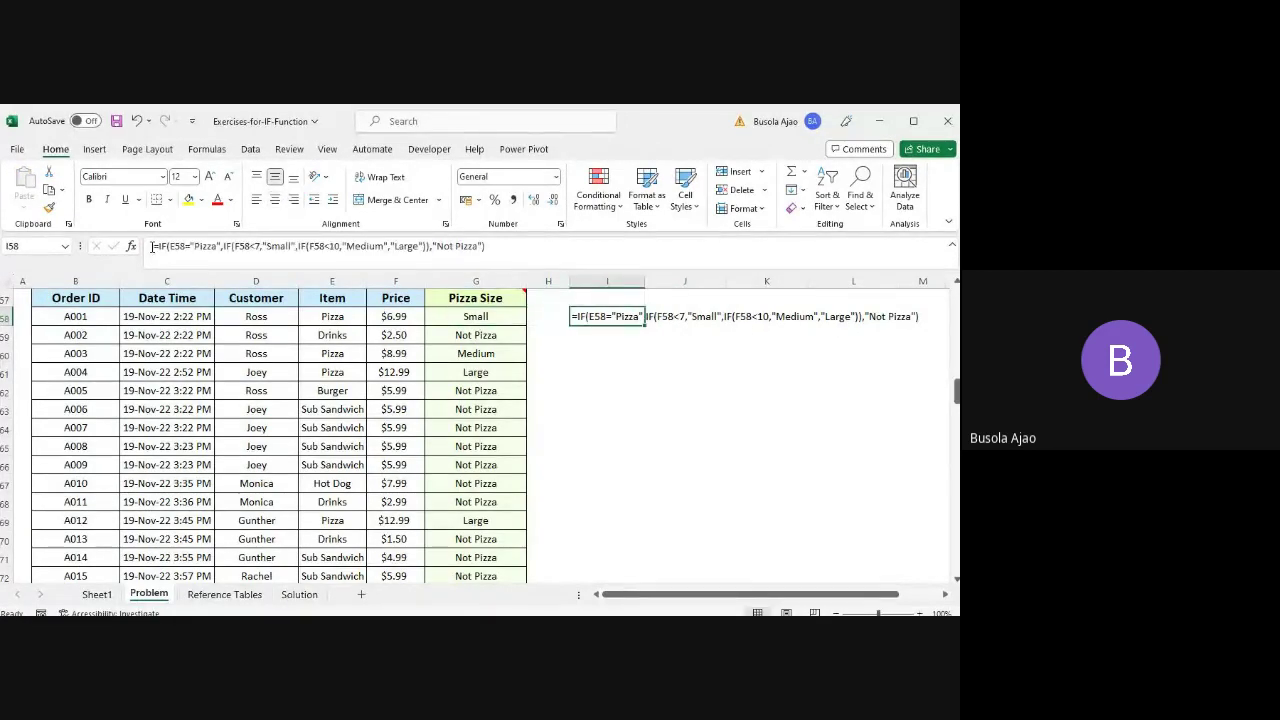
- Put an outside border around I58:M58 to frame the displayed formula text
{"action": "key", "text": "shift+Right"}
{"action": "key", "text": "shift+Right"}
{"action": "key", "text": "shift+Right"}
{"action": "key", "text": "shift+Right"}
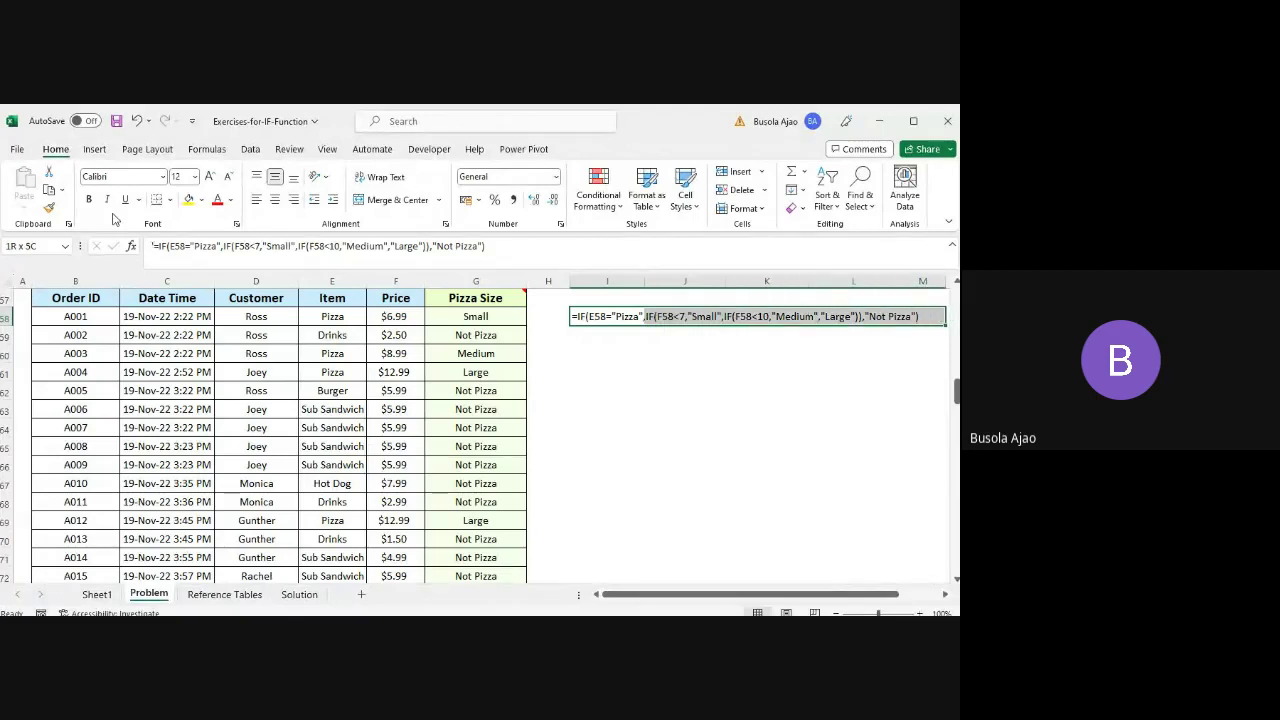
{"action": "left_click", "coordinate": [169, 199]}
{"action": "left_click", "coordinate": [210, 381]}
{"action": "key", "text": "Down"}
{"action": "key", "text": "Down"}
{"action": "key", "text": "Up"}
{"action": "key", "text": "Up"}
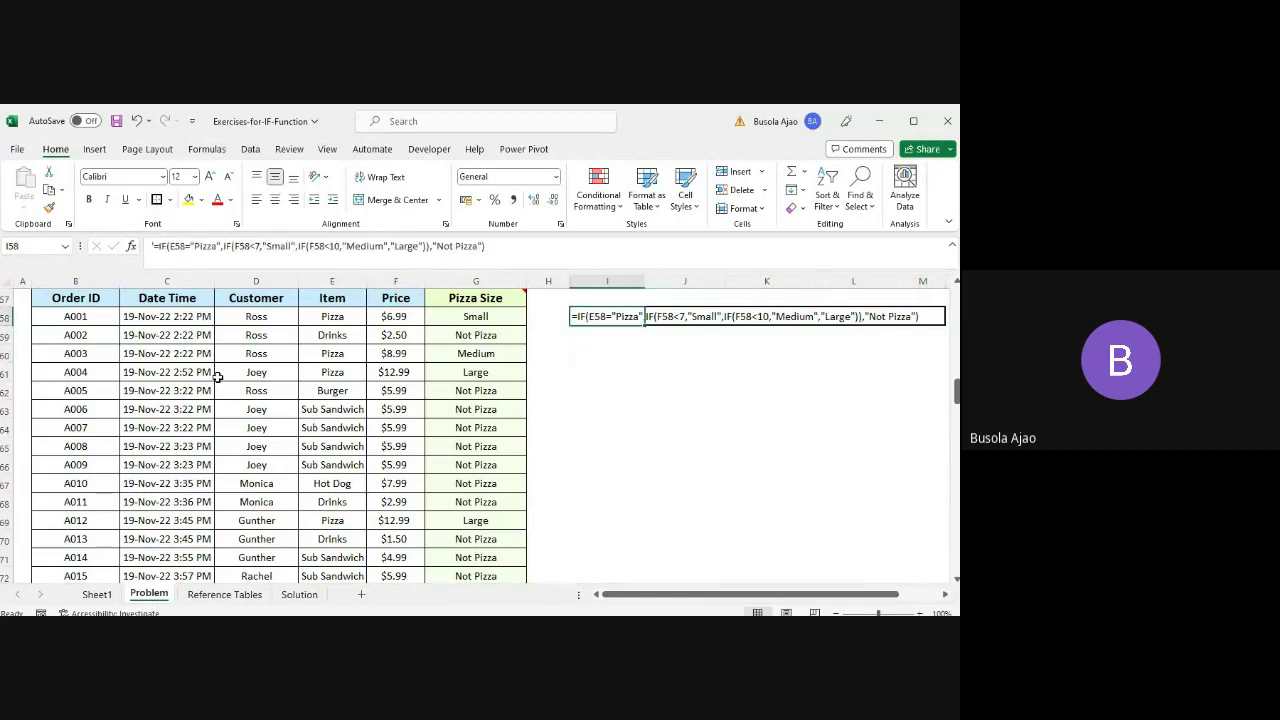
- Clear G58 and enter the simple formula =IF(E58="Pizza","Pizza","Not Pizza") in it
{"action": "key", "text": "Left"}
{"action": "key", "text": "Left"}
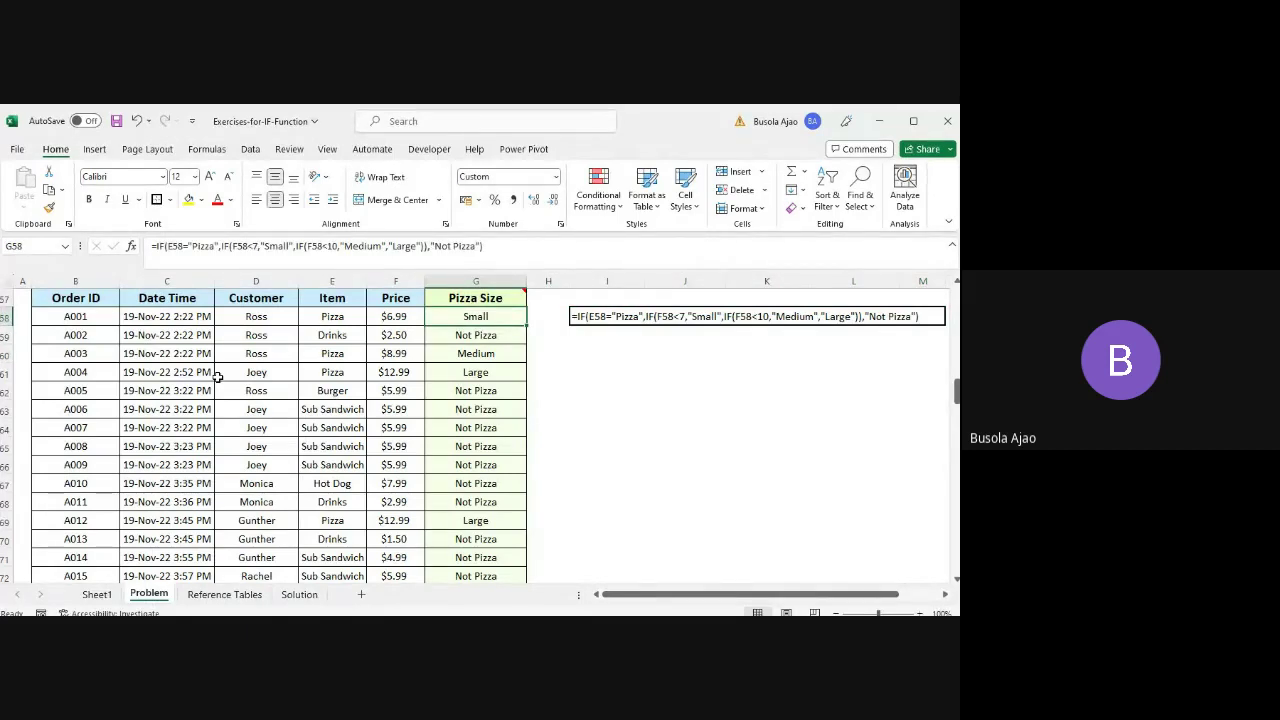
{"action": "key", "text": "Delete"}
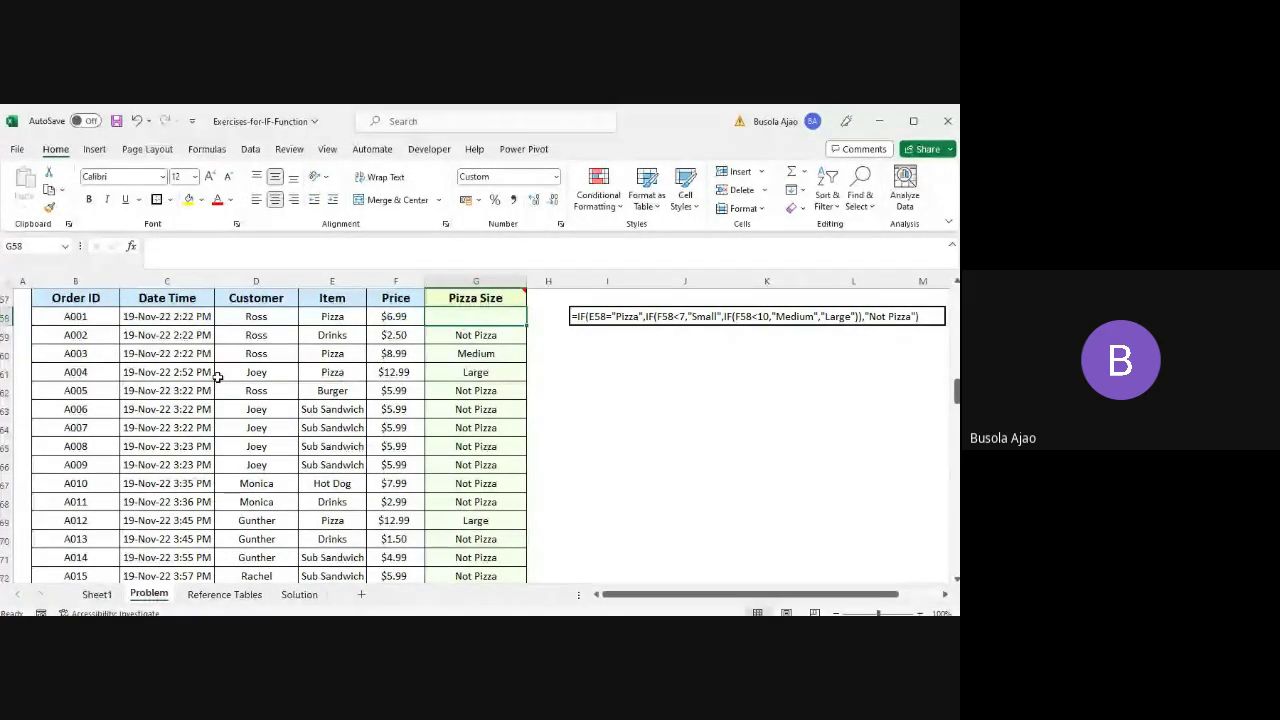
{"action": "type", "text": "="}
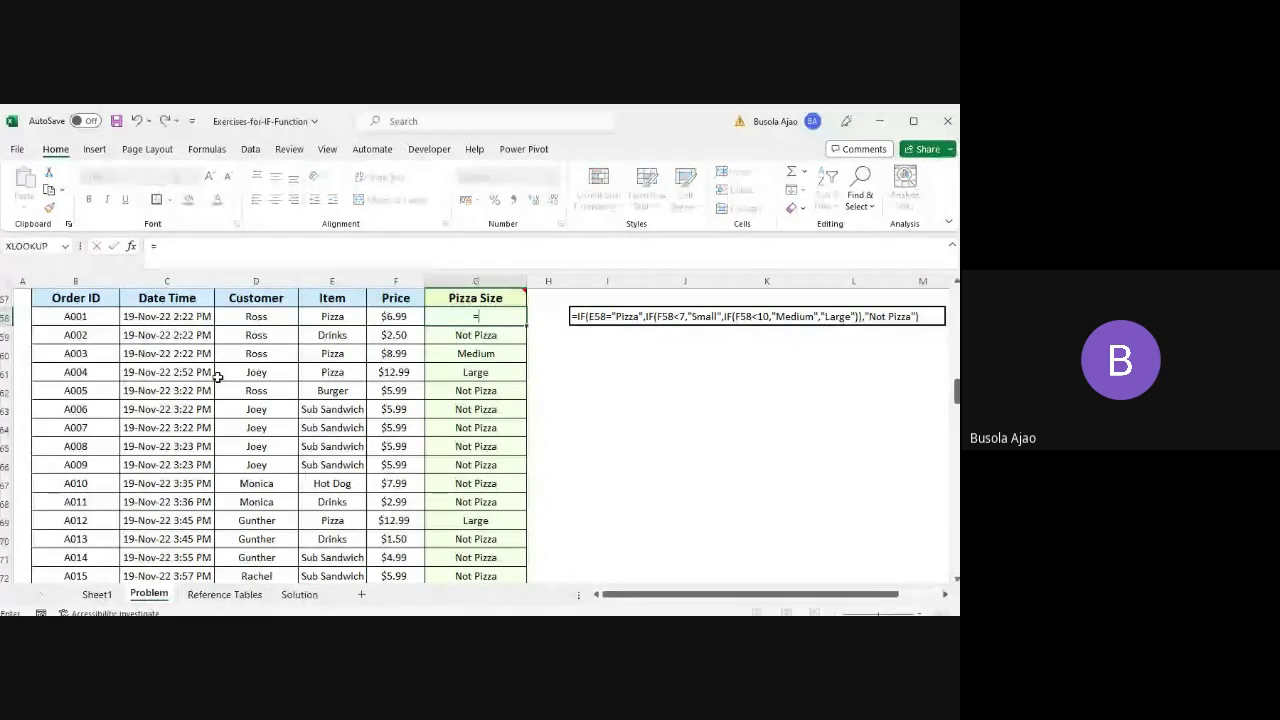
{"action": "type", "text": "If"}
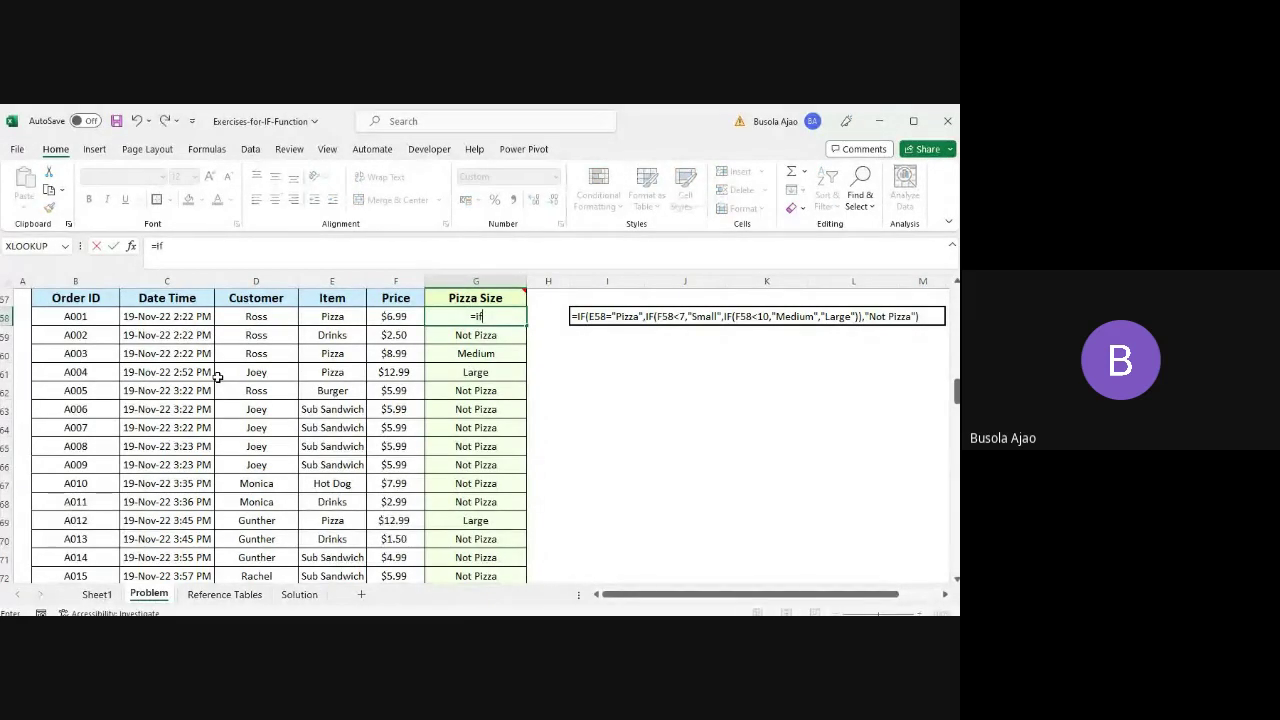
{"action": "type", "text": "("}
{"action": "key", "text": "Left"}
{"action": "key", "text": "Left"}
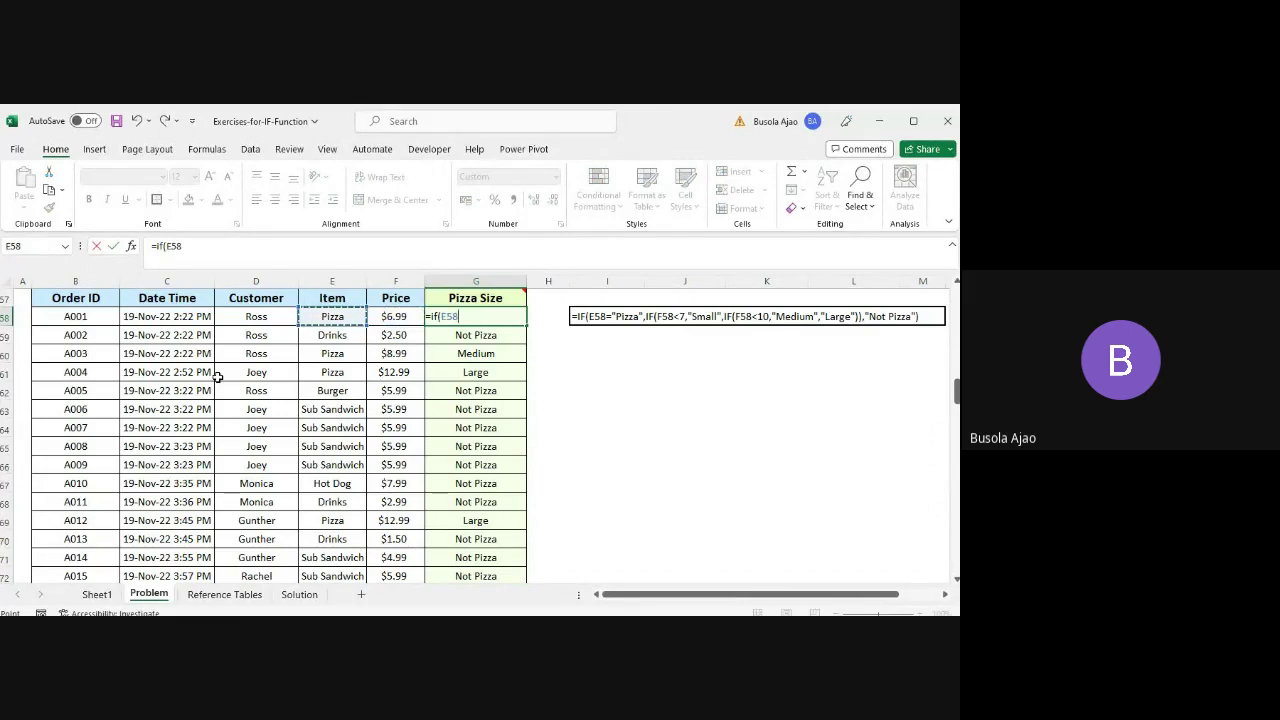
{"action": "type", "text": "=\"Pizza\""}
{"action": "type", "text": ",\"Pizza\""}
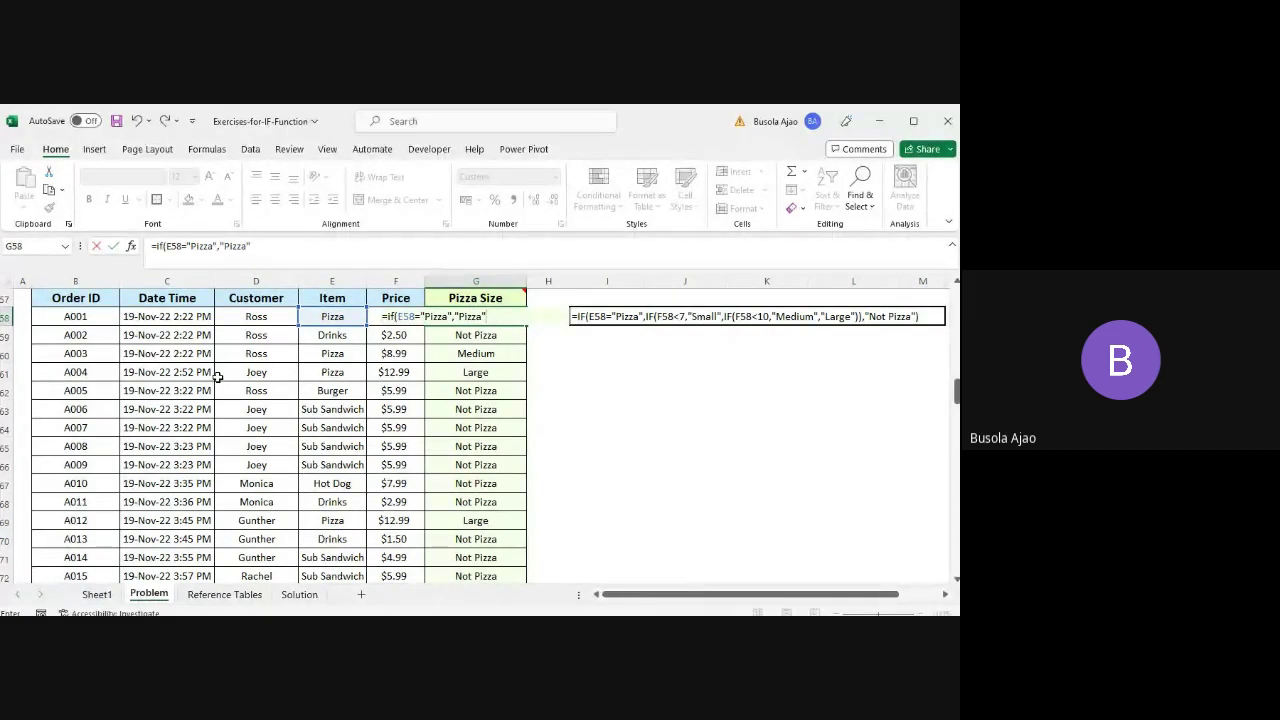
{"action": "type", "text": ",\"Not Pizza\")"}
{"action": "key", "text": "Return"}
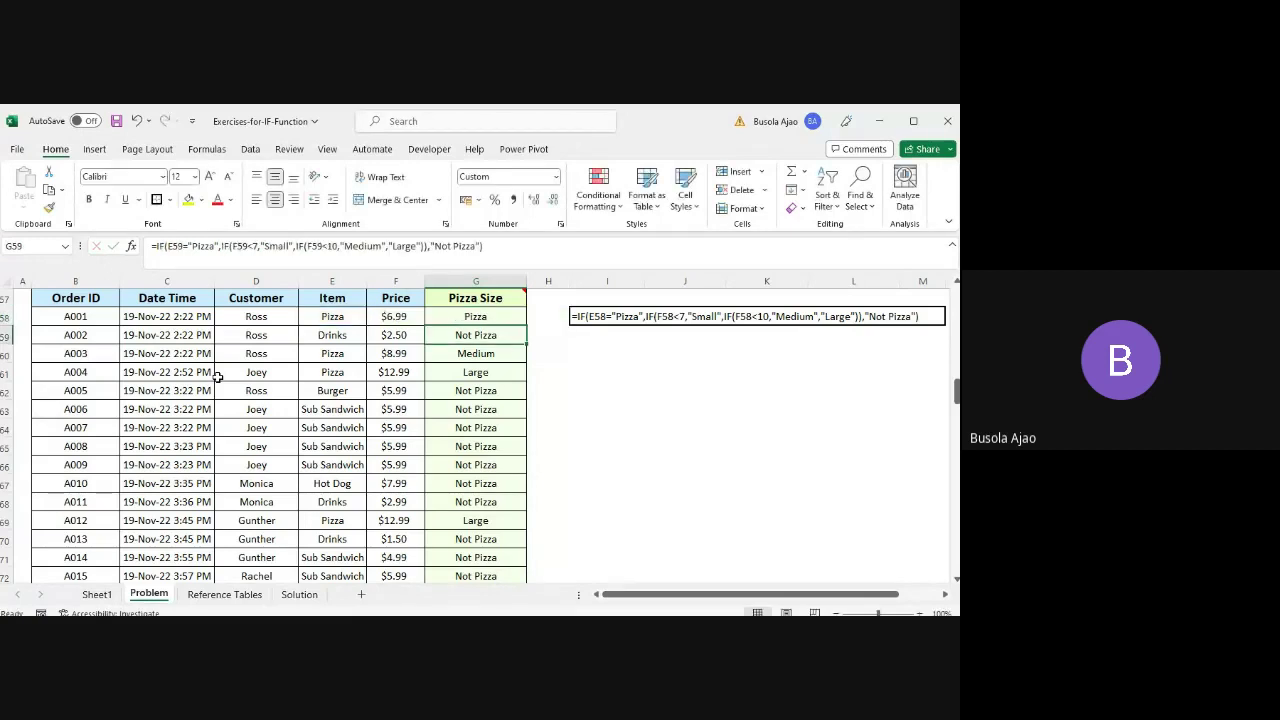
- Fill the G58 formula down the Pizza Size column, and highlight the formula's value-if-true argument "Pizza" for review
{"action": "key", "text": "Up"}
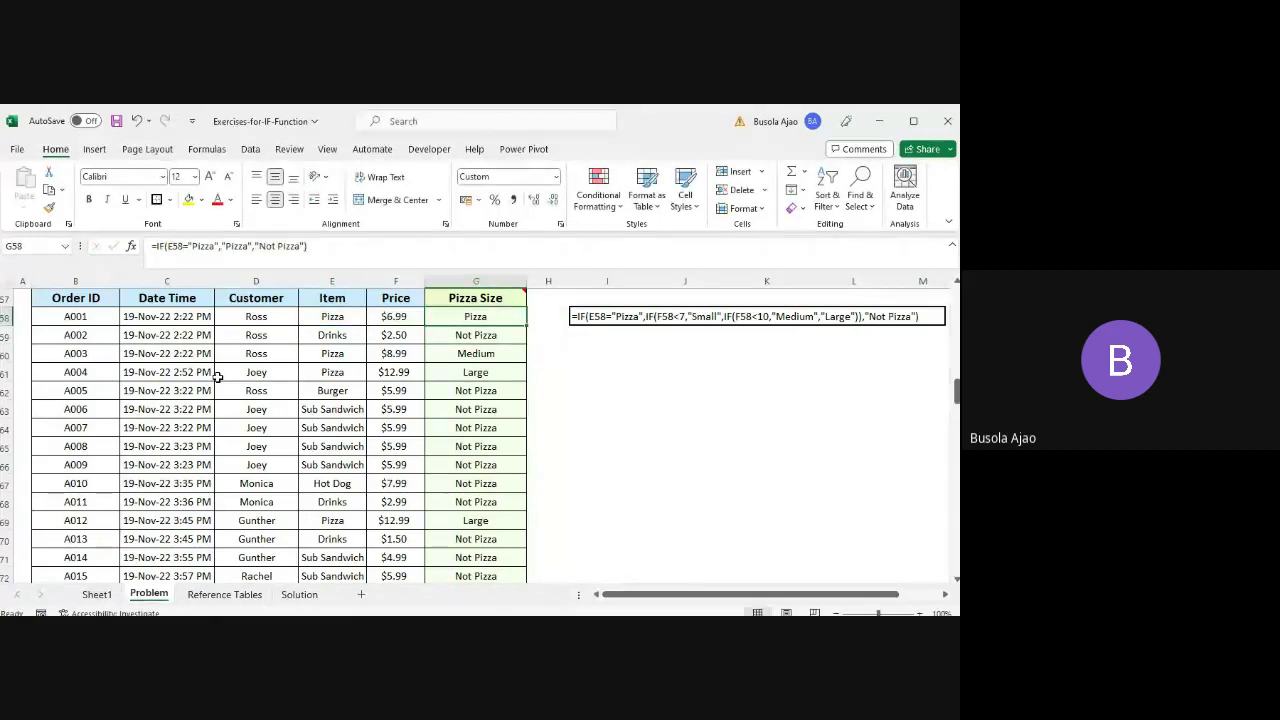
{"action": "double_click", "coordinate": [528, 324]}
{"action": "key", "text": "alt+Tab"}
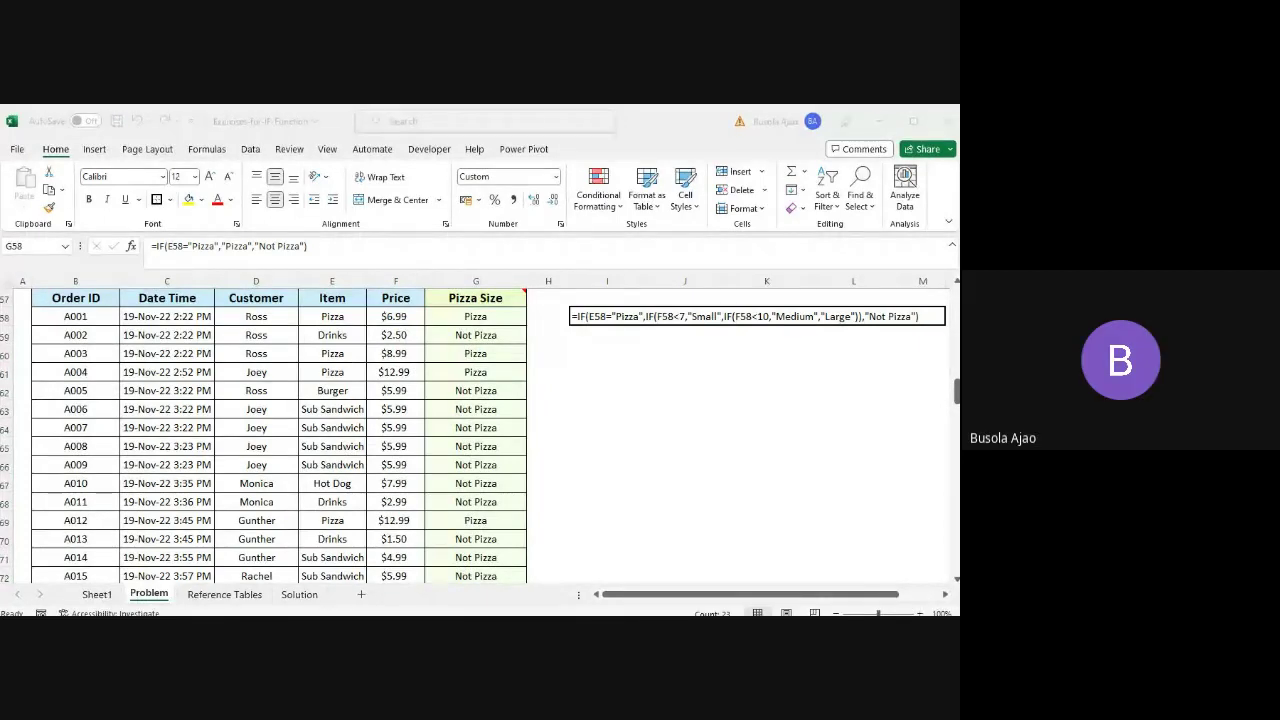
{"action": "key", "text": "alt+Tab"}
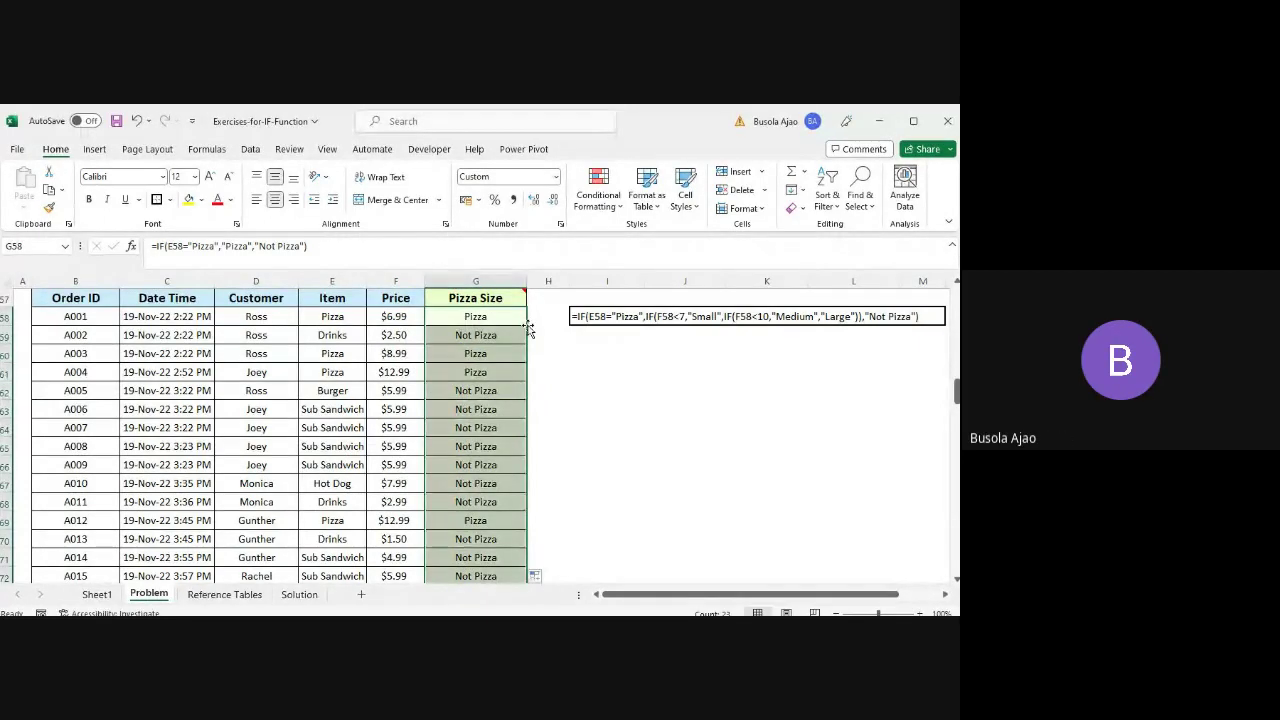
{"action": "left_click", "coordinate": [512, 316]}
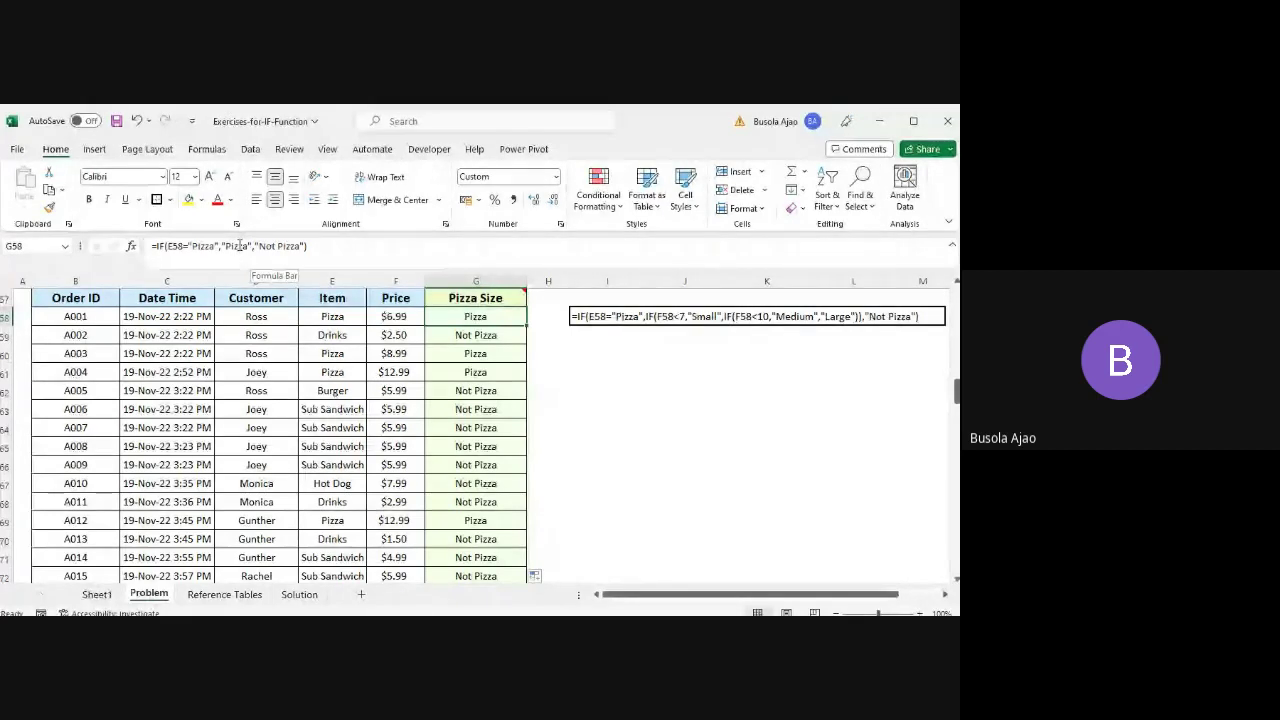
{"action": "left_click_drag", "start_coordinate": [253, 246], "coordinate": [221, 246]}
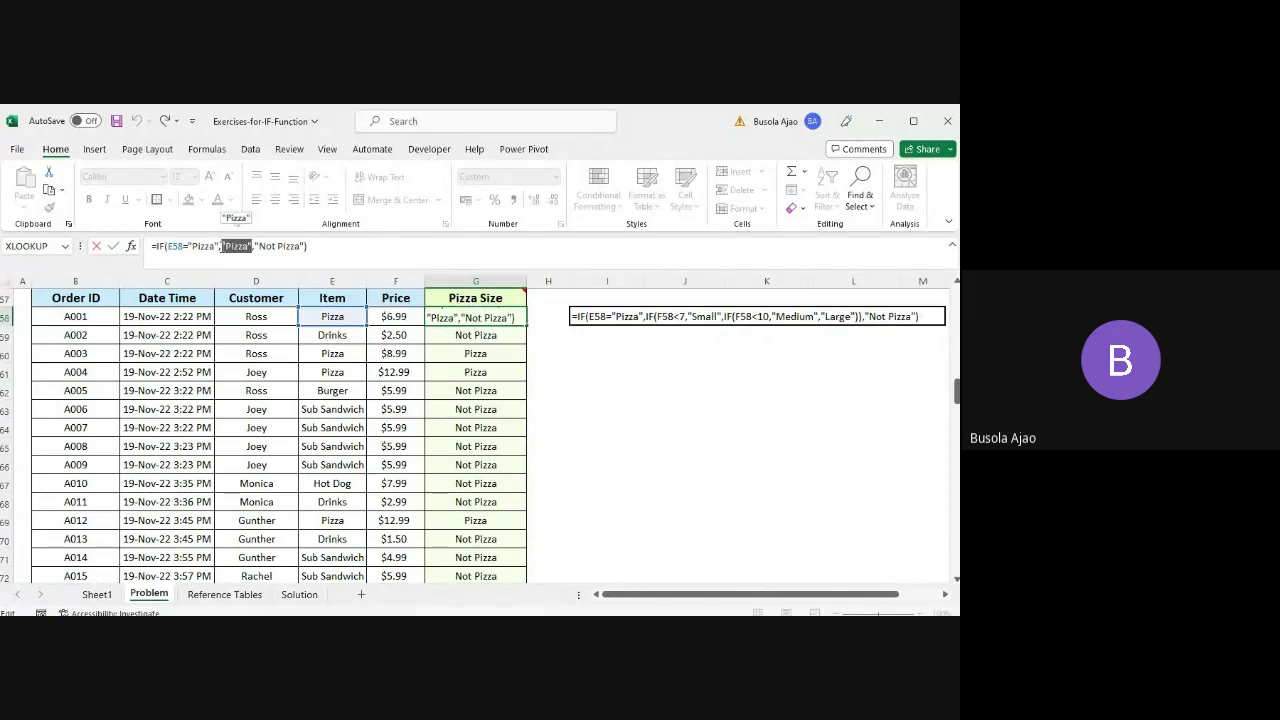
{"action": "key", "text": "Escape"}
- Enter the formula =IF(F58<10,"Which Pizza","Large Pizza") in I60
{"action": "key", "text": "Right"}
{"action": "key", "text": "Right"}
{"action": "key", "text": "Down"}
{"action": "key", "text": "Down"}
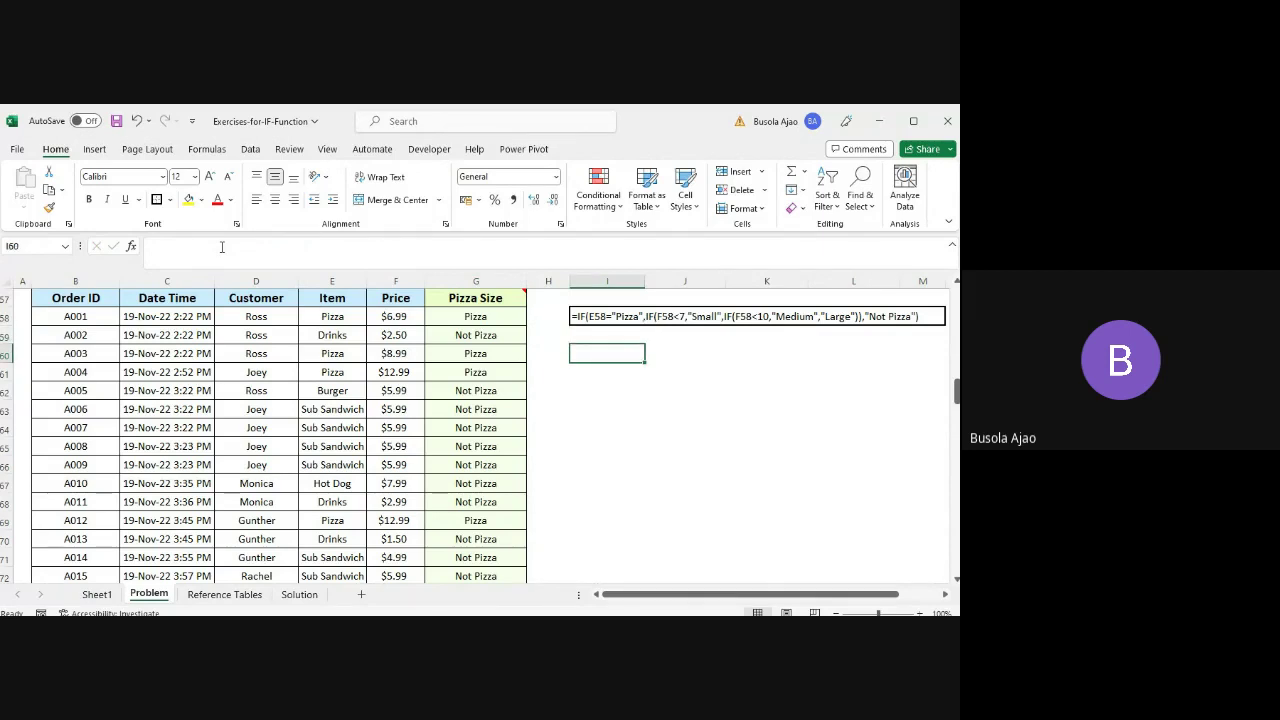
{"action": "type", "text": "=if("}
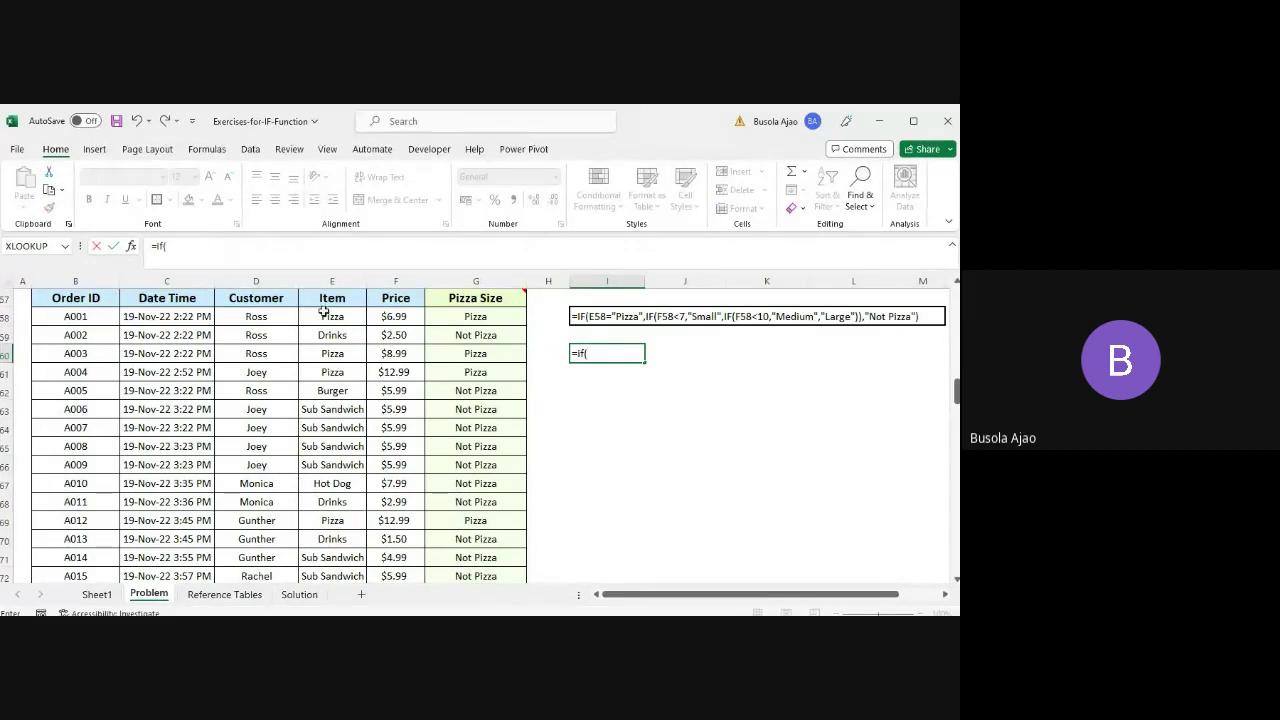
{"action": "left_click", "coordinate": [395, 316]}
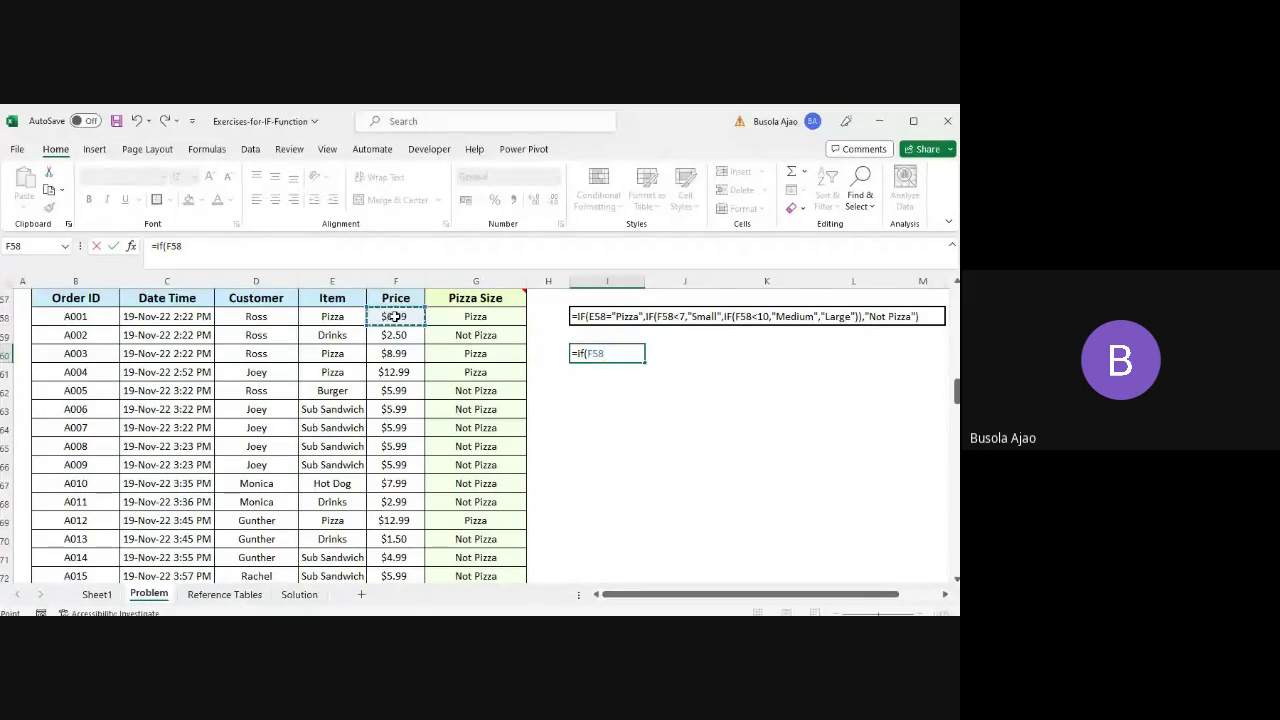
{"action": "type", "text": "<10,"}
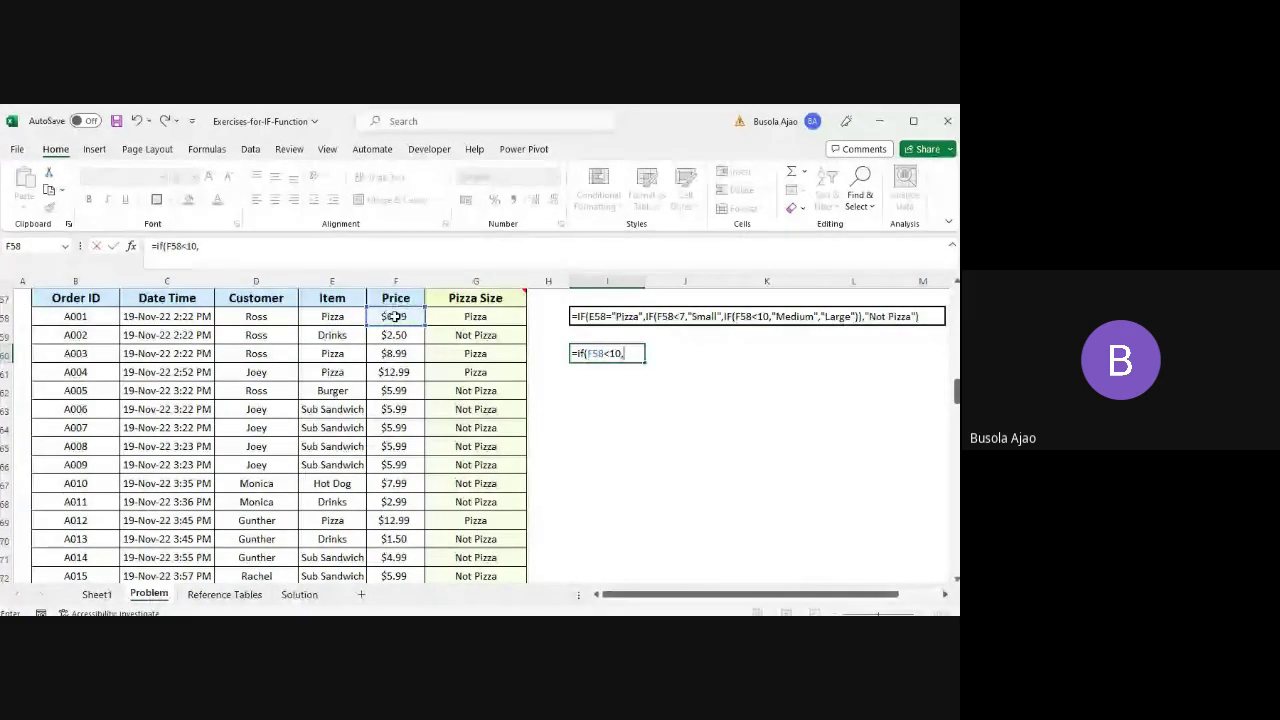
{"action": "type", "text": "\""}
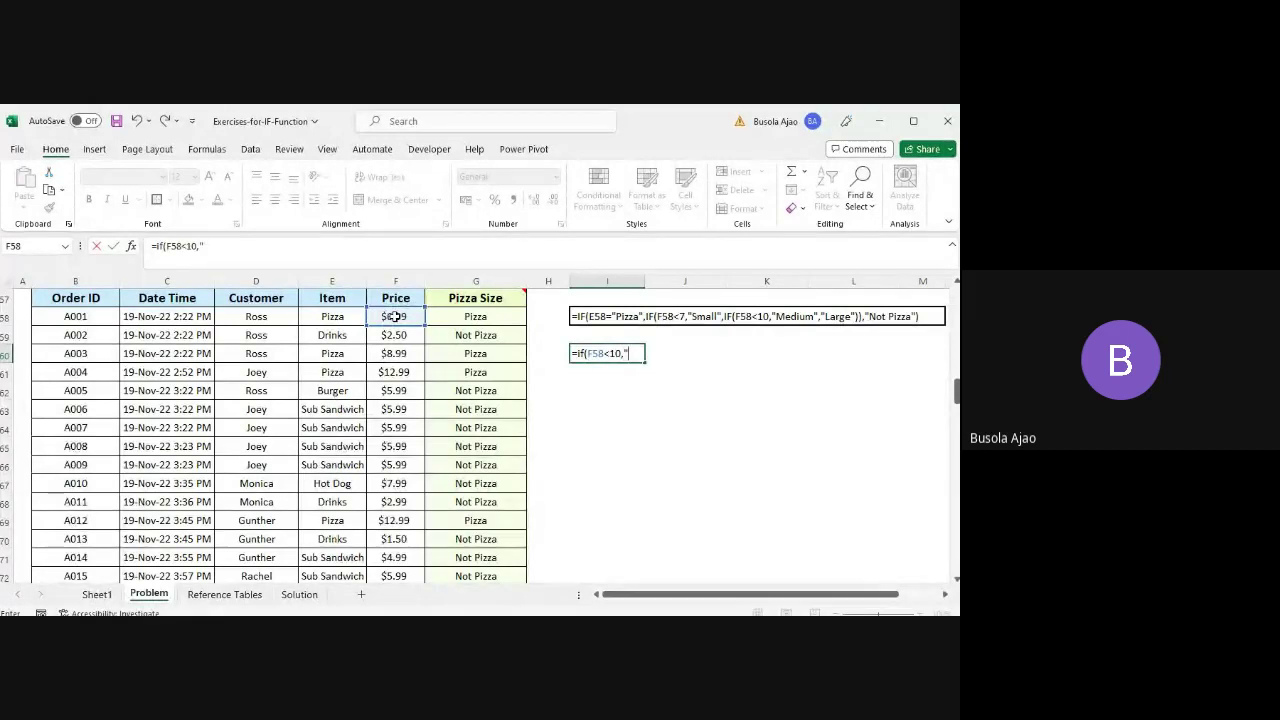
{"action": "type", "text": "Which Pizza"}
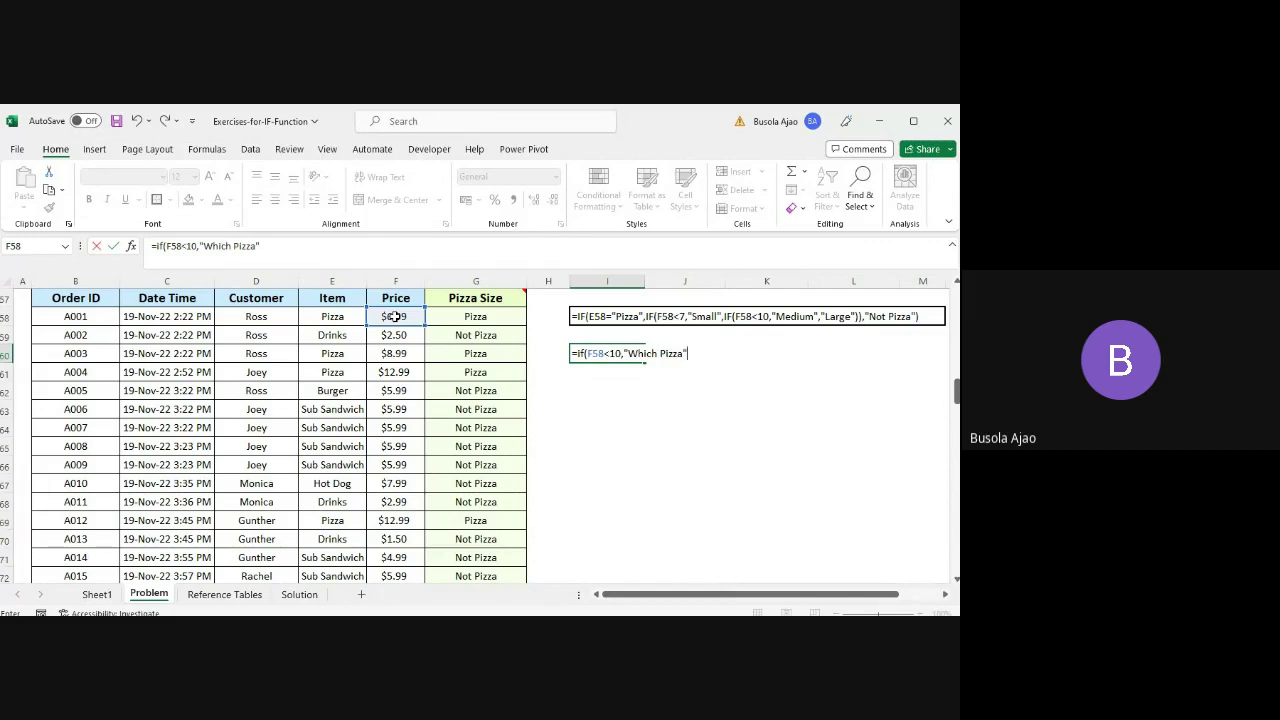
{"action": "type", "text": "\",\"Large Pizza\")"}
{"action": "key", "text": "ctrl+Return"}
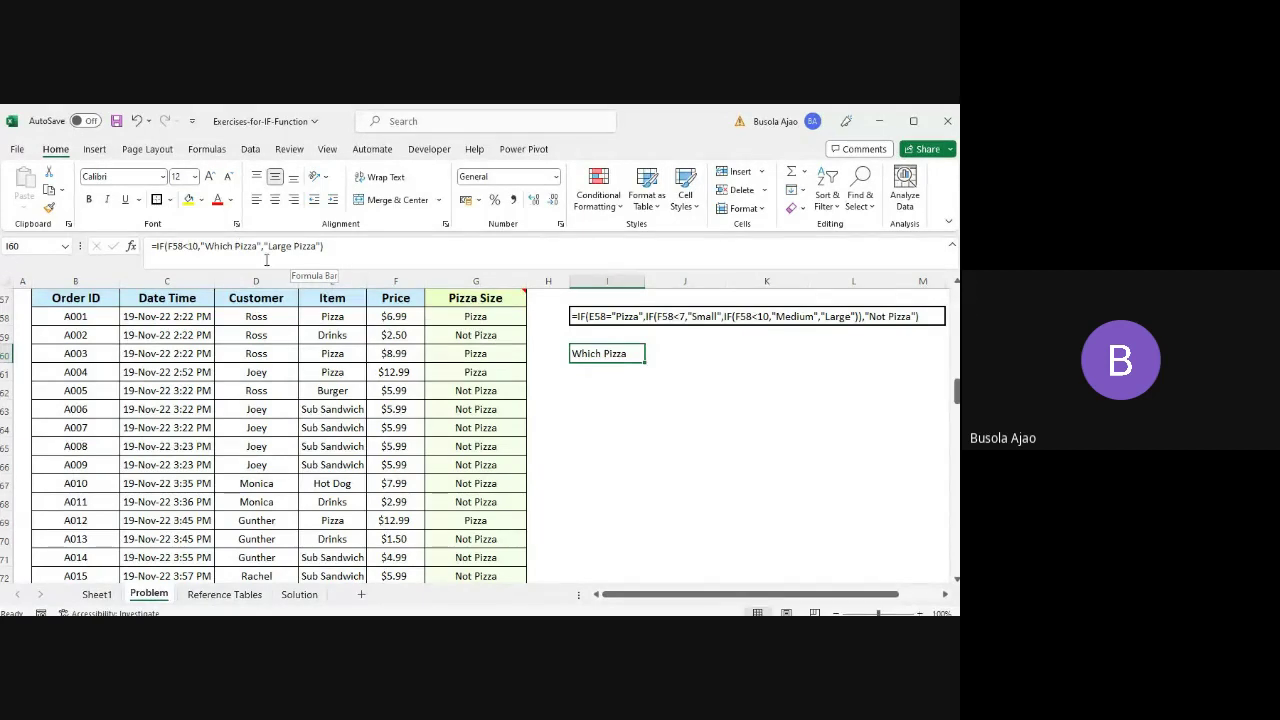
- Convert the formula in I60 to displayed text by putting an apostrophe before its equals sign
{"action": "left_click", "coordinate": [606, 376]}
{"action": "key", "text": "Up"}
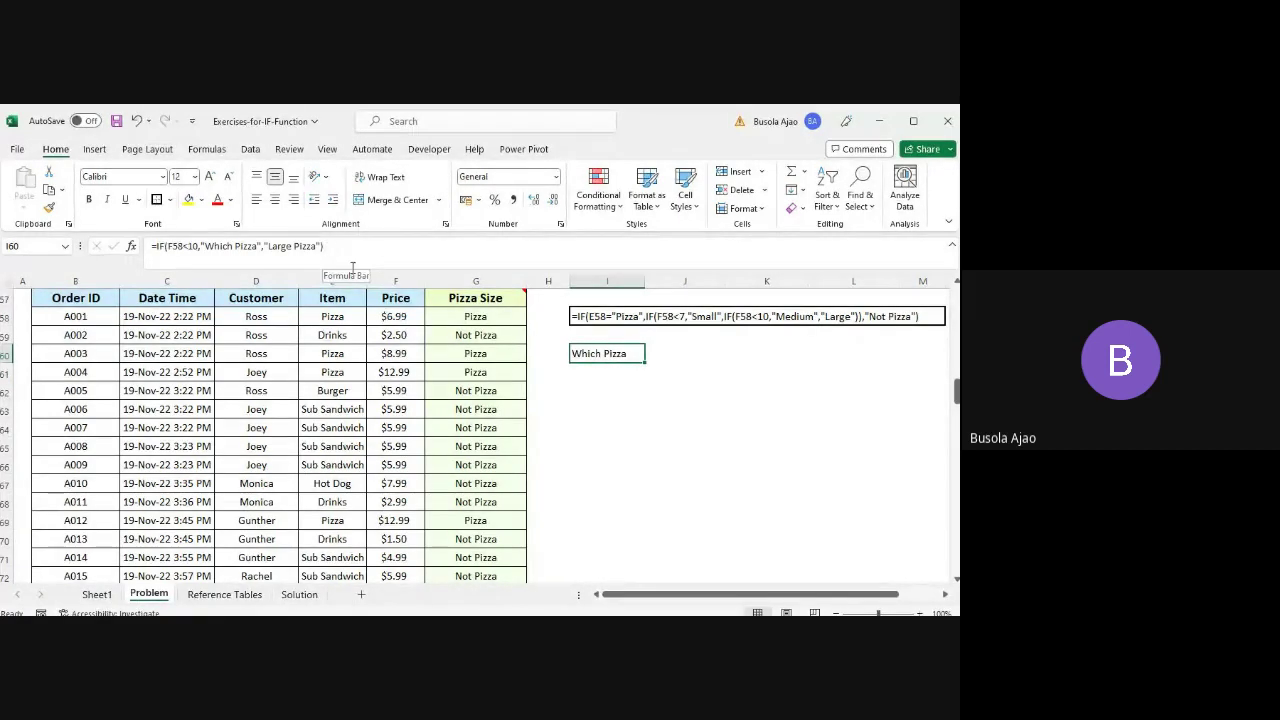
{"action": "left_click", "coordinate": [152, 247]}
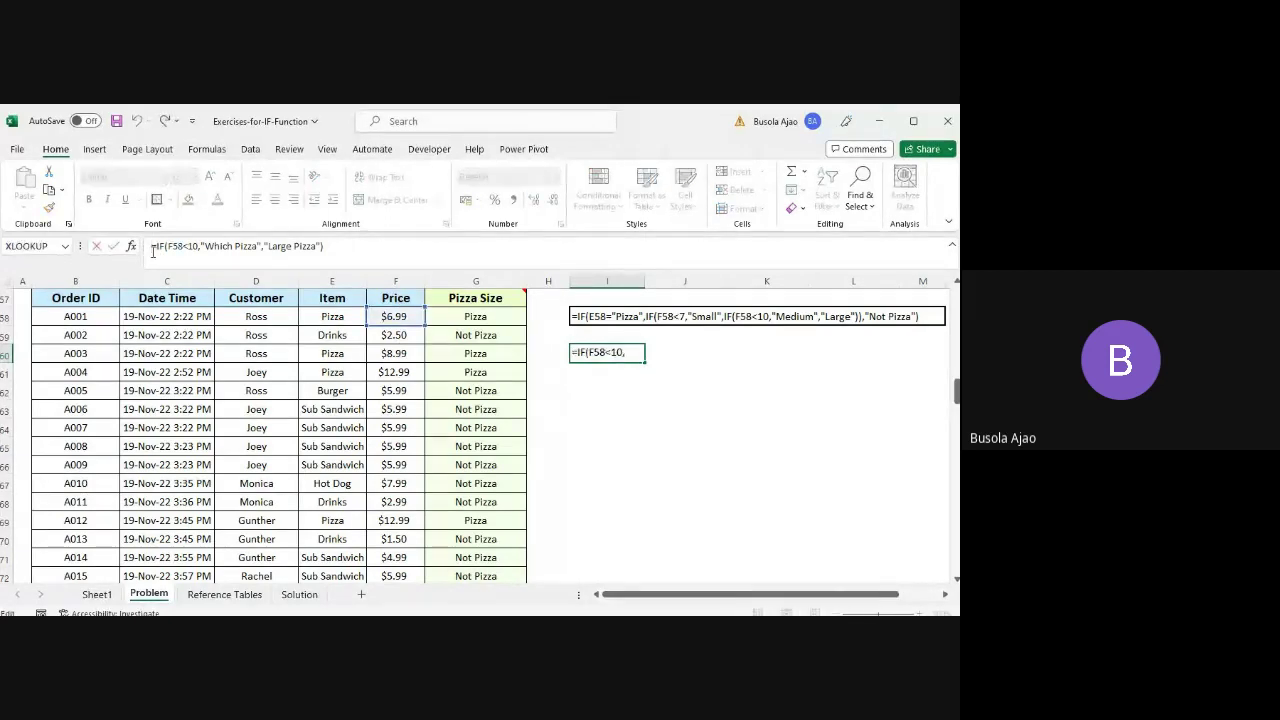
{"action": "key", "text": "Return"}
- Enter the formula =IF(F58<7,"Small Pizza","Medium Pizza") in I62
{"action": "key", "text": "Return"}
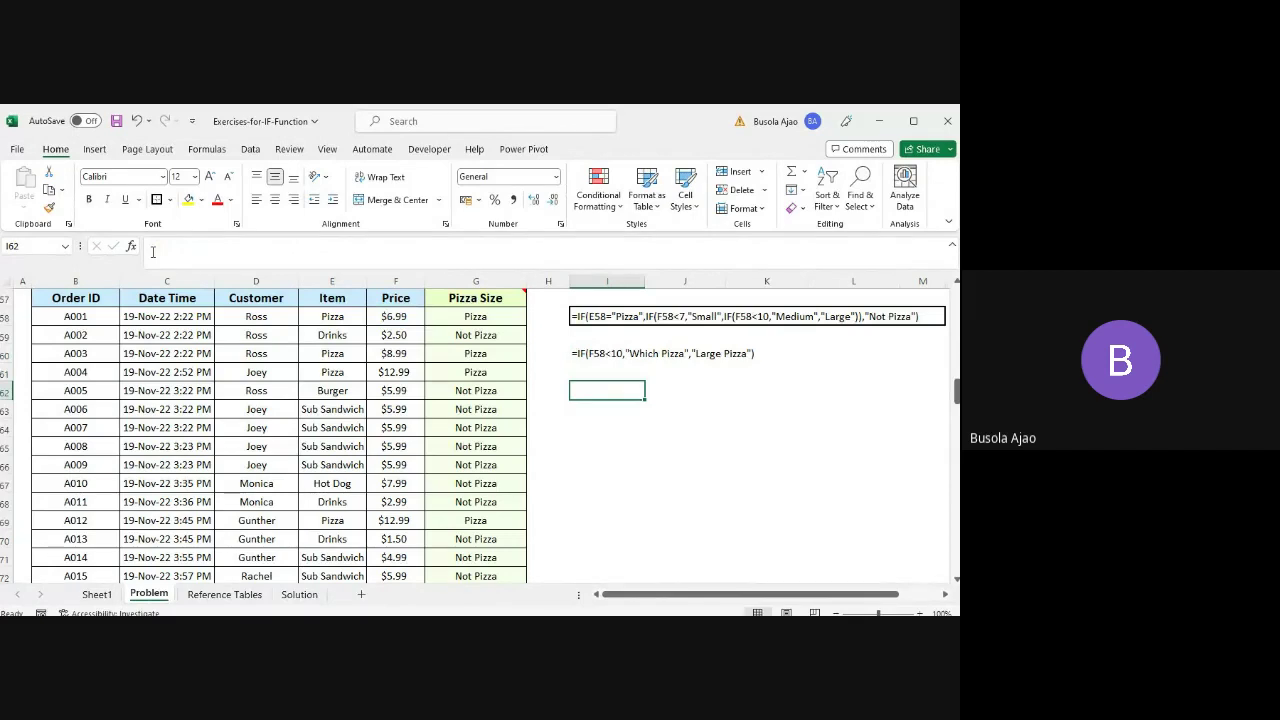
{"action": "type", "text": "="}
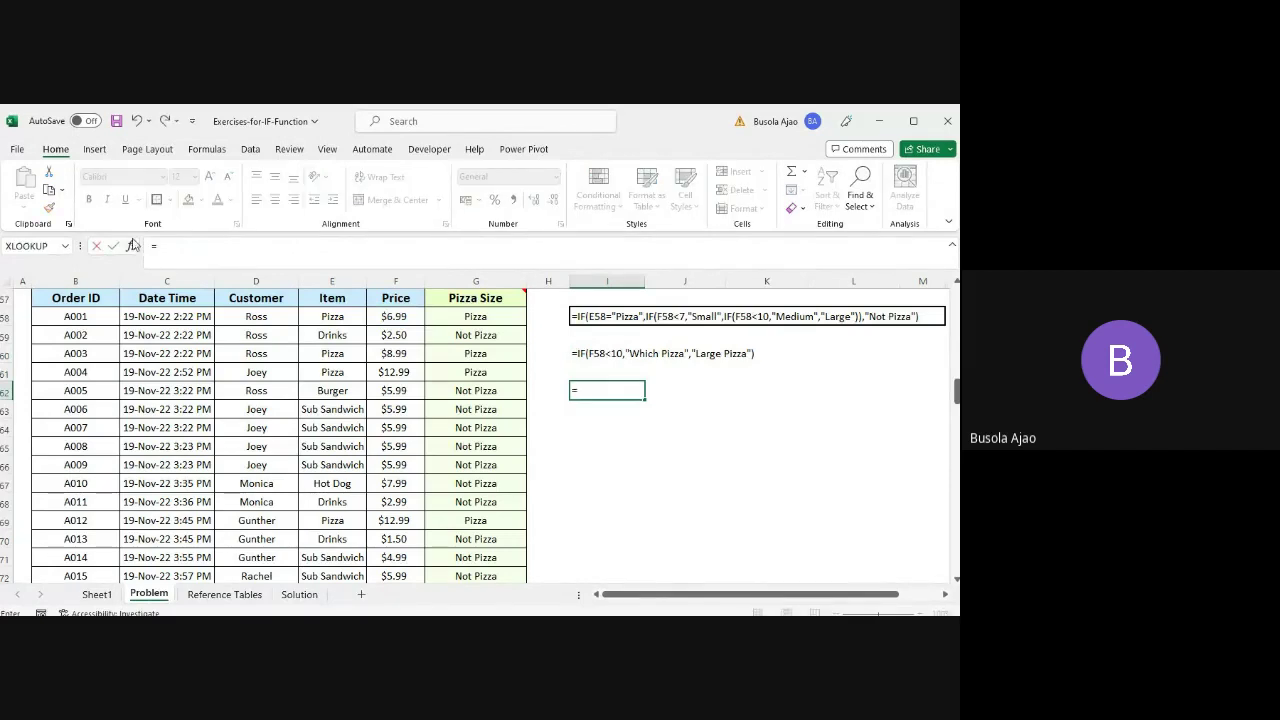
{"action": "type", "text": "IF("}
{"action": "left_click", "coordinate": [382, 317]}
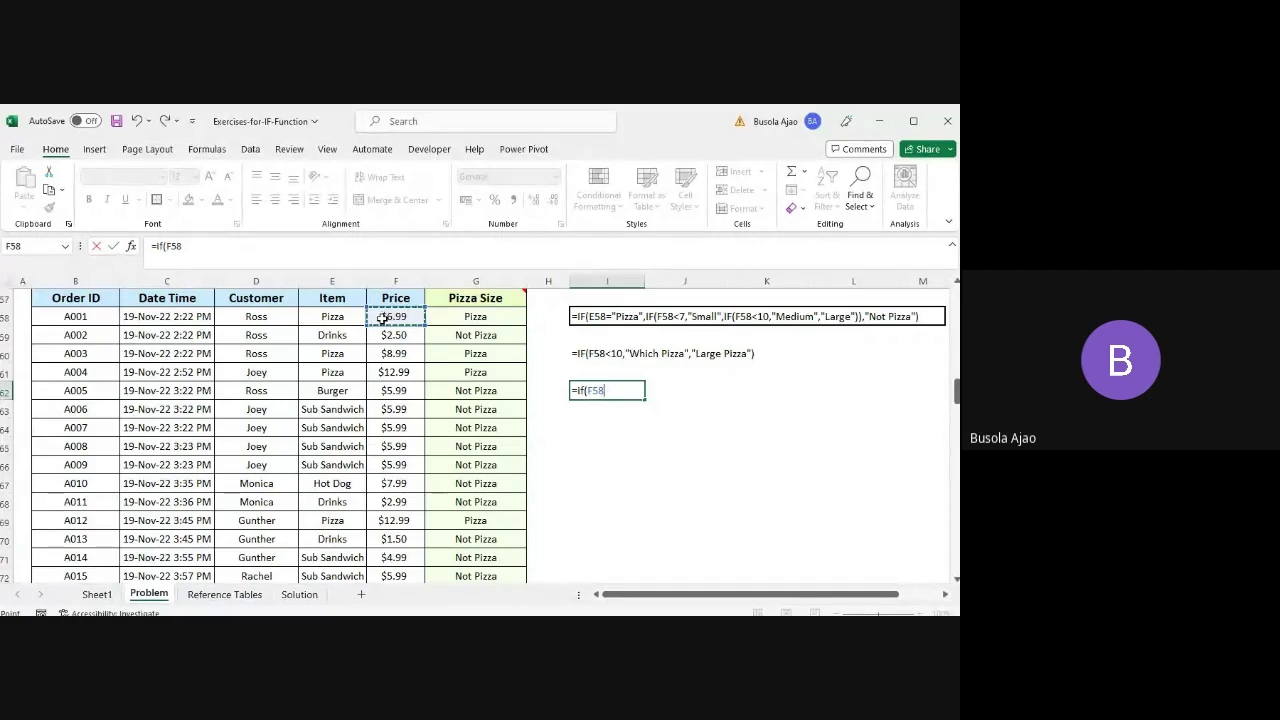
{"action": "type", "text": ">"}
{"action": "key", "text": "BackSpace"}
{"action": "type", "text": "<7,\"Smal"}
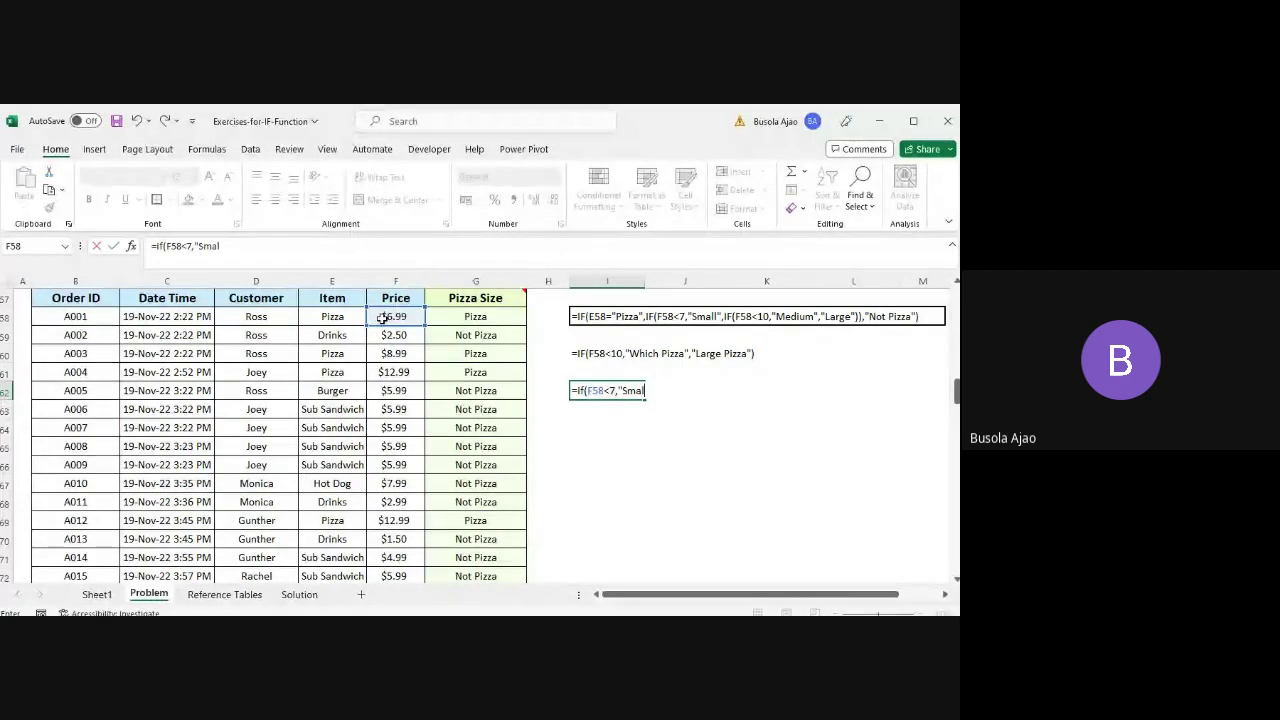
{"action": "type", "text": "l Pizza"}
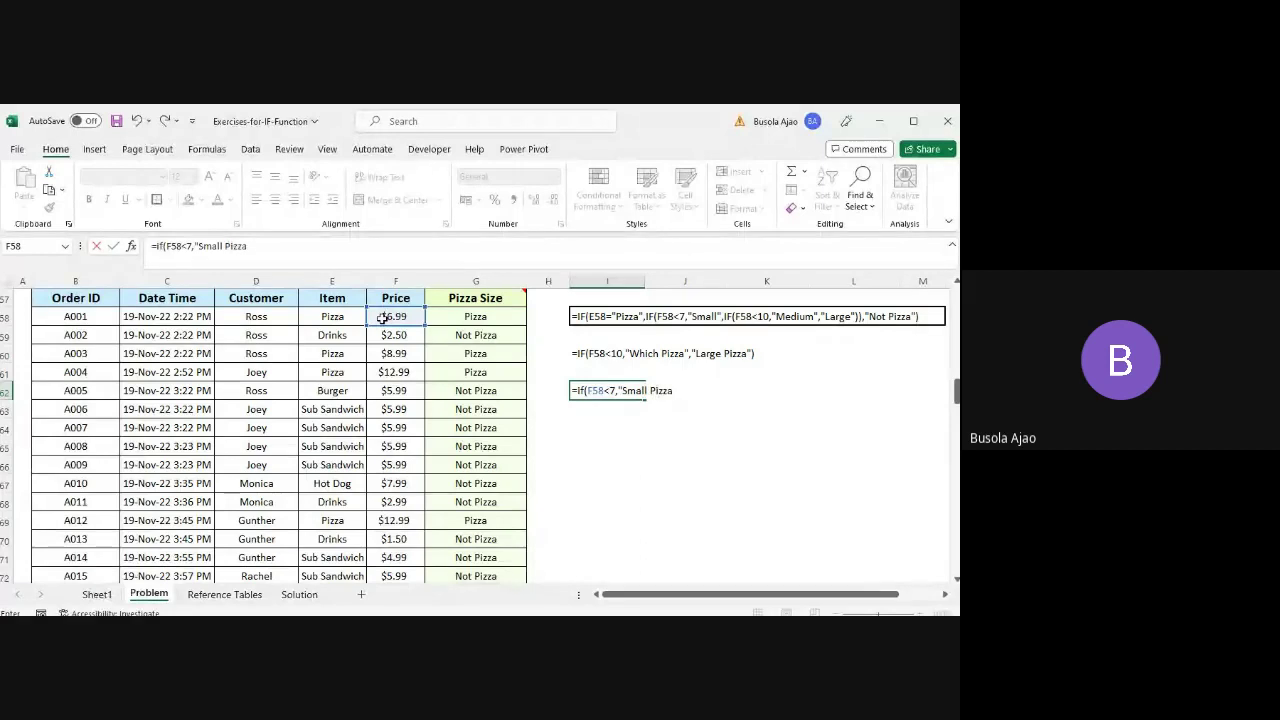
{"action": "type", "text": "\""}
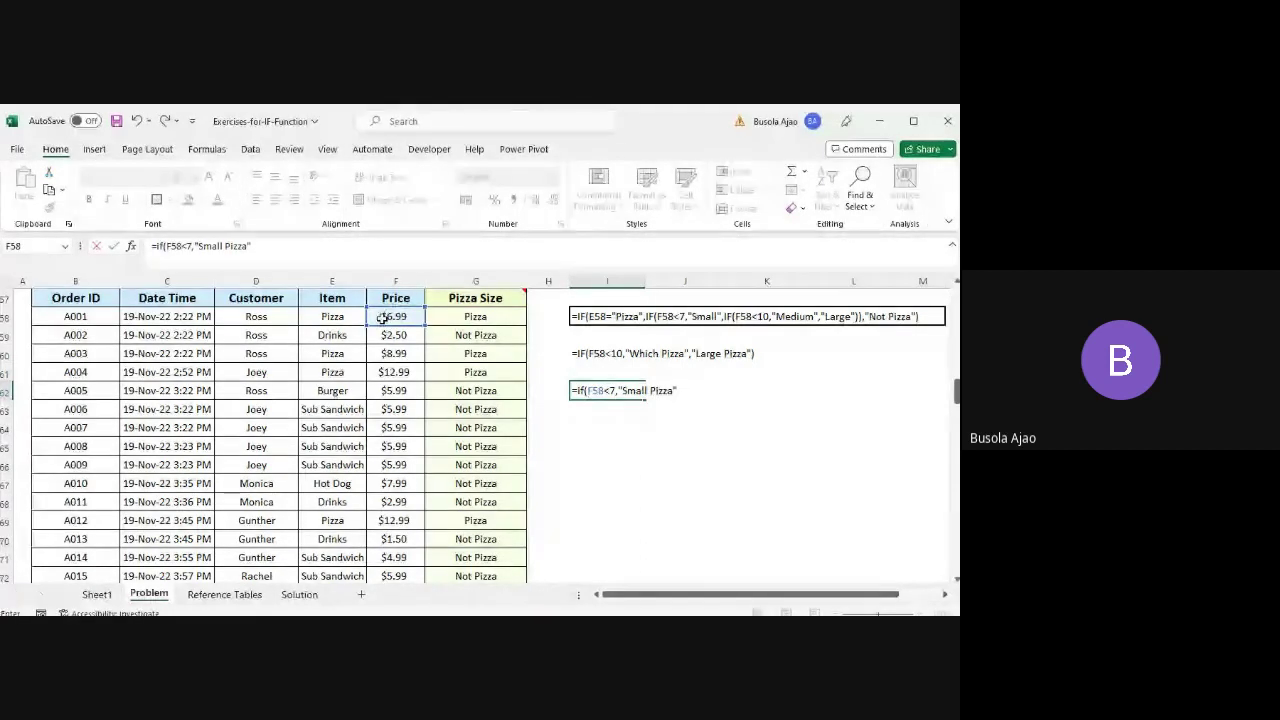
{"action": "type", "text": ","}
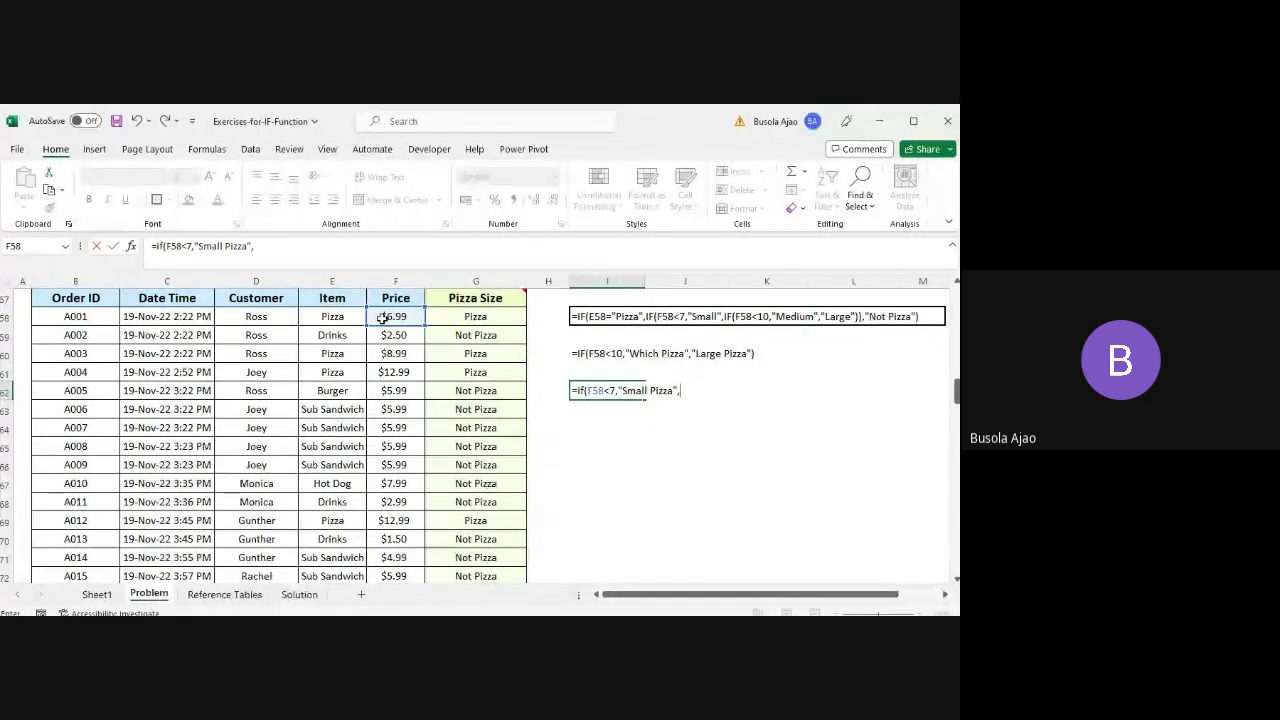
{"action": "type", "text": "\"Medi"}
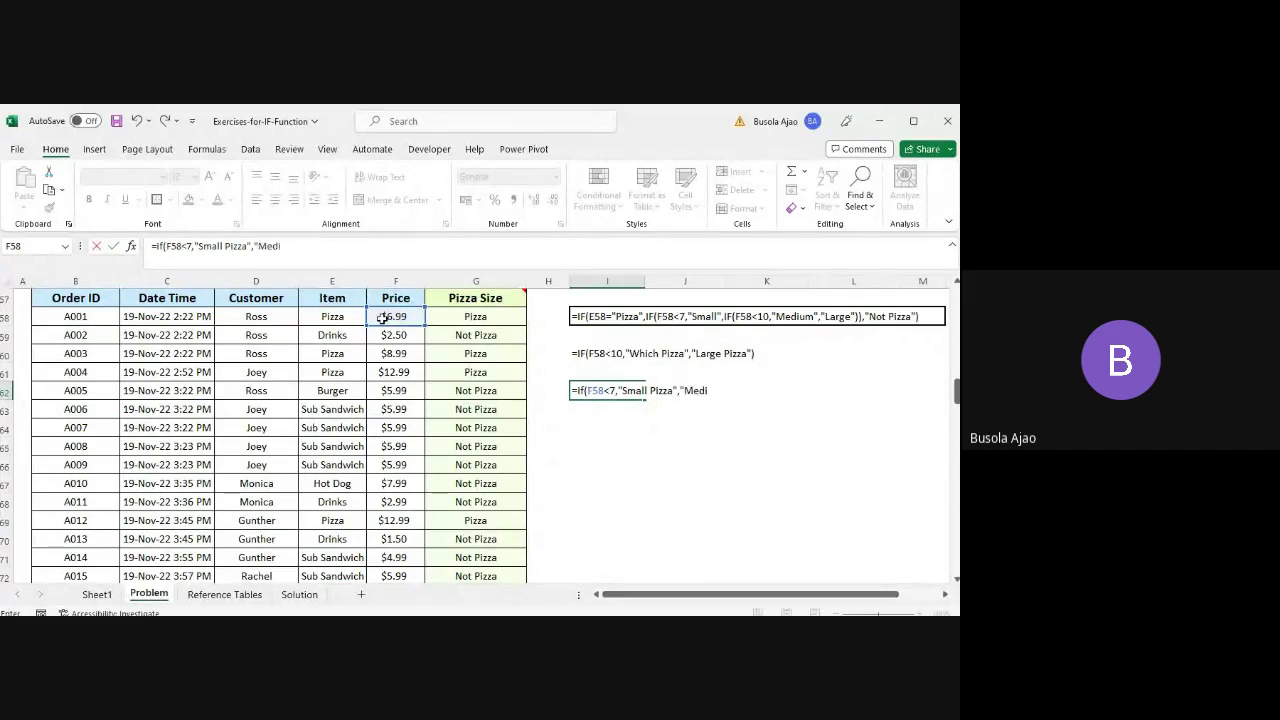
{"action": "type", "text": "um Pizza\""}
{"action": "key", "text": "Return"}
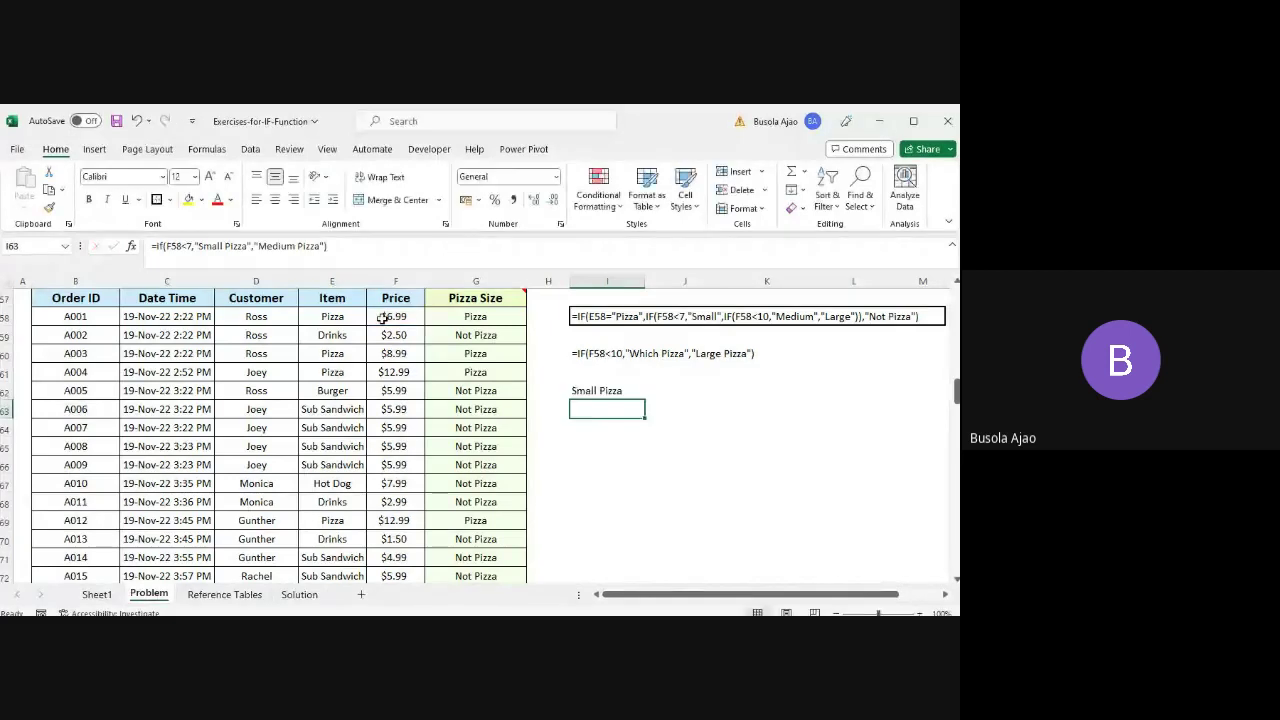
- Convert the formula in I62 to displayed text with a leading apostrophe
{"action": "key", "text": "Up"}
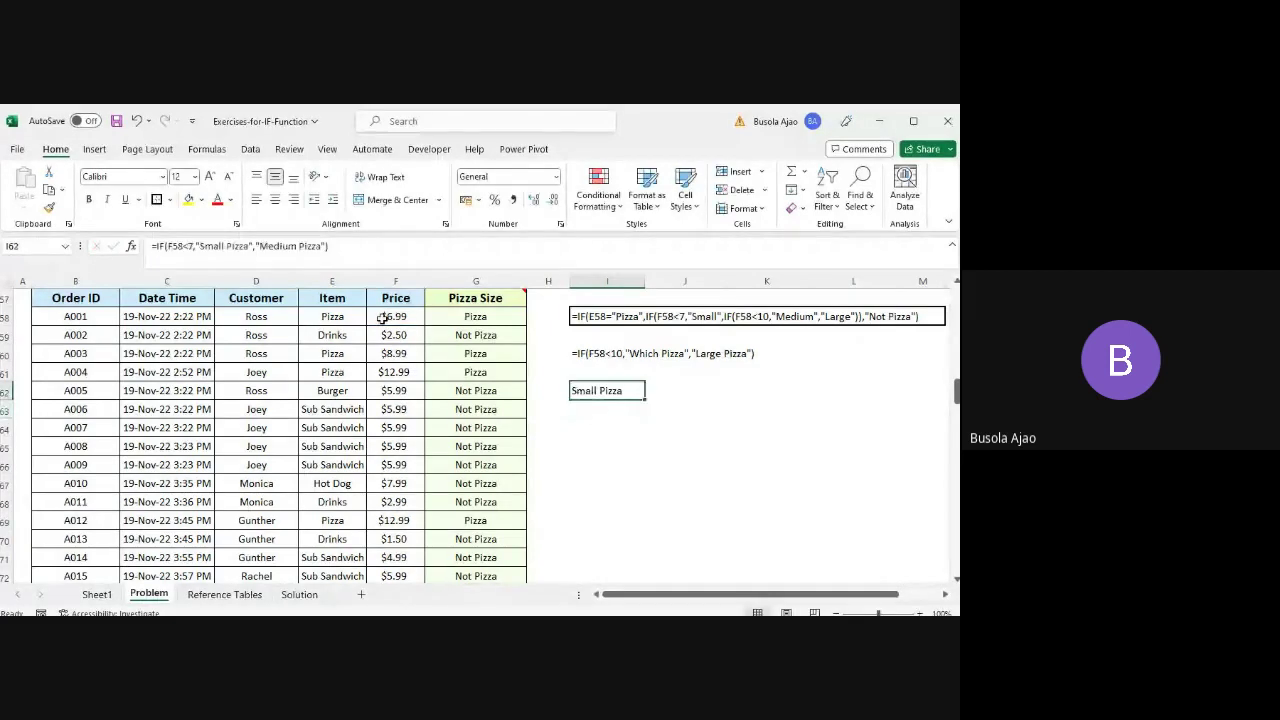
{"action": "left_click", "coordinate": [147, 246]}
{"action": "type", "text": "'"}
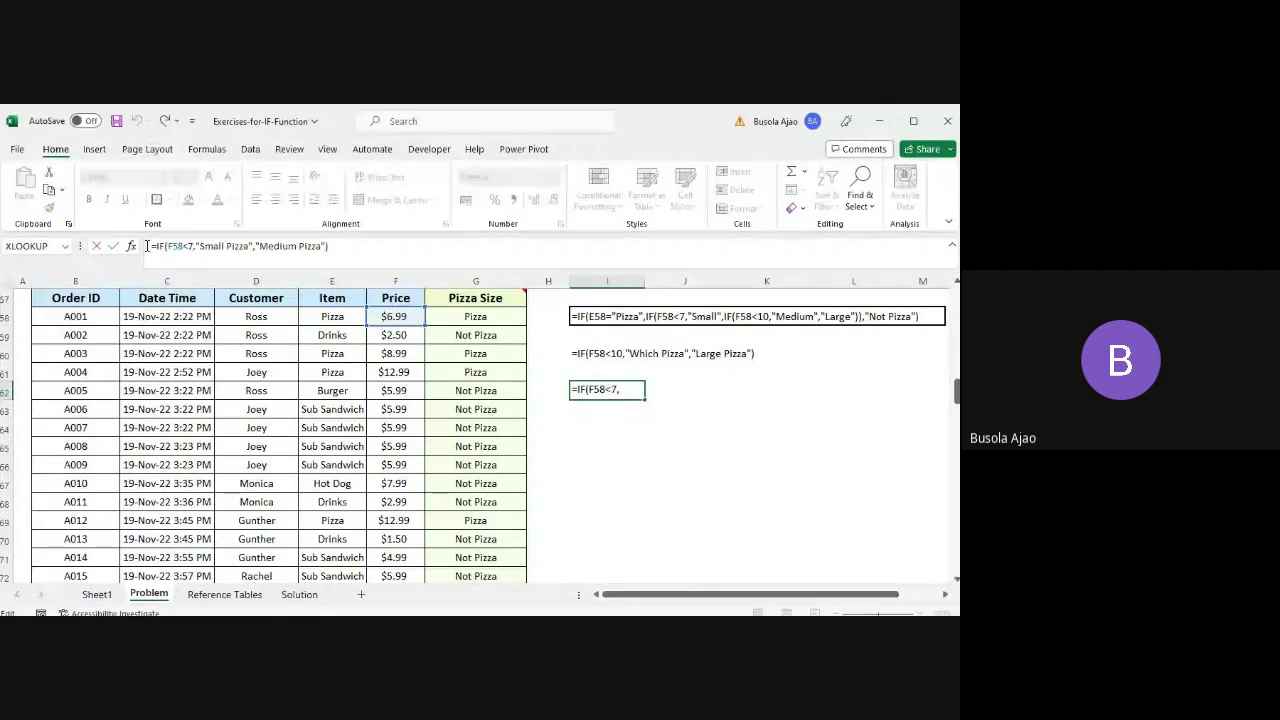
{"action": "key", "text": "Return"}
{"action": "key", "text": "Up"}
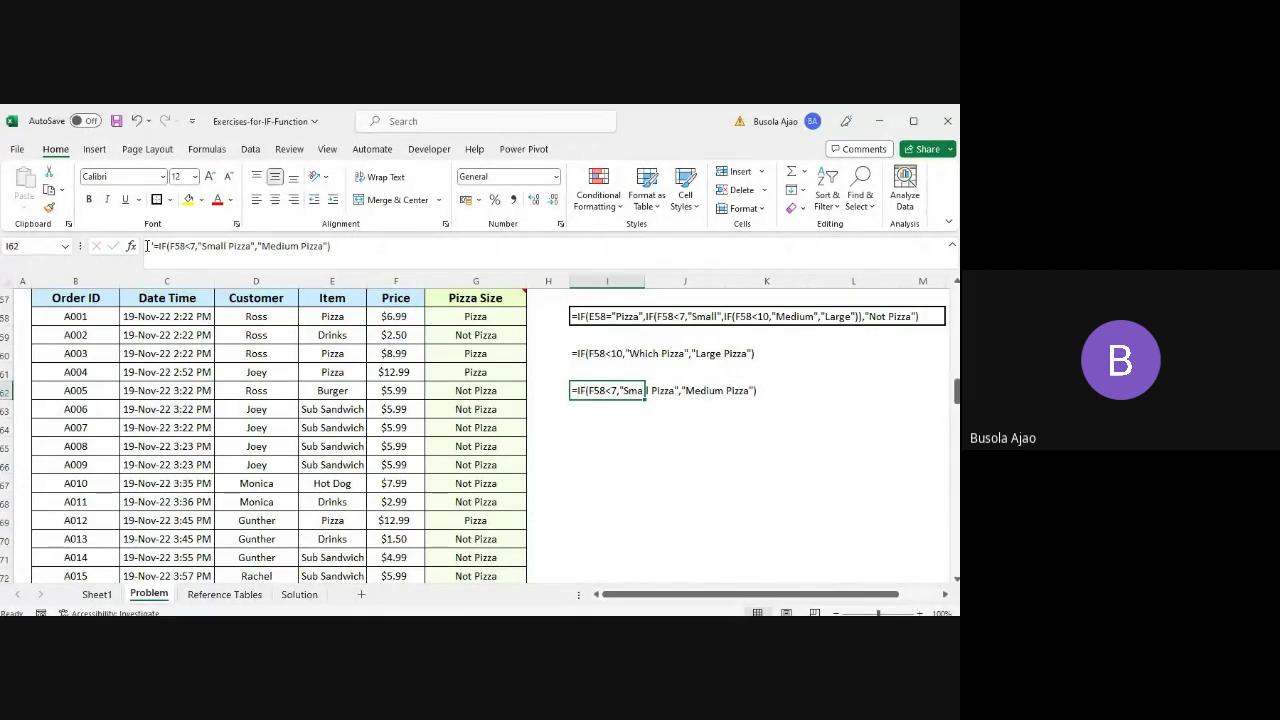
{"action": "key", "text": "alt+Tab"}
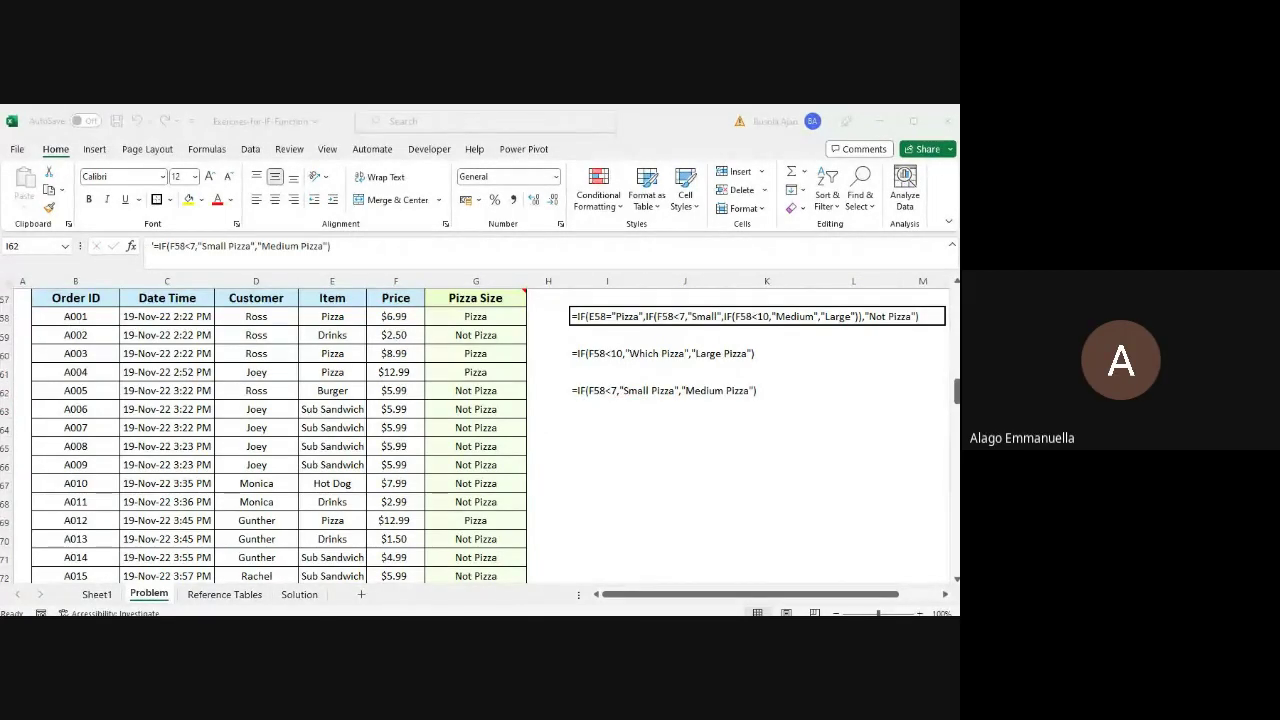
{"action": "key", "text": "alt+Tab"}
{"action": "key", "text": "Up"}
{"action": "key", "text": "Up"}
{"action": "key", "text": "Up"}
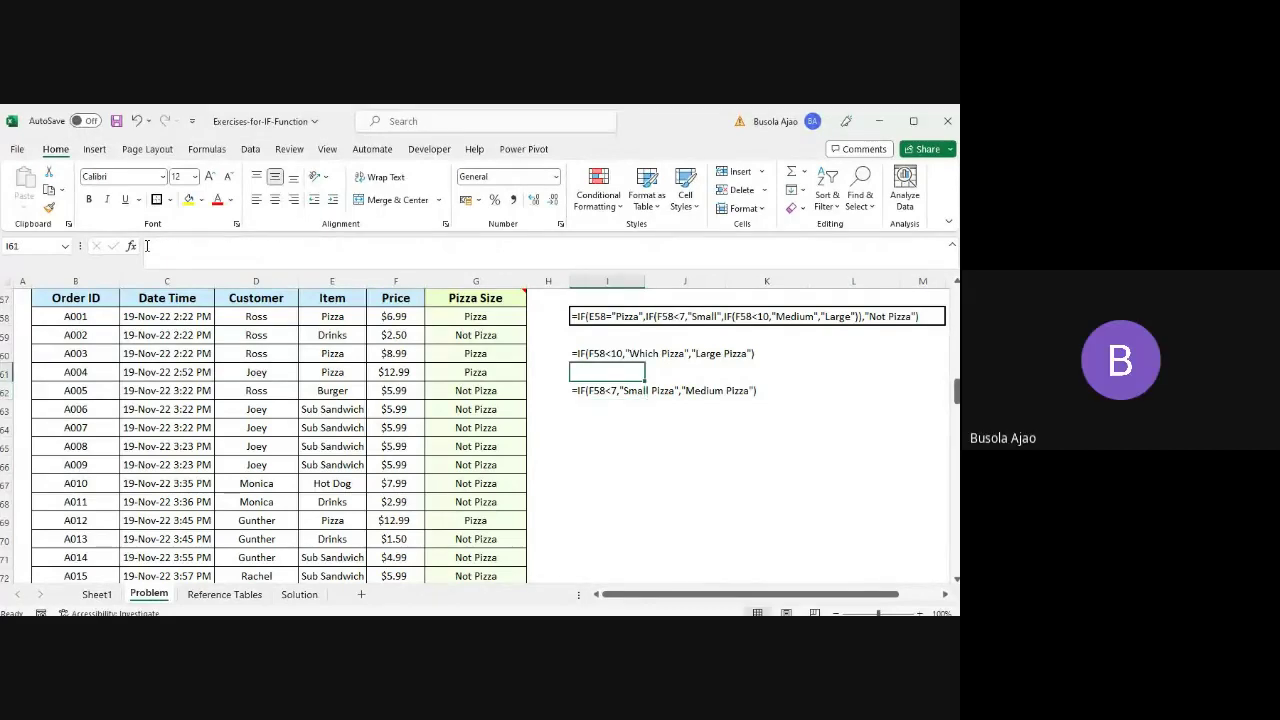
{"action": "key", "text": "Up"}
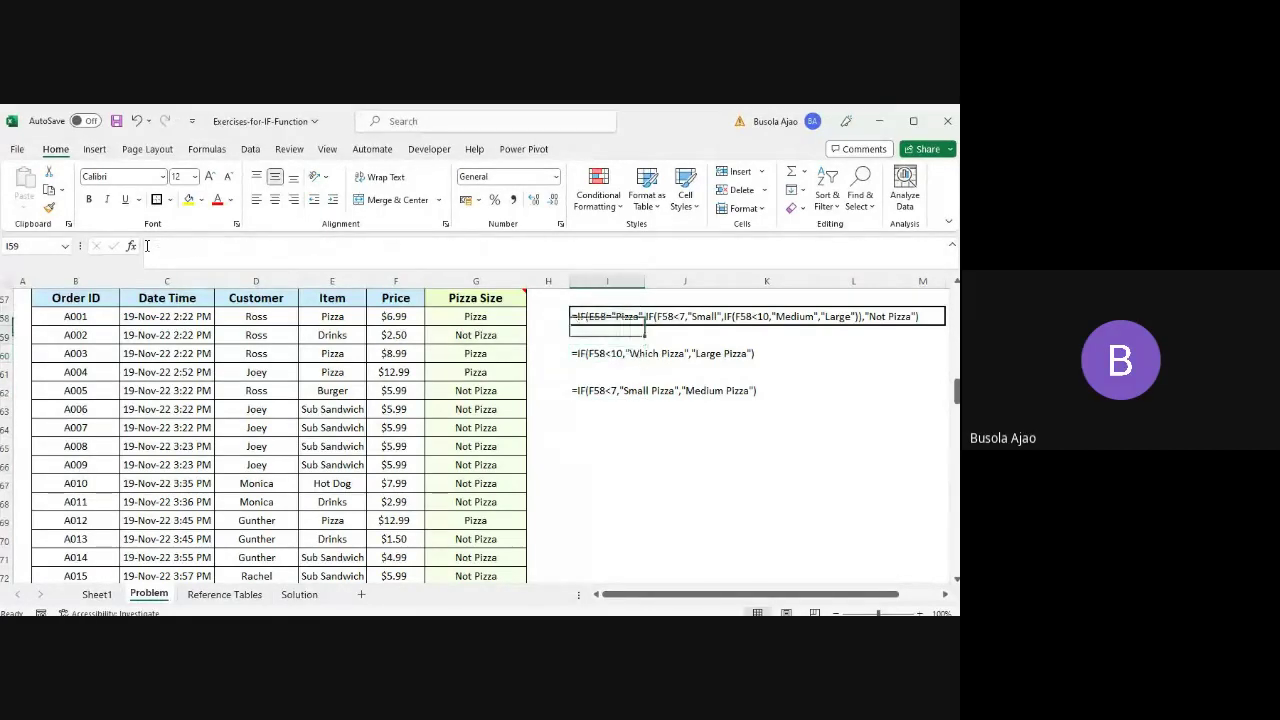
{"action": "key", "text": "Down"}
{"action": "key", "text": "Down"}
{"action": "key", "text": "Down"}
{"action": "key", "text": "Down"}
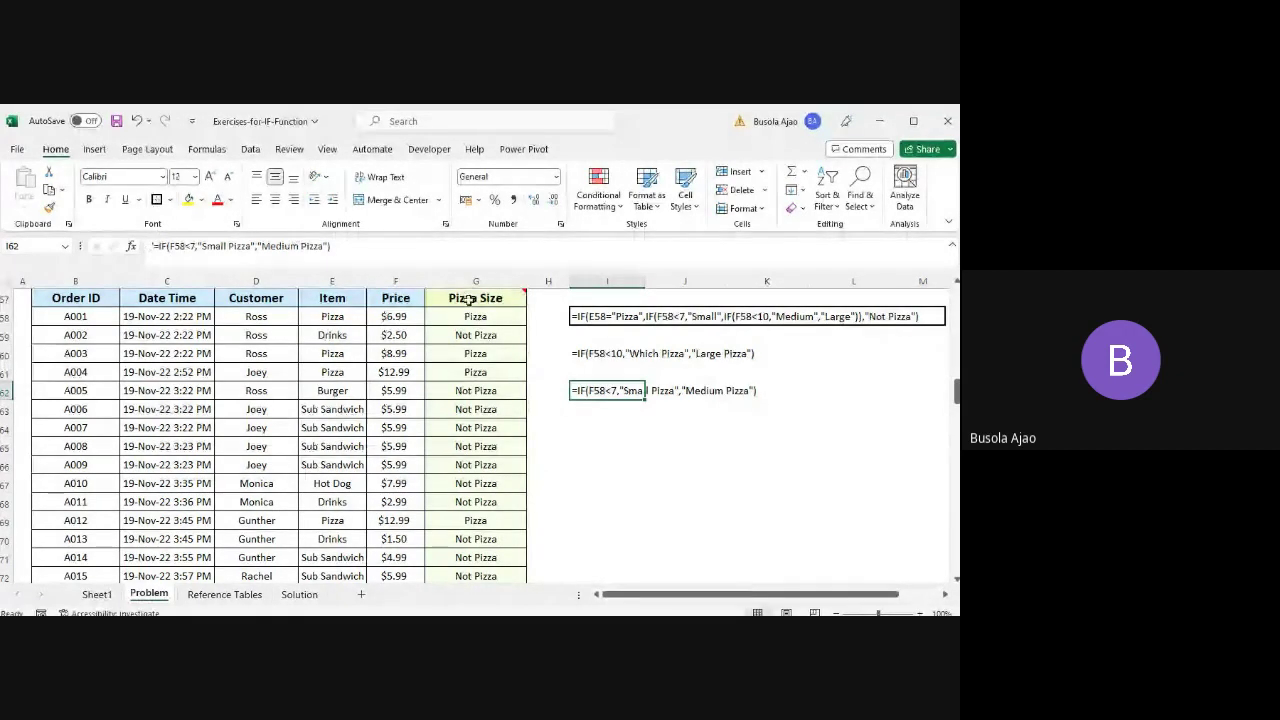
- Compare the simple IF formula in G58 with the nested formula text in I58 and the price-based formula text in I60
{"action": "left_click", "coordinate": [579, 351]}
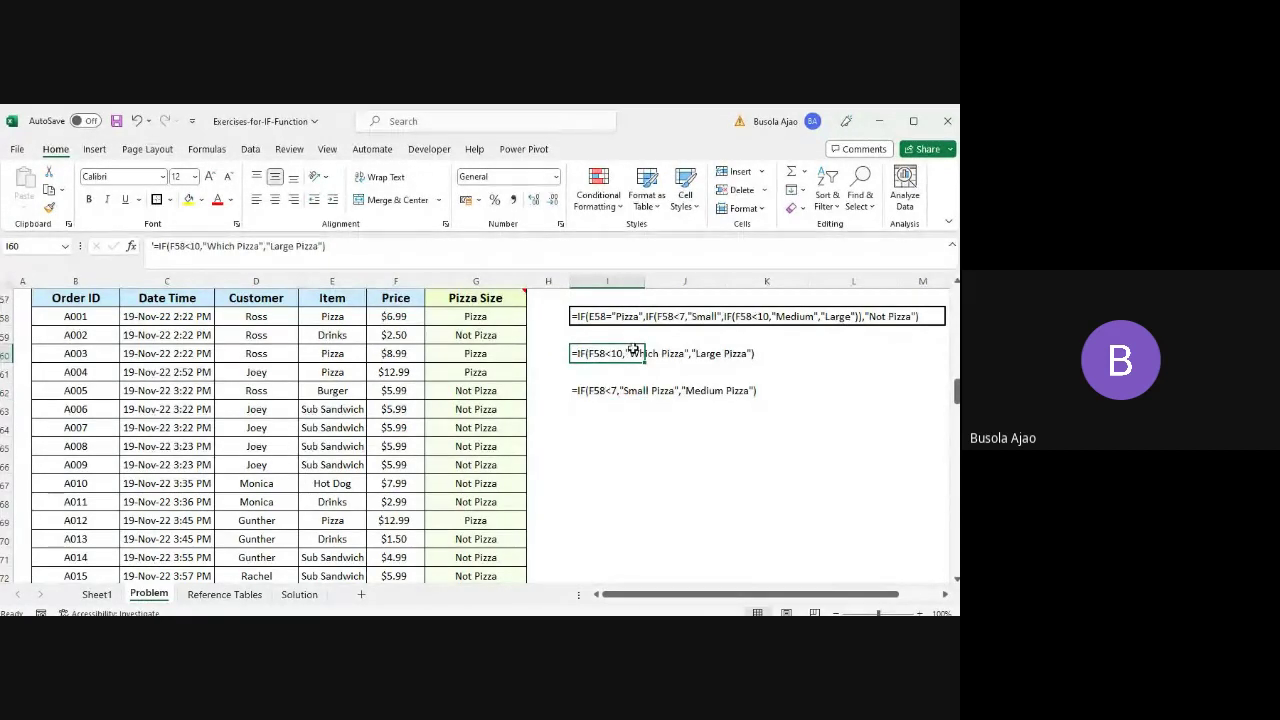
{"action": "left_click", "coordinate": [510, 315]}
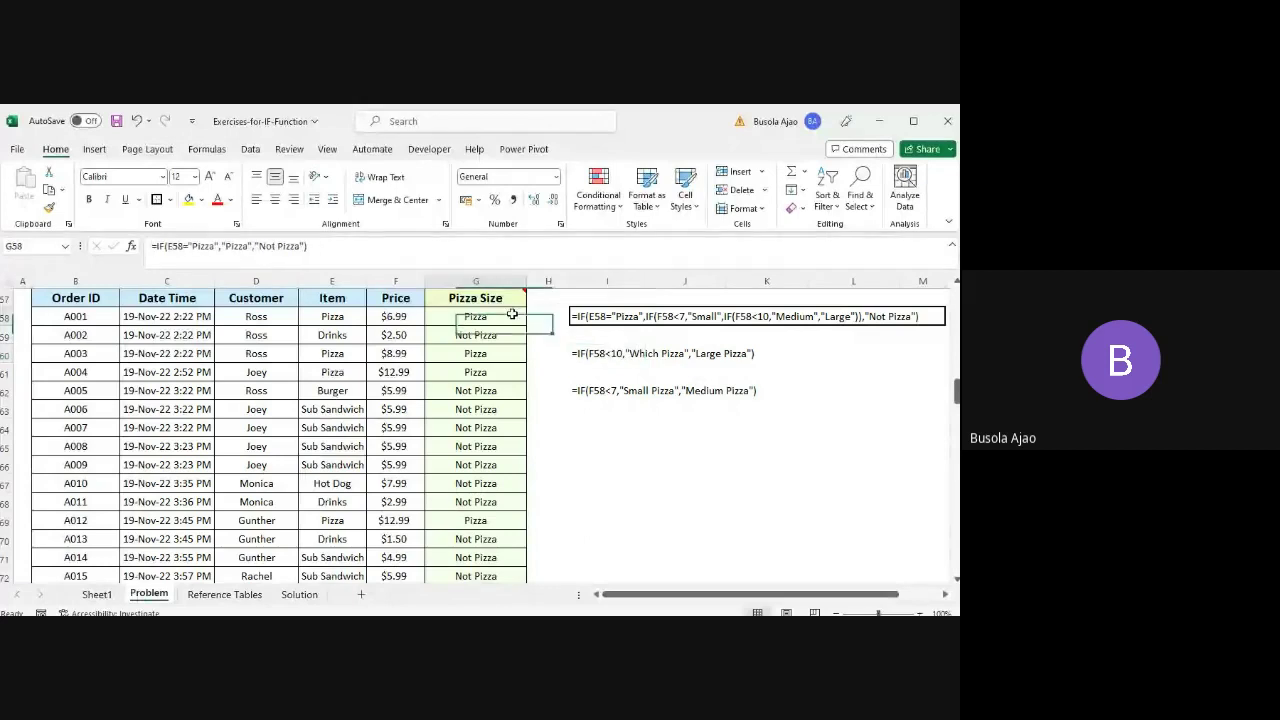
{"action": "left_click", "coordinate": [583, 316]}
{"action": "left_click", "coordinate": [505, 317]}
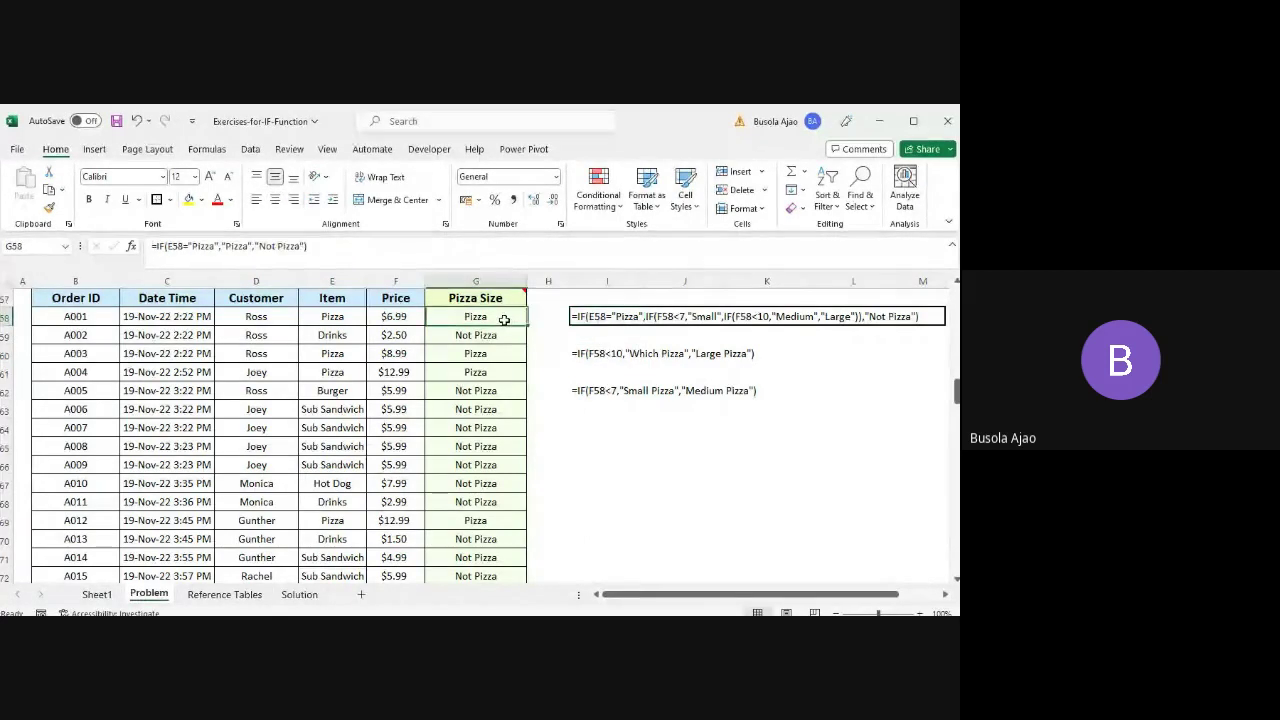
{"action": "left_click", "coordinate": [601, 318]}
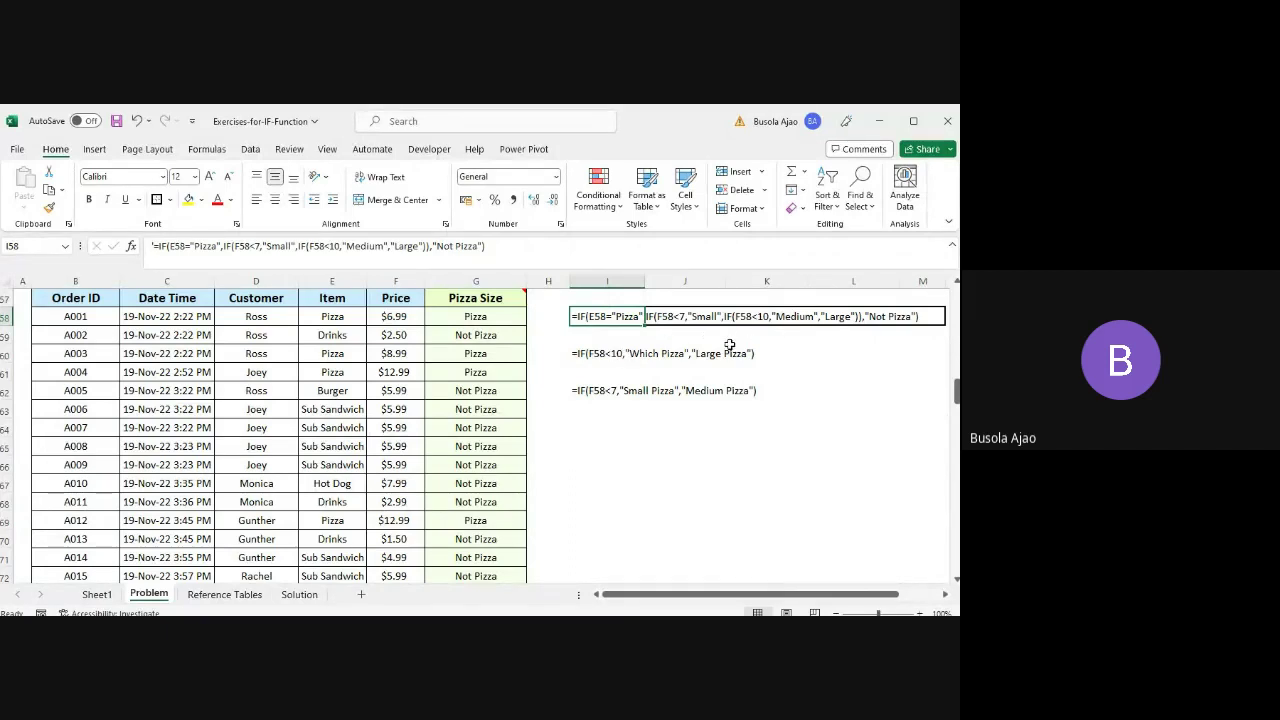
{"action": "left_click", "coordinate": [500, 316]}
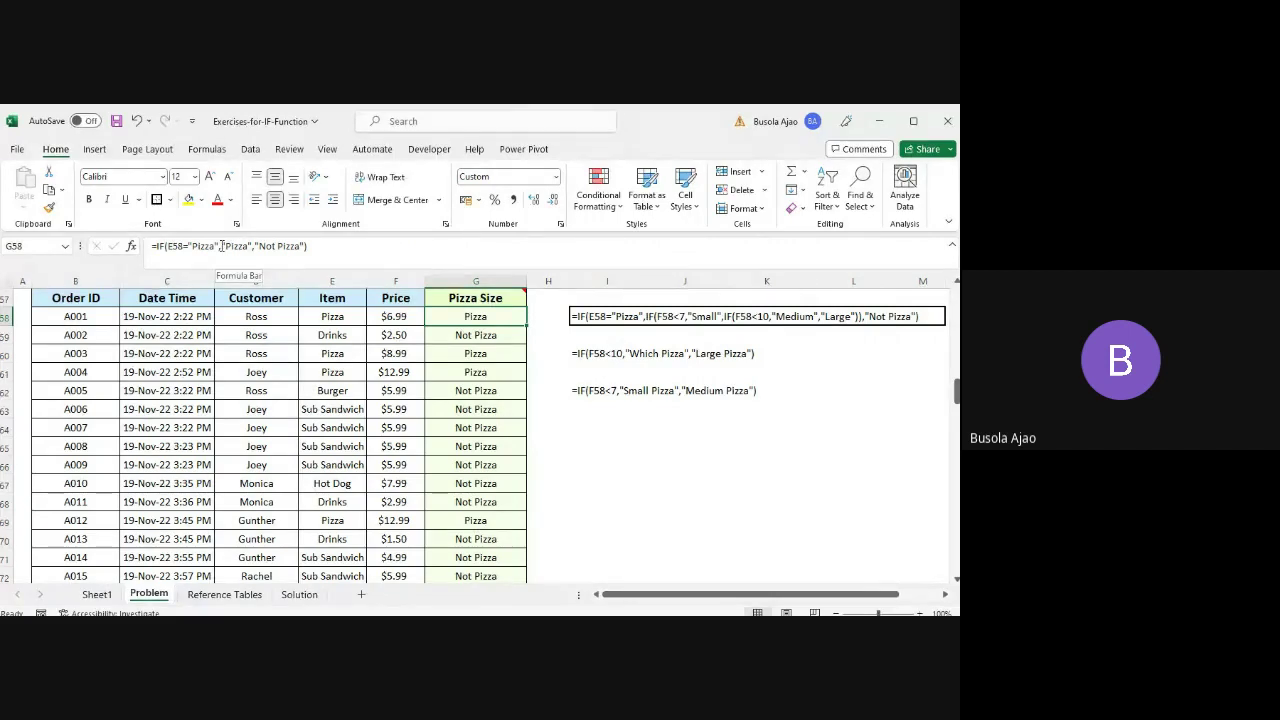
- Copy the complete formula text =IF(F58<10,"Which Pizza","Large Pizza") from I60, leaving out its leading apostrophe
{"action": "left_click", "coordinate": [575, 354]}
{"action": "left_click", "coordinate": [337, 250]}
{"action": "left_click_drag", "start_coordinate": [337, 250], "coordinate": [155, 250]}
{"action": "key", "text": "ctrl+c"}
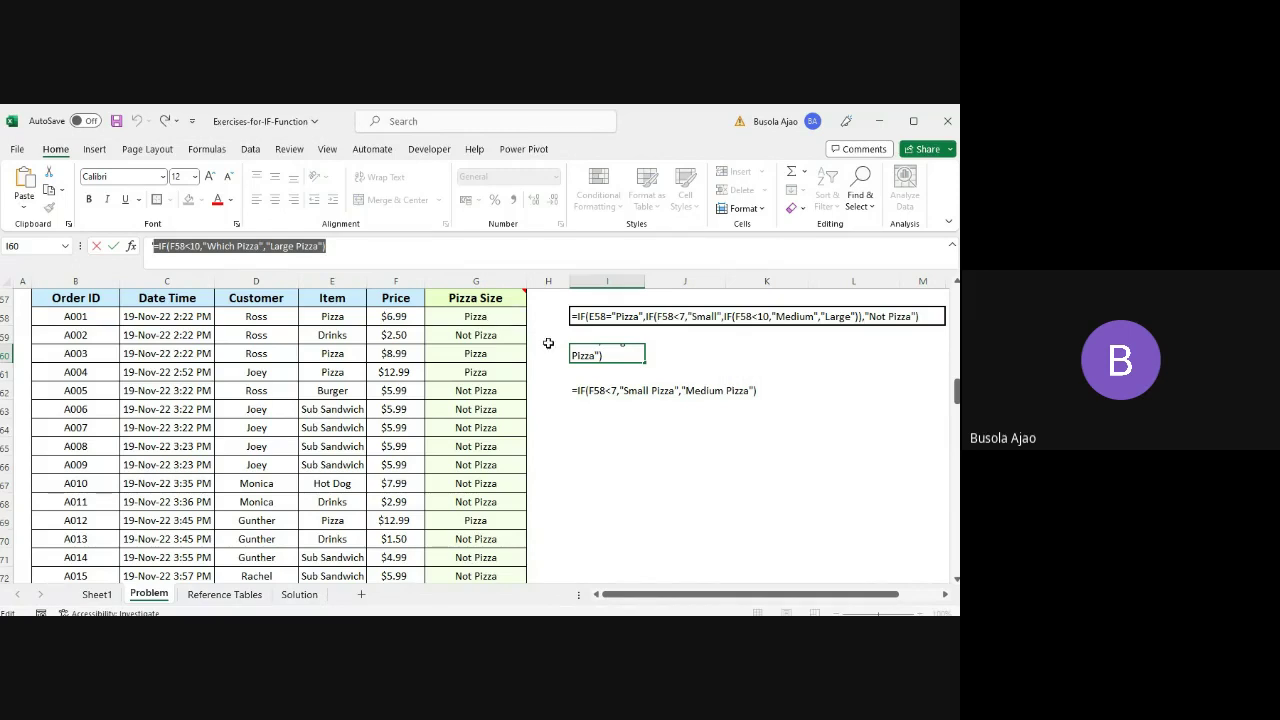
{"action": "key", "text": "Escape"}
- Replace the "Pizza" result in G58's formula with the copied =IF(F58<10,"Which Pizza","Large Pizza") and try to enter it
{"action": "left_click", "coordinate": [437, 319]}
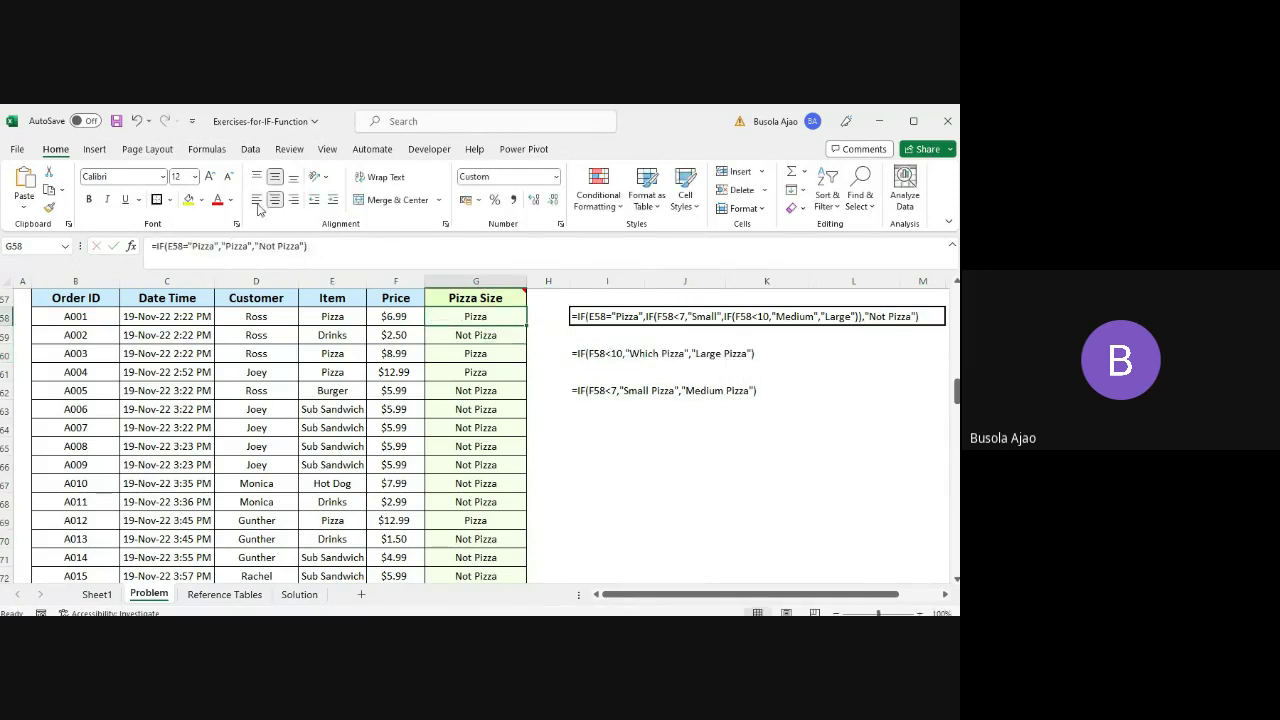
{"action": "left_click", "coordinate": [250, 246]}
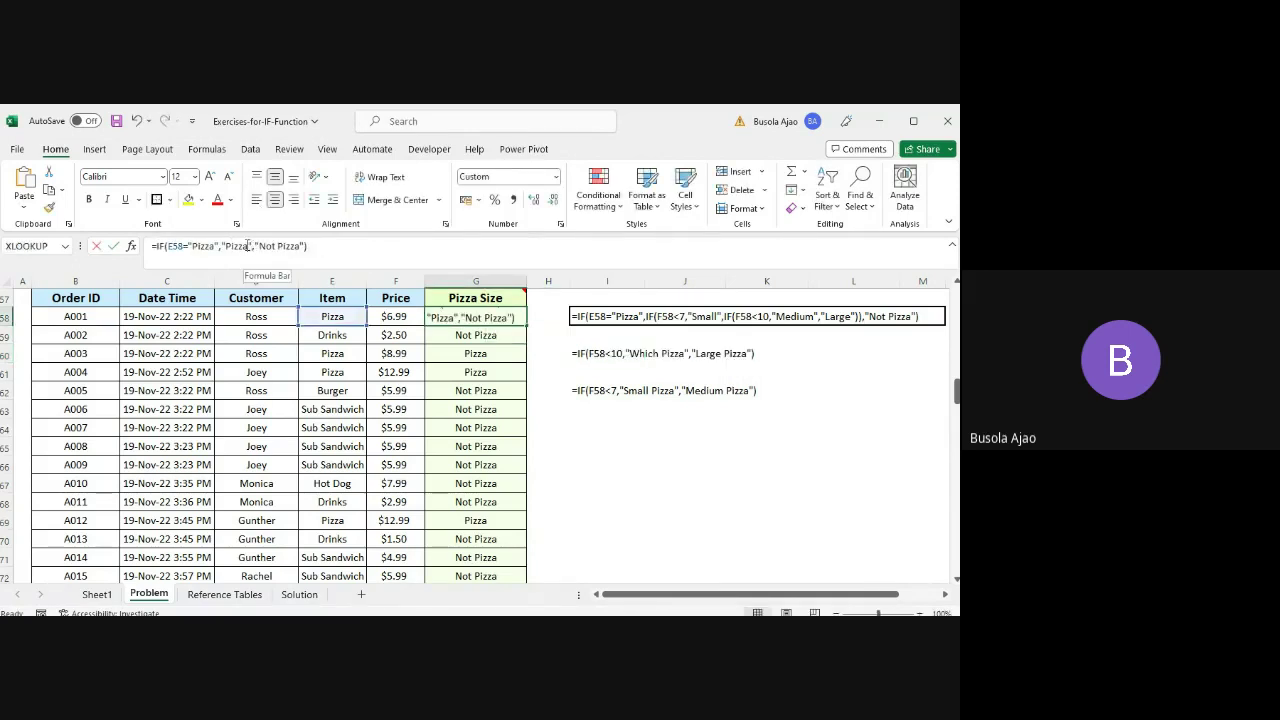
{"action": "key", "text": "BackSpace"}
{"action": "key", "text": "BackSpace"}
{"action": "key", "text": "BackSpace"}
{"action": "key", "text": "BackSpace"}
{"action": "key", "text": "BackSpace"}
{"action": "key", "text": "BackSpace"}
{"action": "key", "text": "BackSpace"}
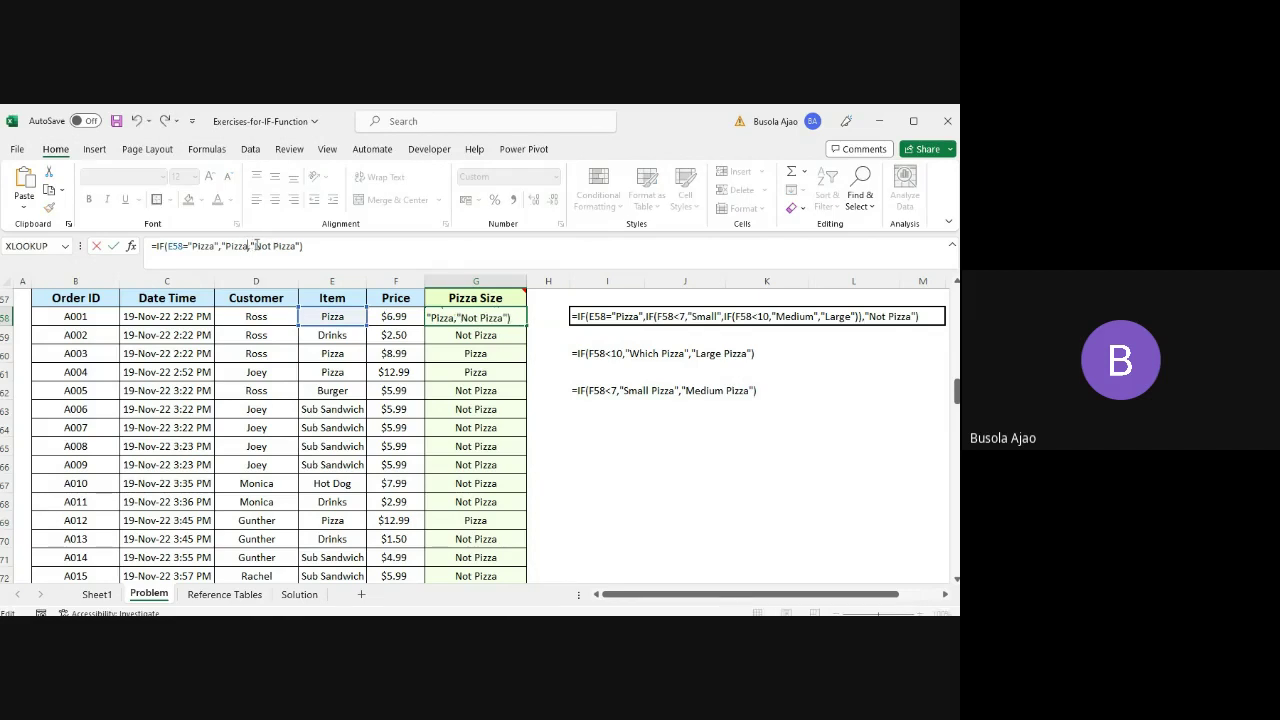
{"action": "key", "text": "ctrl+v"}
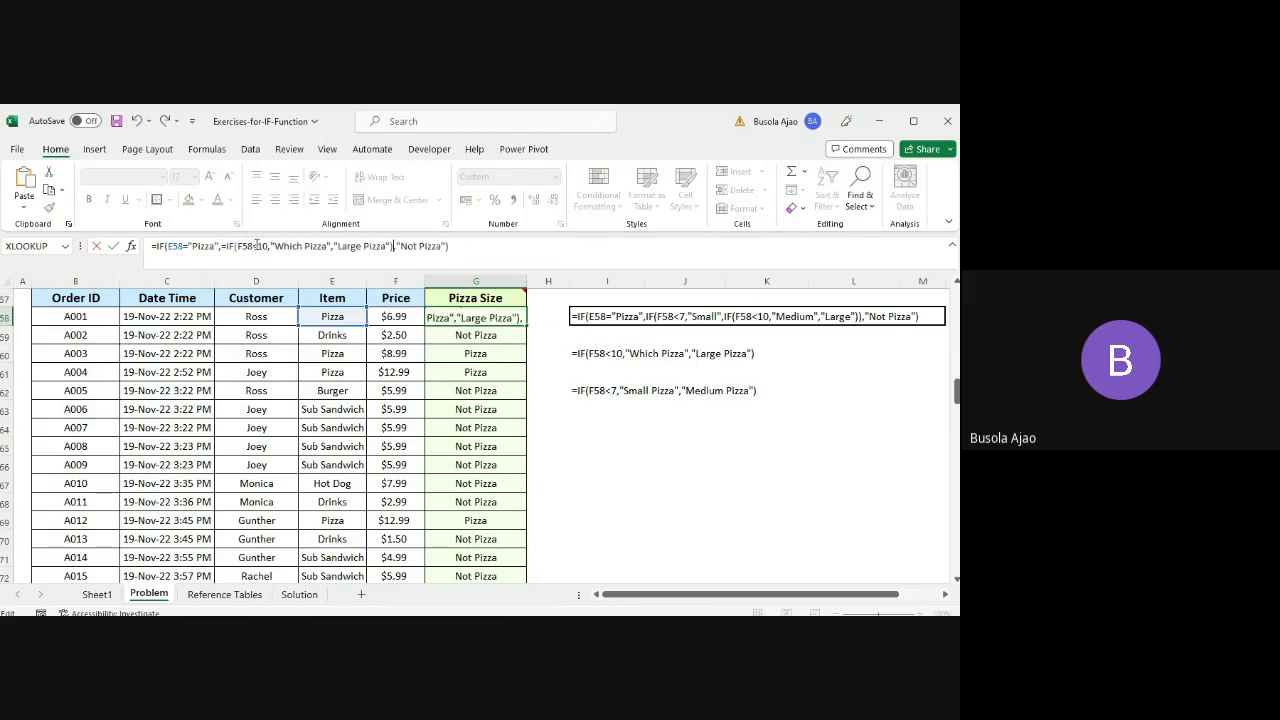
{"action": "key", "text": "Return"}
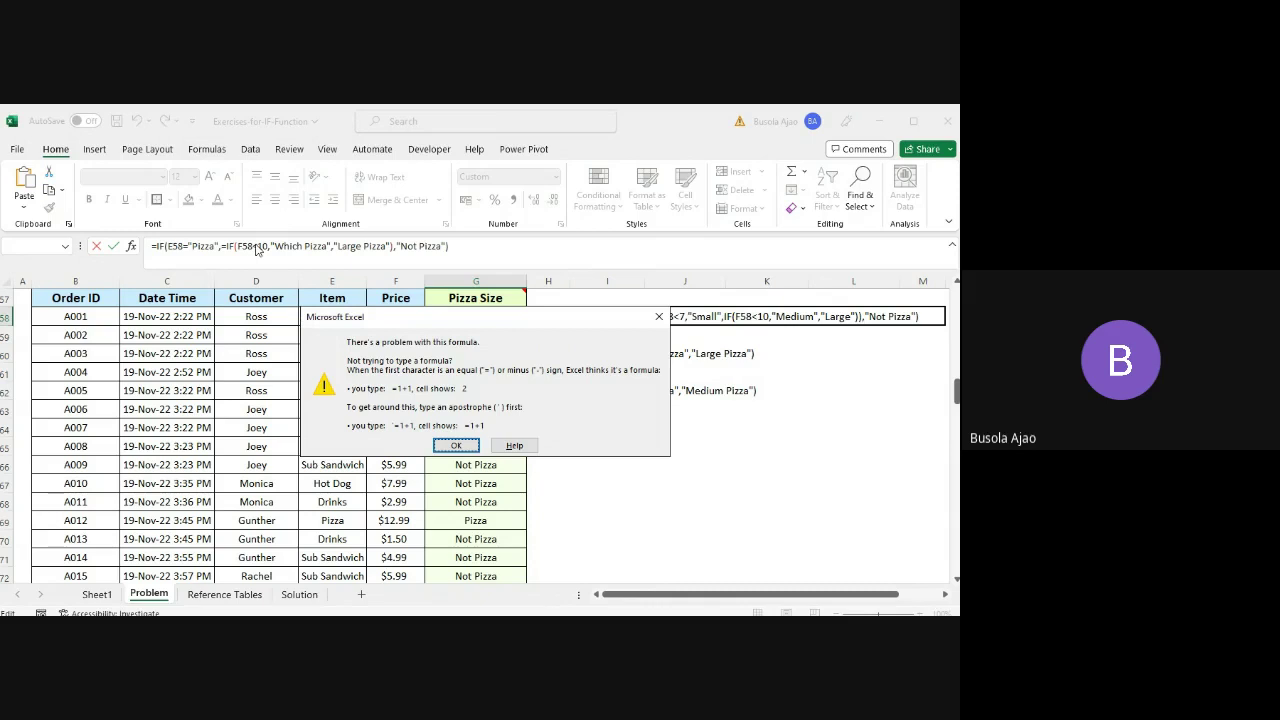
{"action": "key", "text": "Return"}
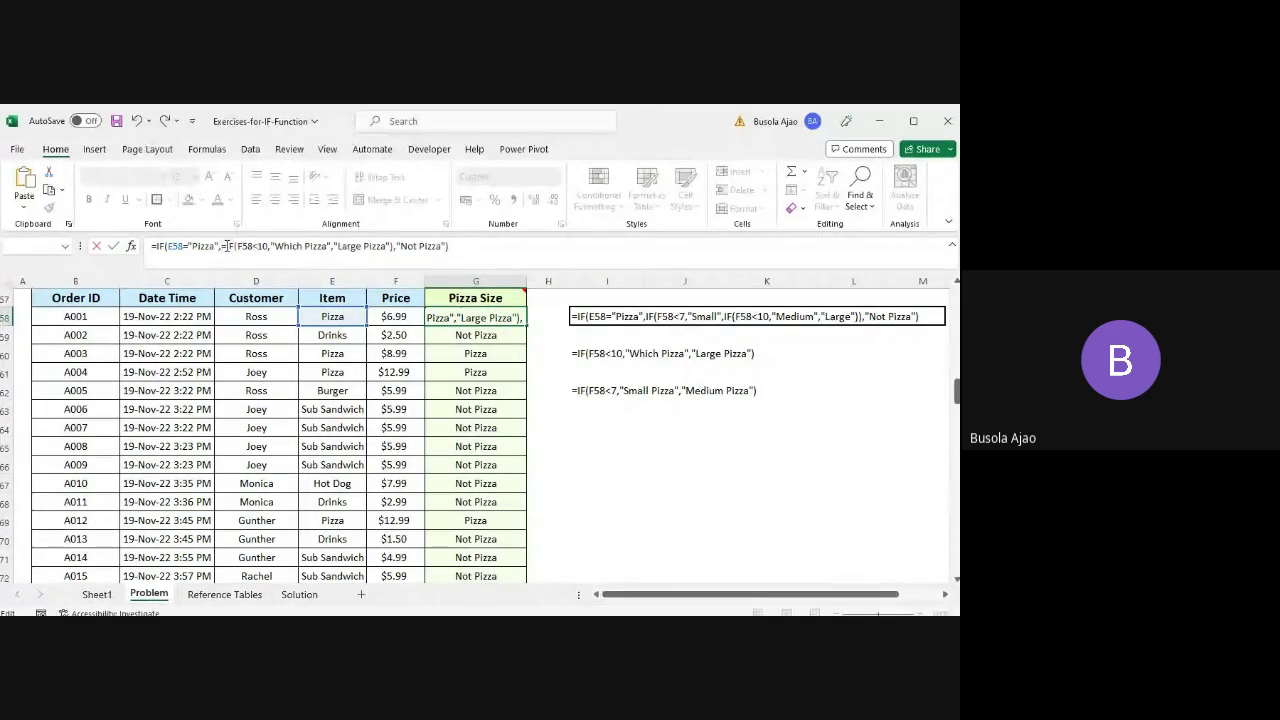
- Remove the extra equals sign before the nested IF in G58 and enter the corrected formula
{"action": "key", "text": "BackSpace"}
{"action": "key", "text": "Return"}
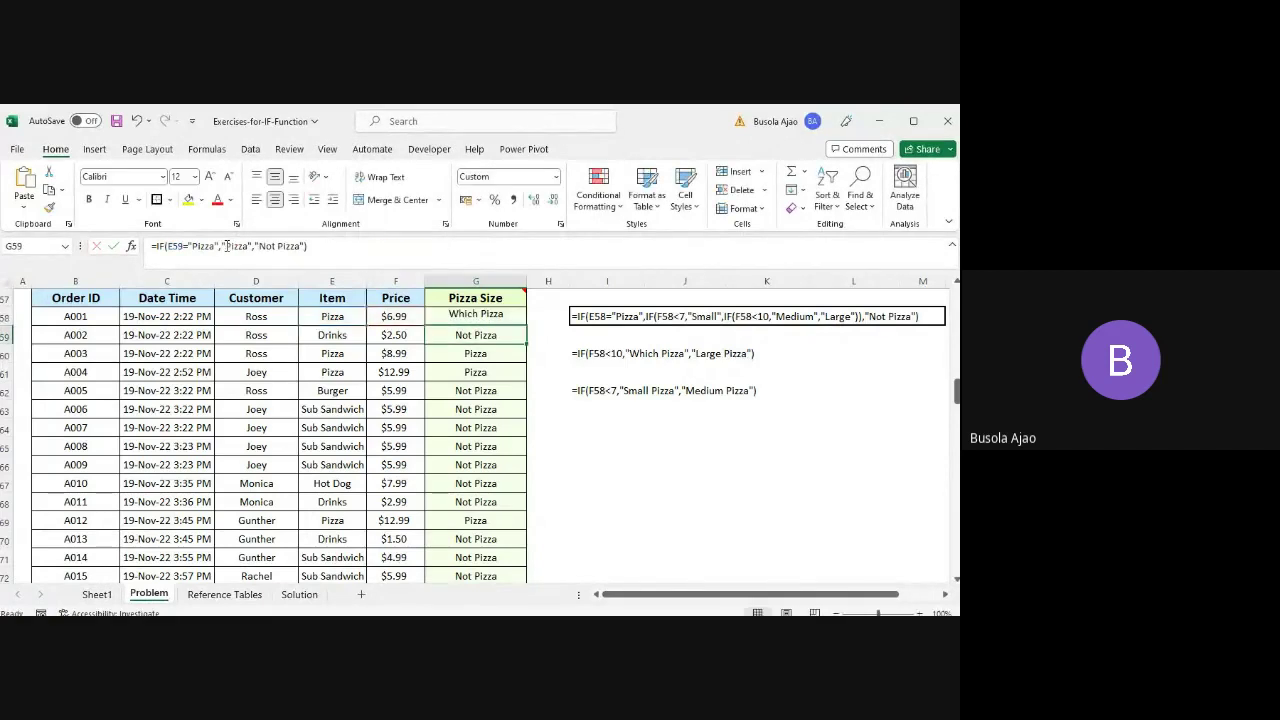
{"action": "key", "text": "Up"}
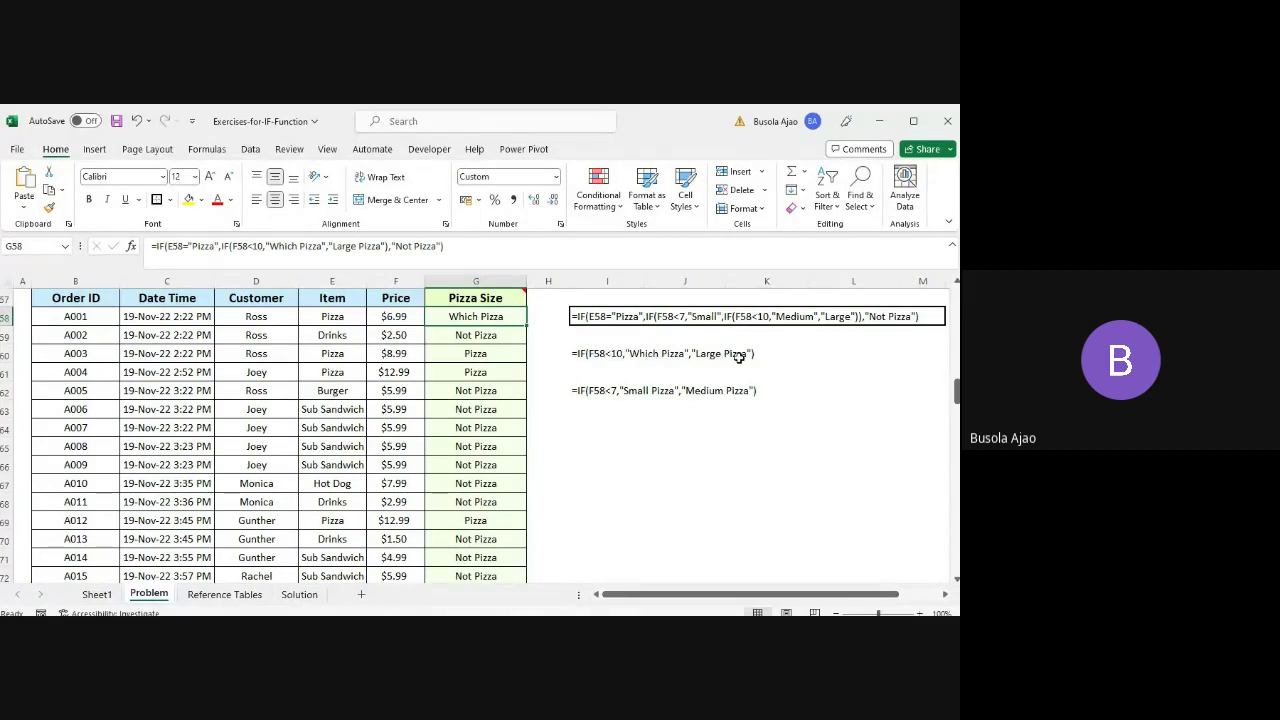
{"action": "left_click", "coordinate": [580, 354]}
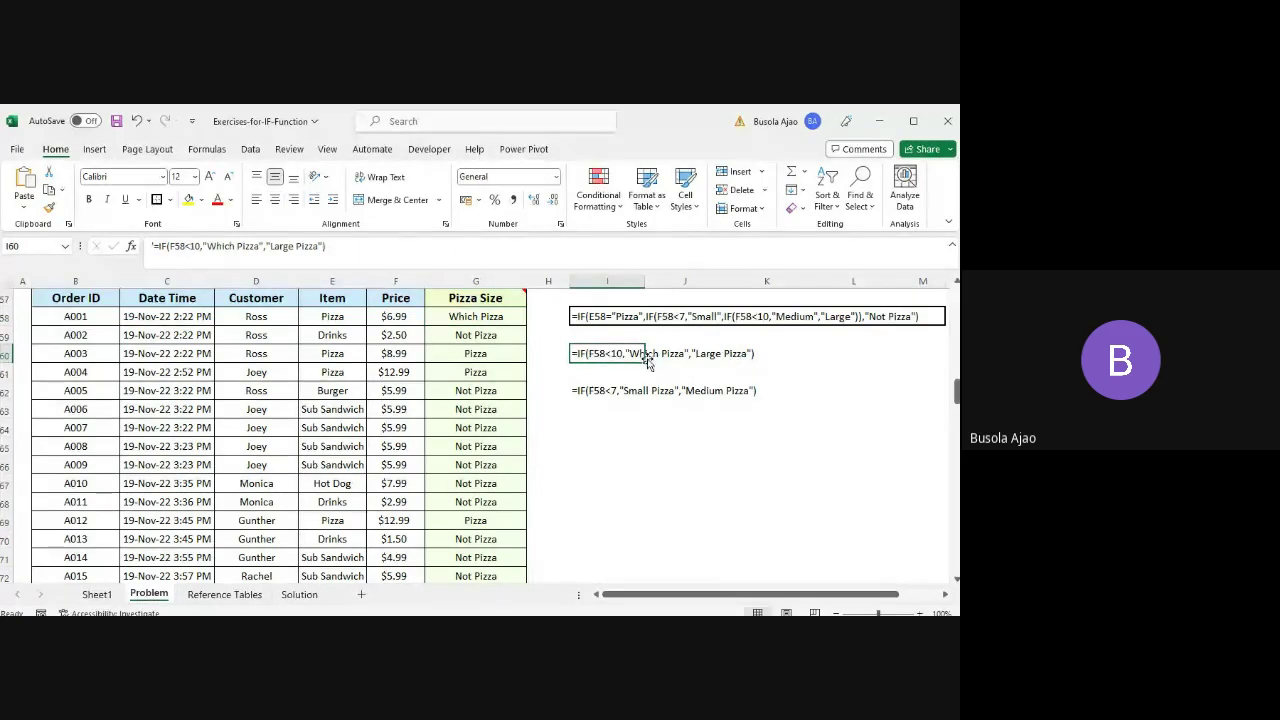
{"action": "left_click", "coordinate": [485, 316]}
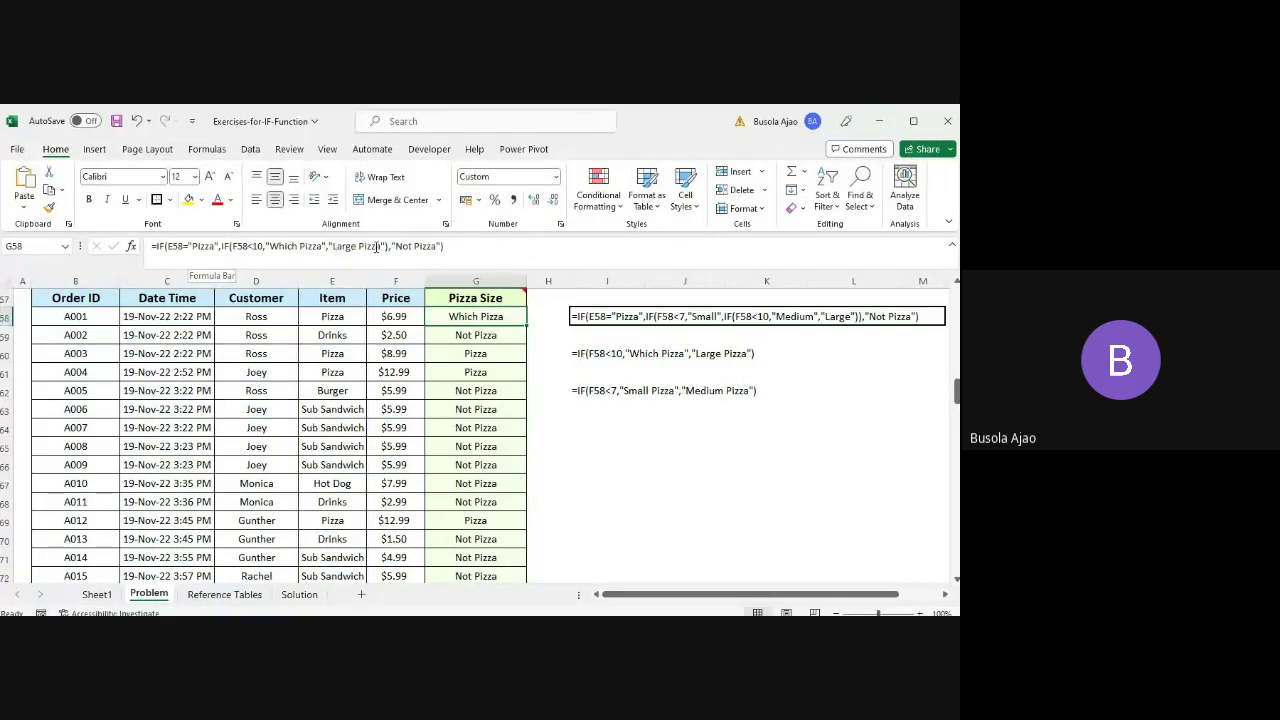
{"action": "key", "text": "alt+Tab"}
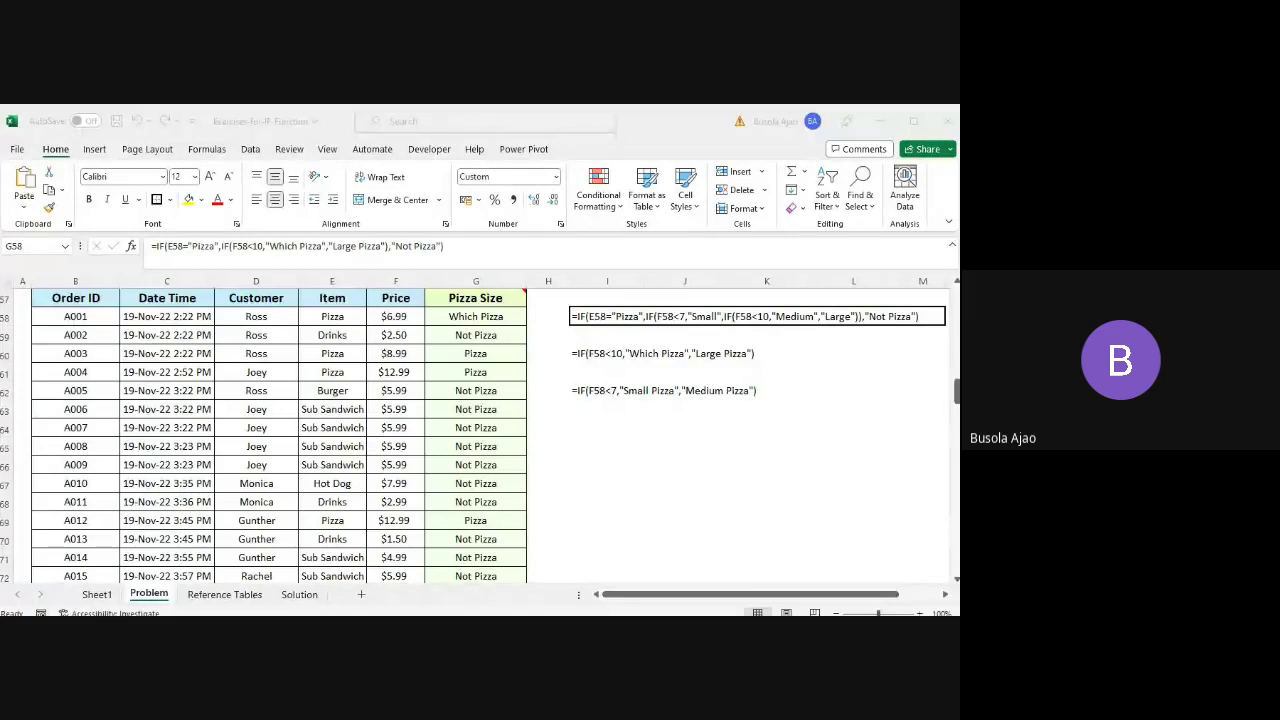
{"action": "key", "text": "alt+Tab"}
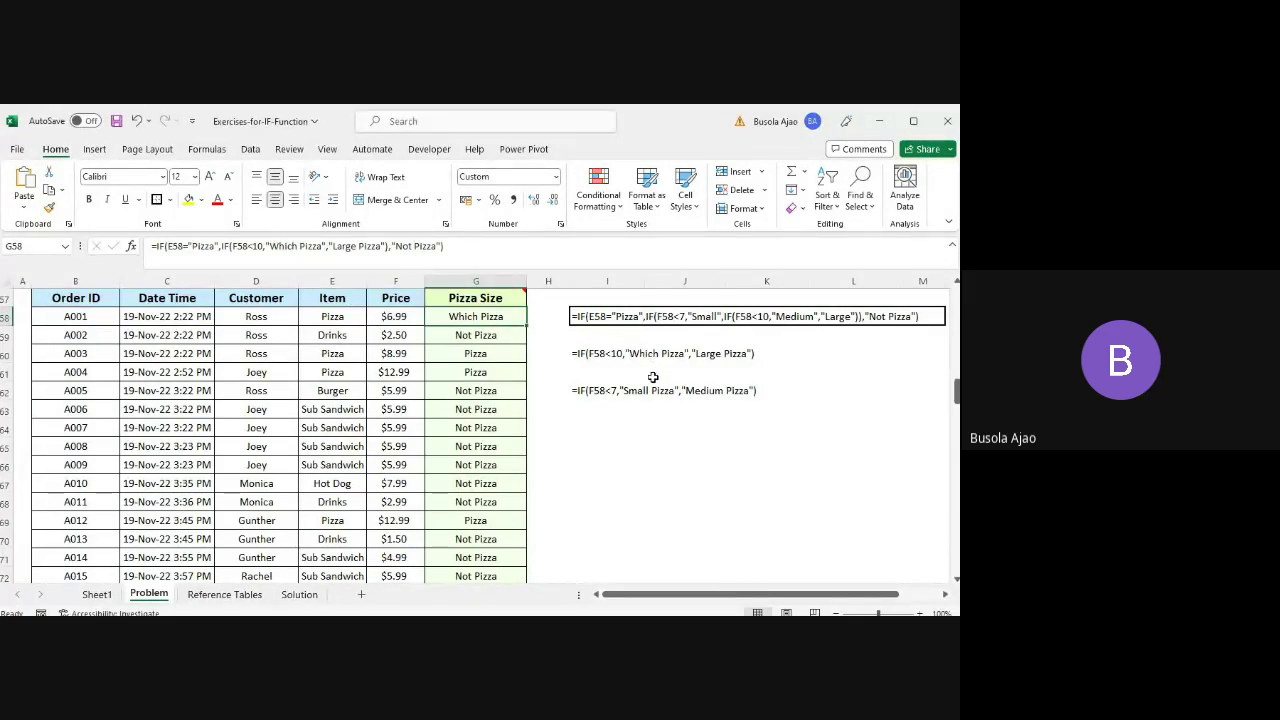
- Copy IF(F58<7,"Small Pizza","Medium Pizza") from the formula text in I62, without its equals sign
{"action": "left_click", "coordinate": [603, 392]}
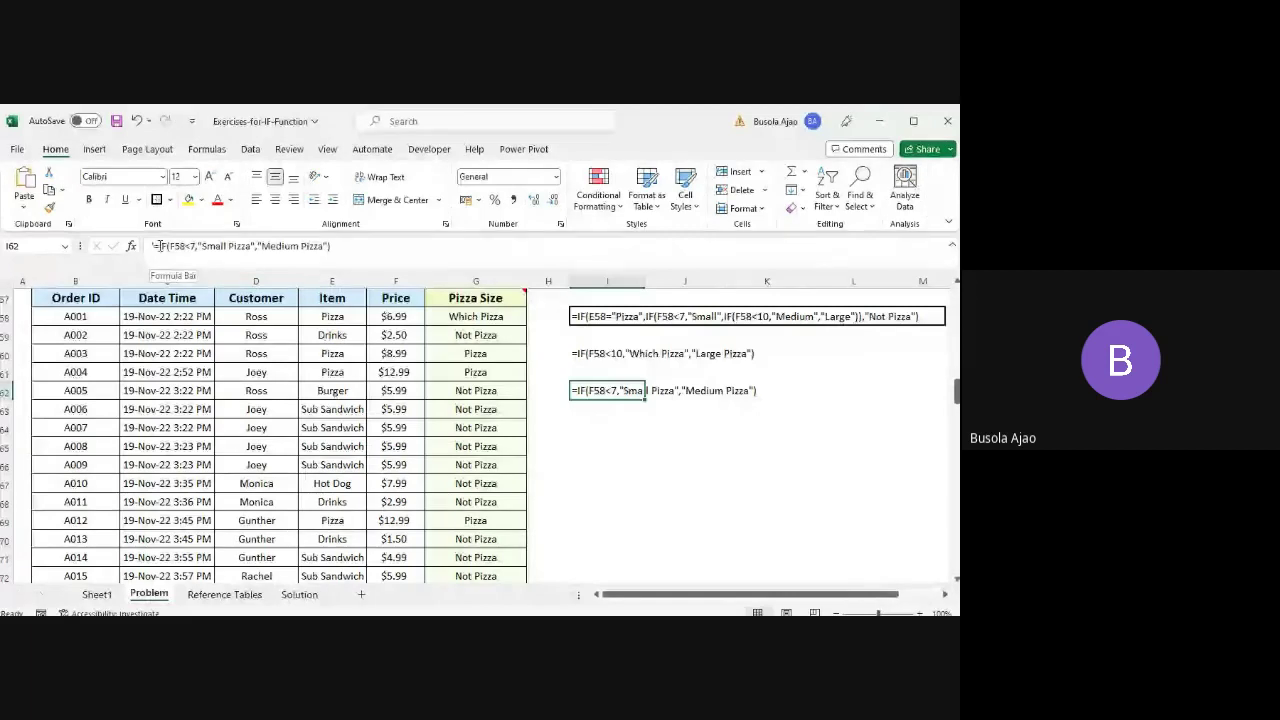
{"action": "left_click_drag", "start_coordinate": [156, 246], "coordinate": [342, 243]}
{"action": "key", "text": "ctrl+c"}
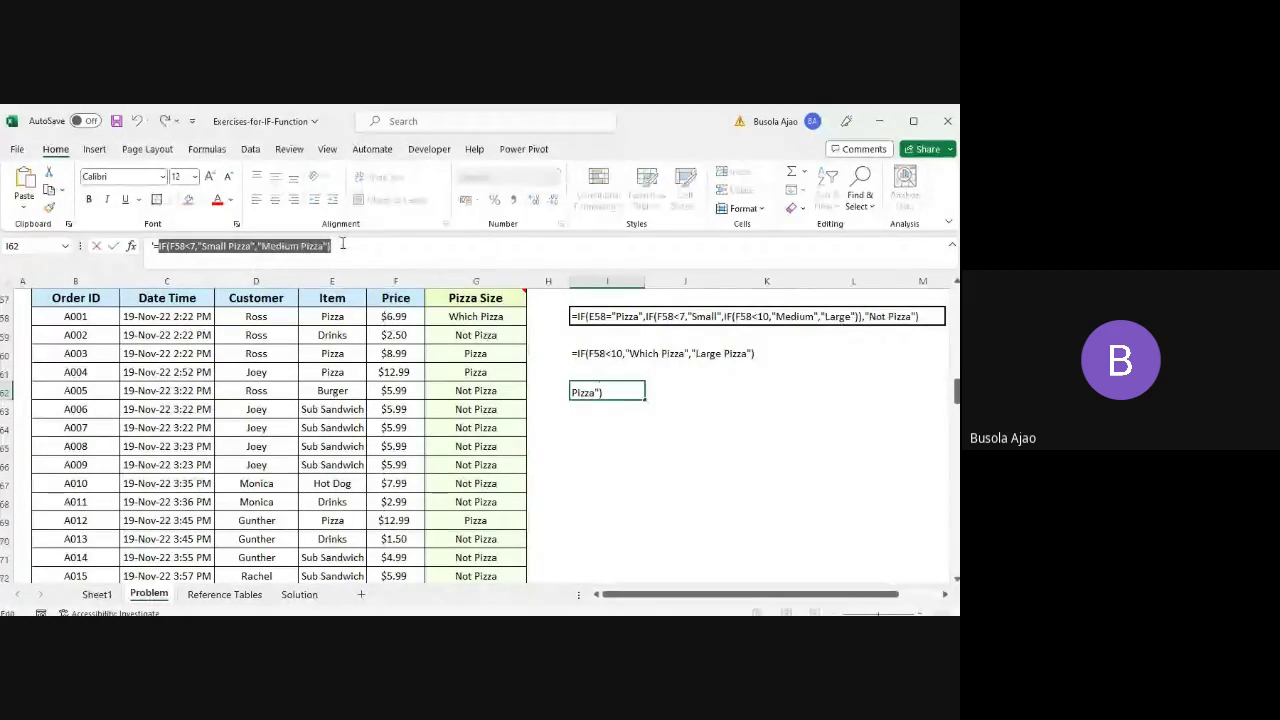
{"action": "key", "text": "Escape"}
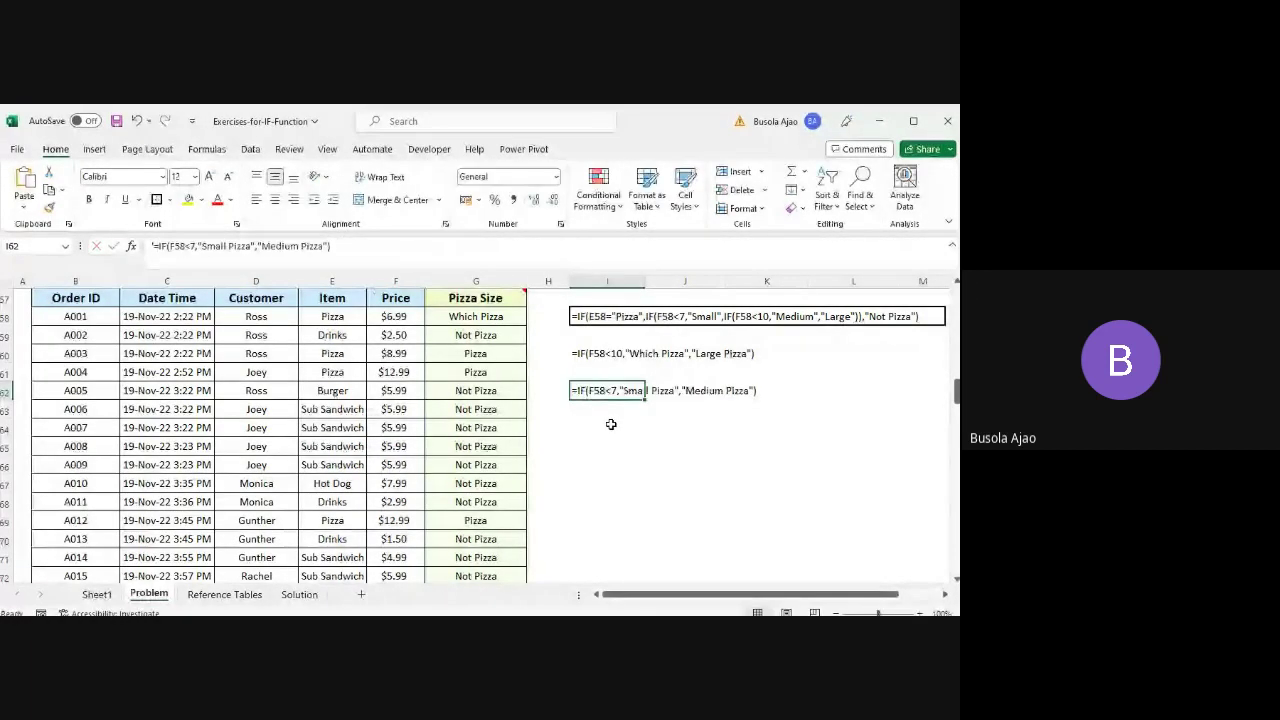
- Replace "Which Pizza" in G58's formula with the copied IF(F58<7,"Small Pizza","Medium Pizza") and fill the formula down the Pizza Size column
{"action": "left_click", "coordinate": [487, 318]}
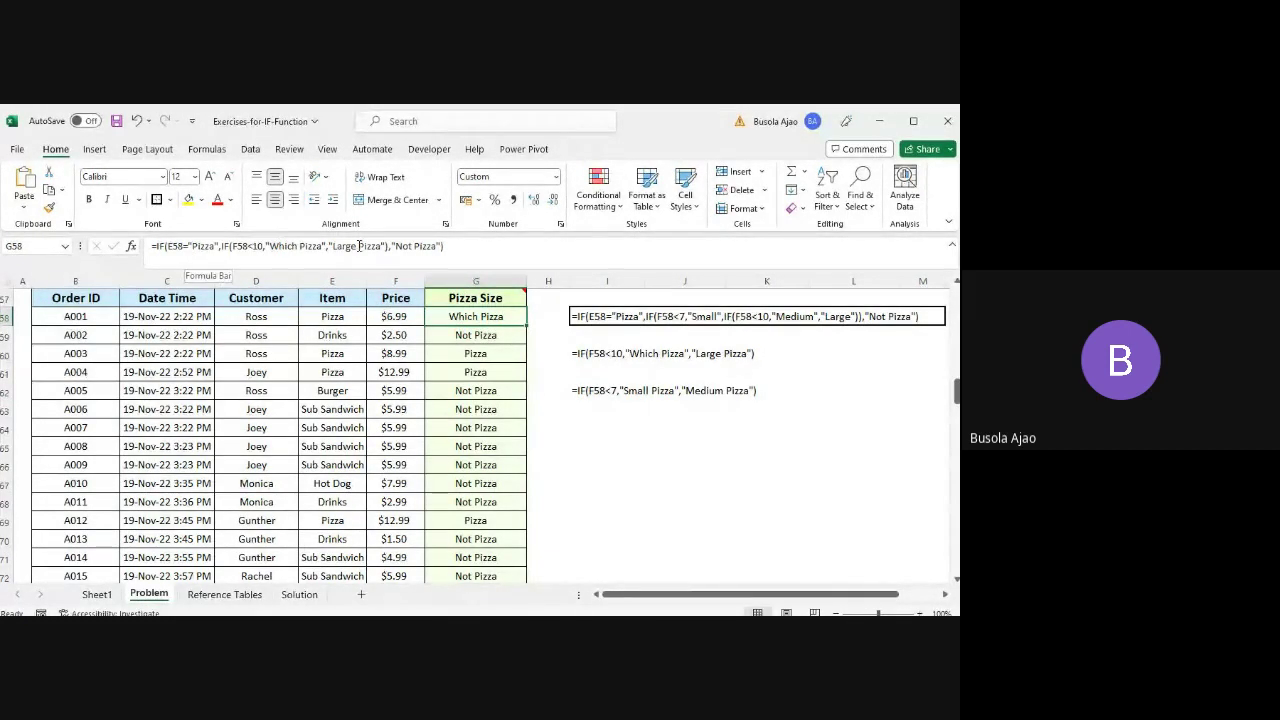
{"action": "left_click_drag", "start_coordinate": [326, 246], "coordinate": [266, 246]}
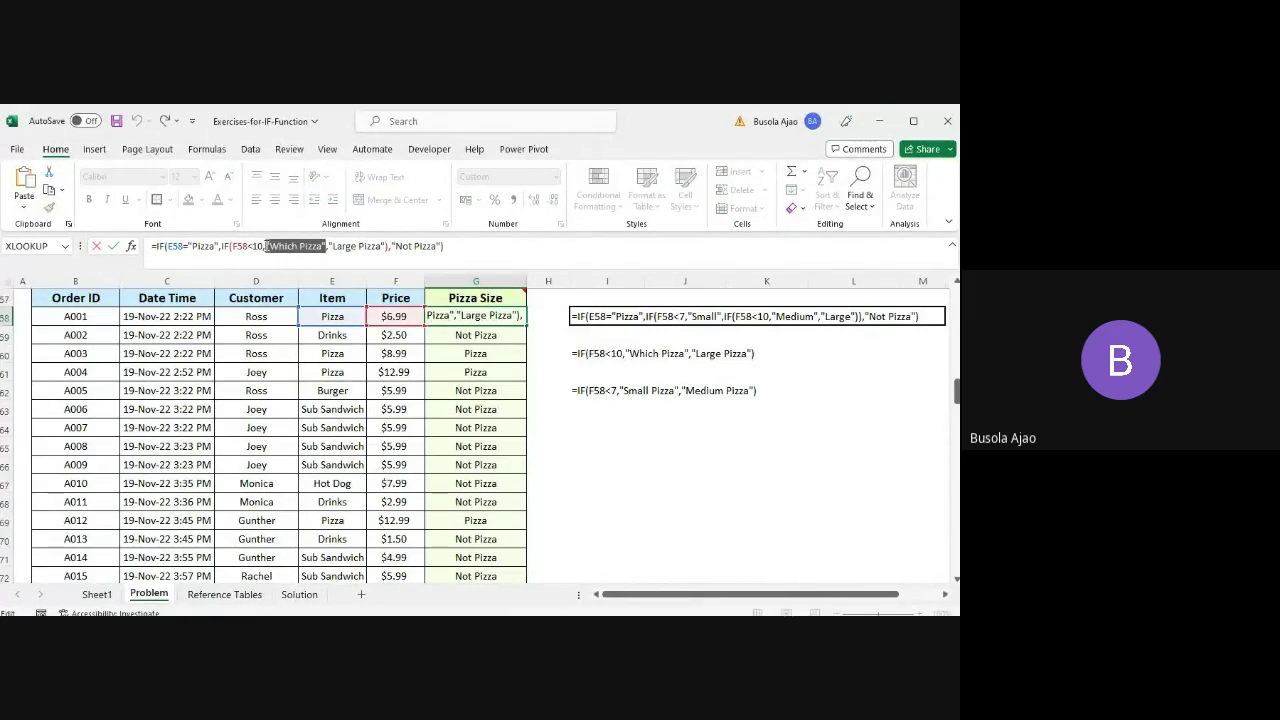
{"action": "key", "text": "ctrl+v"}
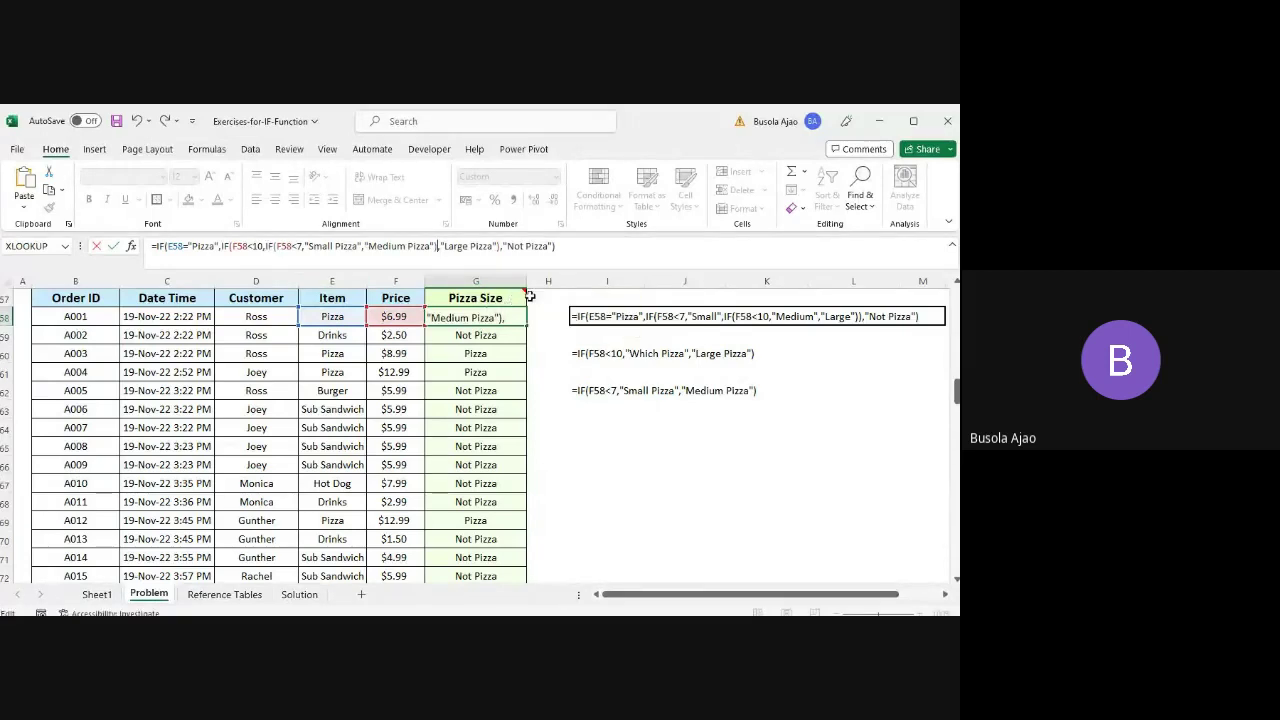
{"action": "key", "text": "Return"}
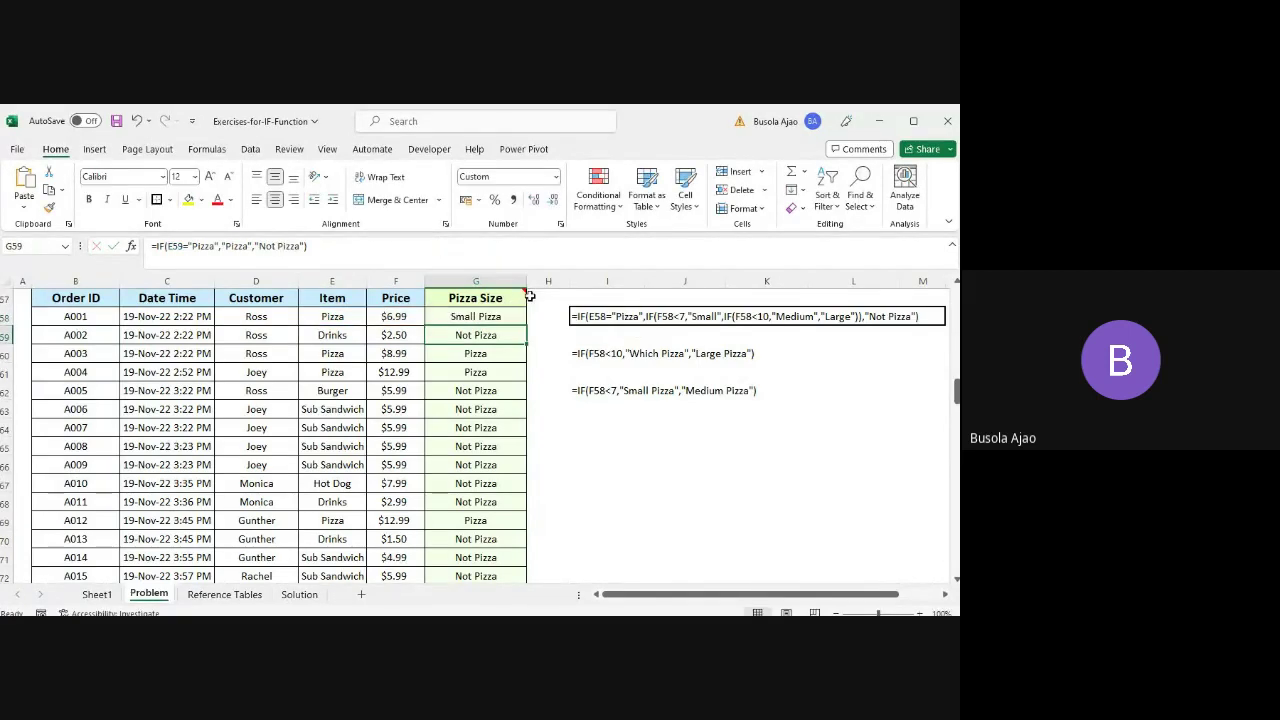
{"action": "key", "text": "Up"}
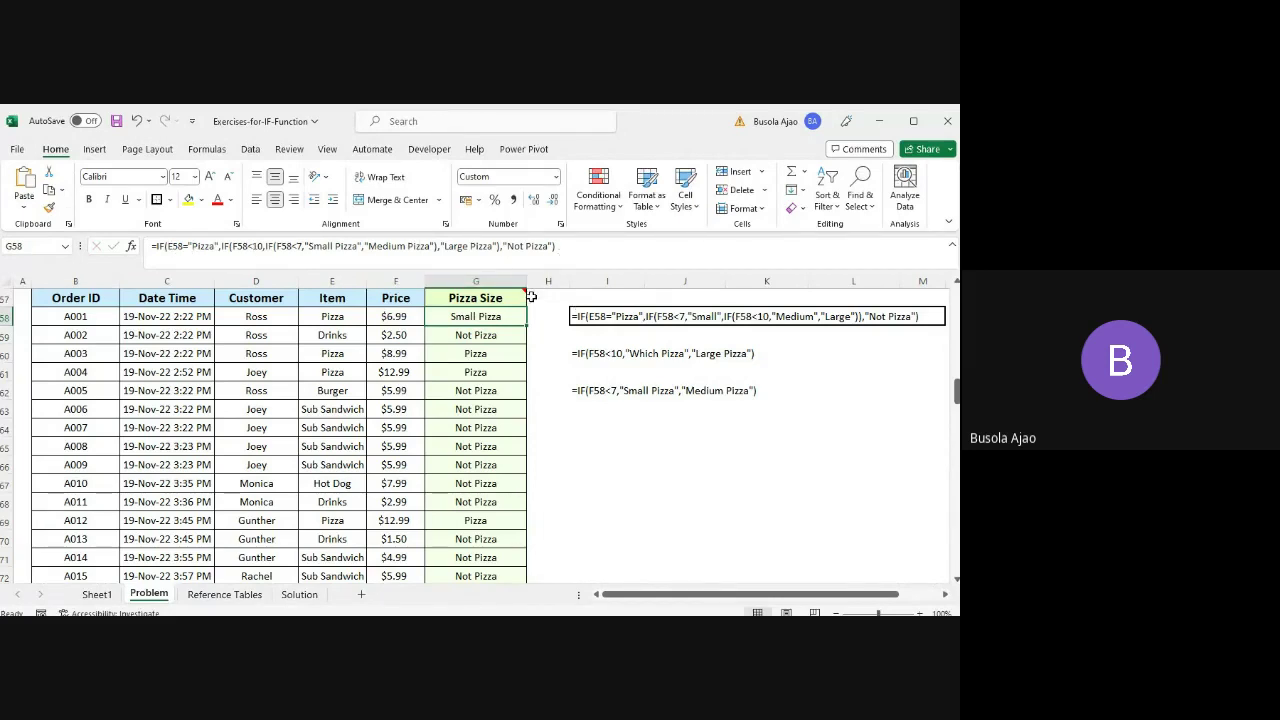
{"action": "double_click", "coordinate": [526, 326]}
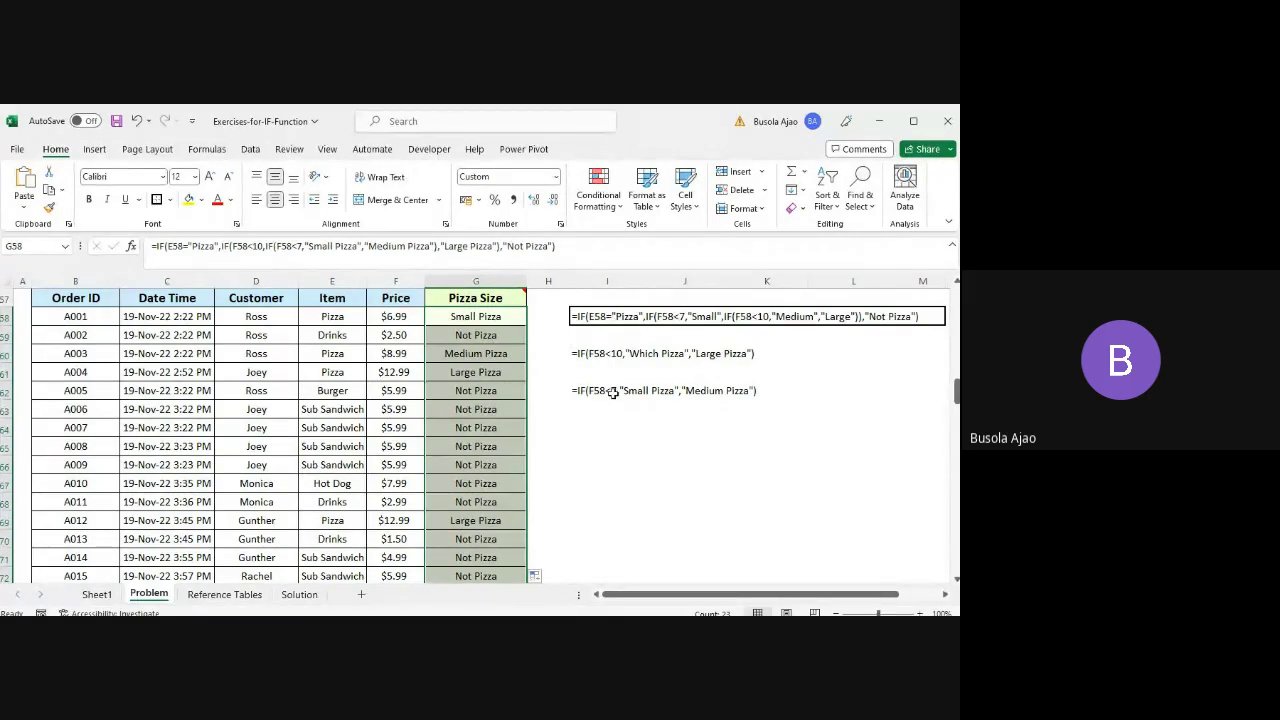
- Read the Exercise 04 instructions on structured references in the exercise description box of the Problem sheet
{"action": "key", "text": "alt+Tab"}
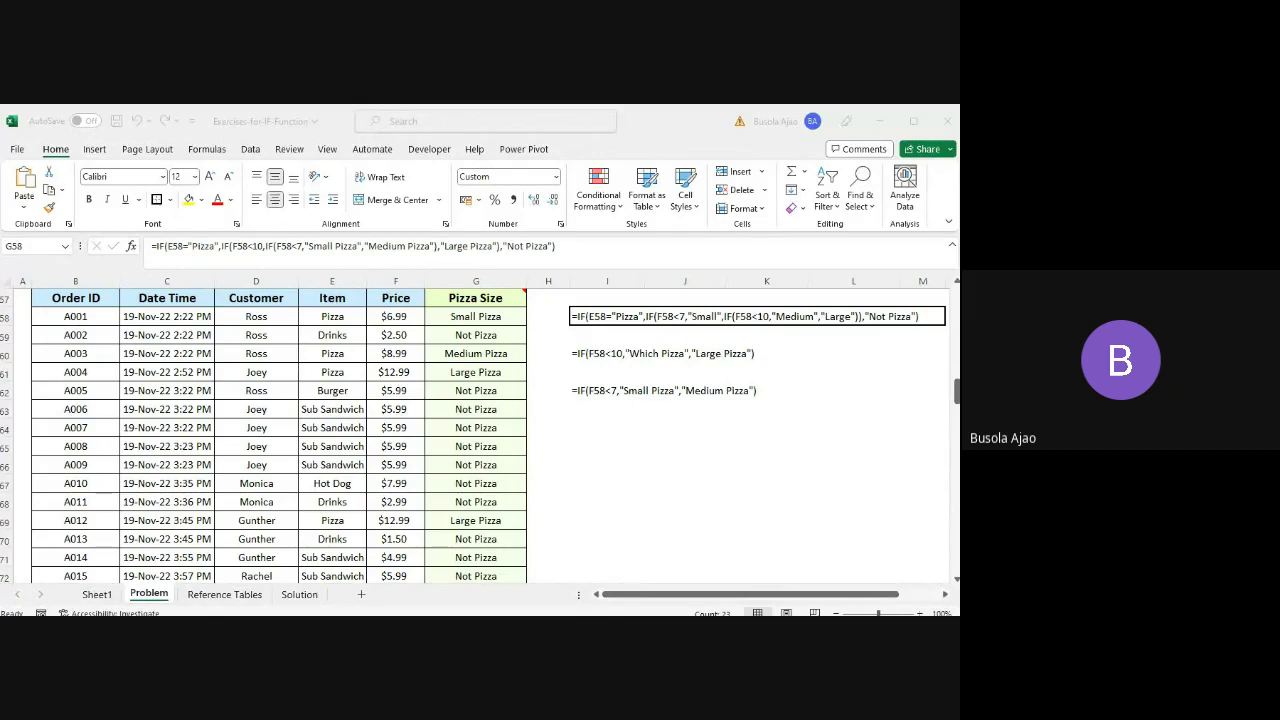
{"action": "left_click", "coordinate": [613, 393]}
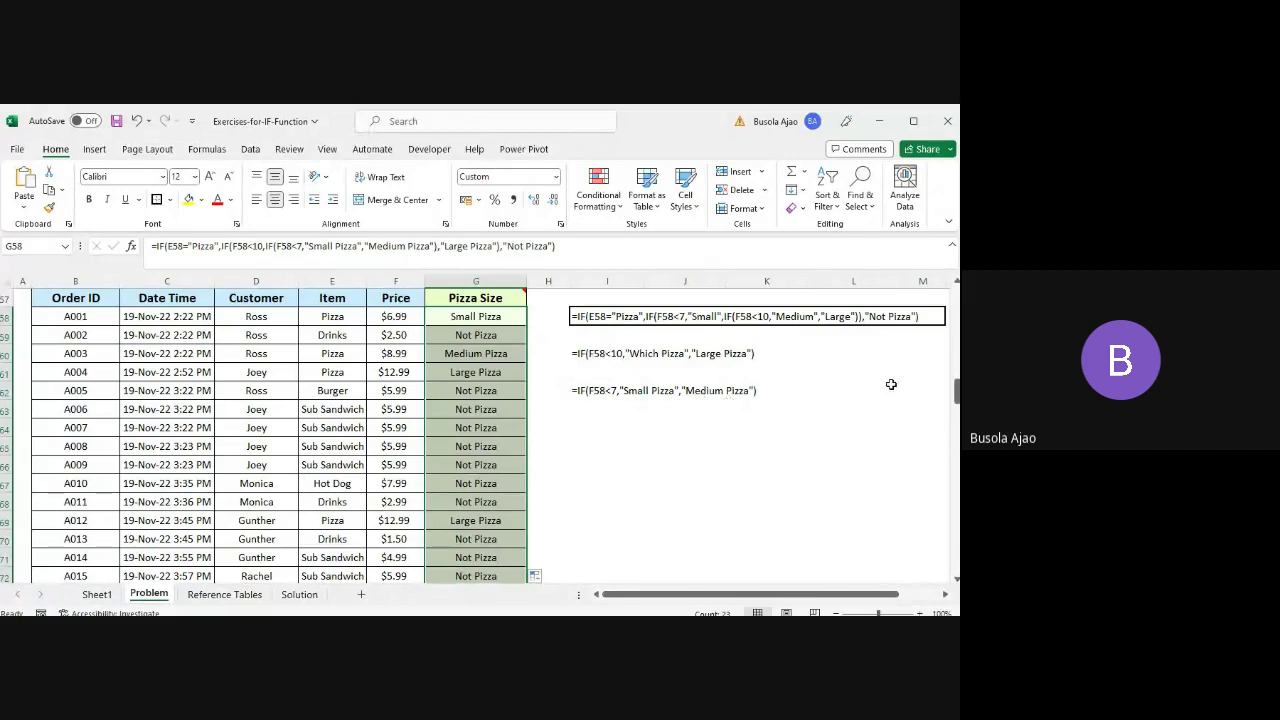
{"action": "left_click_drag", "start_coordinate": [957, 391], "coordinate": [941, 310]}
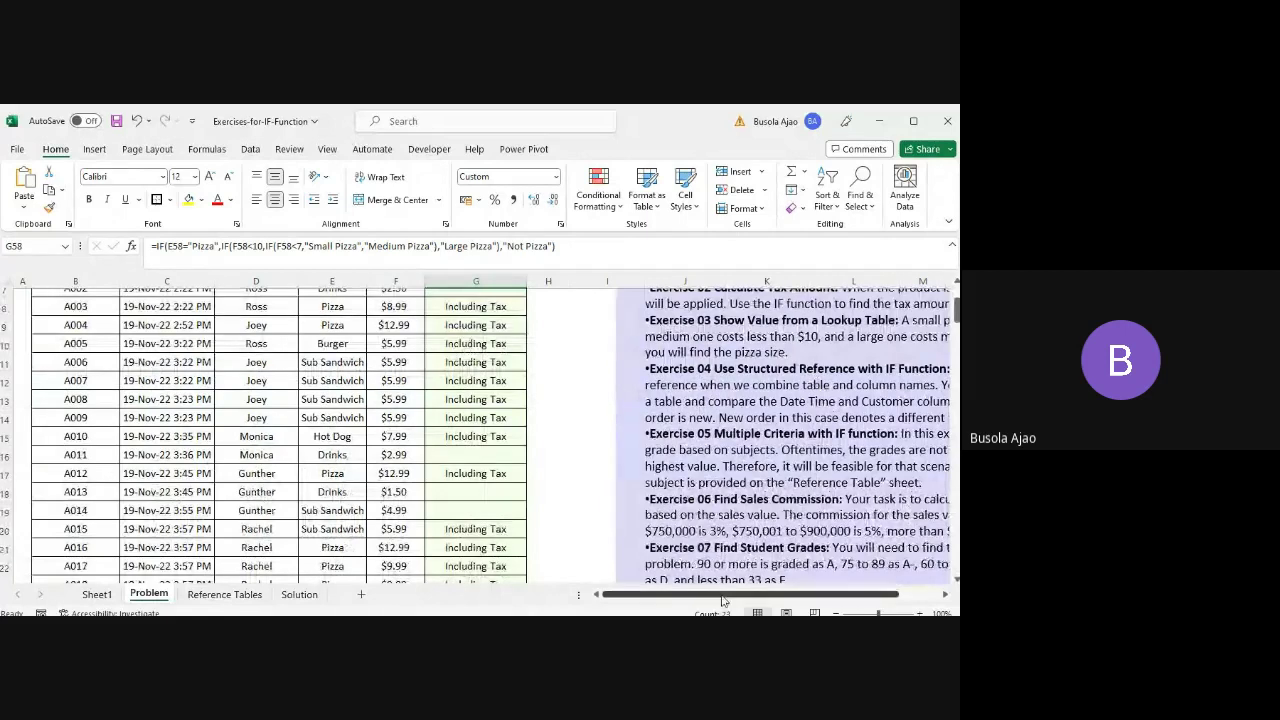
{"action": "left_click_drag", "start_coordinate": [723, 599], "coordinate": [781, 592]}
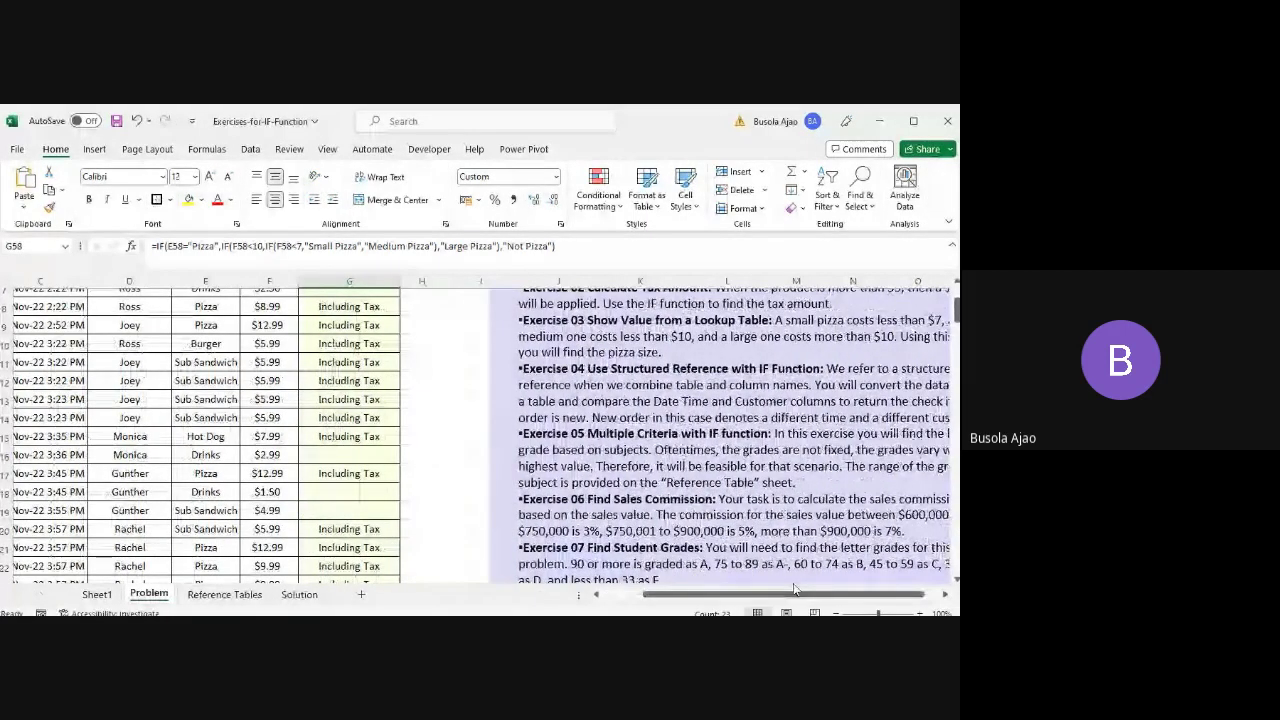
{"action": "left_click", "coordinate": [946, 597]}
{"action": "left_click", "coordinate": [946, 597]}
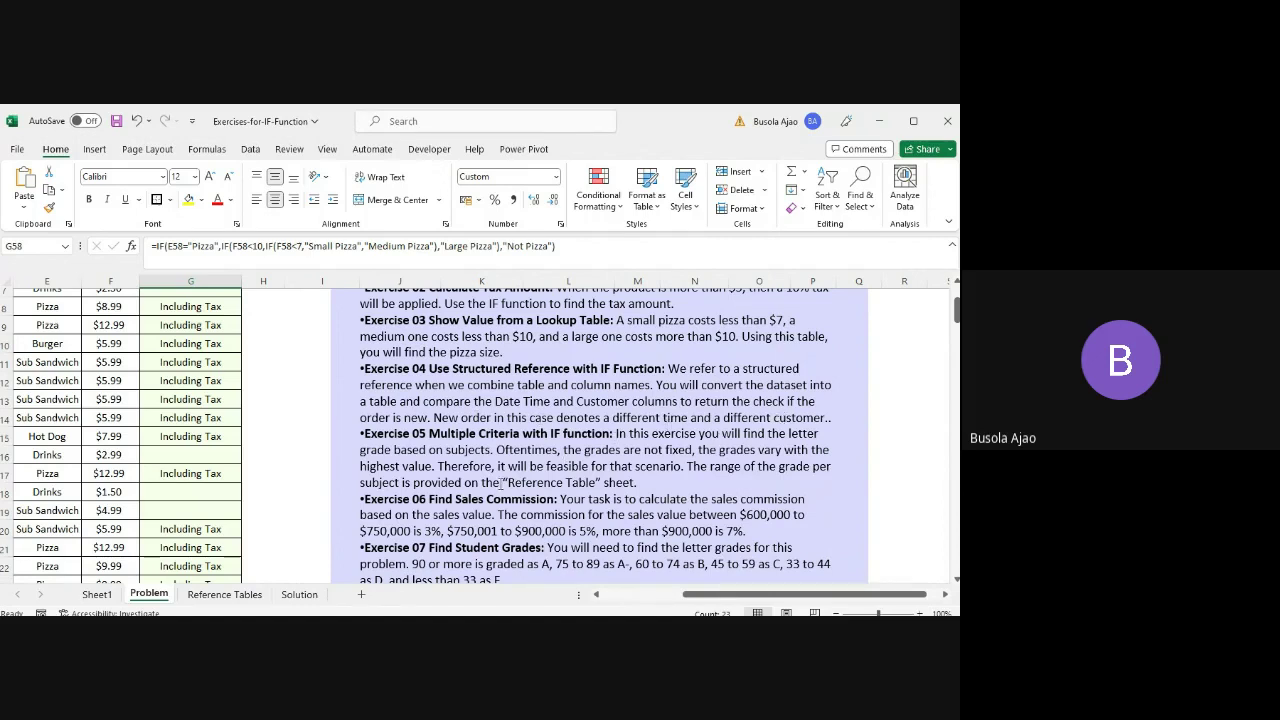
{"action": "left_click_drag", "start_coordinate": [710, 594], "coordinate": [630, 594]}
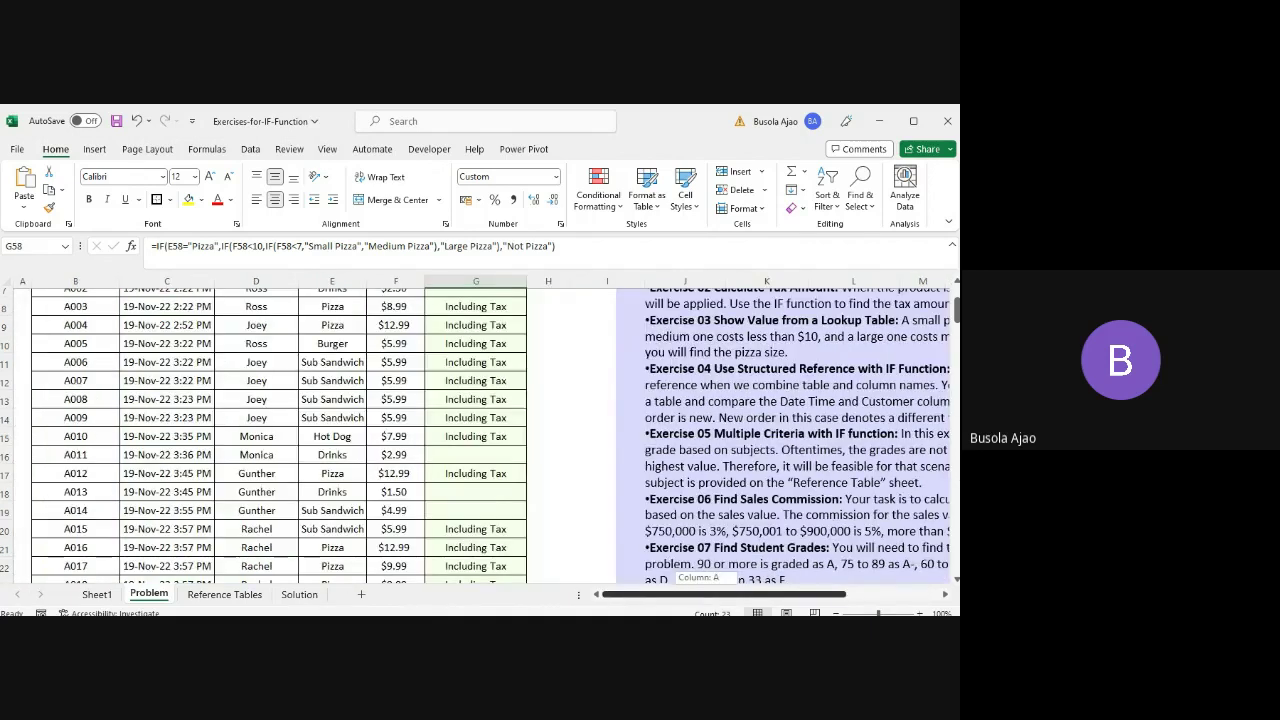
- Read the note on the Order Status header of the Exercise 04 table and select its first empty cell, G84
{"action": "left_click_drag", "start_coordinate": [957, 310], "coordinate": [957, 426]}
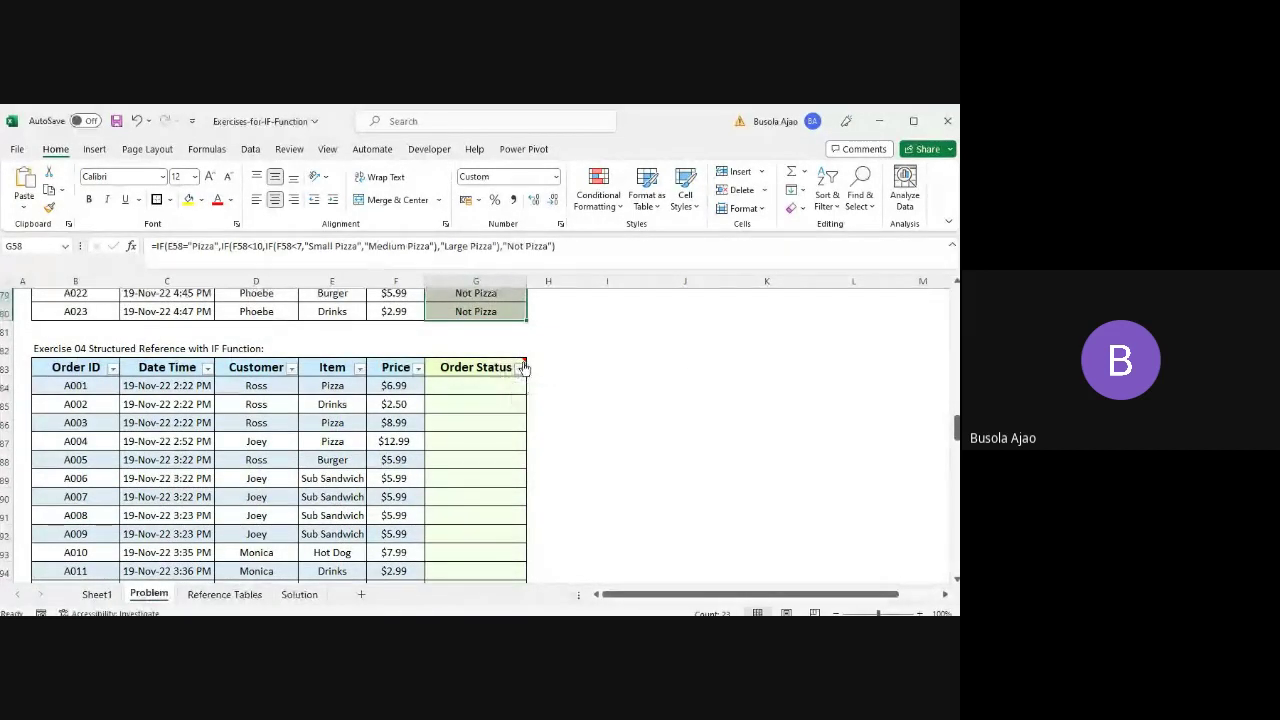
{"action": "mouse_move", "coordinate": [497, 368]}
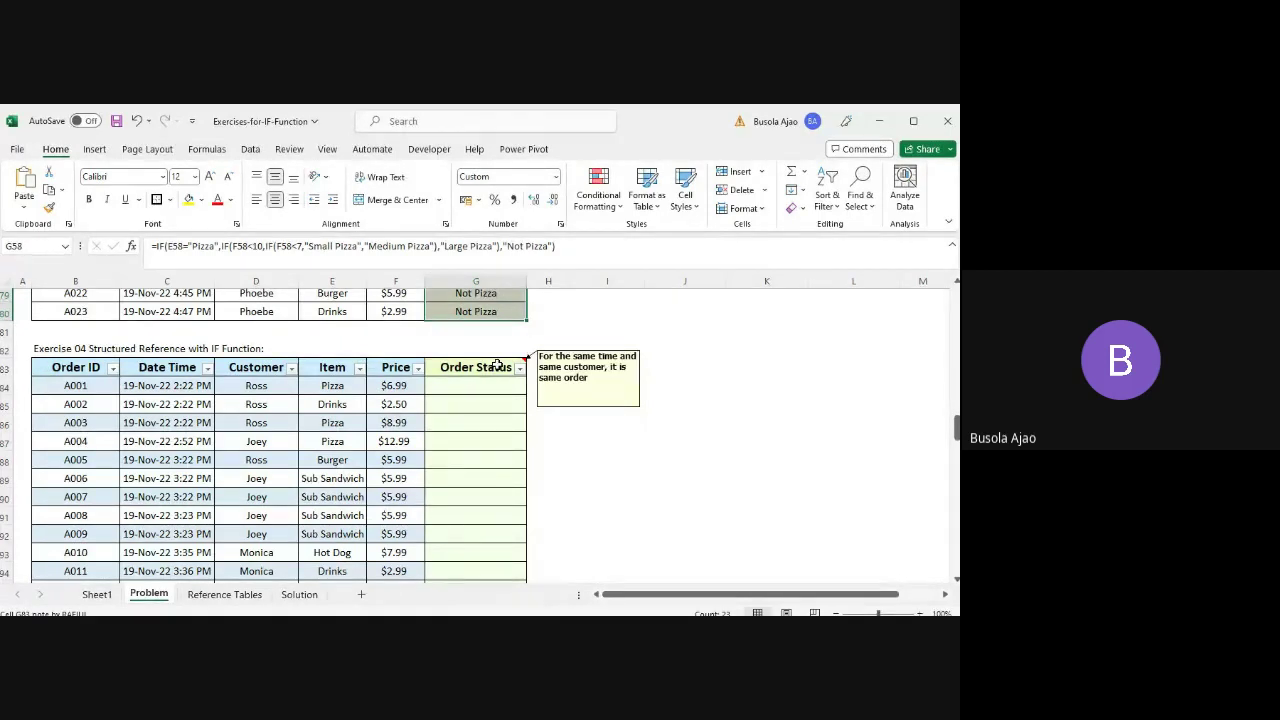
{"action": "left_click", "coordinate": [465, 384]}
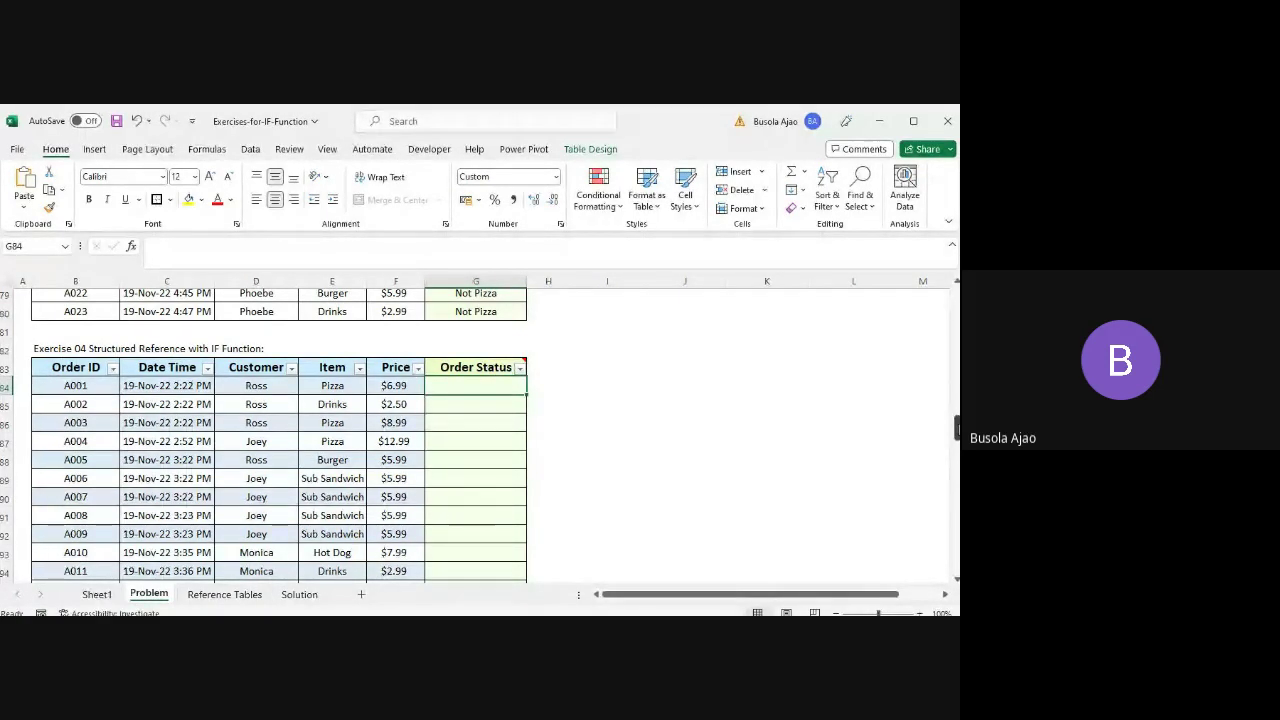
- Revisit the Exercise 04 instructions on the Problem sheet and examine the Order Status formula in G84 of the Solution sheet
{"action": "left_click_drag", "start_coordinate": [956, 428], "coordinate": [956, 312]}
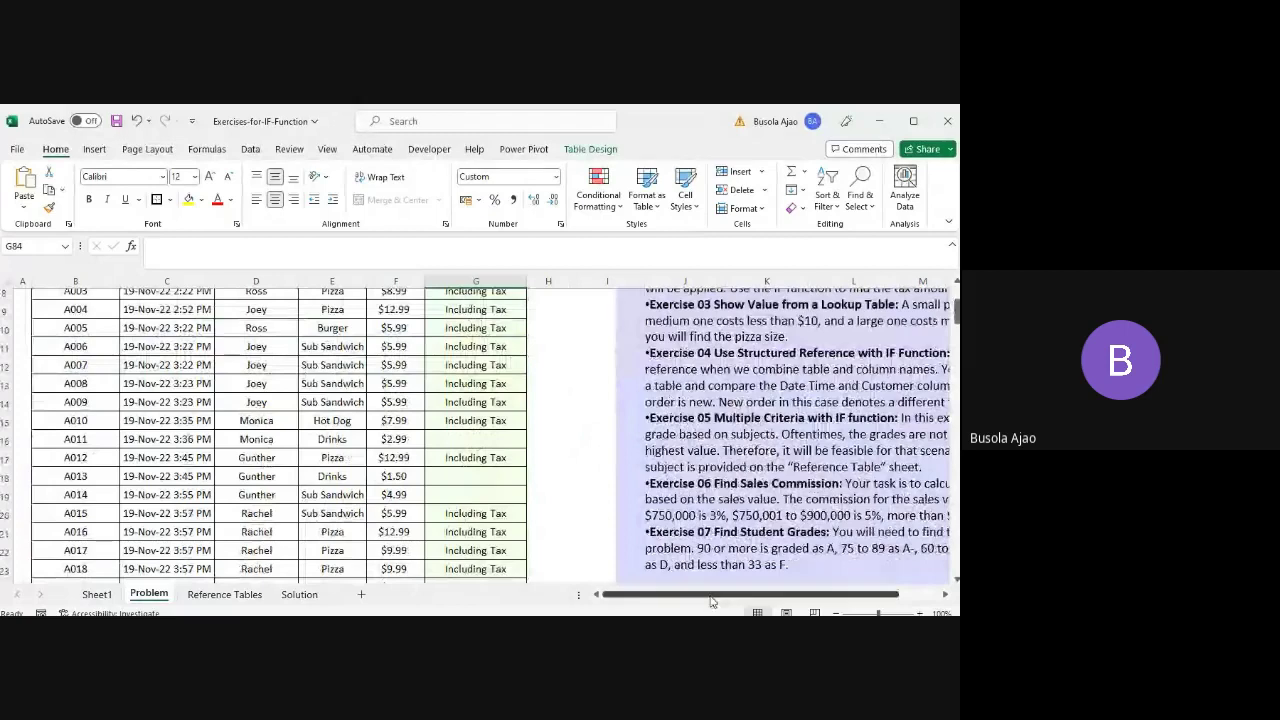
{"action": "left_click_drag", "start_coordinate": [714, 596], "coordinate": [775, 596]}
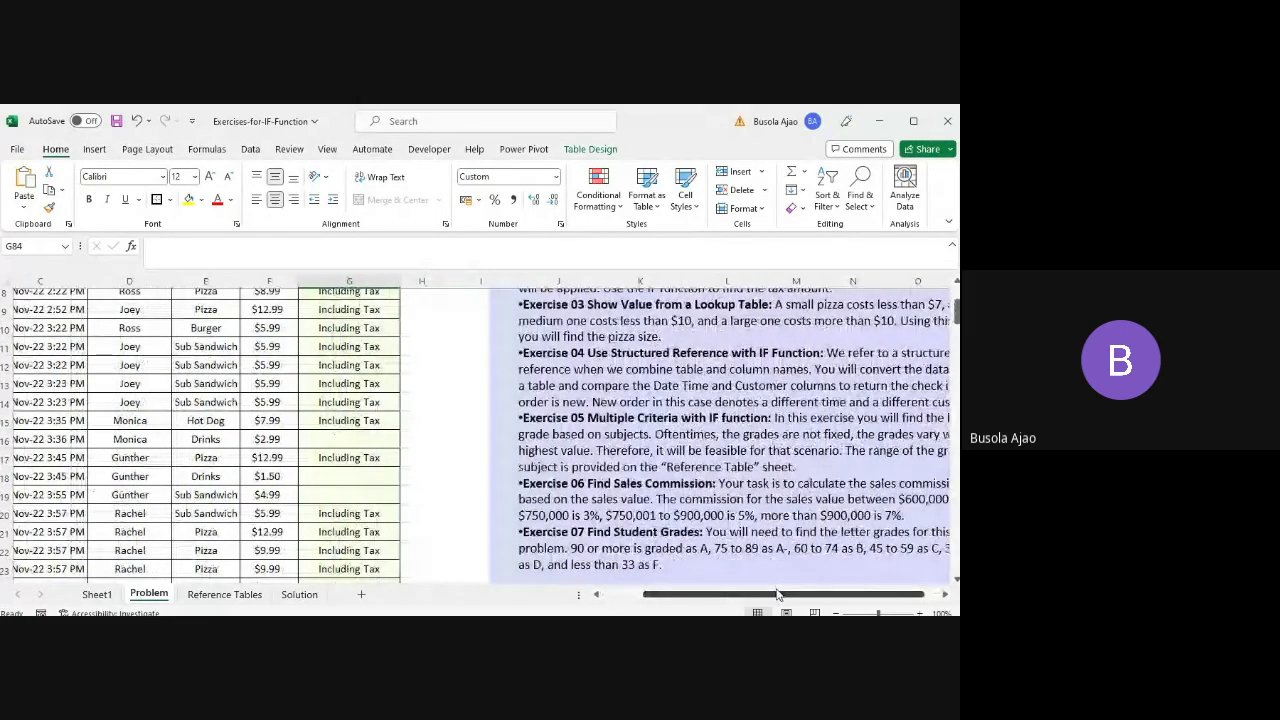
{"action": "left_click_drag", "start_coordinate": [778, 595], "coordinate": [624, 600]}
{"action": "left_click", "coordinate": [299, 594]}
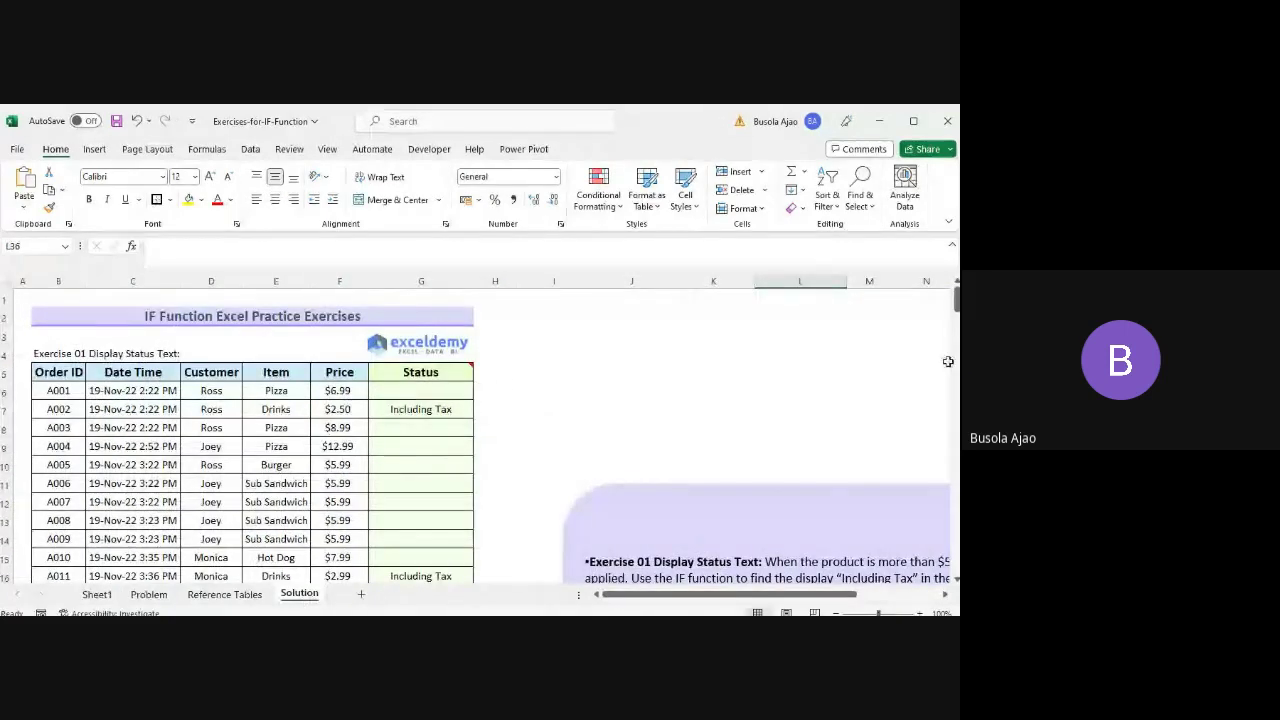
{"action": "left_click_drag", "start_coordinate": [956, 294], "coordinate": [956, 395]}
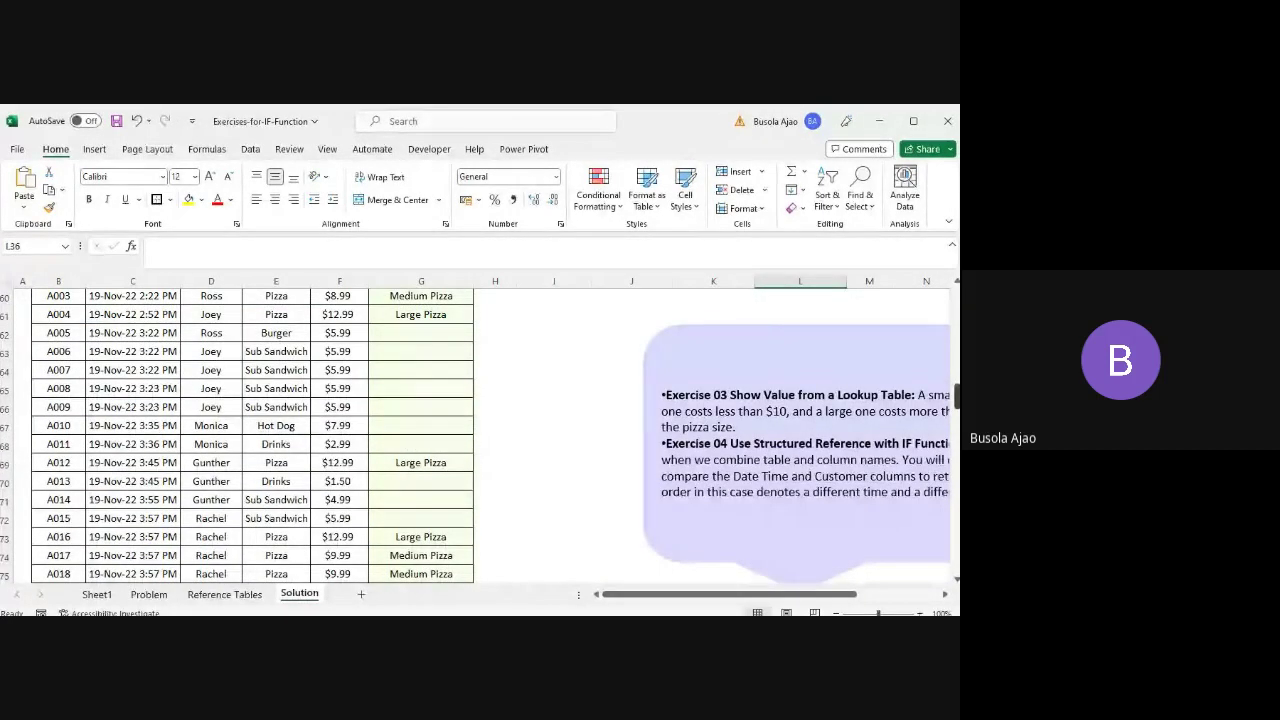
{"action": "left_click_drag", "start_coordinate": [956, 395], "coordinate": [956, 425]}
{"action": "left_click", "coordinate": [415, 421]}
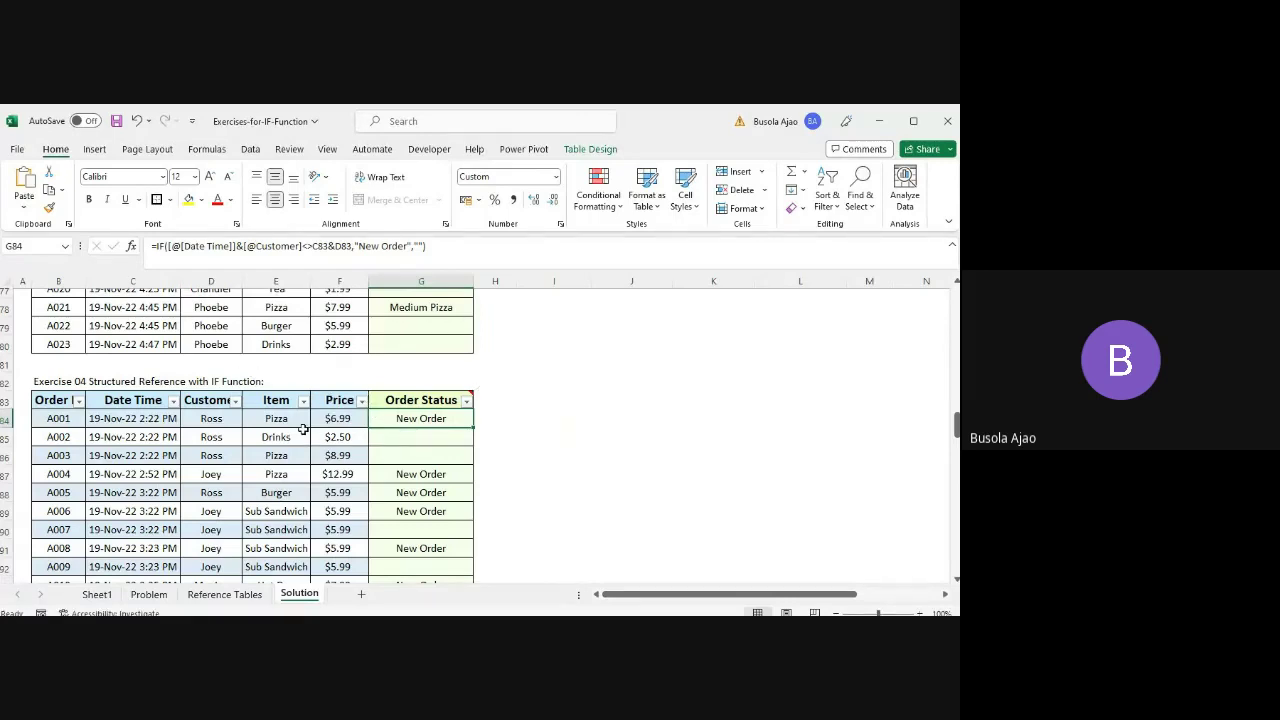
- Look over the criteria on the Reference Tables sheet and read the Exercise 05 multiple-criteria instructions on the Problem sheet
{"action": "left_click", "coordinate": [224, 594]}
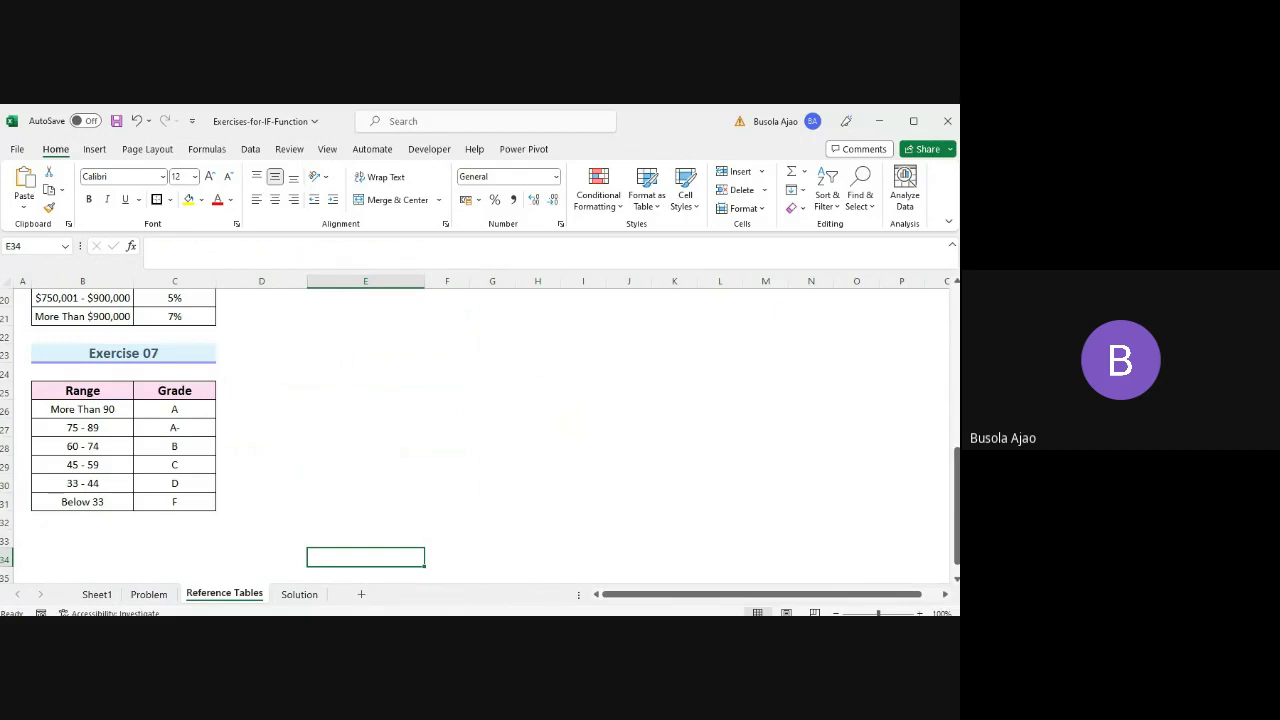
{"action": "left_click_drag", "start_coordinate": [957, 480], "coordinate": [894, 306]}
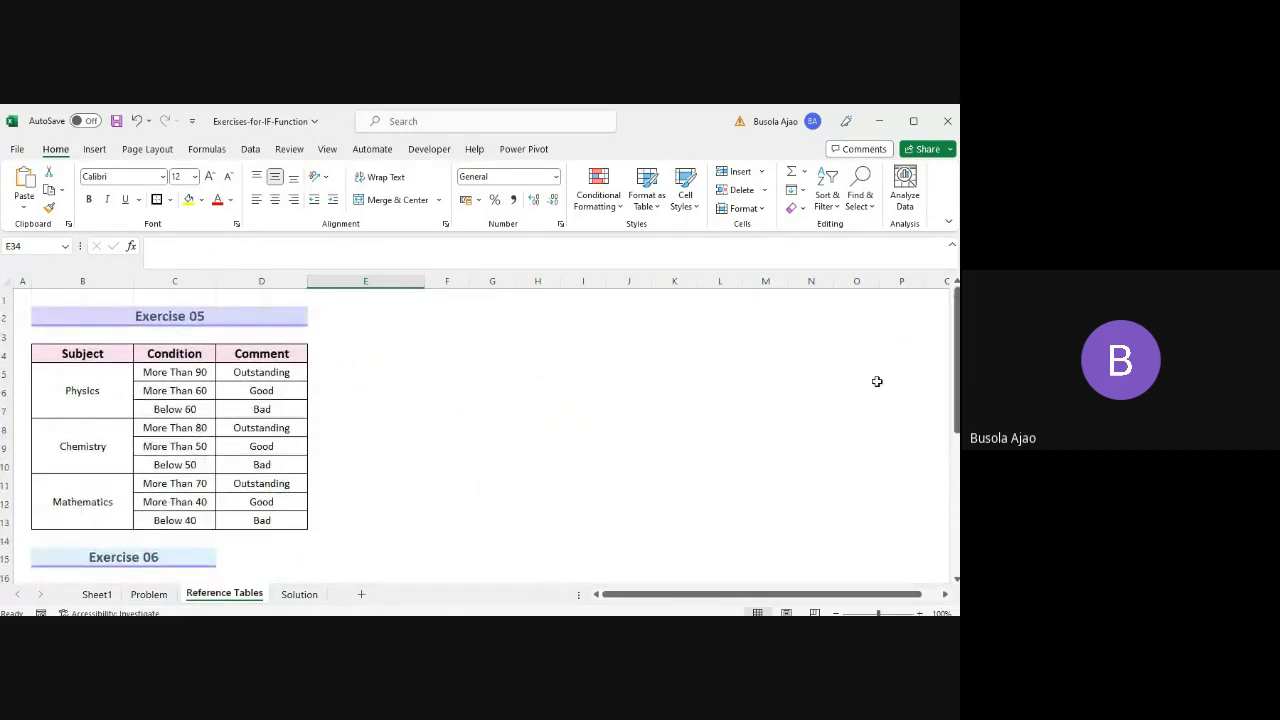
{"action": "left_click", "coordinate": [148, 594]}
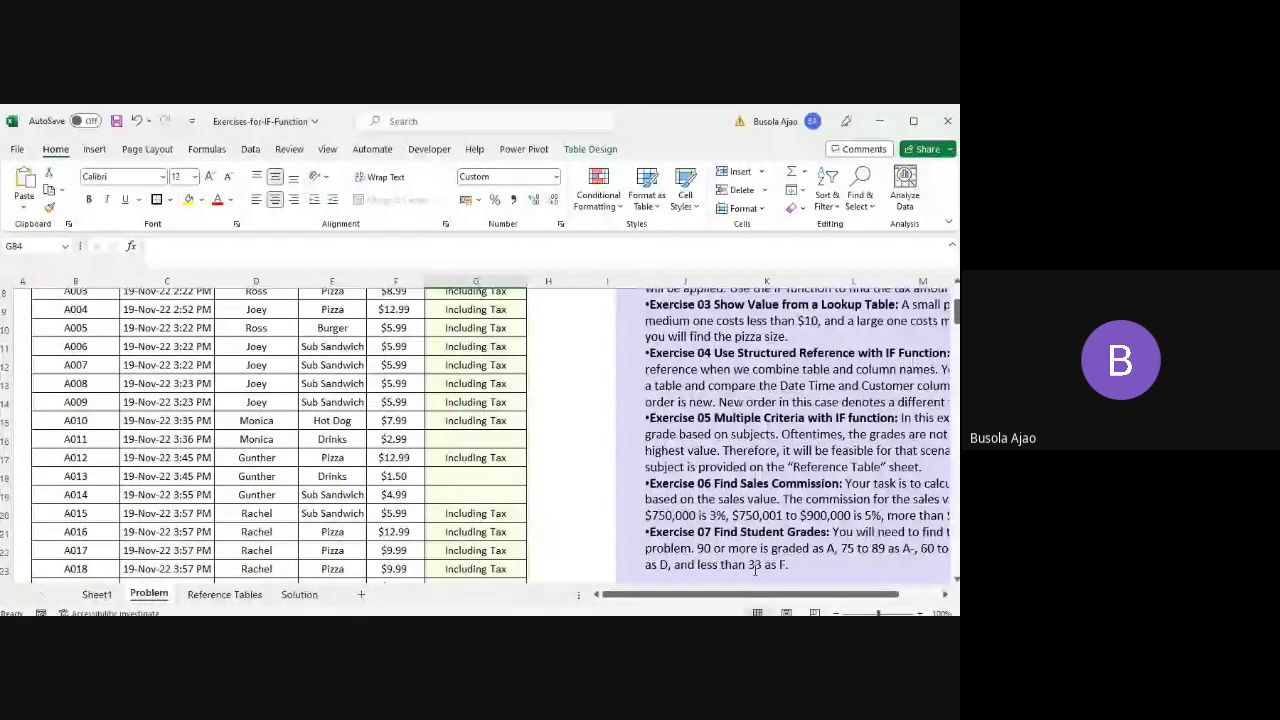
{"action": "left_click_drag", "start_coordinate": [783, 594], "coordinate": [826, 582]}
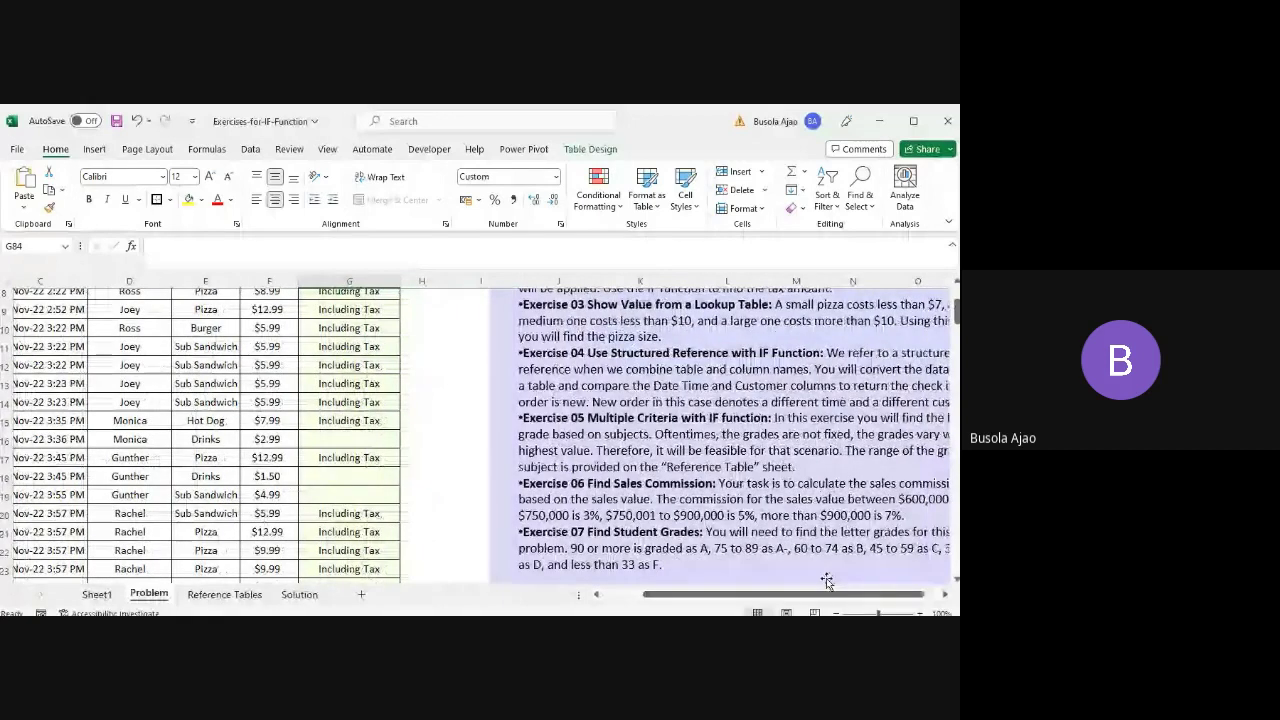
{"action": "left_click", "coordinate": [944, 596]}
{"action": "left_click", "coordinate": [944, 596]}
{"action": "left_click", "coordinate": [944, 596]}
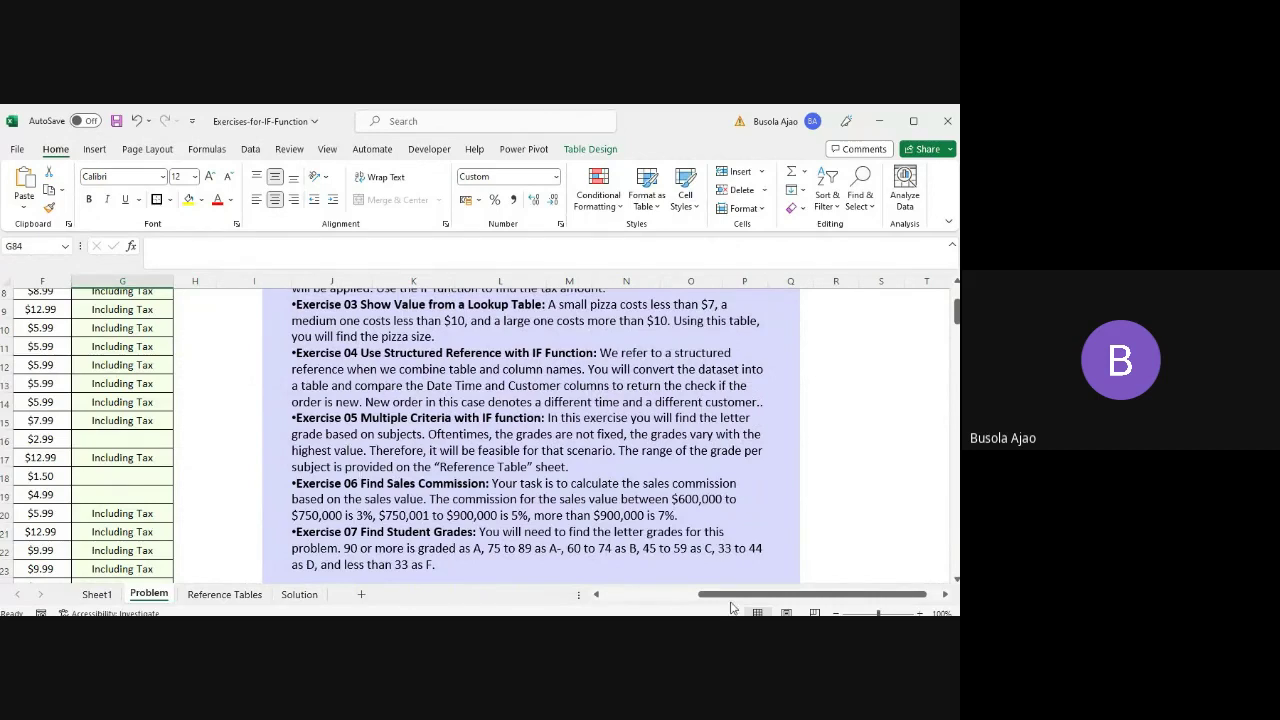
{"action": "scroll", "coordinate": [731, 594], "scroll_direction": "left", "scroll_amount": 5}
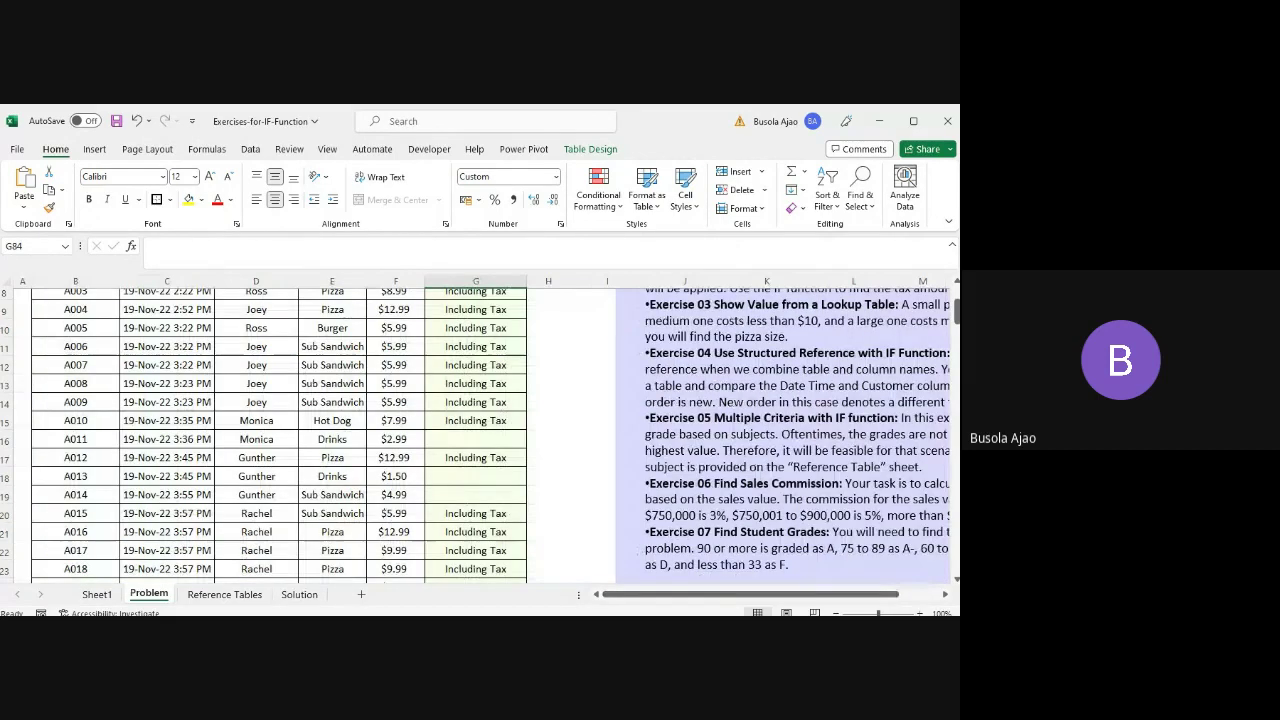
- Compare the first student's subject and score in the Exercise 05 table with the Reference Tables criteria, select G110 and read the Comment header's note
{"action": "left_click_drag", "start_coordinate": [957, 311], "coordinate": [957, 470]}
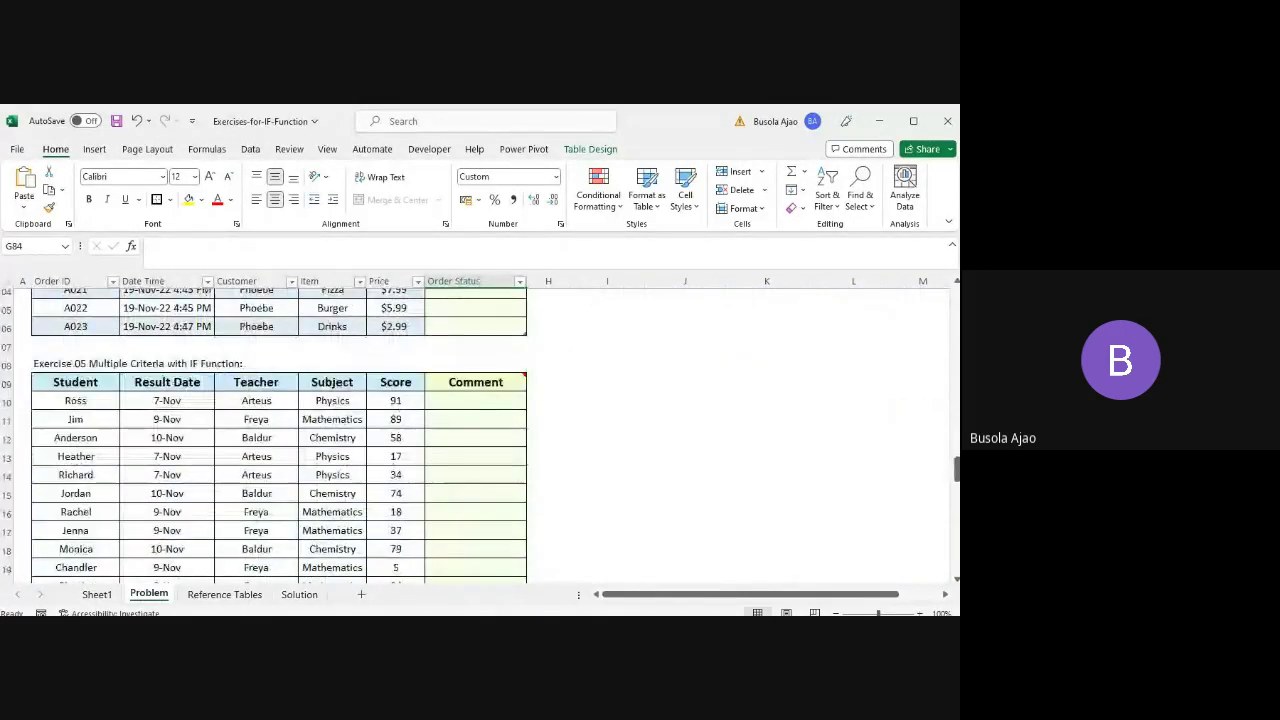
{"action": "left_click", "coordinate": [454, 405]}
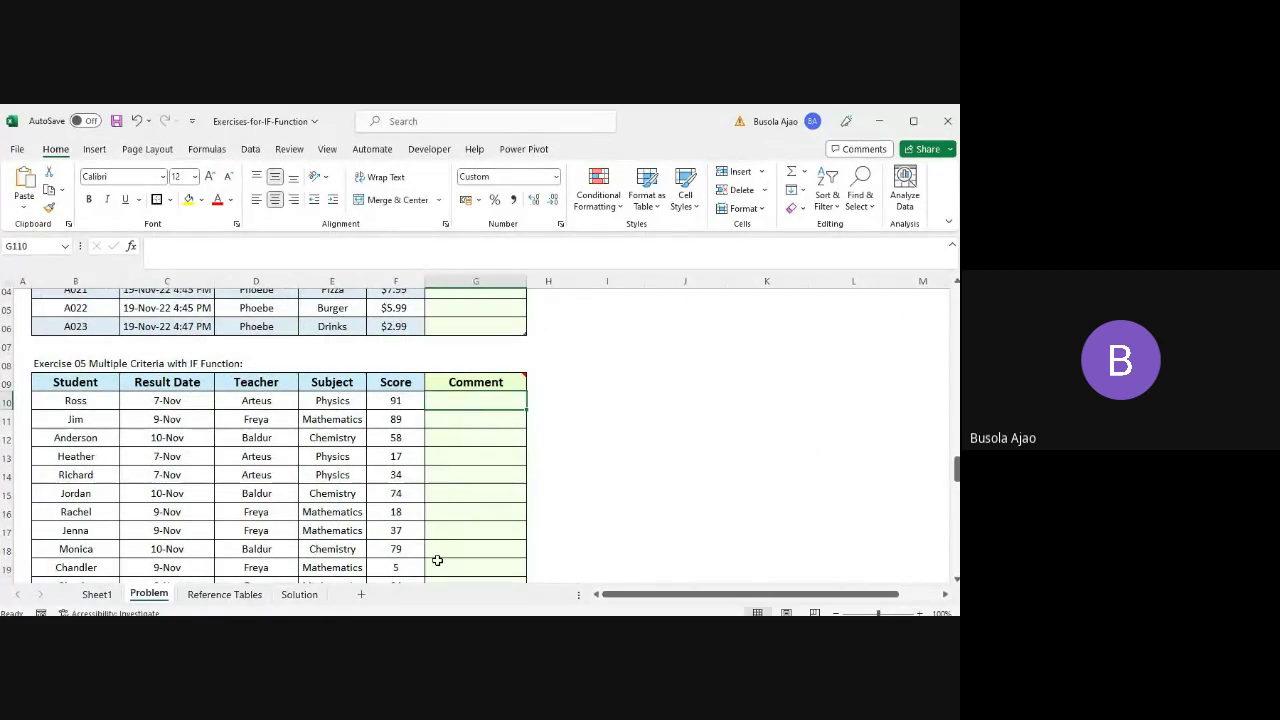
{"action": "left_click", "coordinate": [233, 595]}
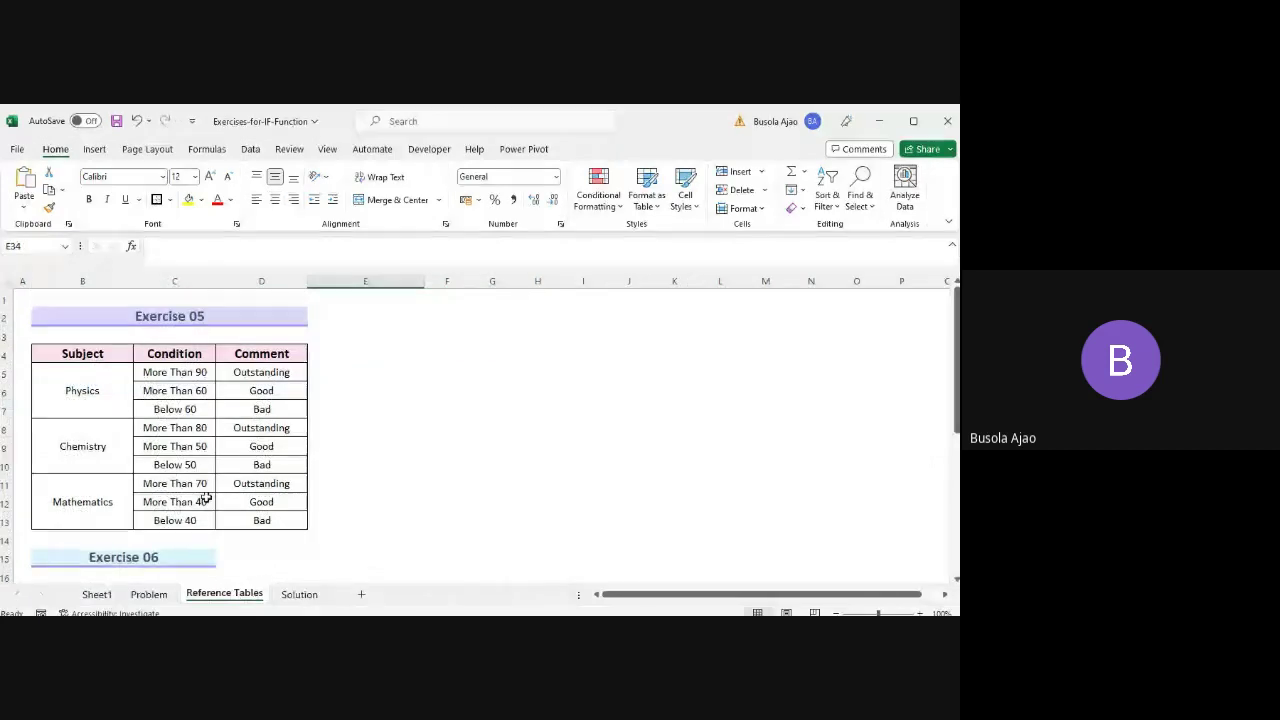
{"action": "left_click", "coordinate": [148, 595]}
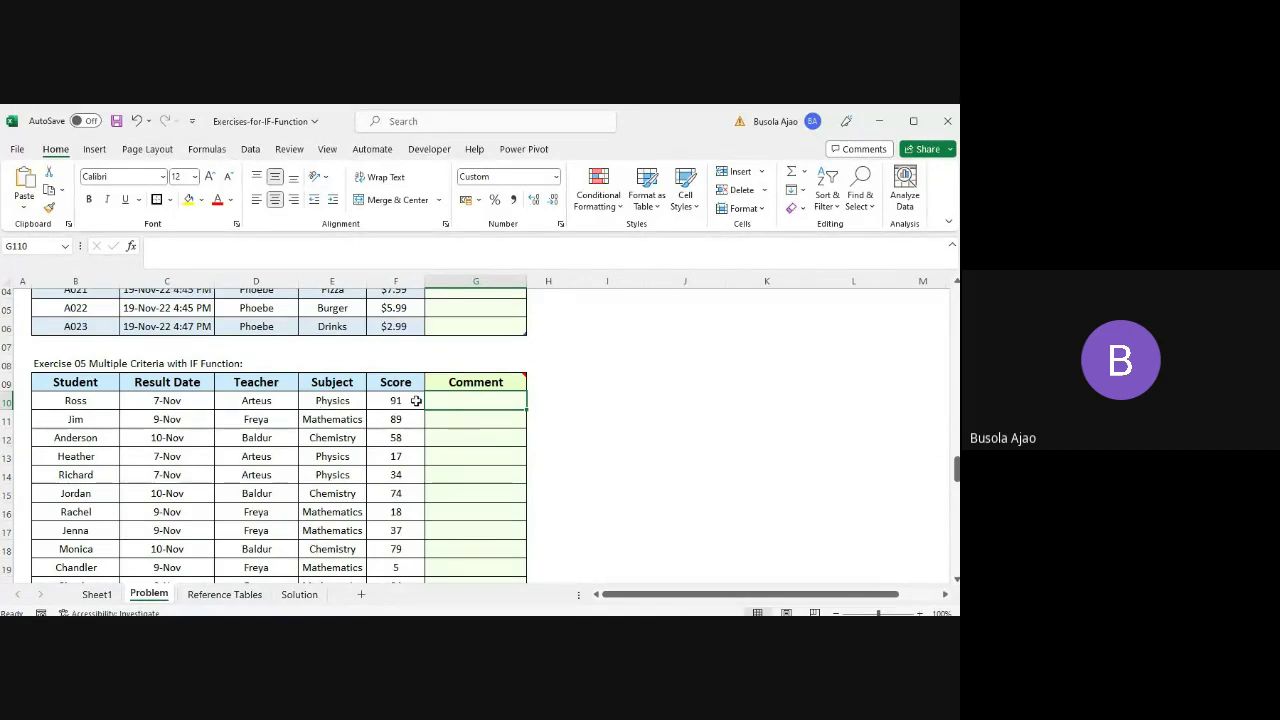
{"action": "left_click", "coordinate": [342, 404]}
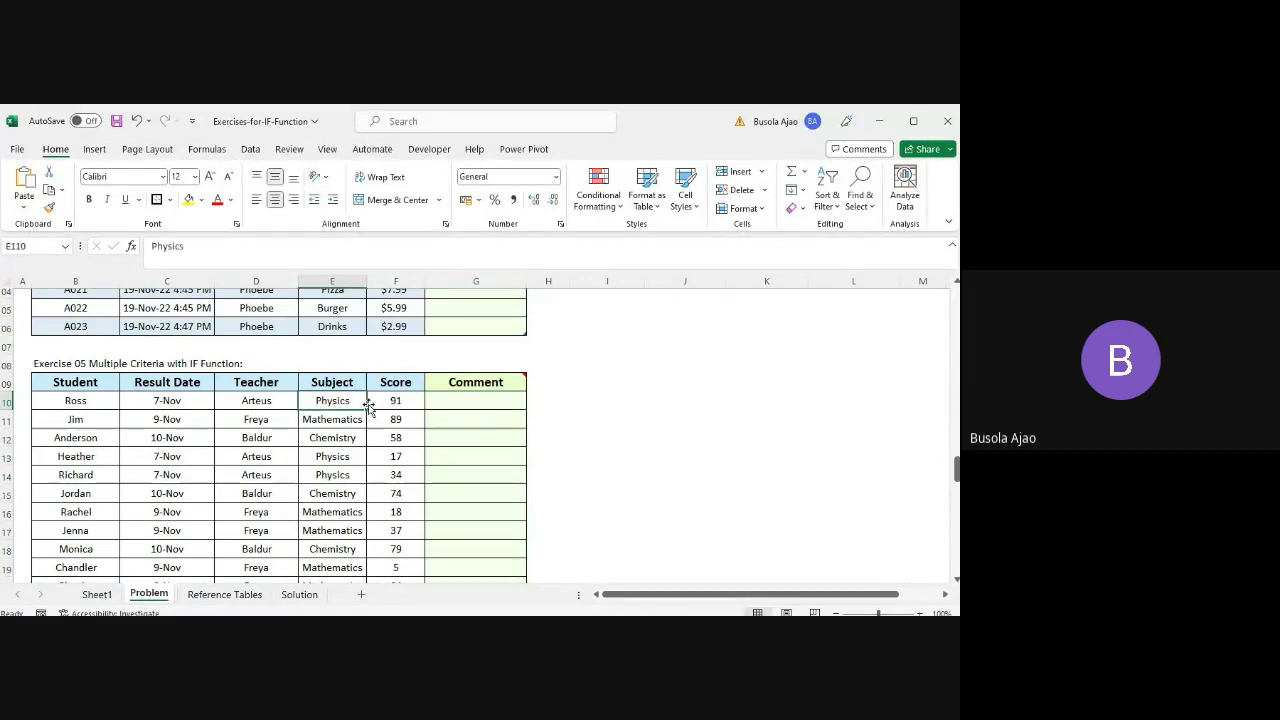
{"action": "left_click", "coordinate": [397, 400]}
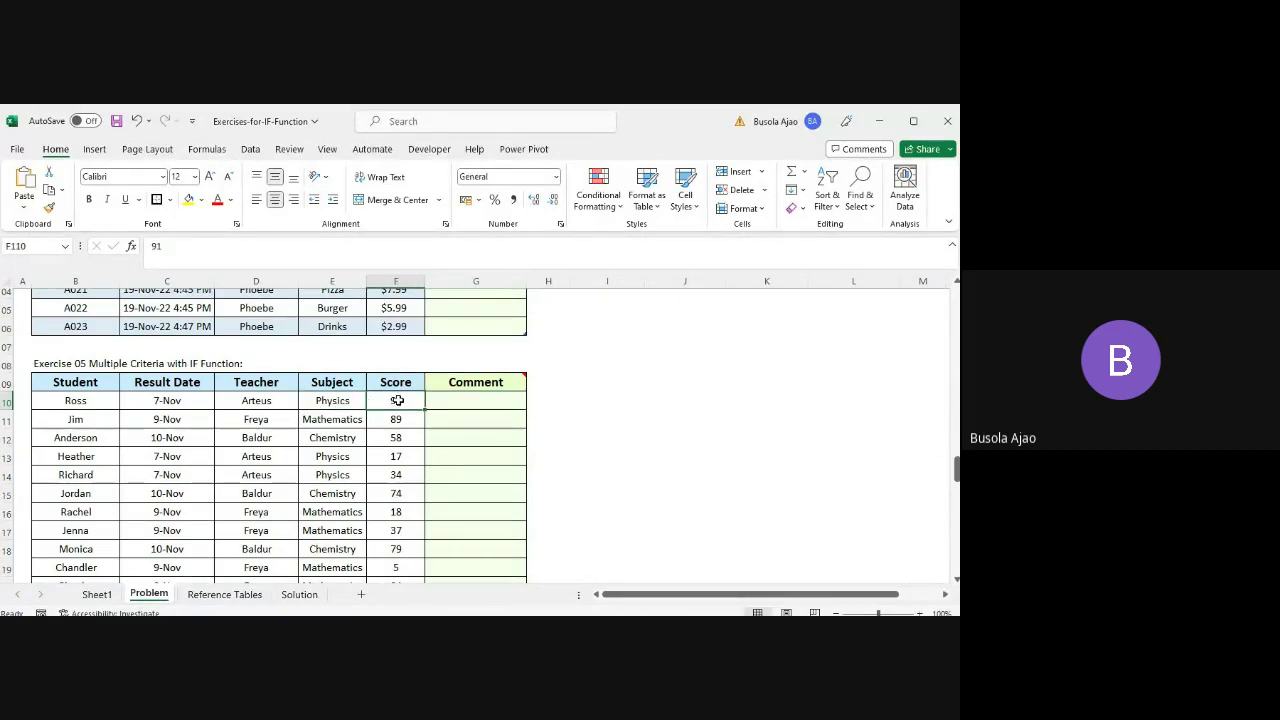
{"action": "left_click", "coordinate": [206, 598]}
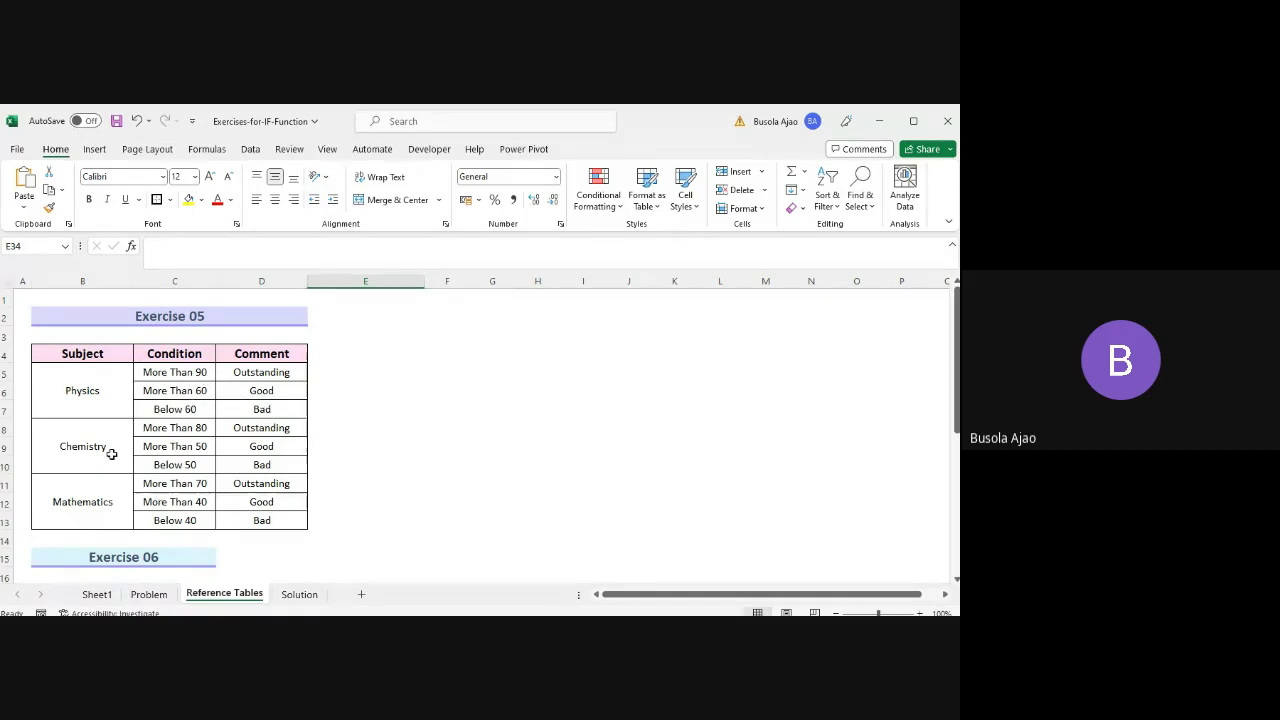
{"action": "left_click", "coordinate": [152, 597]}
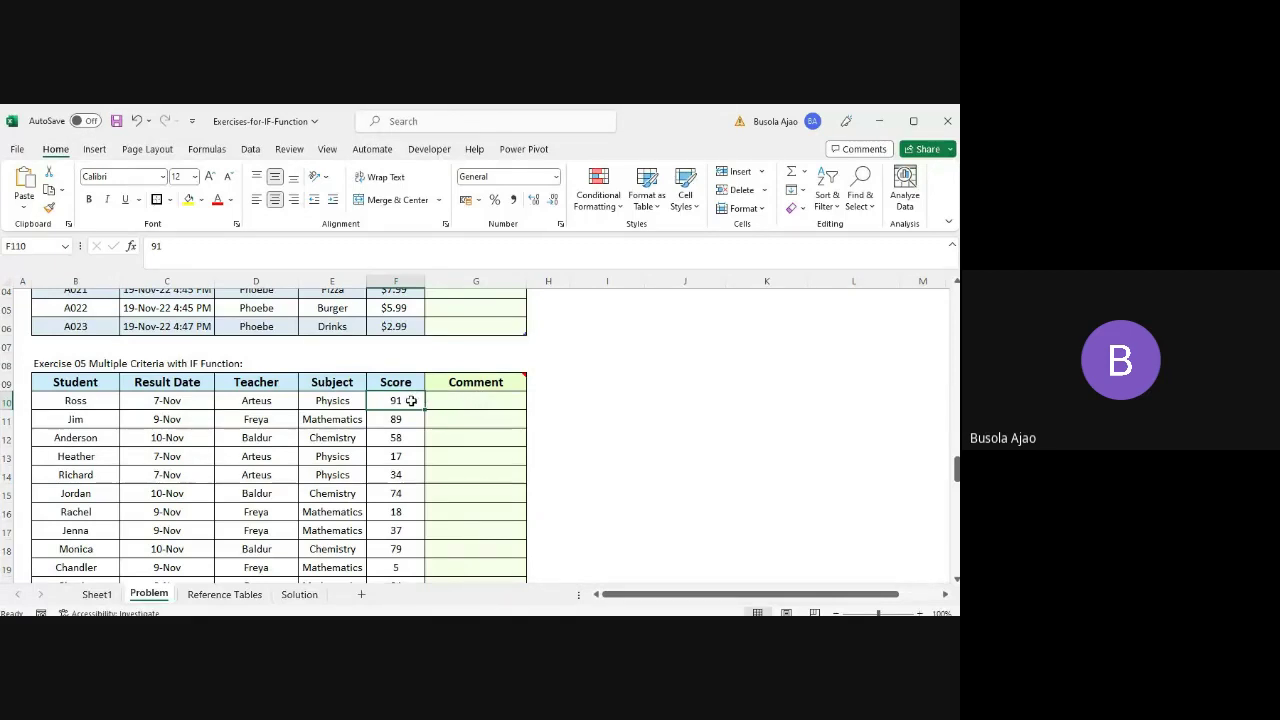
{"action": "left_click", "coordinate": [499, 403]}
{"action": "mouse_move", "coordinate": [512, 383]}
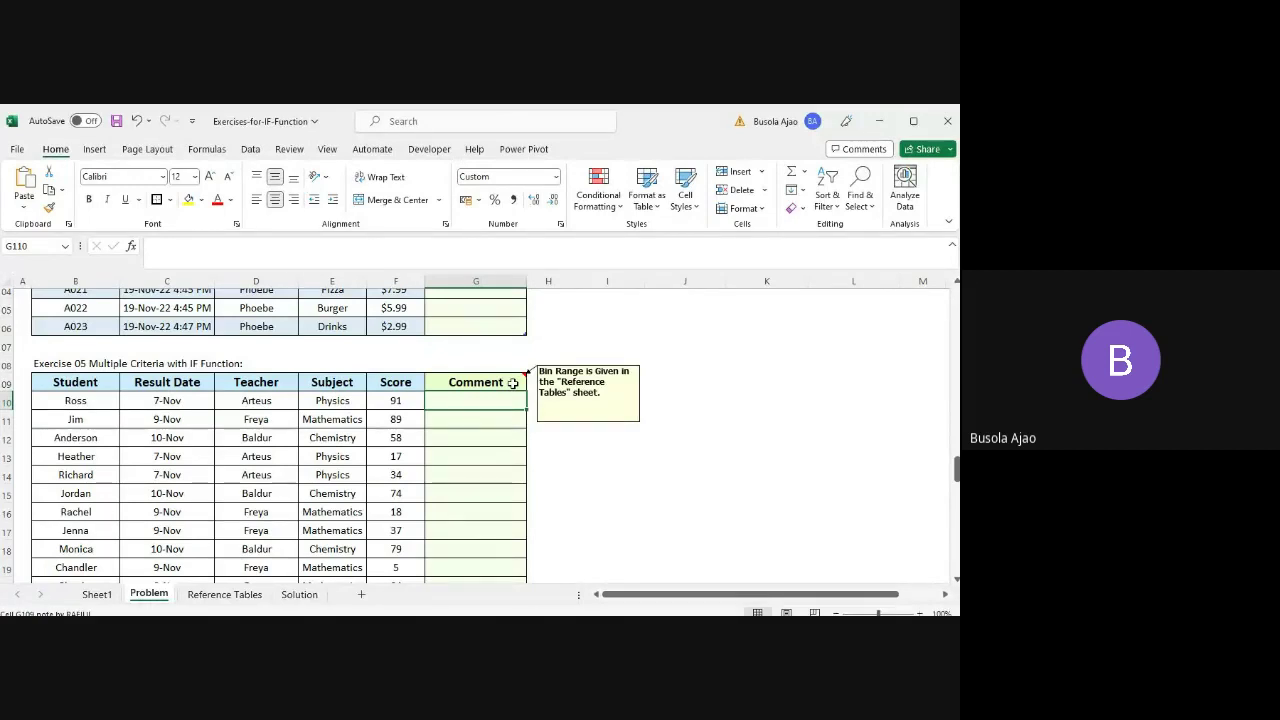
- Start an IF formula in G110 that tests whether the subject in E110 equals Problem!B5:B7
{"action": "key", "text": "alt+Tab"}
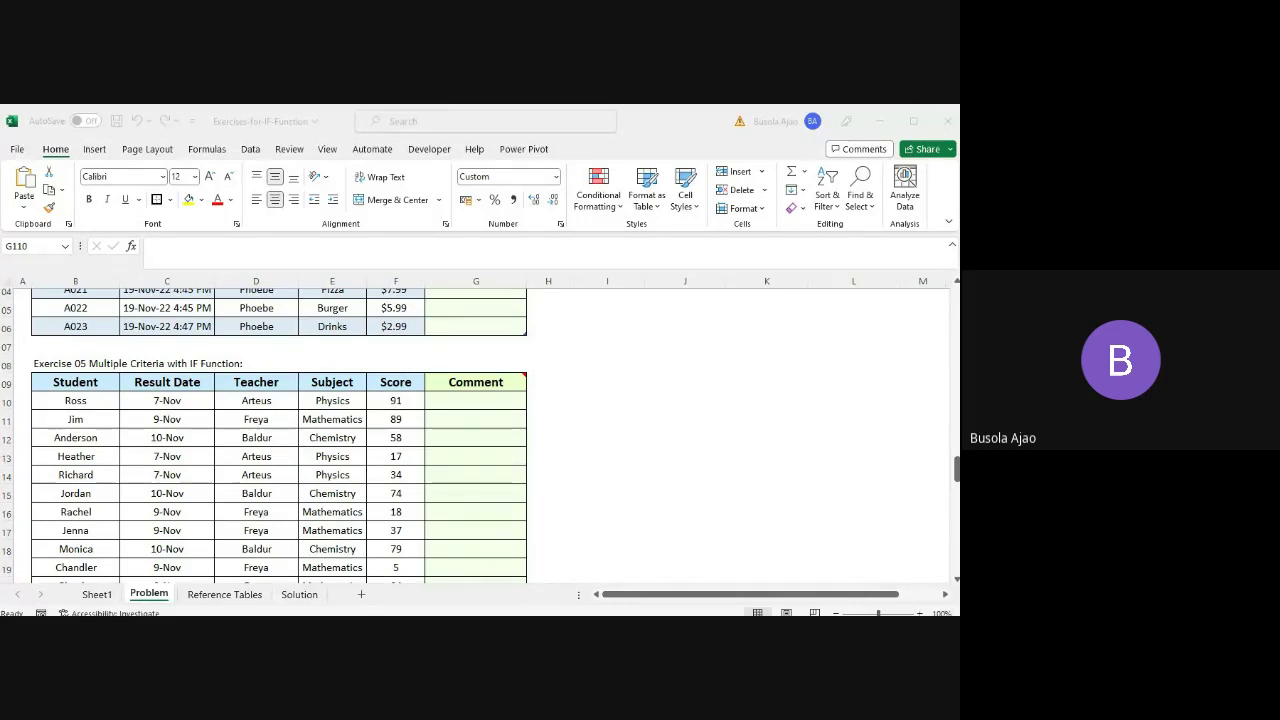
{"action": "left_click", "coordinate": [420, 522]}
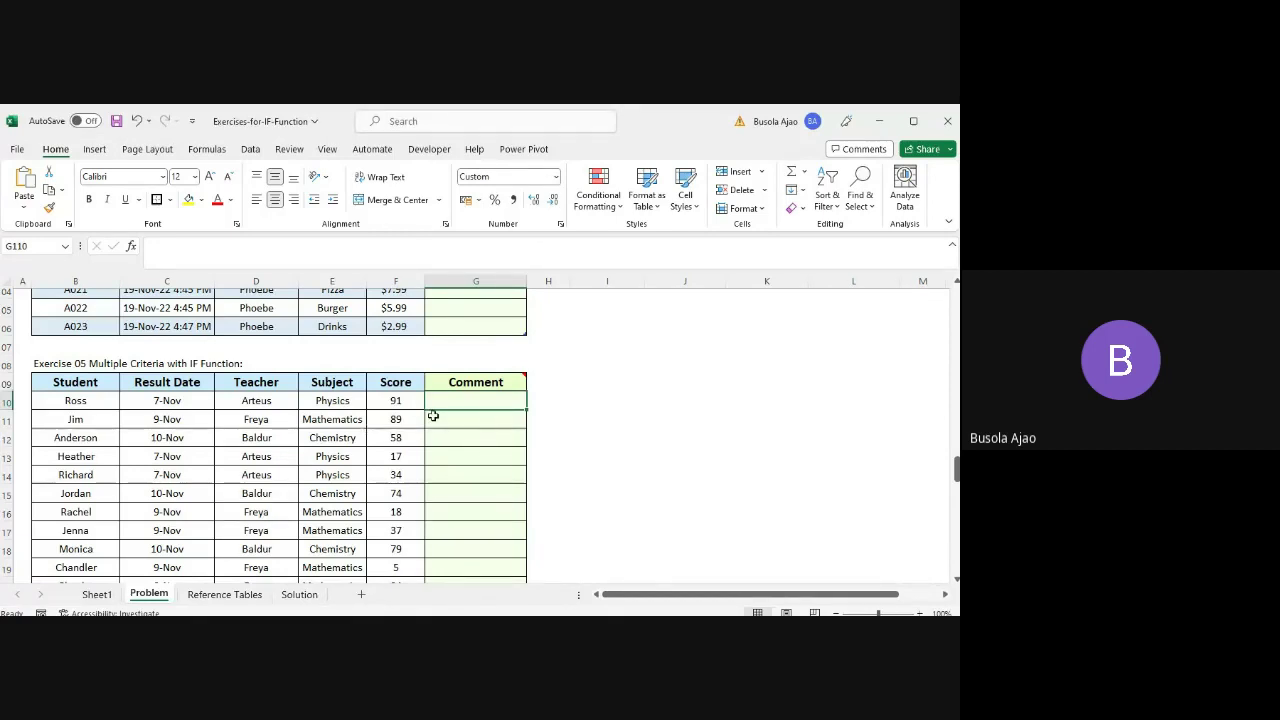
{"action": "type", "text": "="}
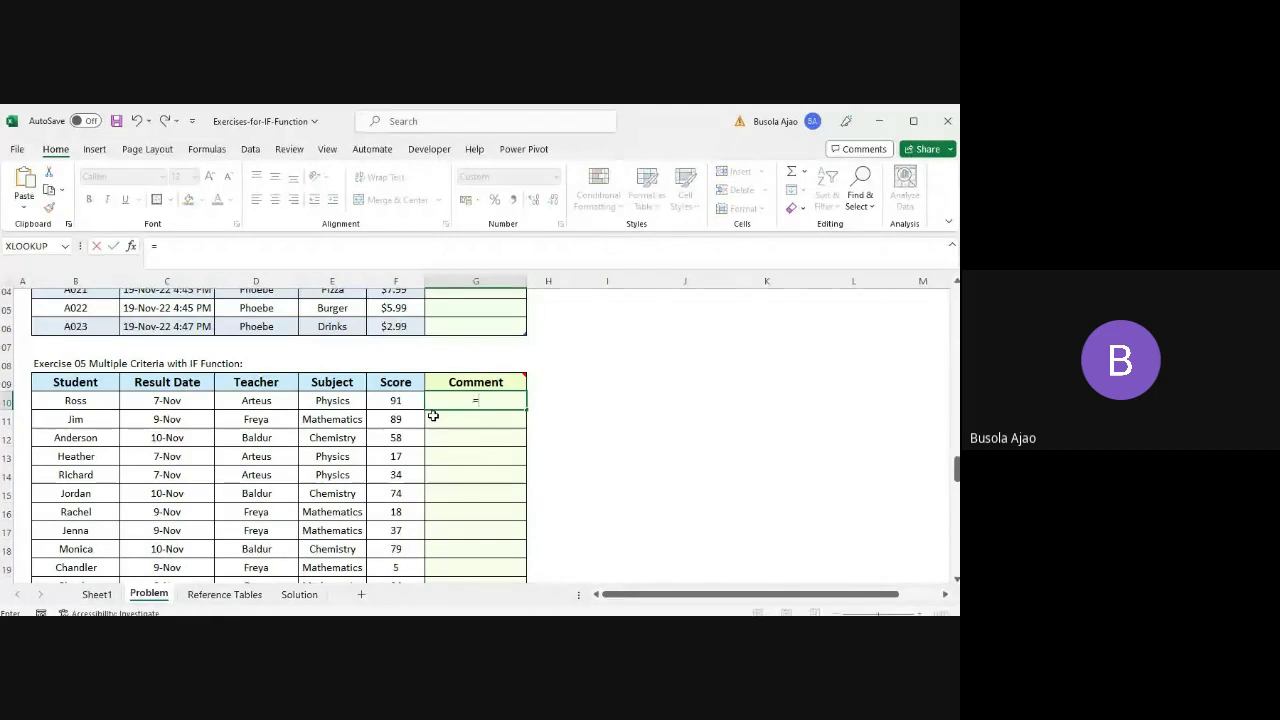
{"action": "type", "text": "if("}
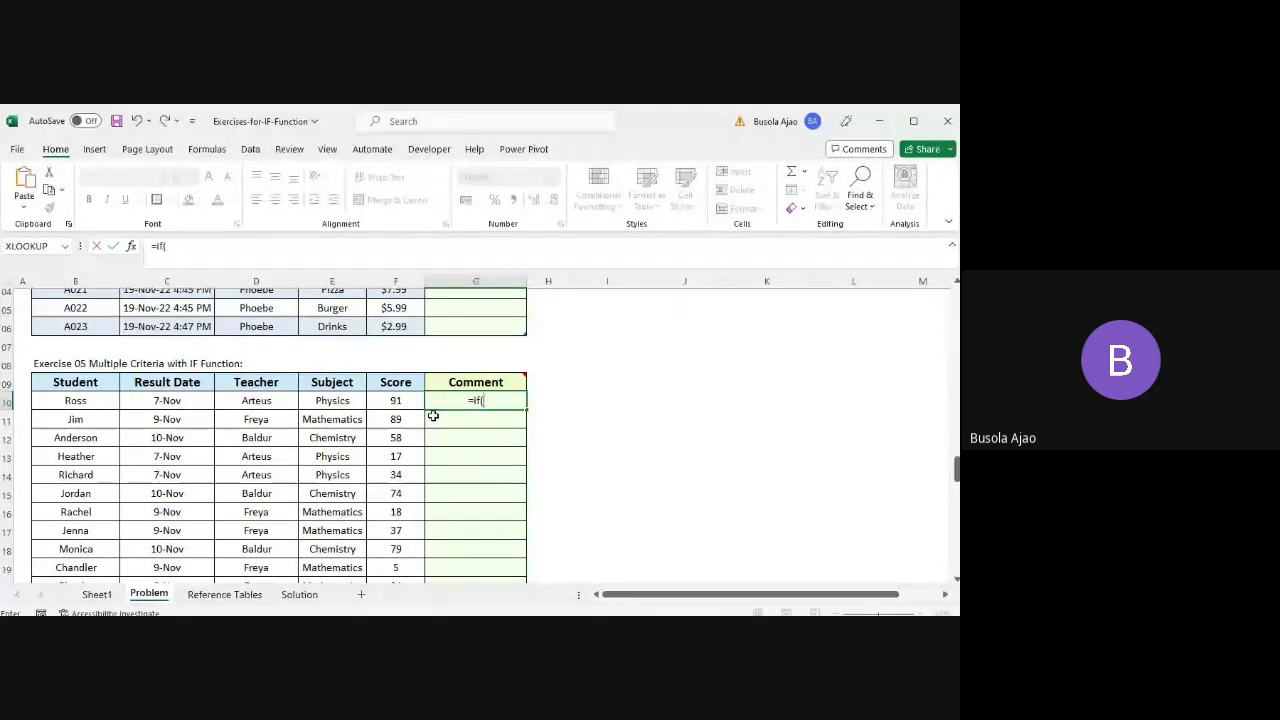
{"action": "left_click", "coordinate": [345, 407]}
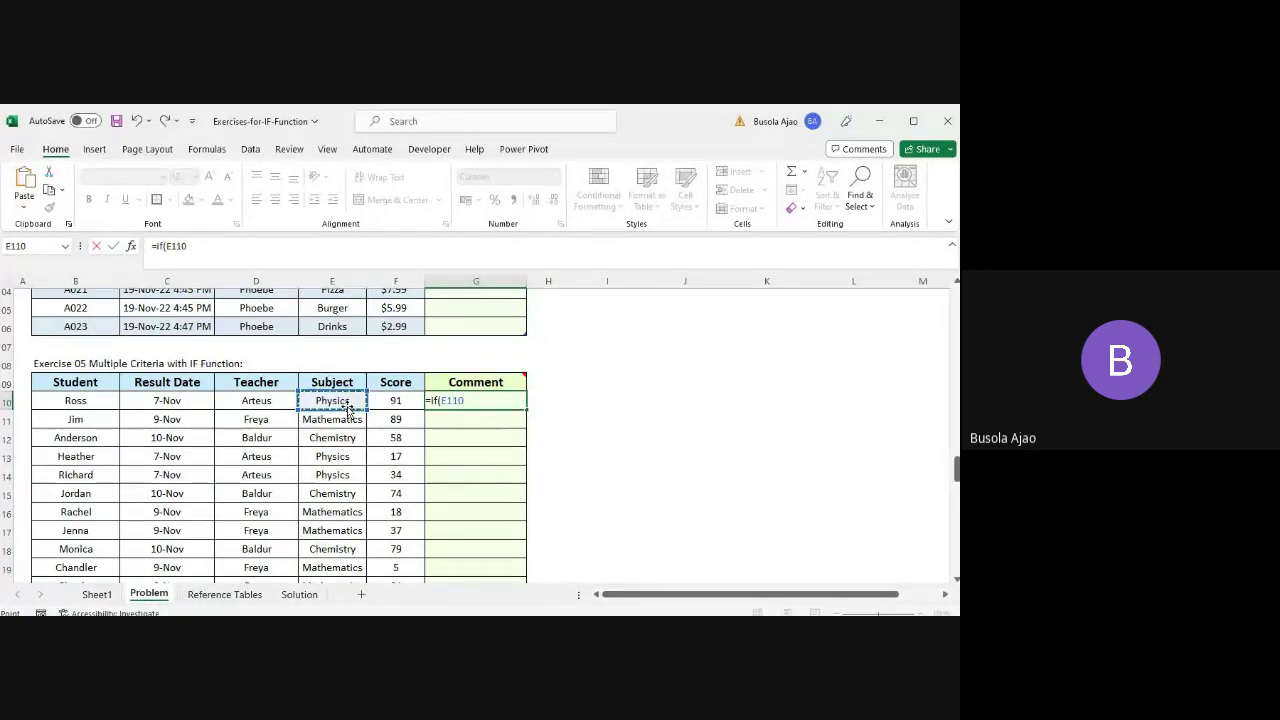
{"action": "type", "text": "="}
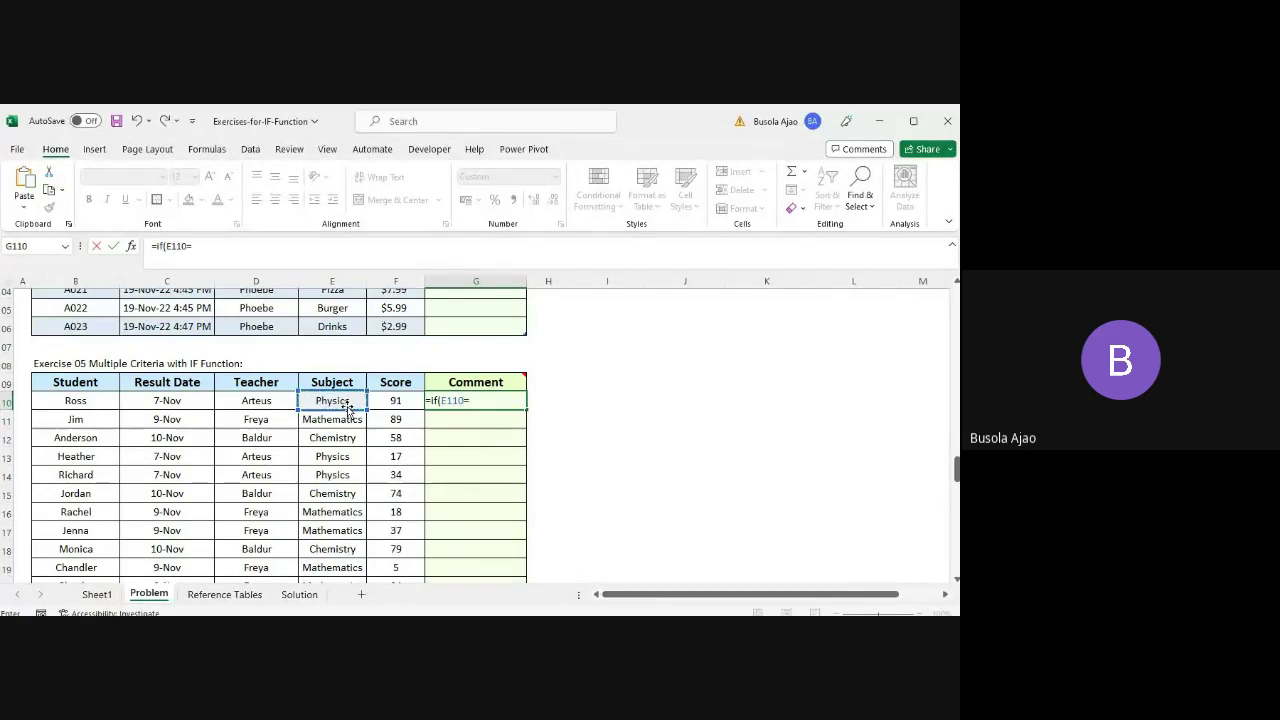
{"action": "left_click", "coordinate": [232, 595]}
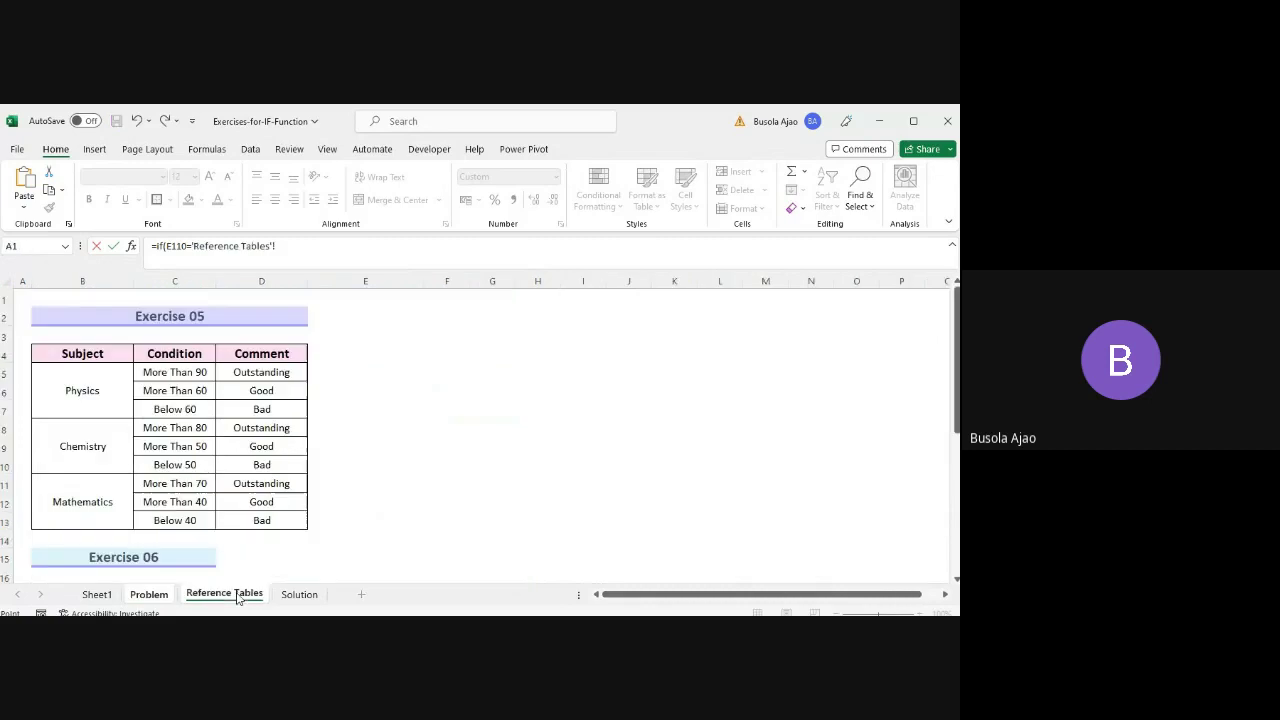
{"action": "left_click", "coordinate": [118, 397]}
{"action": "left_click", "coordinate": [170, 598]}
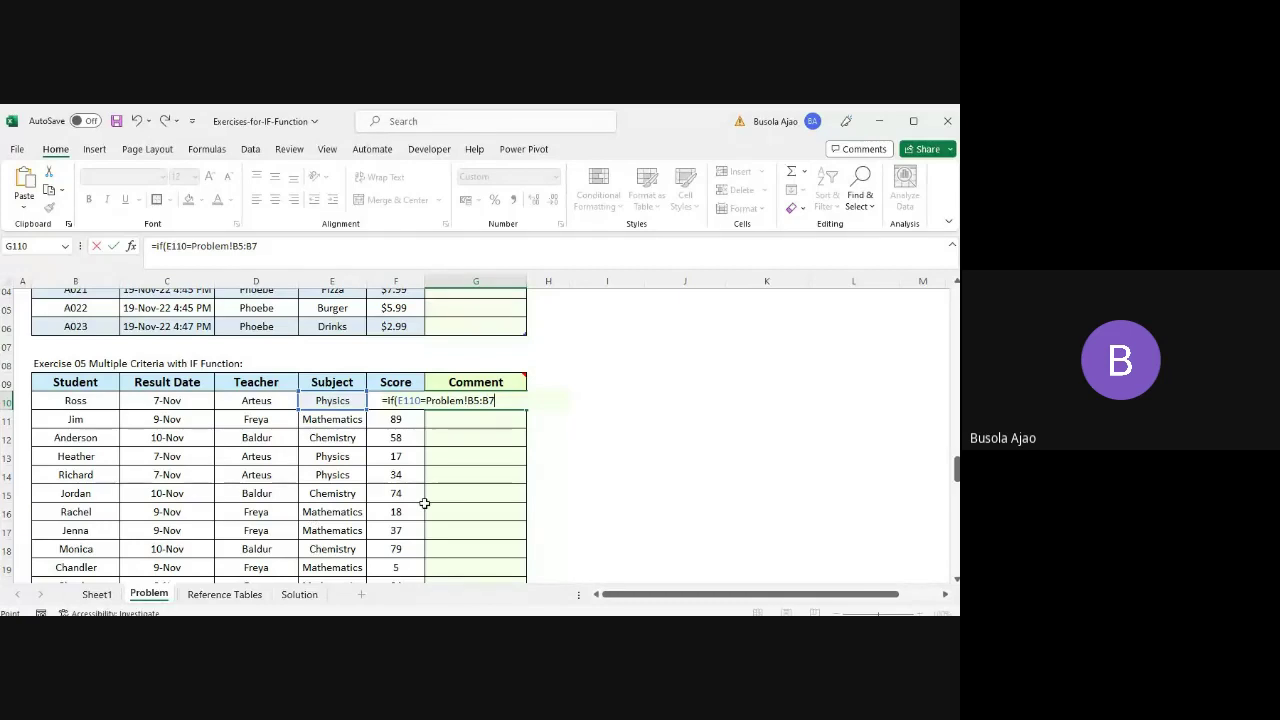
- Nest an IF in G110's formula that returns "Outstanding" when the score in Problem!F110 is greater than 90
{"action": "type", "text": ",if("}
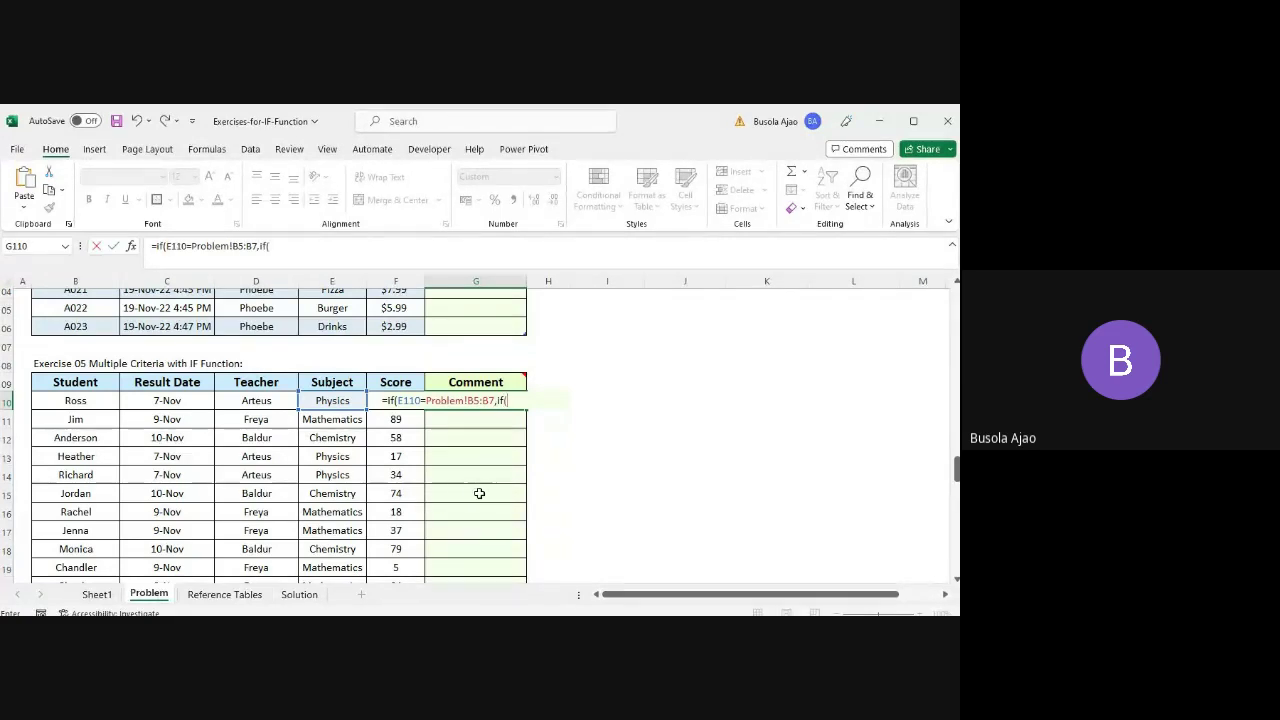
{"action": "left_click", "coordinate": [376, 405]}
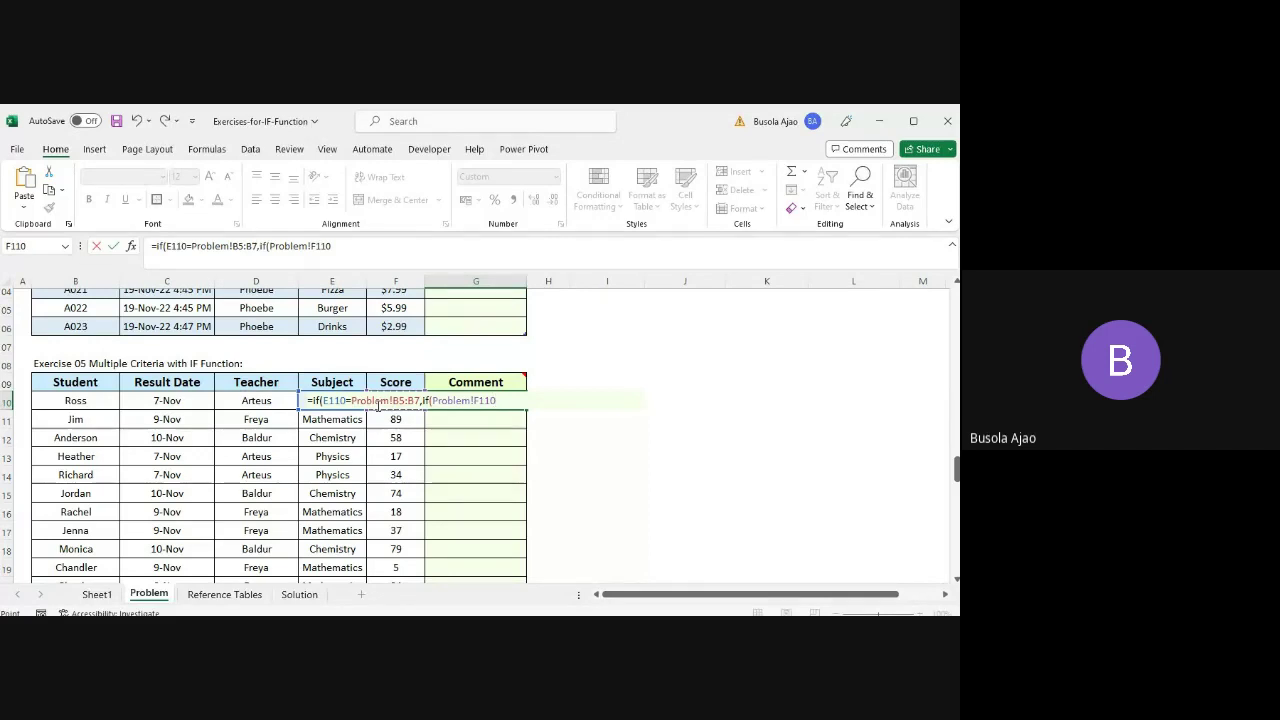
{"action": "type", "text": ">"}
{"action": "left_click", "coordinate": [224, 594]}
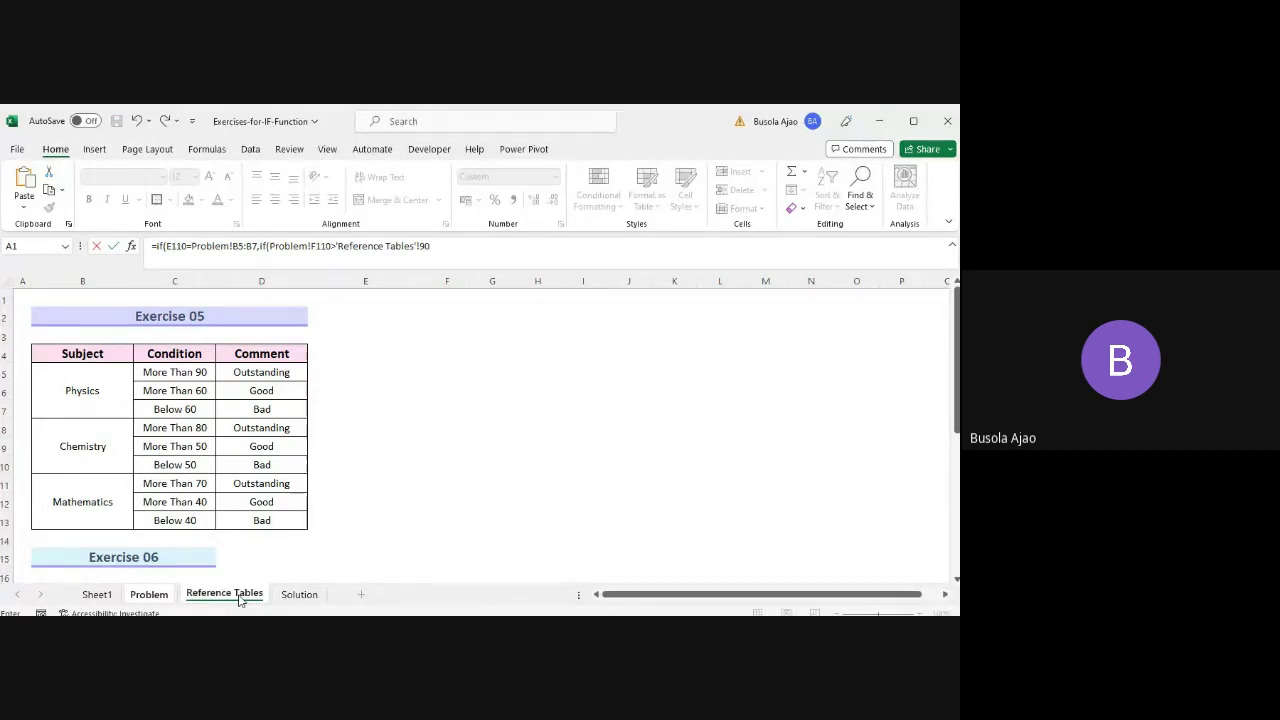
{"action": "key", "text": "BackSpace"}
{"action": "key", "text": "BackSpace"}
{"action": "key", "text": "BackSpace"}
{"action": "key", "text": "BackSpace"}
{"action": "key", "text": "BackSpace"}
{"action": "key", "text": "BackSpace"}
{"action": "key", "text": "BackSpace"}
{"action": "key", "text": "BackSpace"}
- Nest another IF in G110's formula that returns "Good" when the score in Problem!F110 is greater than 60
{"action": "type", "text": "if"}
{"action": "left_click", "coordinate": [158, 598]}
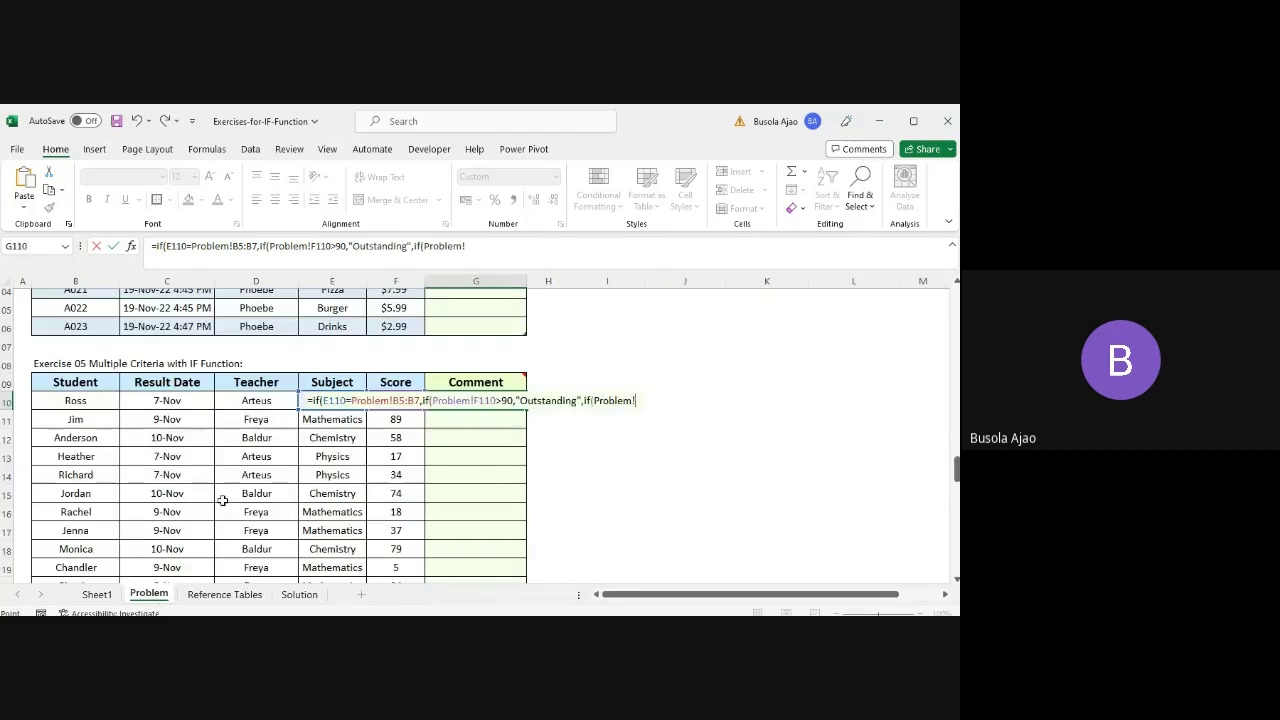
{"action": "left_click", "coordinate": [397, 400]}
{"action": "left_click", "coordinate": [479, 251]}
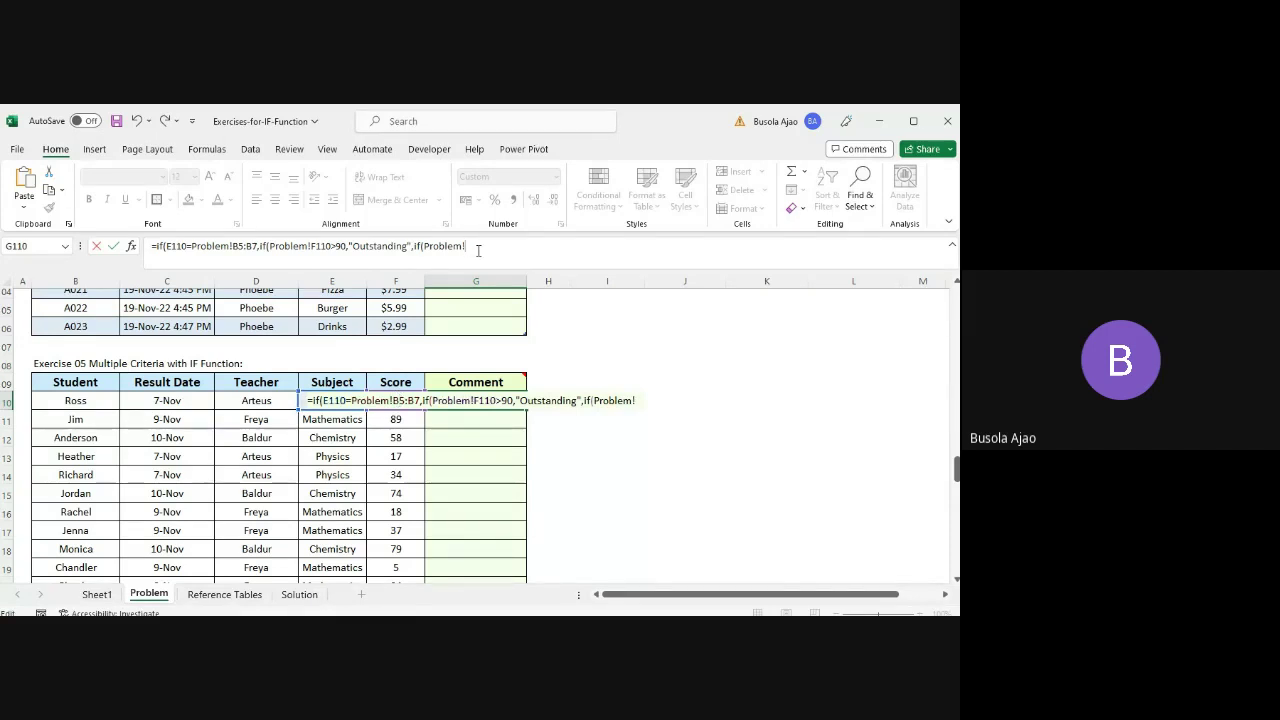
{"action": "type", "text": "f110"}
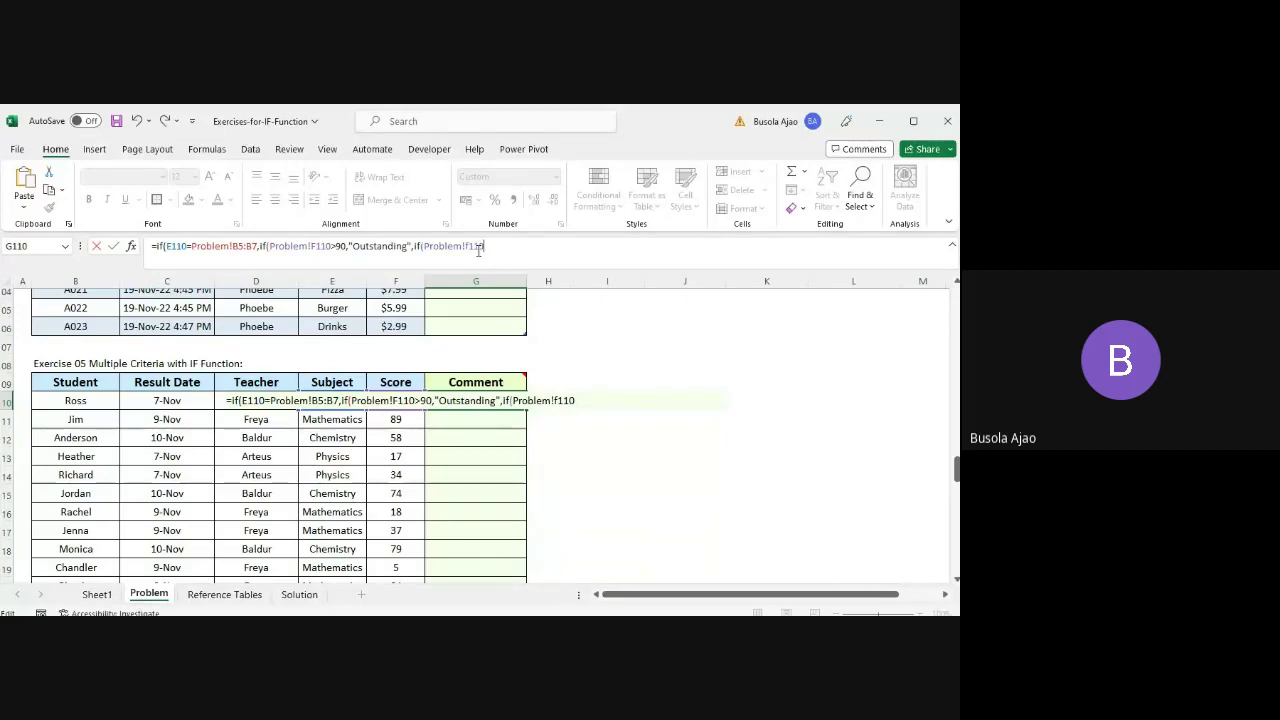
{"action": "type", "text": ">"}
{"action": "type", "text": "60"}
{"action": "type", "text": ",\""}
{"action": "type", "text": "Gpp"}
{"action": "key", "text": "BackSpace"}
{"action": "key", "text": "BackSpace"}
{"action": "key", "text": "BackSpace"}
{"action": "key", "text": "BackSpace"}
{"action": "type", "text": "ood\","}
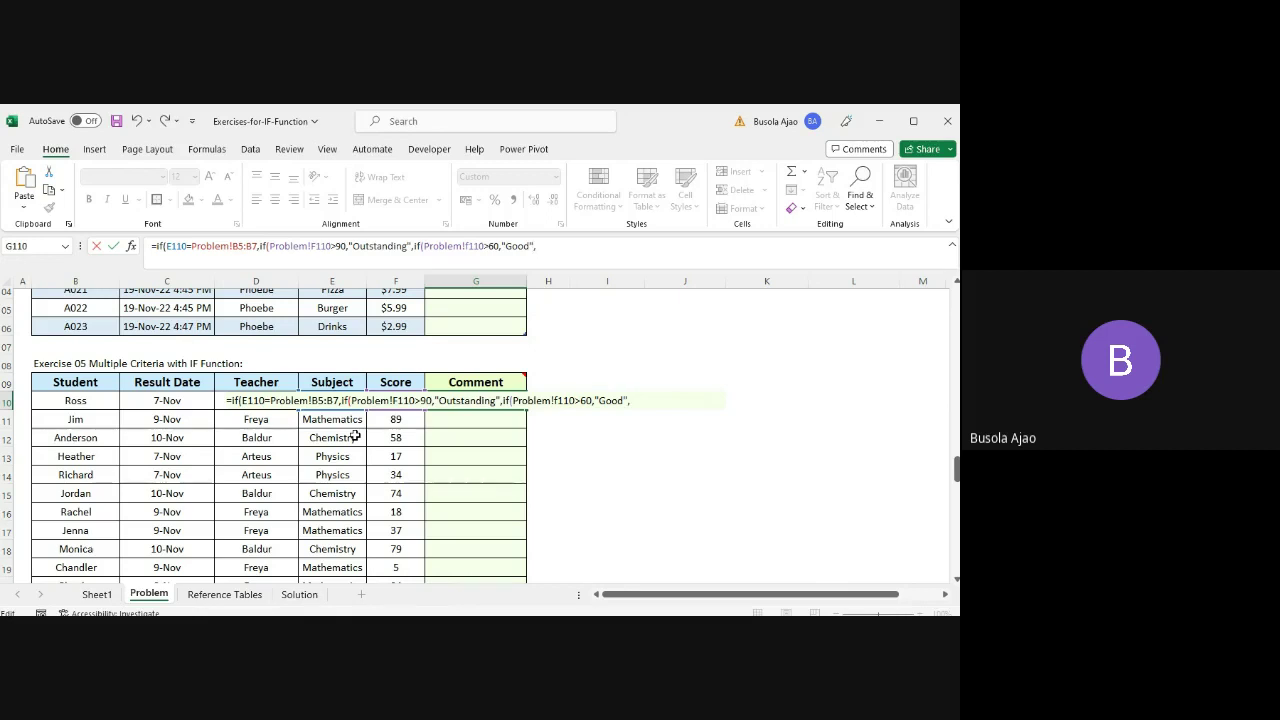
- Complete G110's nested IF with "Bad" as the remaining result, enter the formula and reselect the cell
{"action": "type", "text": "\"Bad"}
{"action": "mouse_move", "coordinate": [520, 381]}
{"action": "key", "text": "Return"}
{"action": "key", "text": "Return"}
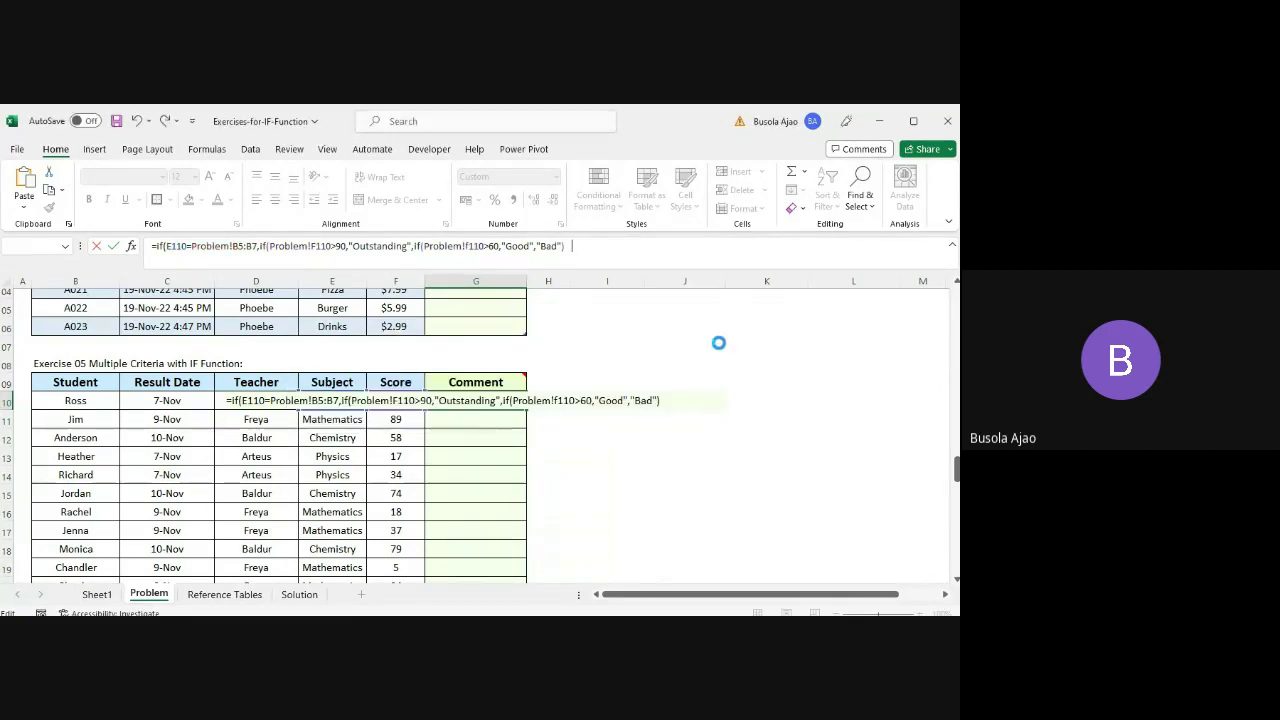
{"action": "key", "text": "Up"}
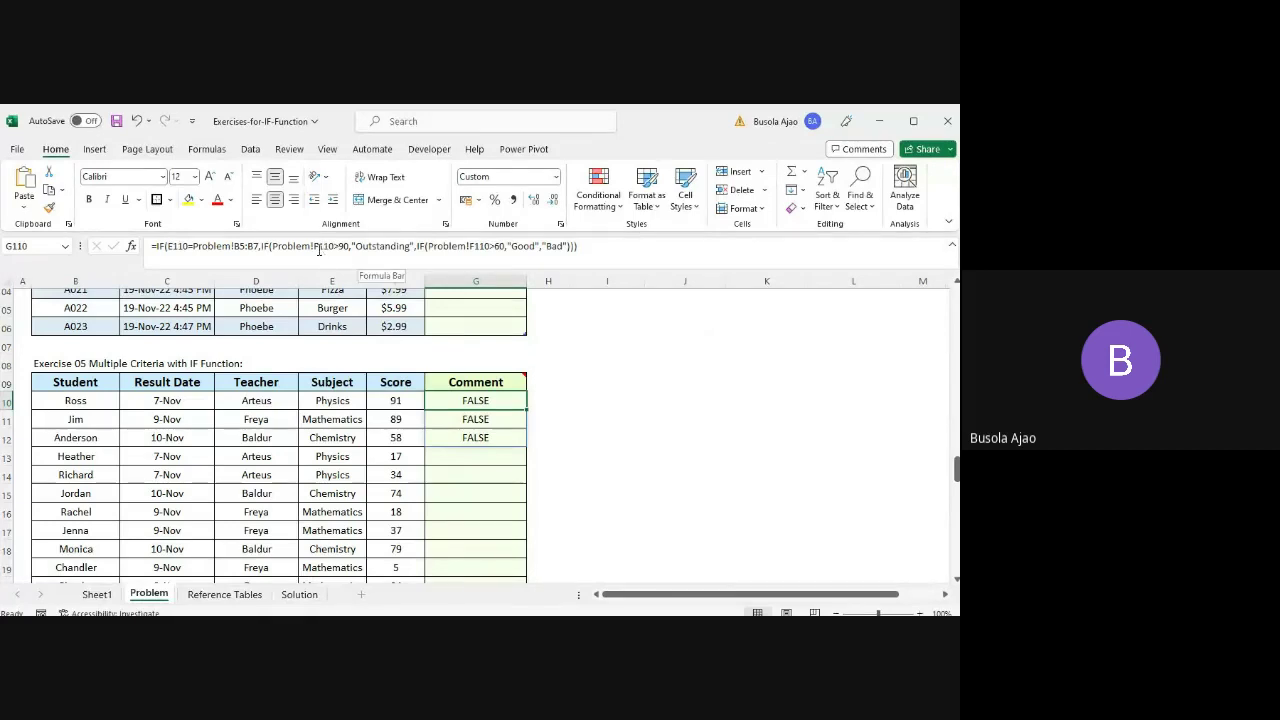
- Replace the Problem!B5:B7 reference in G110's formula with the text "Physics" as the subject to match
{"action": "left_click", "coordinate": [259, 245]}
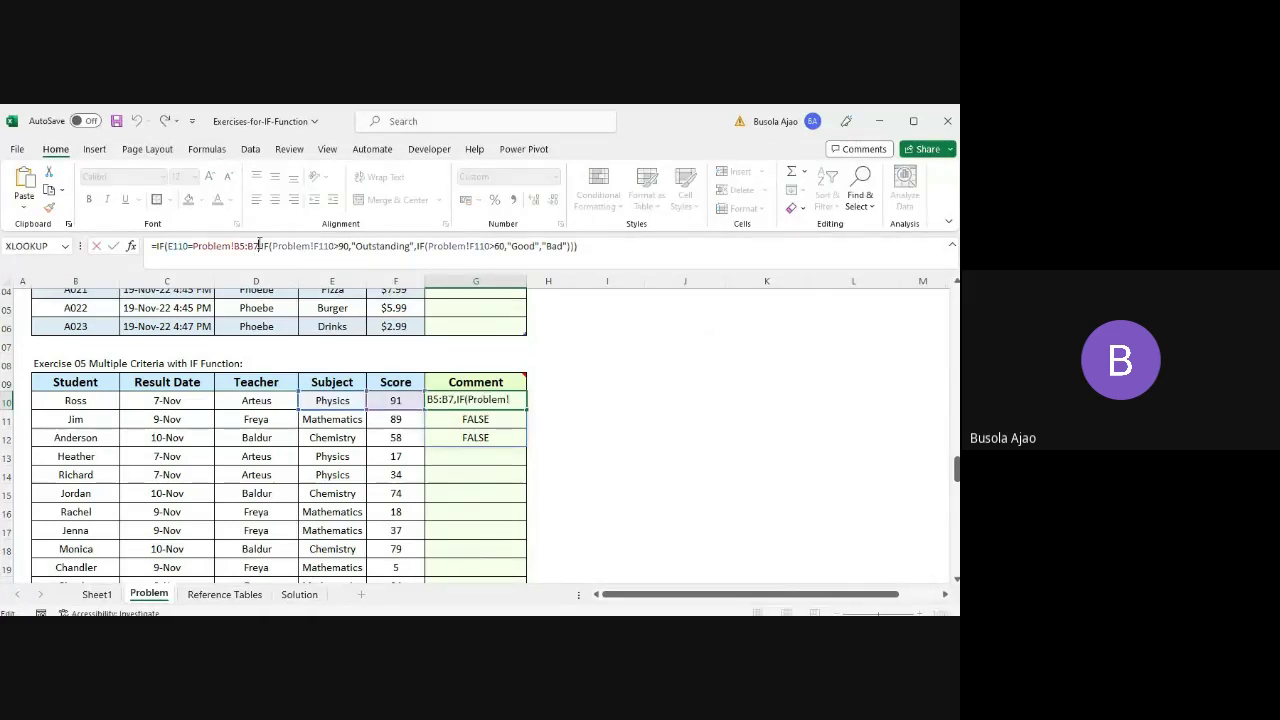
{"action": "key", "text": "BackSpace"}
{"action": "key", "text": "BackSpace"}
{"action": "key", "text": "BackSpace"}
{"action": "key", "text": "BackSpace"}
{"action": "key", "text": "BackSpace"}
{"action": "key", "text": "BackSpace"}
{"action": "key", "text": "BackSpace"}
{"action": "key", "text": "BackSpace"}
{"action": "key", "text": "BackSpace"}
{"action": "key", "text": "BackSpace"}
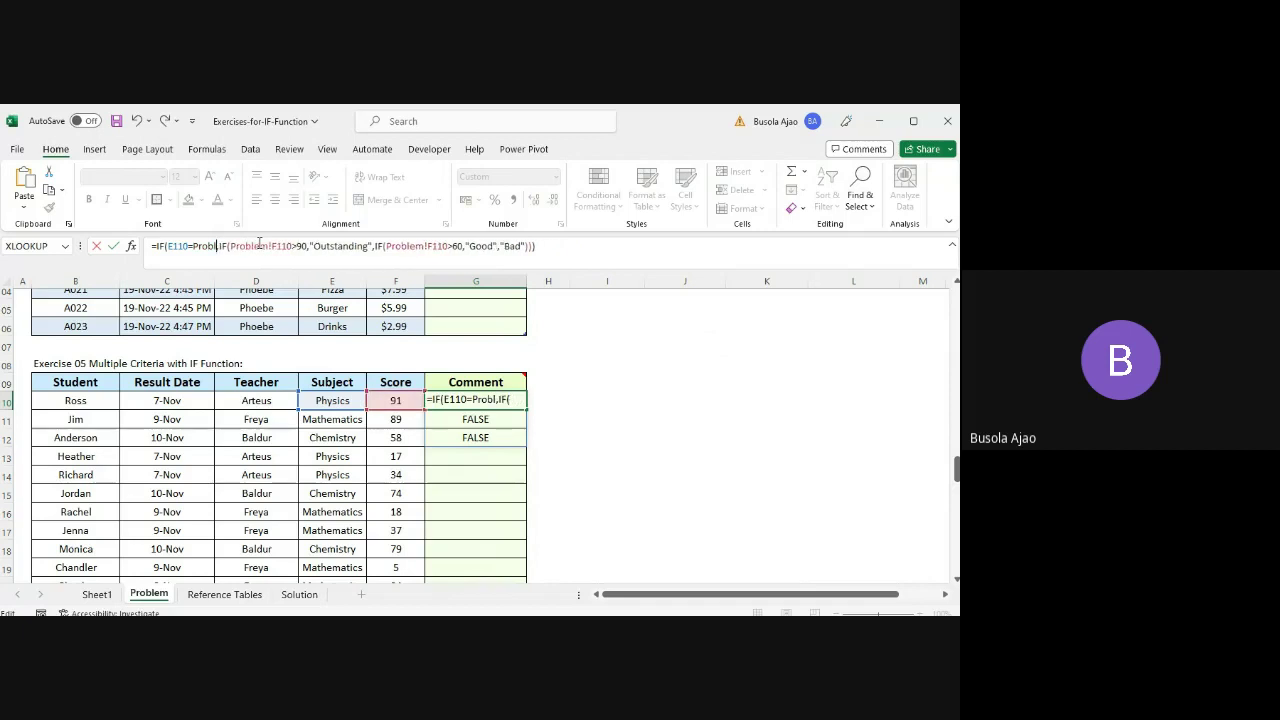
{"action": "key", "text": "BackSpace"}
{"action": "key", "text": "BackSpace"}
{"action": "key", "text": "BackSpace"}
{"action": "type", "text": "\""}
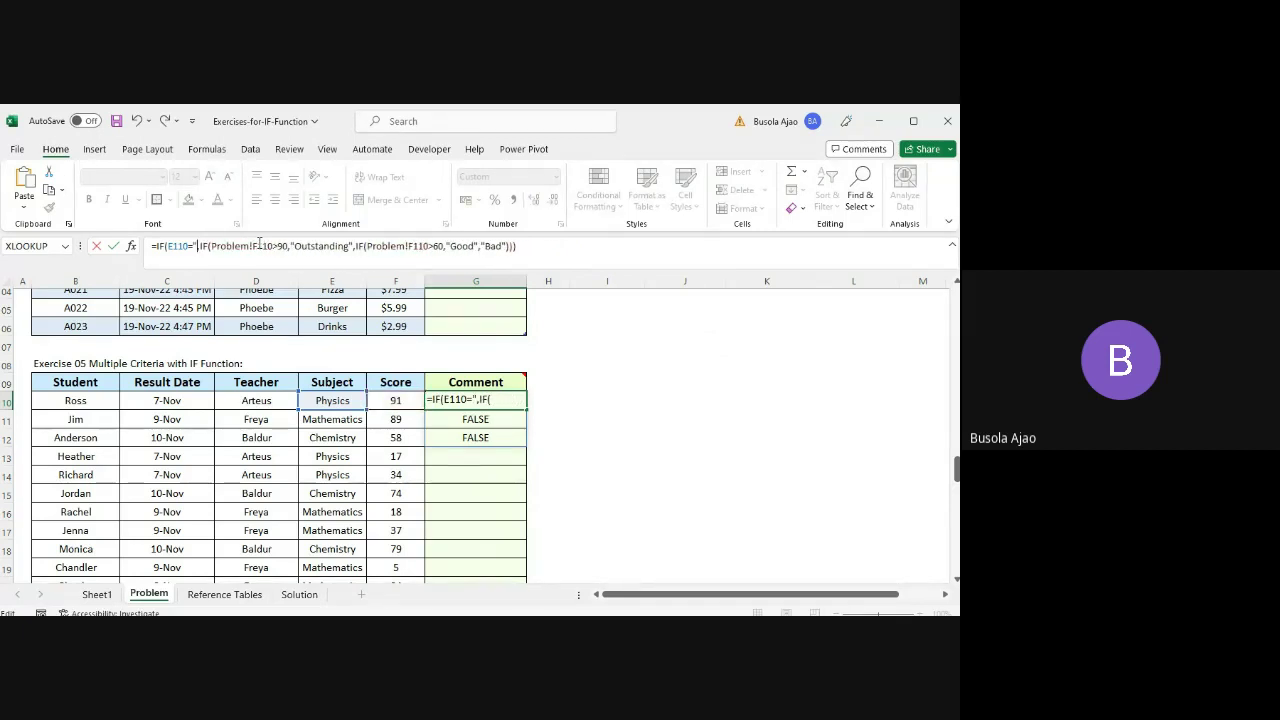
{"action": "type", "text": "Physics"}
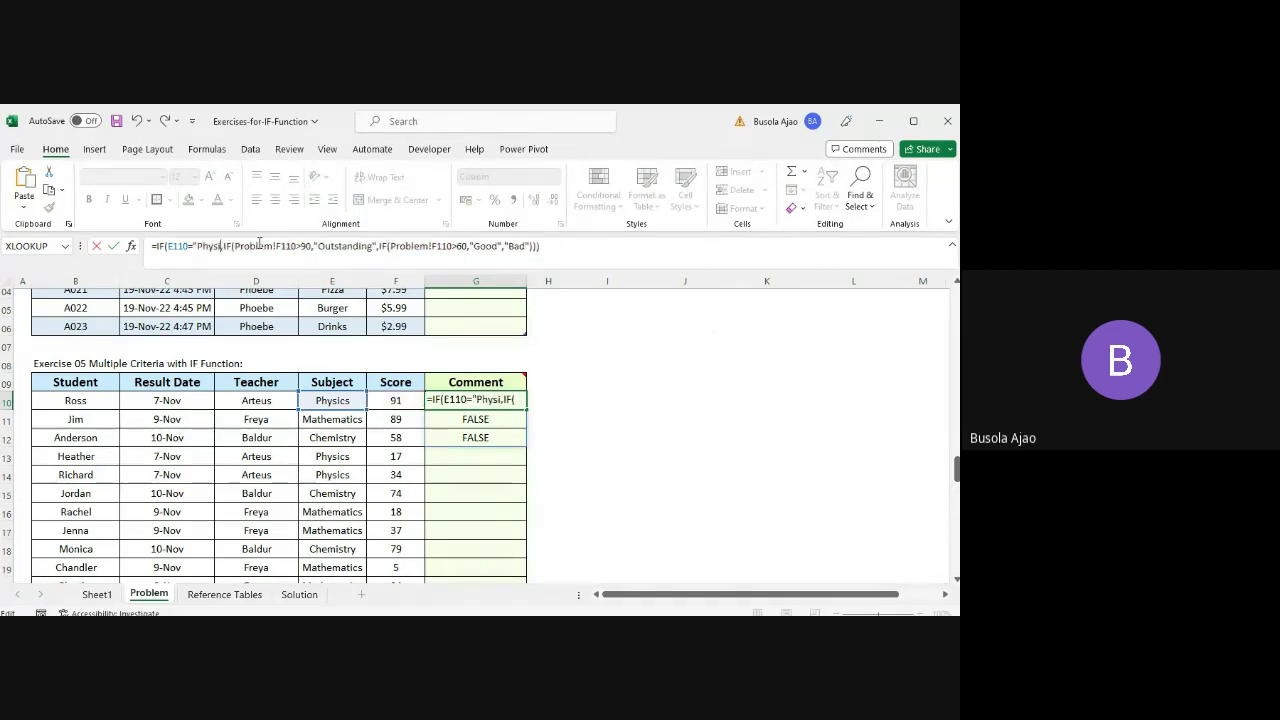
{"action": "type", "text": "\""}
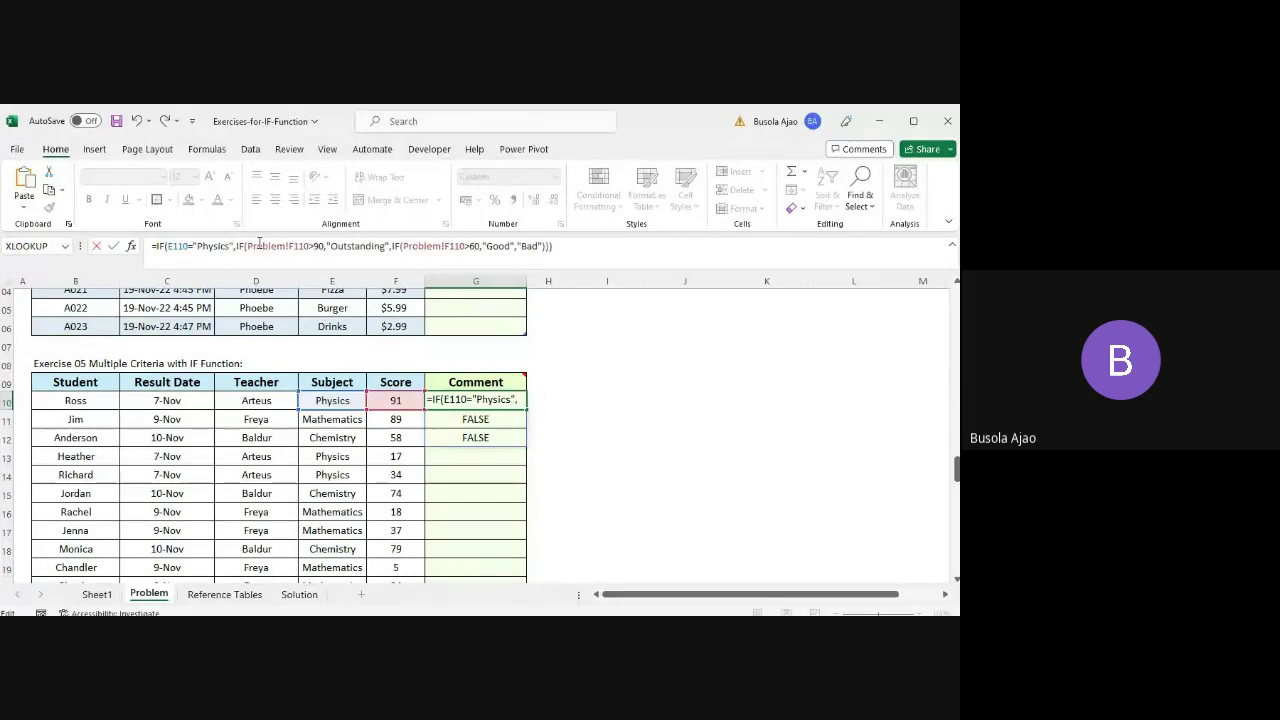
{"action": "key", "text": "Return"}
{"action": "key", "text": "Up"}
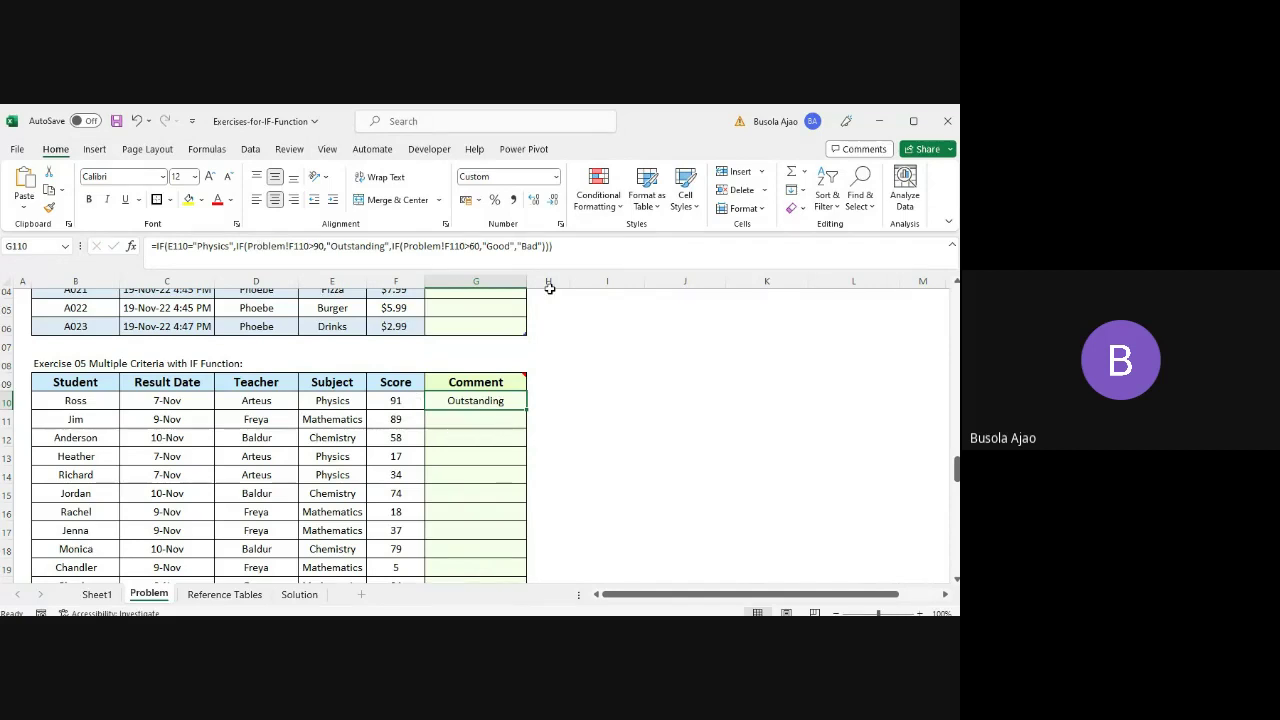
{"action": "key", "text": "alt+Tab"}
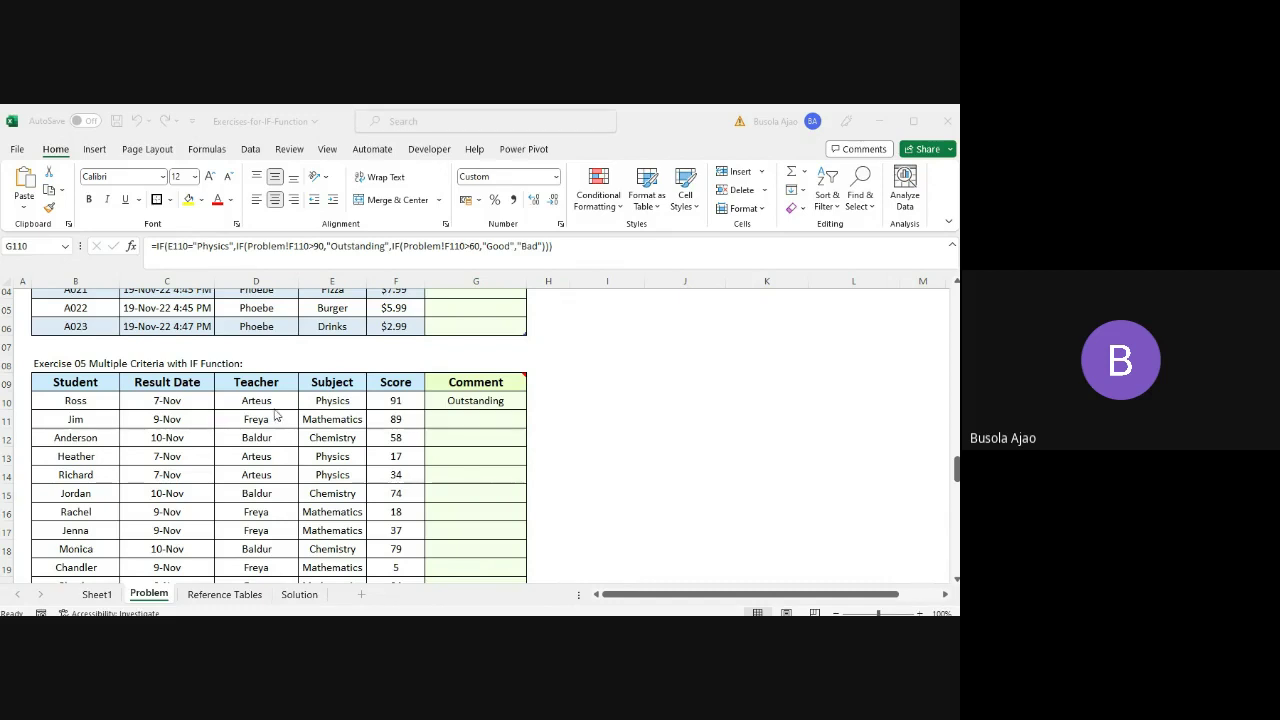
{"action": "key", "text": "alt+Tab"}
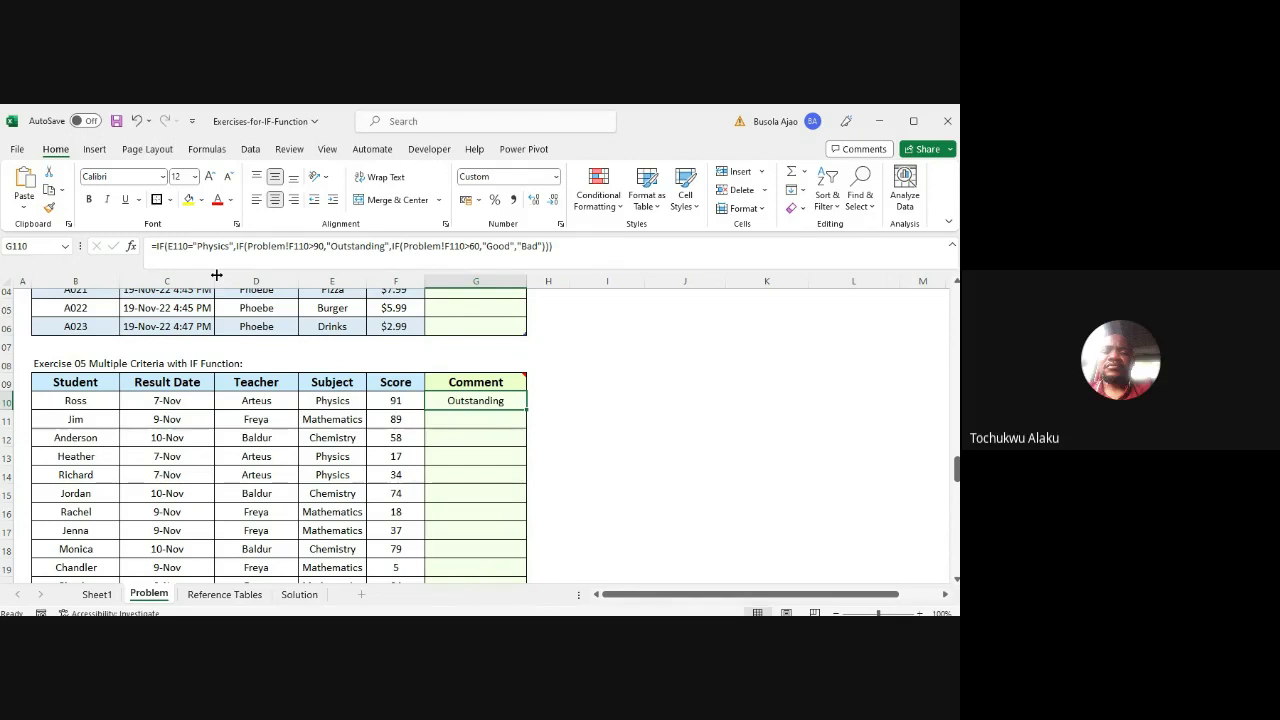
{"action": "key", "text": "alt+Tab"}
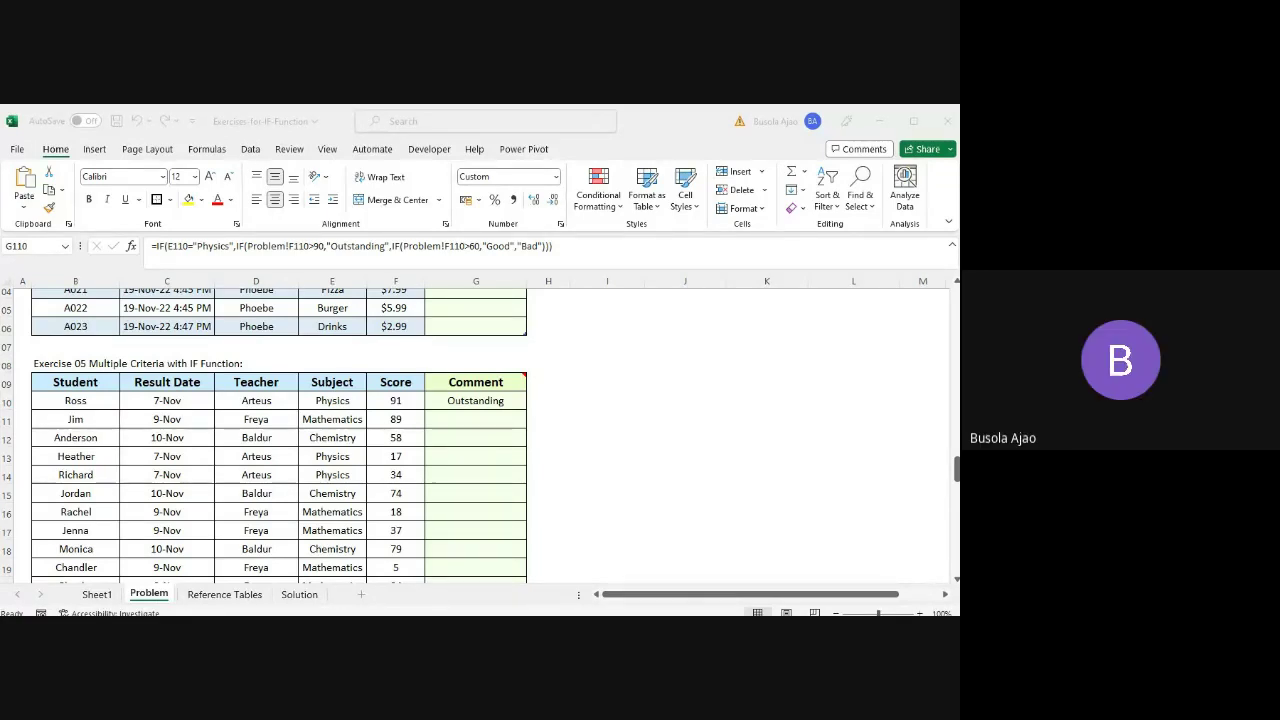
{"action": "left_click", "coordinate": [216, 275]}
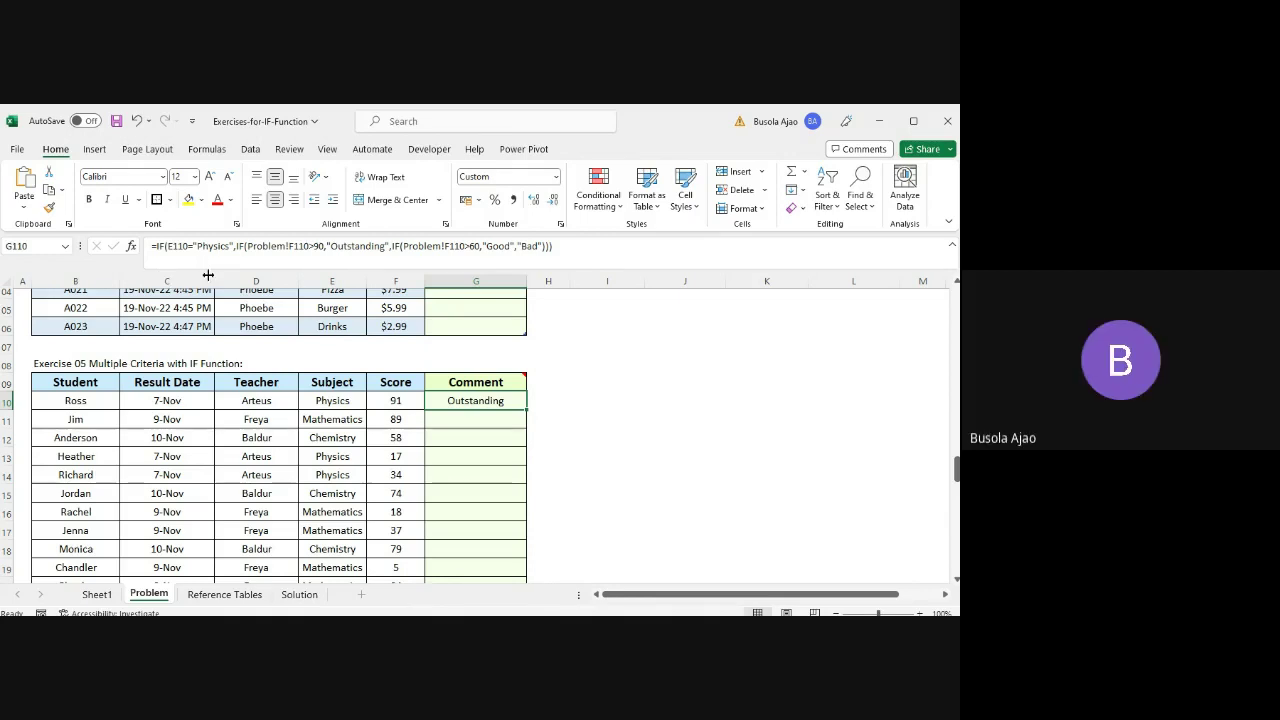
- Compare the Physics criteria on the Reference Tables sheet with the nested IF conditions in G110's formula
{"action": "left_click", "coordinate": [234, 596]}
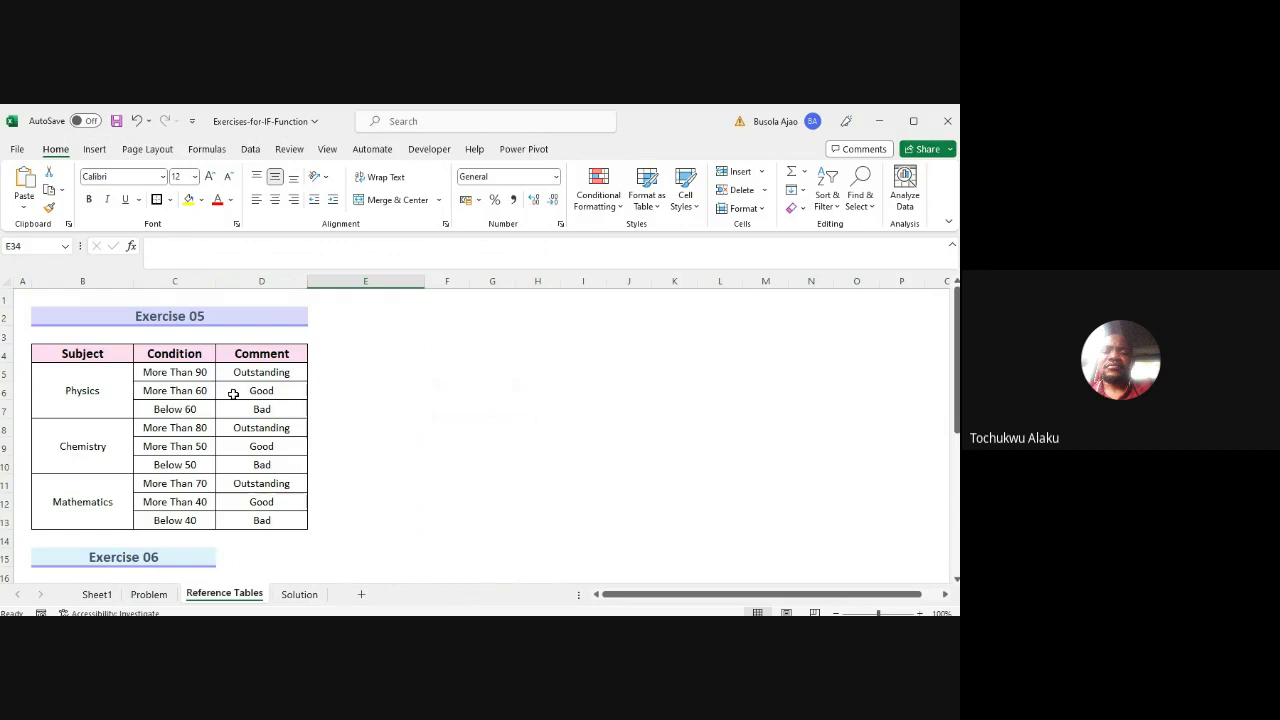
{"action": "left_click", "coordinate": [92, 400]}
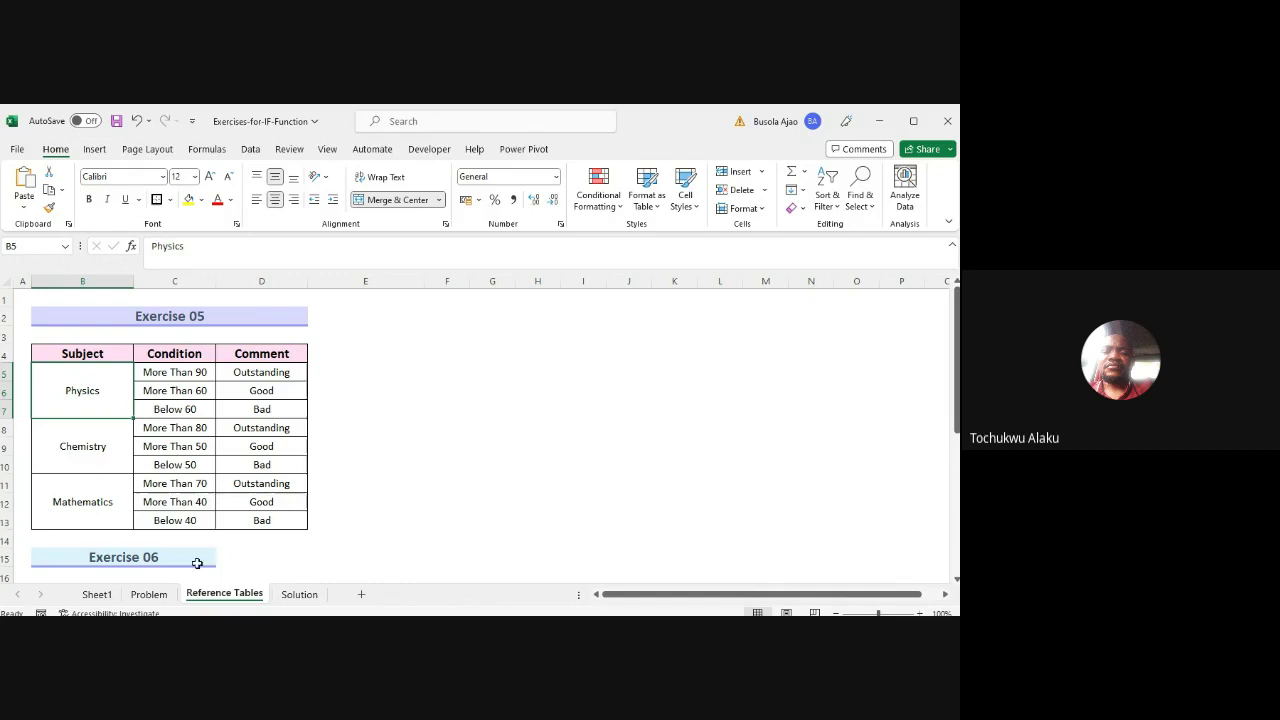
{"action": "left_click", "coordinate": [148, 594]}
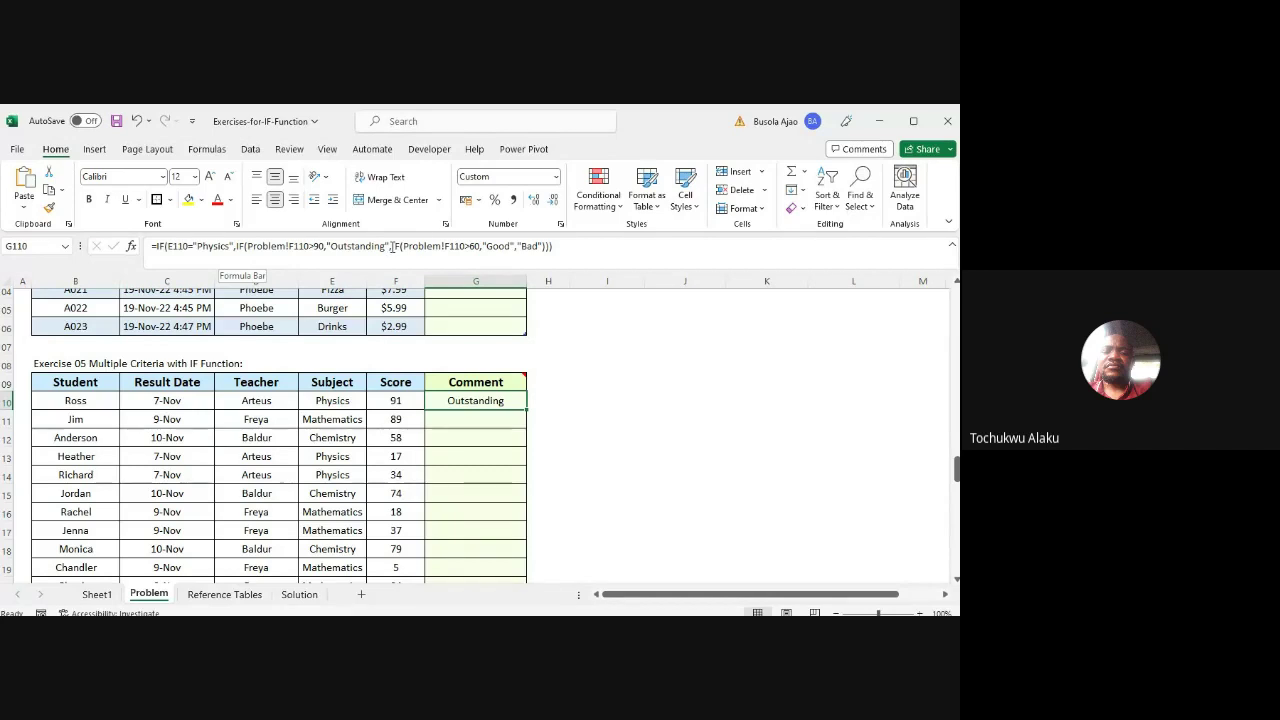
{"action": "left_click_drag", "start_coordinate": [391, 247], "coordinate": [513, 247]}
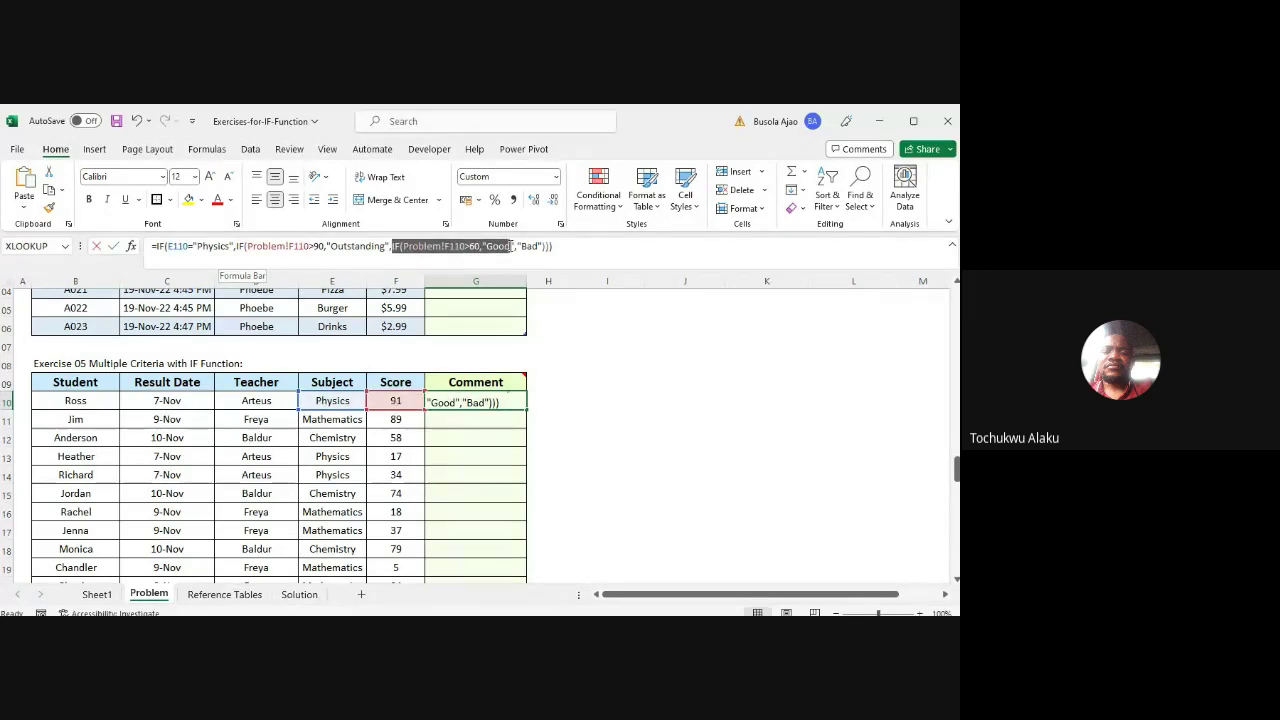
{"action": "left_click", "coordinate": [566, 253]}
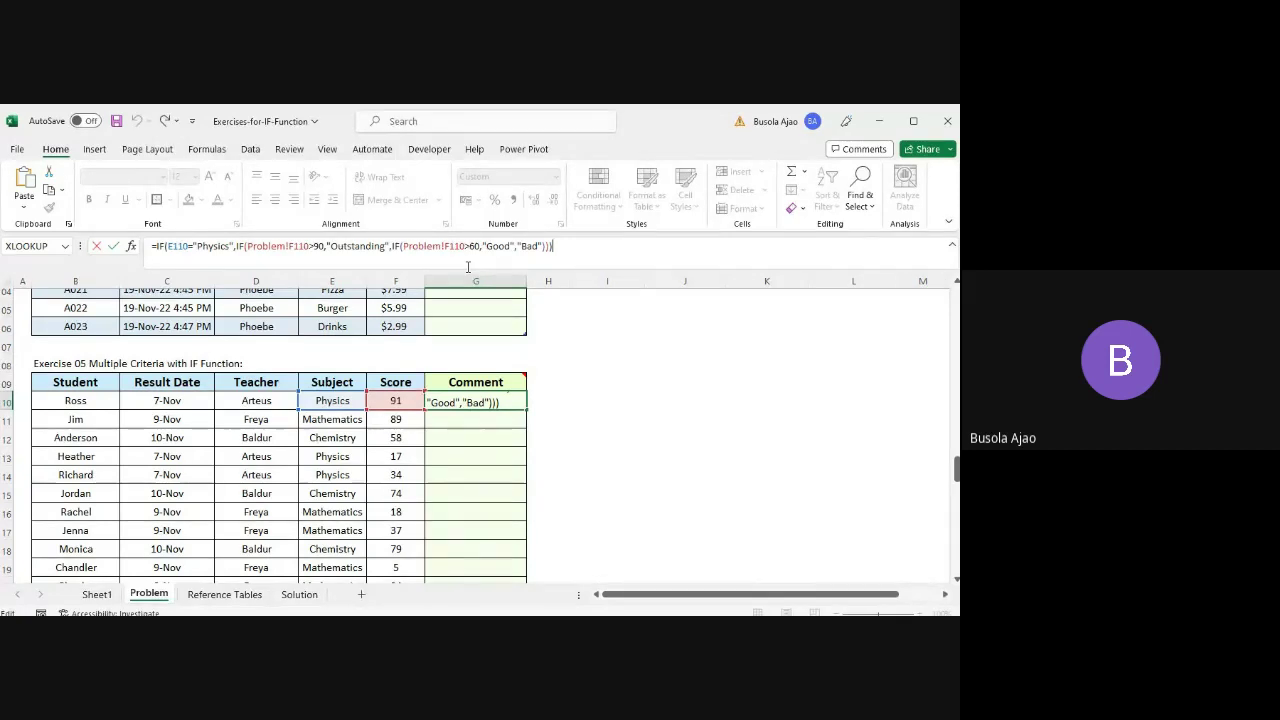
{"action": "key", "text": "alt+Tab"}
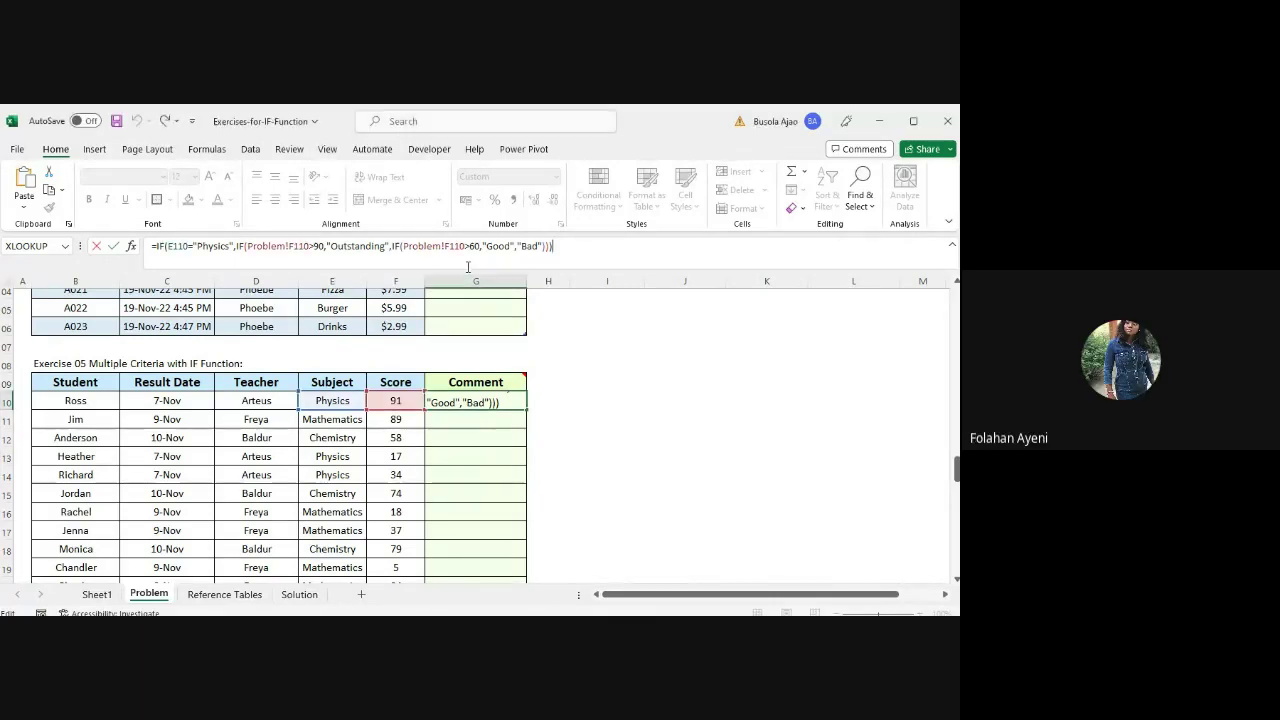
{"action": "key", "text": "ctrl+Return"}
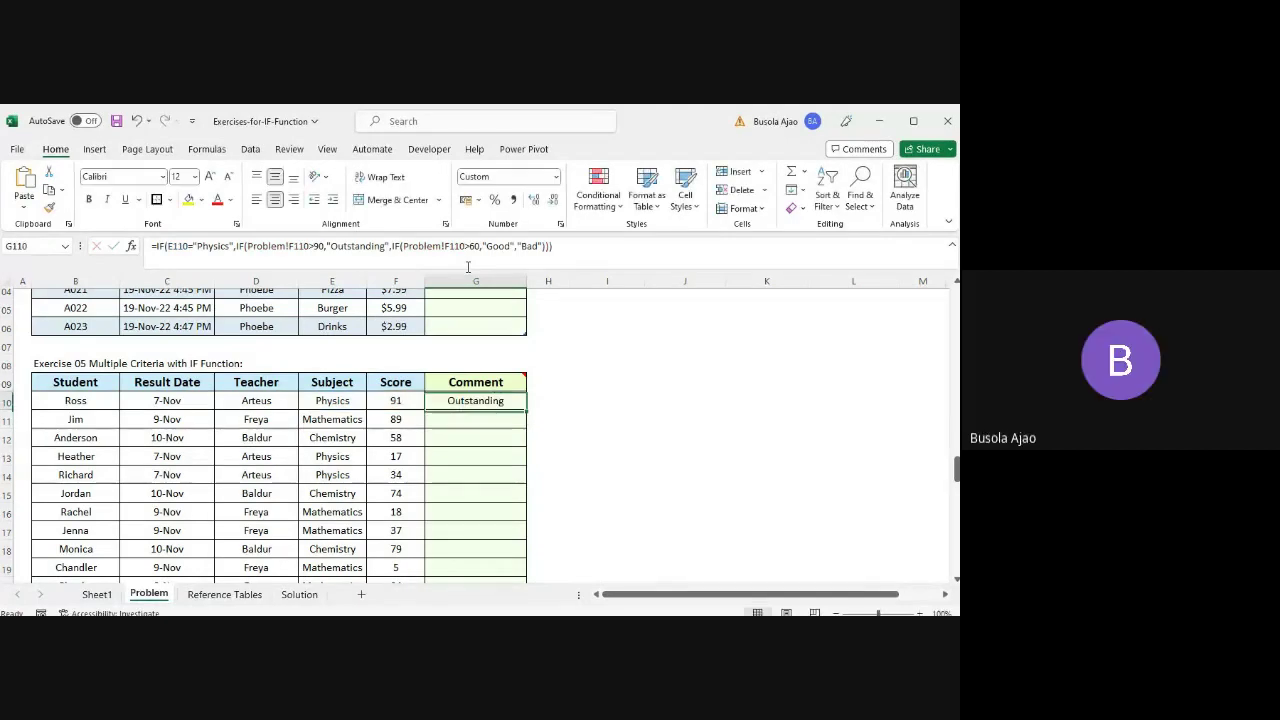
- Read the Exercise 05 instructions in the text box on the Problem sheet and check the Exercise 05 criteria on Reference Tables
{"action": "key", "text": "Right"}
{"action": "key", "text": "Right"}
{"action": "key", "text": "ctrl+Up"}
{"action": "key", "text": "Up"}
{"action": "key", "text": "Up"}
{"action": "key", "text": "Up"}
{"action": "key", "text": "Up"}
{"action": "key", "text": "Up"}
{"action": "key", "text": "Up"}
{"action": "key", "text": "Up"}
{"action": "key", "text": "Up"}
{"action": "key", "text": "Up"}
{"action": "key", "text": "Up"}
{"action": "key", "text": "Up"}
{"action": "key", "text": "Up"}
{"action": "key", "text": "Up"}
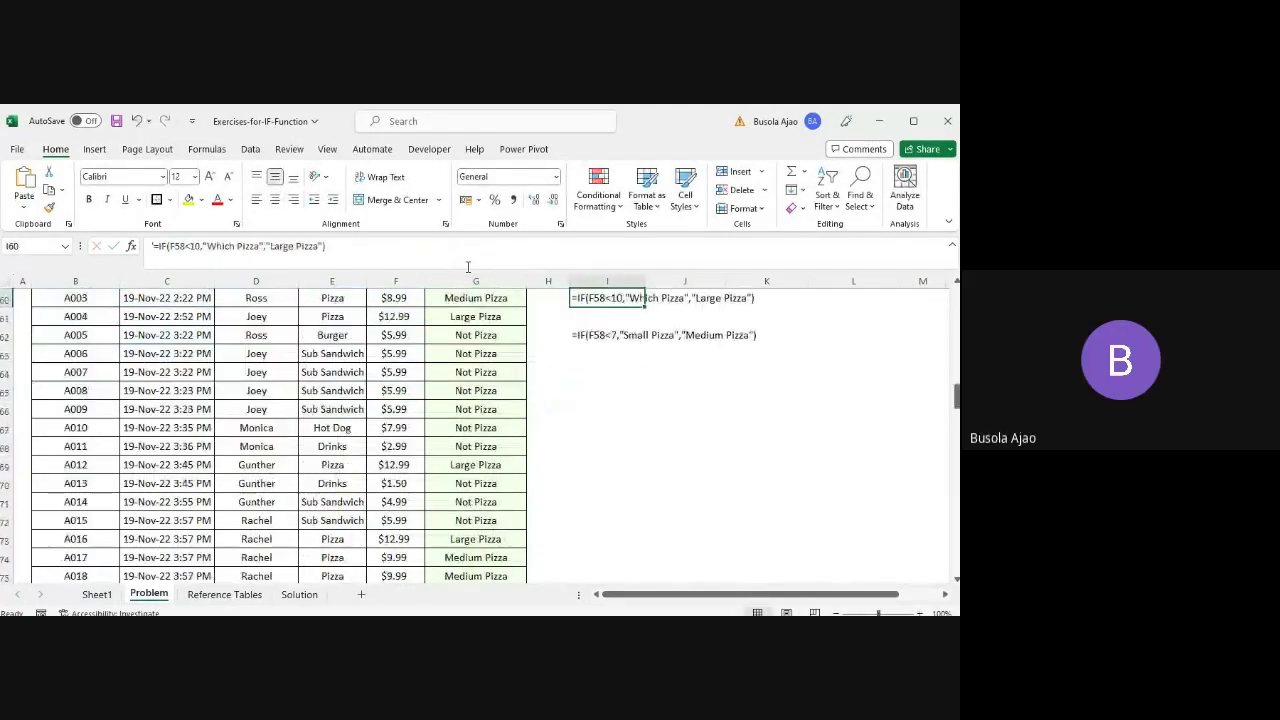
{"action": "key", "text": "Up"}
{"action": "key", "text": "Up"}
{"action": "key", "text": "Up"}
{"action": "key", "text": "Up"}
{"action": "key", "text": "Up"}
{"action": "key", "text": "Up"}
{"action": "key", "text": "Up"}
{"action": "key", "text": "Up"}
{"action": "key", "text": "Up"}
{"action": "key", "text": "Up"}
{"action": "key", "text": "Up"}
{"action": "key", "text": "Up"}
{"action": "key", "text": "Up"}
{"action": "key", "text": "Up"}
{"action": "key", "text": "Up"}
{"action": "key", "text": "Up"}
{"action": "key", "text": "Up"}
{"action": "key", "text": "Up"}
{"action": "key", "text": "Up"}
{"action": "key", "text": "Up"}
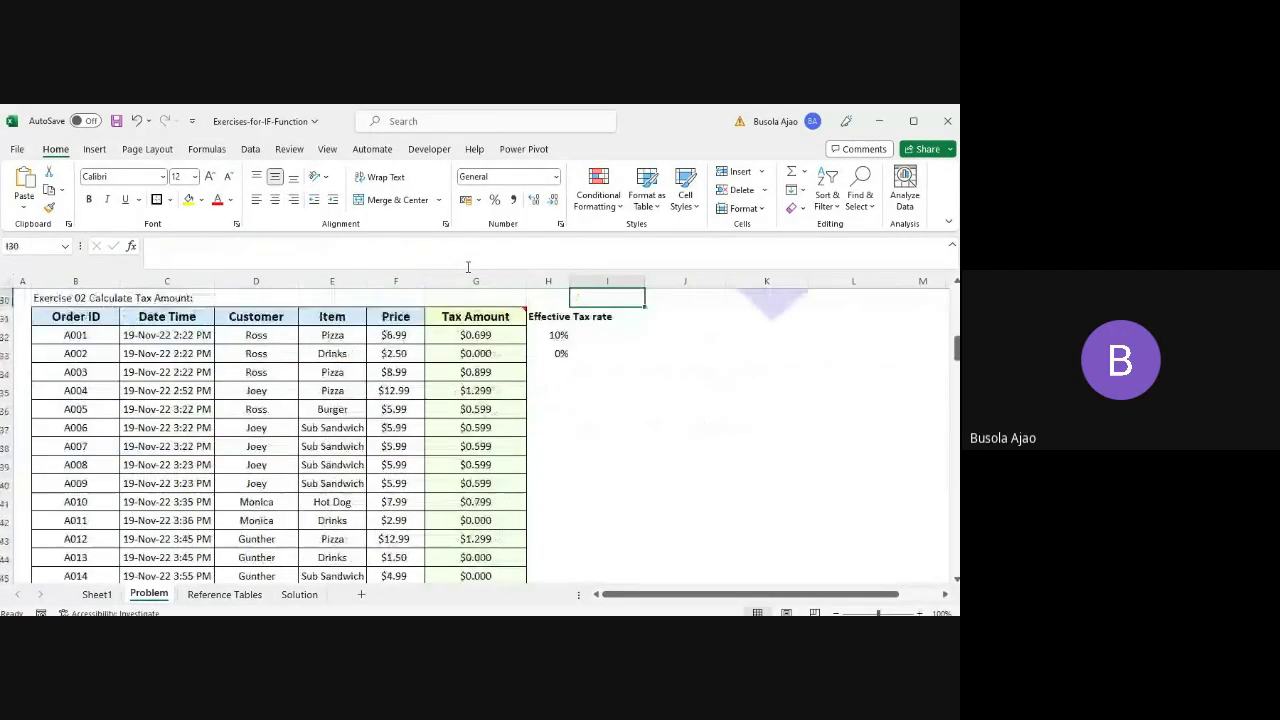
{"action": "key", "text": "Down"}
{"action": "key", "text": "Down"}
{"action": "key", "text": "Down"}
{"action": "key", "text": "Down"}
{"action": "key", "text": "Down"}
{"action": "key", "text": "Down"}
{"action": "key", "text": "Down"}
{"action": "key", "text": "Down"}
{"action": "key", "text": "Down"}
{"action": "key", "text": "Down"}
{"action": "key", "text": "Down"}
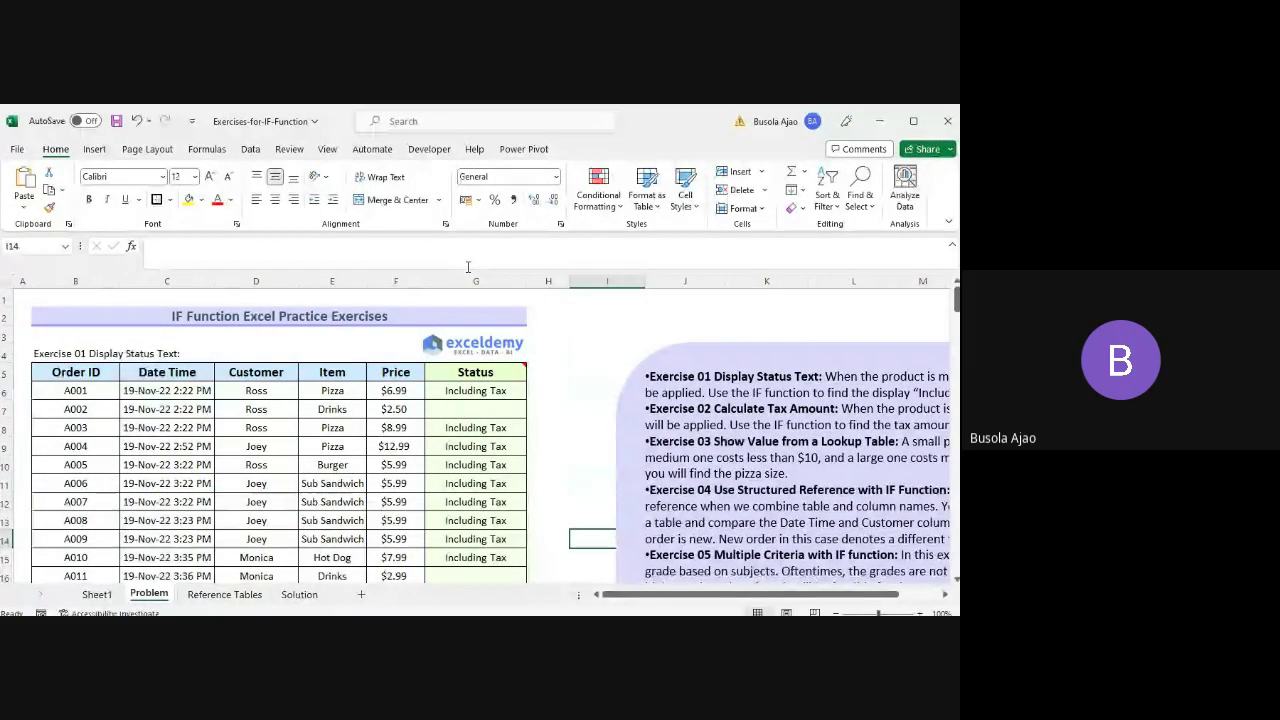
{"action": "left_click_drag", "start_coordinate": [866, 600], "coordinate": [916, 600]}
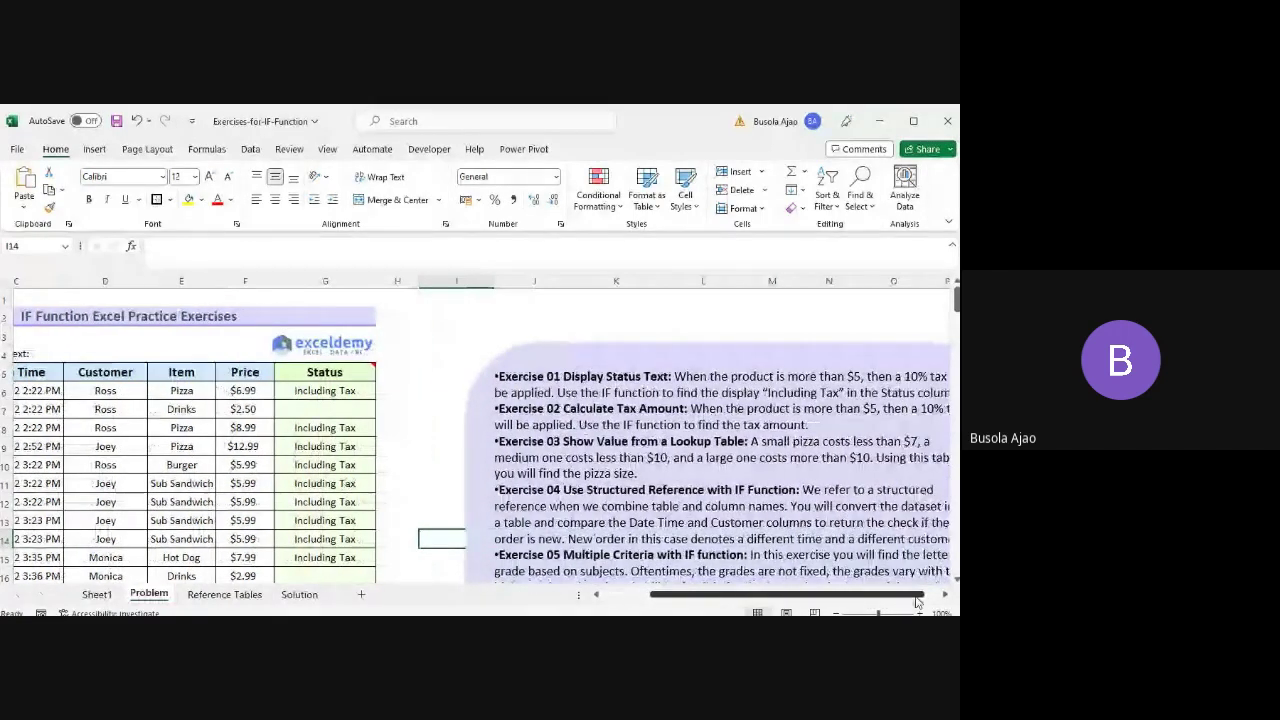
{"action": "scroll", "coordinate": [476, 436], "scroll_direction": "down", "scroll_amount": 3}
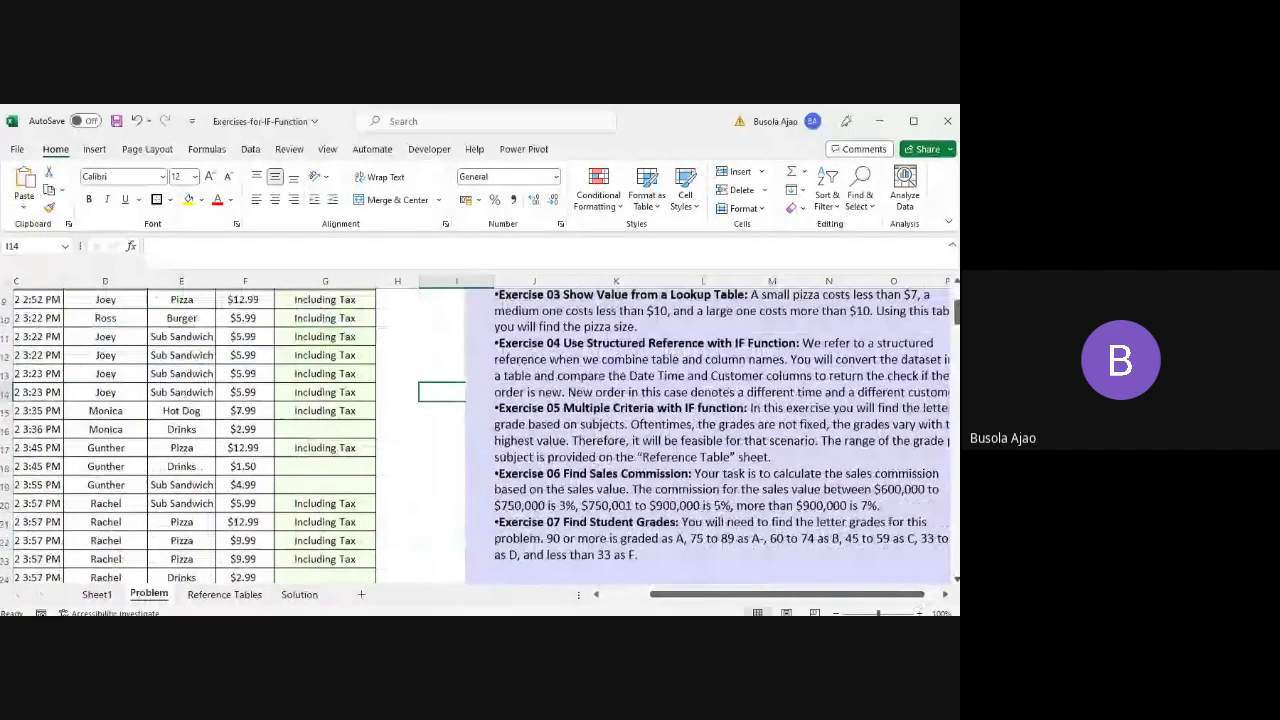
{"action": "scroll", "coordinate": [780, 536], "scroll_direction": "right", "scroll_amount": 1}
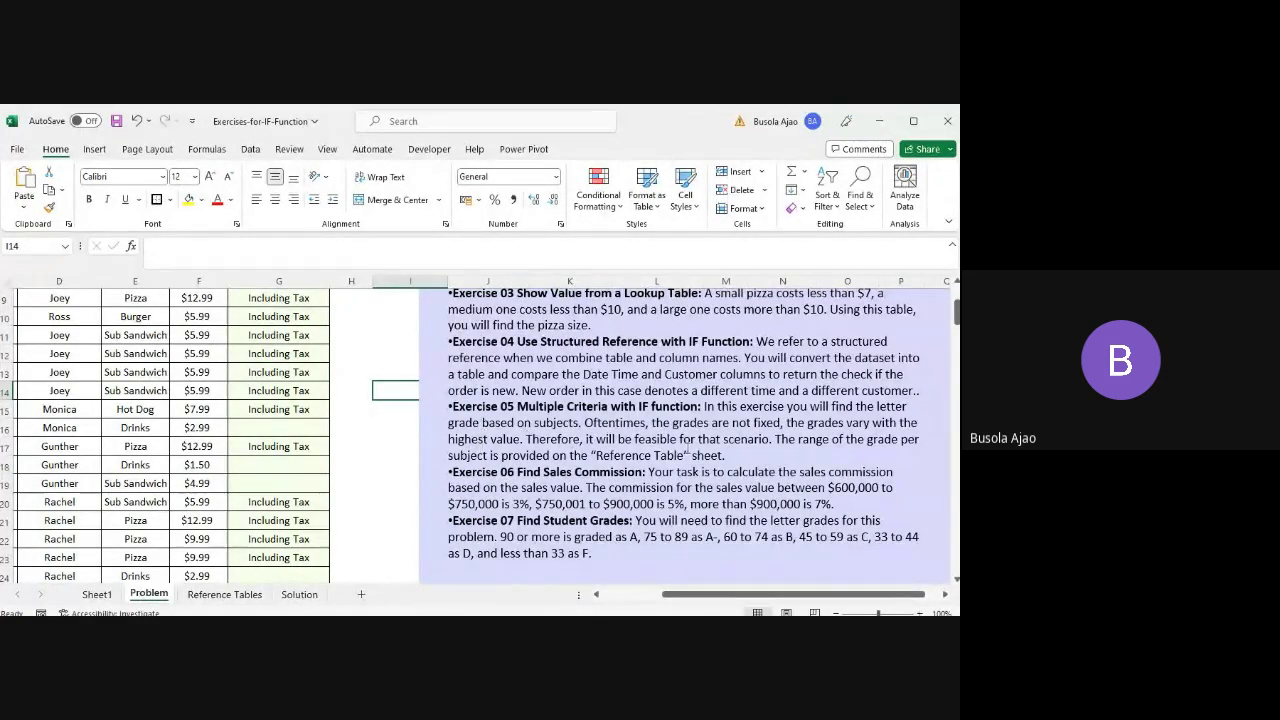
{"action": "left_click", "coordinate": [225, 595]}
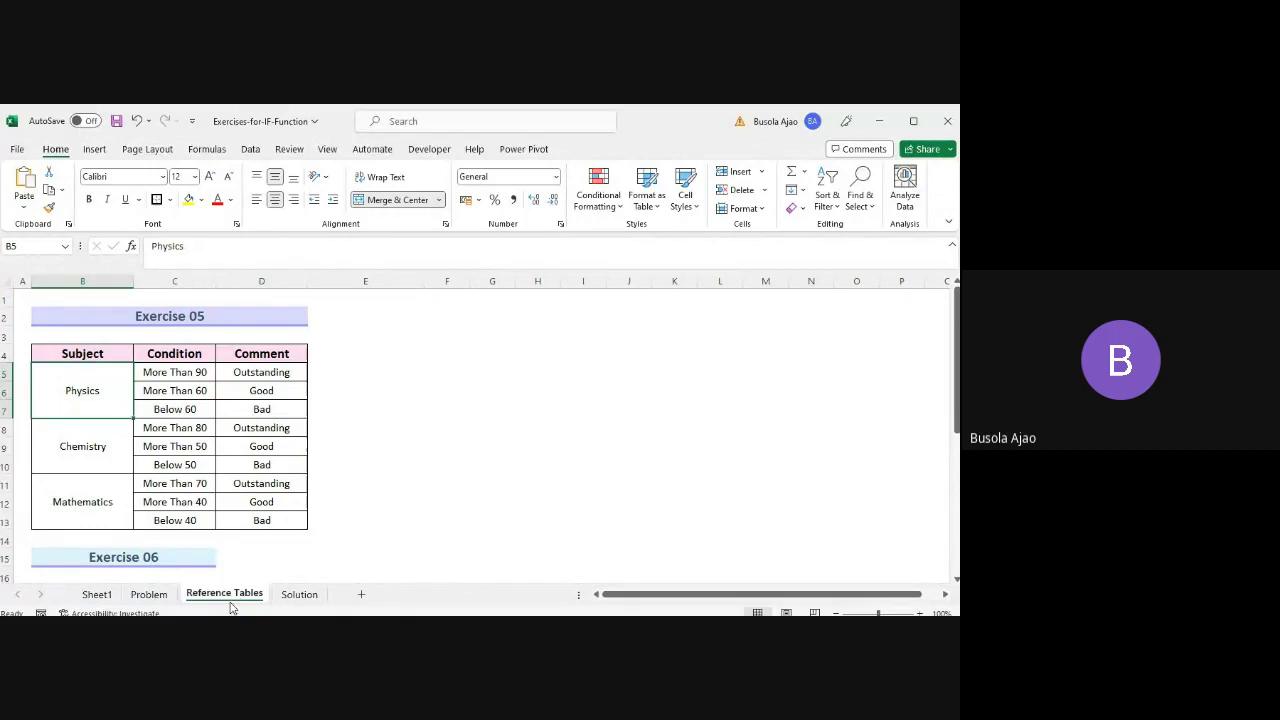
{"action": "left_click", "coordinate": [150, 595]}
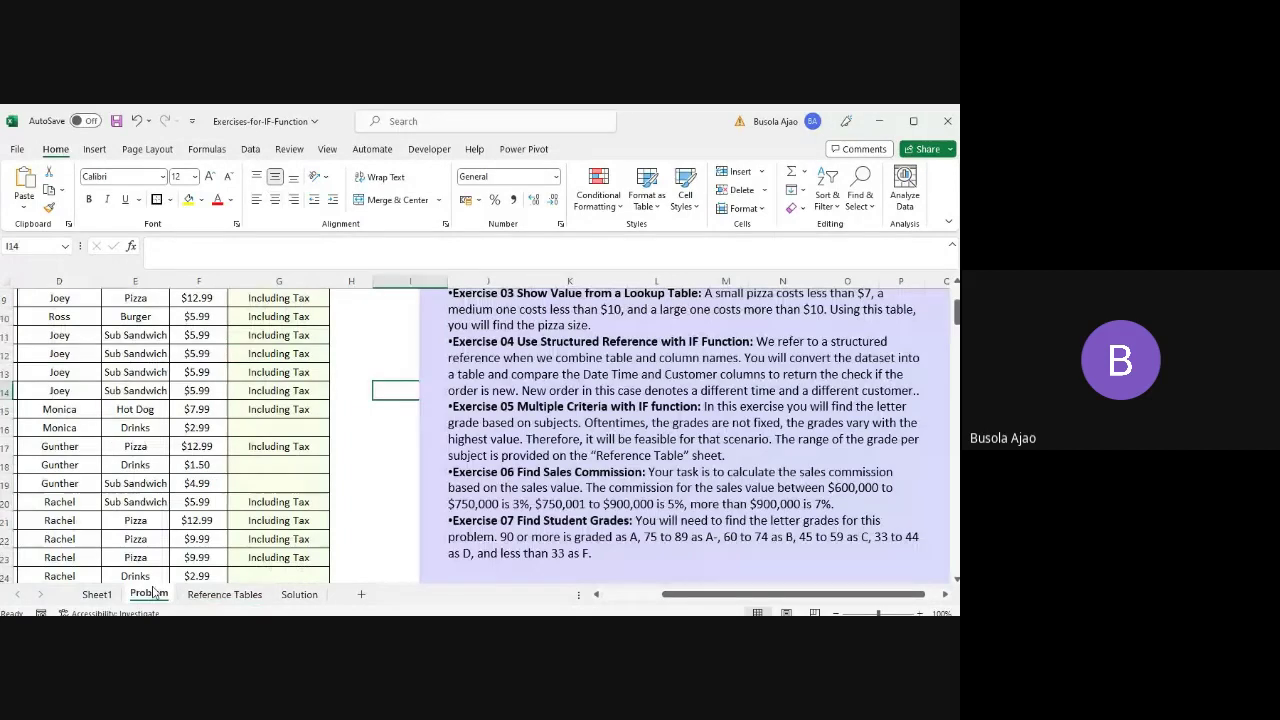
{"action": "key", "text": "alt+Tab"}
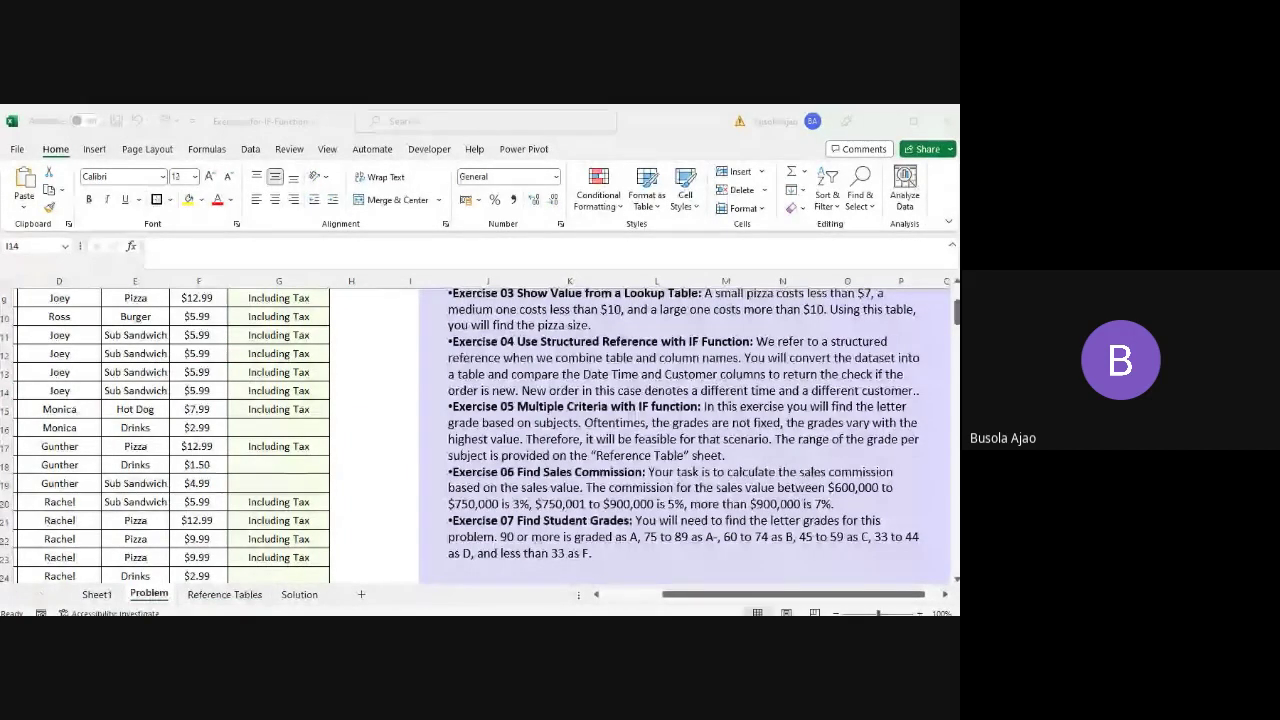
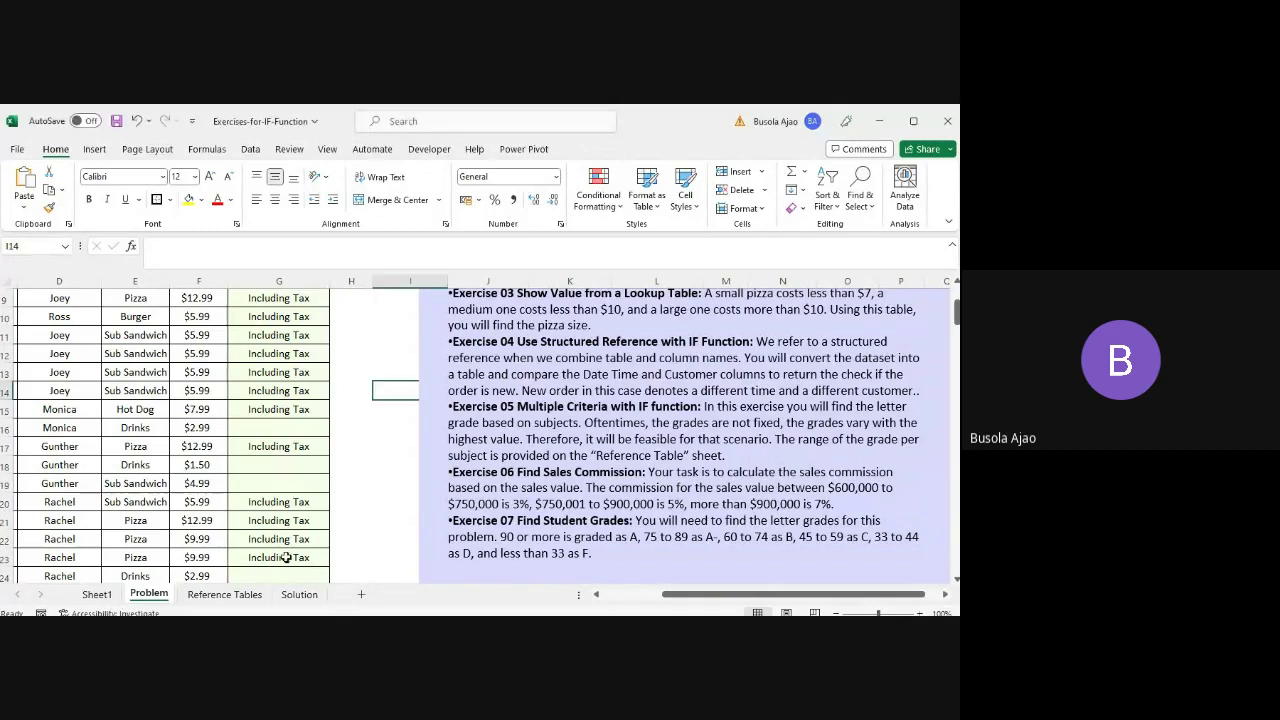
- Return to the Exercise 05 table and select the first student's Comment cell, G110, to examine its formula
{"action": "key", "text": "Left"}
{"action": "key", "text": "Left"}
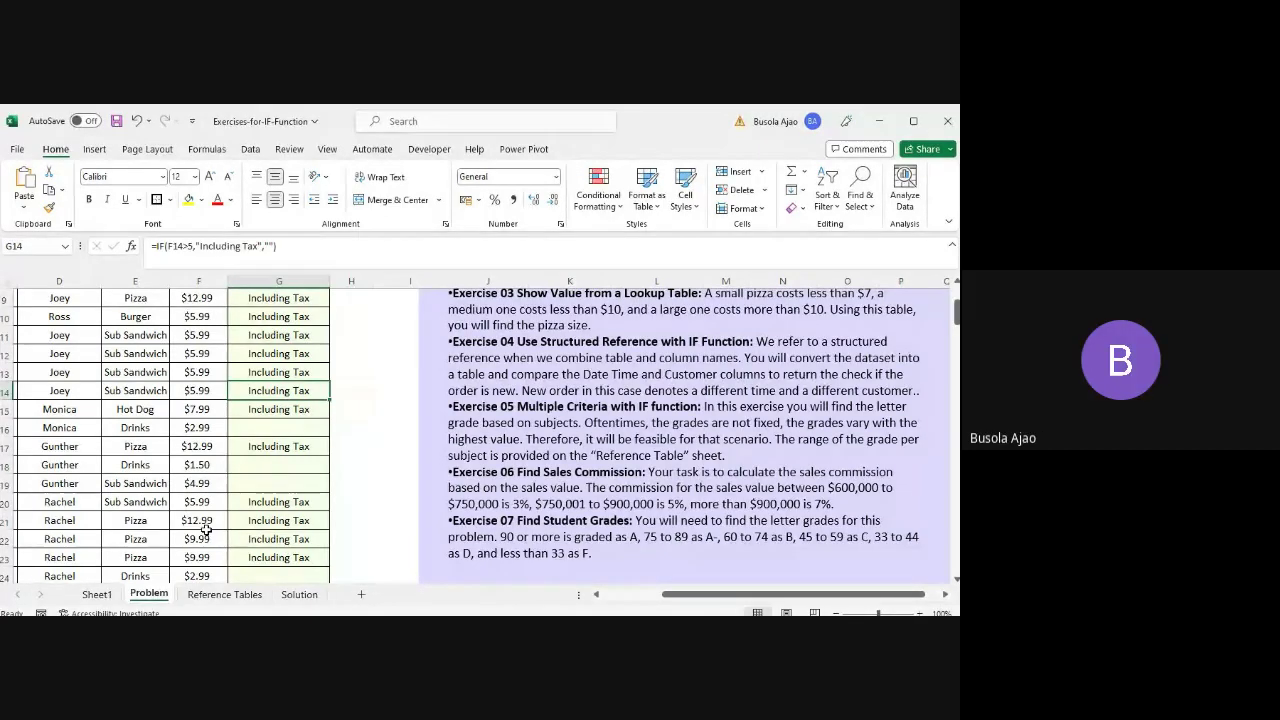
{"action": "key", "text": "Page_Down"}
{"action": "key", "text": "Page_Down"}
{"action": "key", "text": "Page_Down"}
{"action": "key", "text": "Page_Down"}
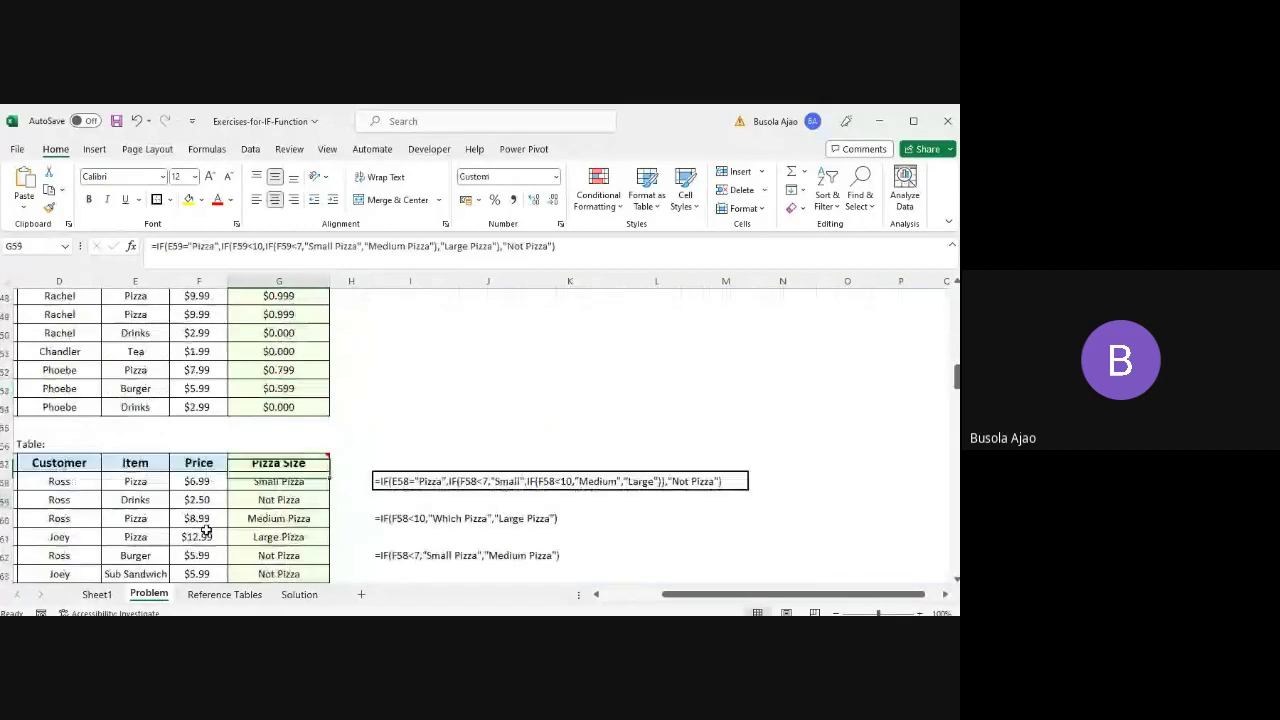
{"action": "key", "text": "Left"}
{"action": "key", "text": "Left"}
{"action": "key", "text": "Left"}
{"action": "key", "text": "Left"}
{"action": "key", "text": "Left"}
{"action": "key", "text": "Left"}
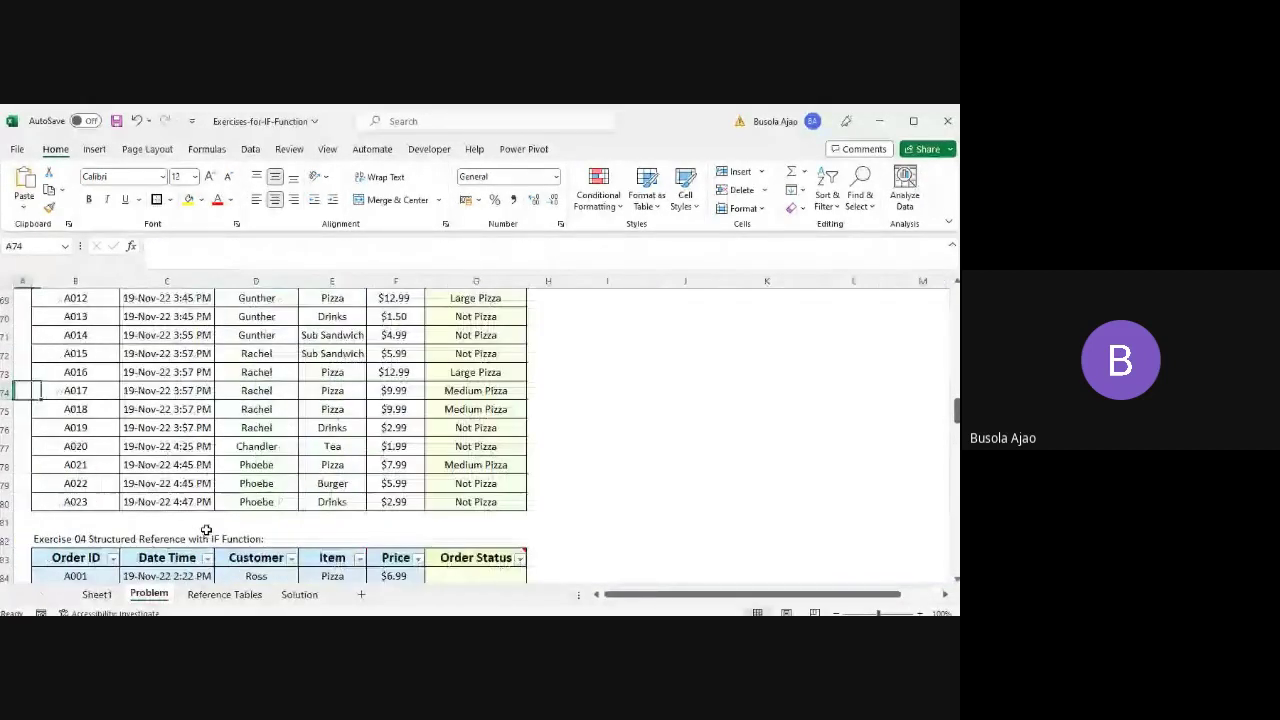
{"action": "key", "text": "Down"}
{"action": "key", "text": "Down"}
{"action": "key", "text": "Down"}
{"action": "key", "text": "Down"}
{"action": "key", "text": "Down"}
{"action": "key", "text": "Down"}
{"action": "key", "text": "Down"}
{"action": "key", "text": "Down"}
{"action": "key", "text": "Down"}
{"action": "key", "text": "Down"}
{"action": "key", "text": "Down"}
{"action": "key", "text": "Down"}
{"action": "key", "text": "Down"}
{"action": "key", "text": "Down"}
{"action": "key", "text": "Down"}
{"action": "key", "text": "Down"}
{"action": "key", "text": "Down"}
{"action": "key", "text": "Down"}
{"action": "key", "text": "Down"}
{"action": "key", "text": "Down"}
{"action": "key", "text": "Down"}
{"action": "key", "text": "Down"}
{"action": "key", "text": "Down"}
{"action": "key", "text": "Down"}
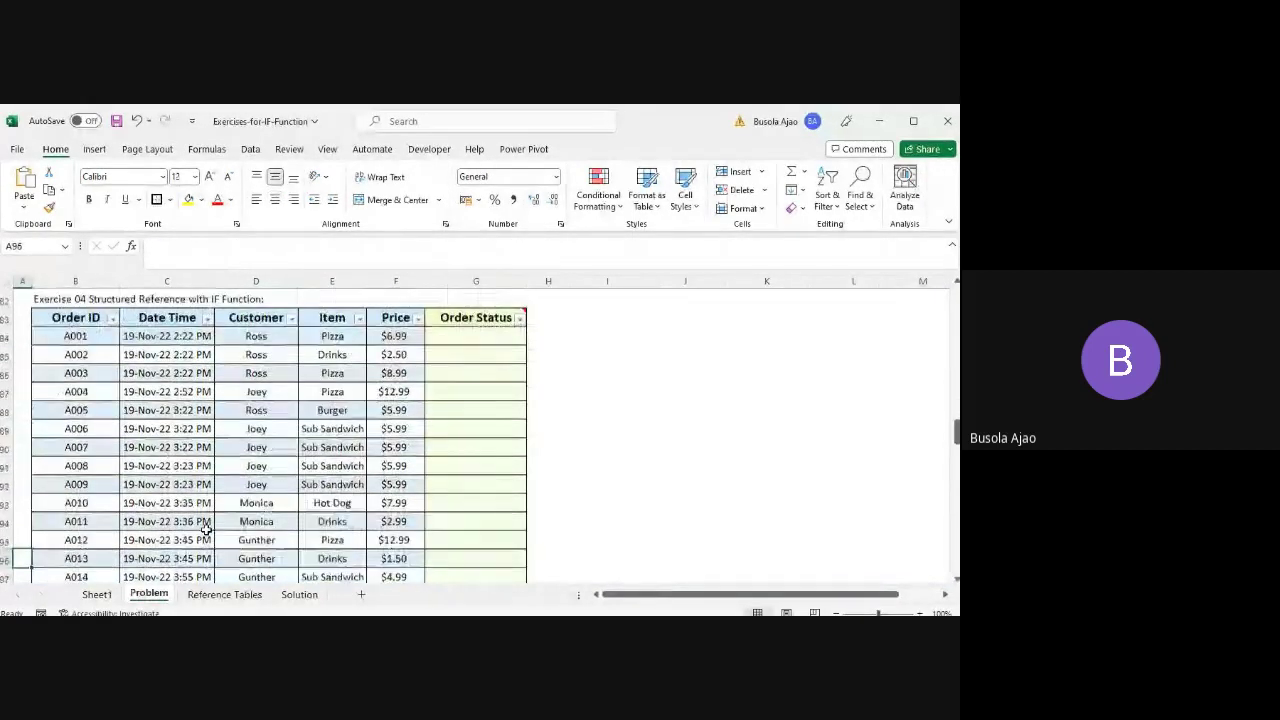
{"action": "key", "text": "Down"}
{"action": "key", "text": "Down"}
{"action": "key", "text": "Down"}
{"action": "key", "text": "Down"}
{"action": "key", "text": "Down"}
{"action": "key", "text": "Down"}
{"action": "key", "text": "Down"}
{"action": "key", "text": "Down"}
{"action": "key", "text": "Down"}
{"action": "key", "text": "Down"}
{"action": "key", "text": "Down"}
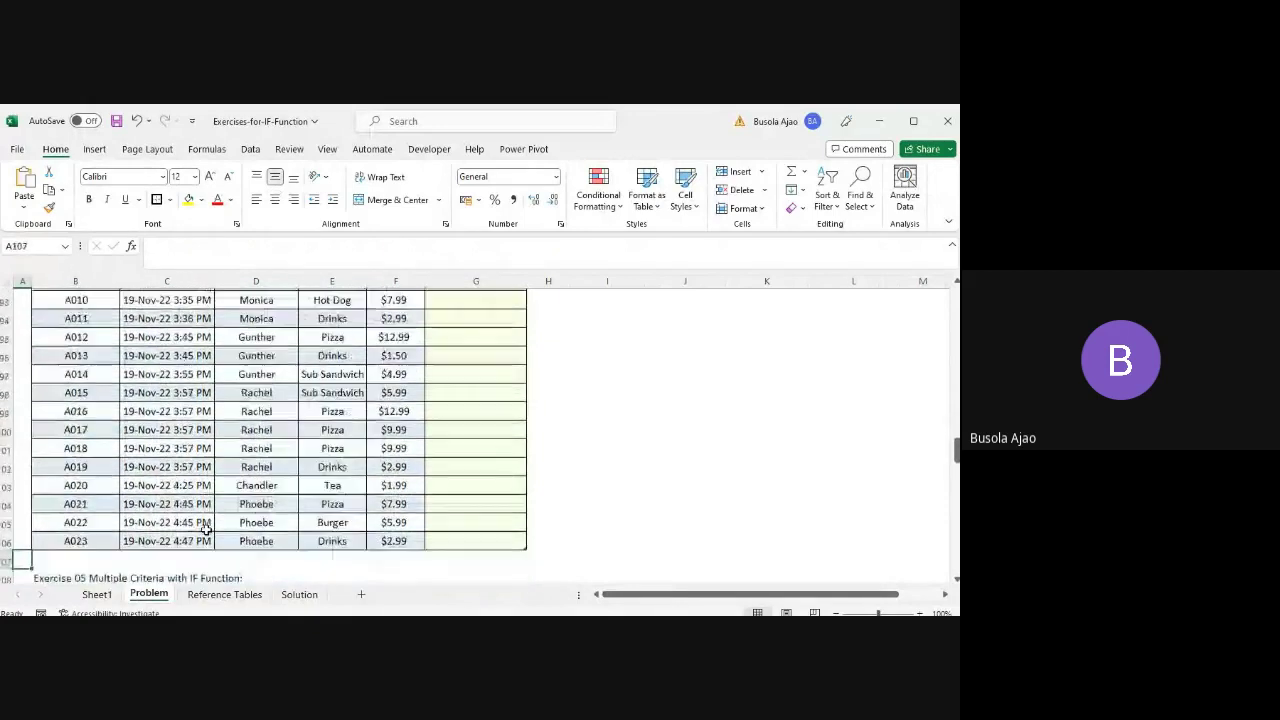
{"action": "key", "text": "Up"}
{"action": "key", "text": "Up"}
{"action": "key", "text": "Right"}
{"action": "key", "text": "Right"}
{"action": "key", "text": "Right"}
{"action": "key", "text": "Right"}
{"action": "key", "text": "Right"}
{"action": "key", "text": "Right"}
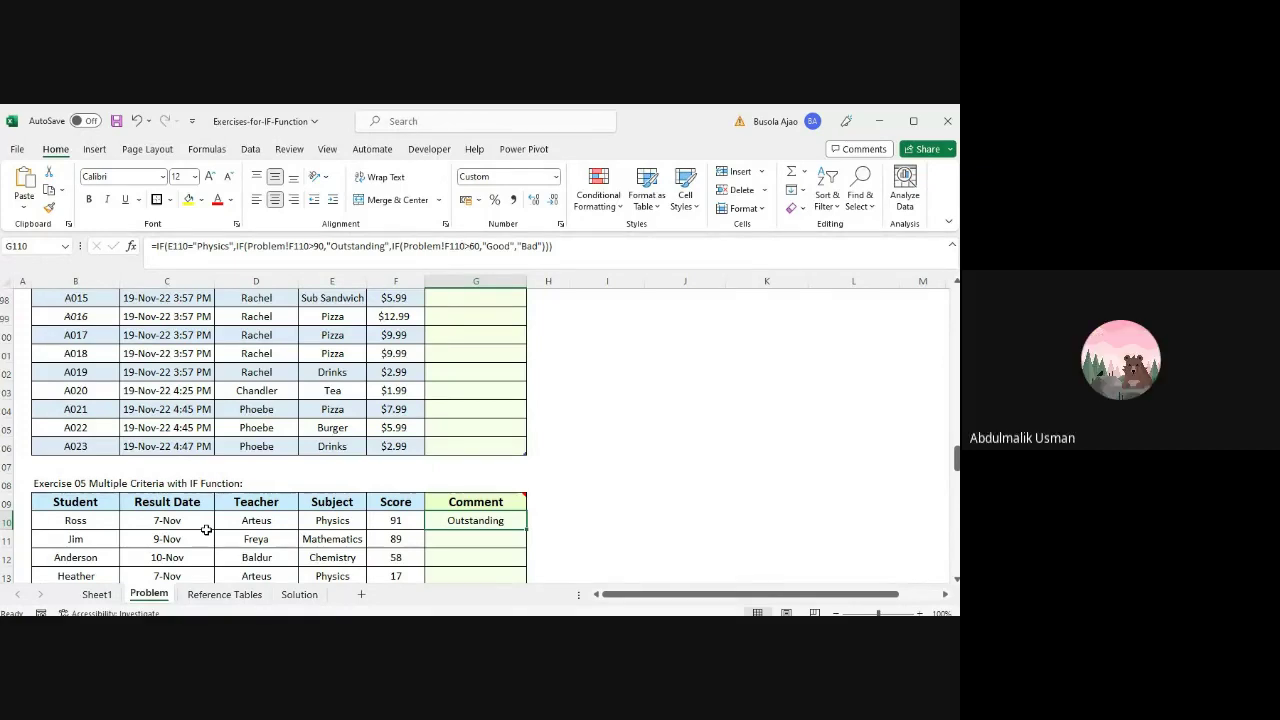
- Check the Exercise 05 criteria on the Reference Tables sheet and return to the Problem sheet
{"action": "left_click", "coordinate": [217, 594]}
{"action": "left_click", "coordinate": [158, 595]}
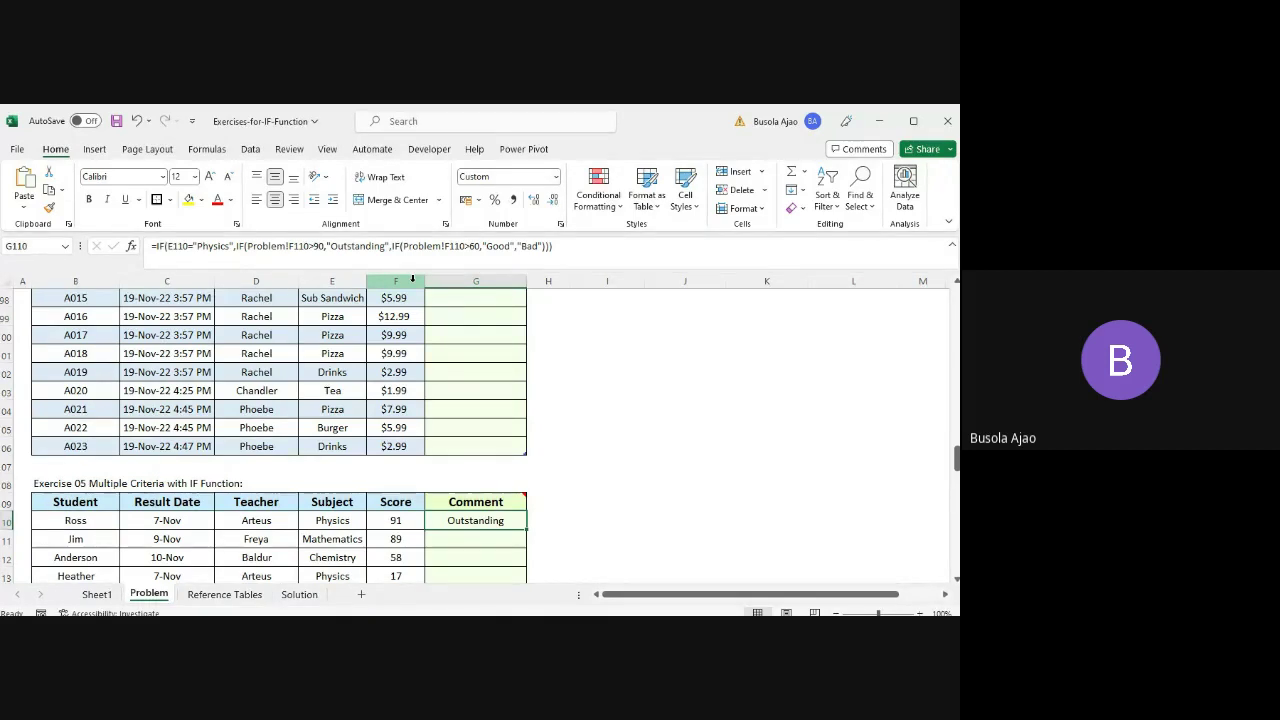
{"action": "key", "text": "Return"}
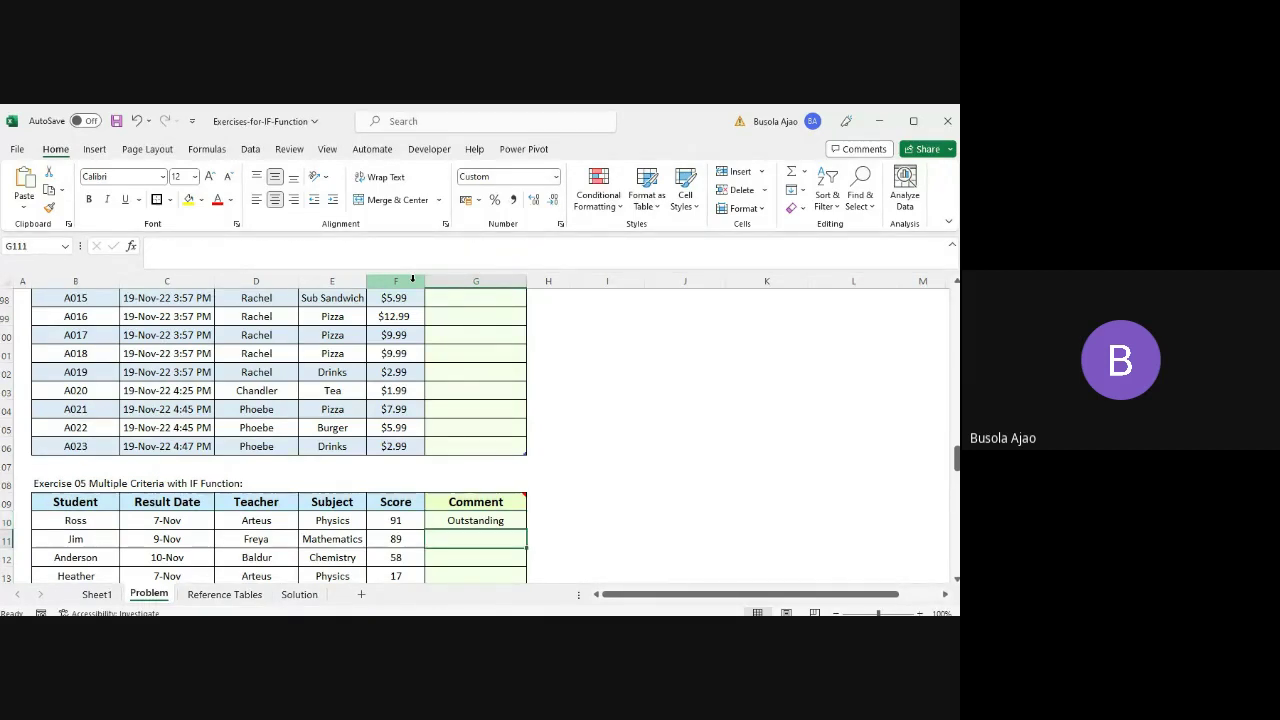
{"action": "type", "text": "="}
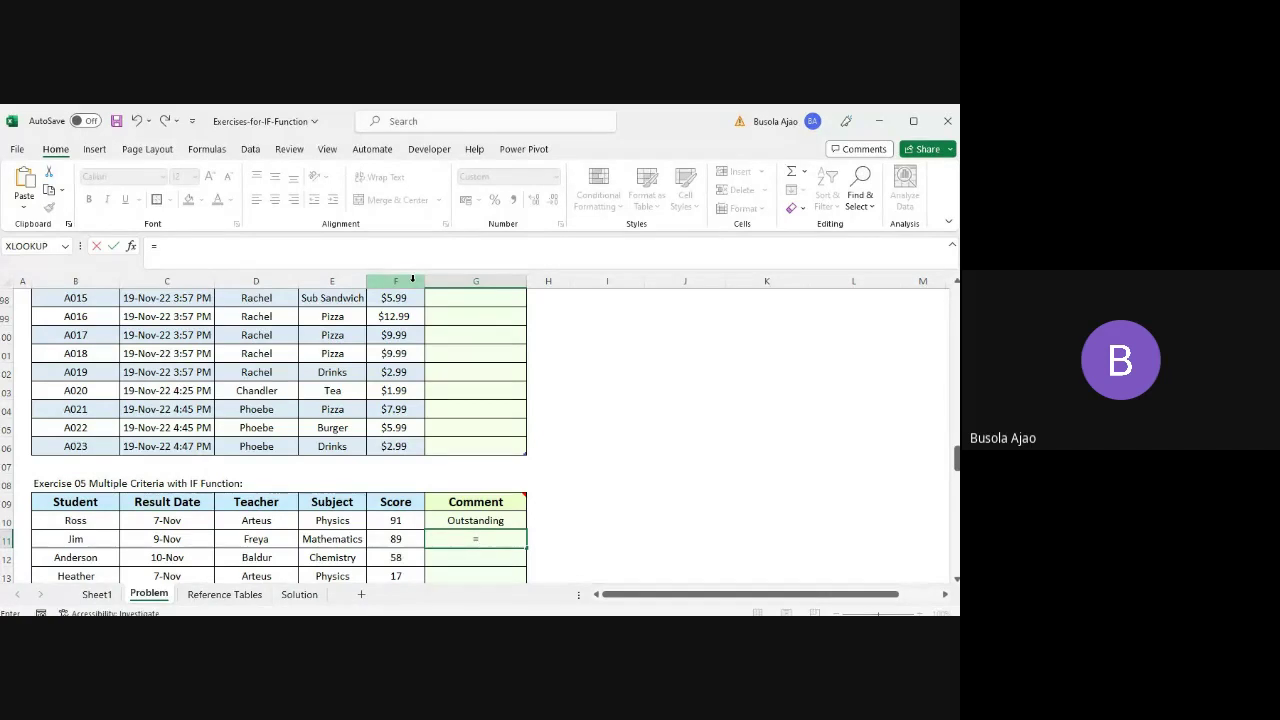
{"action": "key", "text": "Escape"}
{"action": "key", "text": "Up"}
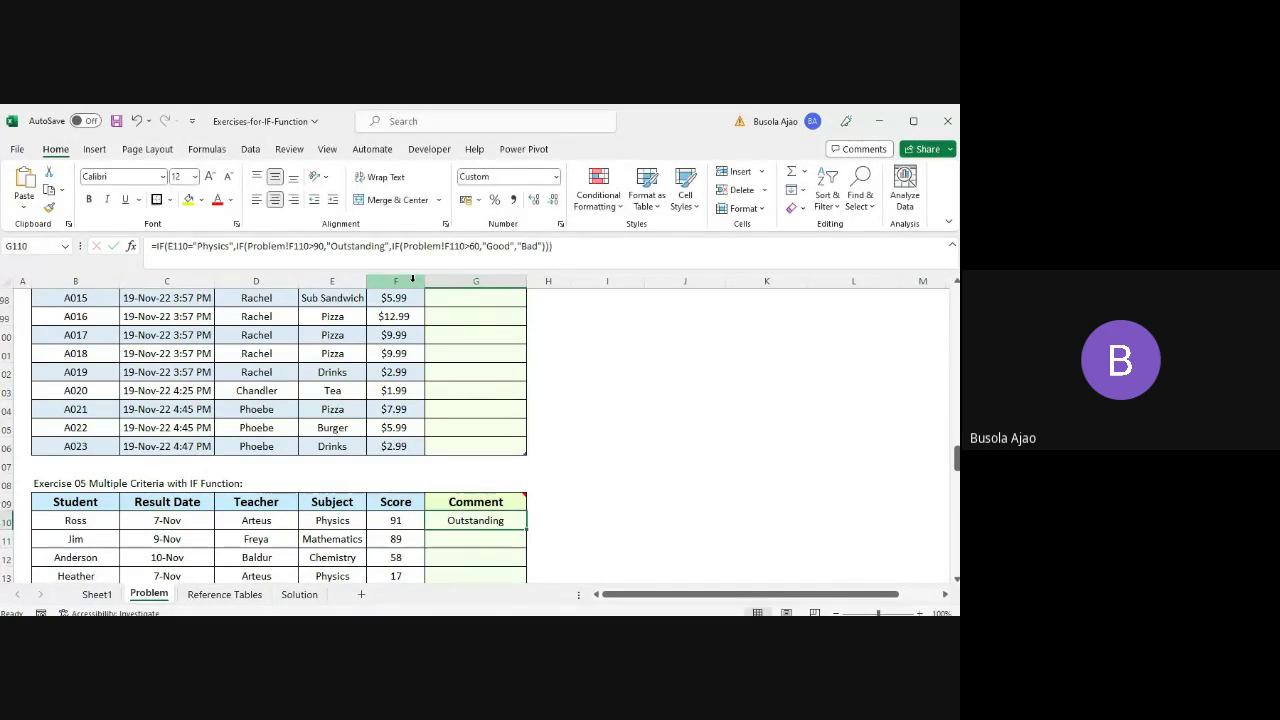
- Copy the full Physics IF formula from G110 and paste it as displayed text into I110
{"action": "left_click_drag", "start_coordinate": [586, 250], "coordinate": [121, 248]}
{"action": "key", "text": "ctrl+c"}
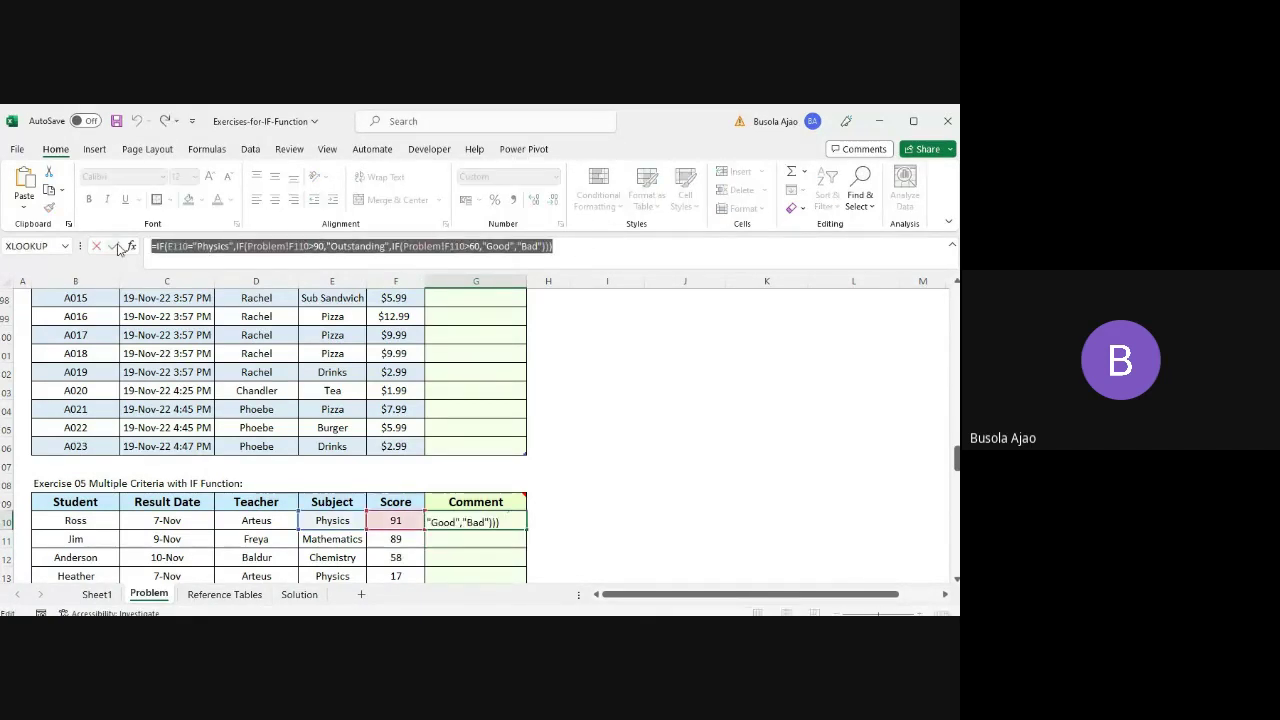
{"action": "key", "text": "Return"}
{"action": "key", "text": "Right"}
{"action": "key", "text": "Up"}
{"action": "key", "text": "Right"}
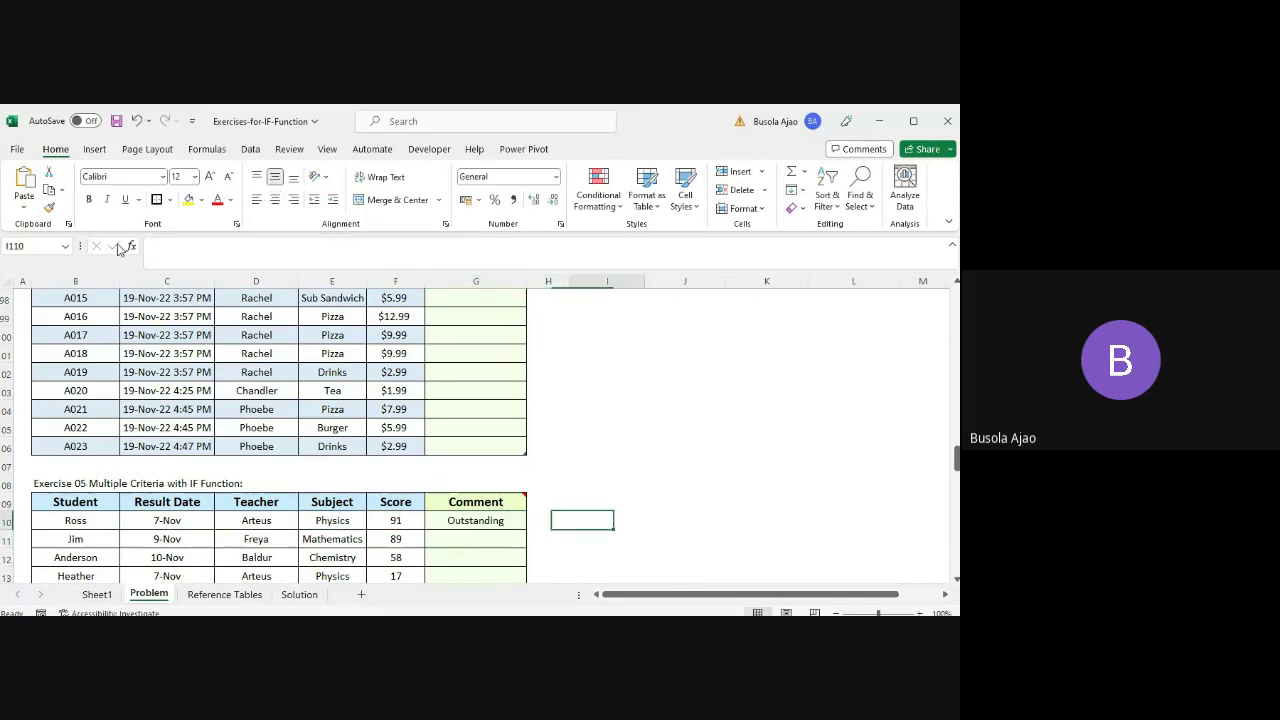
{"action": "left_click", "coordinate": [177, 267]}
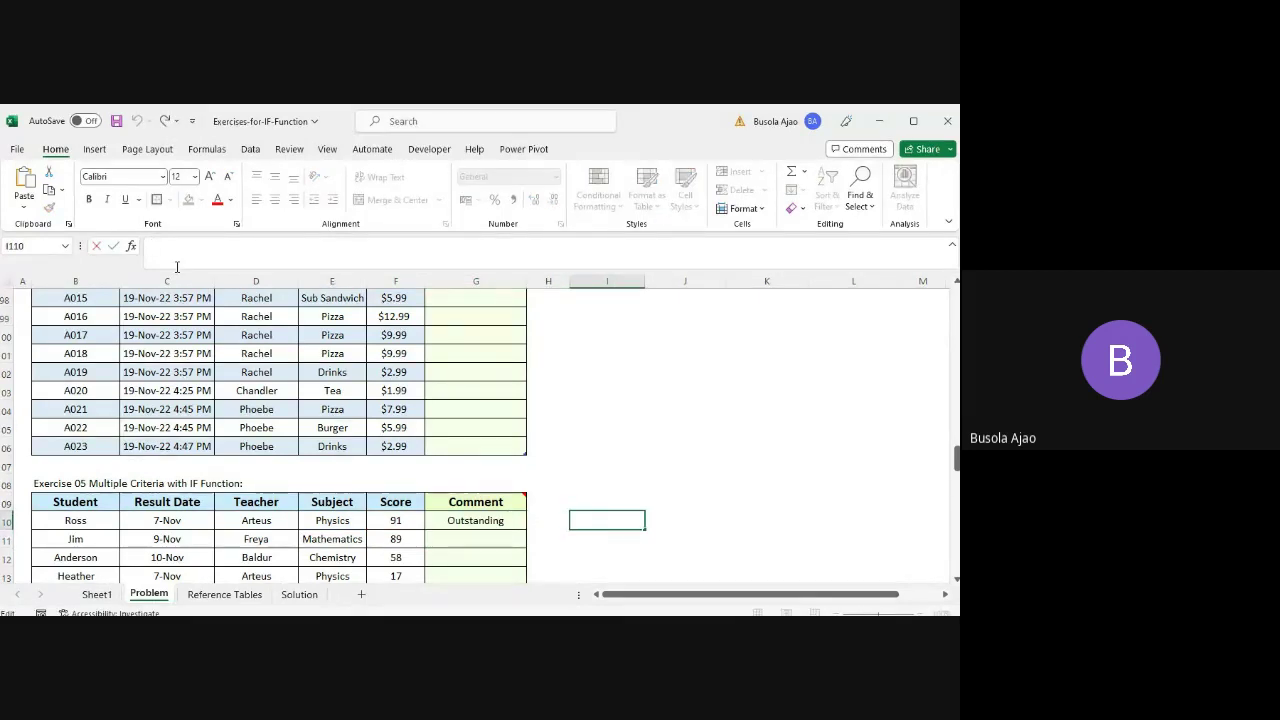
{"action": "key", "text": "ctrl+v"}
{"action": "key", "text": "Return"}
{"action": "key", "text": "Up"}
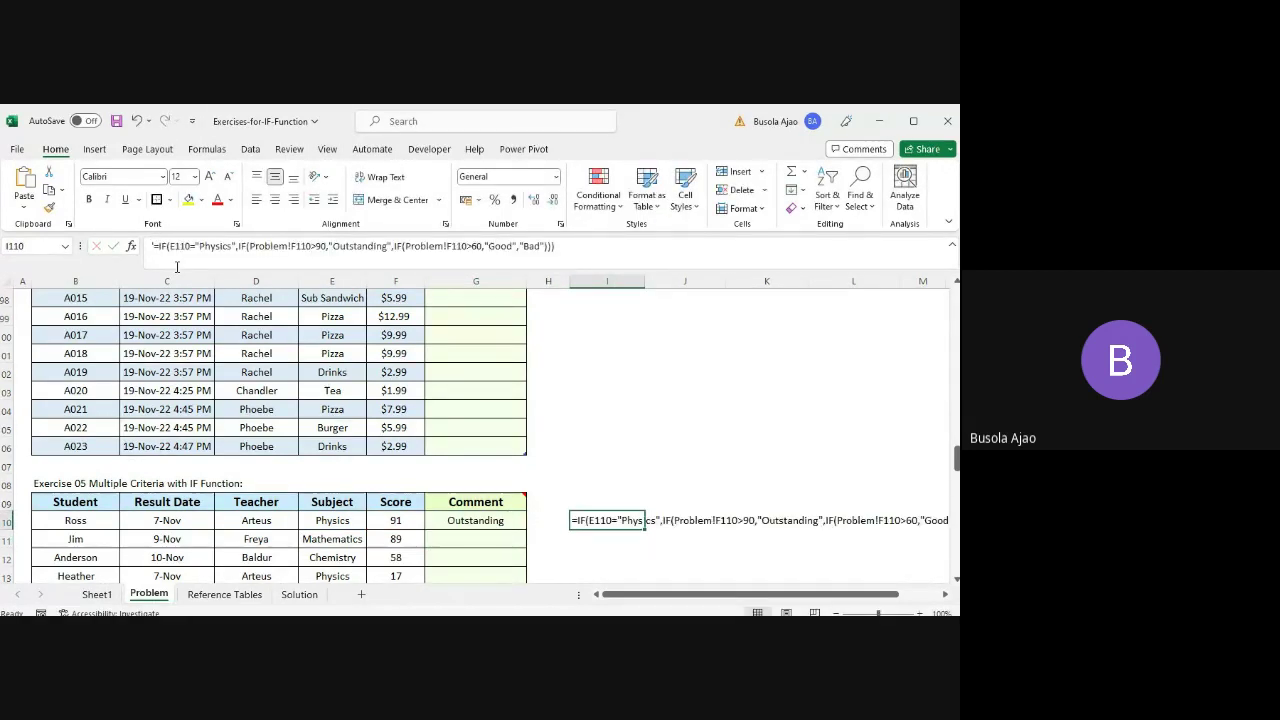
- Move the formula text from I110 to H110, directly beside the first student's Comment cell
{"action": "key", "text": "Left"}
{"action": "key", "text": "Right"}
{"action": "key", "text": "ctrl+x"}
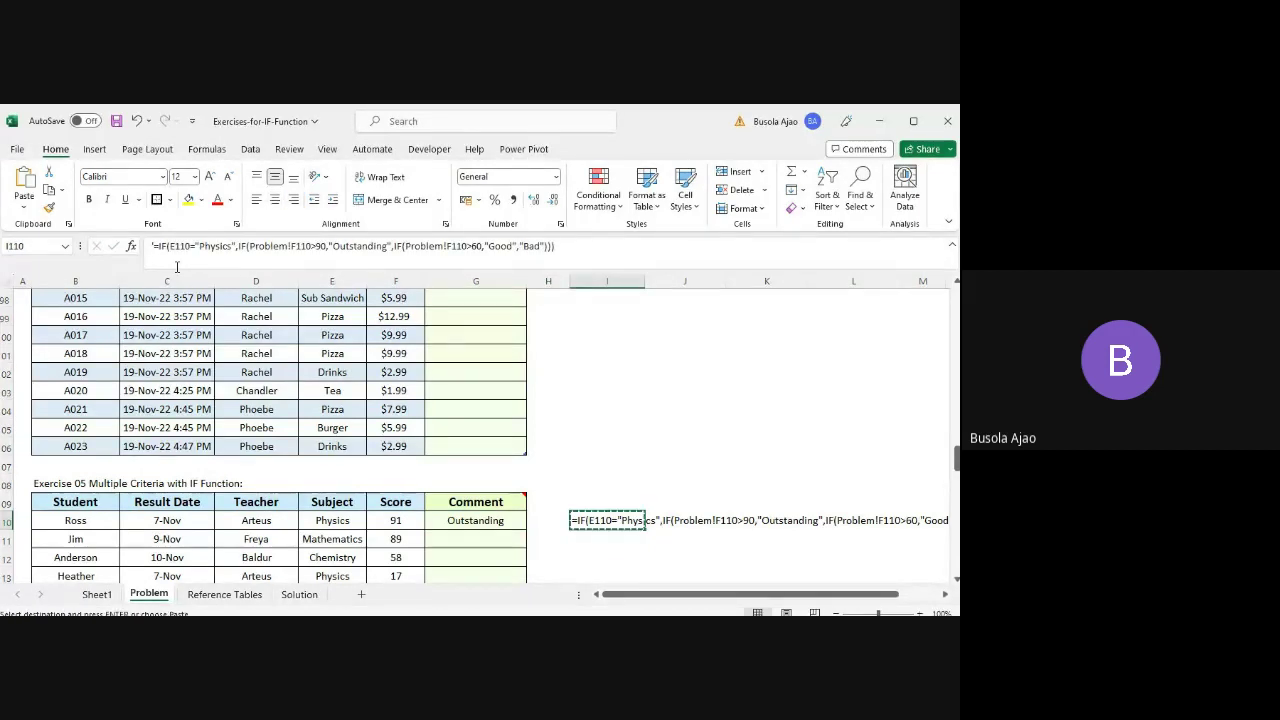
{"action": "key", "text": "Left"}
{"action": "key", "text": "ctrl+v"}
{"action": "key", "text": "Return"}
- Begin an IF formula in G111 that tests whether the subject in E111 equals "Mathematics"
{"action": "key", "text": "Left"}
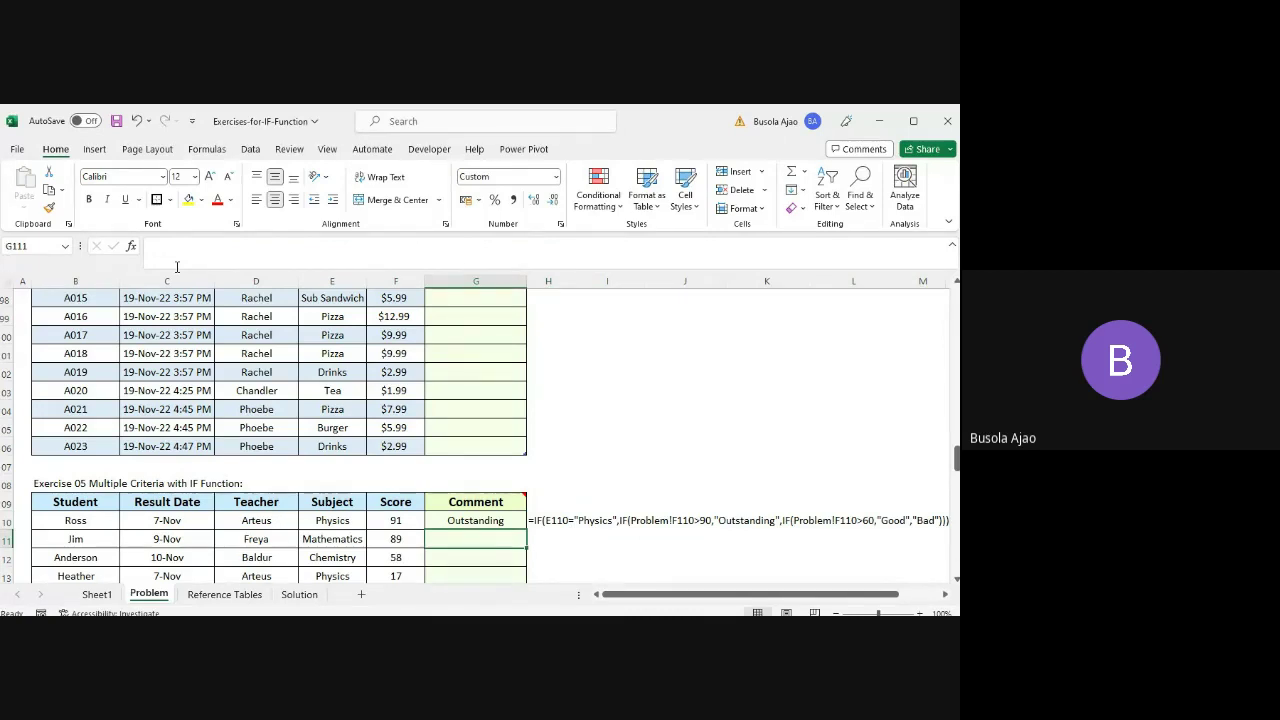
{"action": "type", "text": "="}
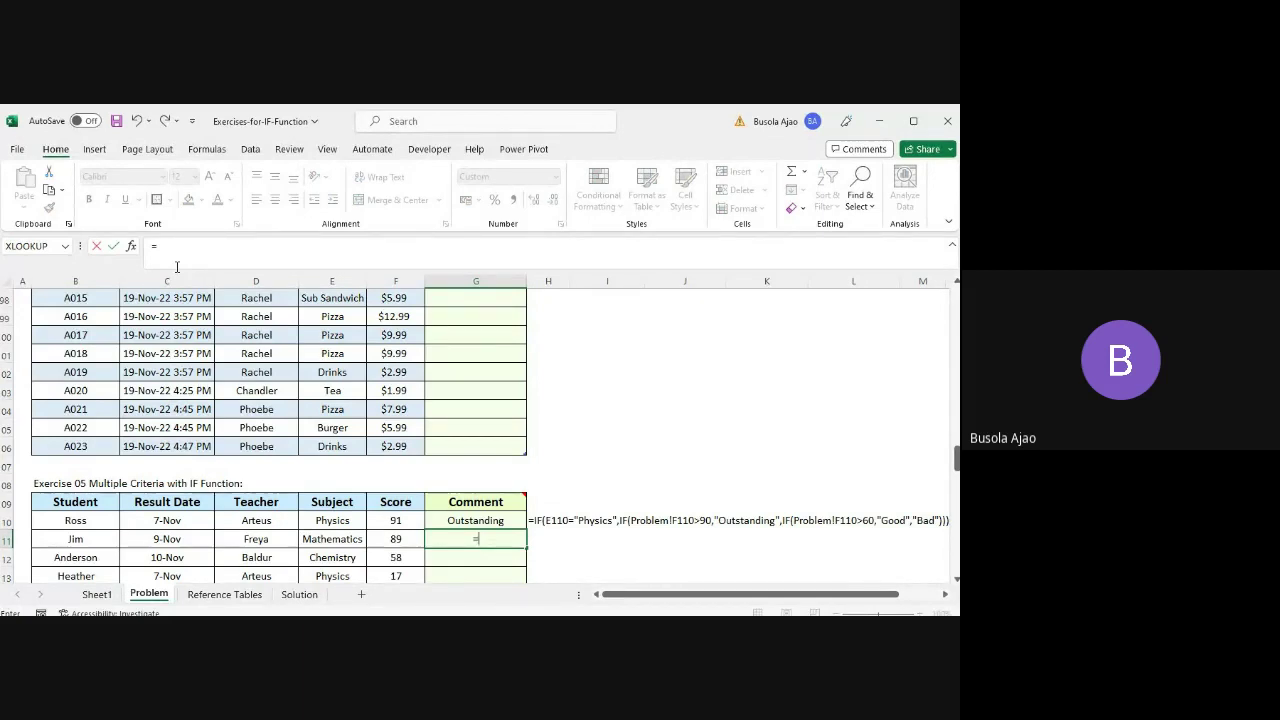
{"action": "key", "text": "alt+Tab"}
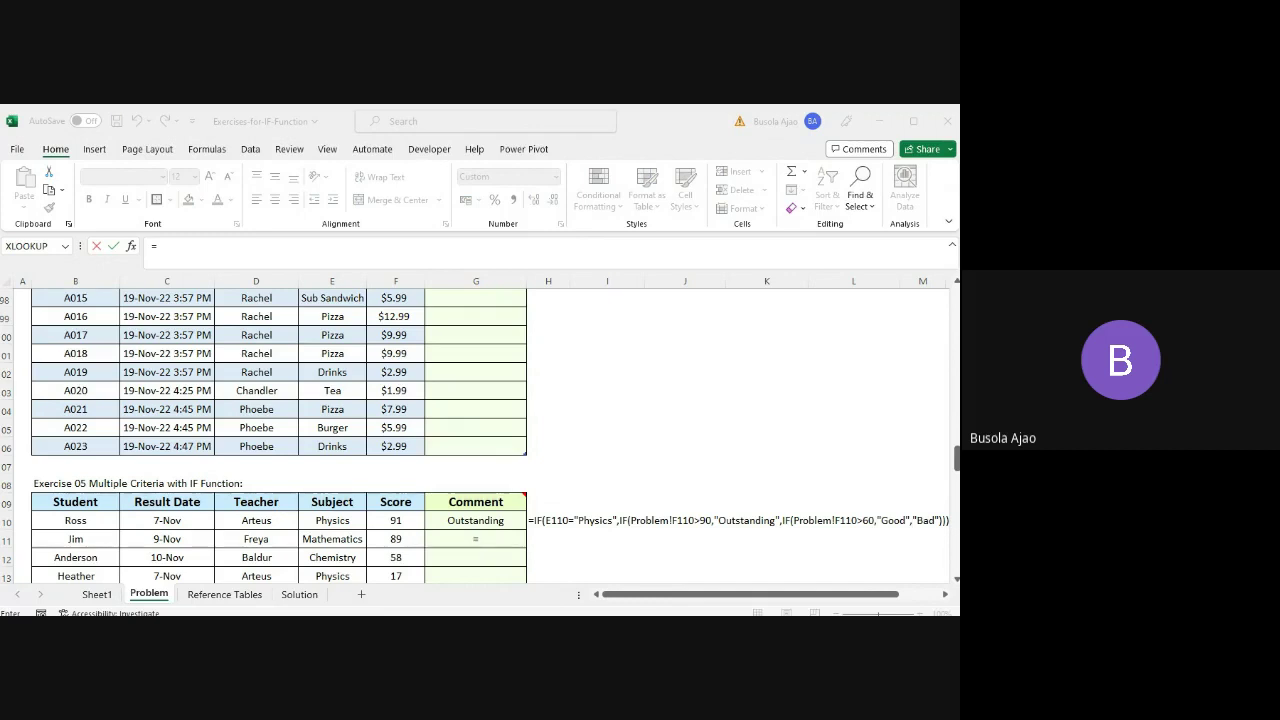
{"action": "left_click", "coordinate": [177, 267]}
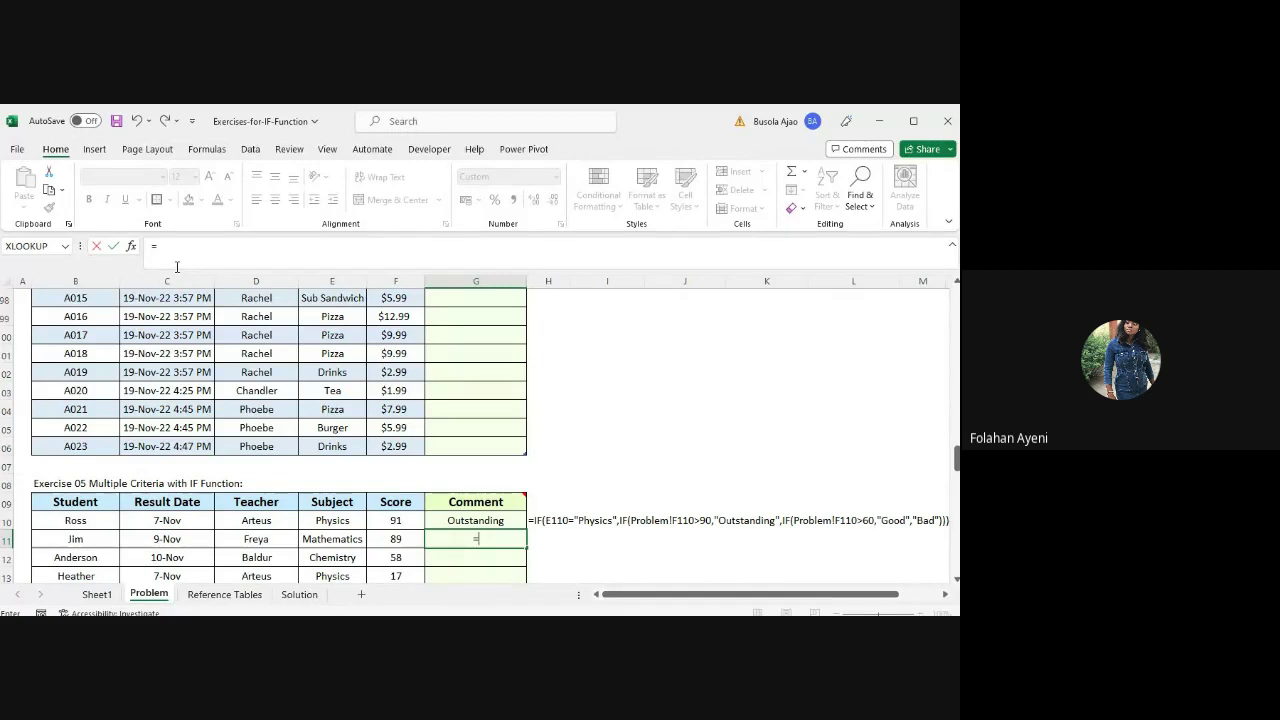
{"action": "type", "text": "If(e111"}
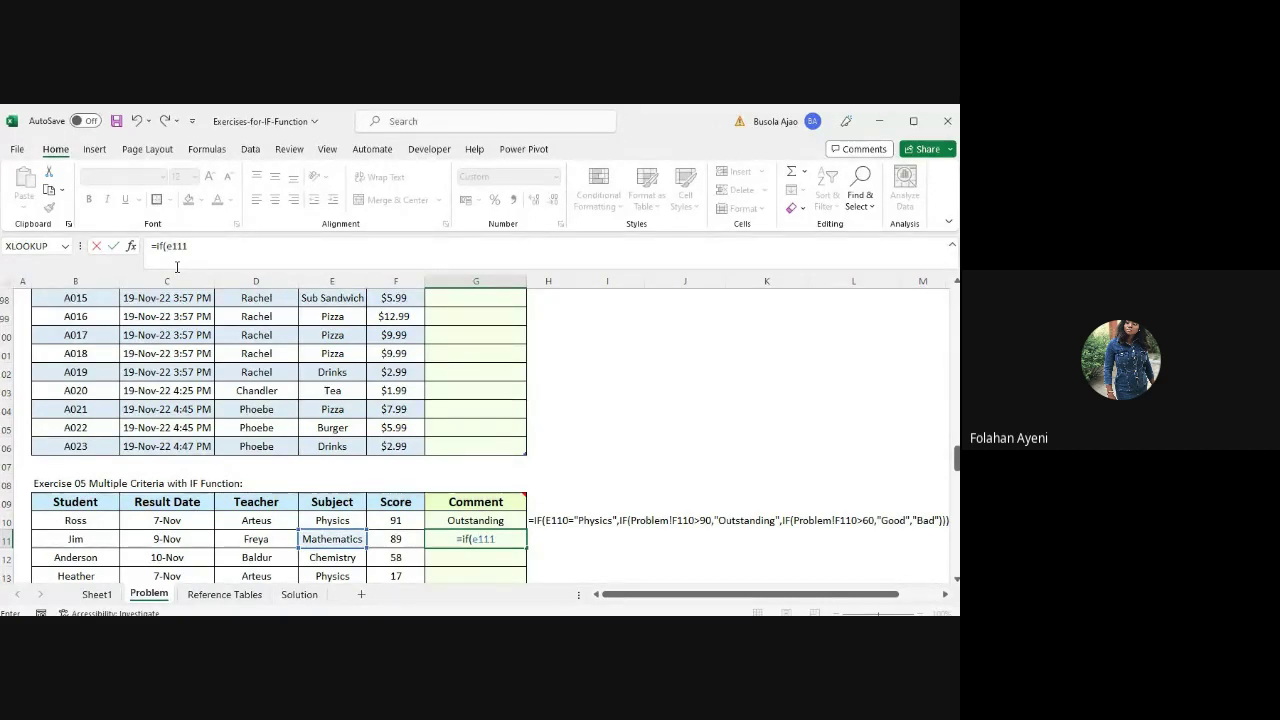
{"action": "type", "text": "=\"Mathematics\""}
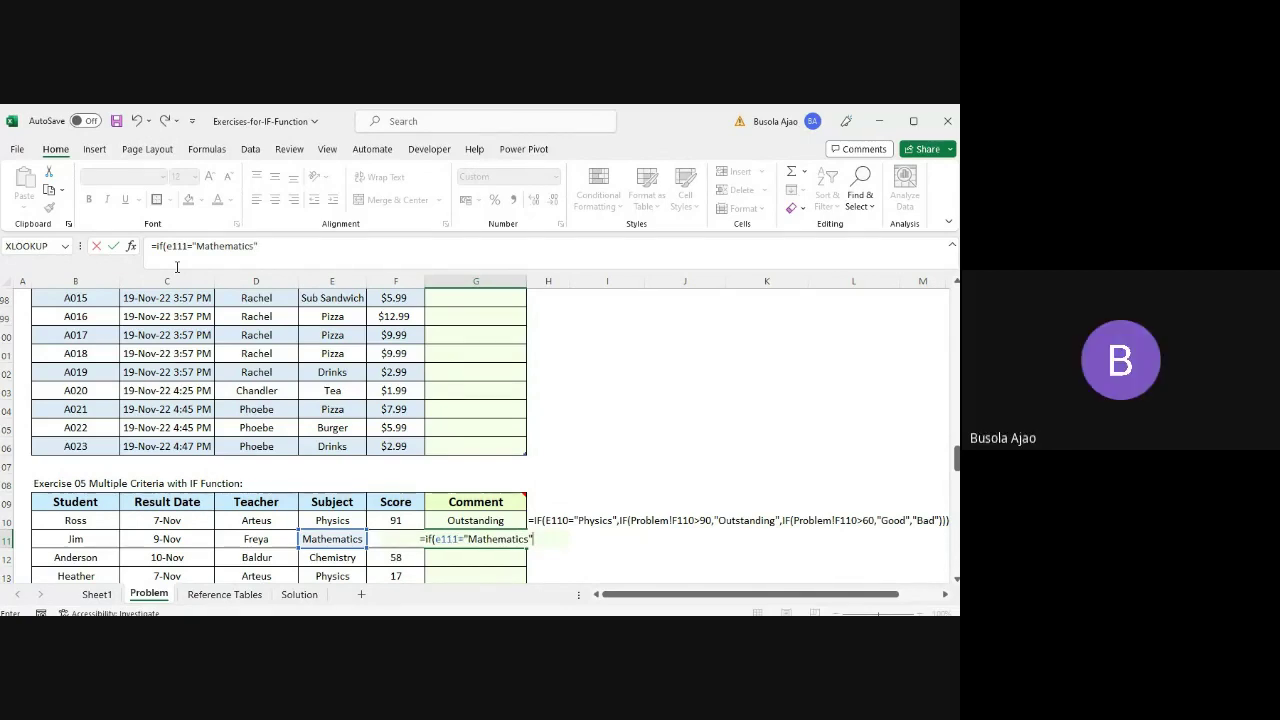
{"action": "type", "text": ","}
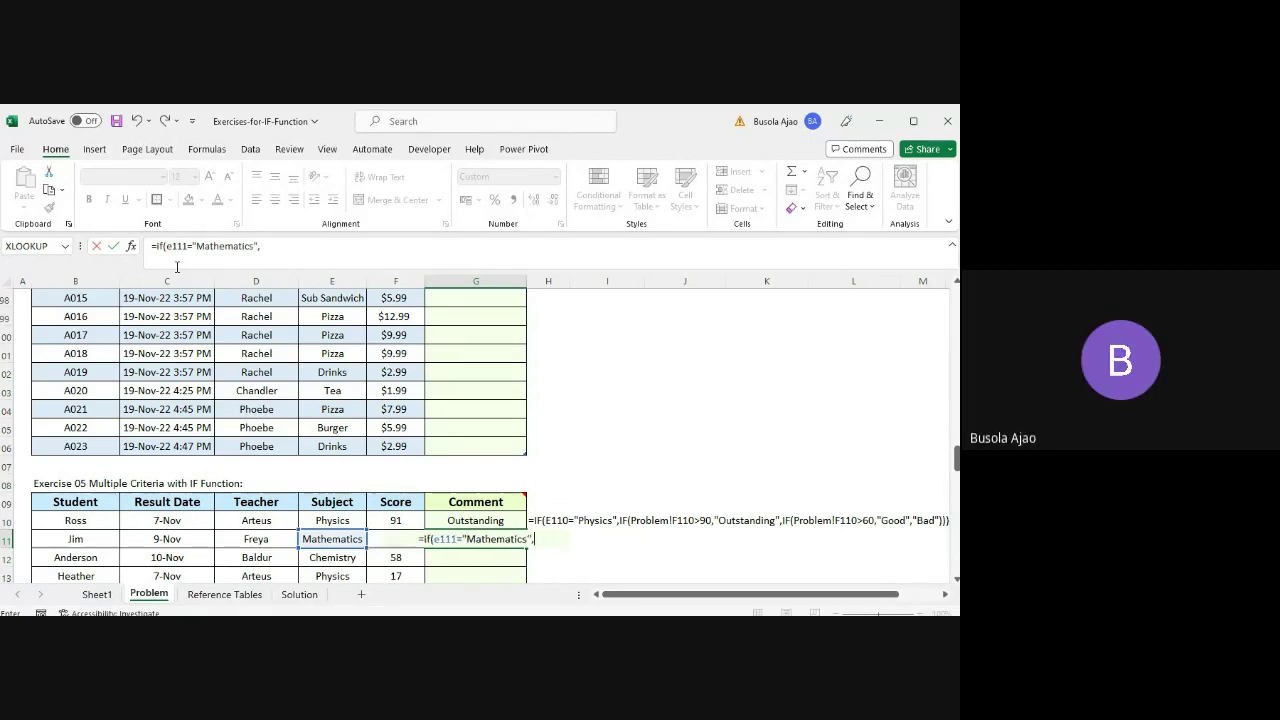
- Nest a second IF in G111's formula that tests whether the score in F111 is greater than 70
{"action": "type", "text": "if"}
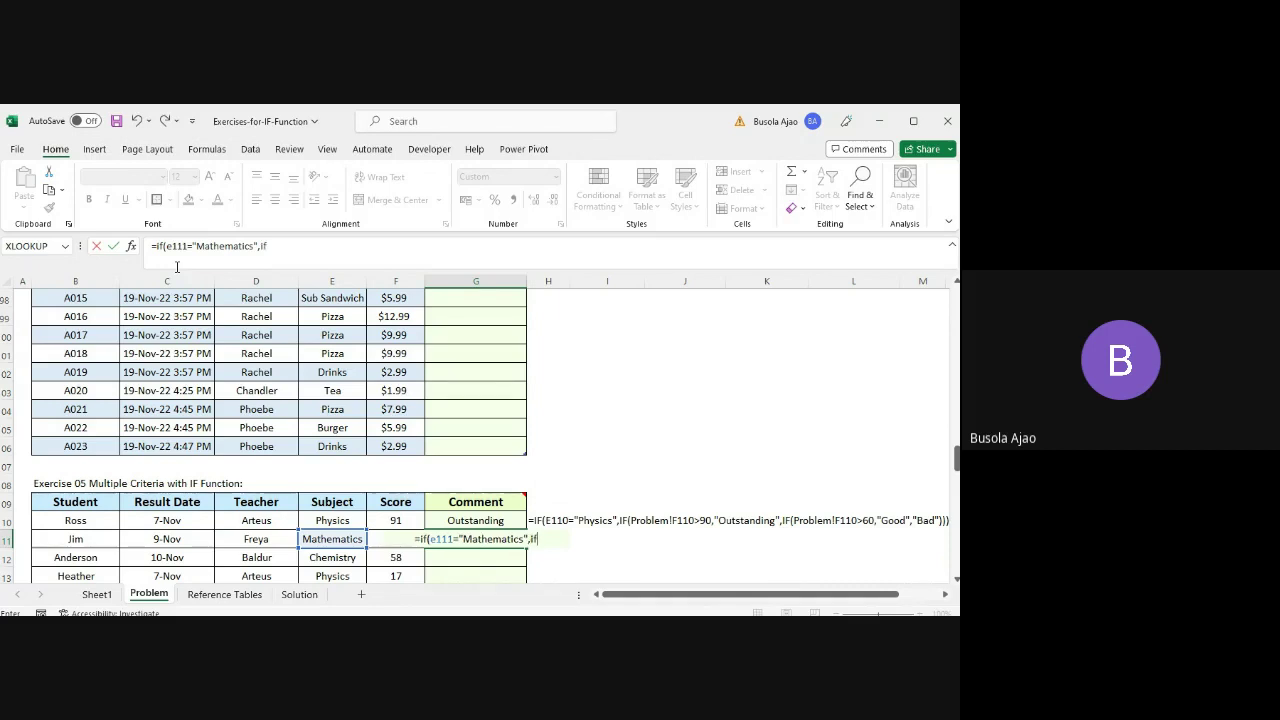
{"action": "type", "text": "("}
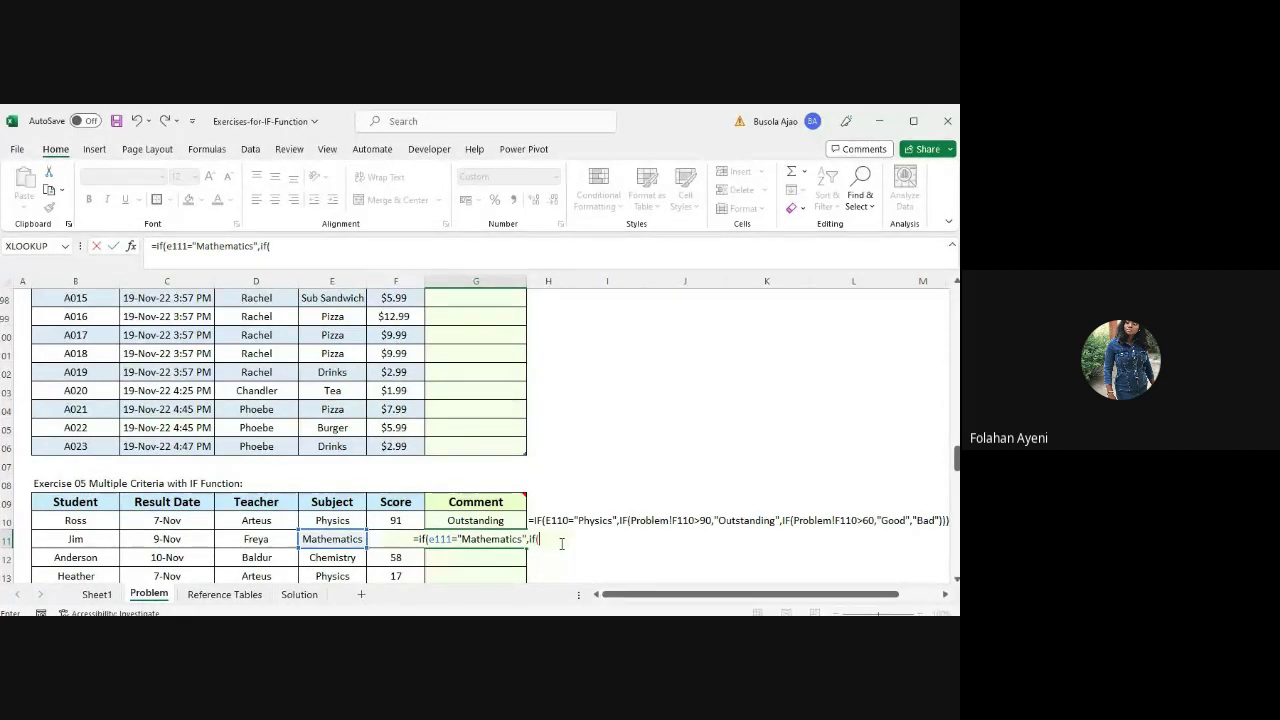
{"action": "type", "text": "f111"}
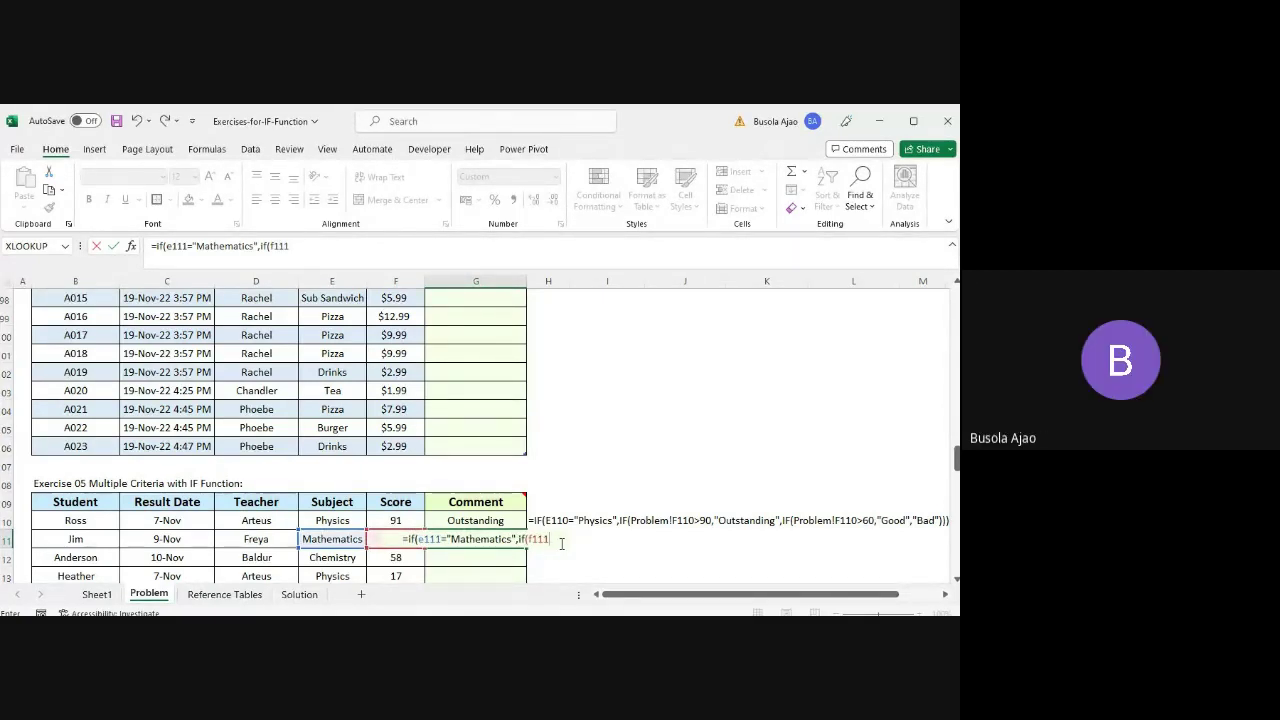
{"action": "type", "text": ">"}
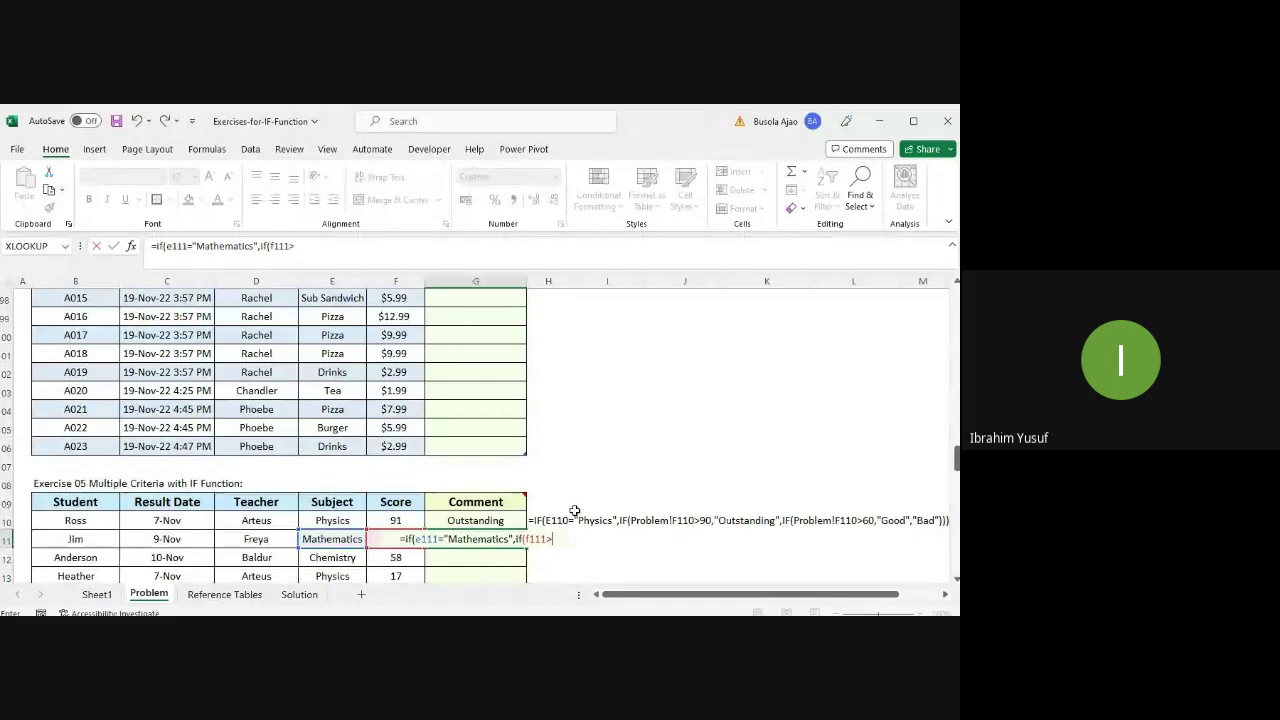
{"action": "type", "text": "9"}
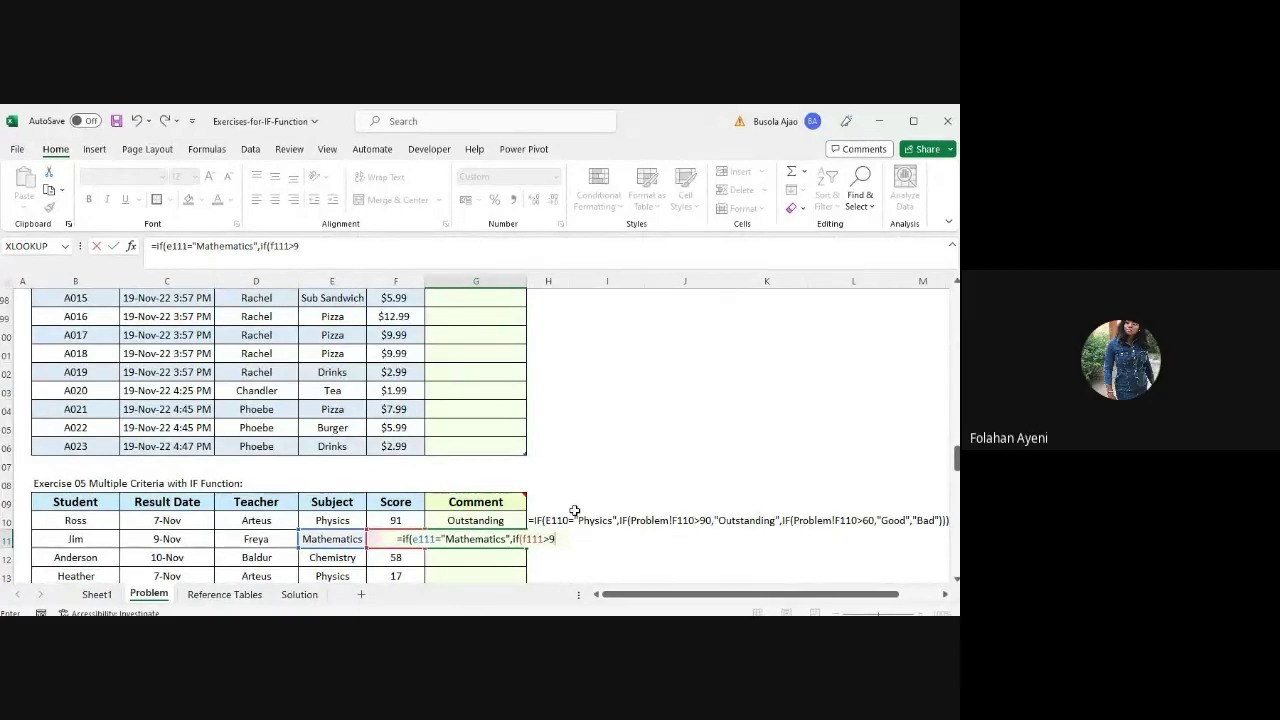
{"action": "key", "text": "BackSpace"}
{"action": "type", "text": "70"}
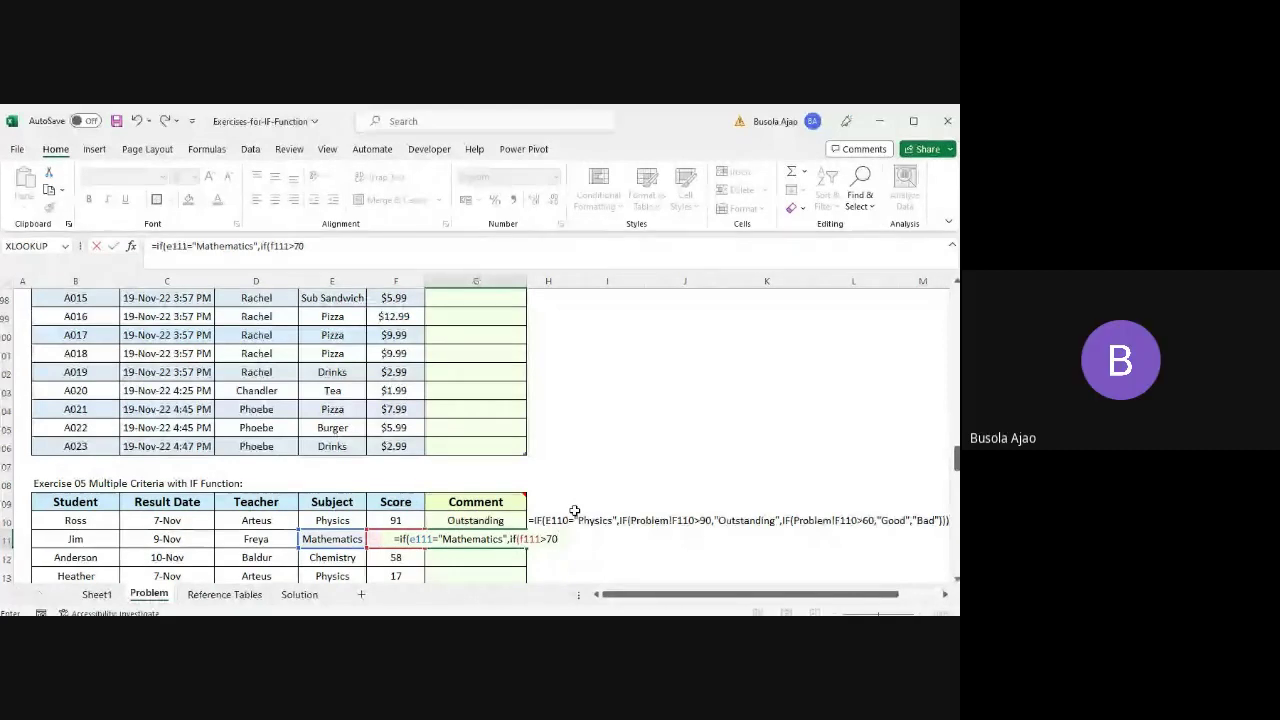
- Enter "Outstanding" as the value G111's nested IF returns when its score condition is true
{"action": "type", "text": ","}
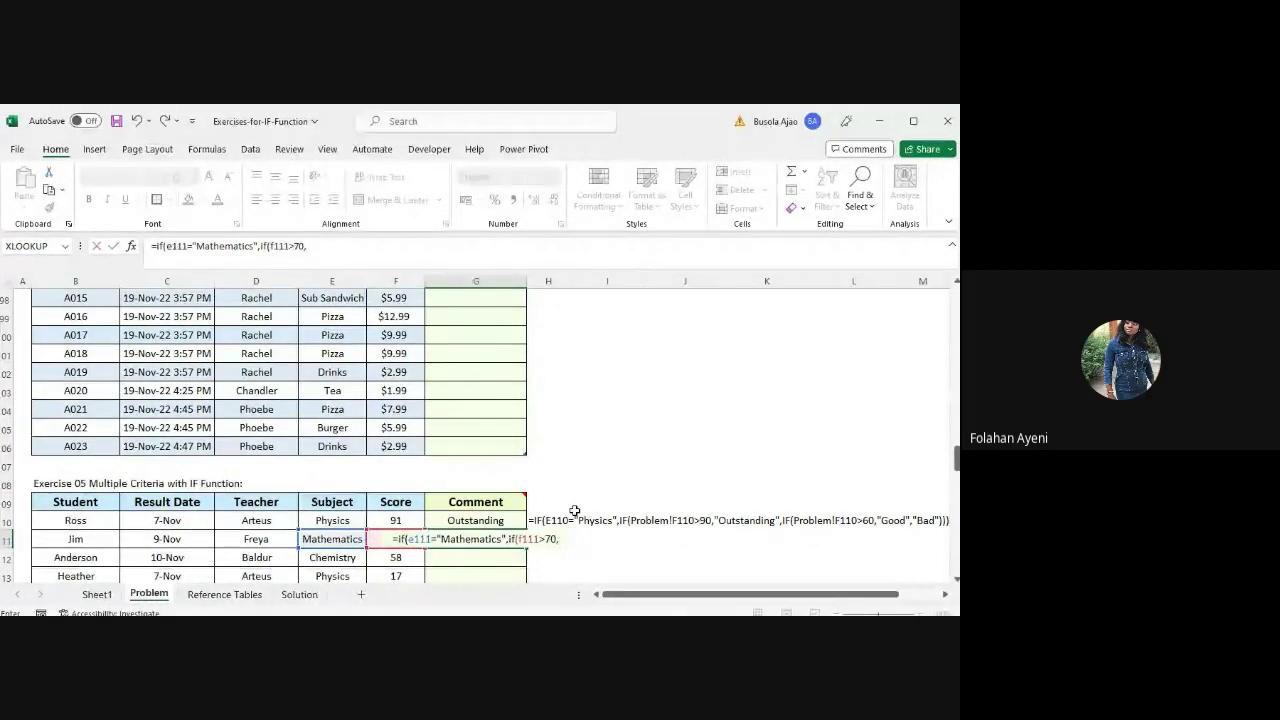
{"action": "type", "text": "\""}
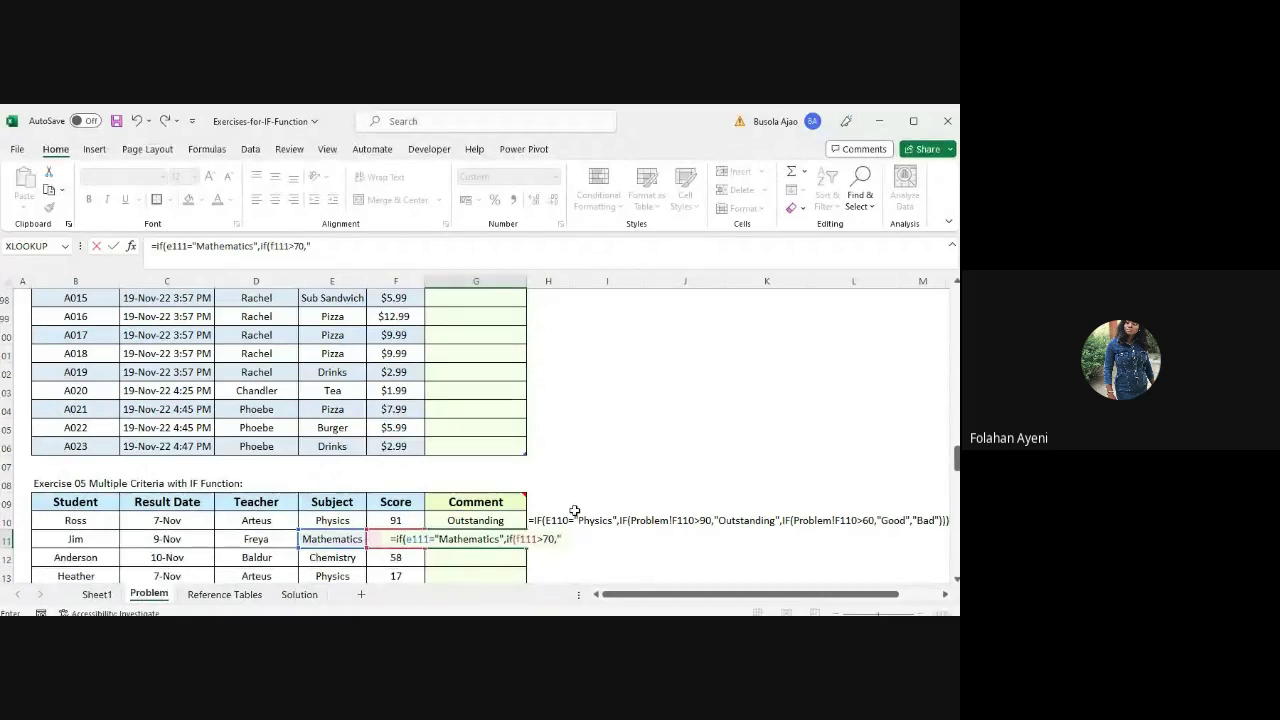
{"action": "type", "text": "O"}
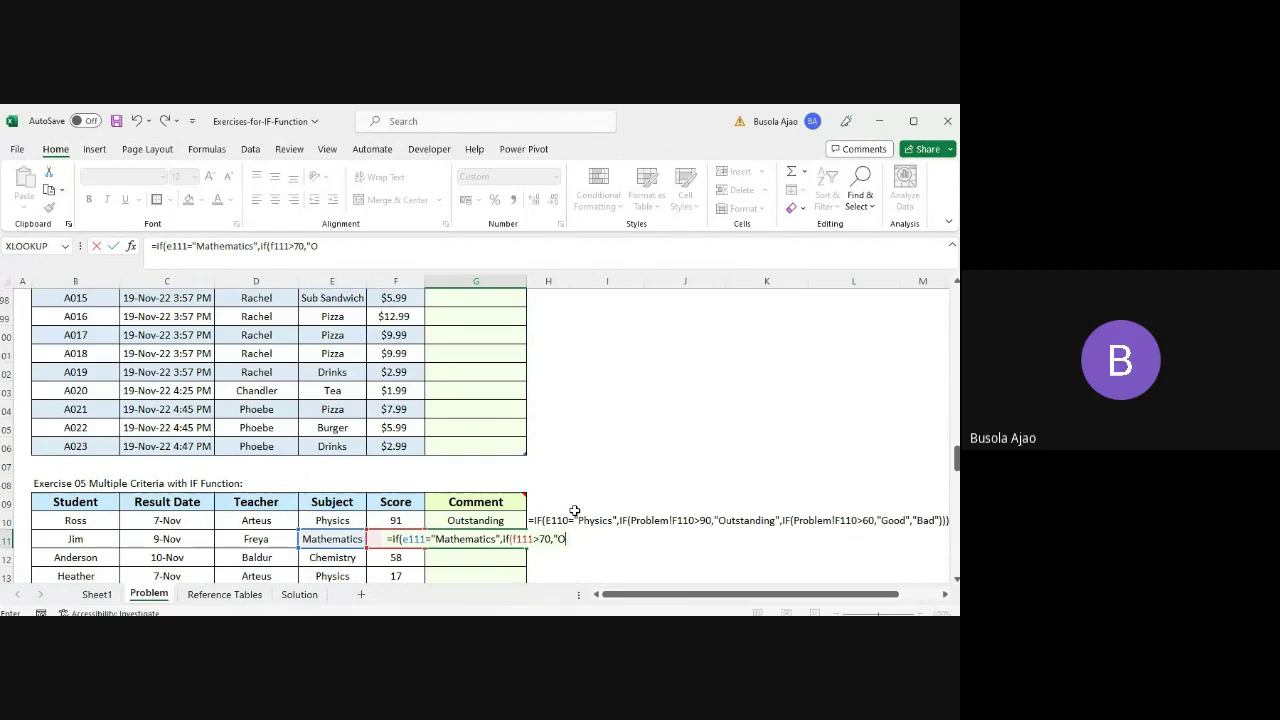
{"action": "type", "text": "utst"}
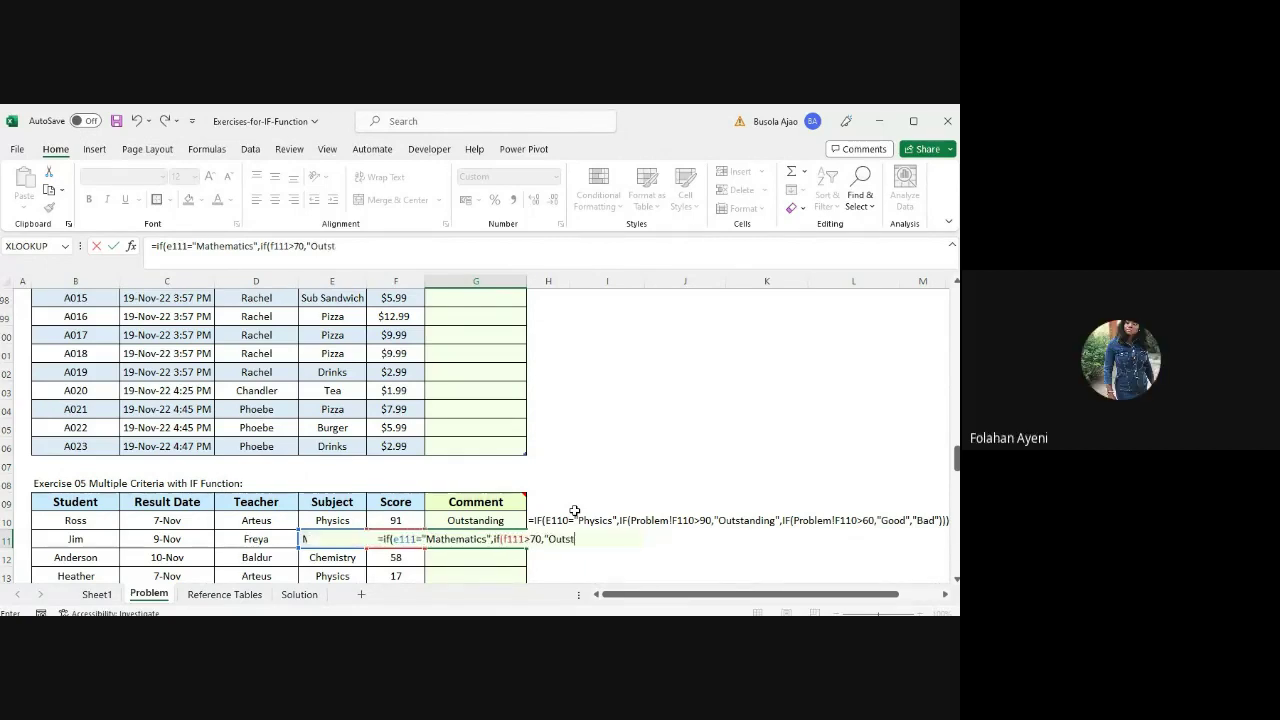
{"action": "type", "text": "anding\""}
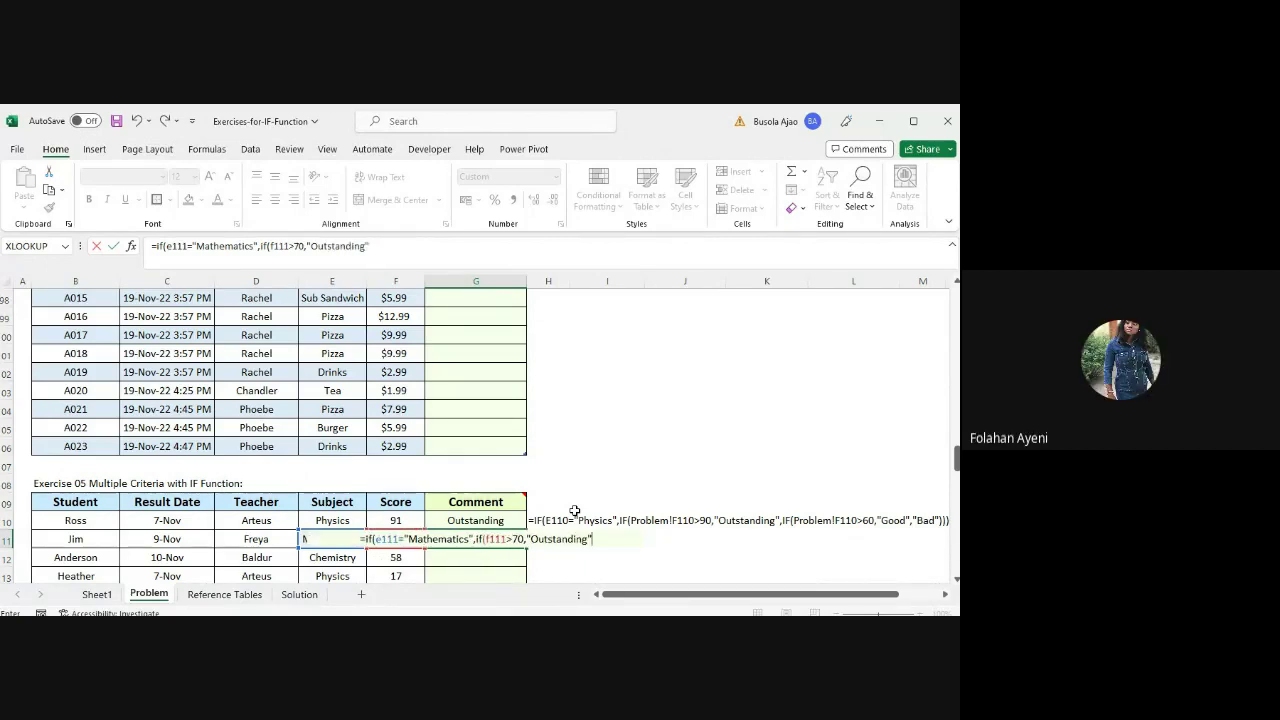
{"action": "type", "text": ","}
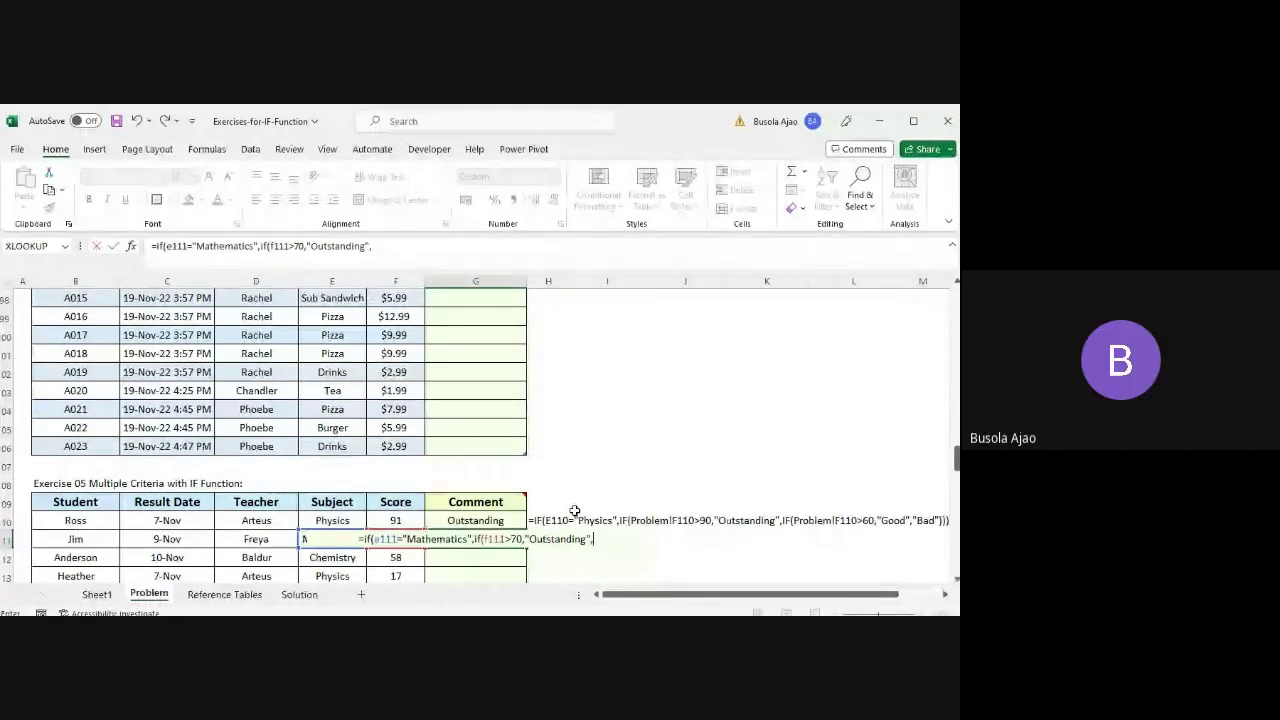
- Nest a third IF in G111's formula that tests whether the score in F111 is greater than 40
{"action": "type", "text": "if"}
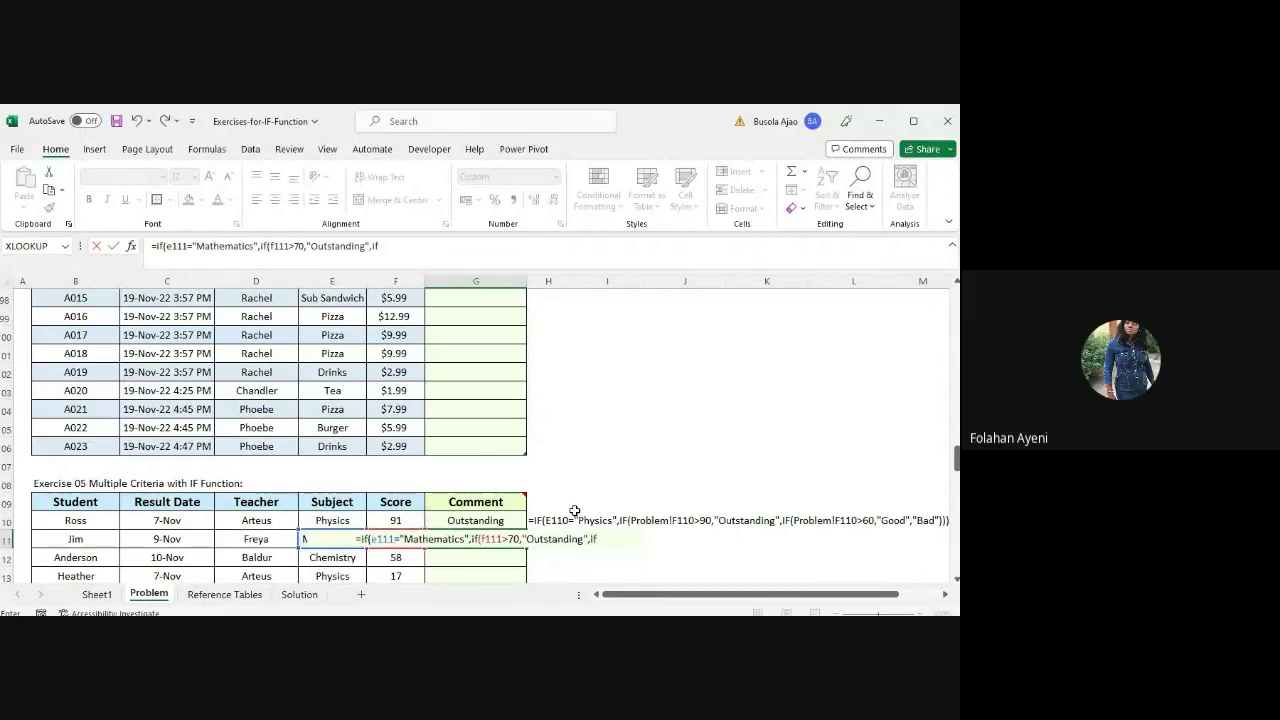
{"action": "type", "text": "("}
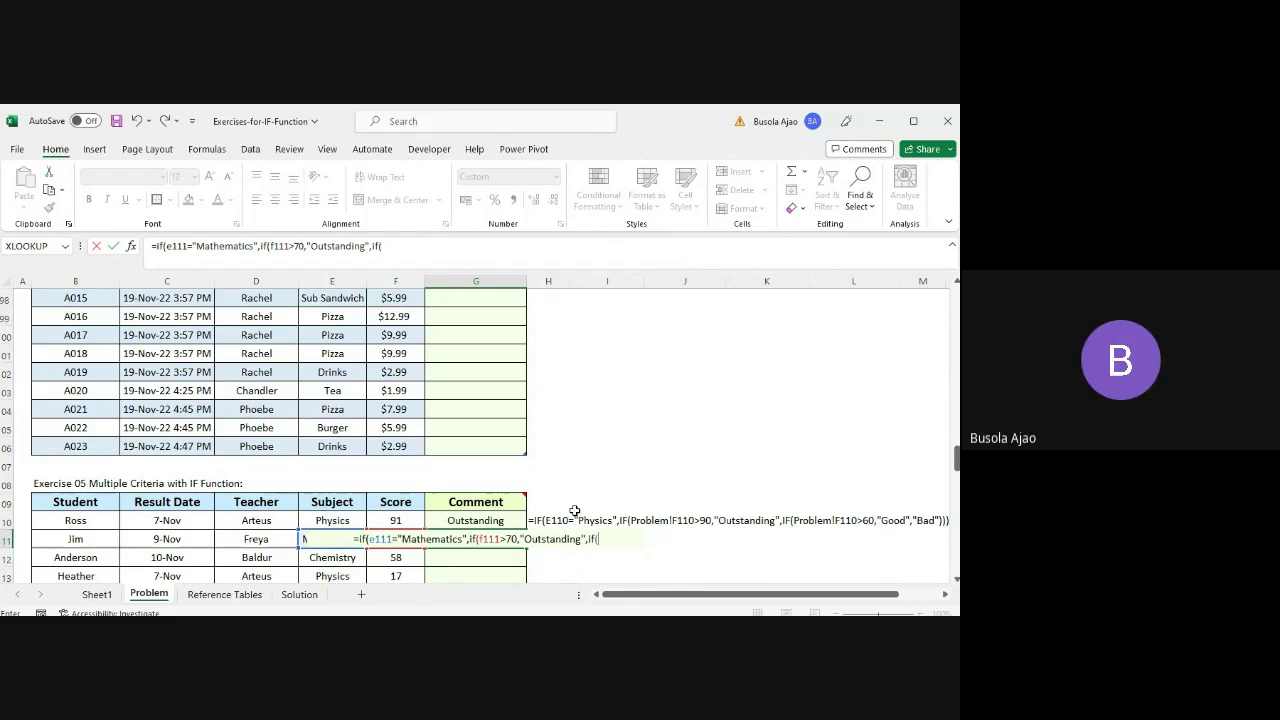
{"action": "type", "text": "f"}
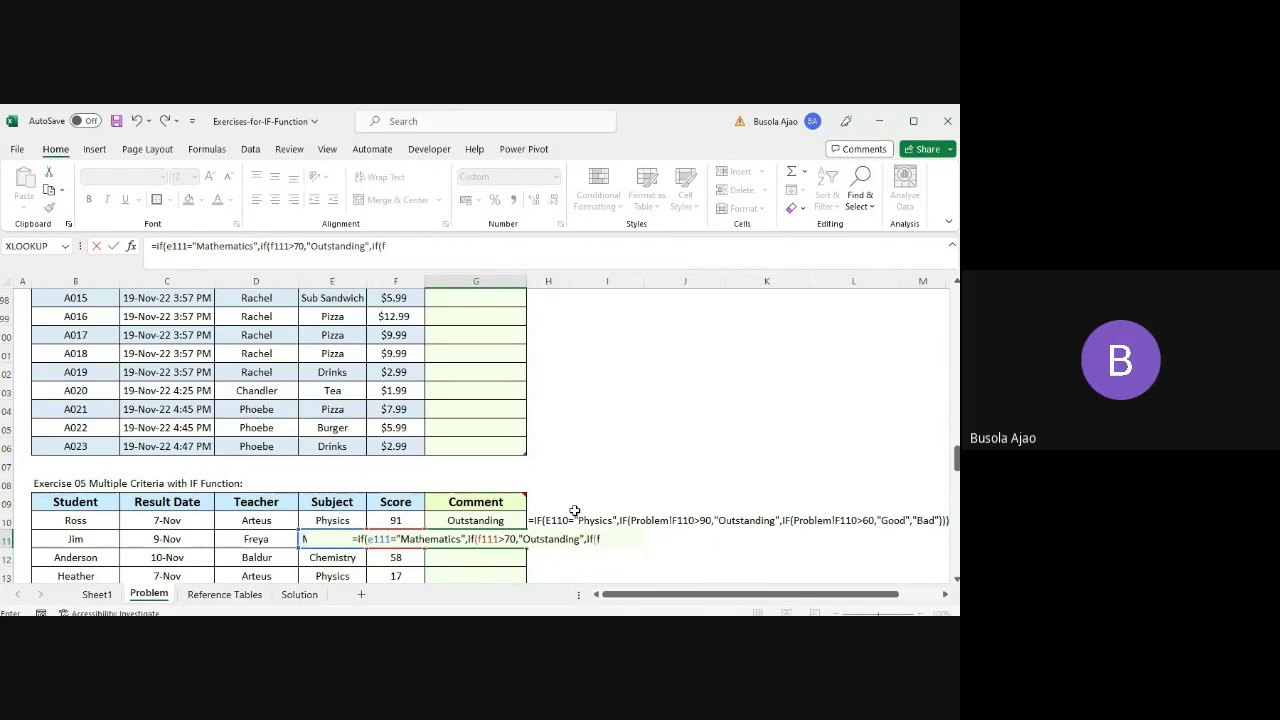
{"action": "type", "text": "111"}
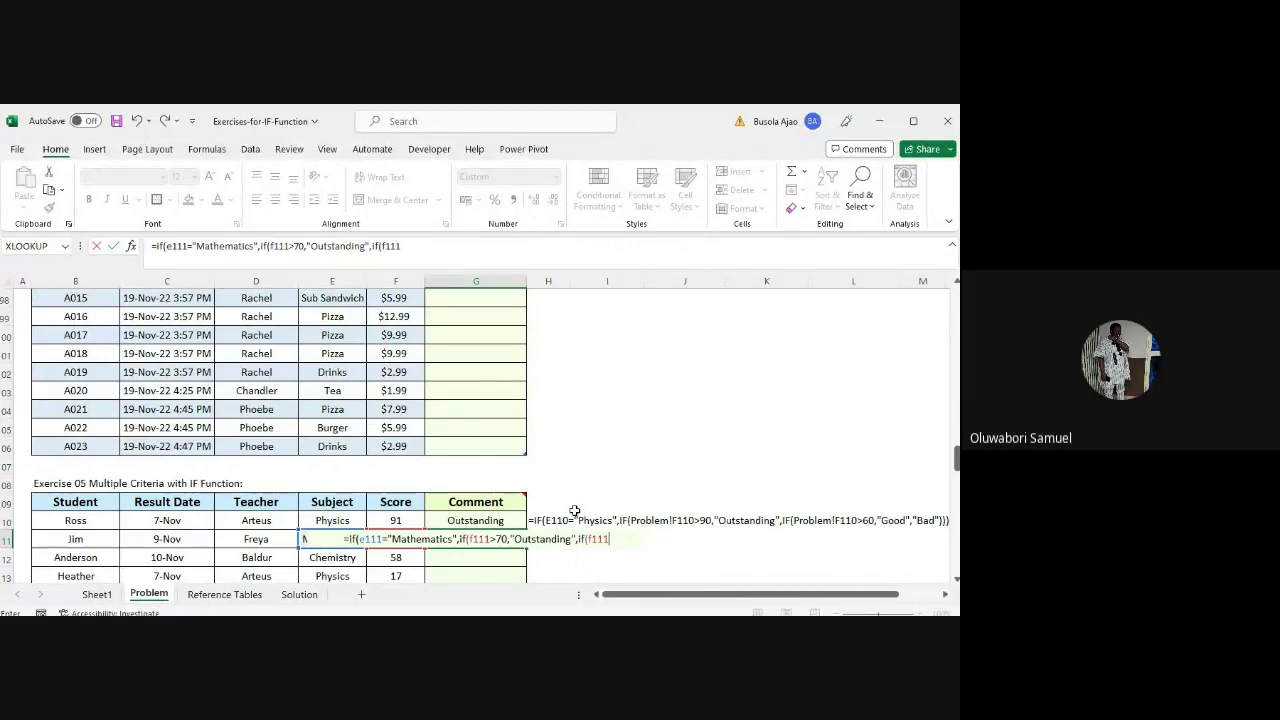
{"action": "type", "text": ">"}
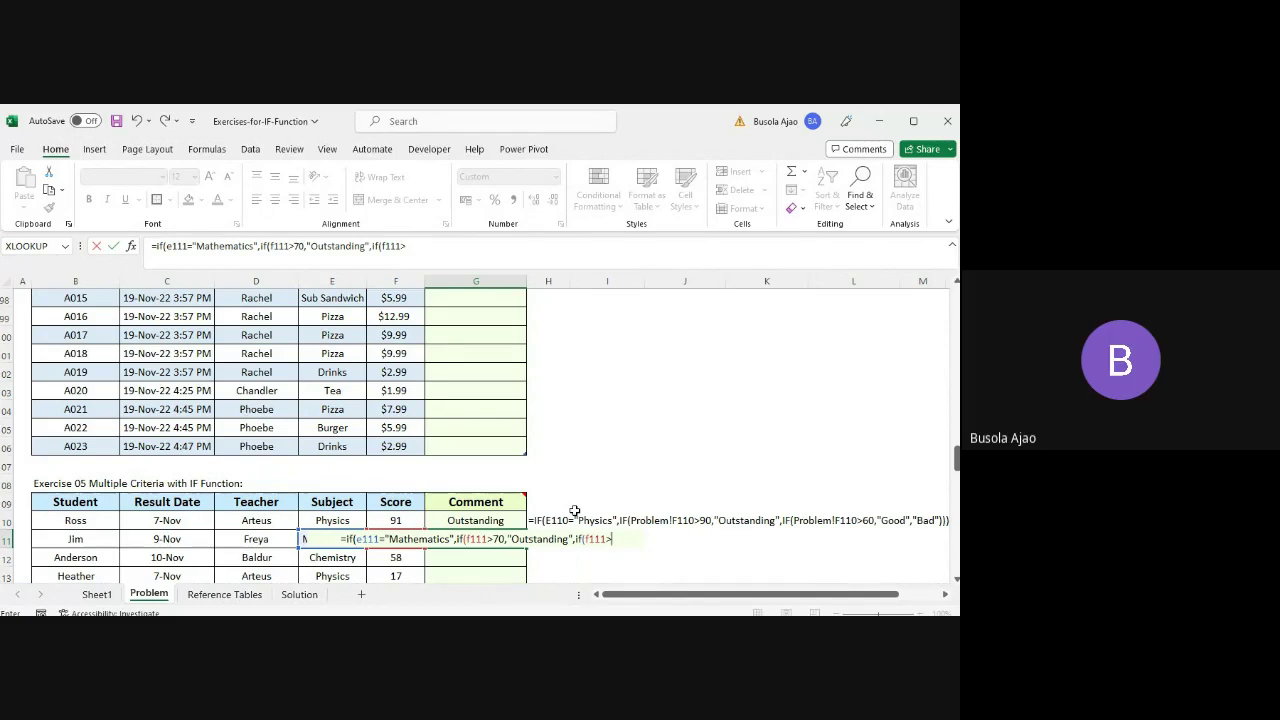
{"action": "type", "text": "40"}
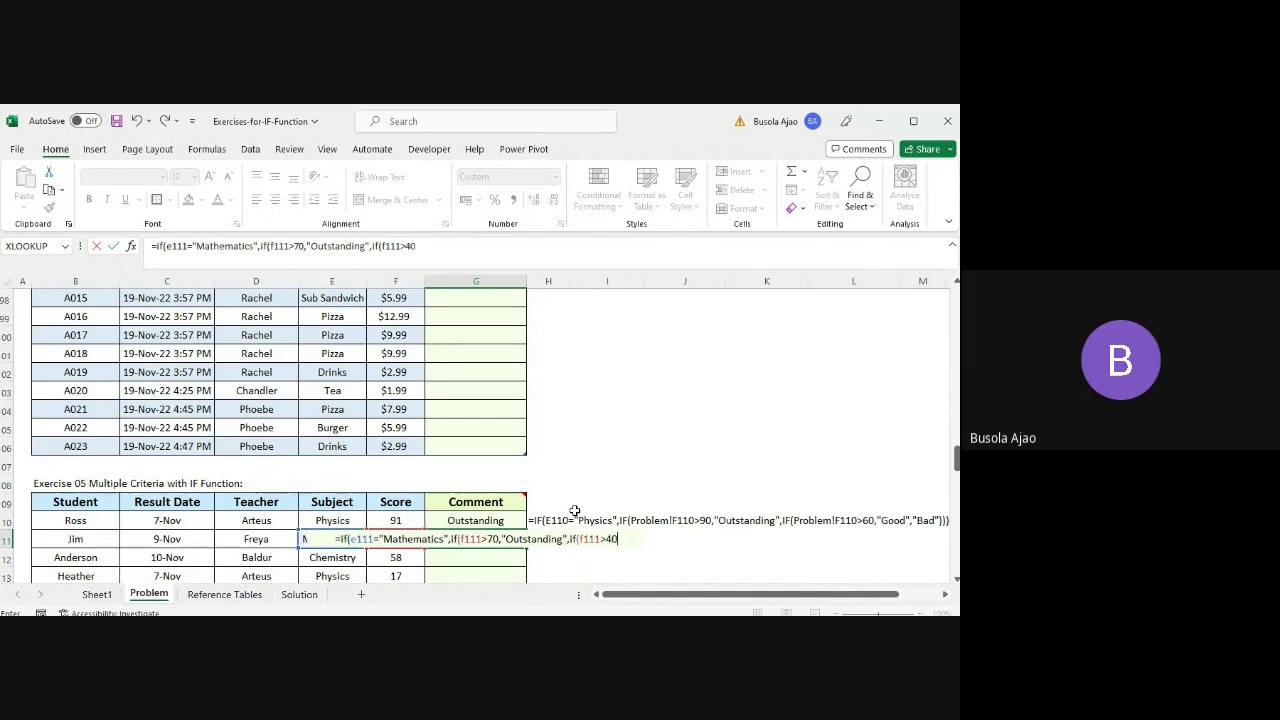
{"action": "type", "text": ","}
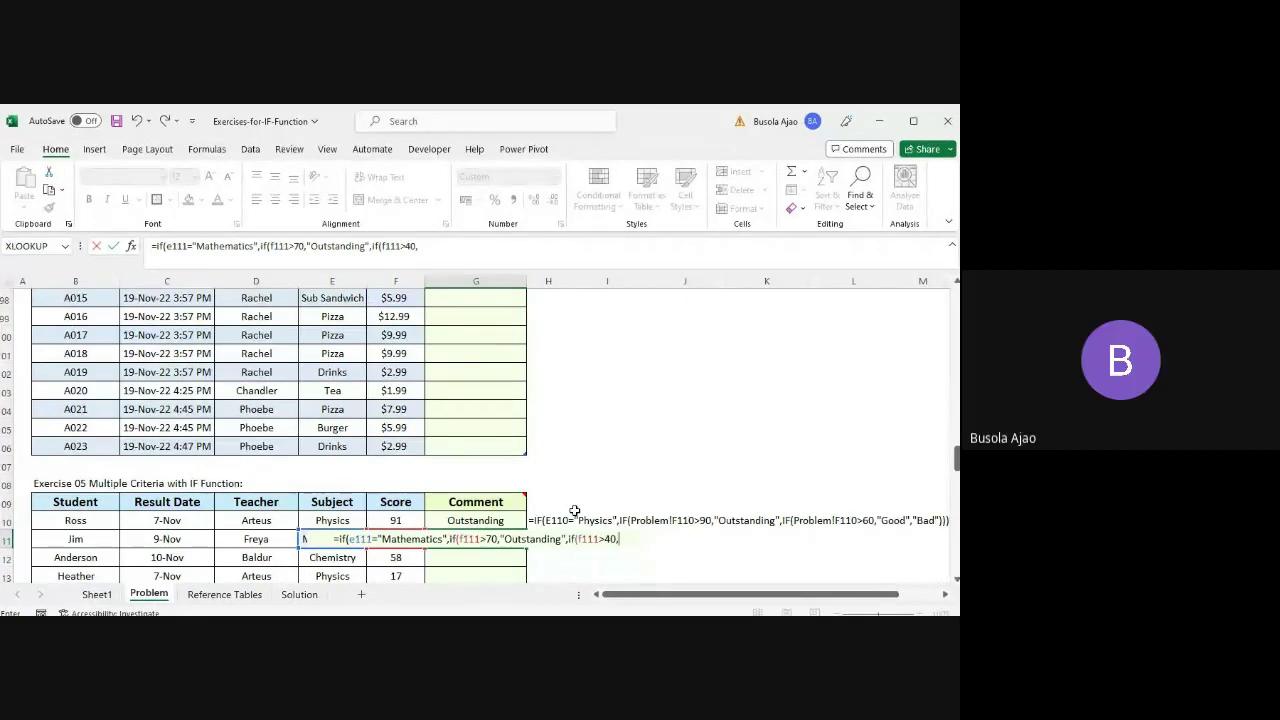
- Complete G111's formula so the innermost IF returns "Good" when true and "Bad" otherwise
{"action": "type", "text": "\""}
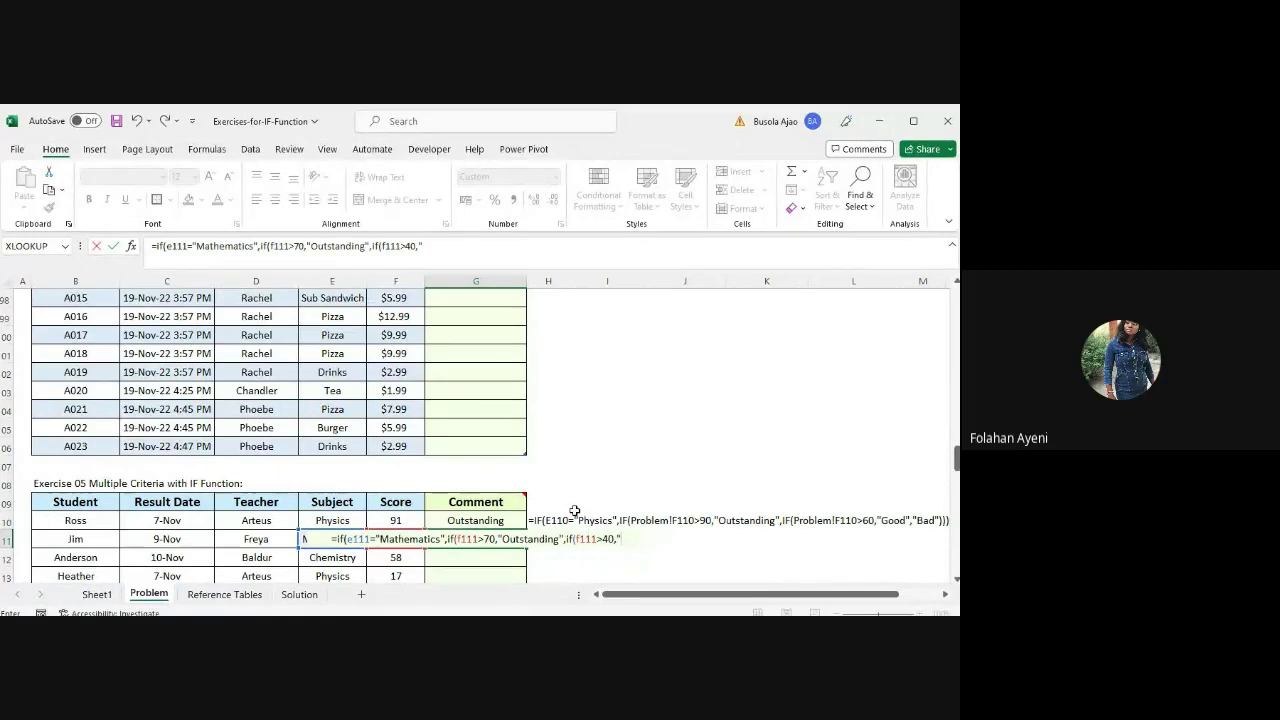
{"action": "type", "text": "Good"}
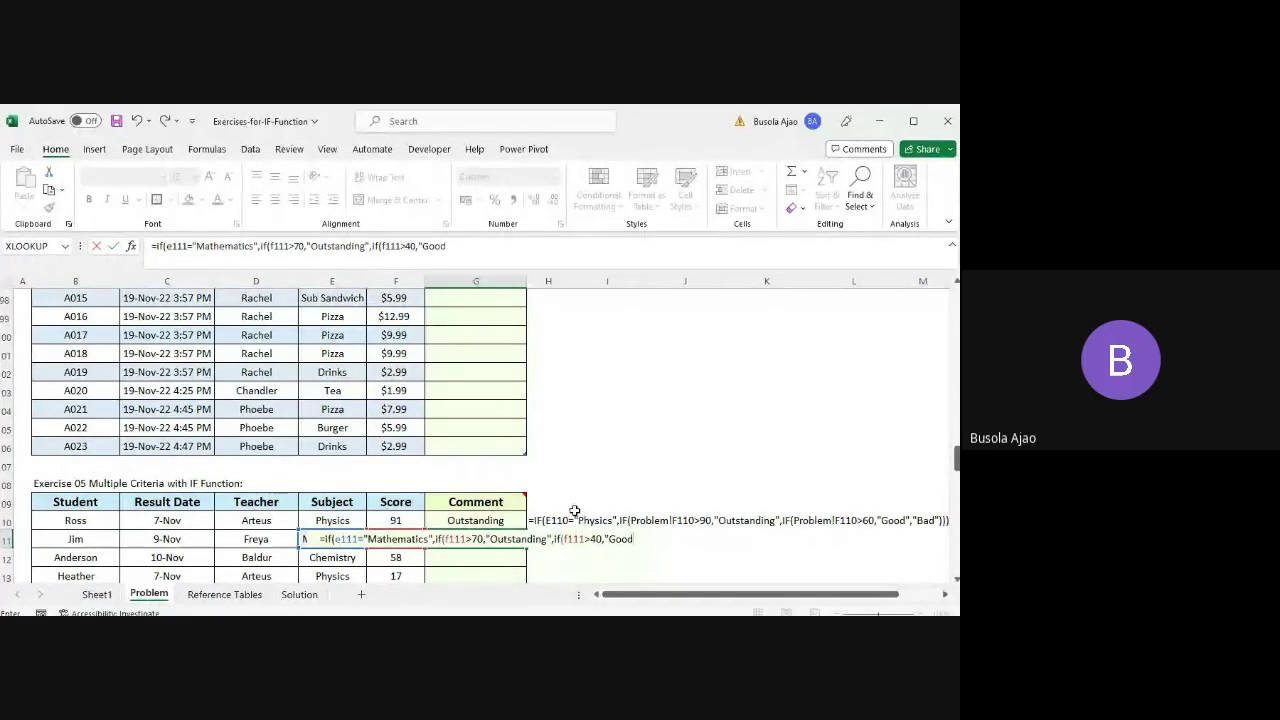
{"action": "type", "text": "\","}
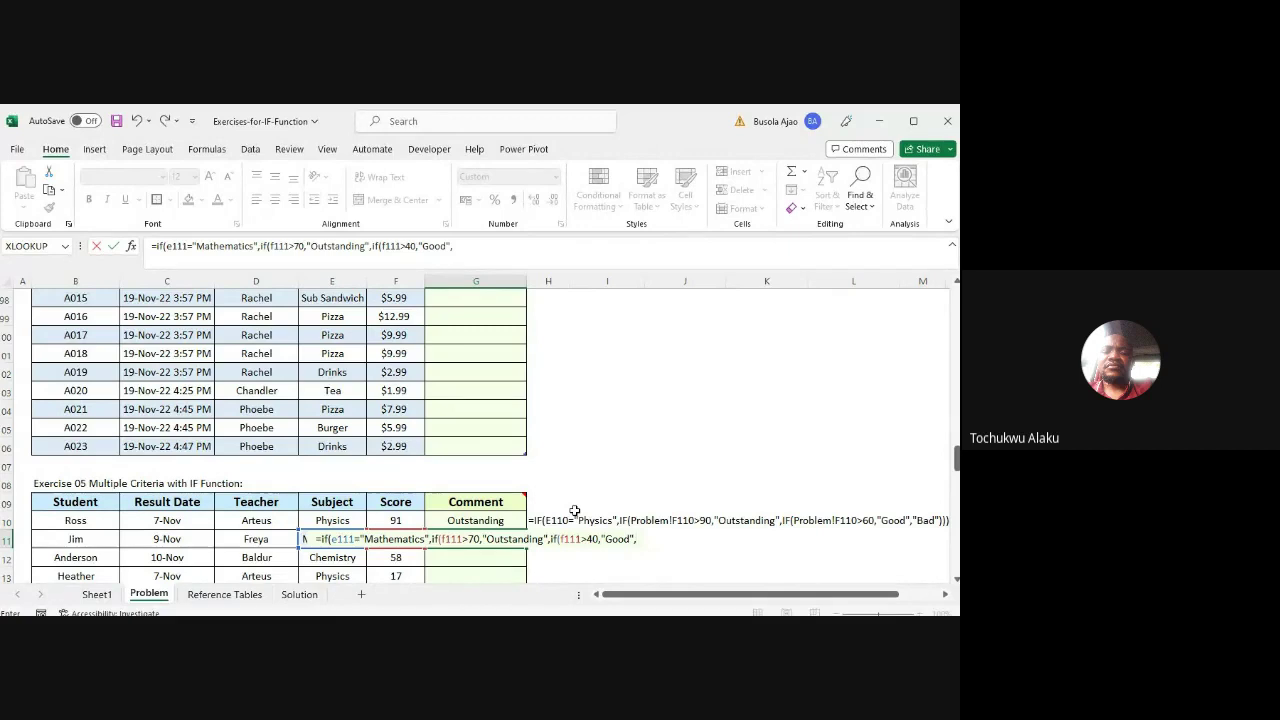
{"action": "type", "text": "\""}
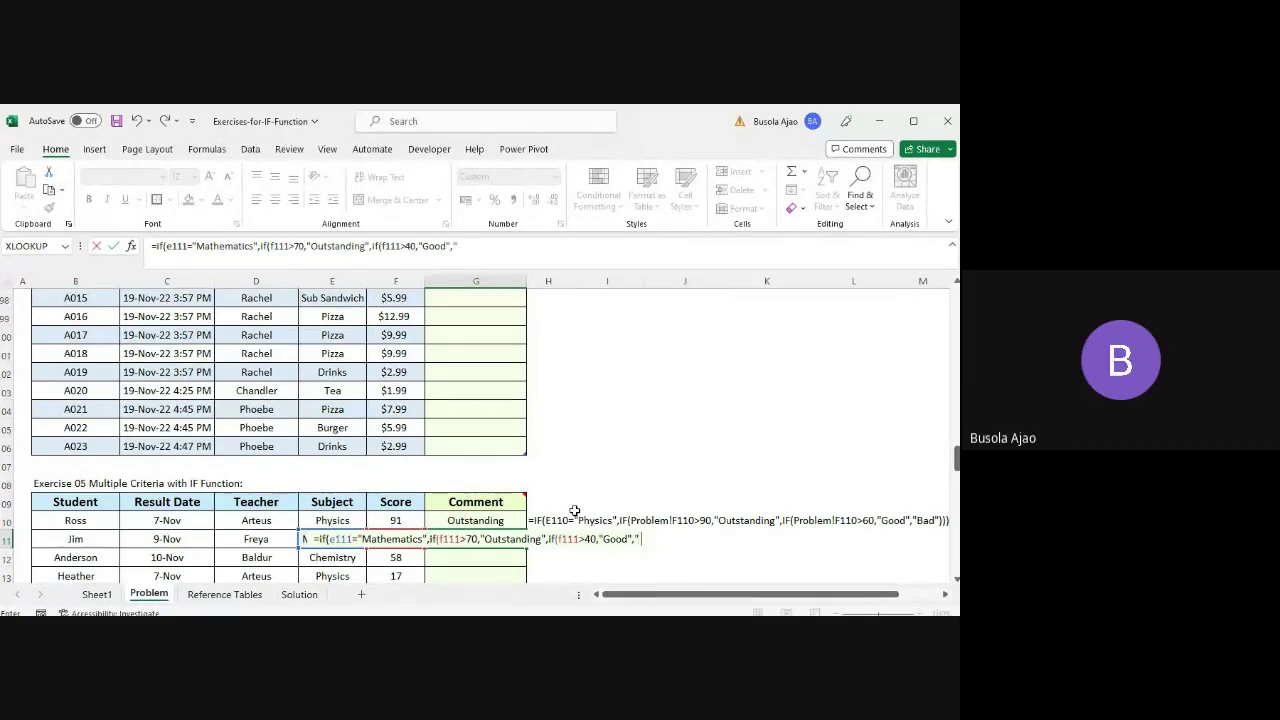
{"action": "type", "text": "Bad\")"}
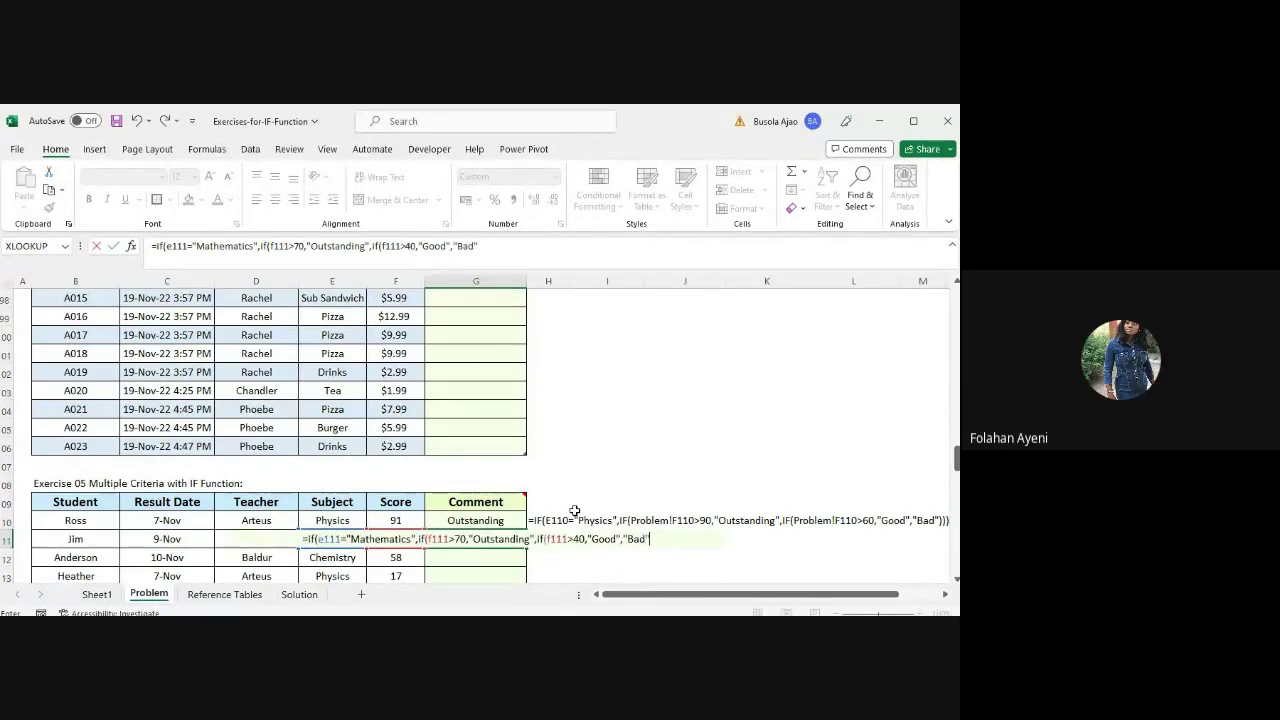
{"action": "type", "text": ")"}
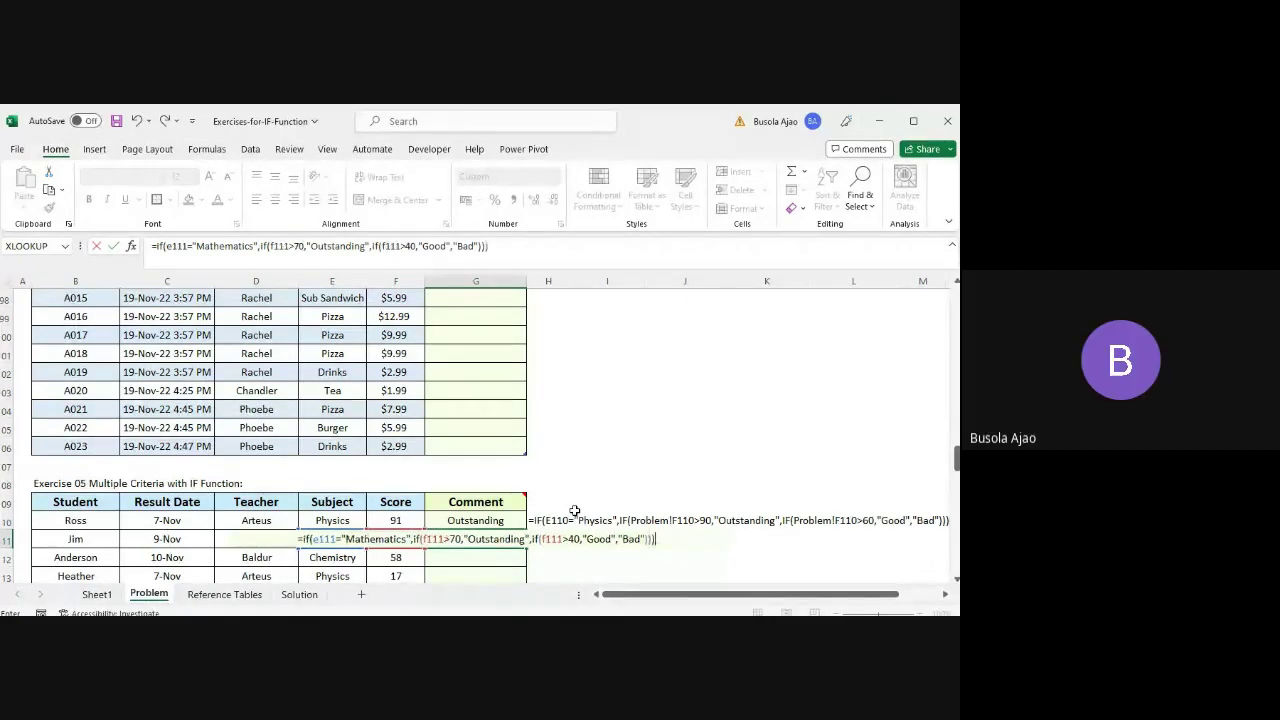
{"action": "type", "text": ")"}
{"action": "key", "text": "Return"}
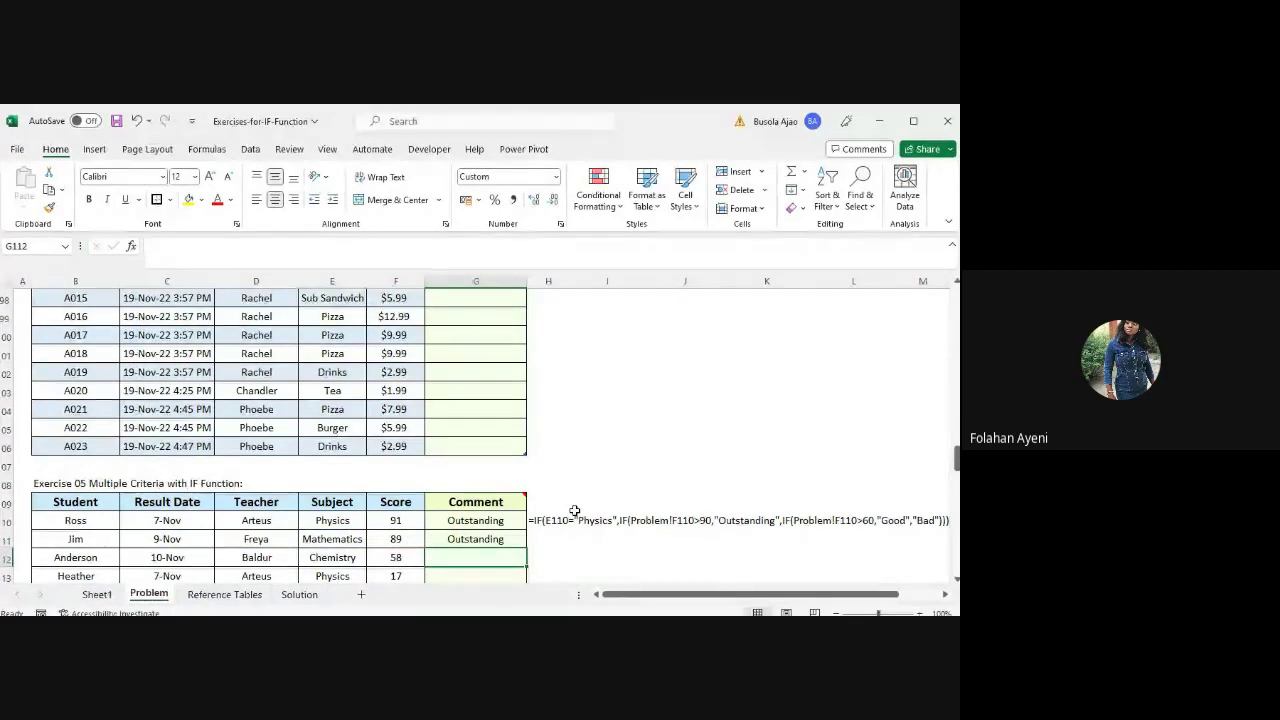
- Copy G111's Mathematics formula into H111 as plain text beside the Comment cell
{"action": "key", "text": "Up"}
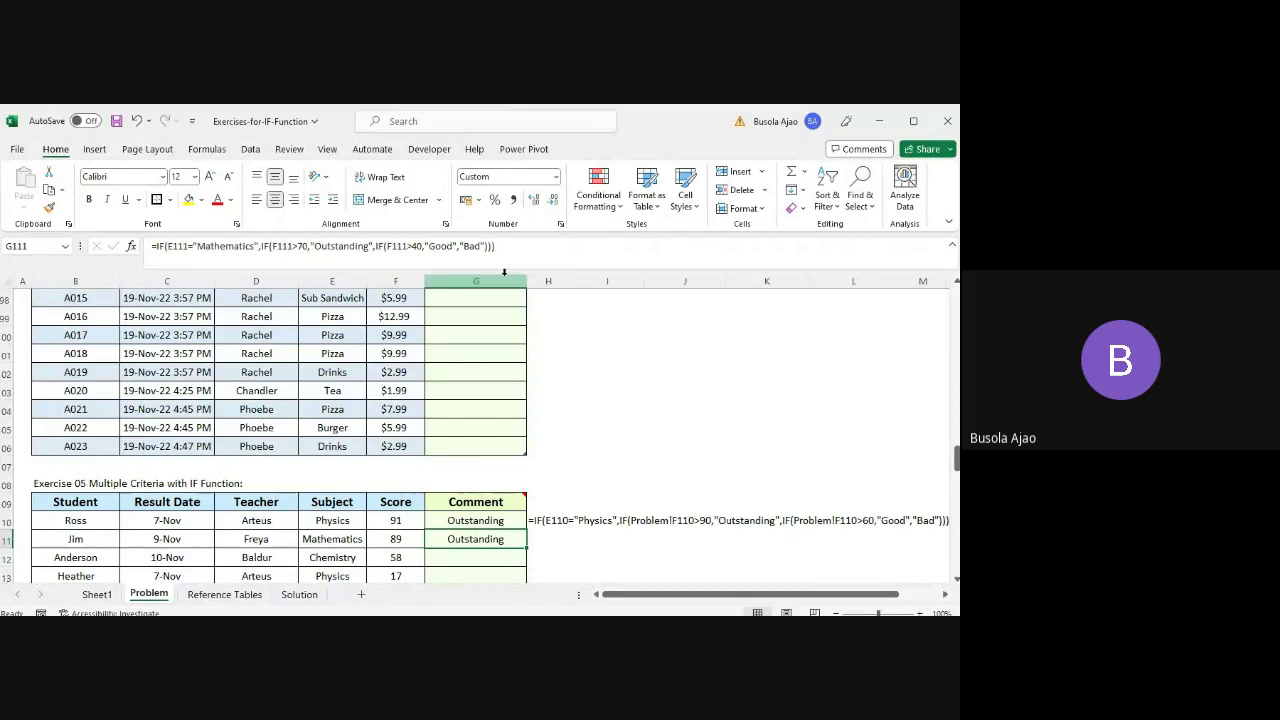
{"action": "left_click_drag", "start_coordinate": [505, 246], "coordinate": [96, 234]}
{"action": "key", "text": "ctrl+c"}
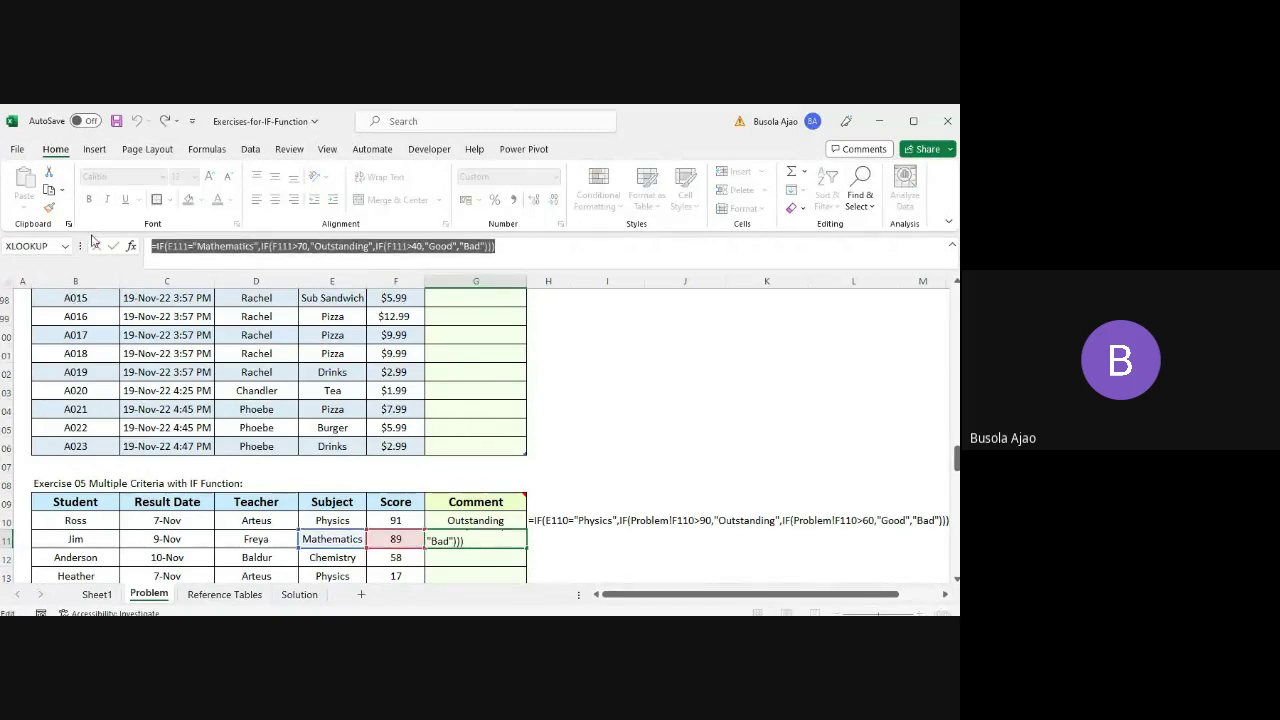
{"action": "key", "text": "Return"}
{"action": "key", "text": "Up"}
{"action": "key", "text": "Right"}
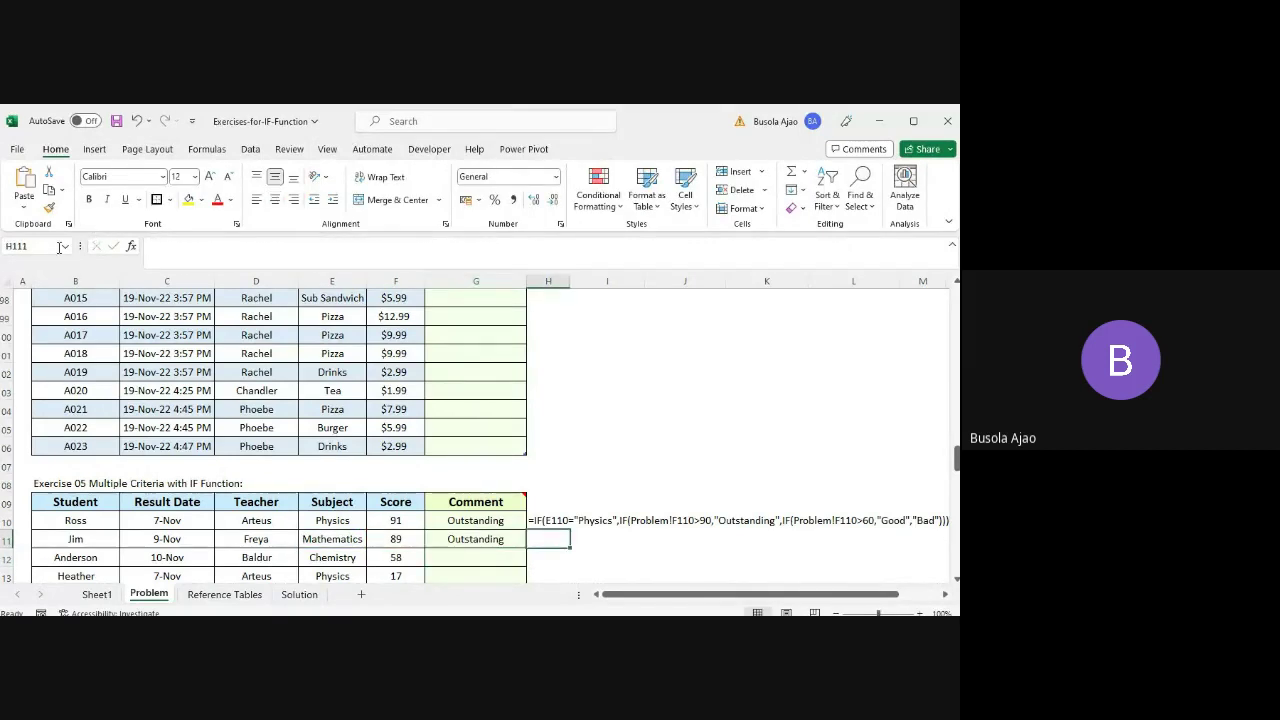
{"action": "type", "text": "'"}
{"action": "key", "text": "ctrl+v"}
{"action": "key", "text": "Return"}
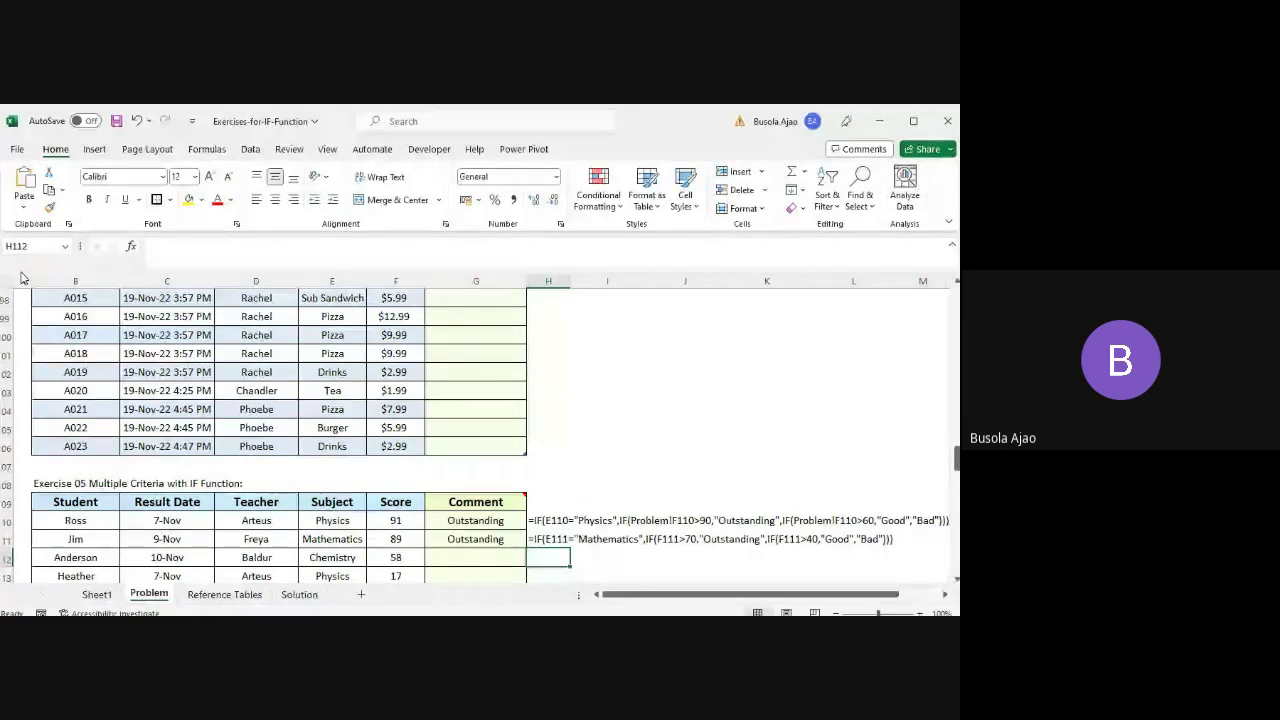
- Begin an IF formula in G112 that tests whether the subject in E112 equals "Chemistry"
{"action": "key", "text": "Left"}
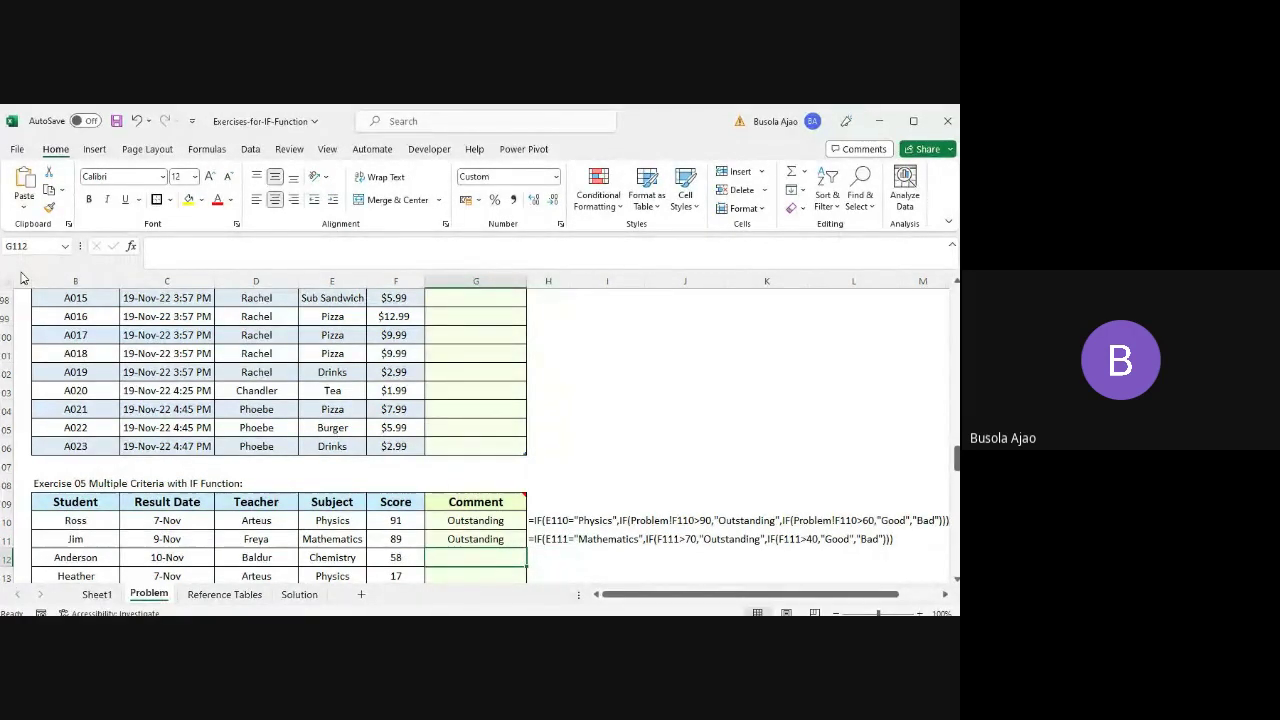
{"action": "key", "text": "alt+Tab"}
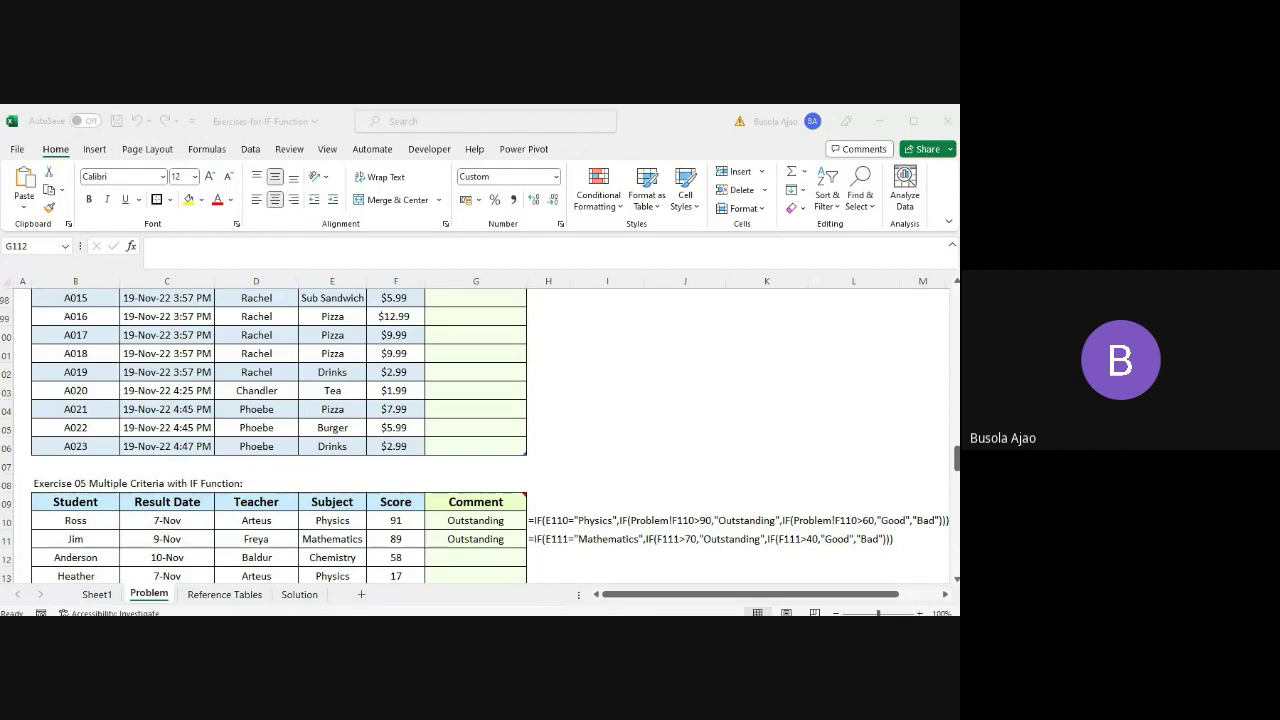
{"action": "left_click", "coordinate": [22, 273]}
{"action": "type", "text": "="}
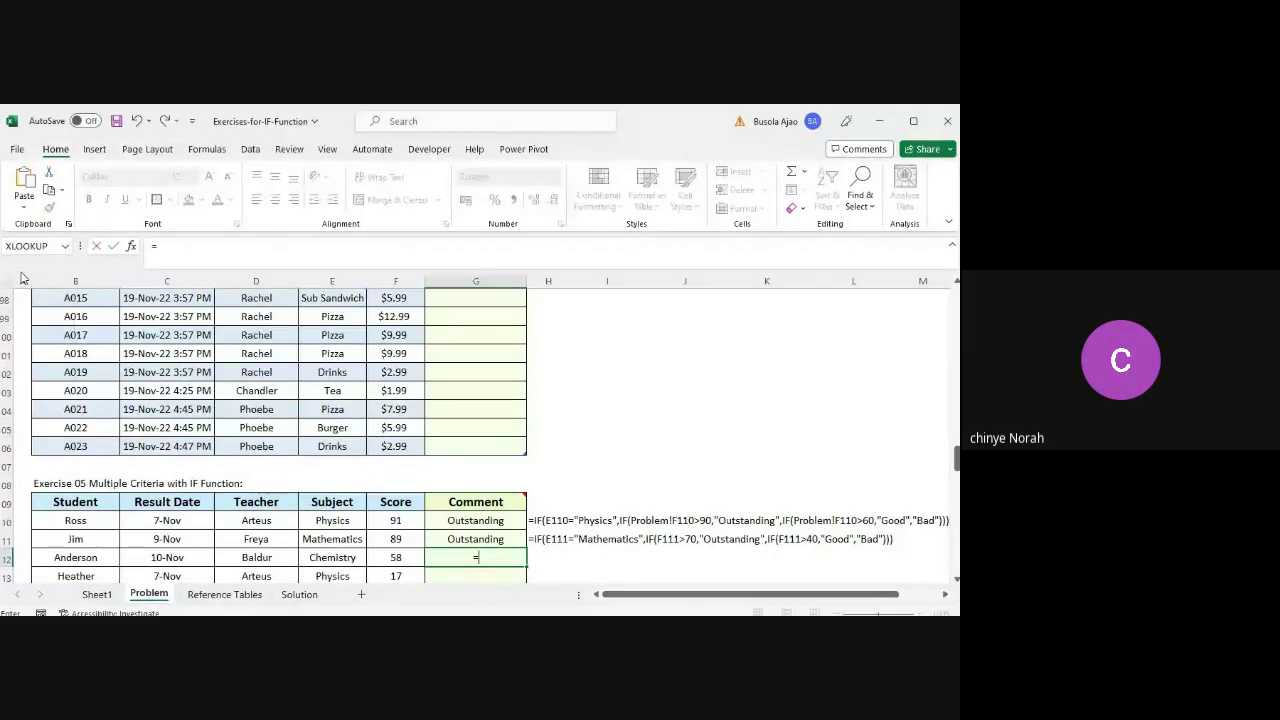
{"action": "type", "text": "If"}
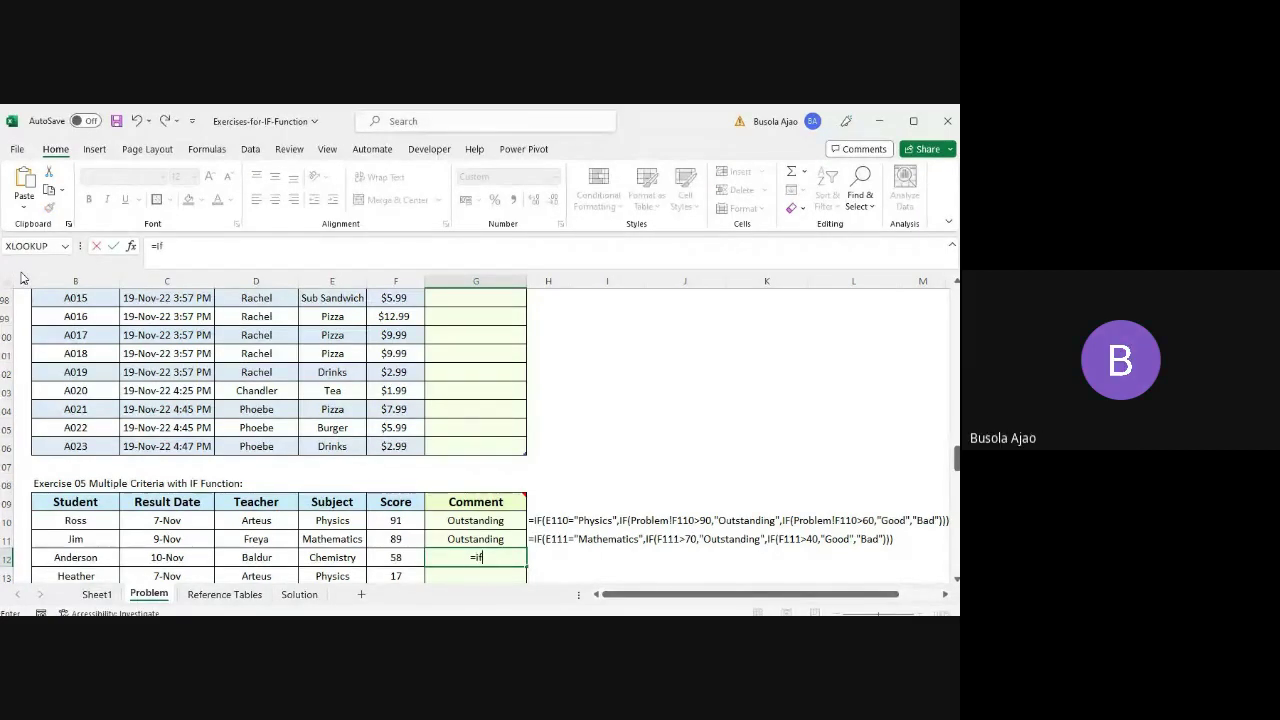
{"action": "type", "text": "("}
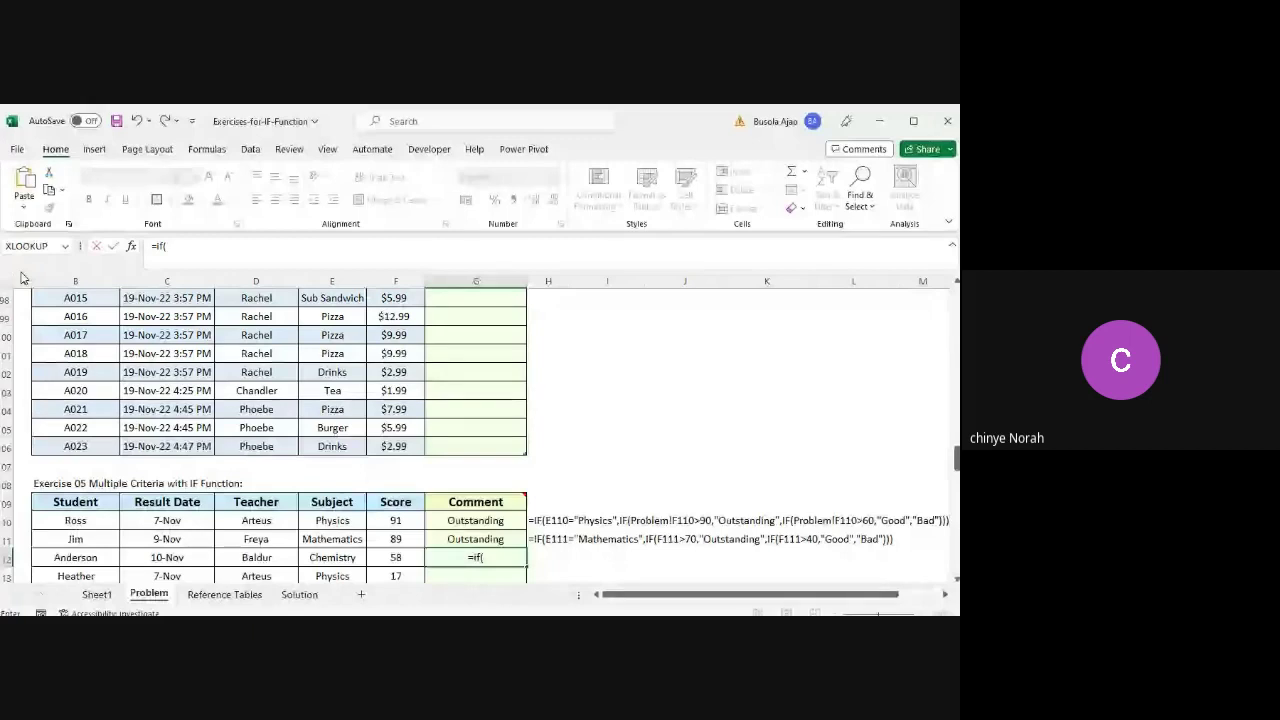
{"action": "type", "text": "112"}
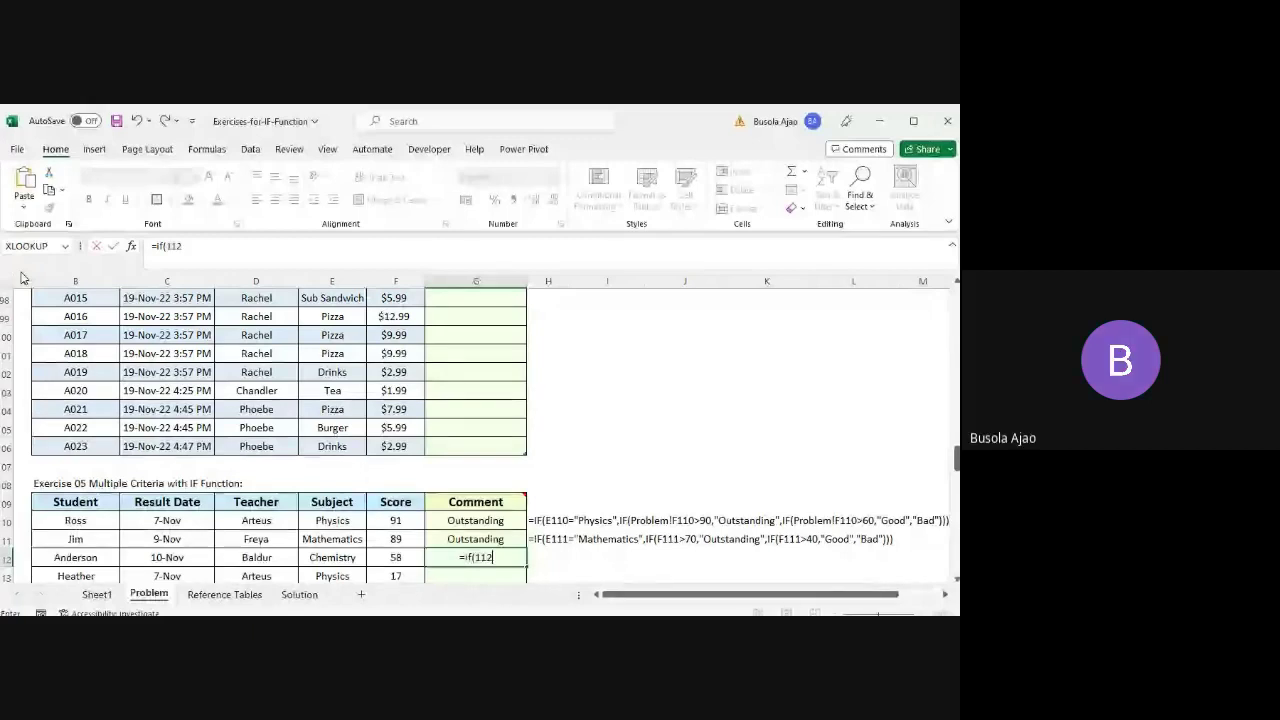
{"action": "key", "text": "BackSpace"}
{"action": "key", "text": "BackSpace"}
{"action": "key", "text": "BackSpace"}
{"action": "type", "text": "E112"}
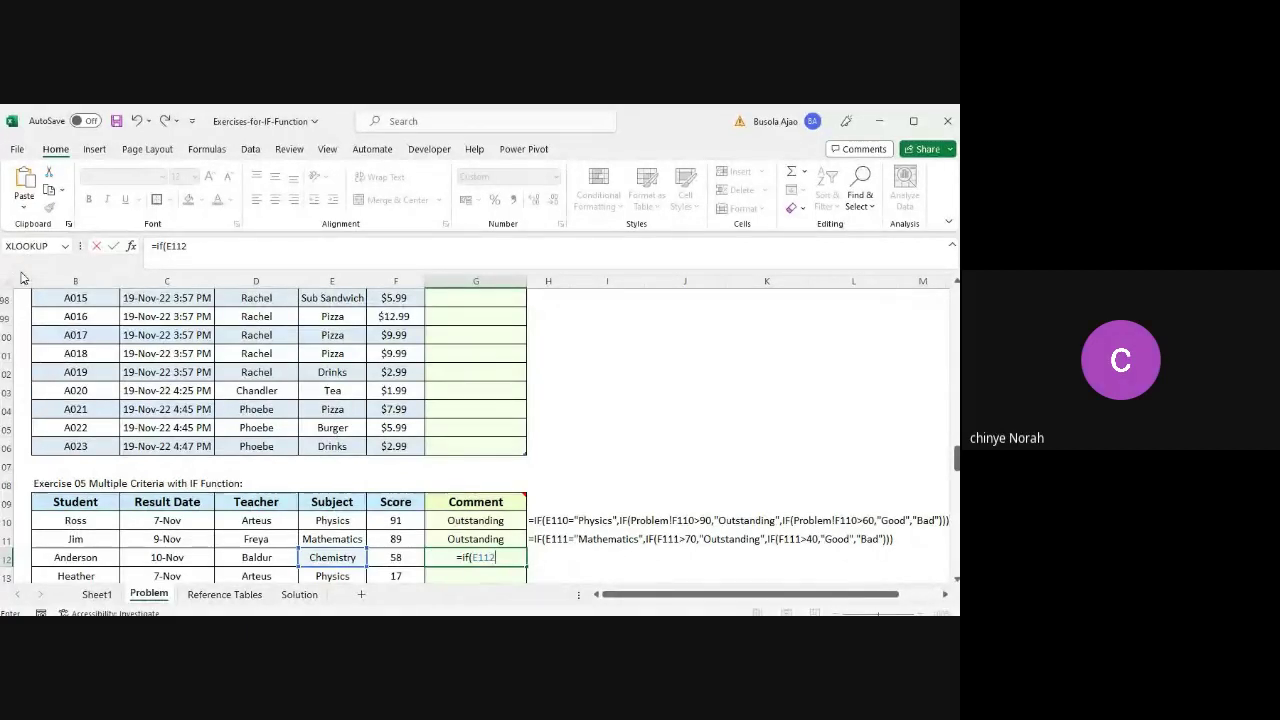
{"action": "type", "text": "=\""}
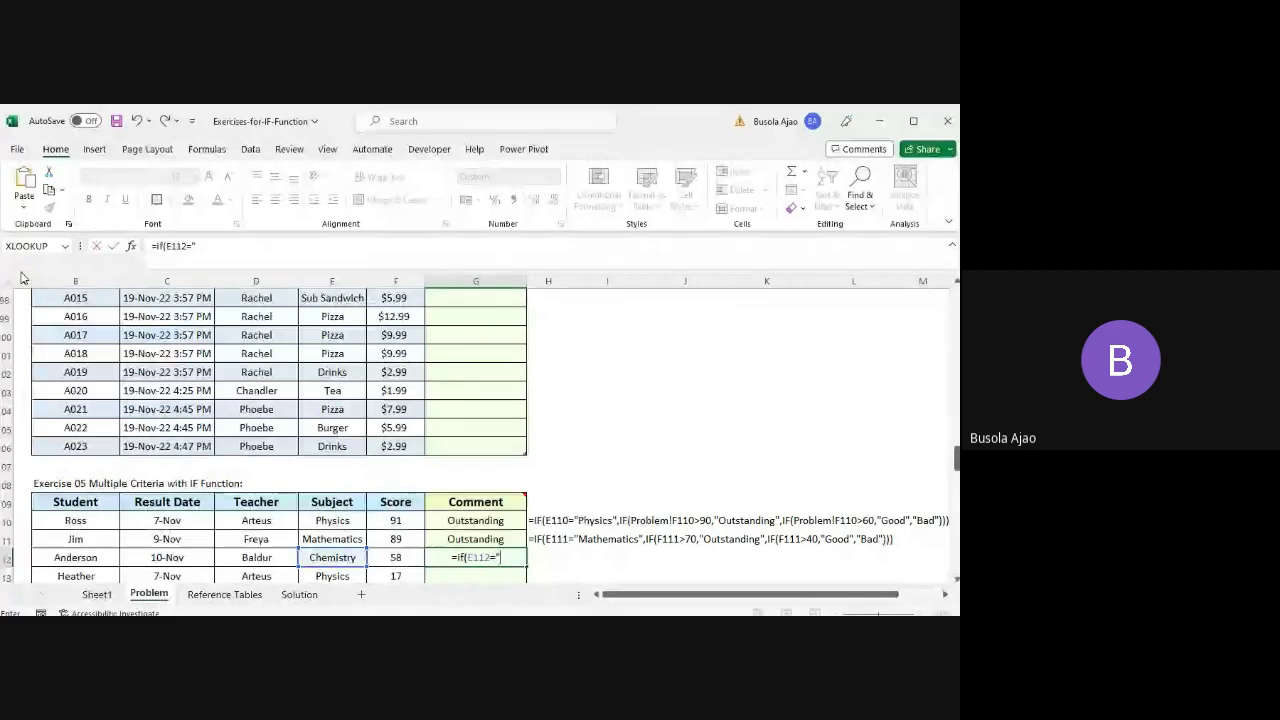
{"action": "type", "text": "C"}
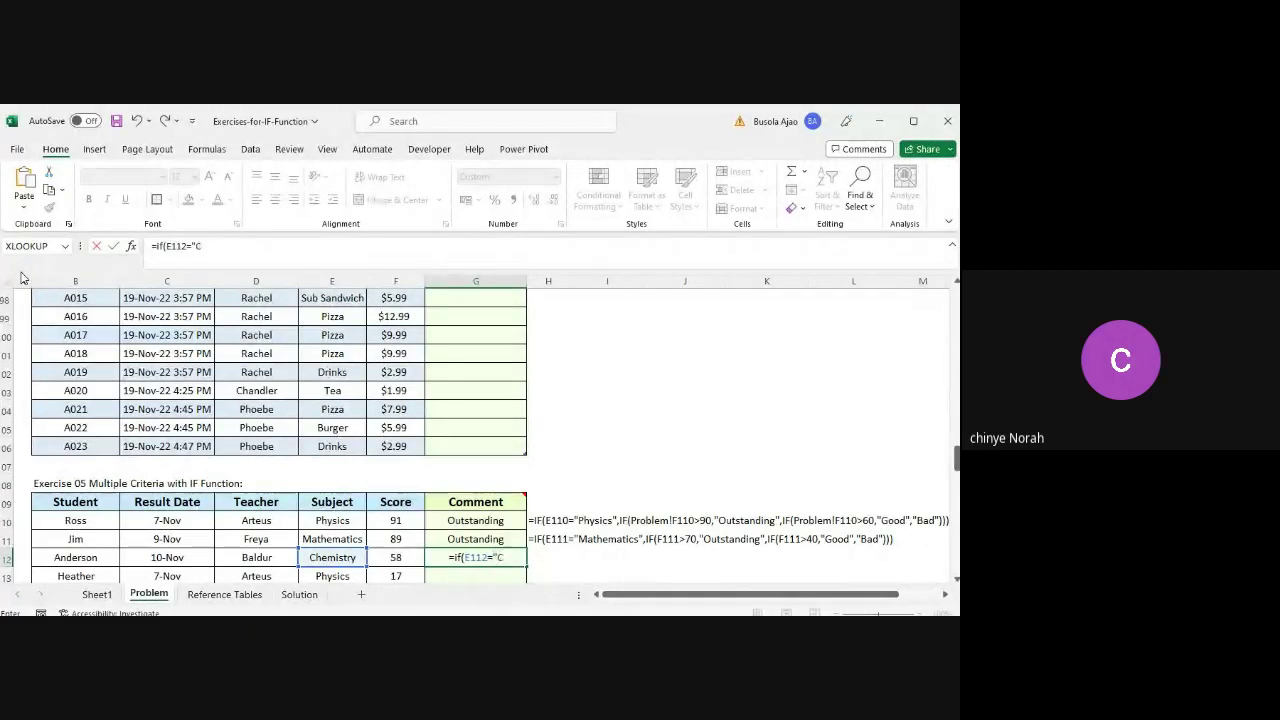
{"action": "type", "text": "hemistry"}
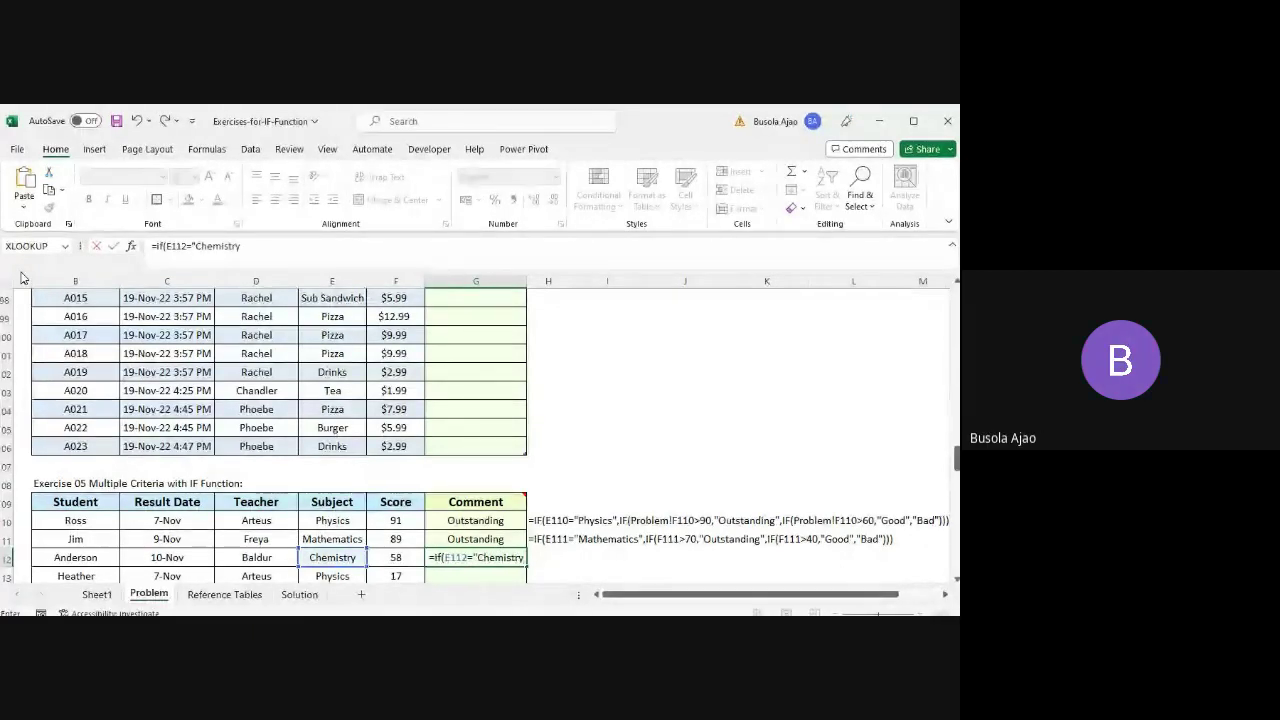
{"action": "type", "text": "\""}
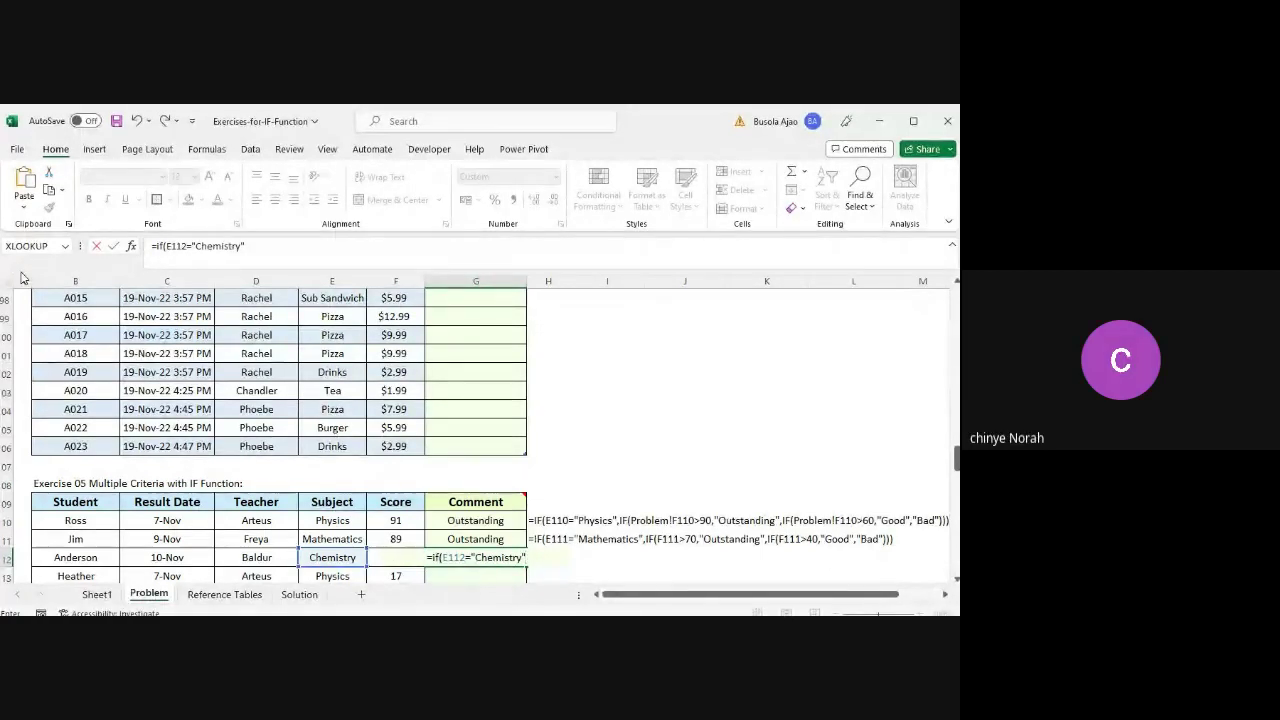
- Nest a second IF in G112's formula that returns "Outstanding" when the score in F112 is greater than 80
{"action": "type", "text": ",if("}
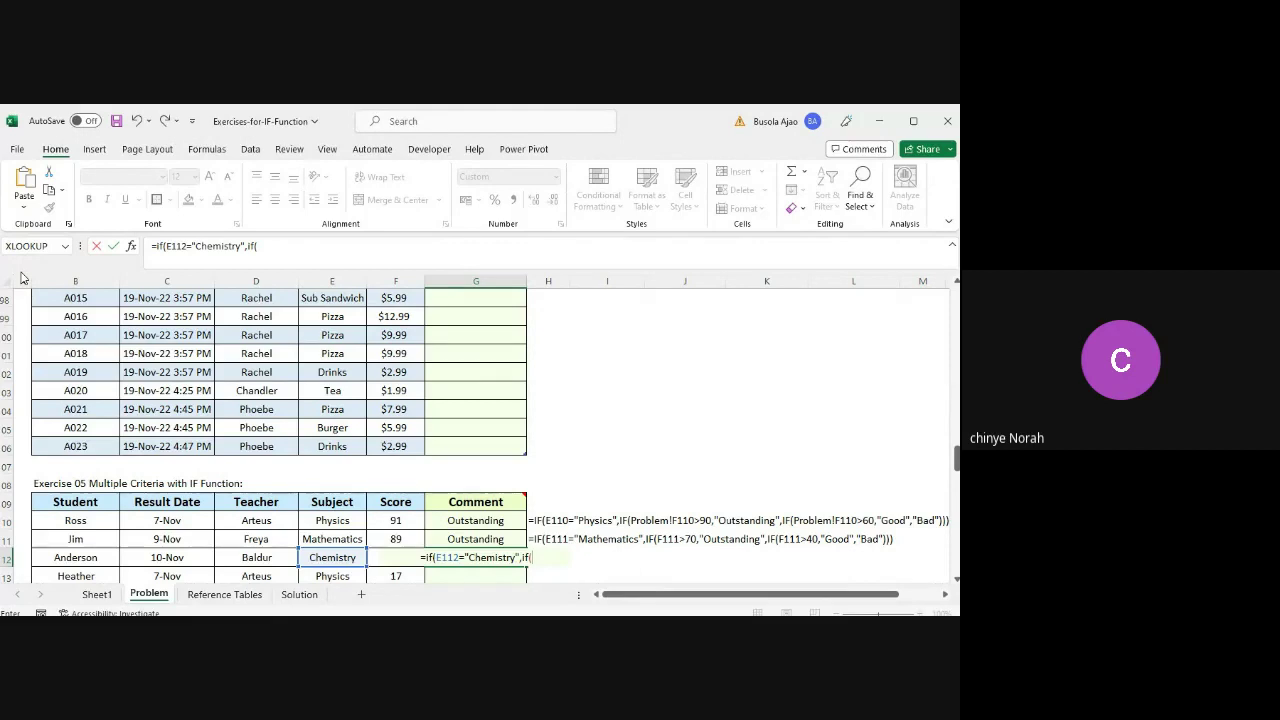
{"action": "type", "text": "f"}
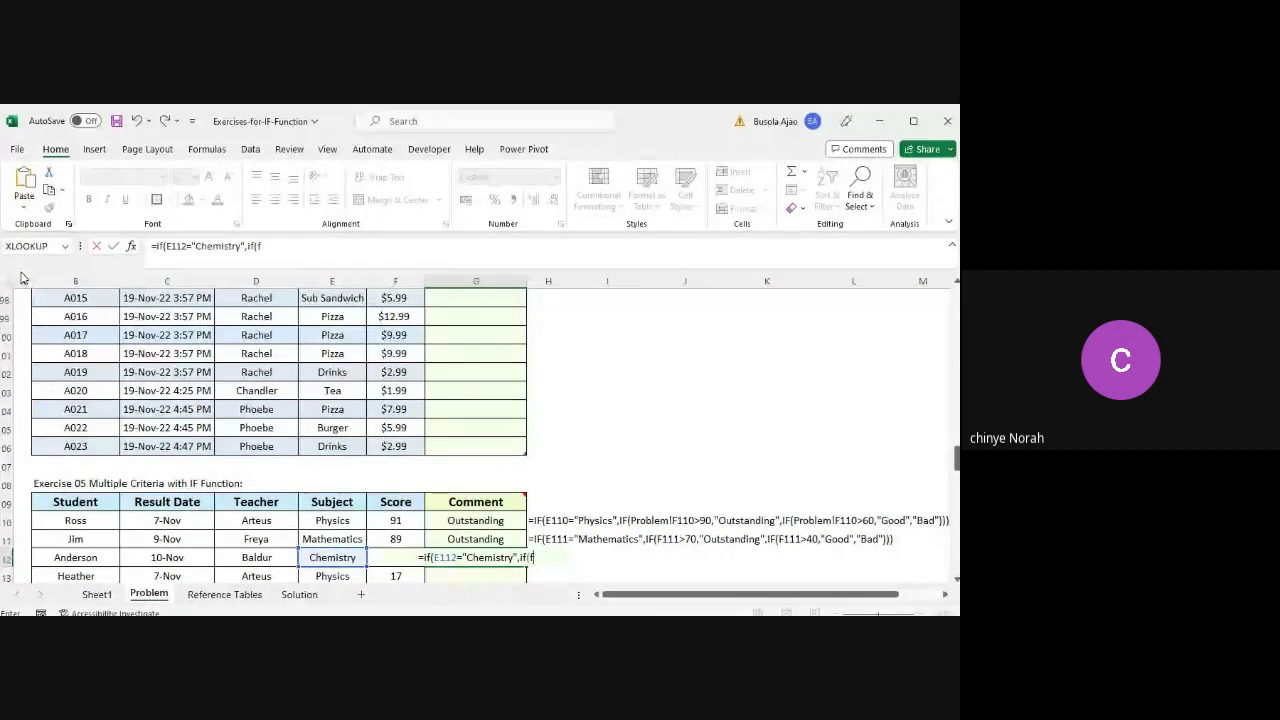
{"action": "type", "text": "112"}
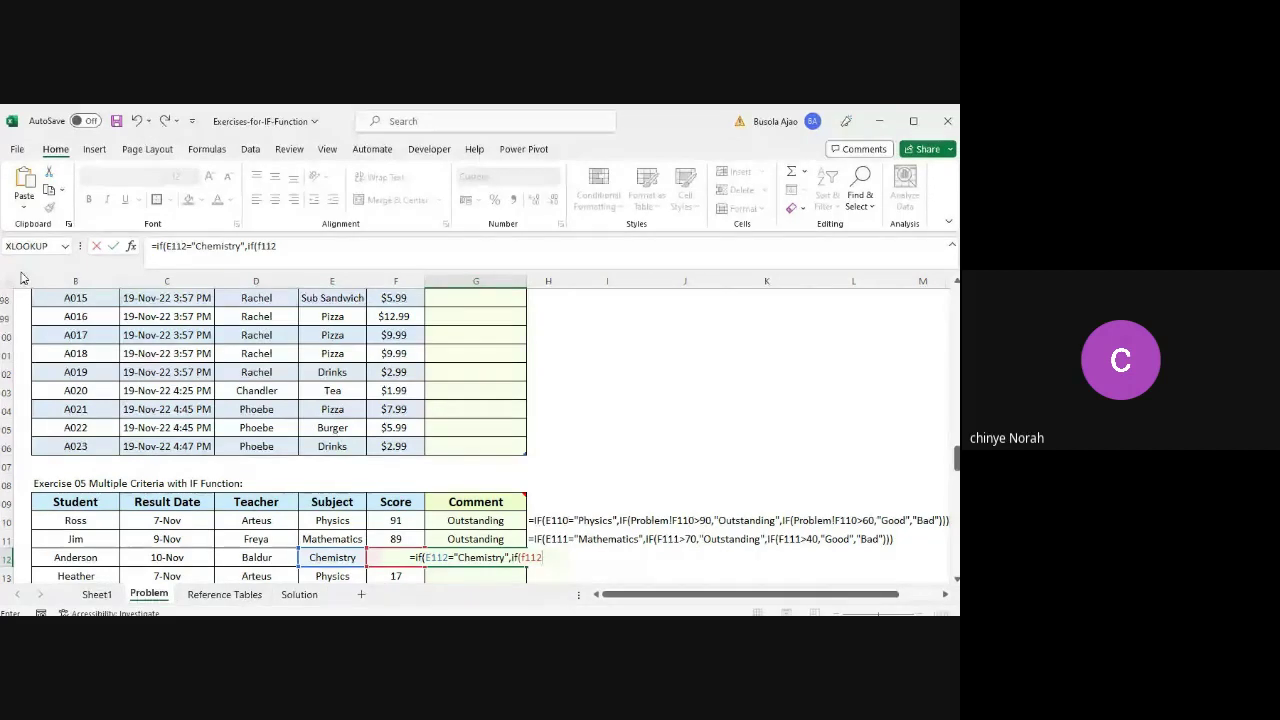
{"action": "type", "text": ">80"}
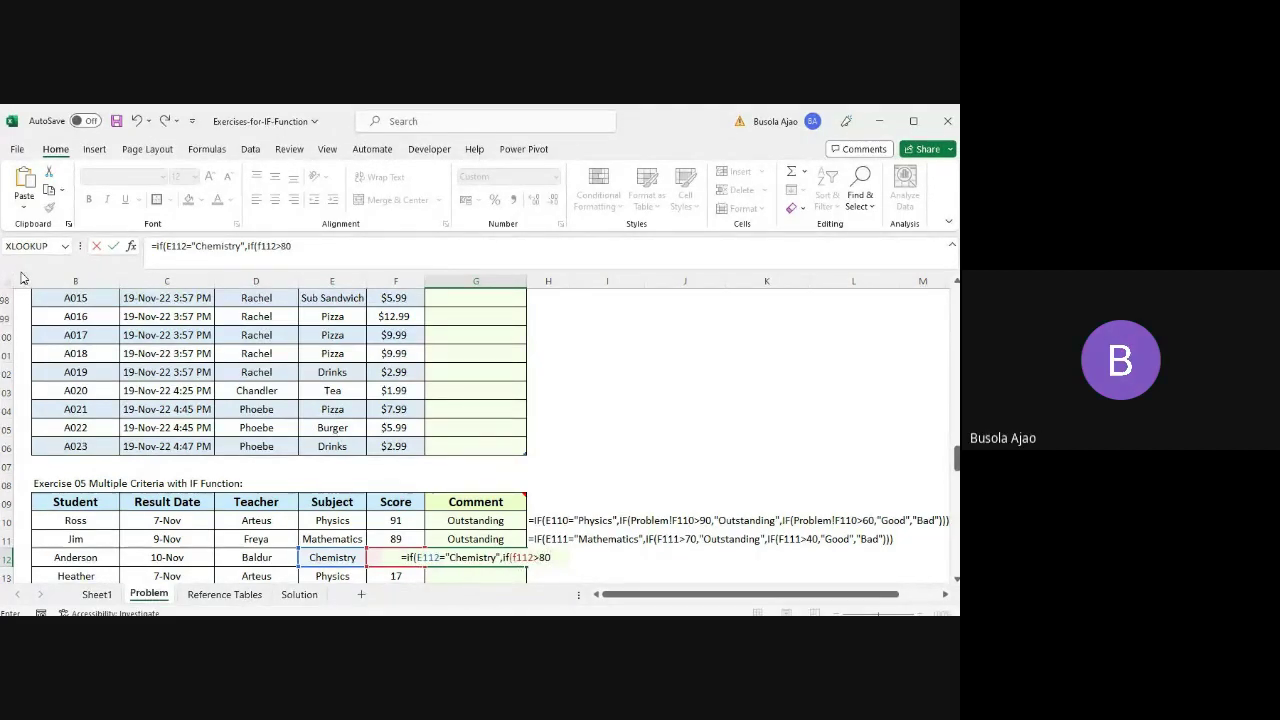
{"action": "type", "text": ","}
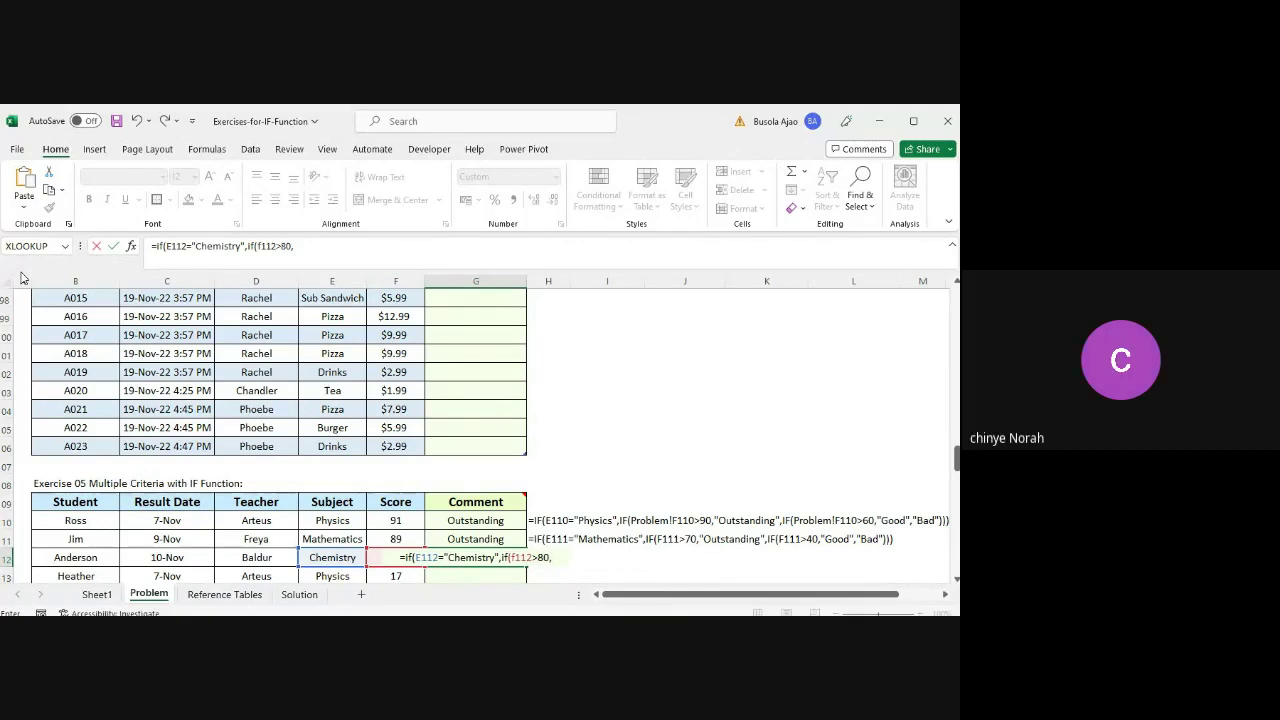
{"action": "type", "text": "\"Outstn"}
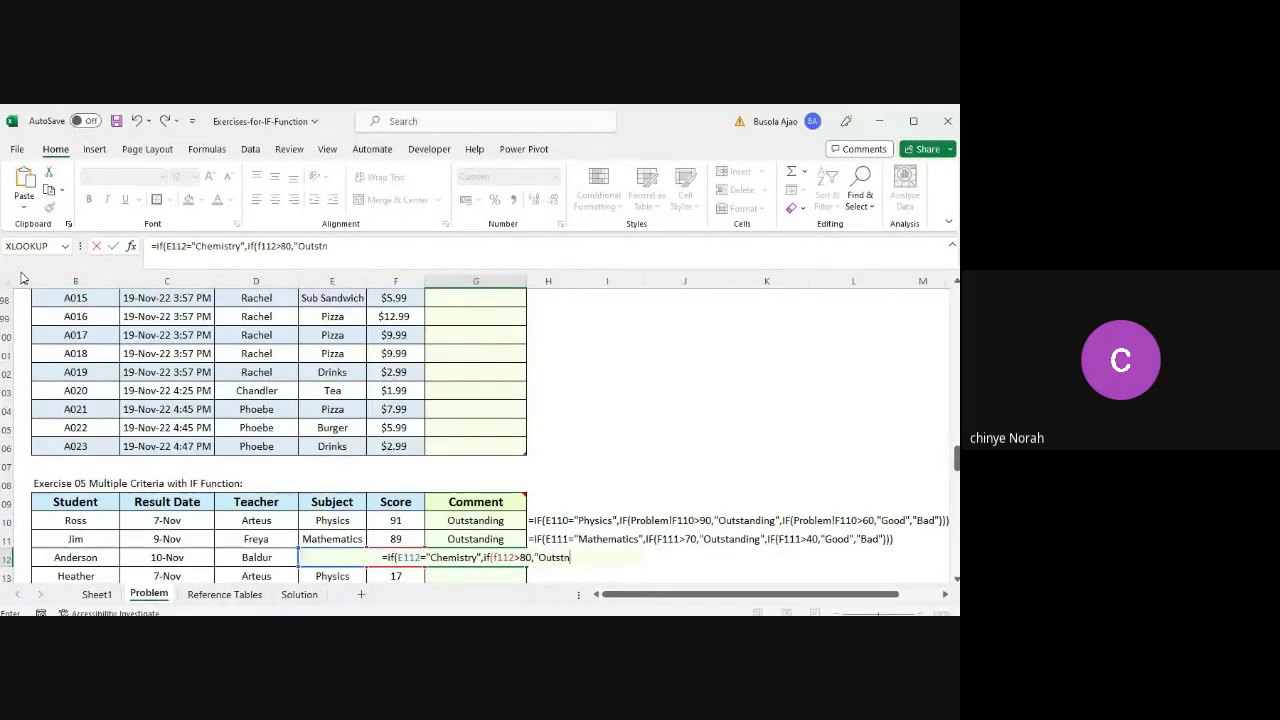
{"action": "key", "text": "BackSpace"}
{"action": "type", "text": "anding\""}
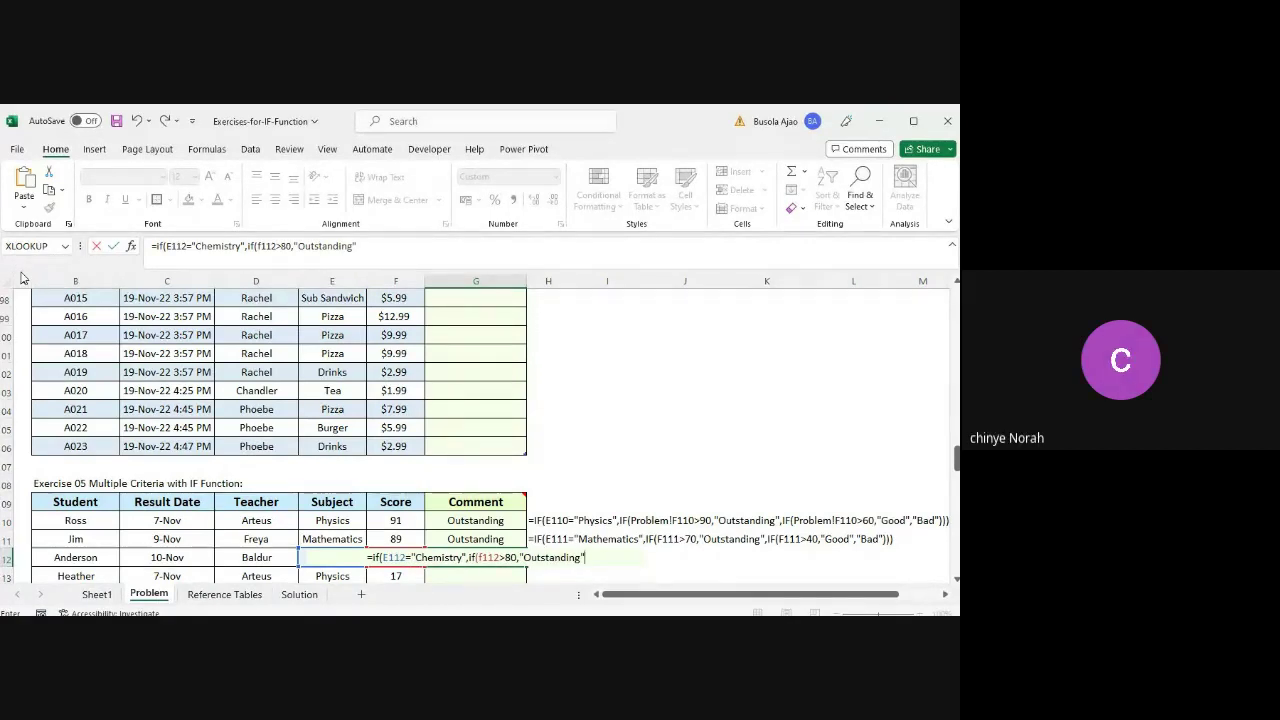
{"action": "type", "text": ","}
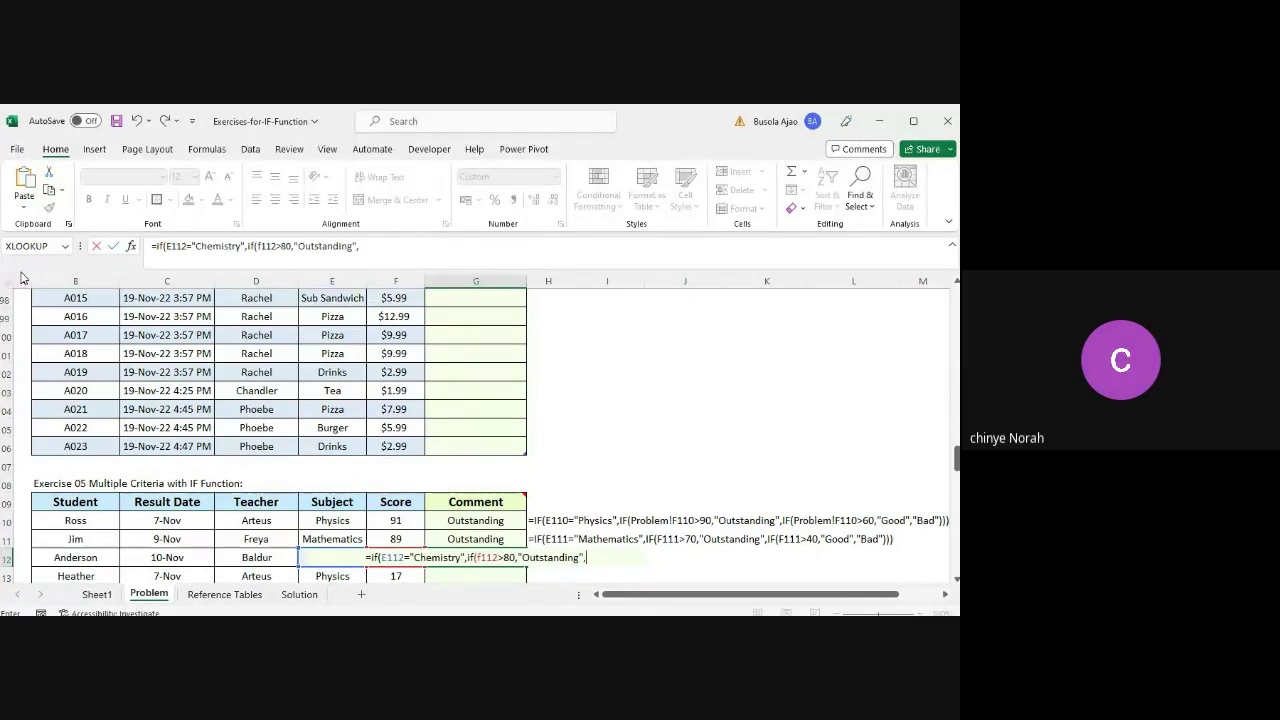
- Nest a third IF in G112's formula that tests whether the score in F112 is greater than 50
{"action": "type", "text": "if("}
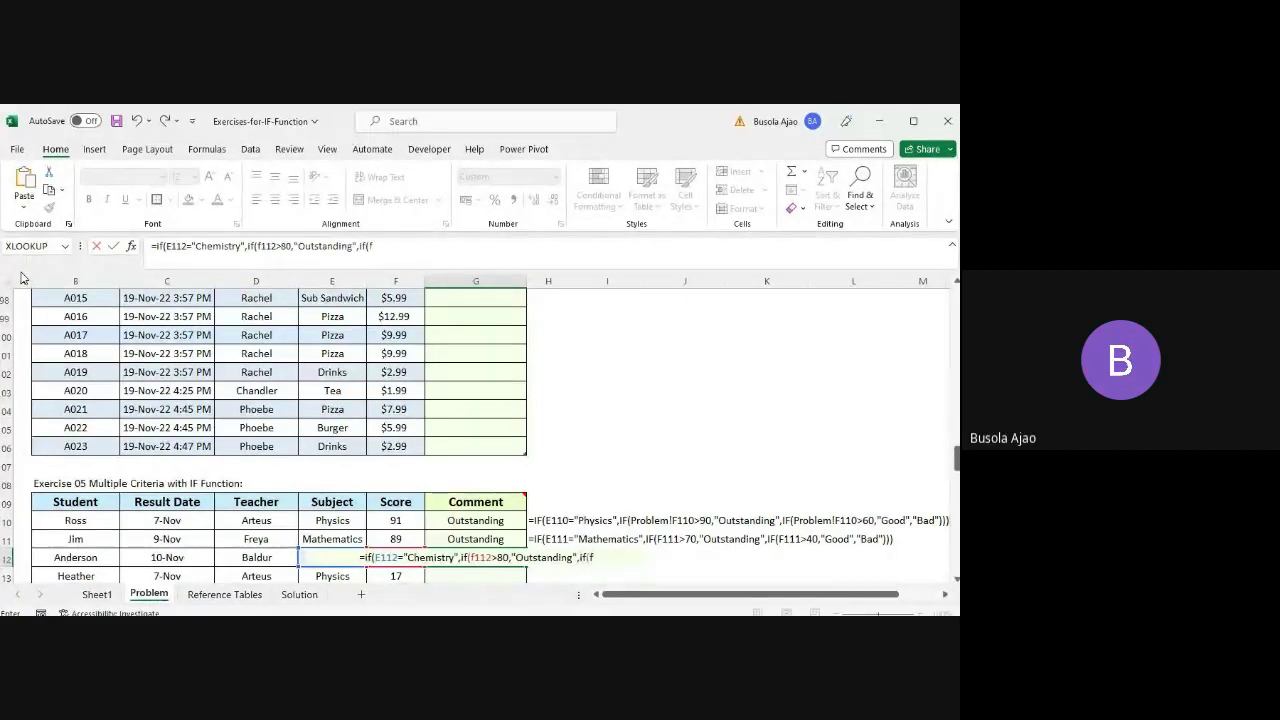
{"action": "type", "text": "f112"}
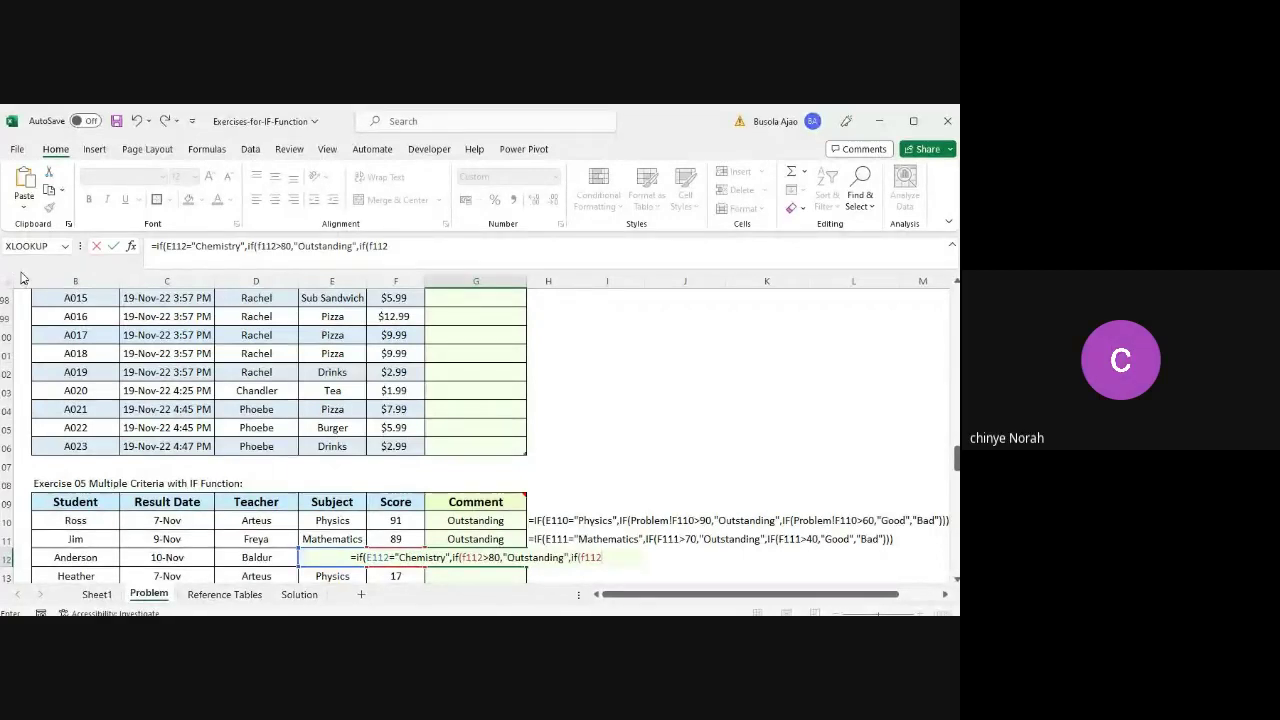
{"action": "type", "text": ">50"}
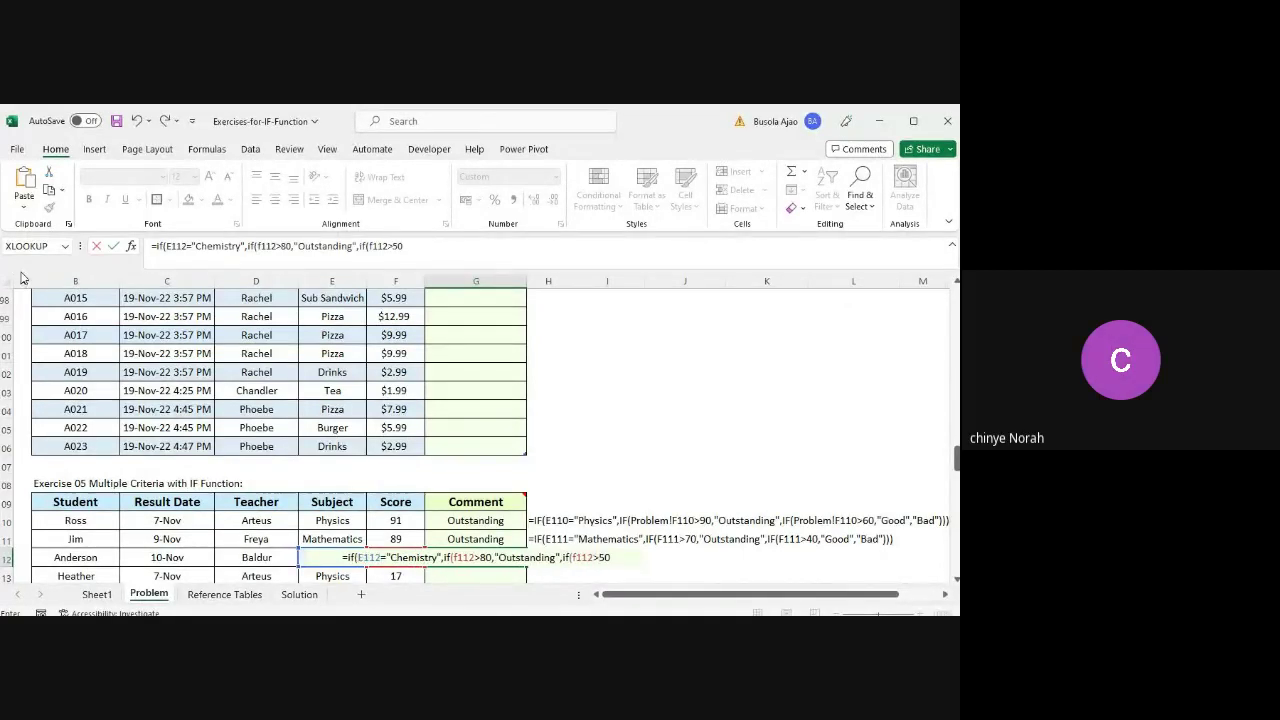
{"action": "type", "text": ","}
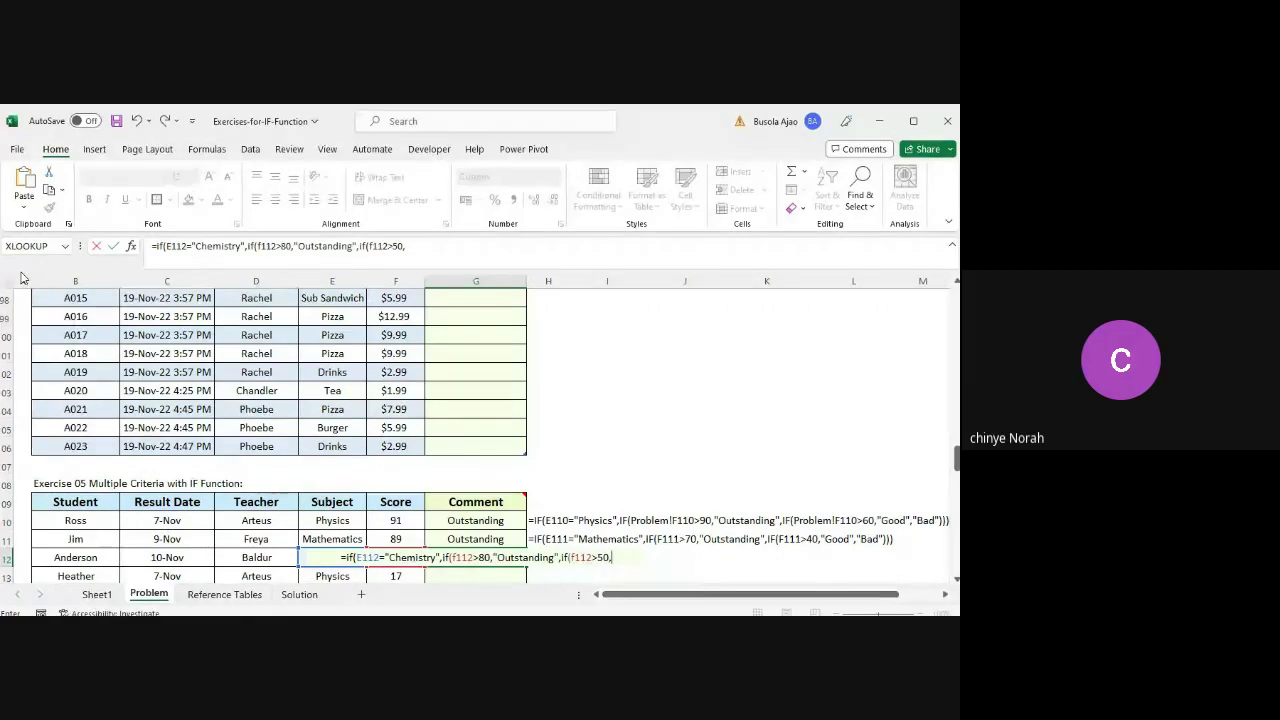
- Complete G112's formula so the innermost IF returns "Good" when true and "Bad" otherwise
{"action": "type", "text": "\""}
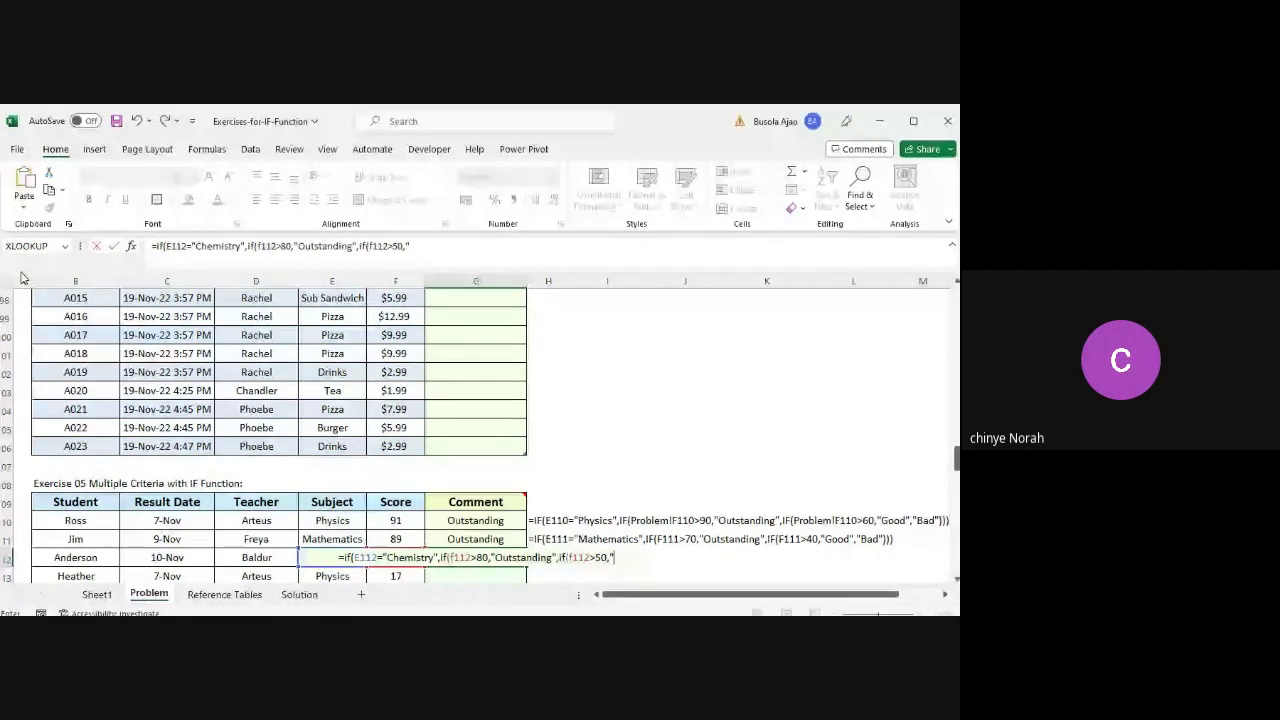
{"action": "type", "text": "Good"}
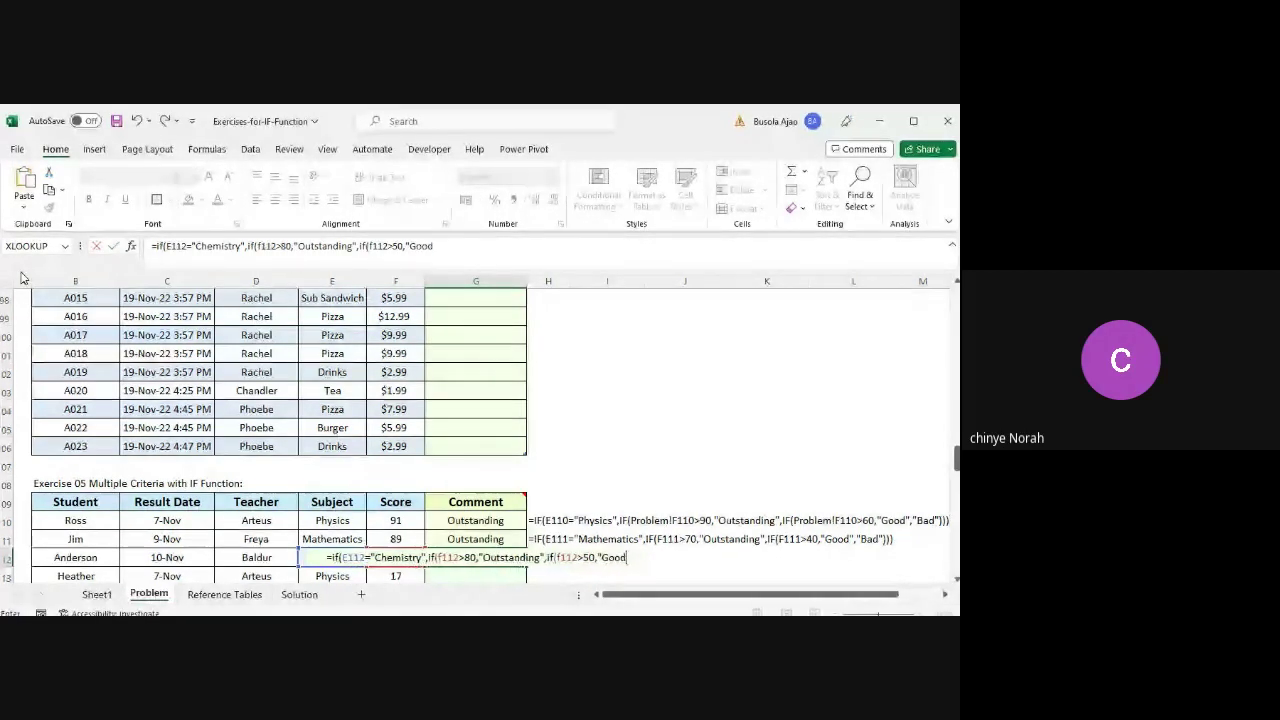
{"action": "type", "text": "\","}
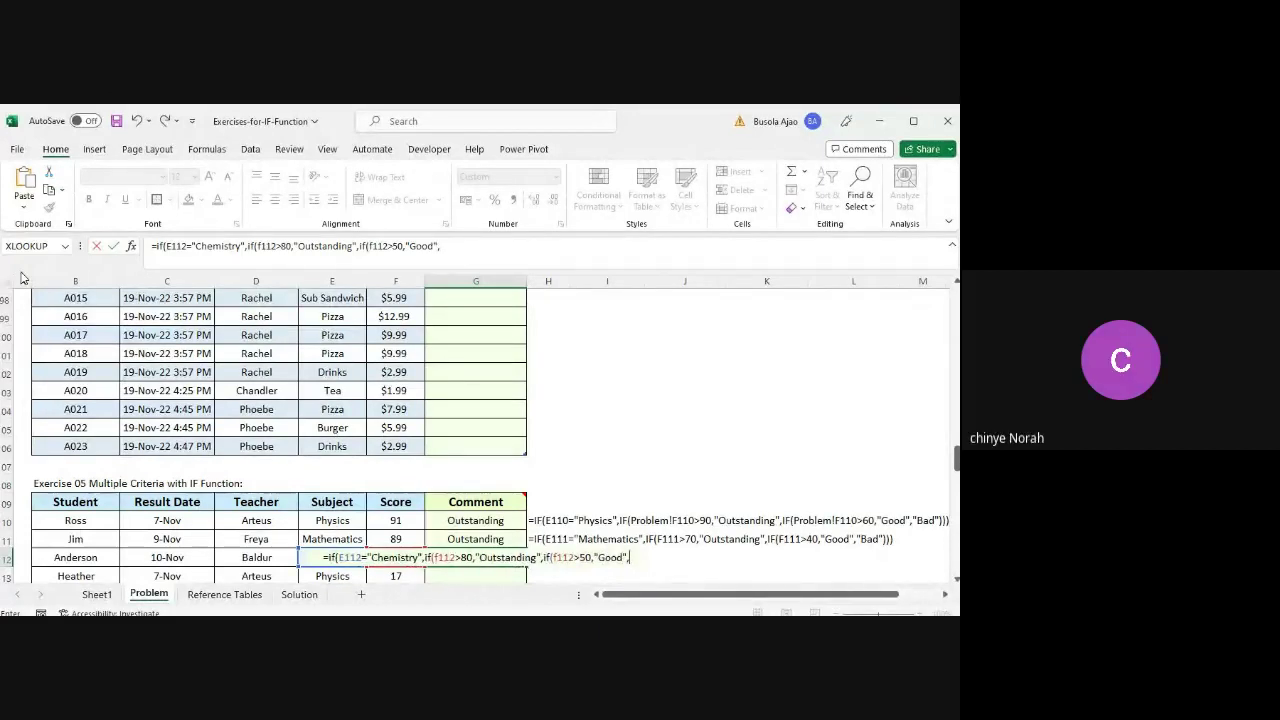
{"action": "type", "text": "\""}
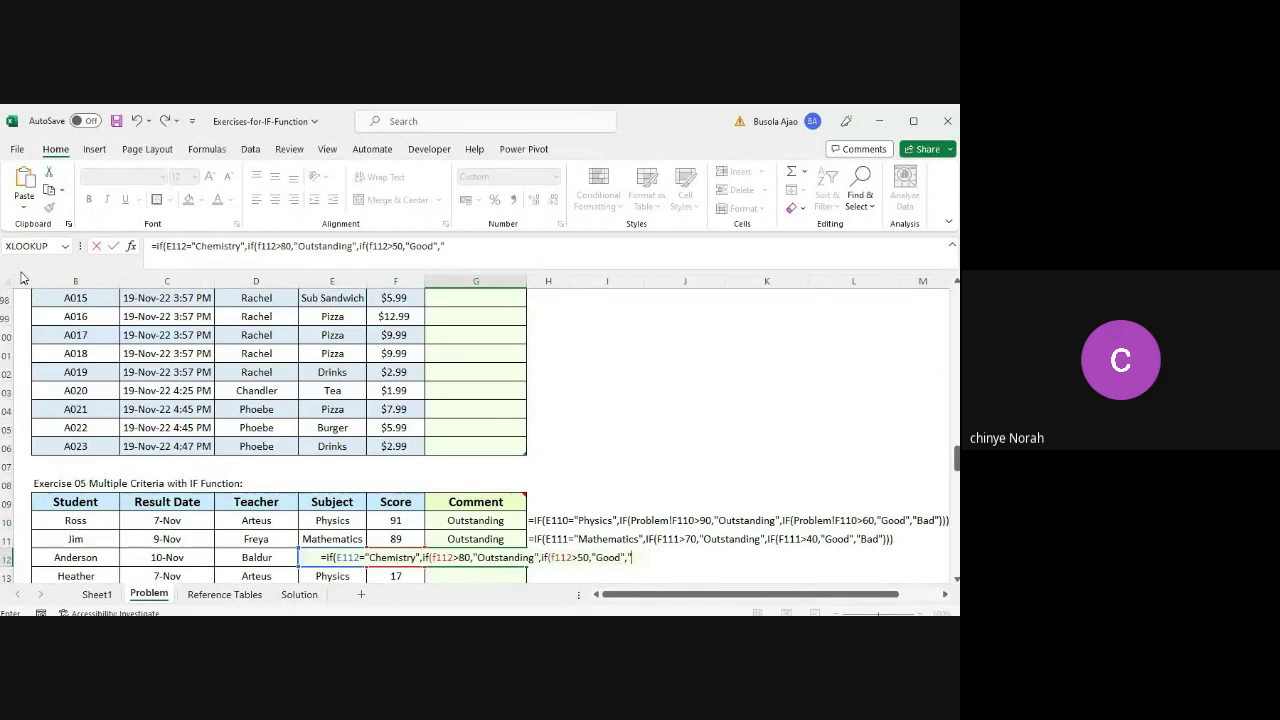
{"action": "type", "text": "Bad"}
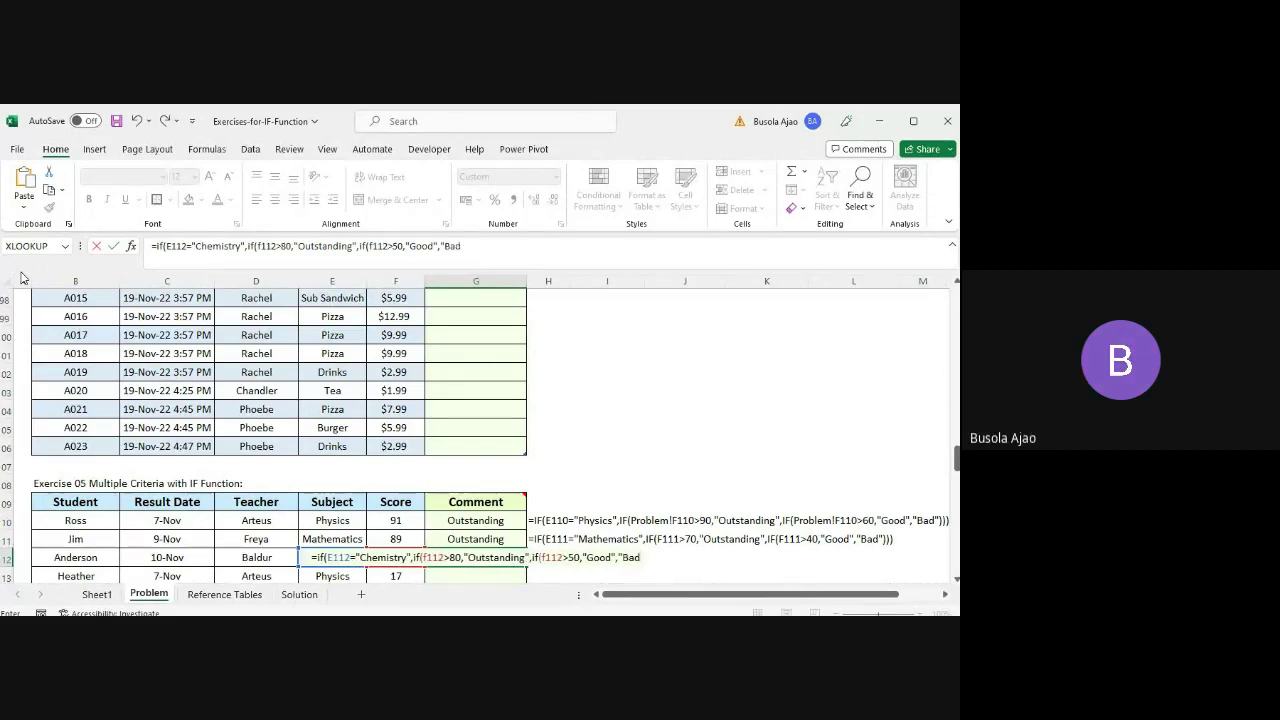
{"action": "type", "text": "\""}
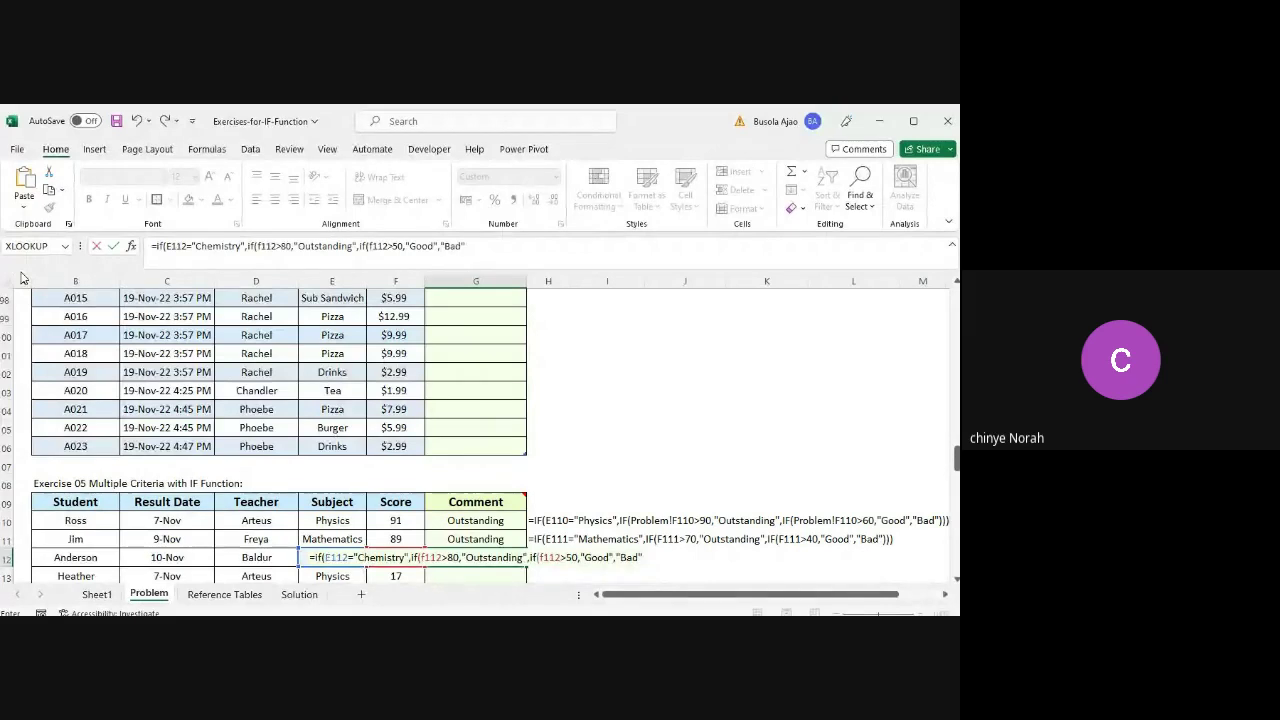
{"action": "type", "text": ")"}
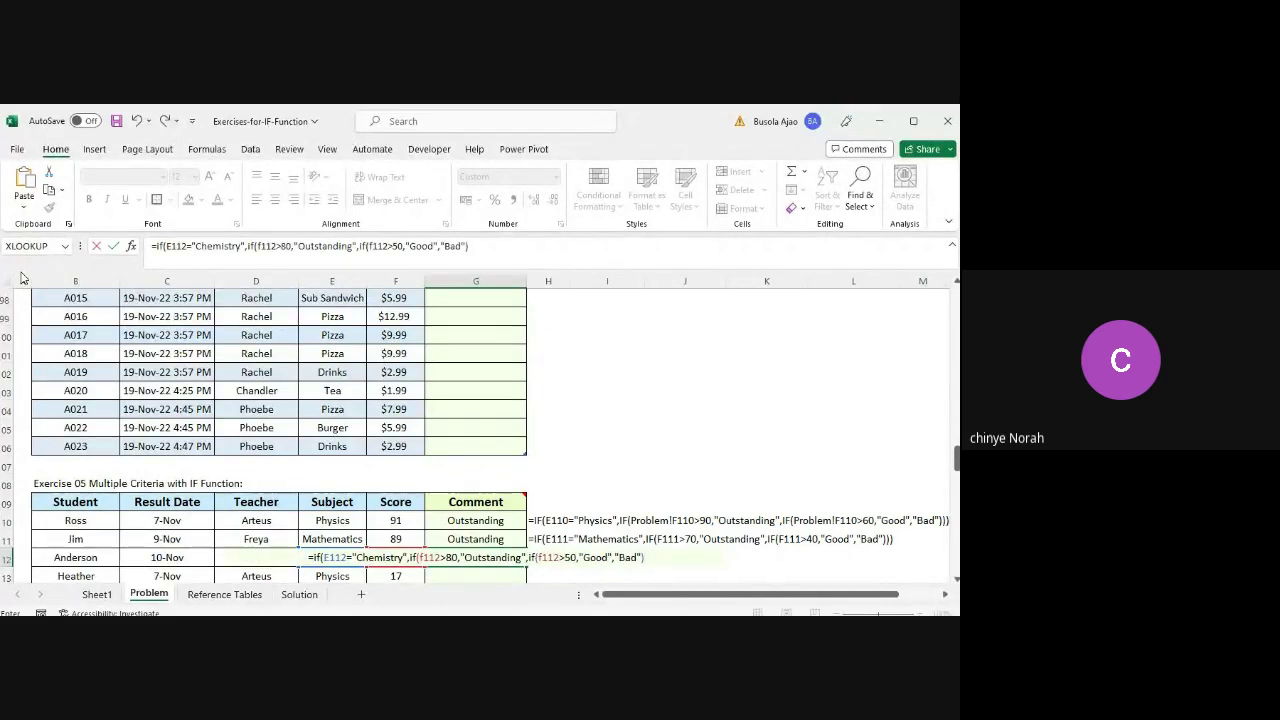
{"action": "type", "text": ")"}
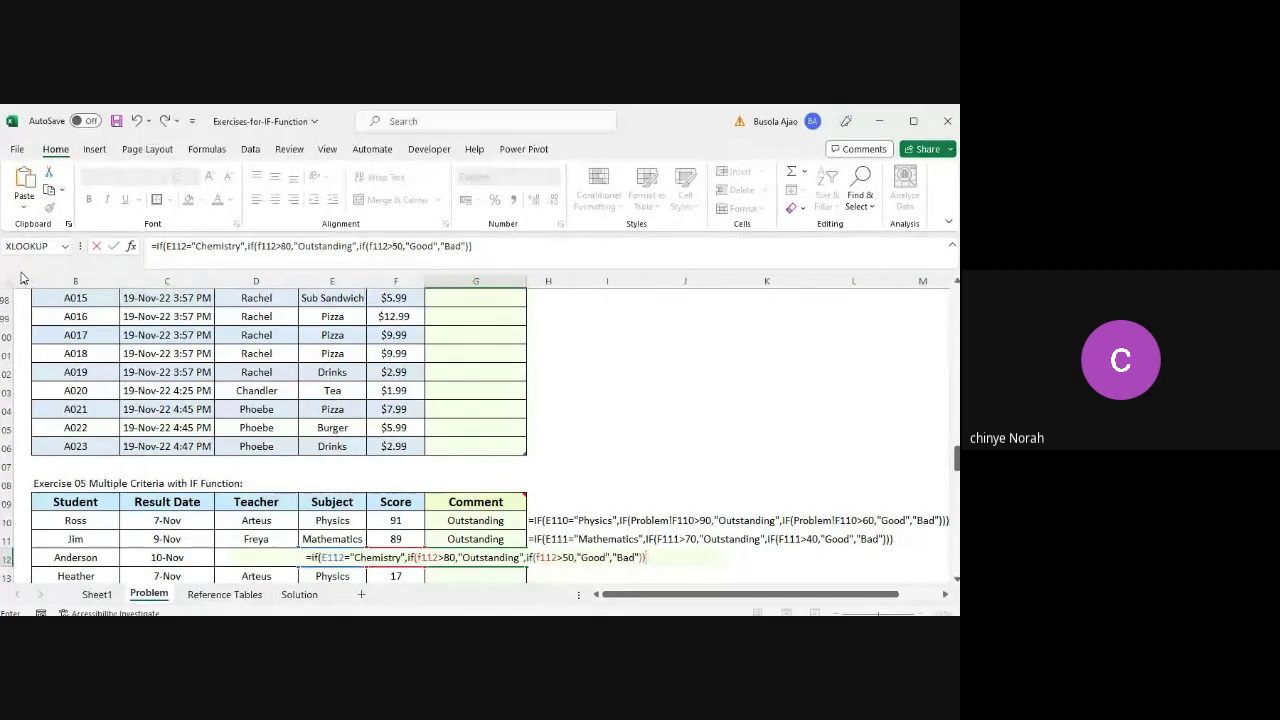
{"action": "type", "text": ")"}
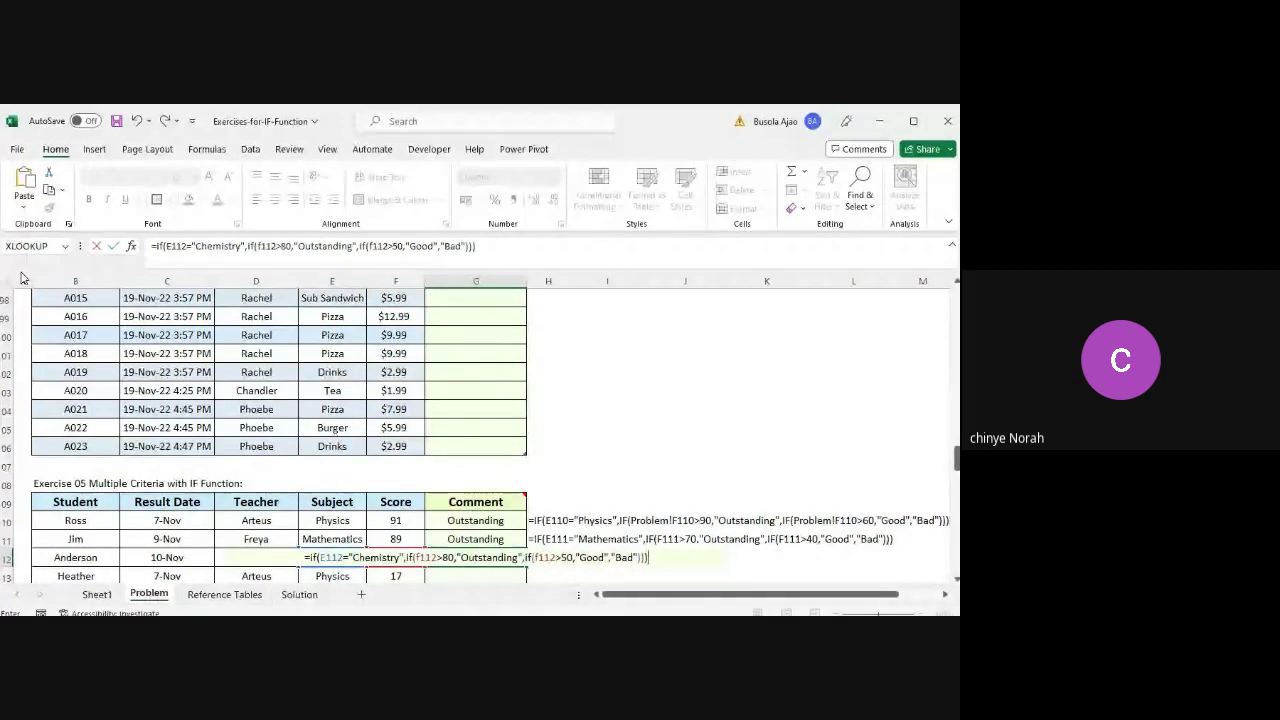
{"action": "key", "text": "Return"}
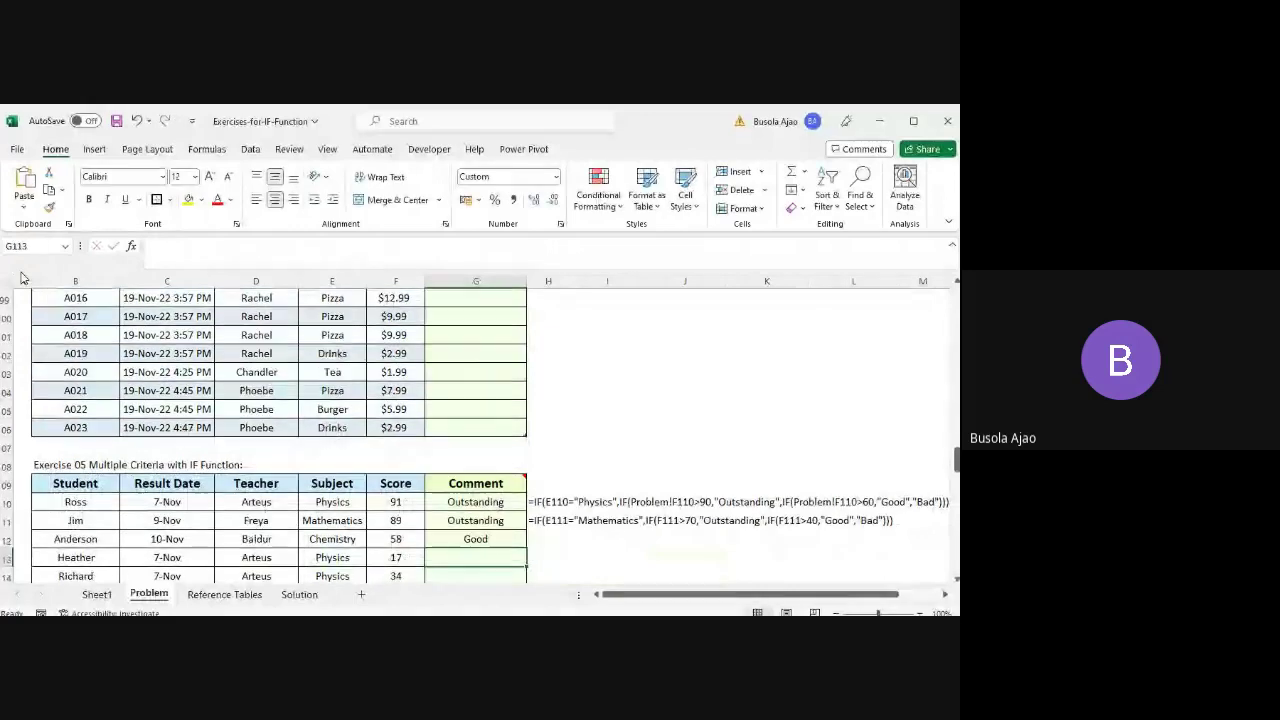
- Copy G112's Chemistry formula into H112 as plain text beside the Comment cell
{"action": "key", "text": "Up"}
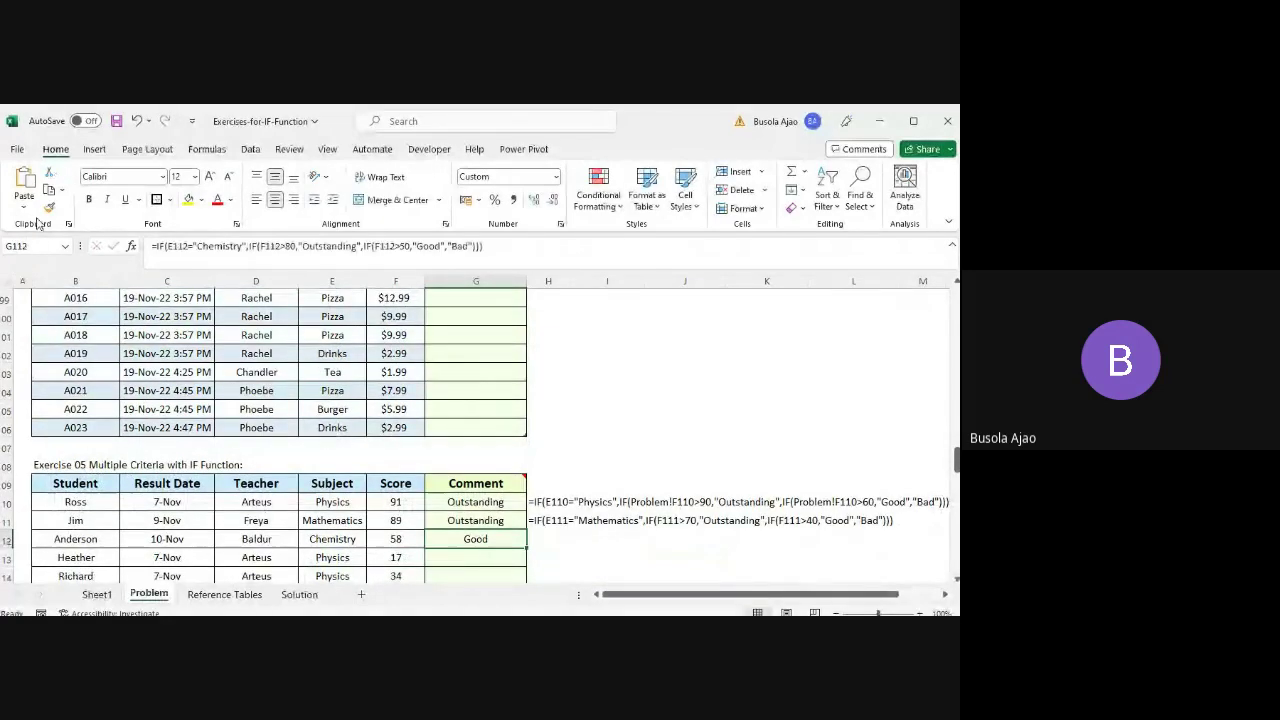
{"action": "left_click", "coordinate": [511, 247]}
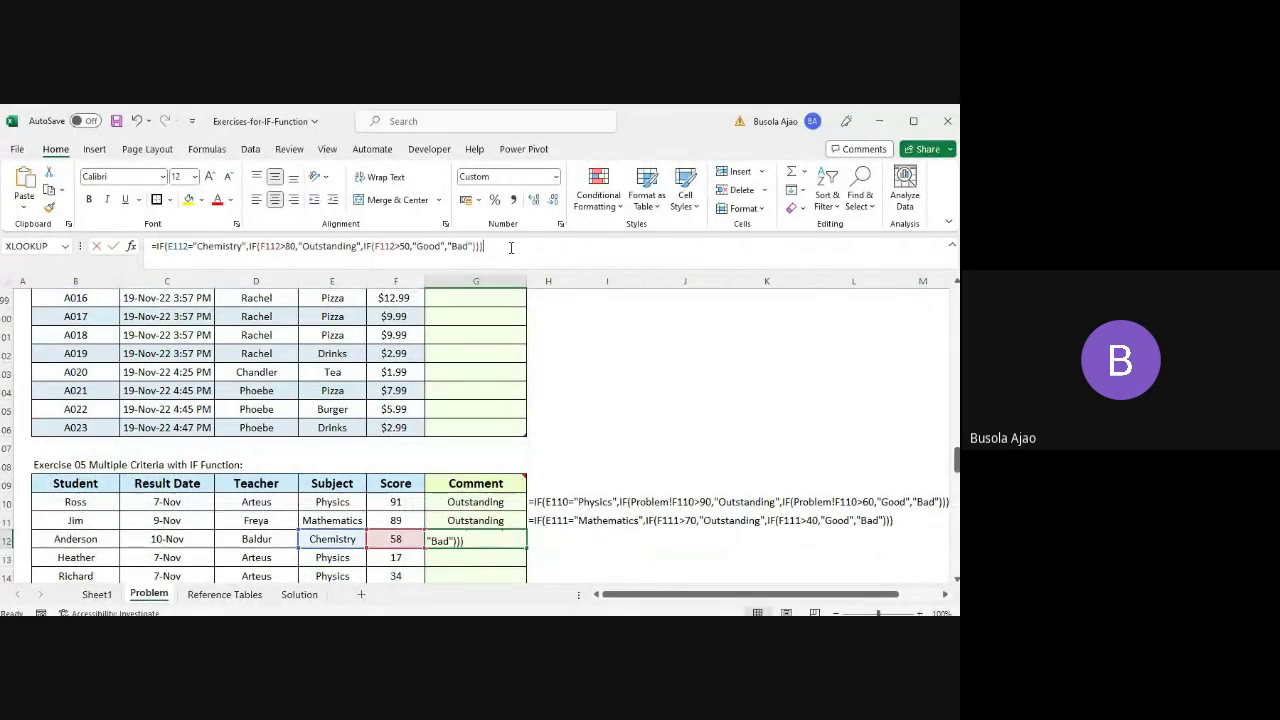
{"action": "left_click_drag", "start_coordinate": [511, 247], "coordinate": [119, 262]}
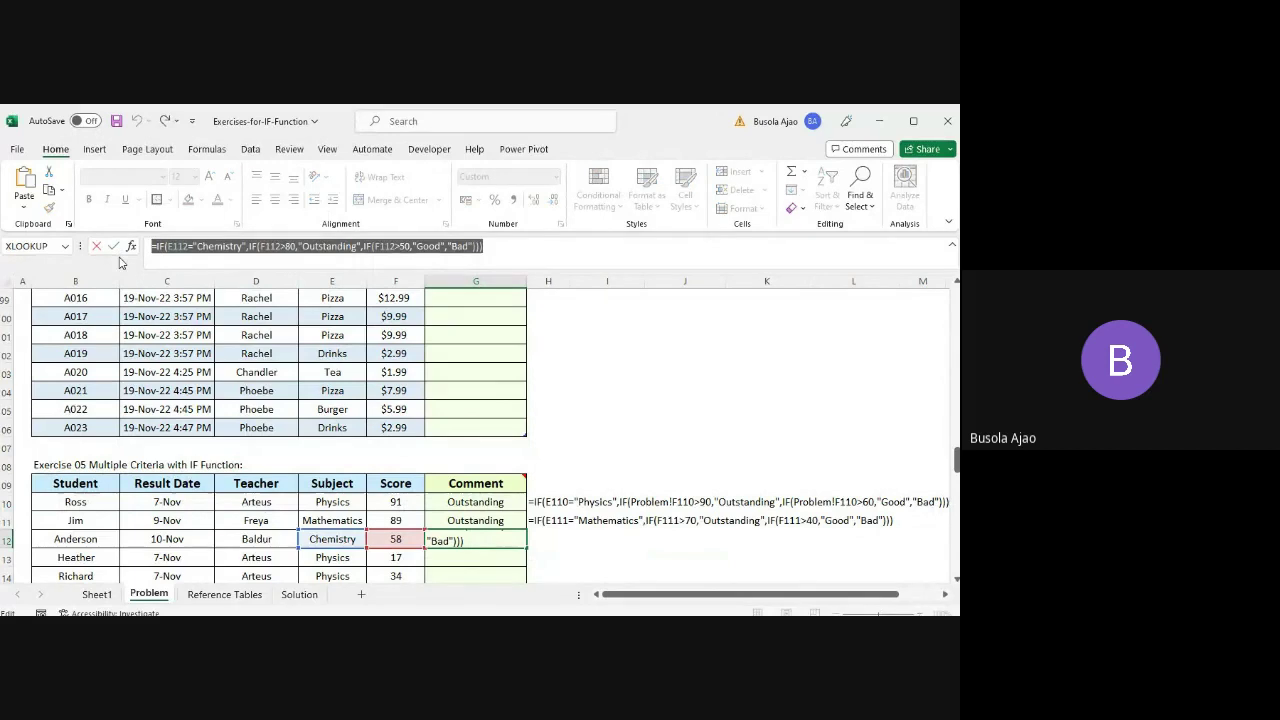
{"action": "key", "text": "Escape"}
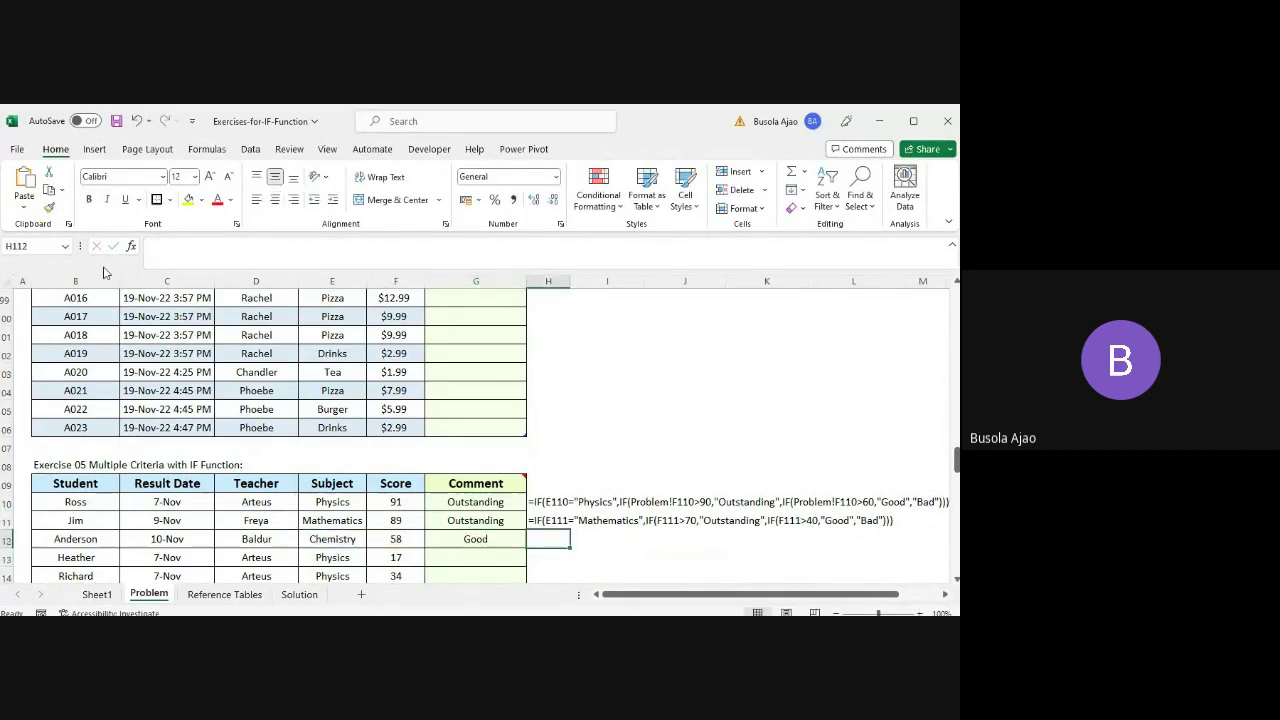
{"action": "left_click", "coordinate": [155, 250]}
{"action": "type", "text": "=IF(E112=\"Chemistry\",IF(F112>65,\"Outstanding\",IF(F112>40,\"Good\",\"Bad\")))"}
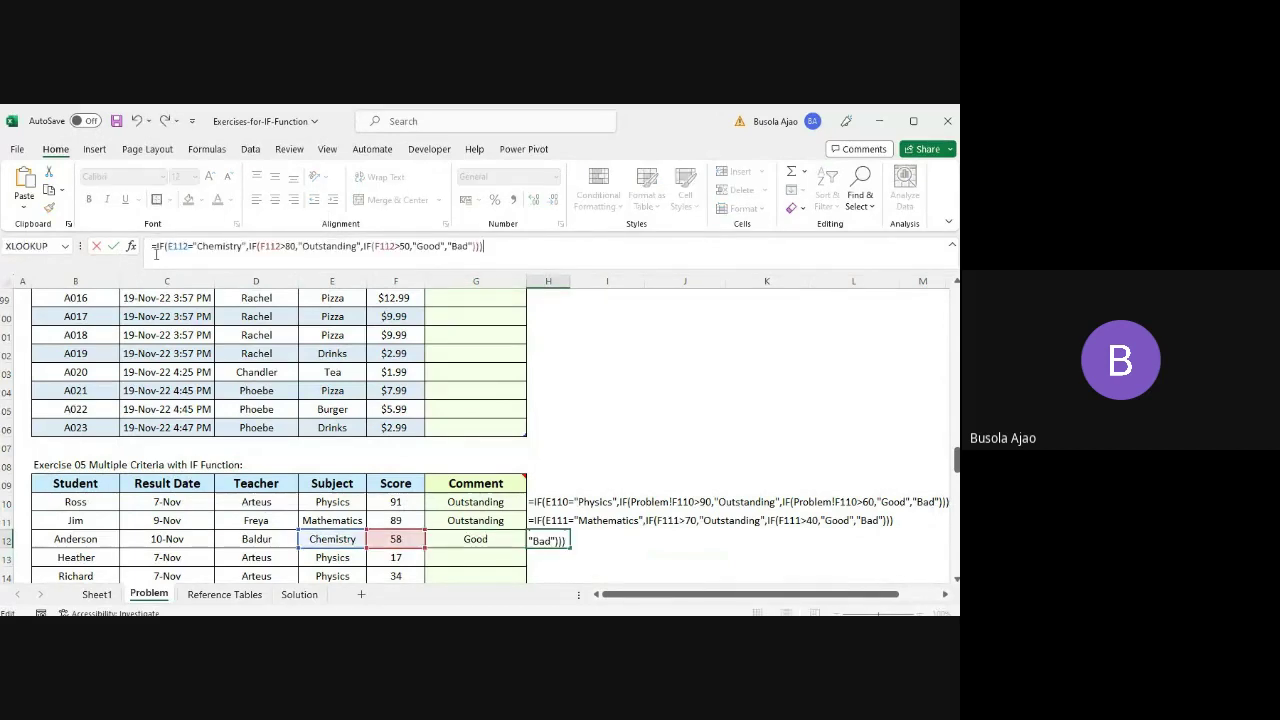
{"action": "key", "text": "Return"}
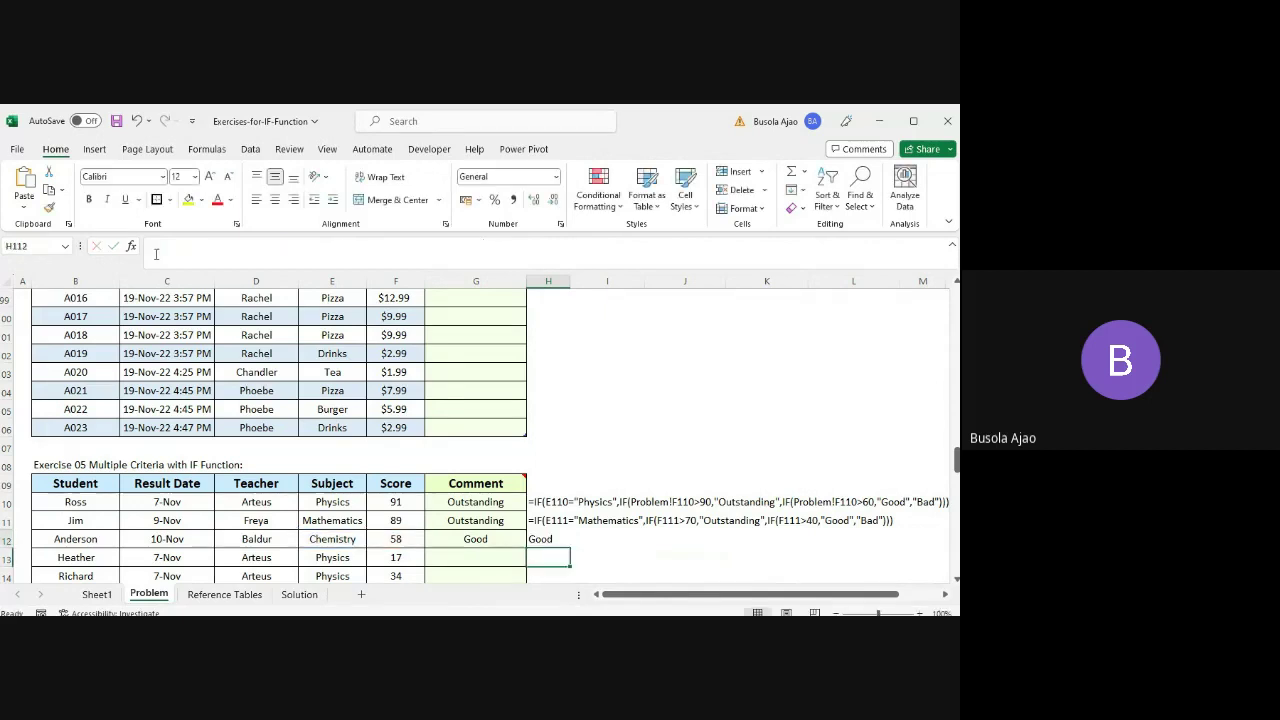
{"action": "key", "text": "Up"}
{"action": "left_click", "coordinate": [147, 245]}
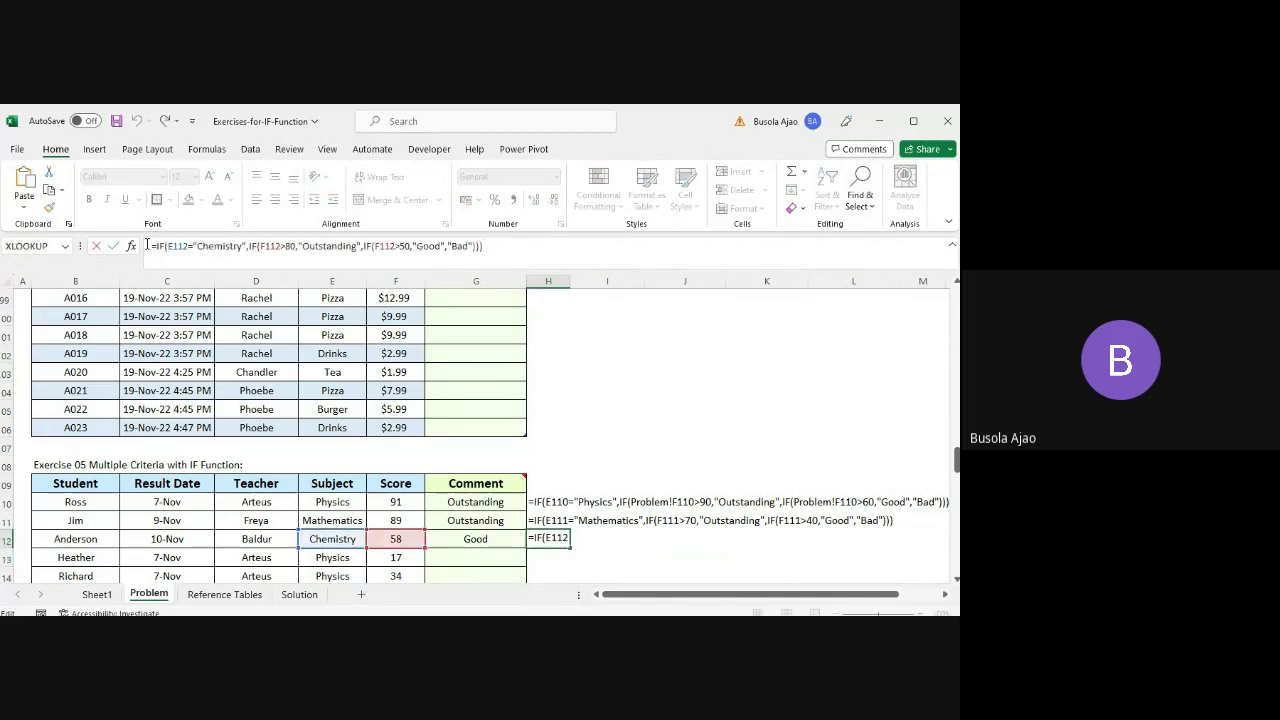
{"action": "type", "text": "'"}
{"action": "key", "text": "Return"}
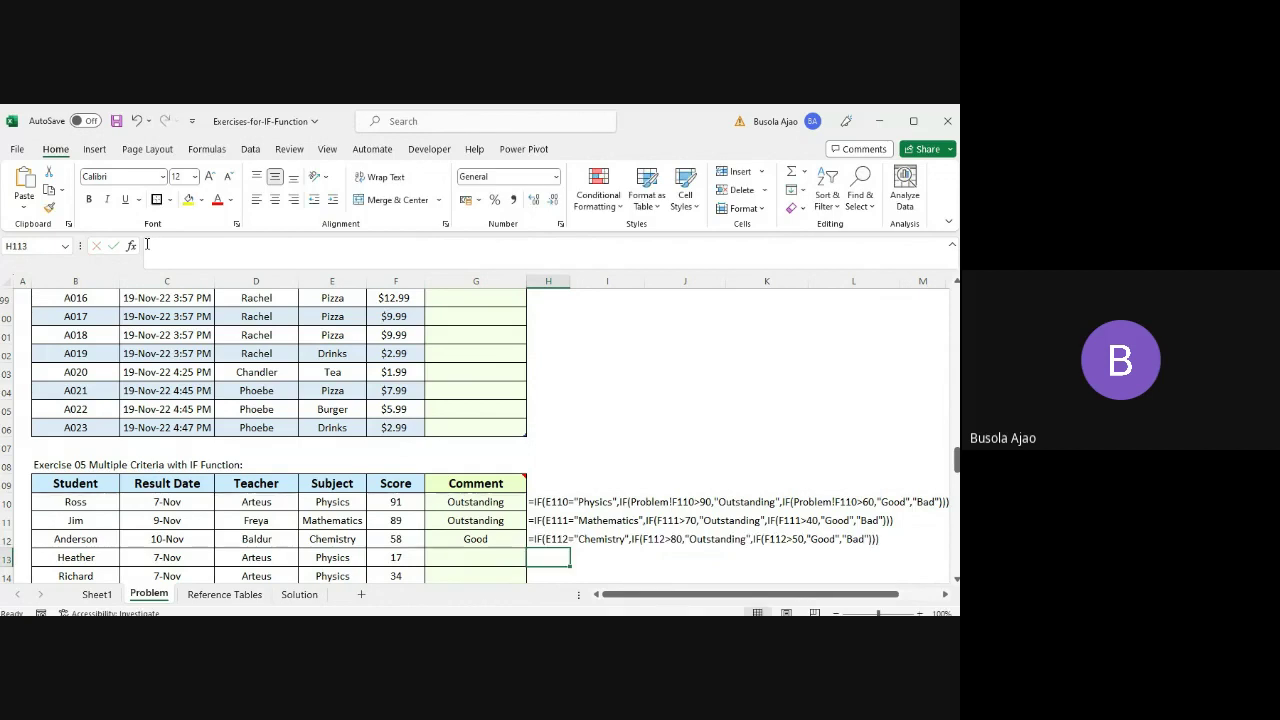
- Compare the Physics, Mathematics and Chemistry formula texts in H110, H111 and H112
{"action": "key", "text": "Up"}
{"action": "key", "text": "Up"}
{"action": "key", "text": "Up"}
{"action": "key", "text": "Down"}
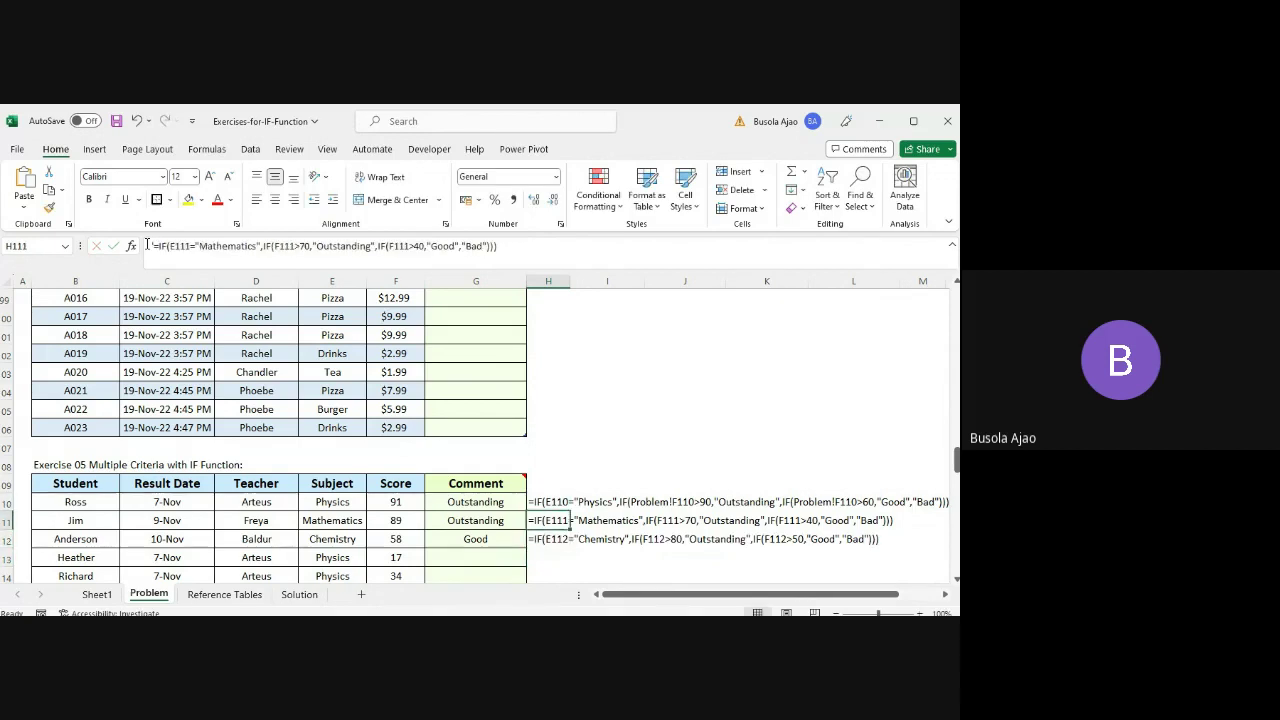
{"action": "key", "text": "Down"}
{"action": "key", "text": "Up"}
{"action": "key", "text": "Up"}
{"action": "key", "text": "Down"}
{"action": "key", "text": "Down"}
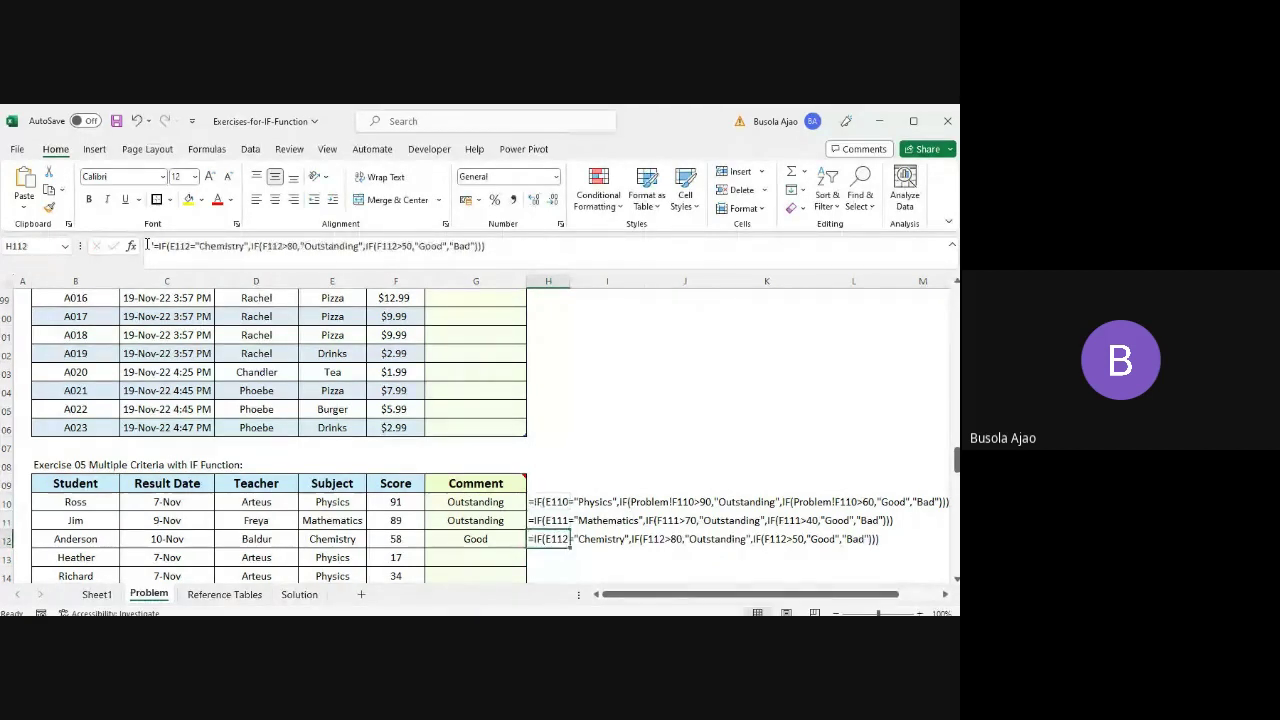
{"action": "key", "text": "Up"}
{"action": "key", "text": "Down"}
{"action": "key", "text": "Up"}
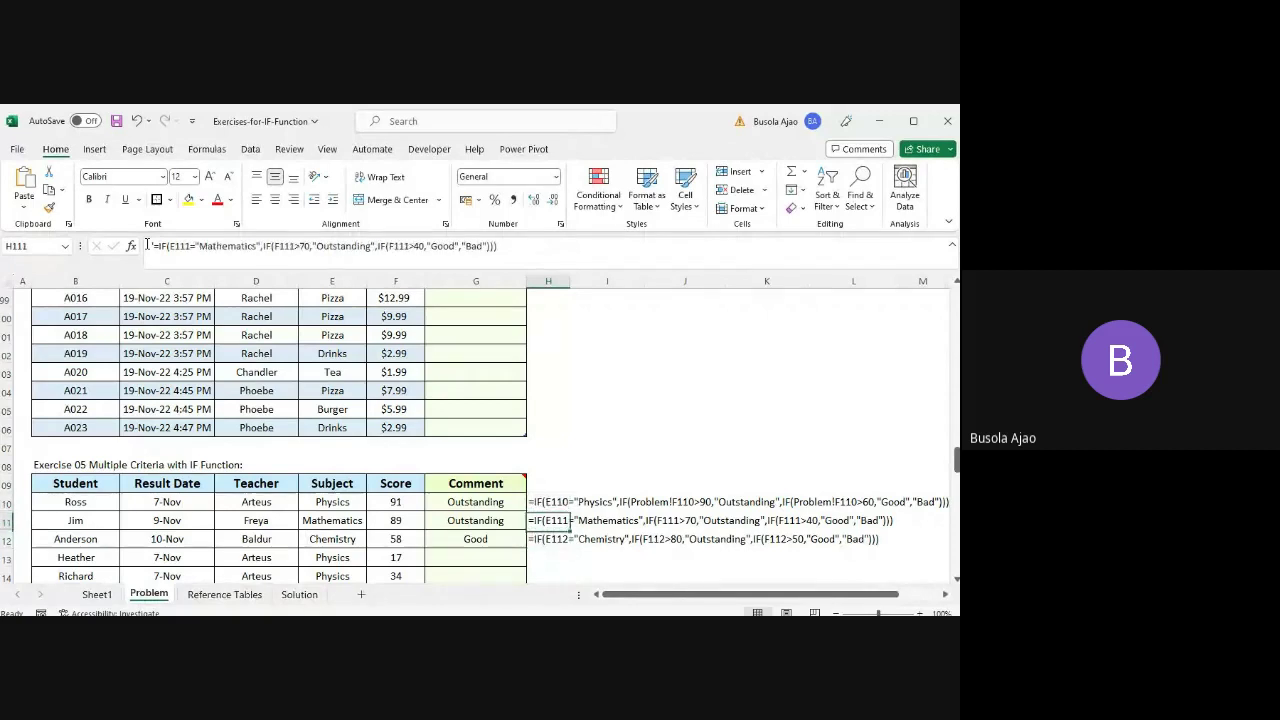
{"action": "key", "text": "Up"}
{"action": "key", "text": "Down"}
{"action": "key", "text": "Down"}
{"action": "key", "text": "Up"}
{"action": "key", "text": "Up"}
{"action": "key", "text": "Down"}
{"action": "key", "text": "Down"}
{"action": "key", "text": "Up"}
{"action": "key", "text": "Up"}
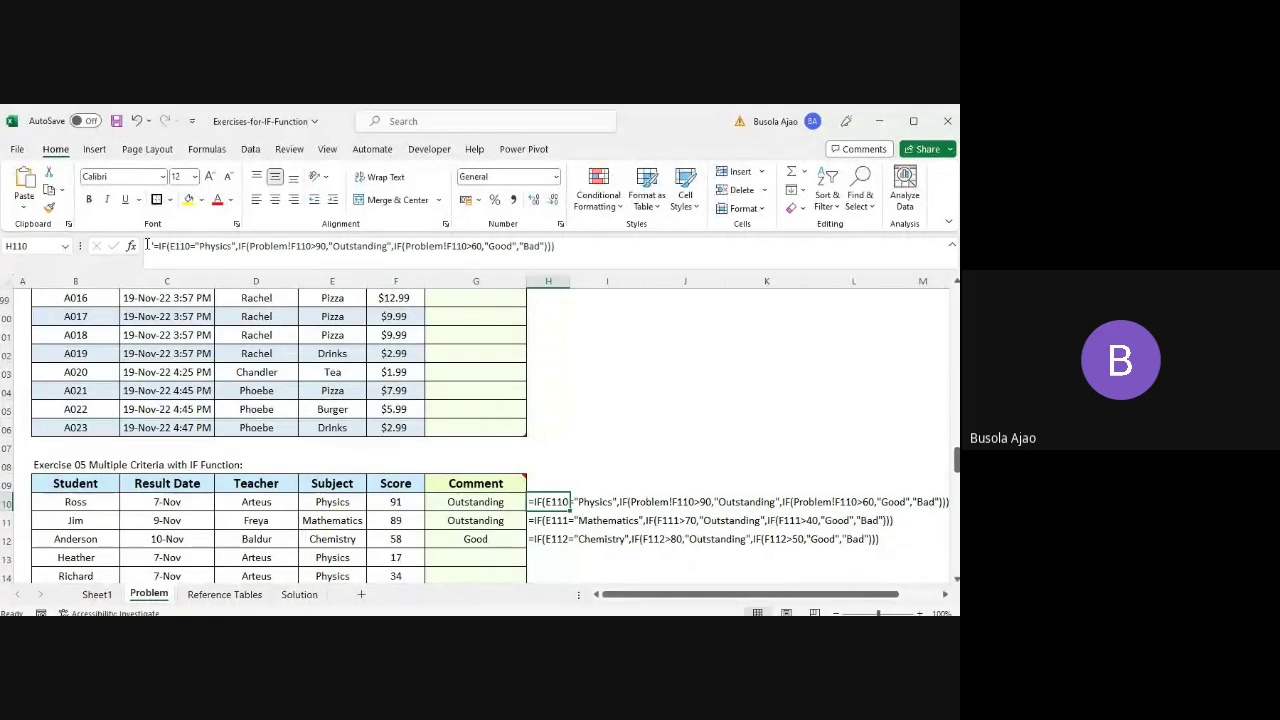
{"action": "key", "text": "alt+Tab"}
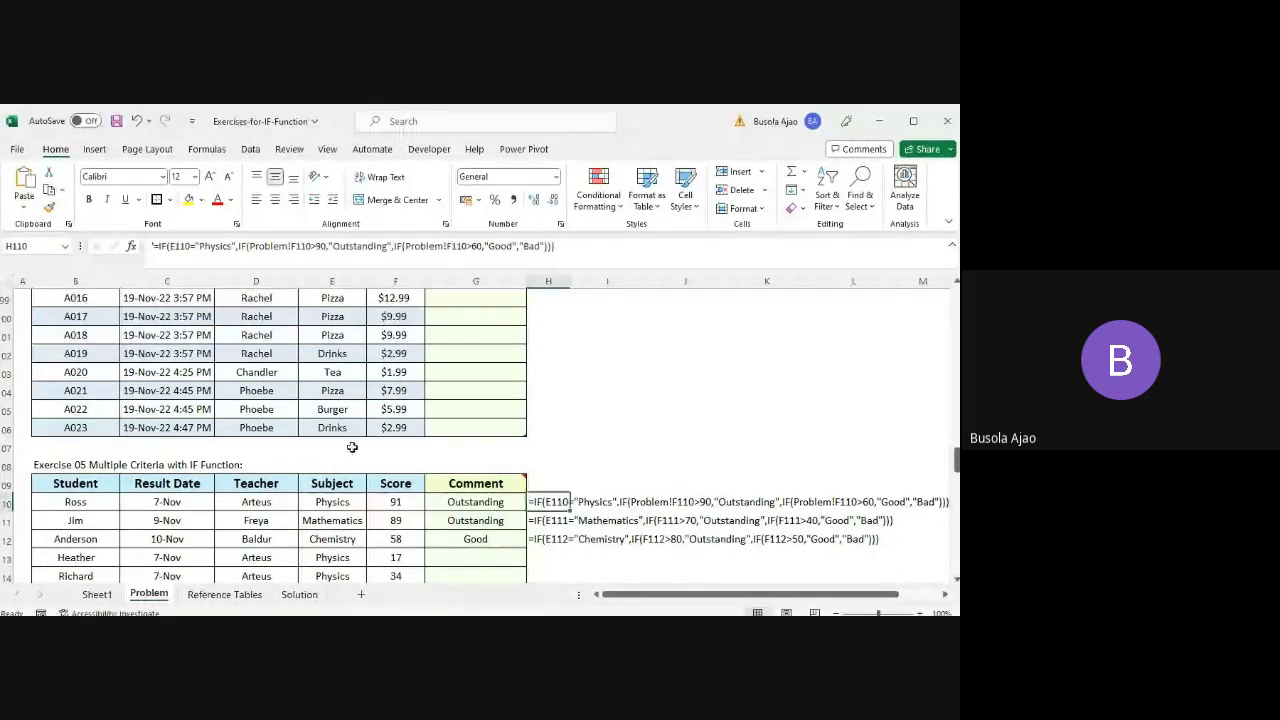
- Examine the Subject entries in E110 to E112 that the three Comment formulas test
{"action": "key", "text": "Left"}
{"action": "key", "text": "Left"}
{"action": "key", "text": "Left"}
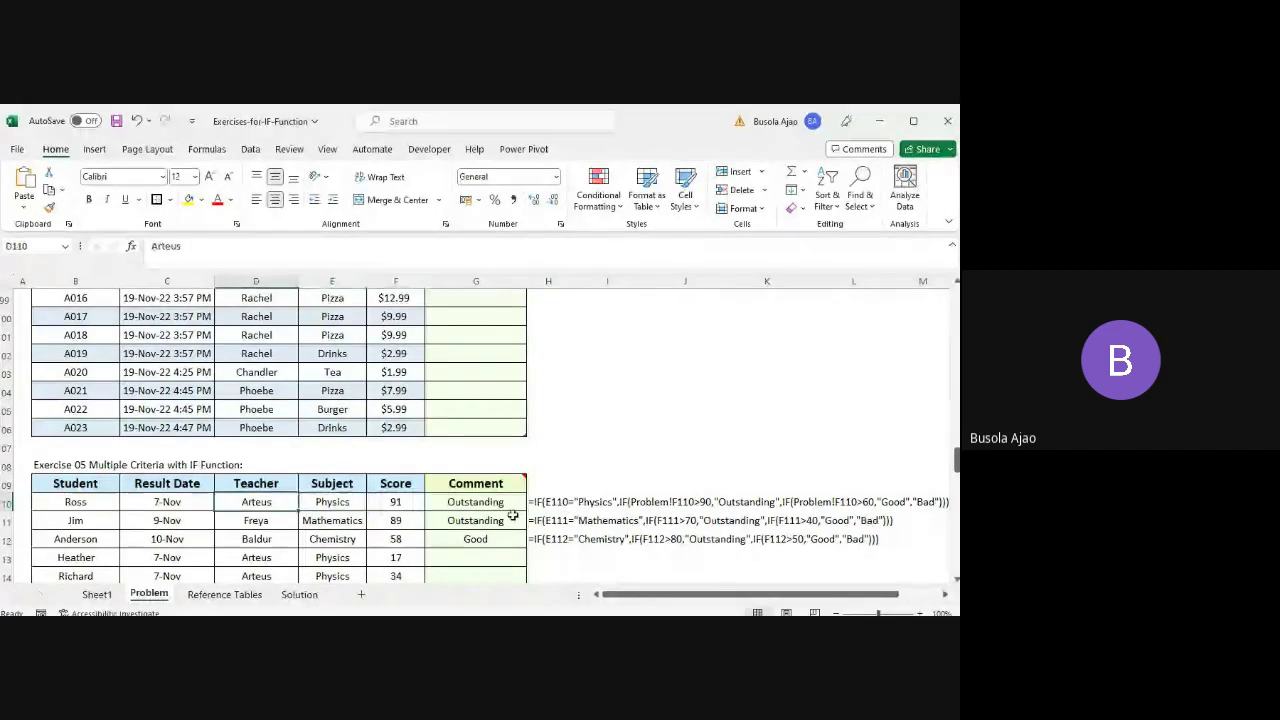
{"action": "key", "text": "Down"}
{"action": "key", "text": "Down"}
{"action": "key", "text": "Up"}
{"action": "key", "text": "Up"}
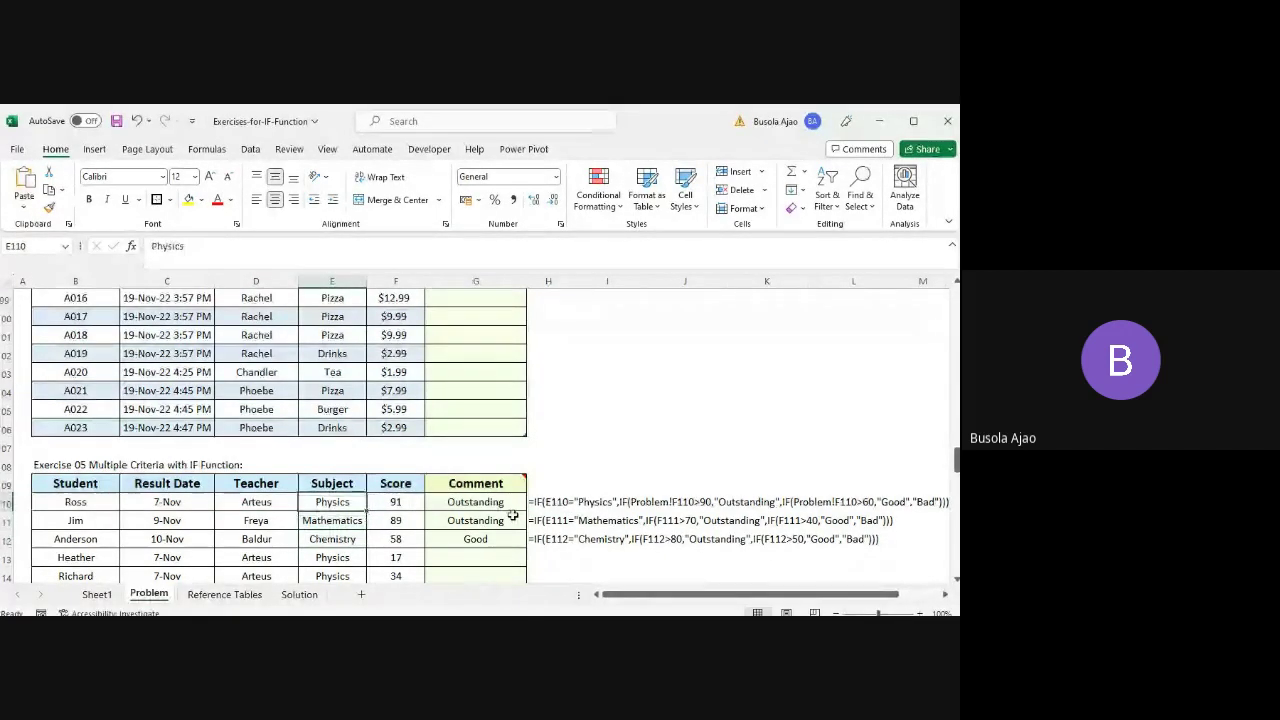
- Review the noted formula texts in H110 to H112 again, checking each subject's score thresholds and comment results against the others
{"action": "key", "text": "Right"}
{"action": "key", "text": "Right"}
{"action": "key", "text": "Right"}
{"action": "key", "text": "Down"}
{"action": "key", "text": "Down"}
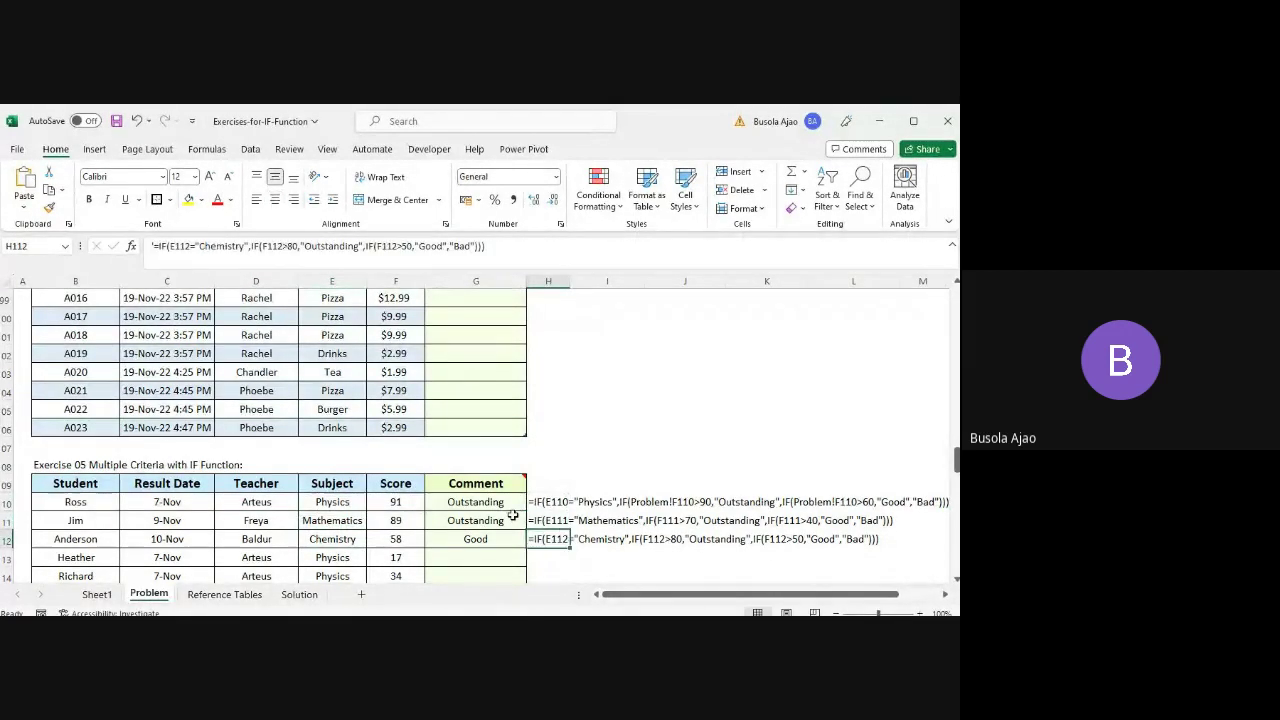
{"action": "key", "text": "Up"}
{"action": "key", "text": "Up"}
{"action": "key", "text": "Down"}
{"action": "key", "text": "Down"}
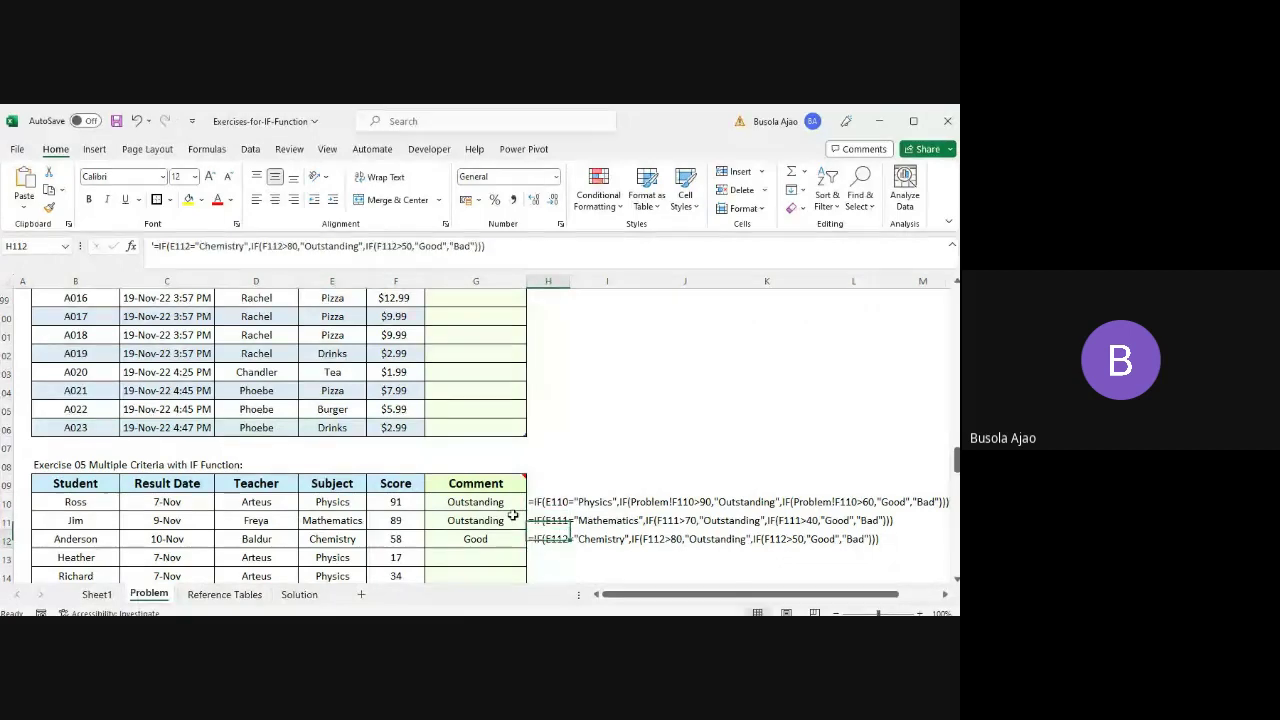
{"action": "key", "text": "Up"}
{"action": "key", "text": "Up"}
{"action": "key", "text": "Down"}
{"action": "key", "text": "Down"}
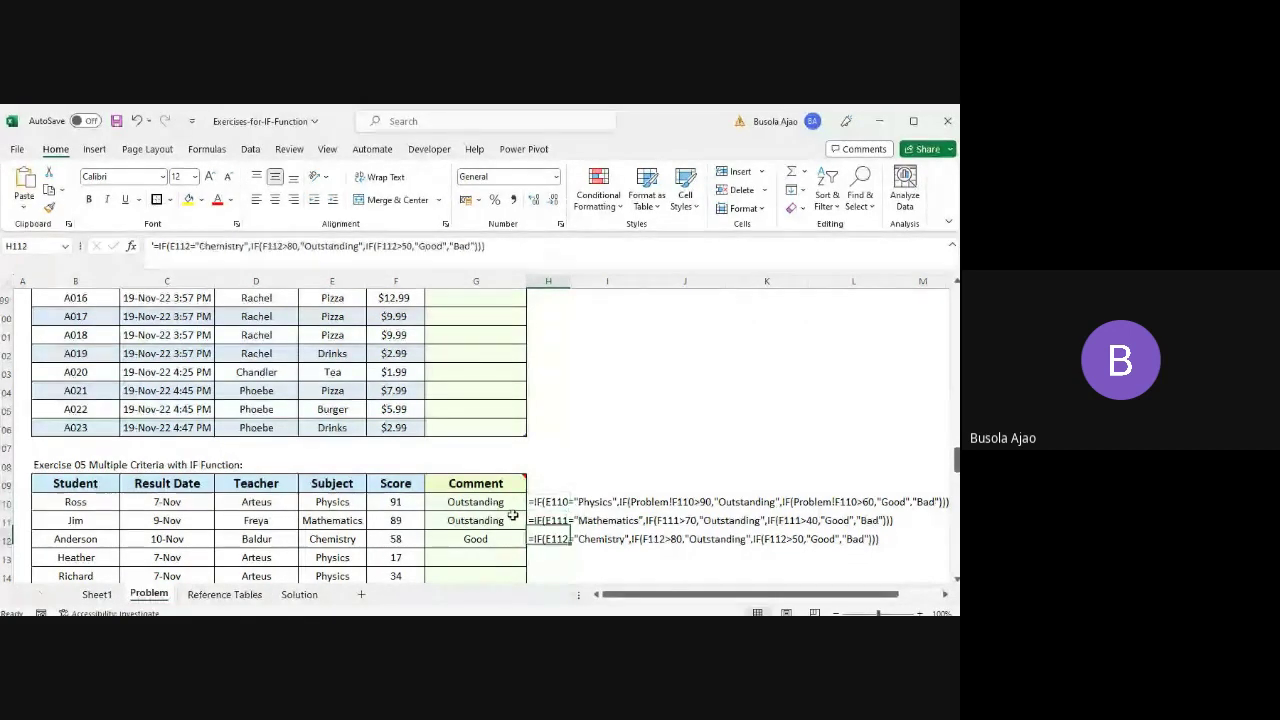
{"action": "key", "text": "Down"}
{"action": "key", "text": "Up"}
{"action": "key", "text": "Up"}
{"action": "key", "text": "Up"}
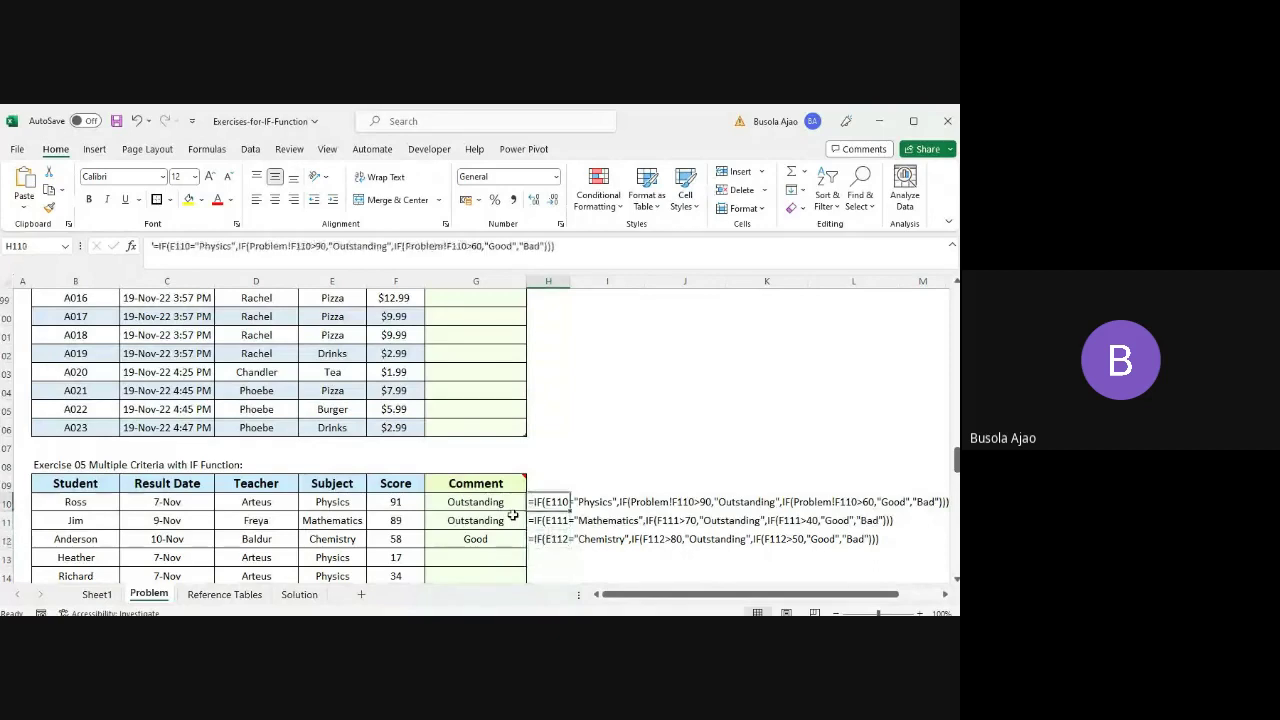